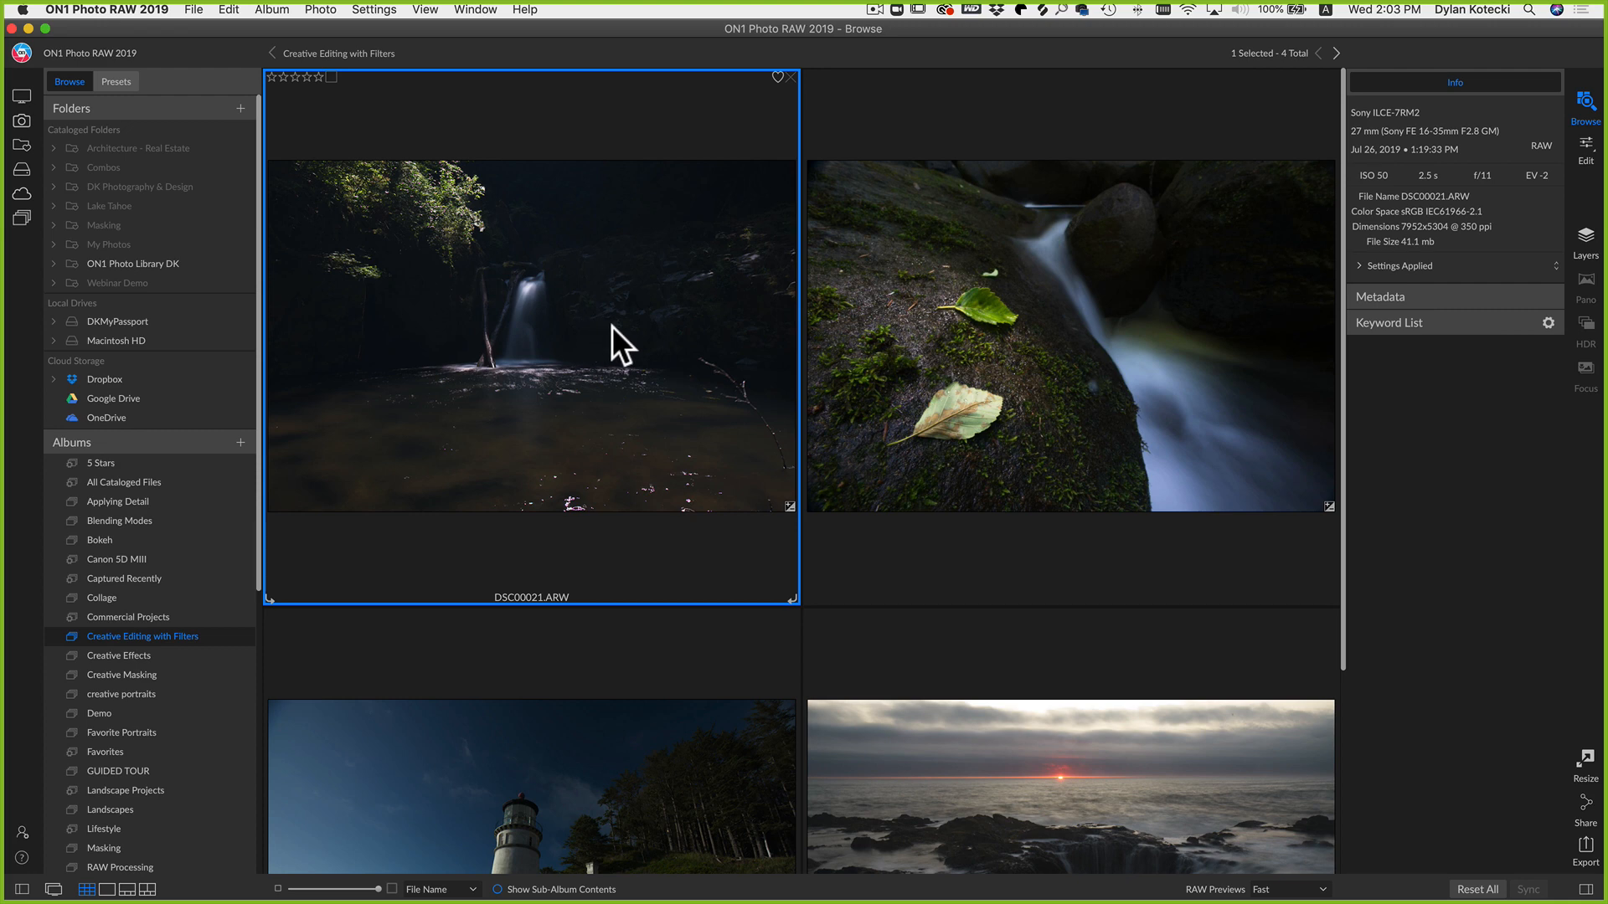
Step: Open the waterfall raw photo DSC00021.ARW in Edit and make the window full screen
double_click(611, 325)
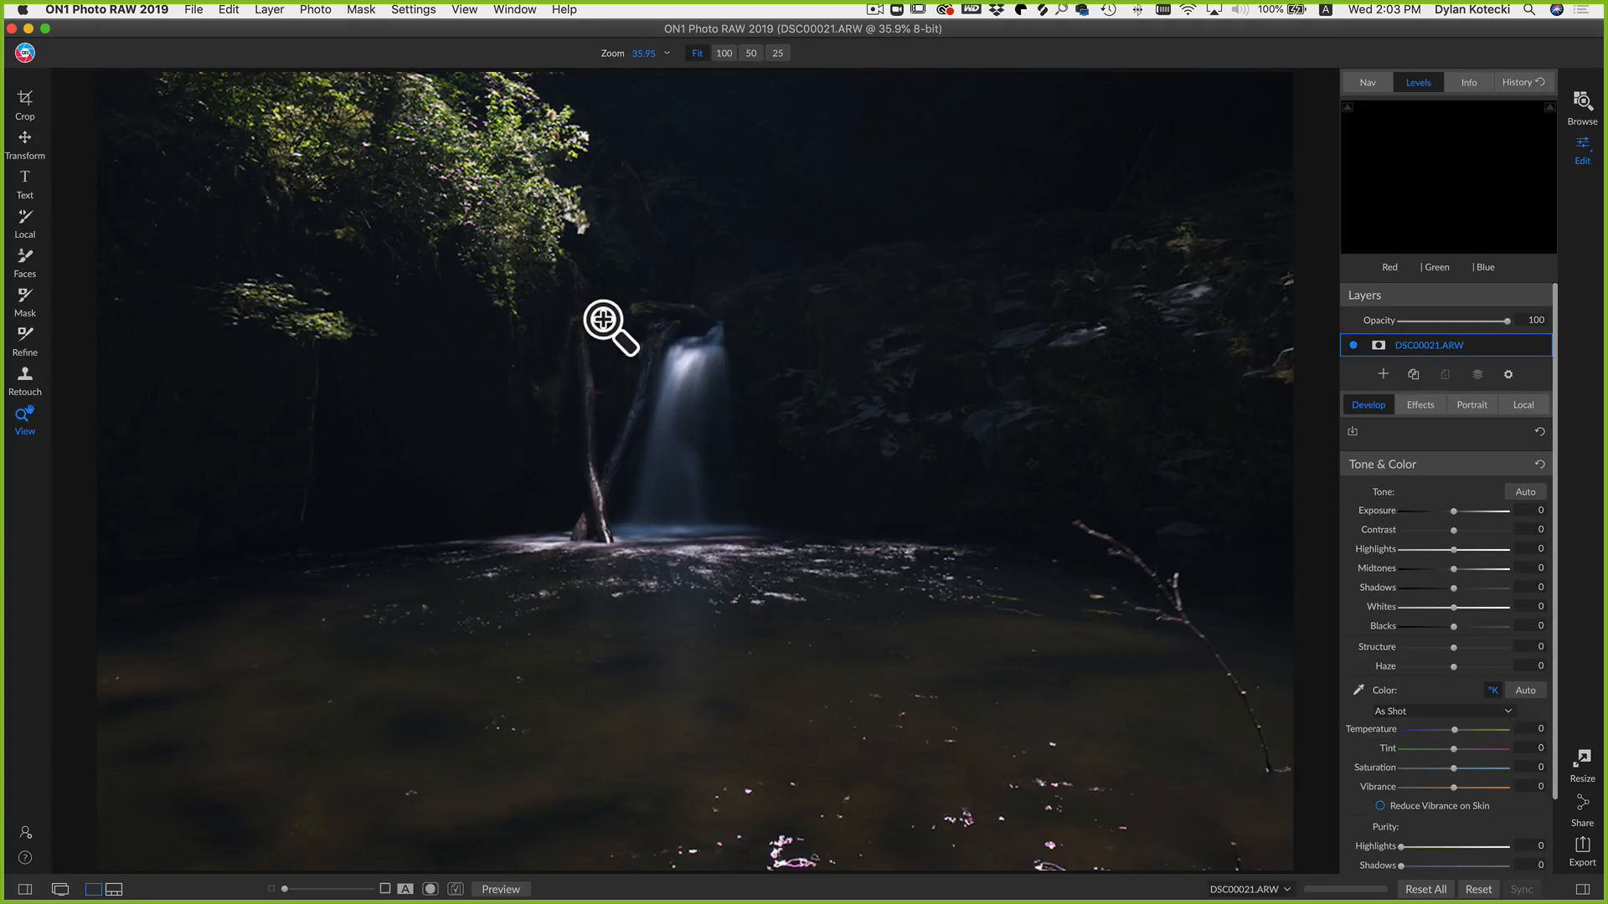
click(45, 28)
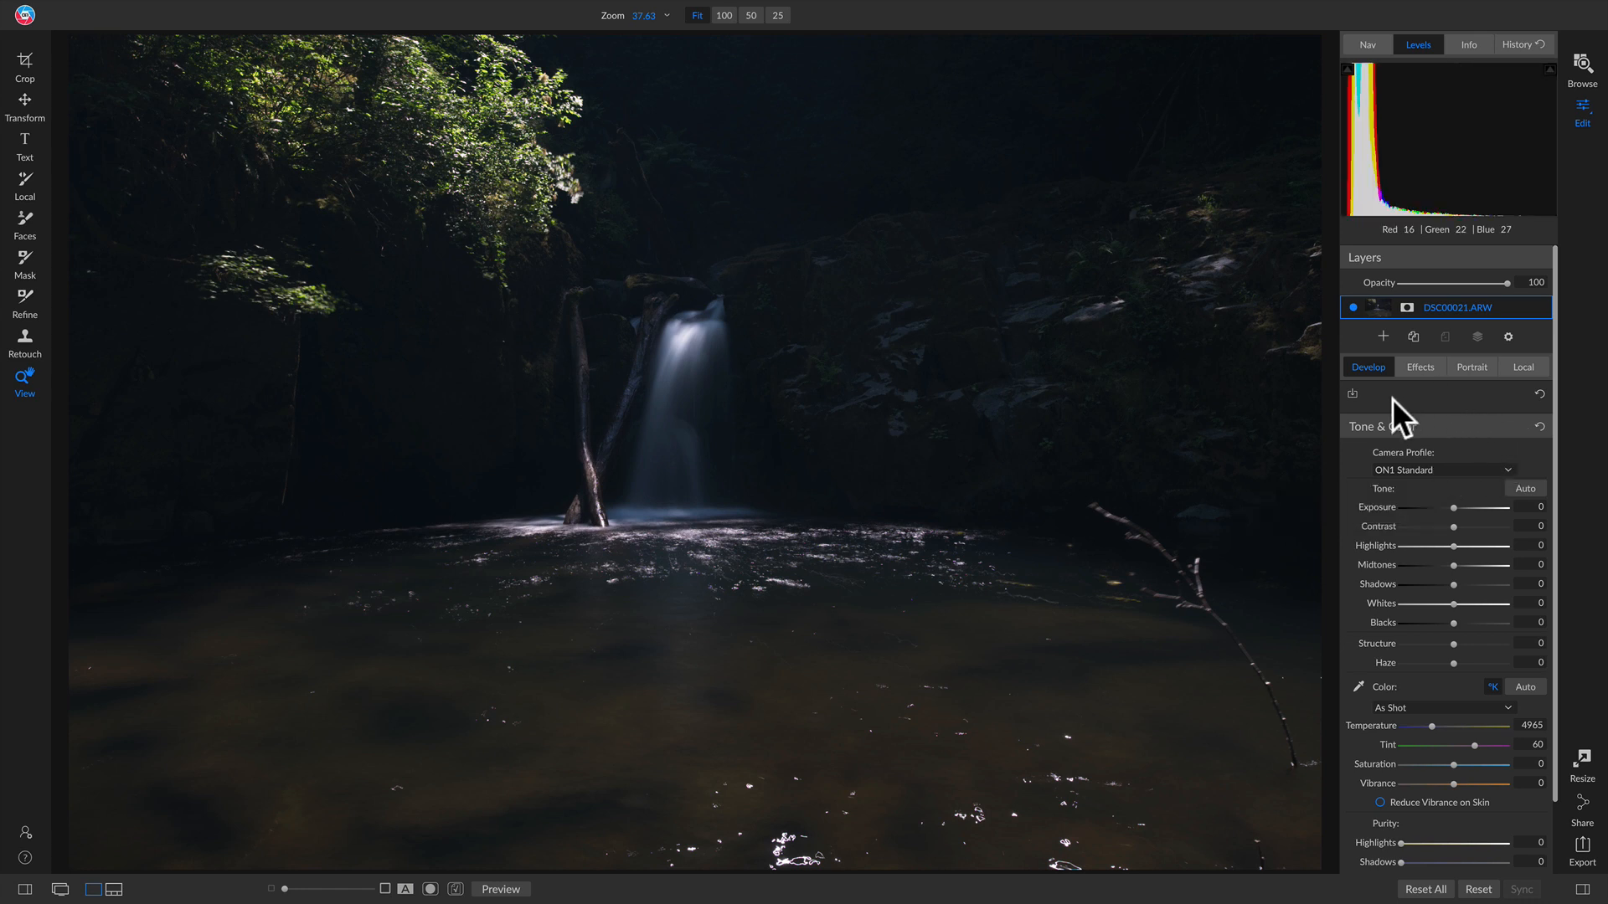
Step: Set the camera profile to ON1 Neutral, then activate the Crop tool with C
click(1429, 469)
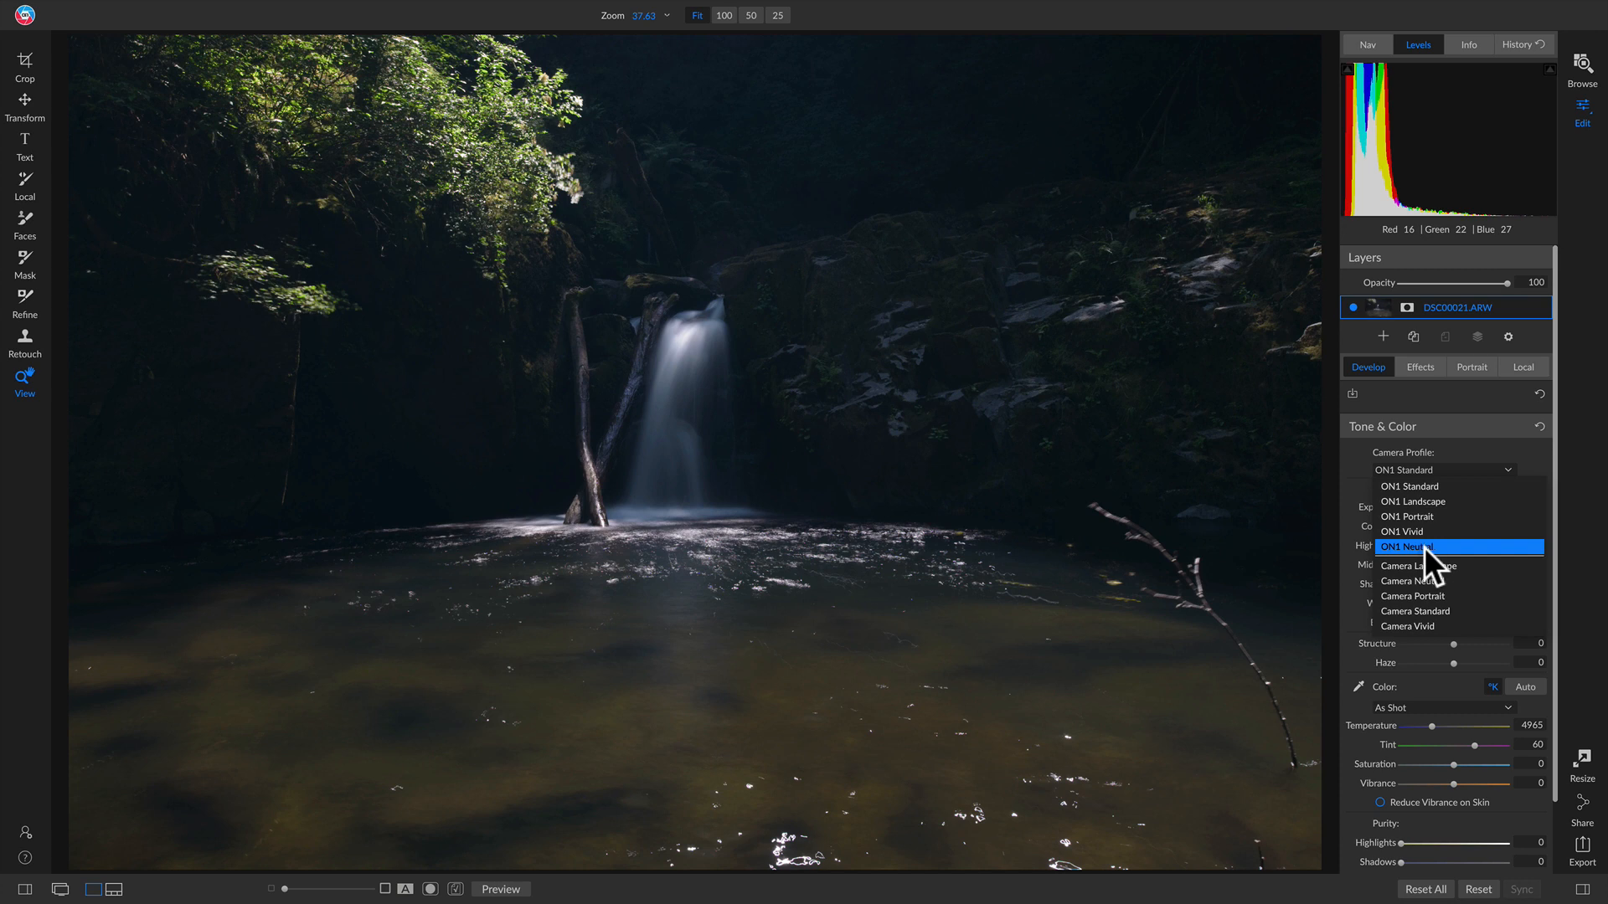
click(1424, 545)
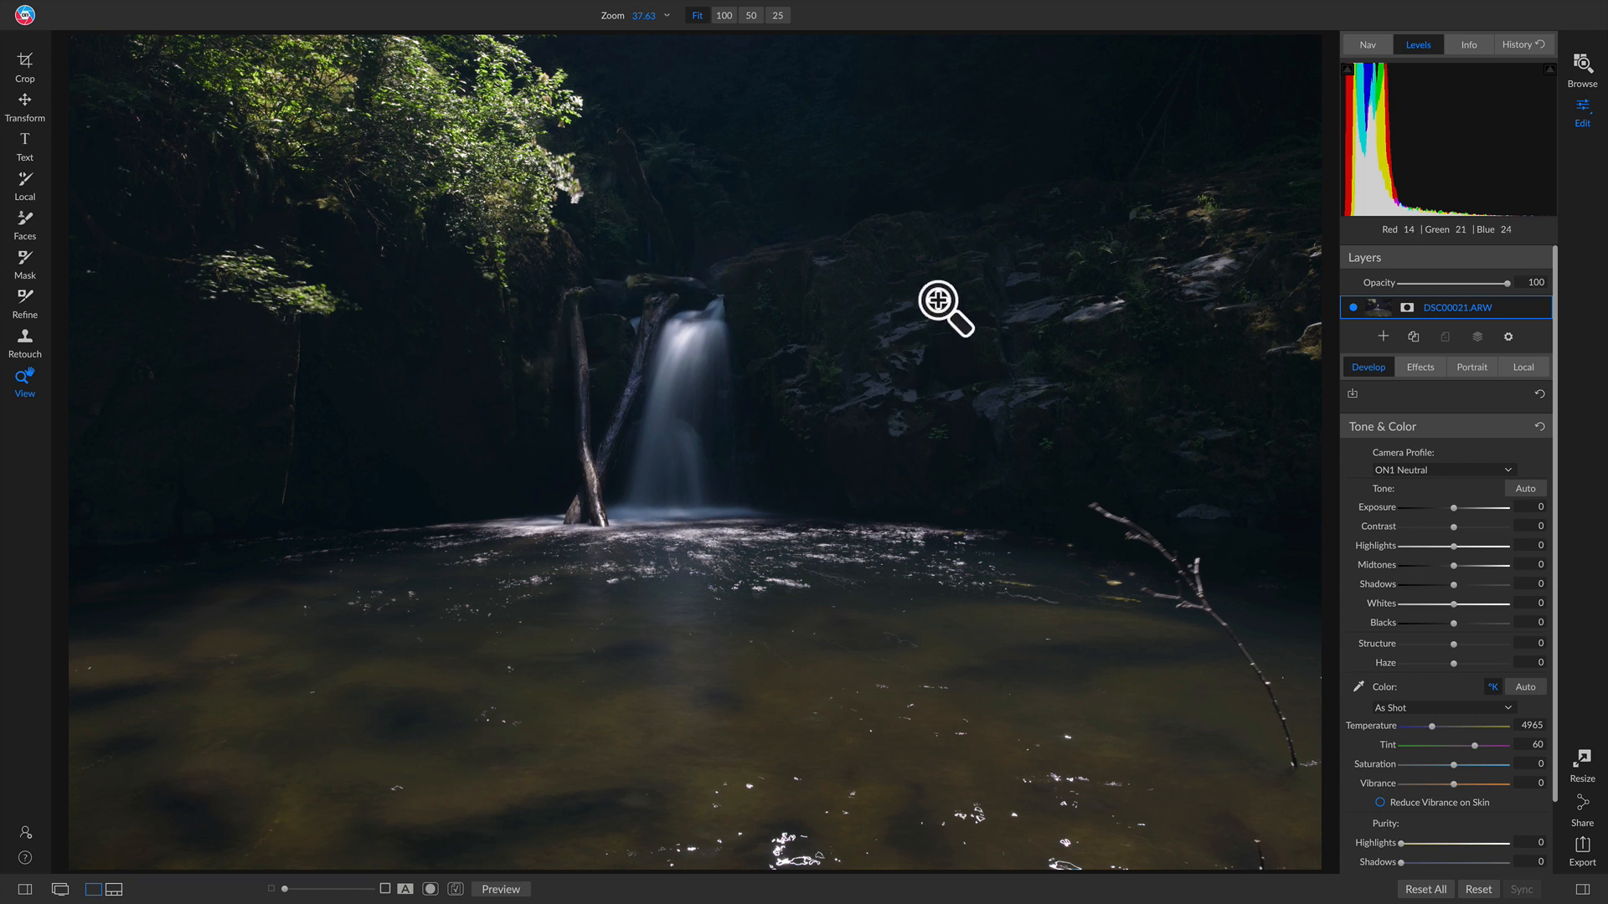
key(c)
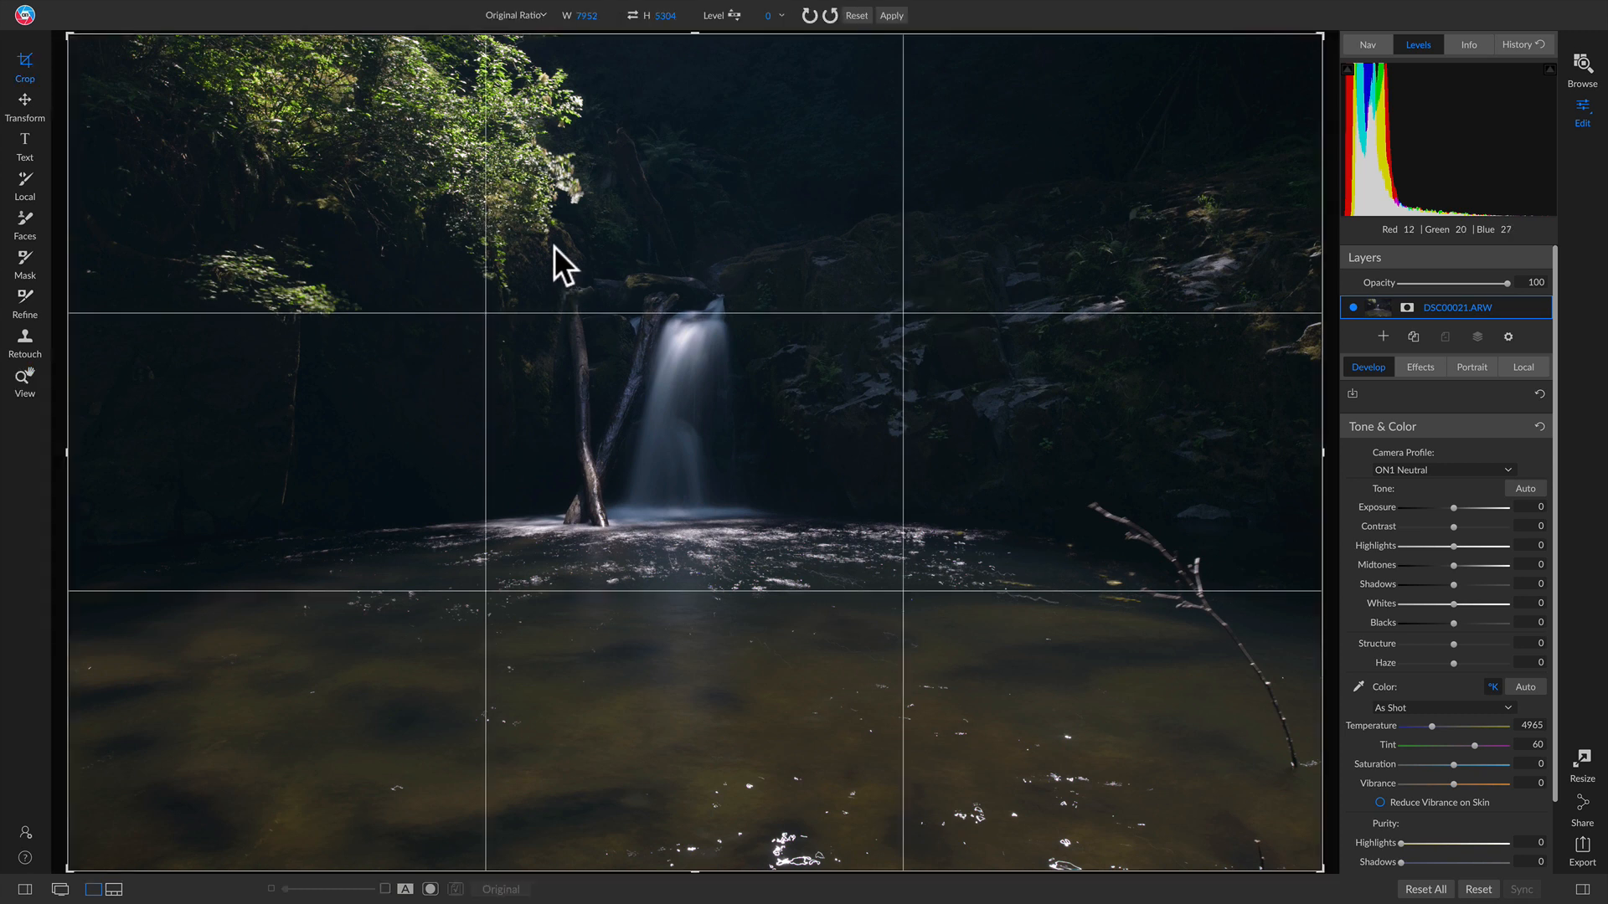
Step: Crop to a 16x9 ratio, tightening the frame around the falls and fallen trunks, and commit
click(540, 16)
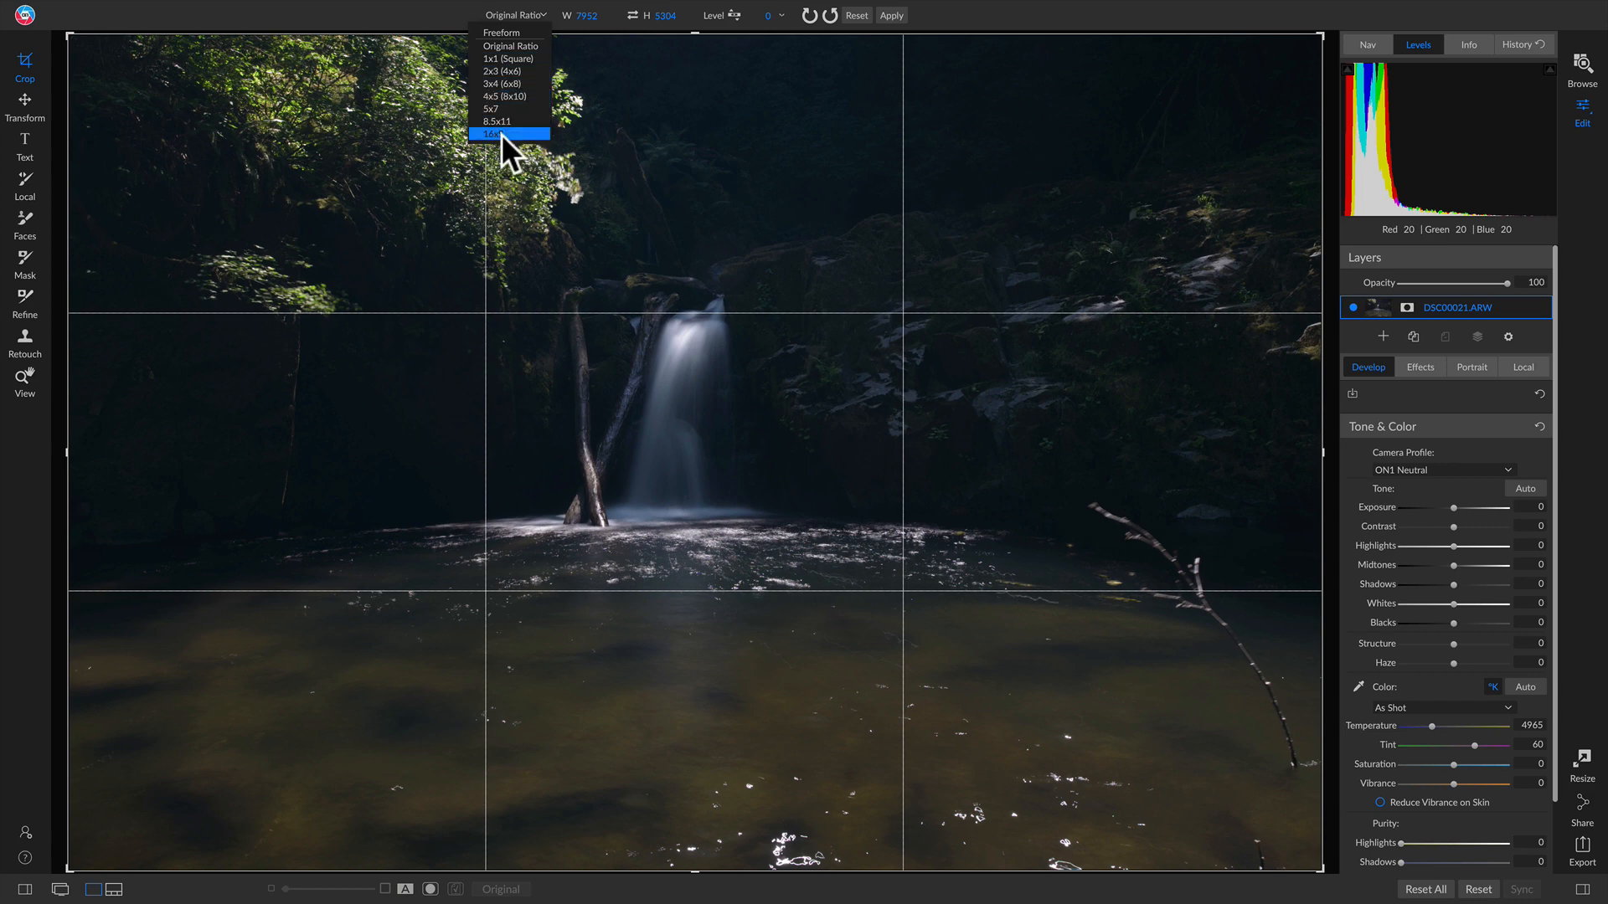
click(501, 134)
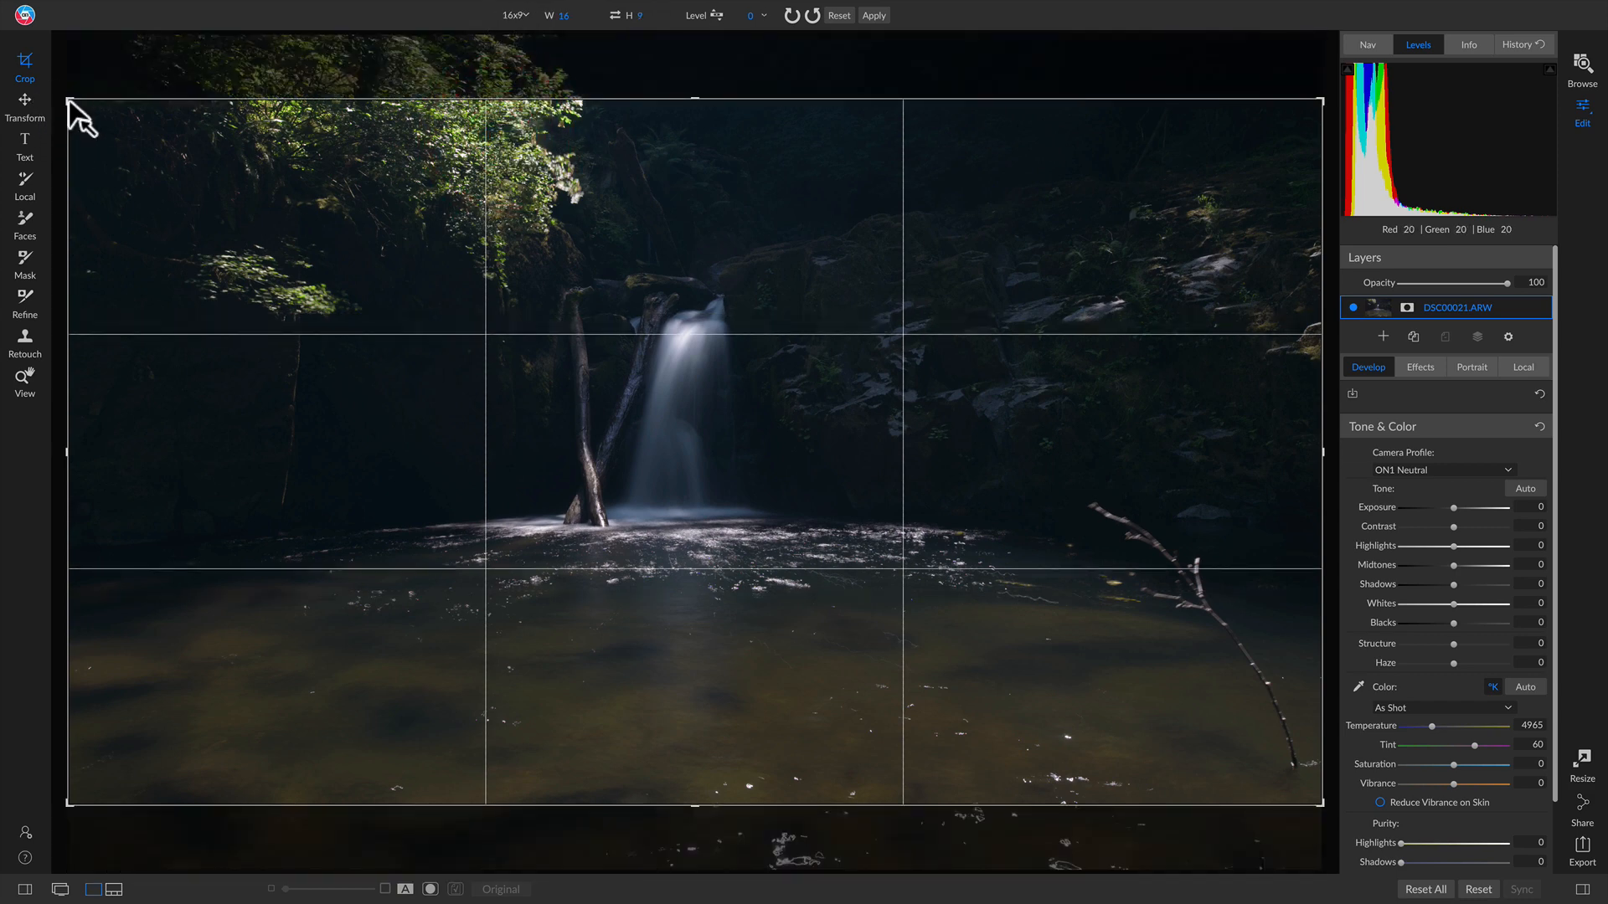
drag(70, 100, 268, 201)
drag(495, 324, 625, 435)
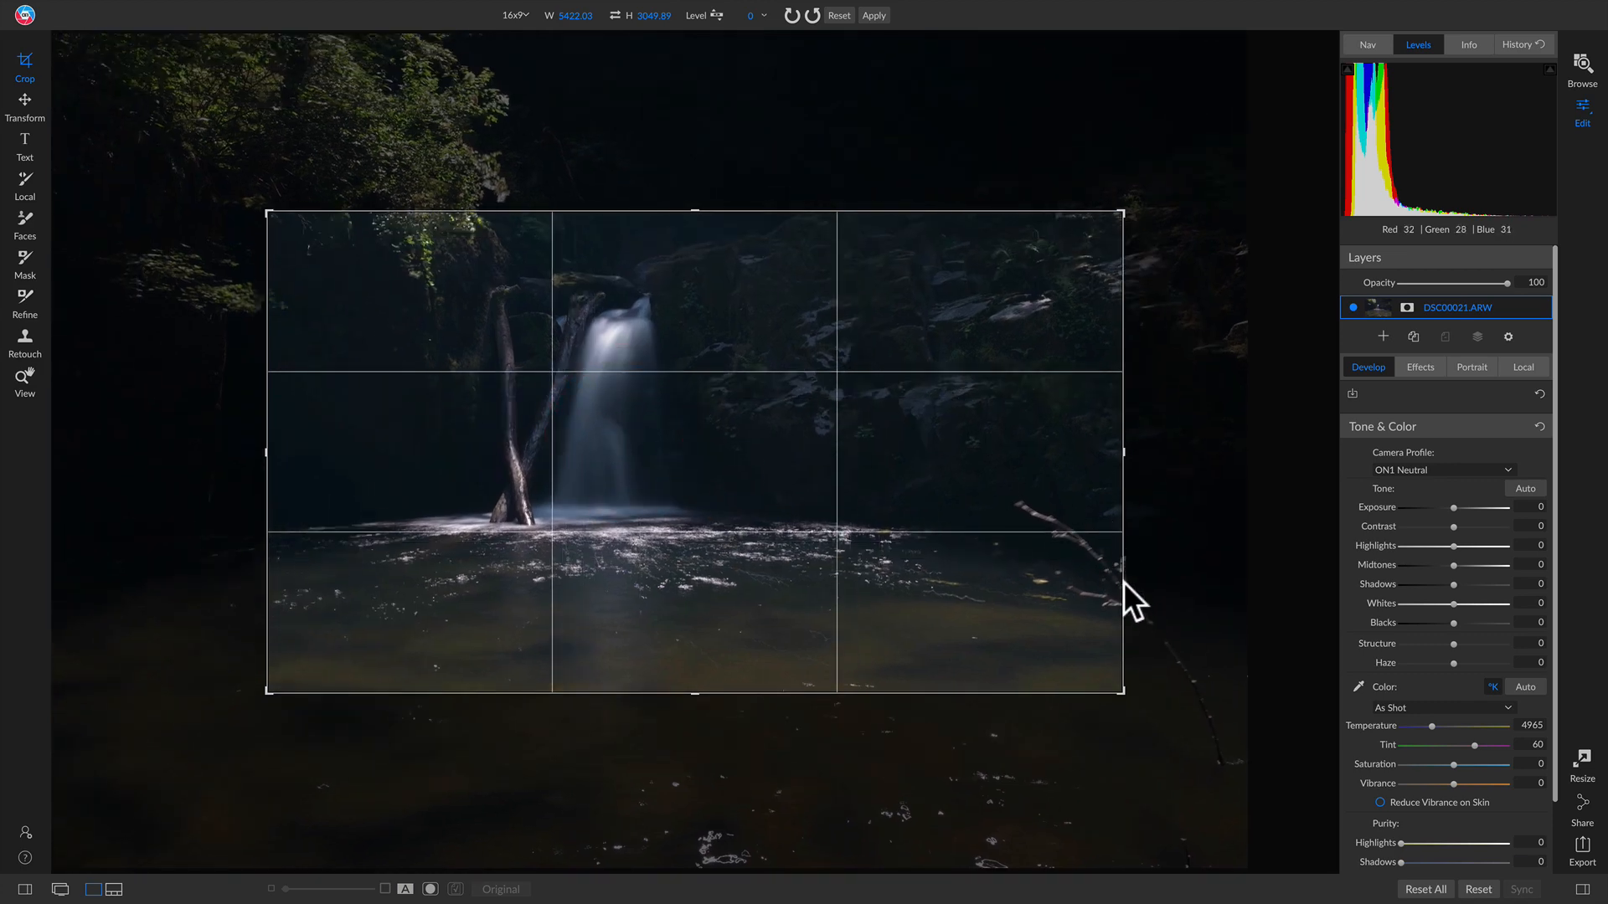
mouse_move(958, 524)
mouse_down()
mouse_move(976, 539)
mouse_move(963, 504)
mouse_up()
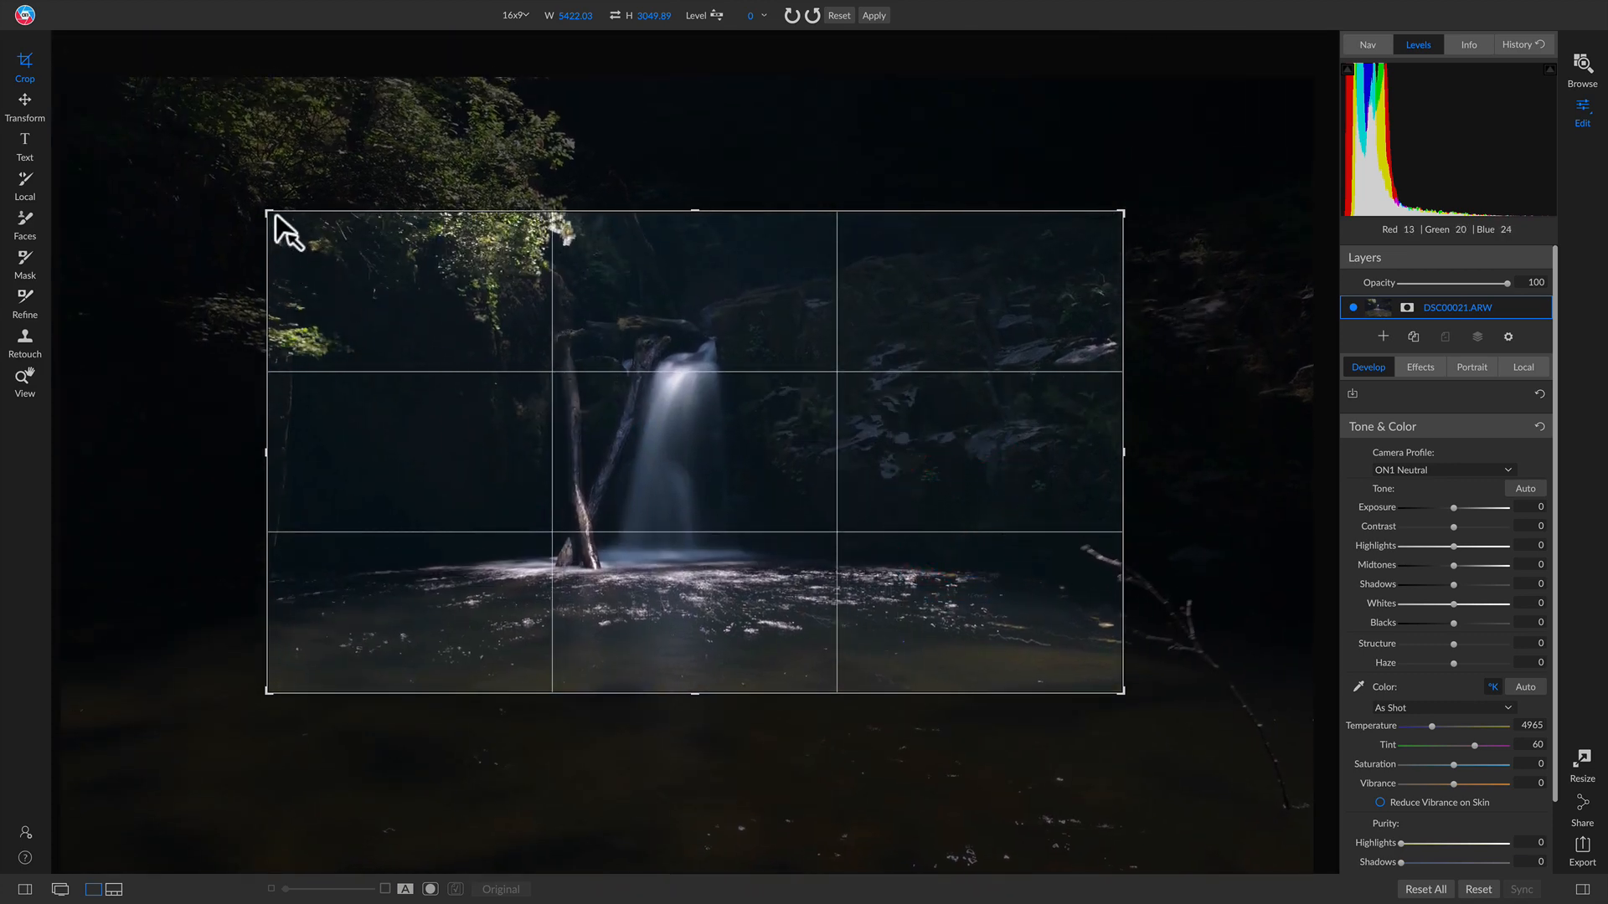
drag(275, 216, 323, 256)
mouse_move(686, 423)
mouse_down()
mouse_move(720, 434)
mouse_move(700, 433)
mouse_up()
drag(321, 664, 333, 658)
drag(751, 503, 761, 502)
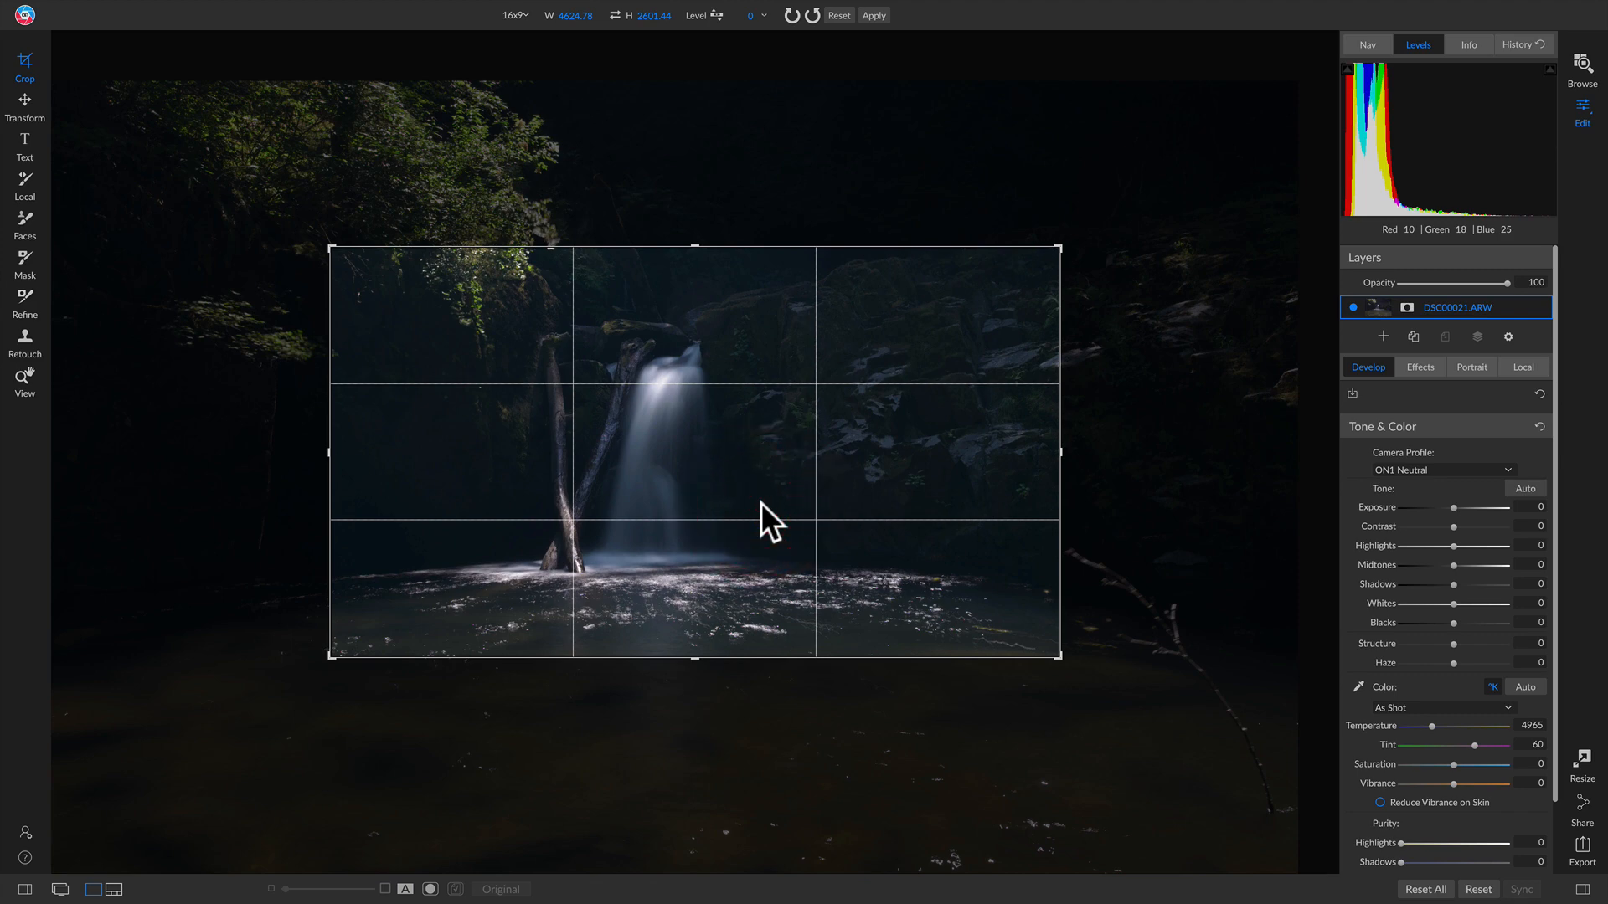
key(z)
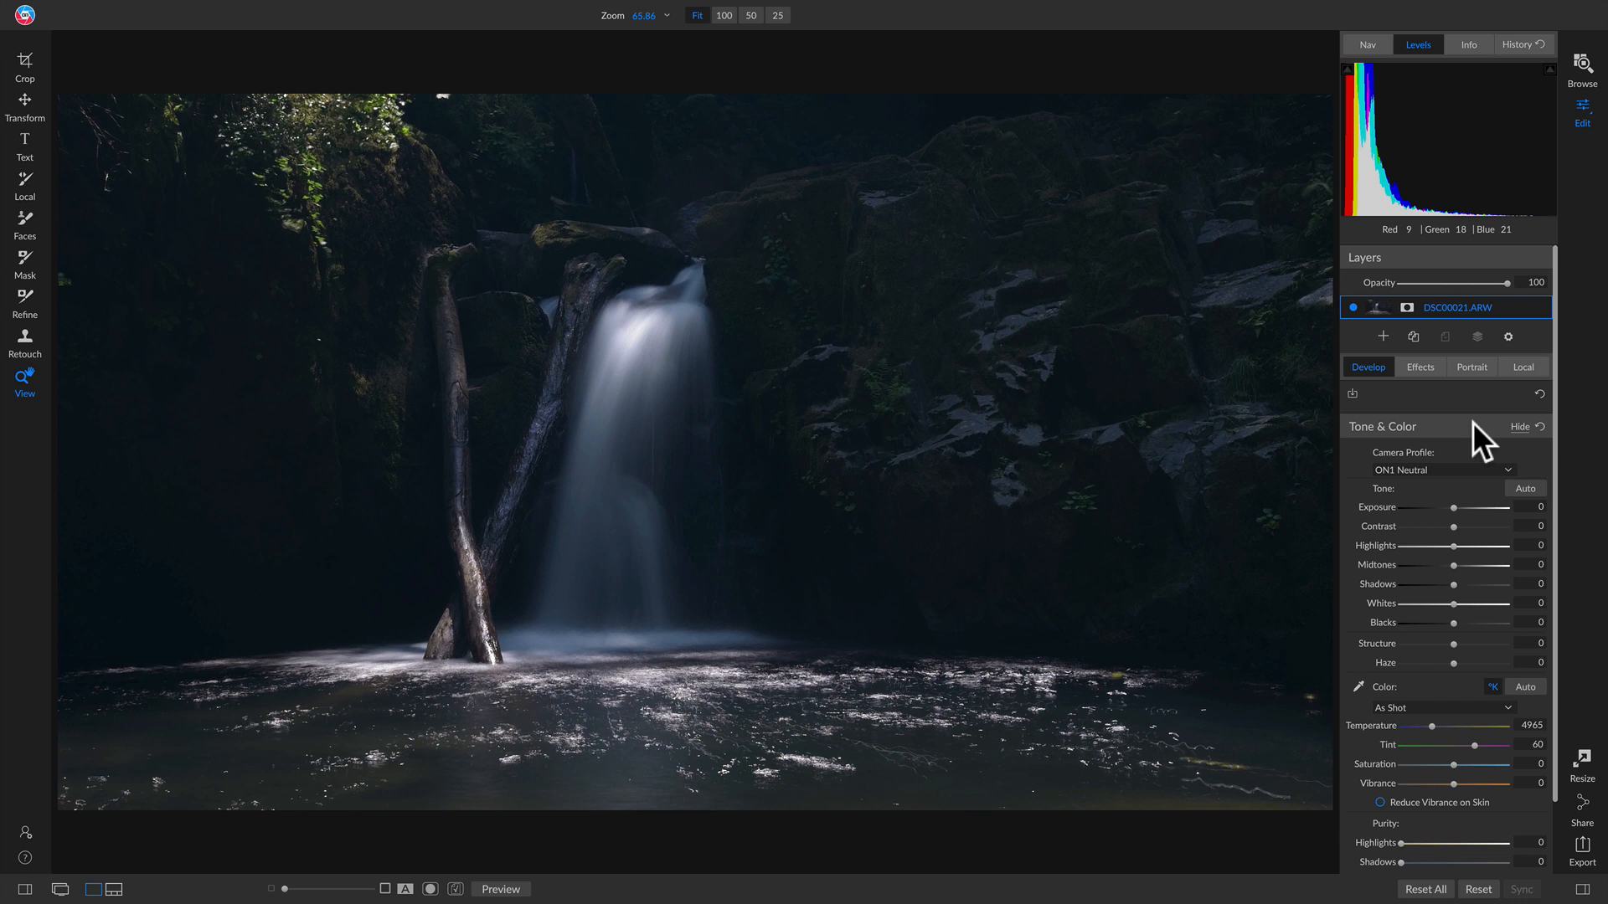
Step: In the Effects panel, add a Curves filter from the filter list
click(1416, 369)
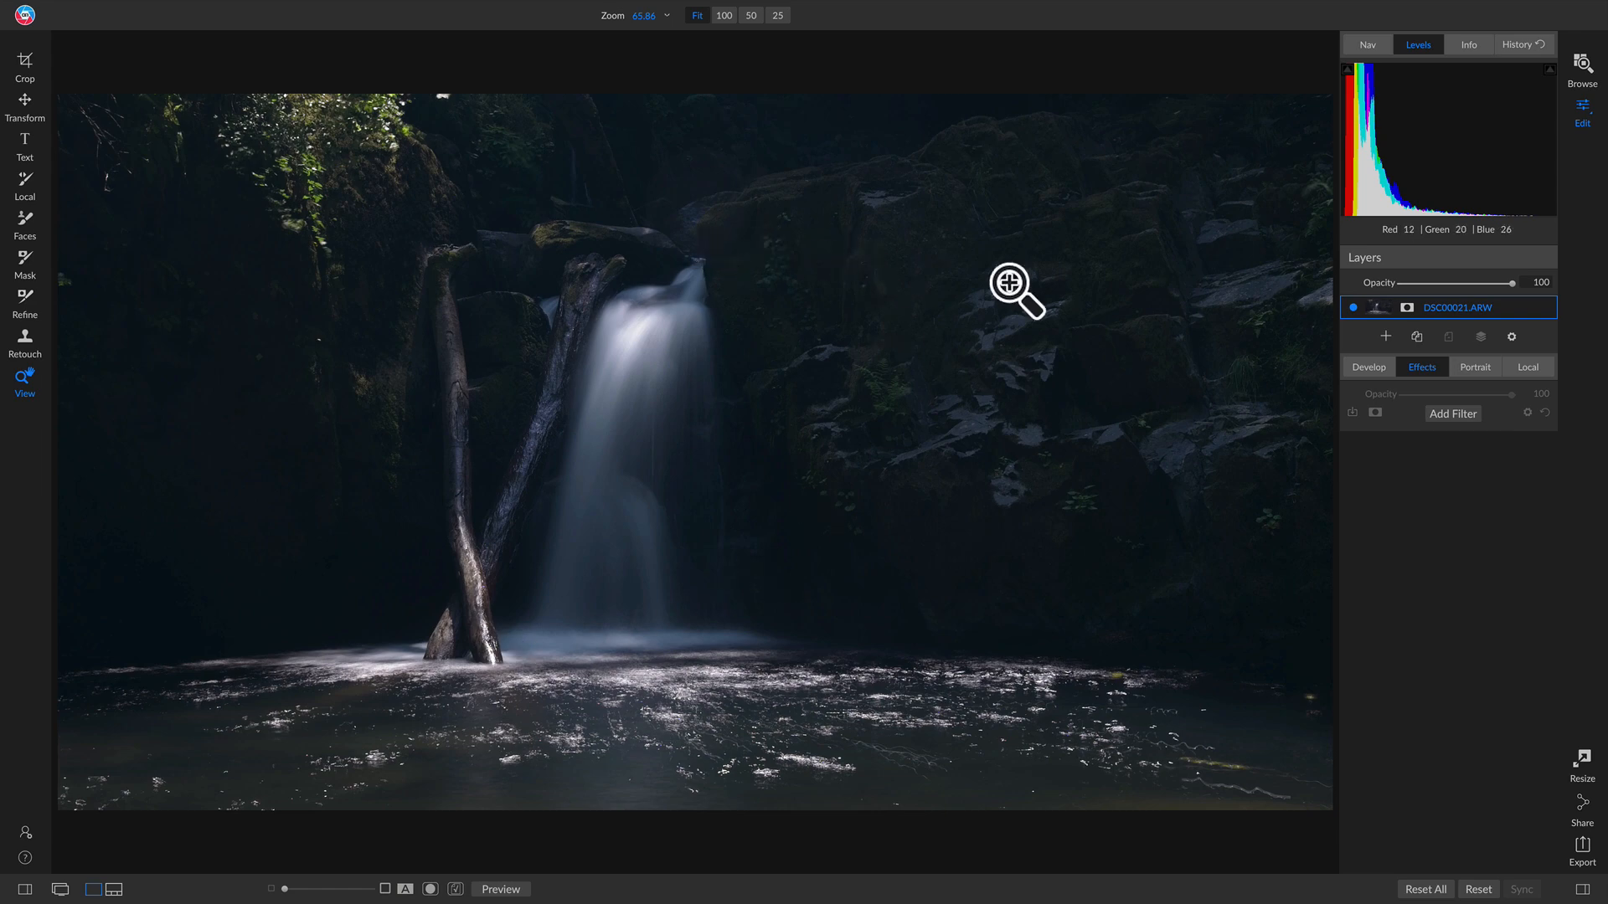
click(1454, 414)
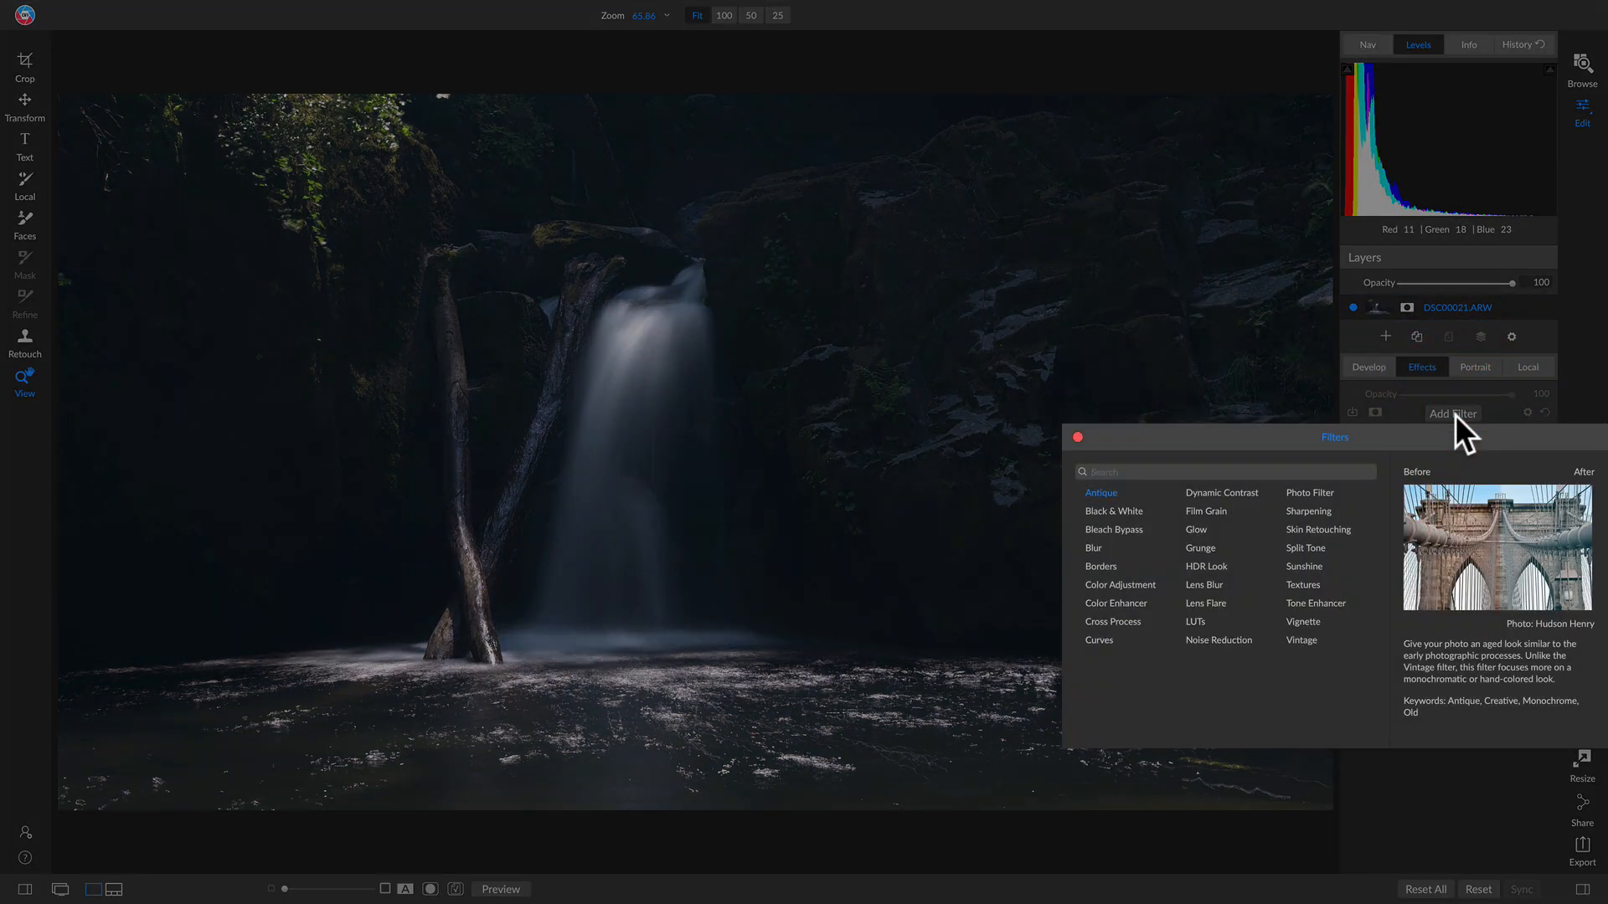
click(1102, 640)
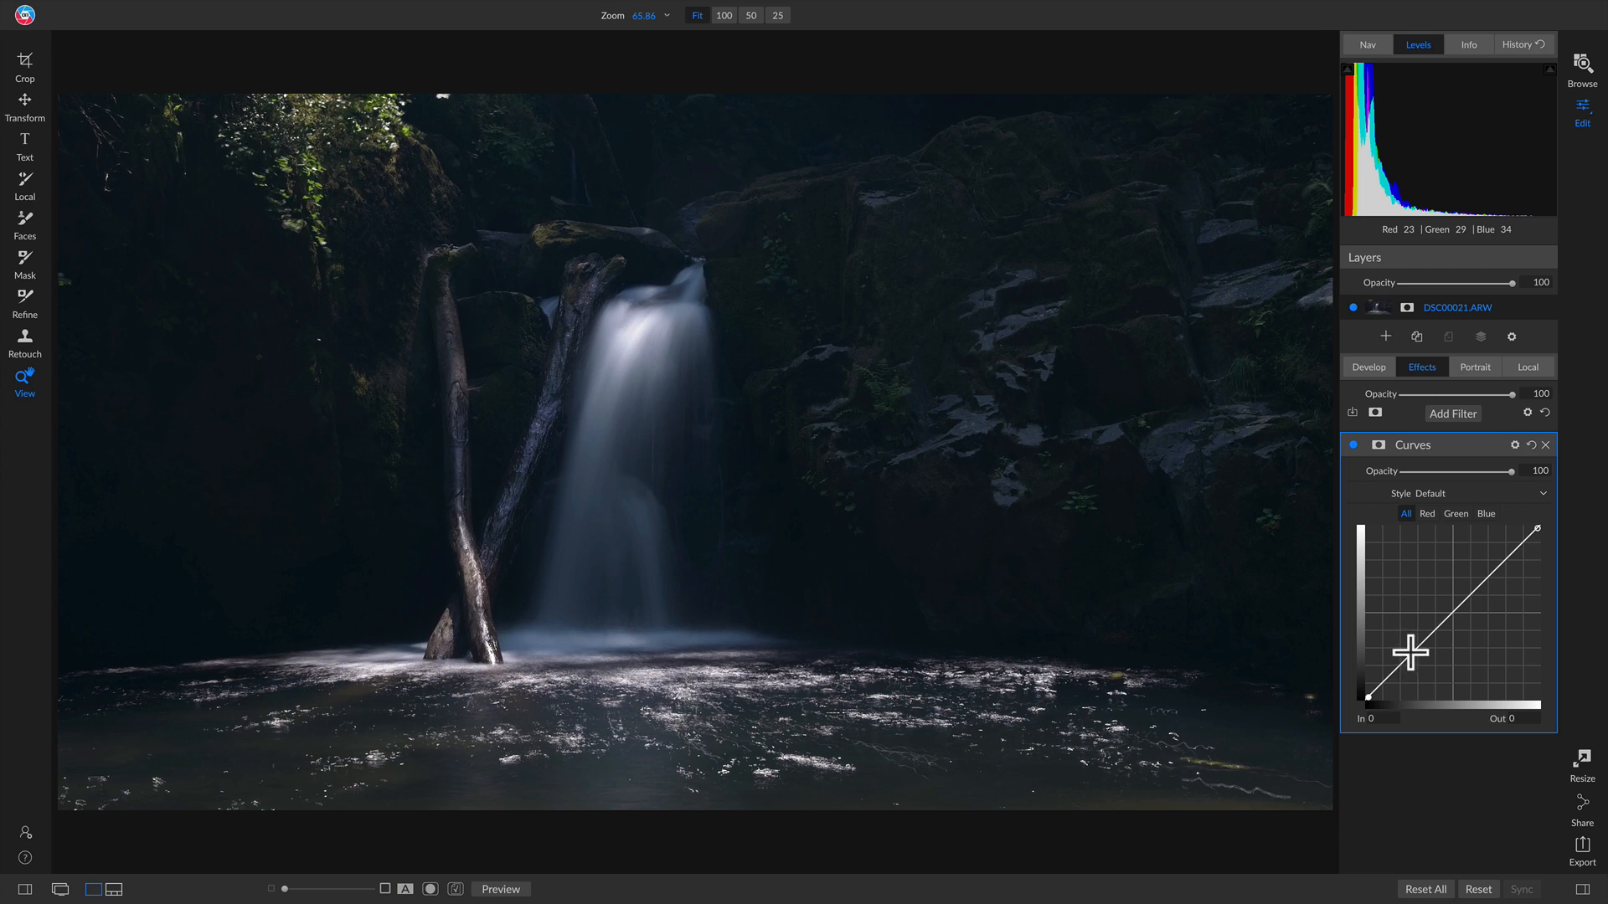
Step: Lower the curve and drop its top endpoint to Out 165, then start the Masking Bug
drag(1412, 655, 1423, 669)
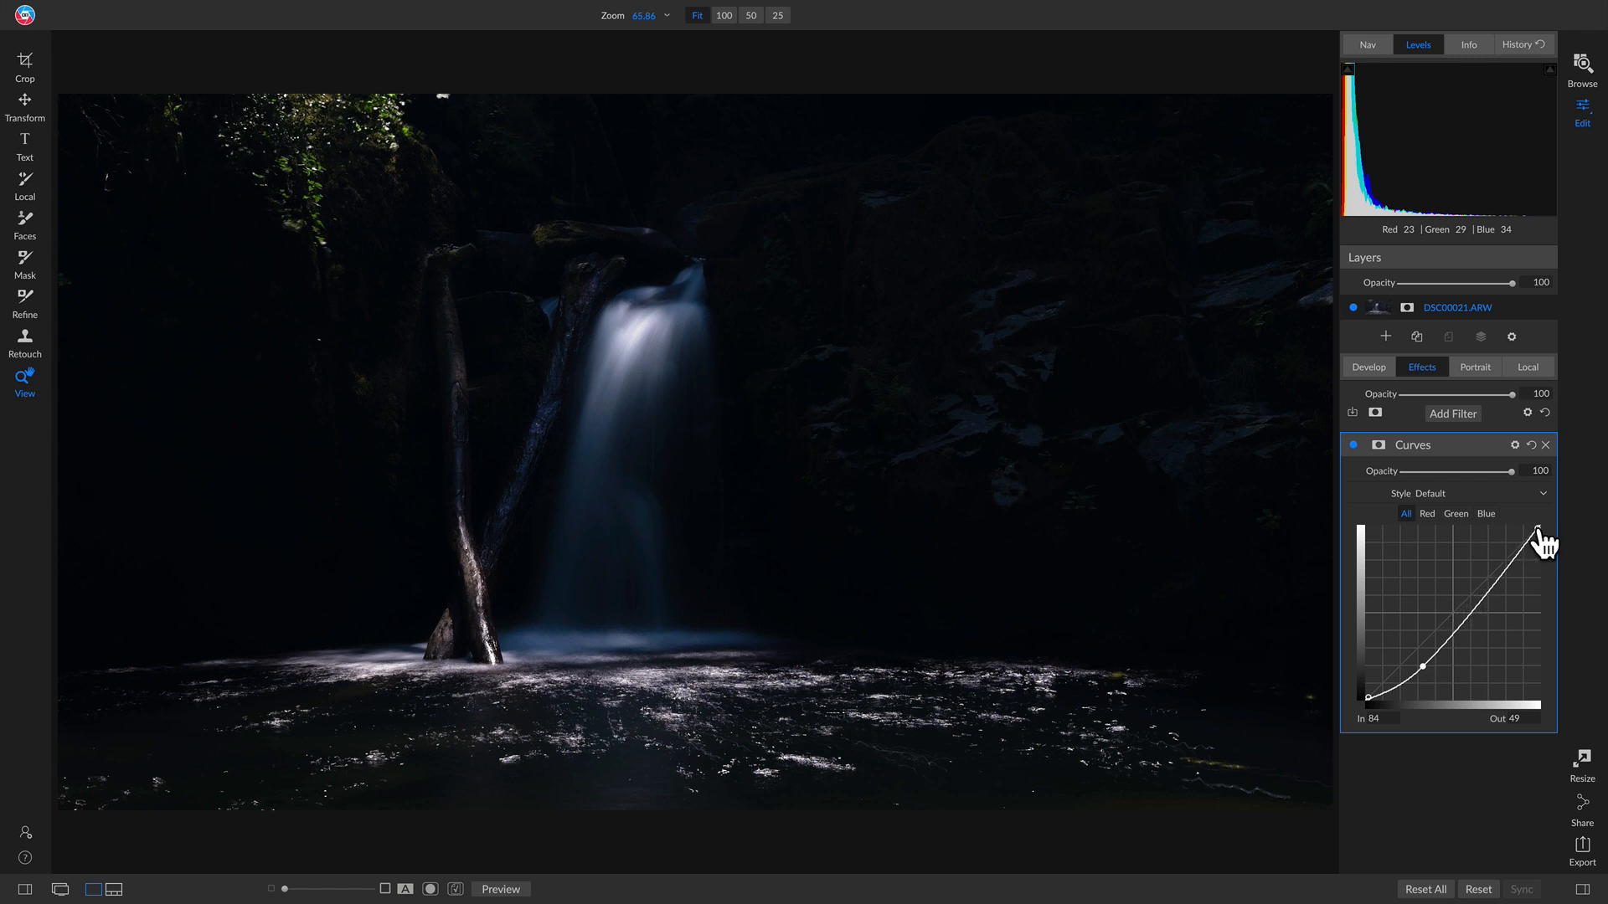
drag(1541, 540, 1546, 589)
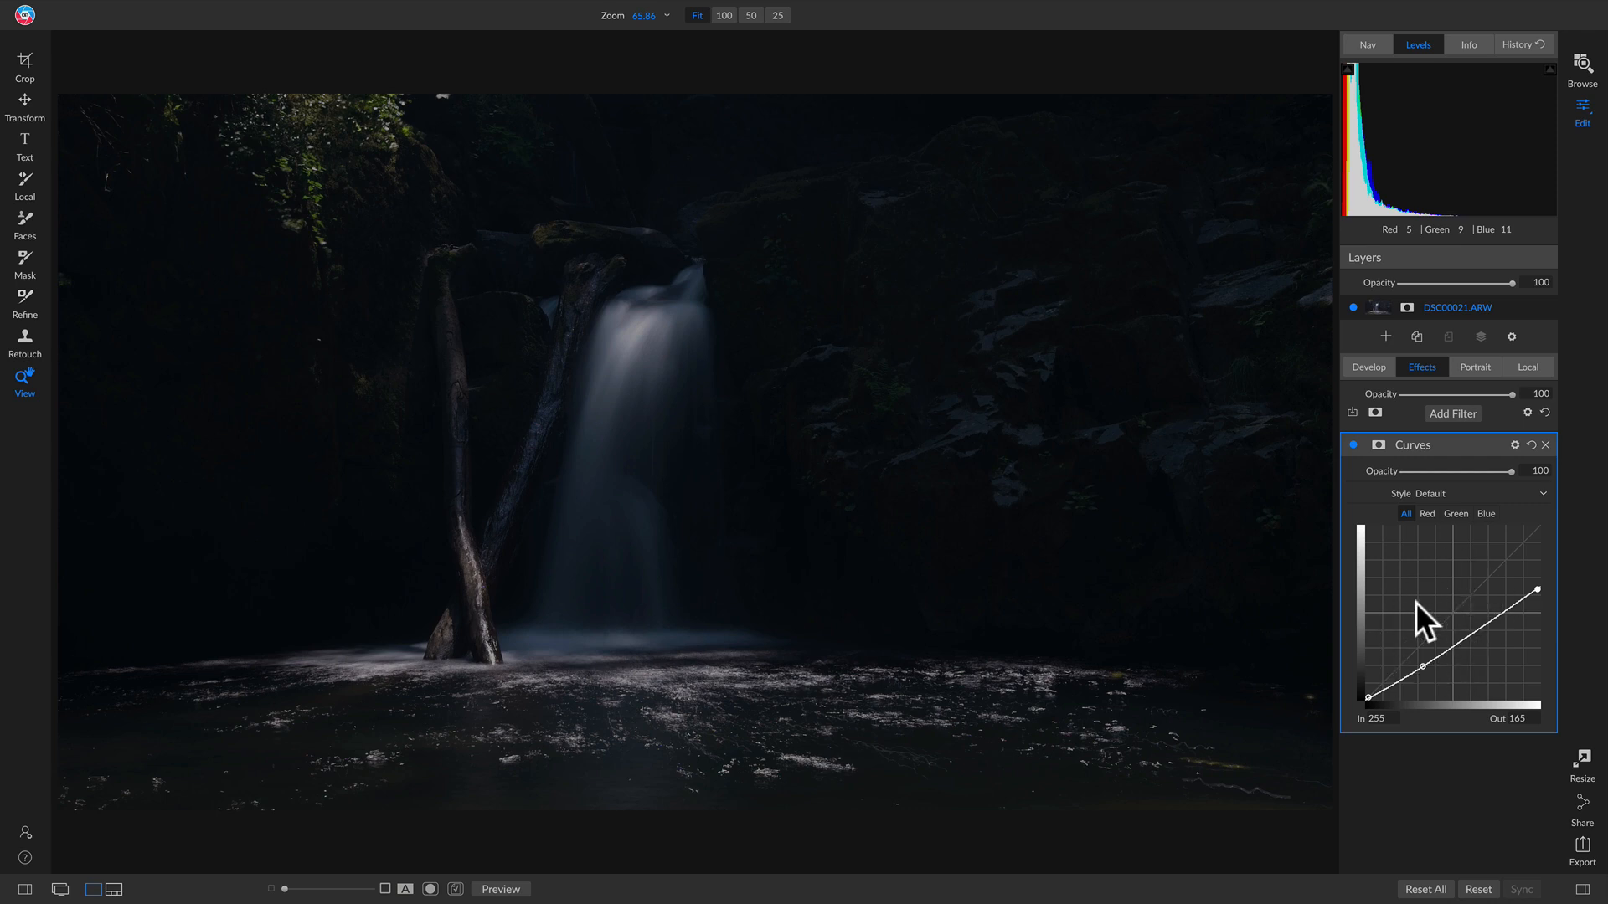
key(b)
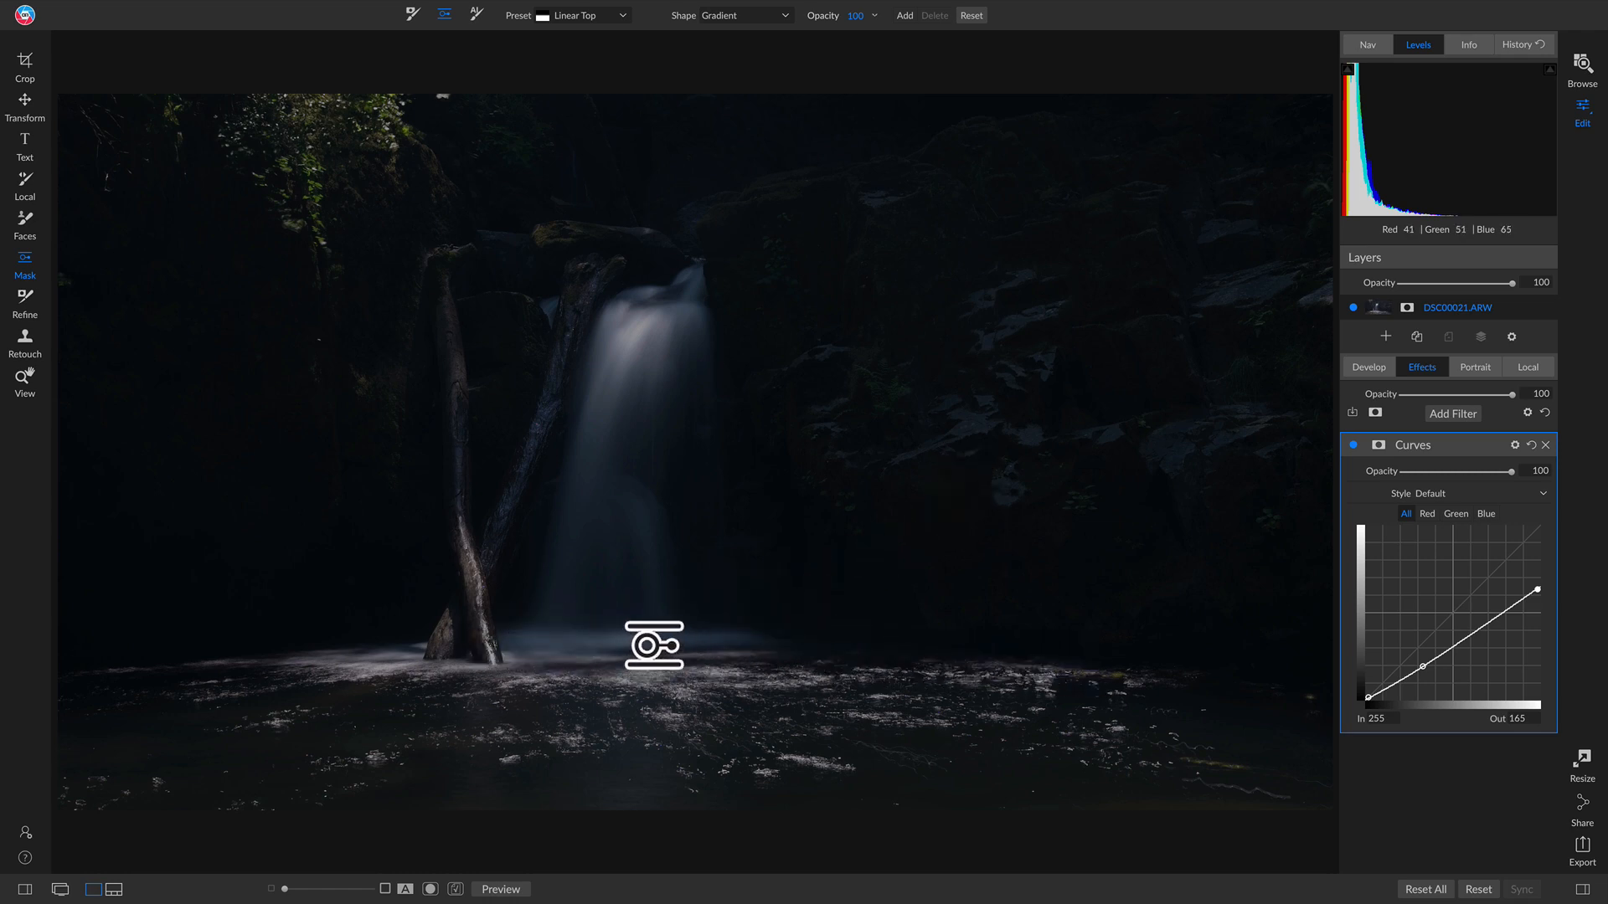
Step: Place a gradient mask at the pool's waterline and tighten its upper feather
click(654, 645)
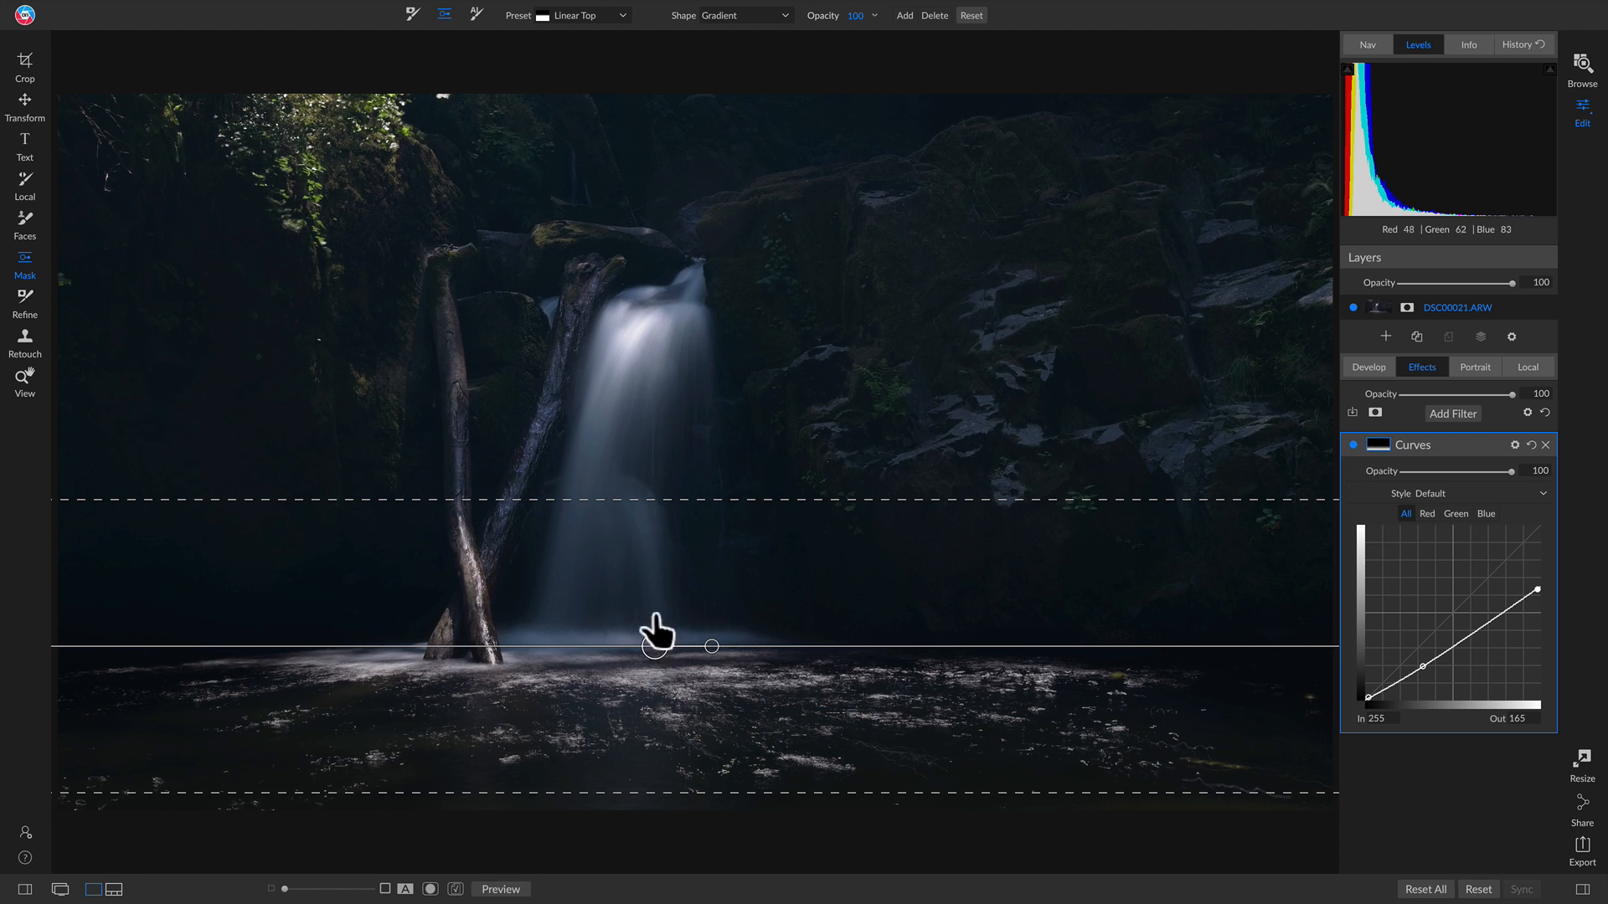
drag(661, 500, 657, 558)
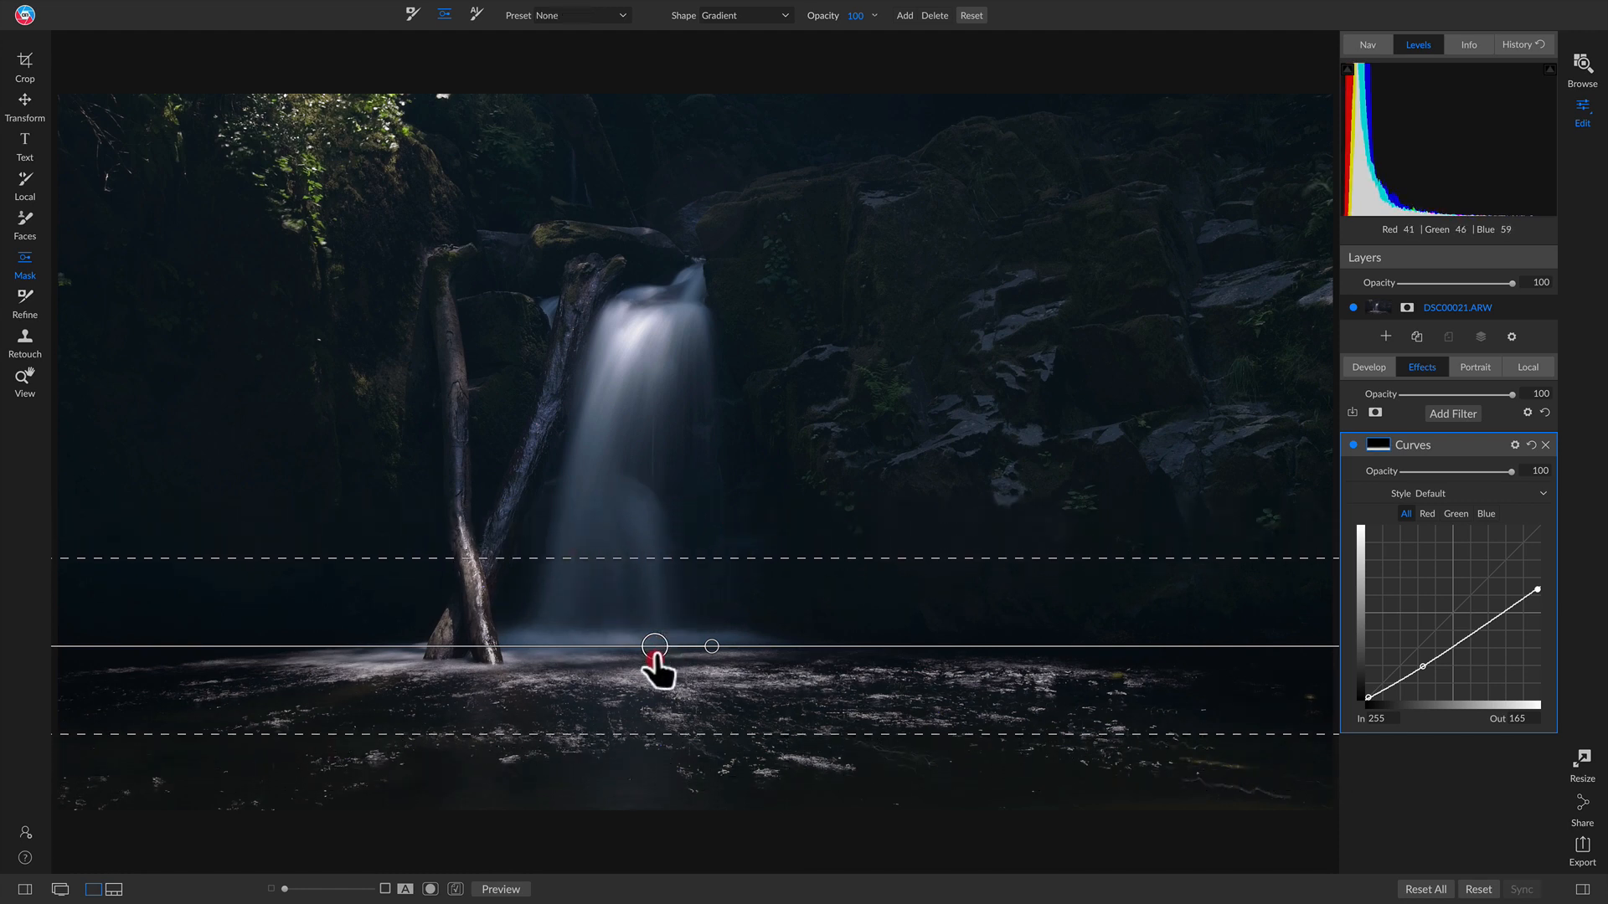
mouse_move(653, 654)
mouse_down()
mouse_move(643, 696)
mouse_move(656, 654)
mouse_up()
drag(657, 656, 661, 647)
drag(674, 555, 671, 564)
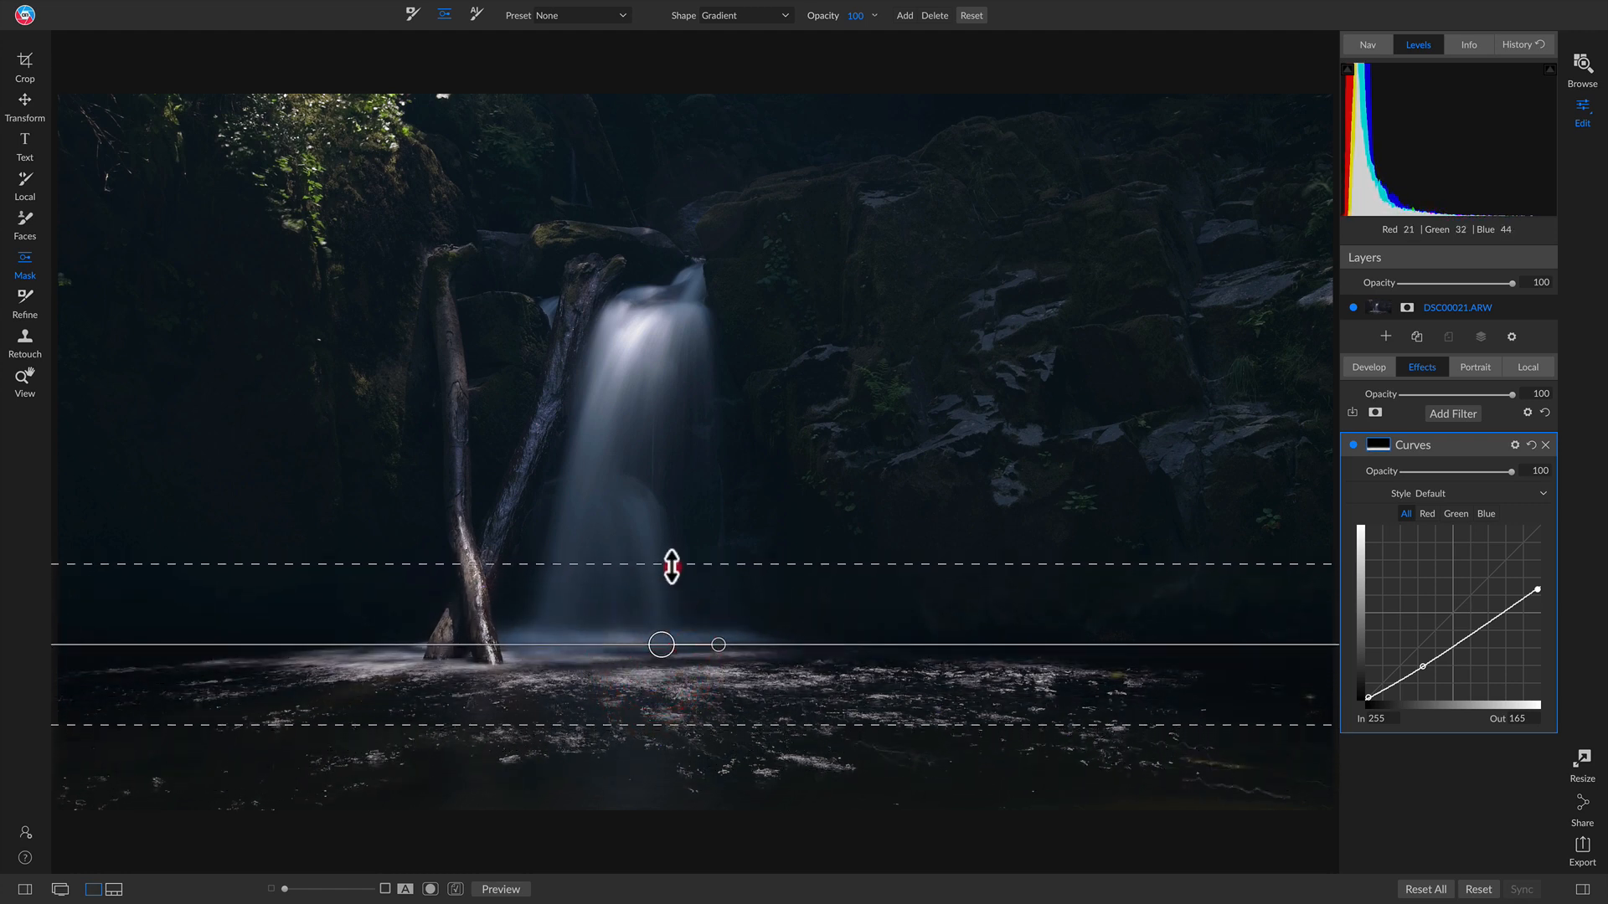
drag(664, 651, 658, 641)
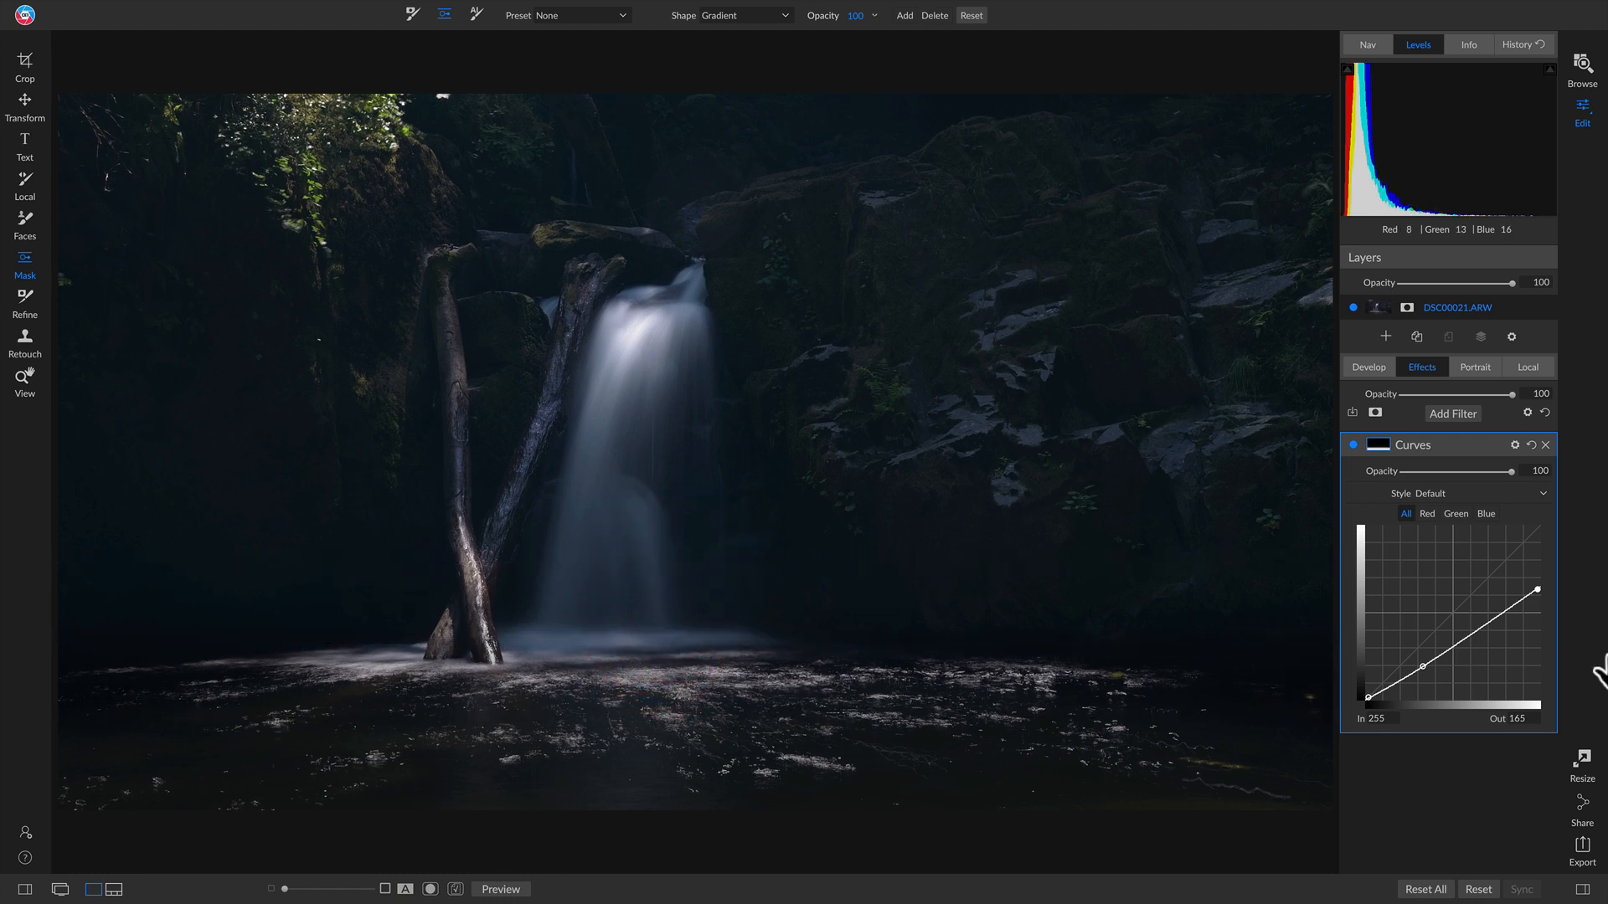
Step: Toggle the Curves filter off and on to compare the darkened pool
click(1351, 446)
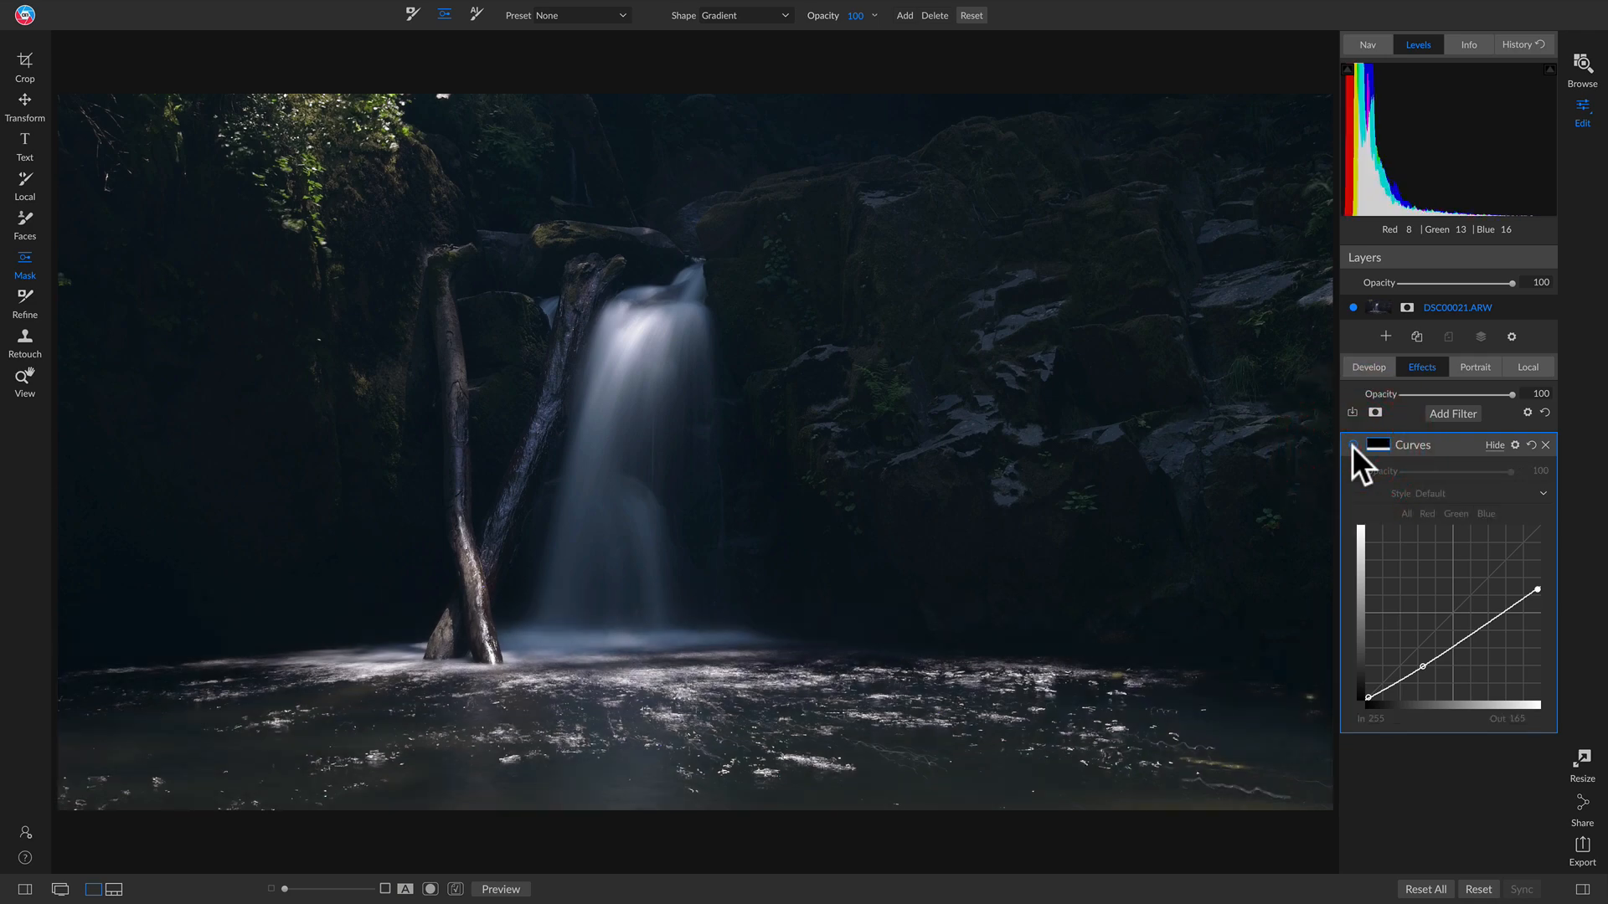
click(1352, 446)
click(1351, 446)
click(1351, 445)
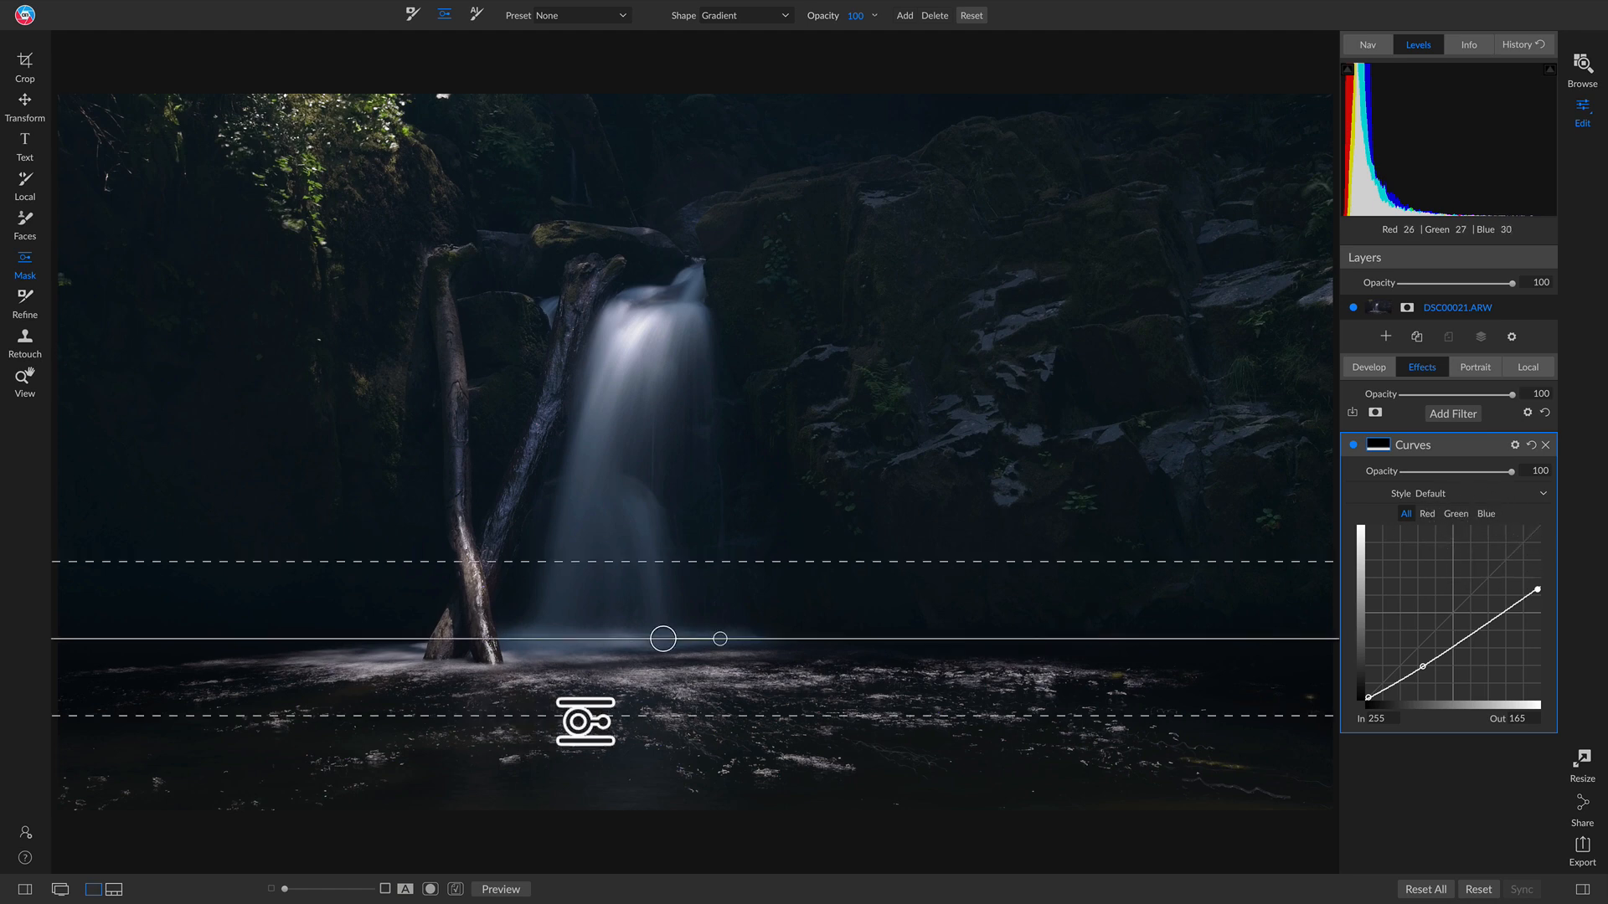
Step: Pull the green curve down to 113 and raise the blue curve to 140
click(1461, 514)
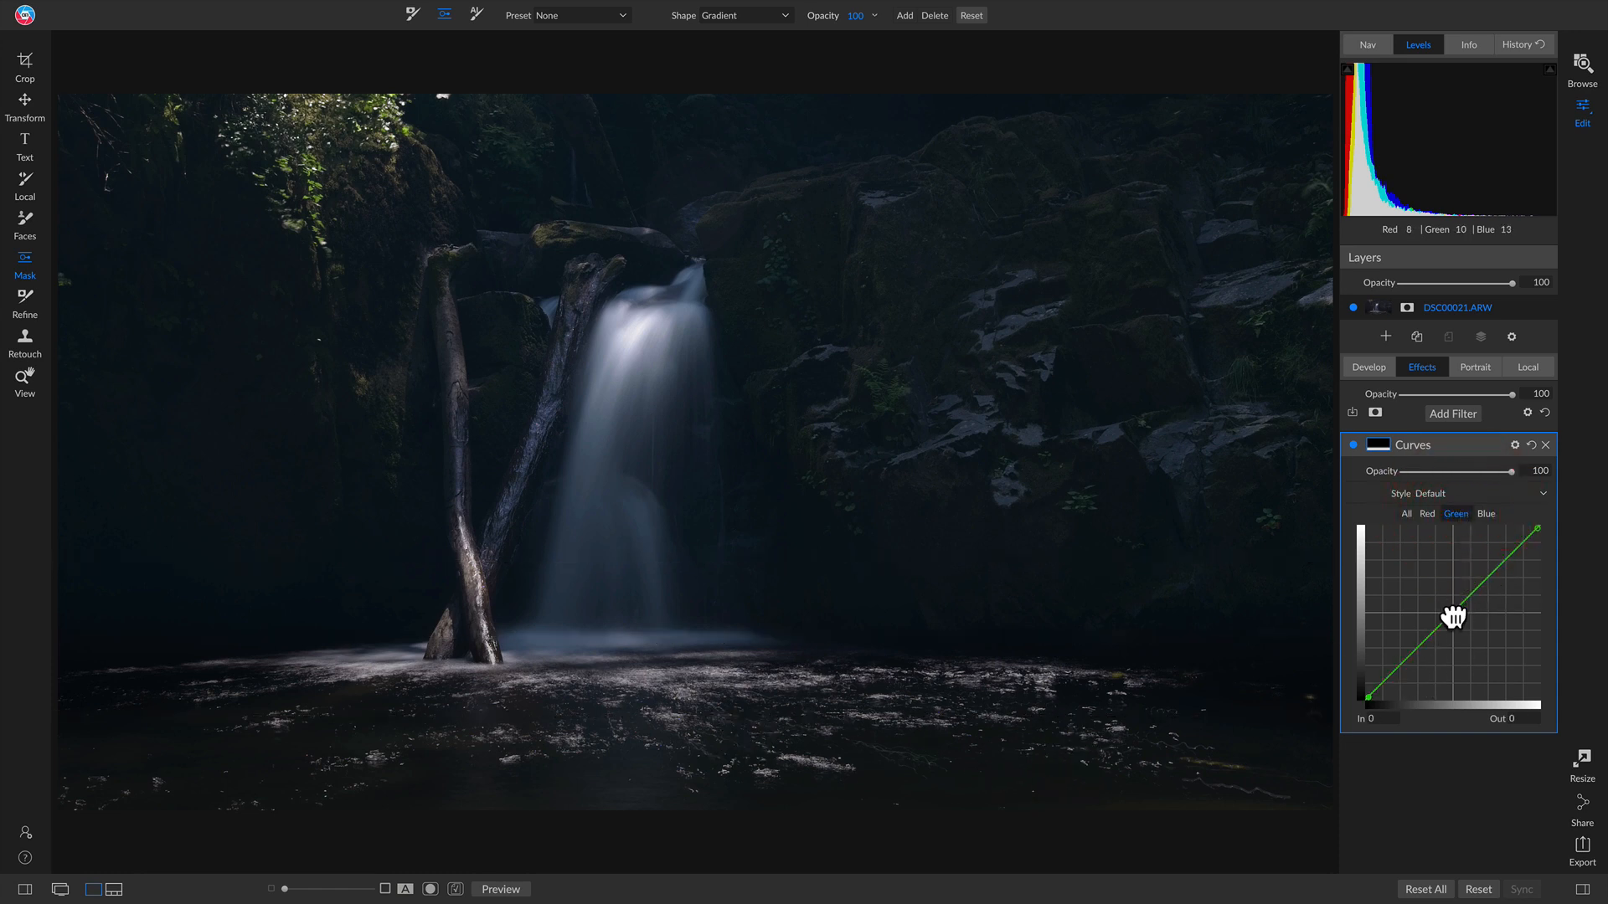
drag(1454, 617, 1459, 620)
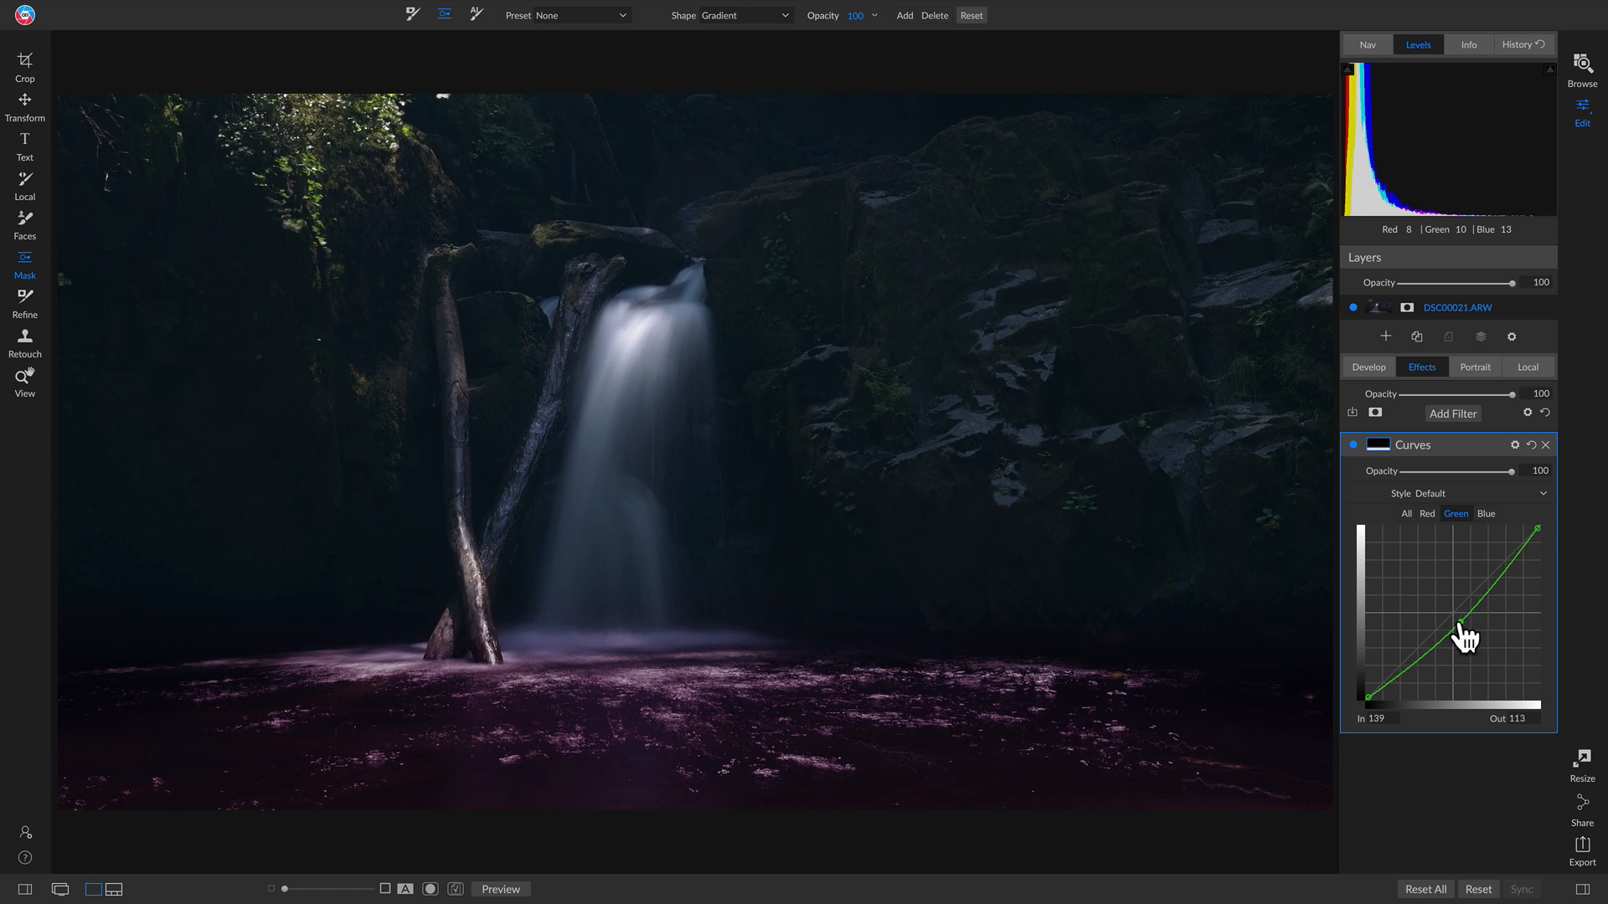
click(1487, 513)
drag(1456, 615, 1457, 606)
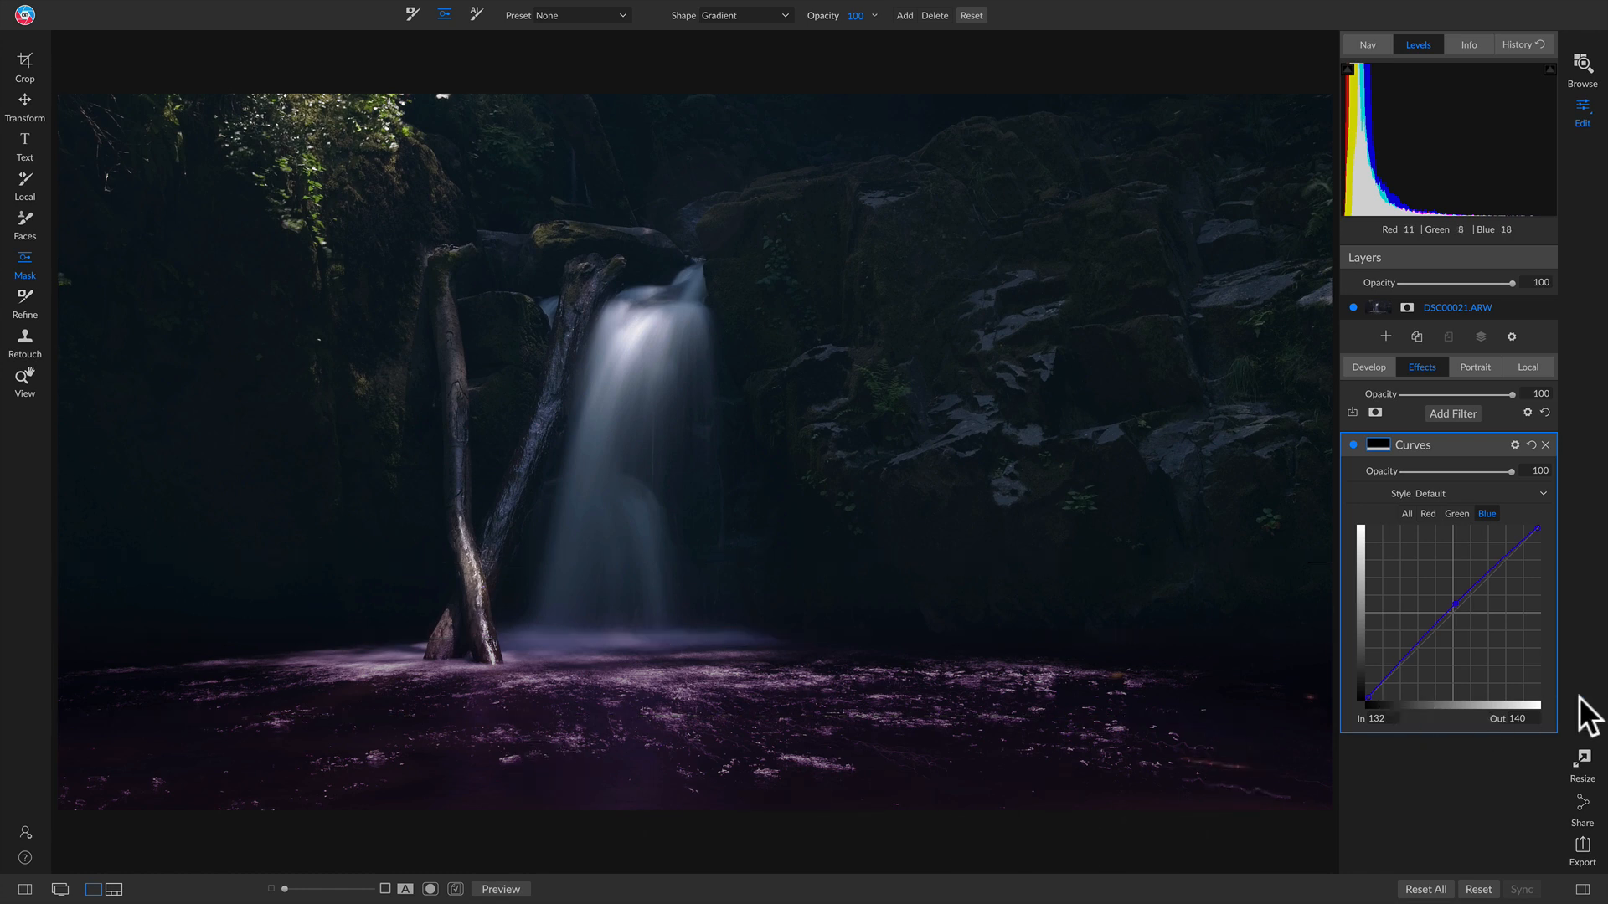
Step: Add a second Curves filter and rename it 'Bottom'
click(1449, 414)
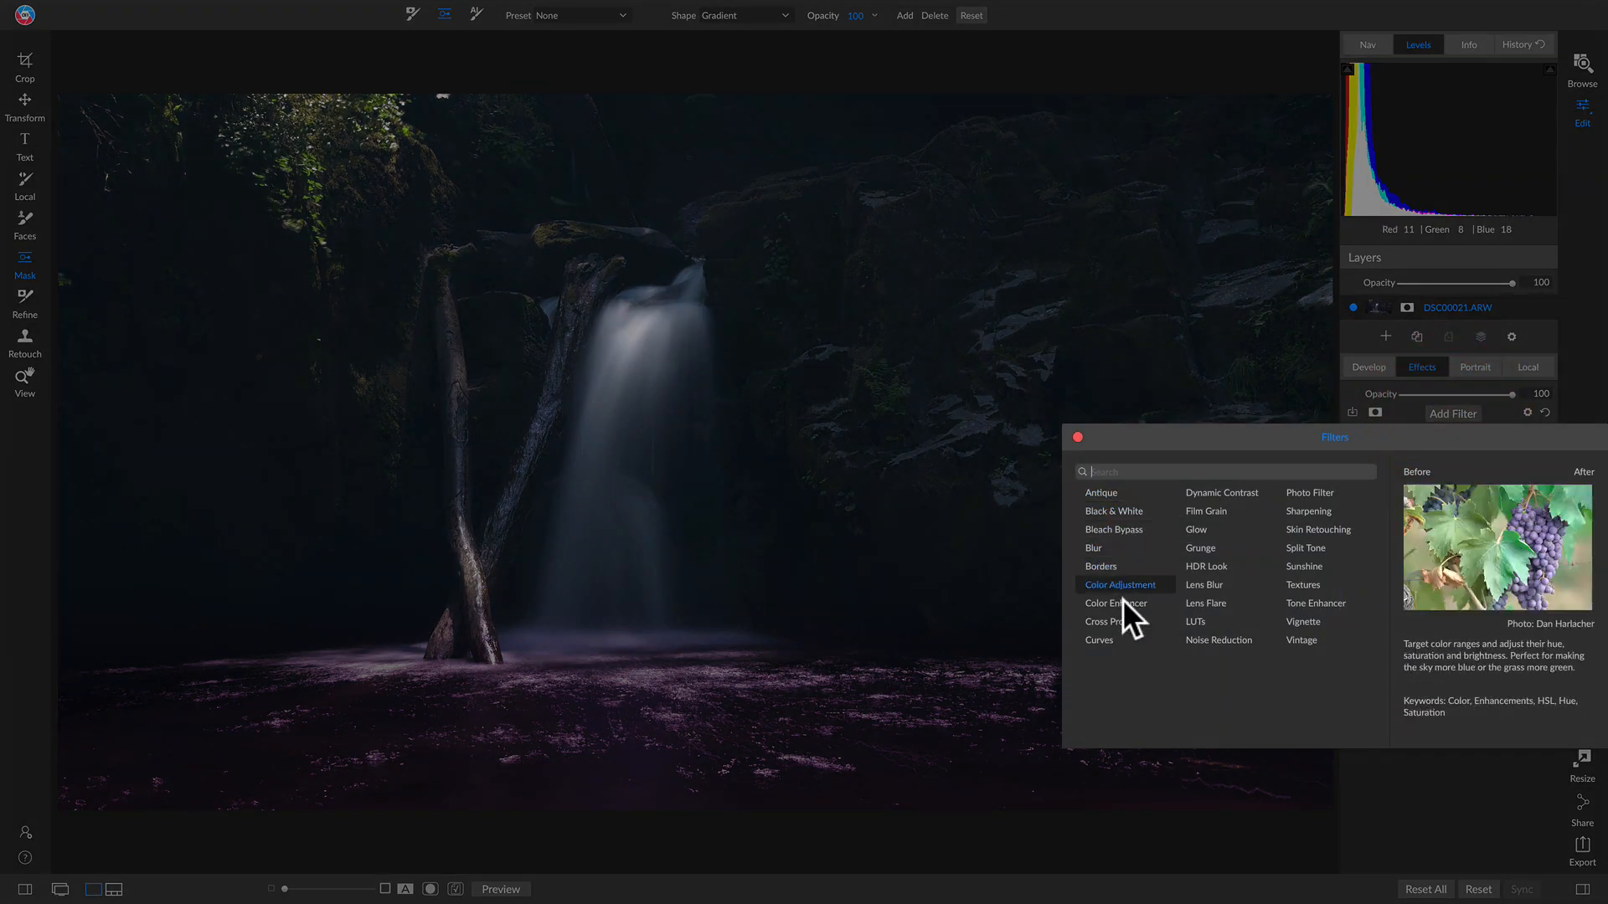
click(1097, 640)
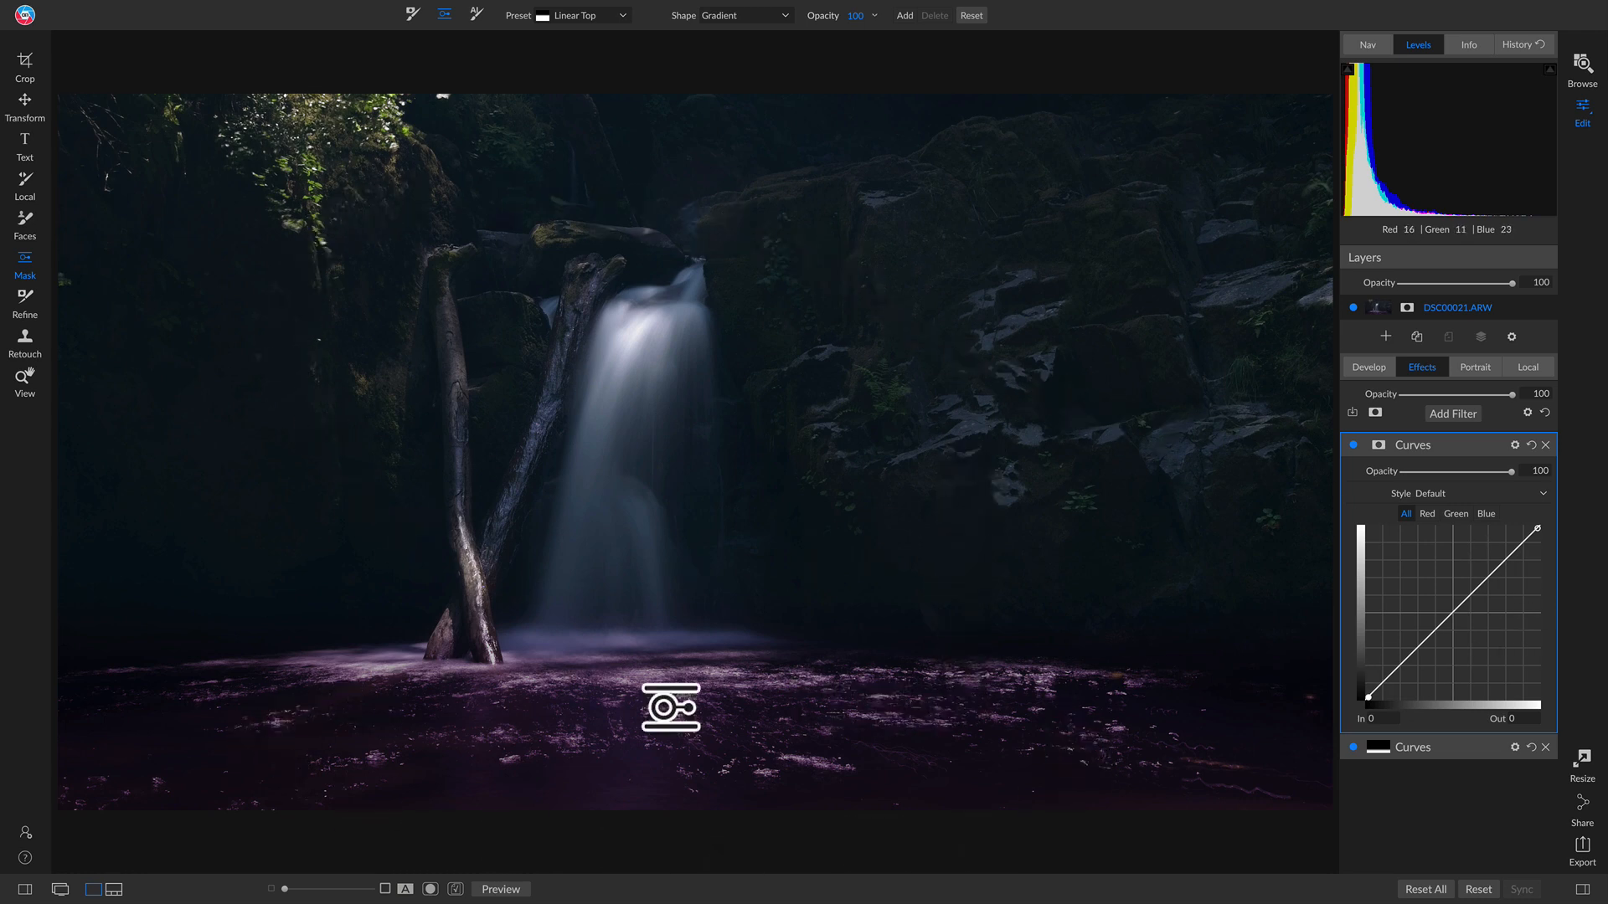
double_click(1414, 747)
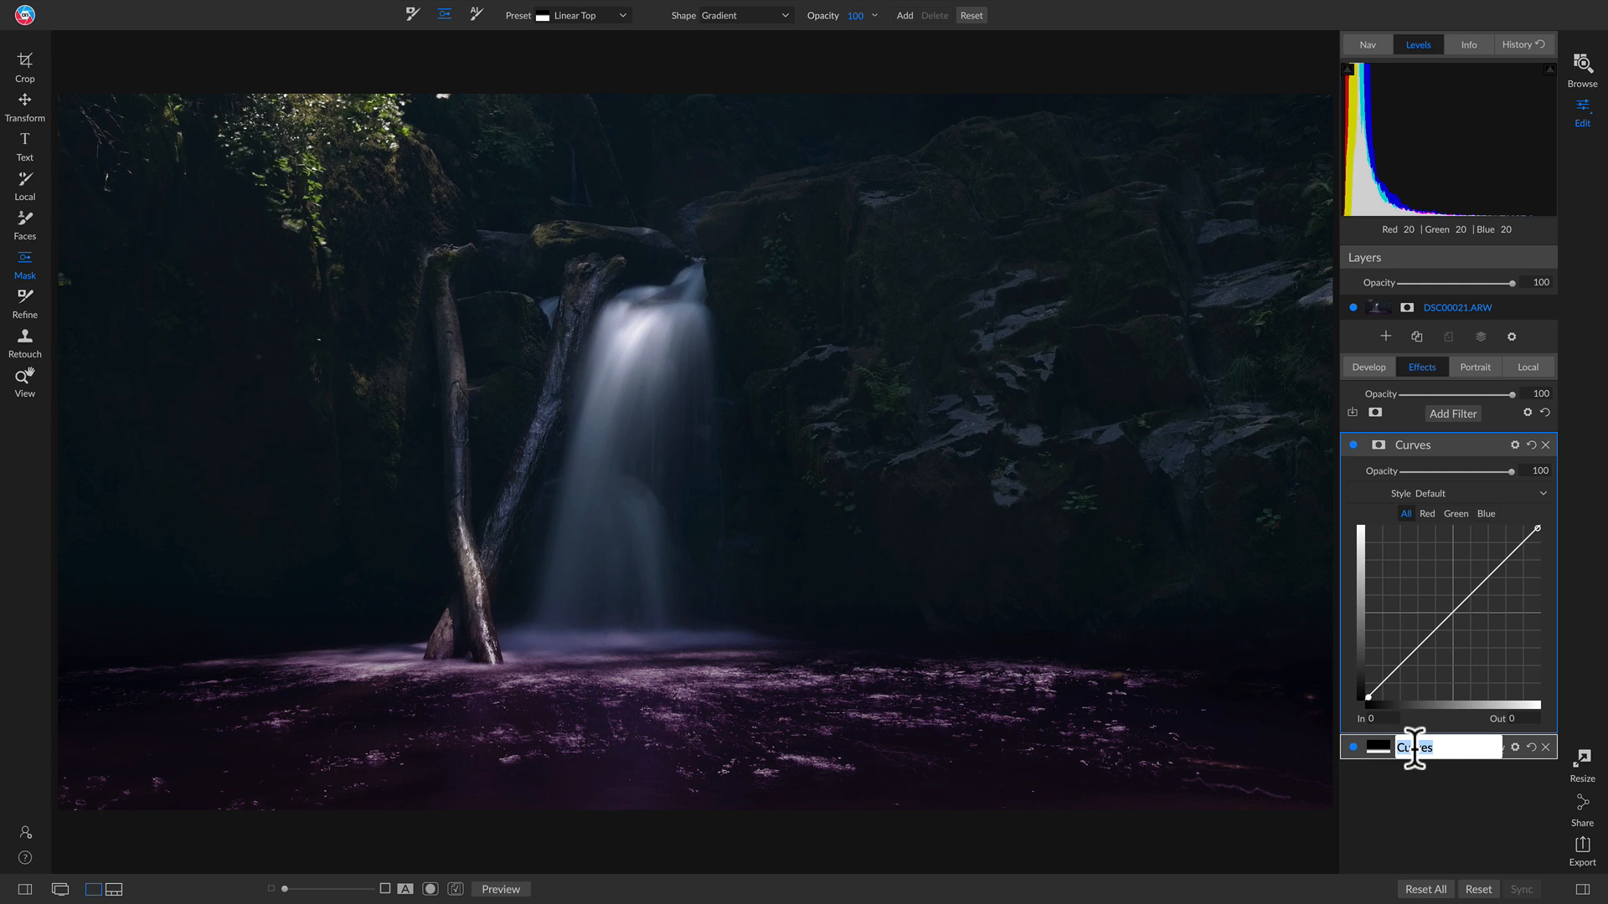
text(Bottom)
key(Return)
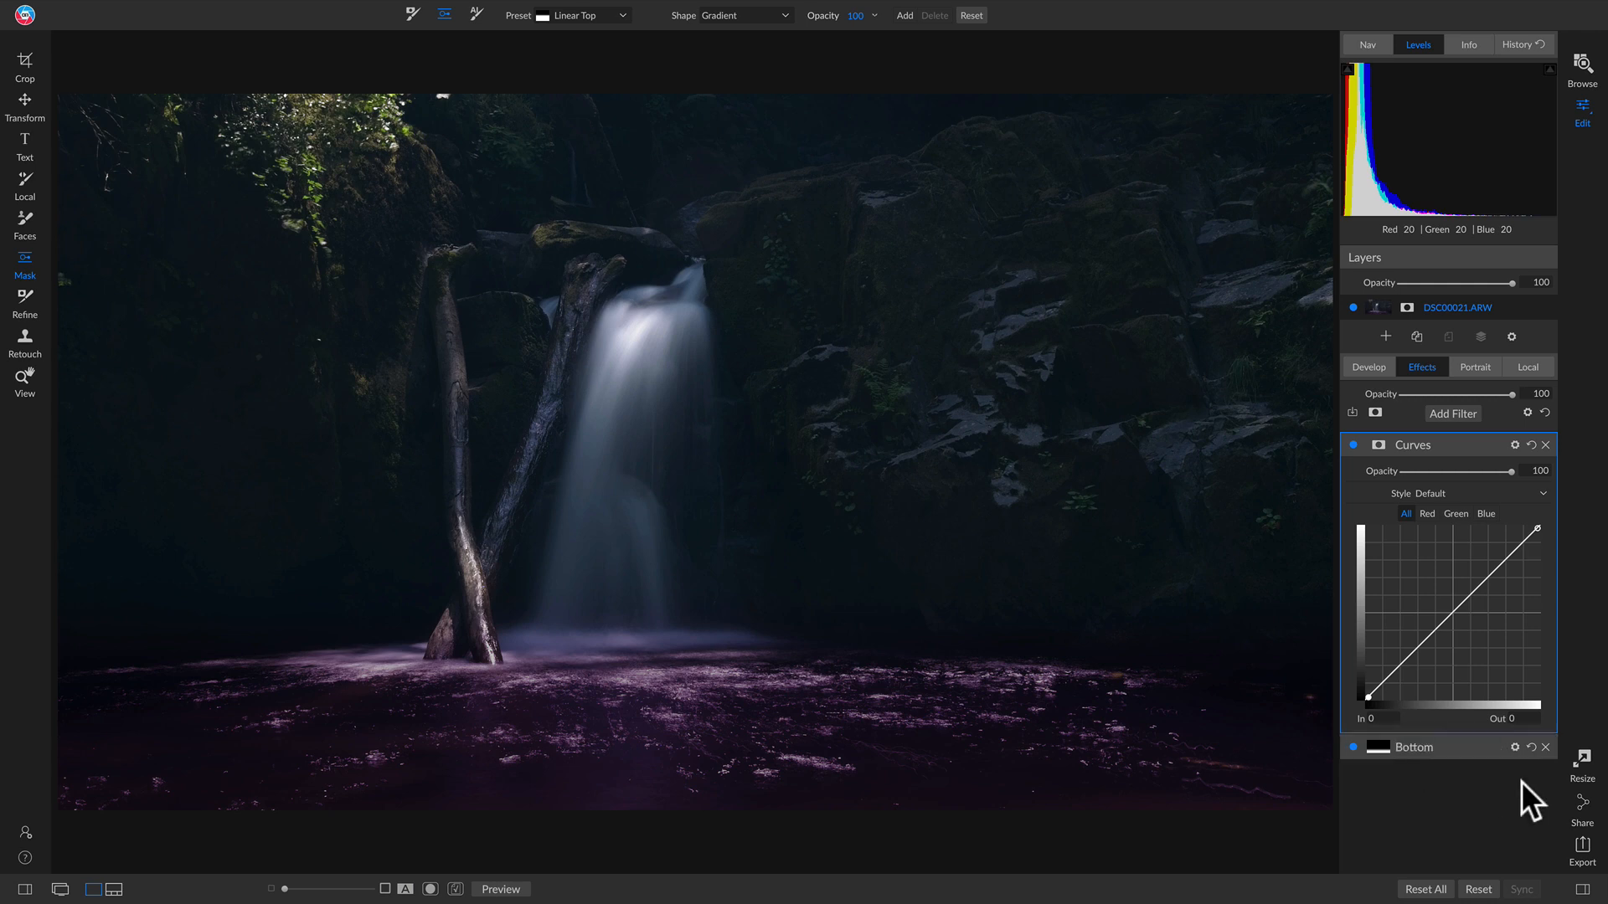
Step: Rename the first Curves filter to 'Top'
double_click(1423, 447)
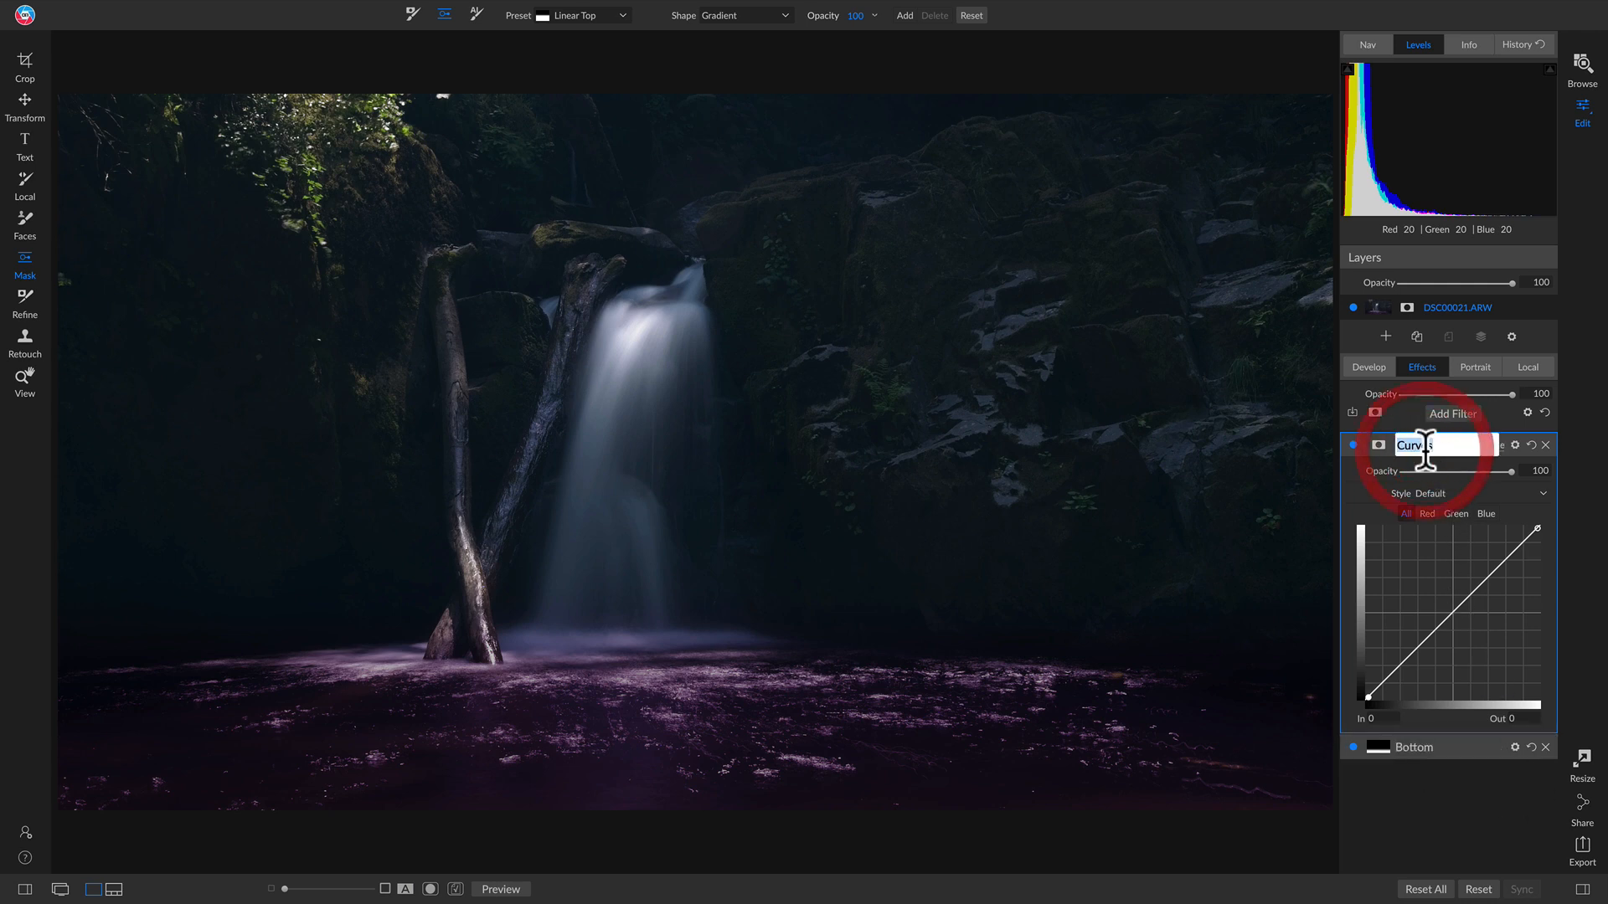
text(Top)
key(Return)
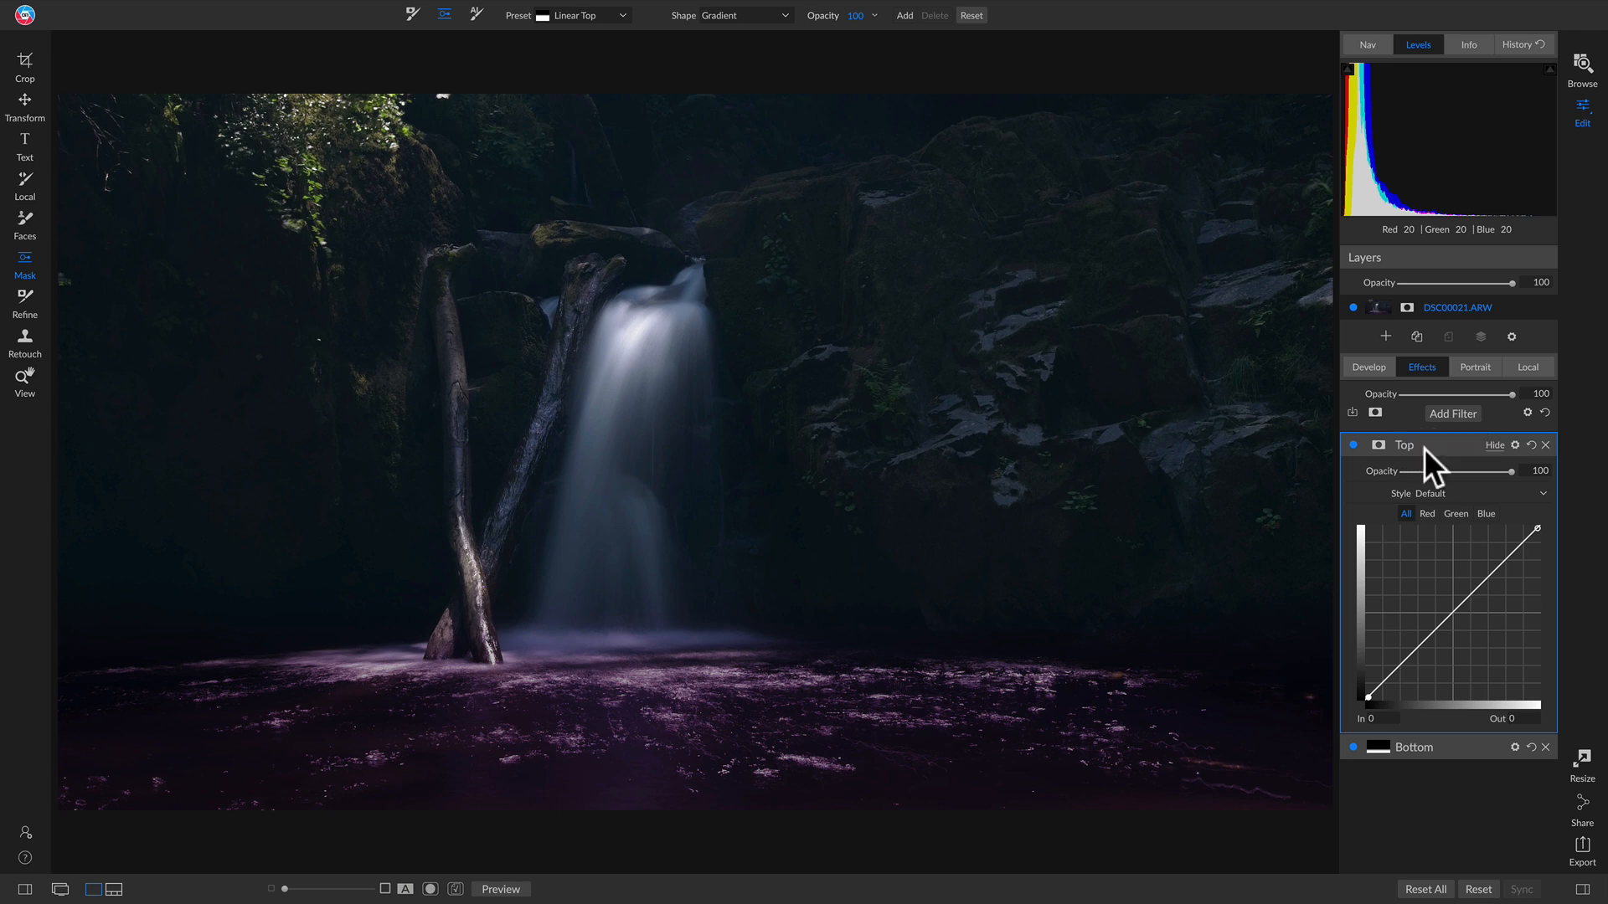
Step: Copy the Bottom filter's gradient mask onto Top, invert it, and preview the mask
click(1380, 747)
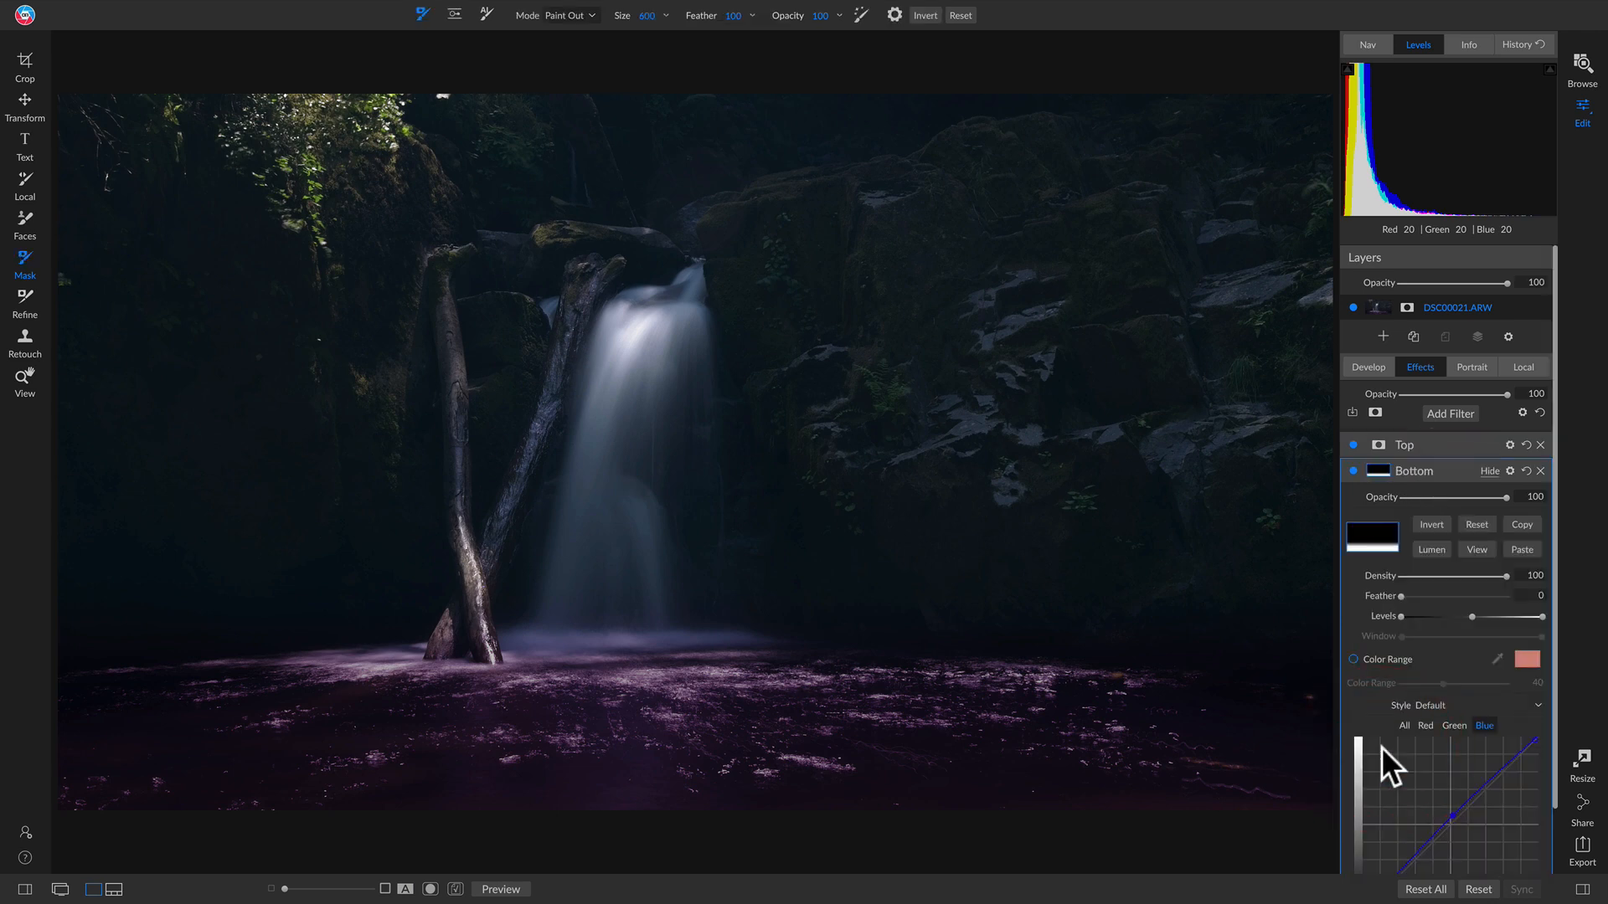
click(1522, 523)
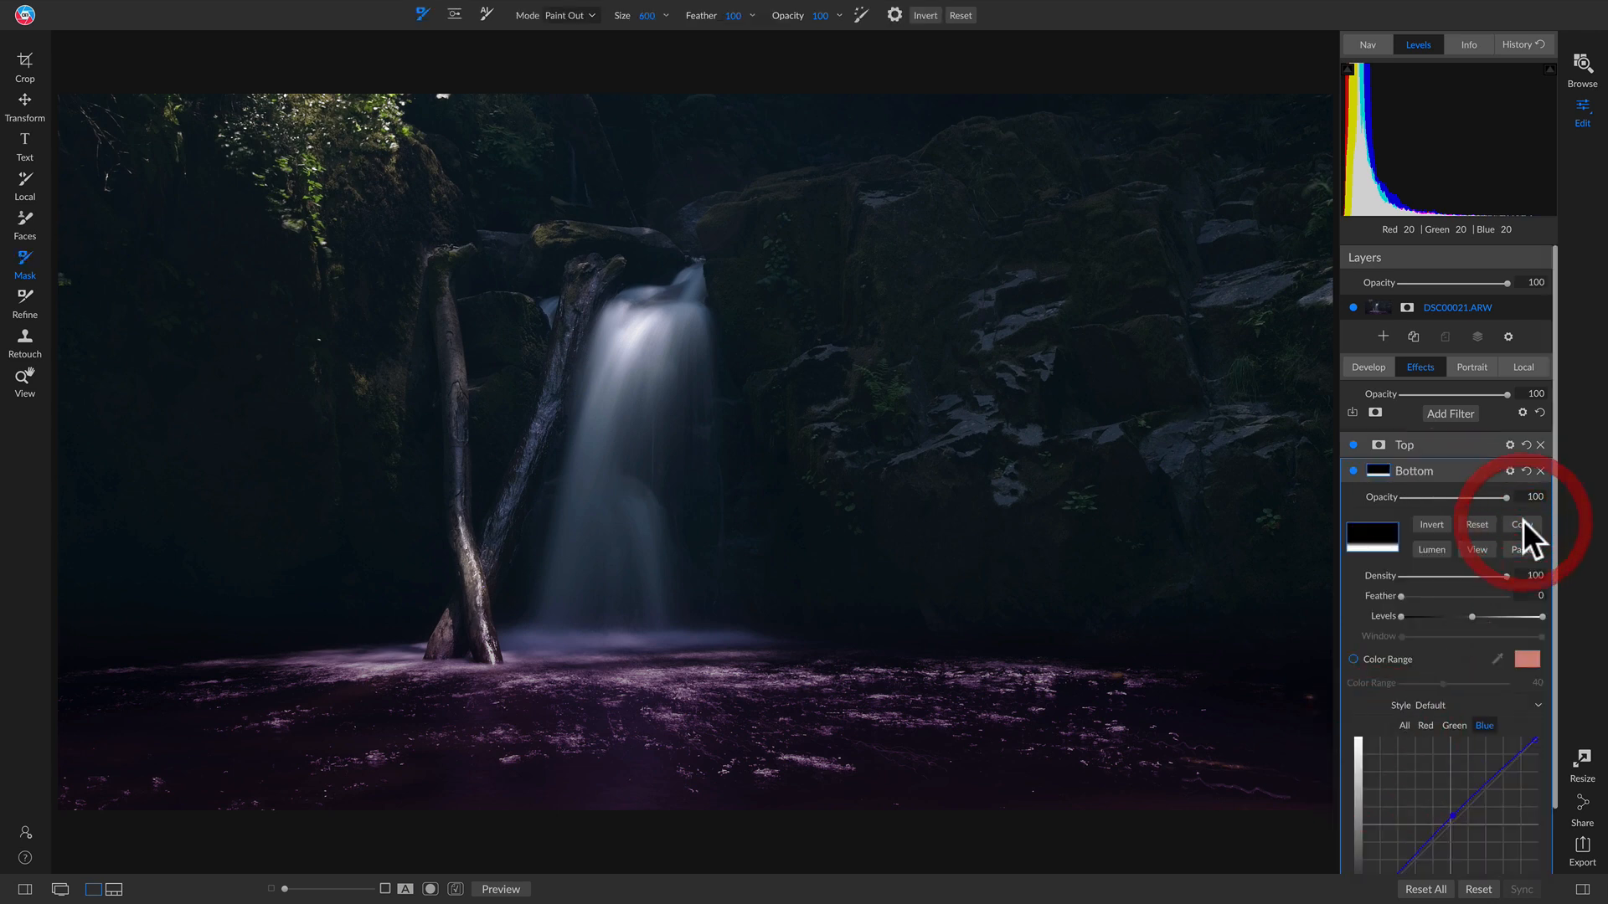
click(1380, 440)
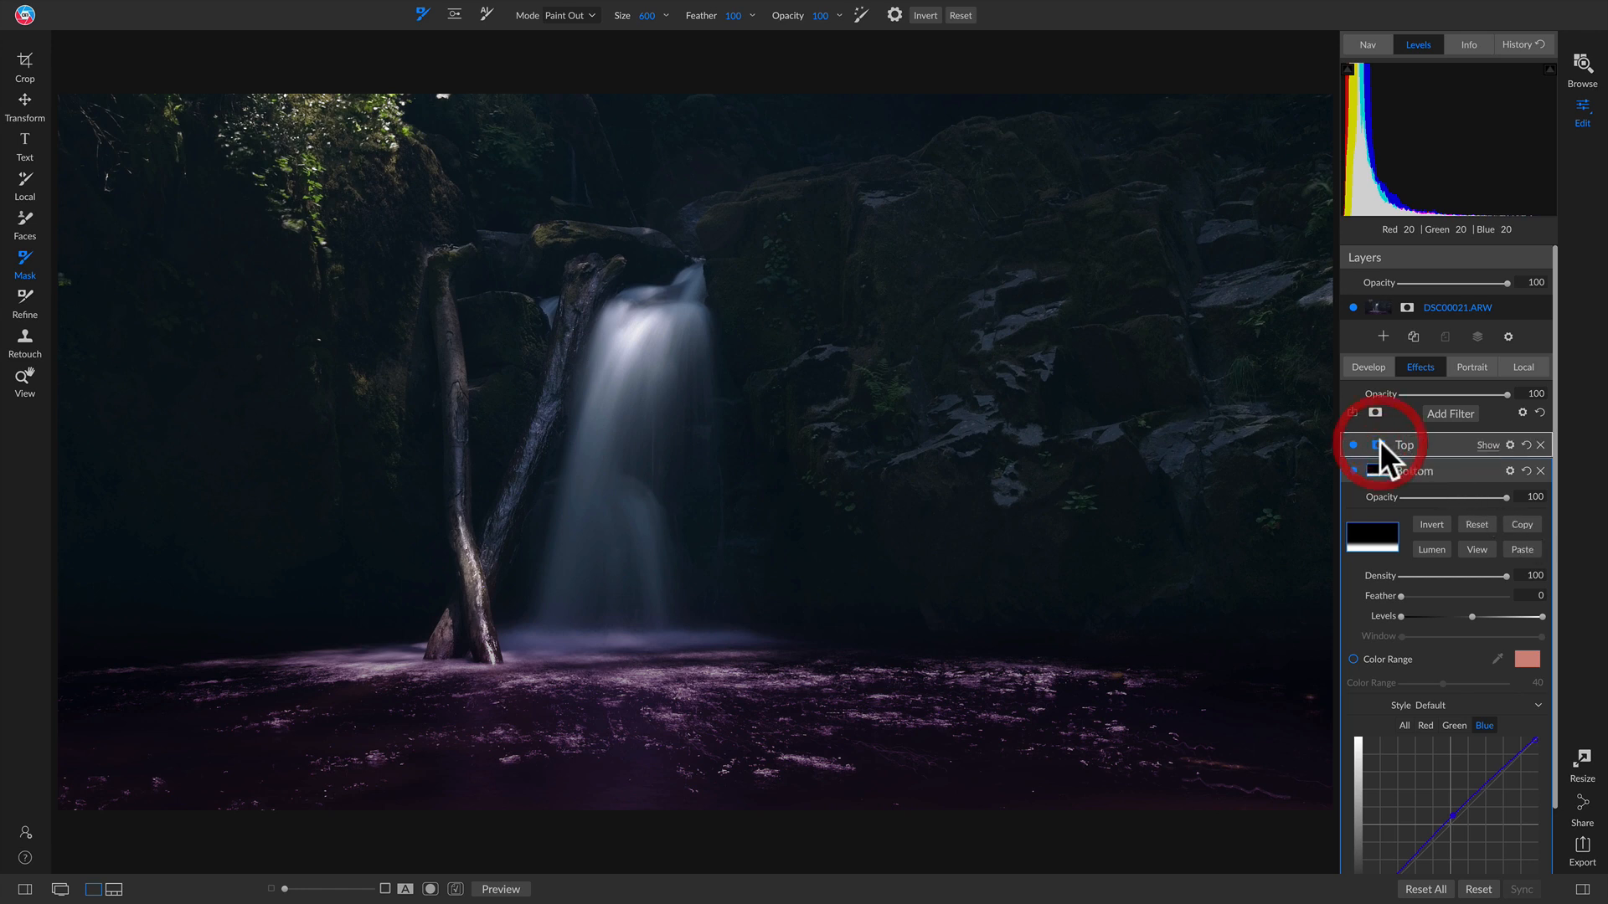
click(1522, 524)
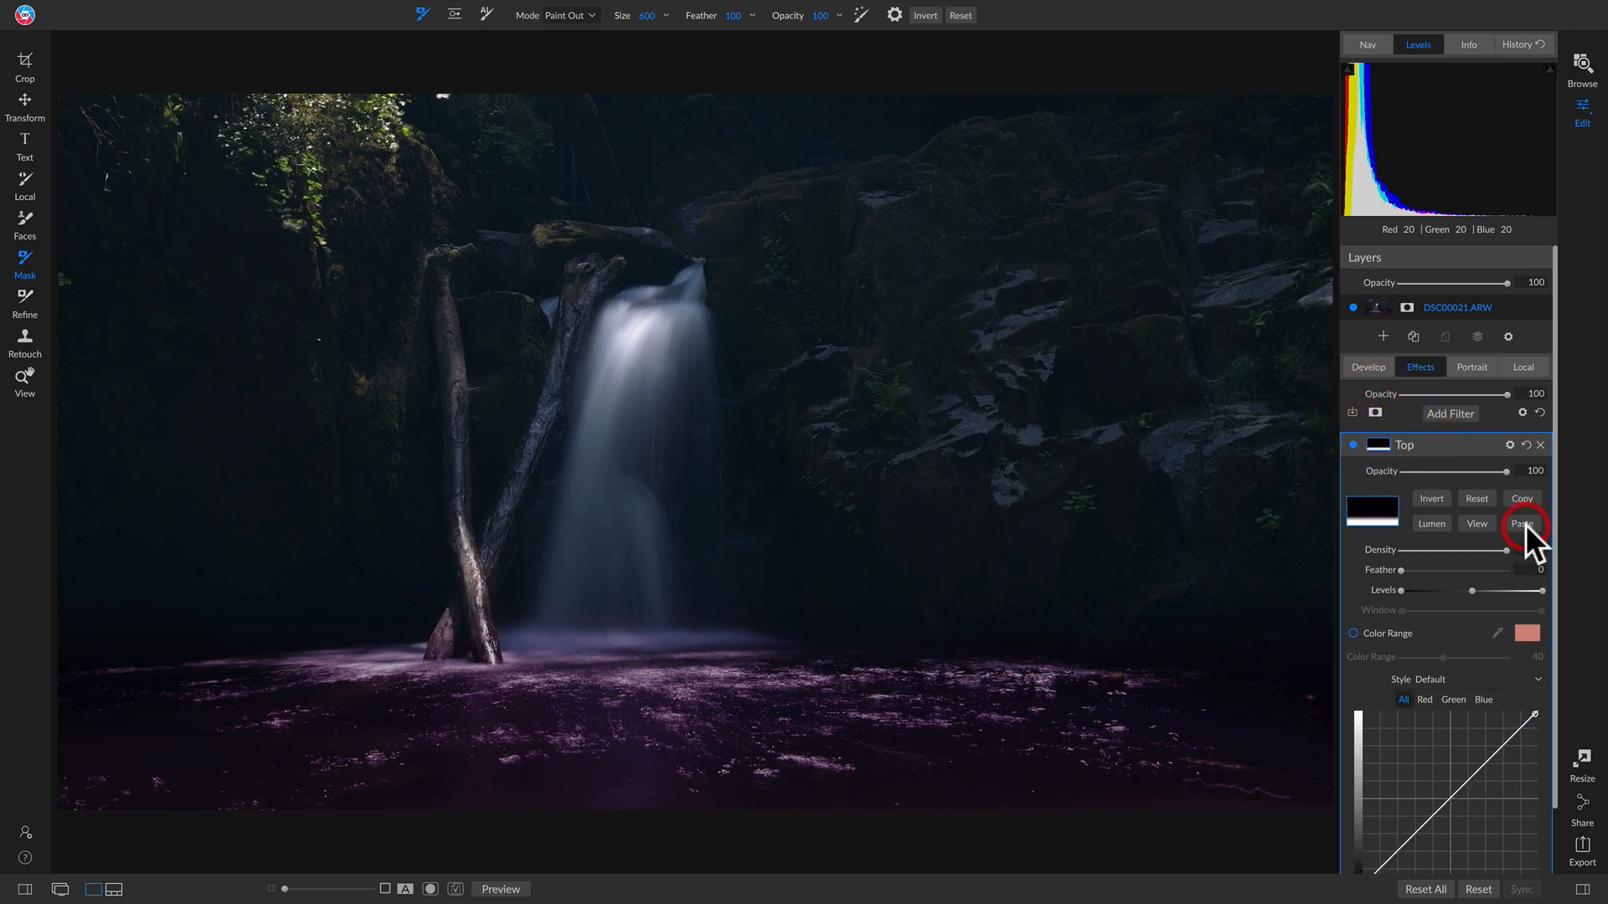
click(1426, 498)
click(1476, 522)
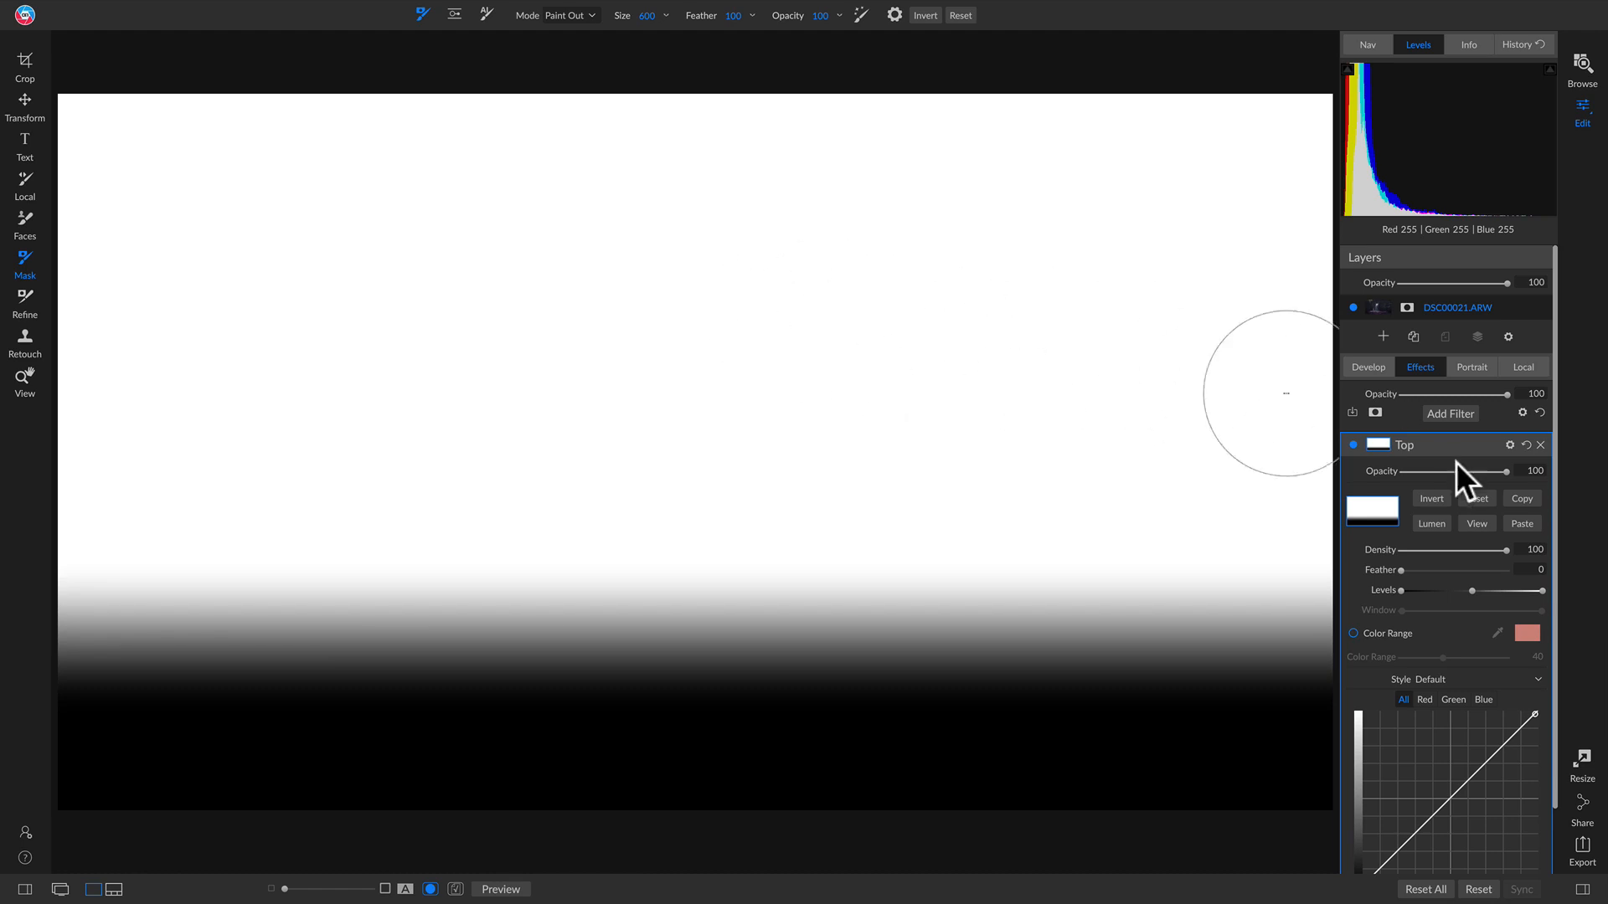
click(1476, 524)
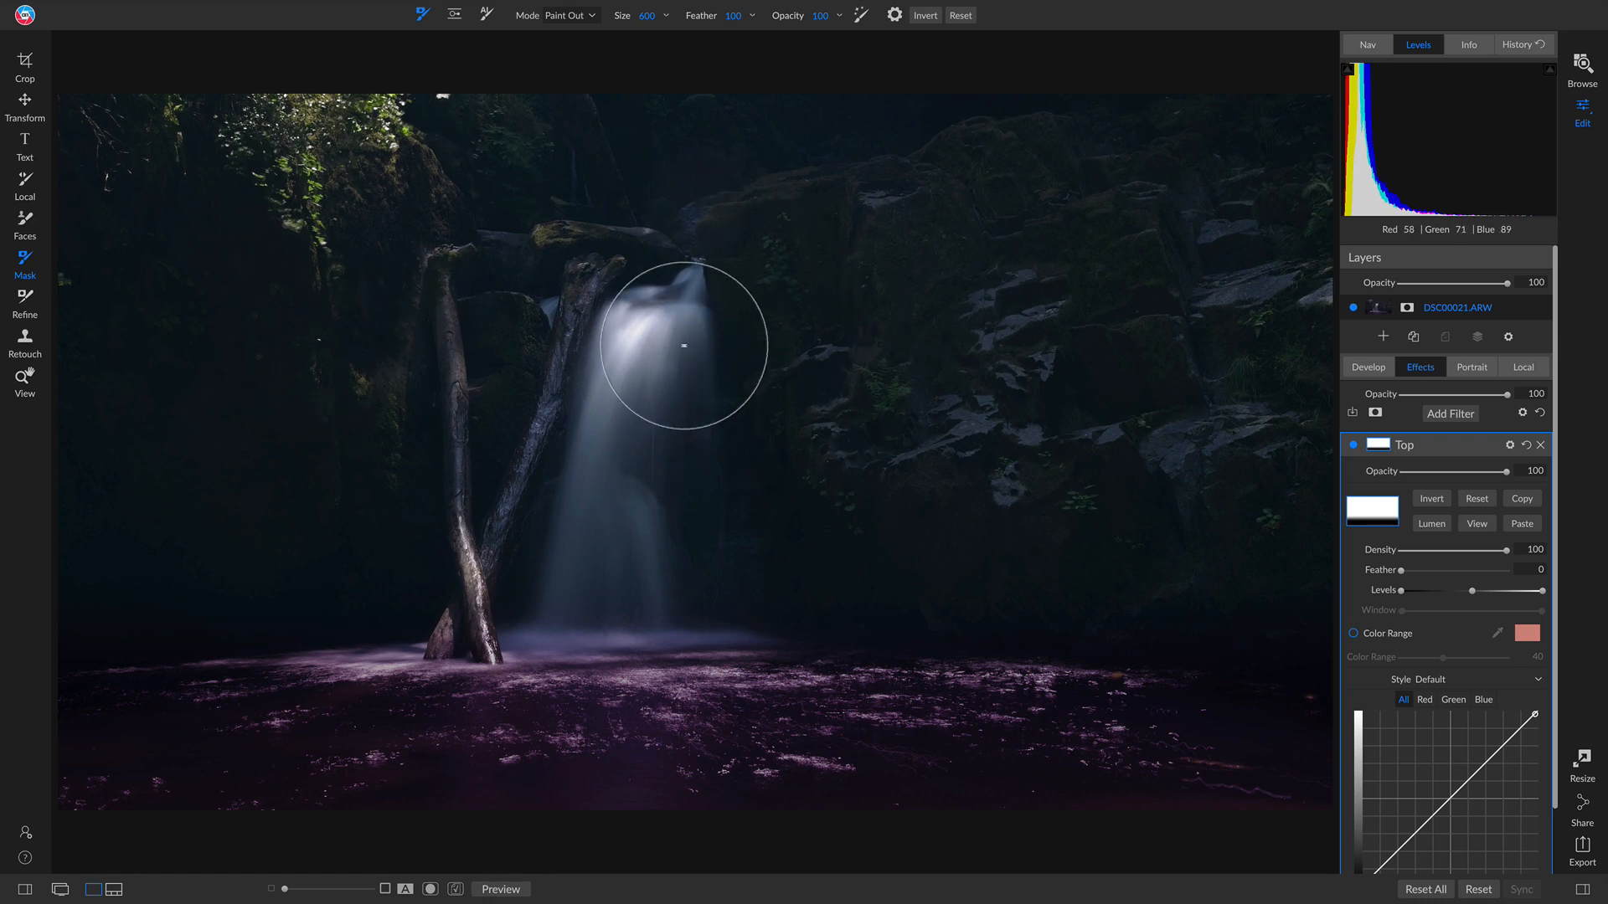
scroll(1520, 695, down, 2)
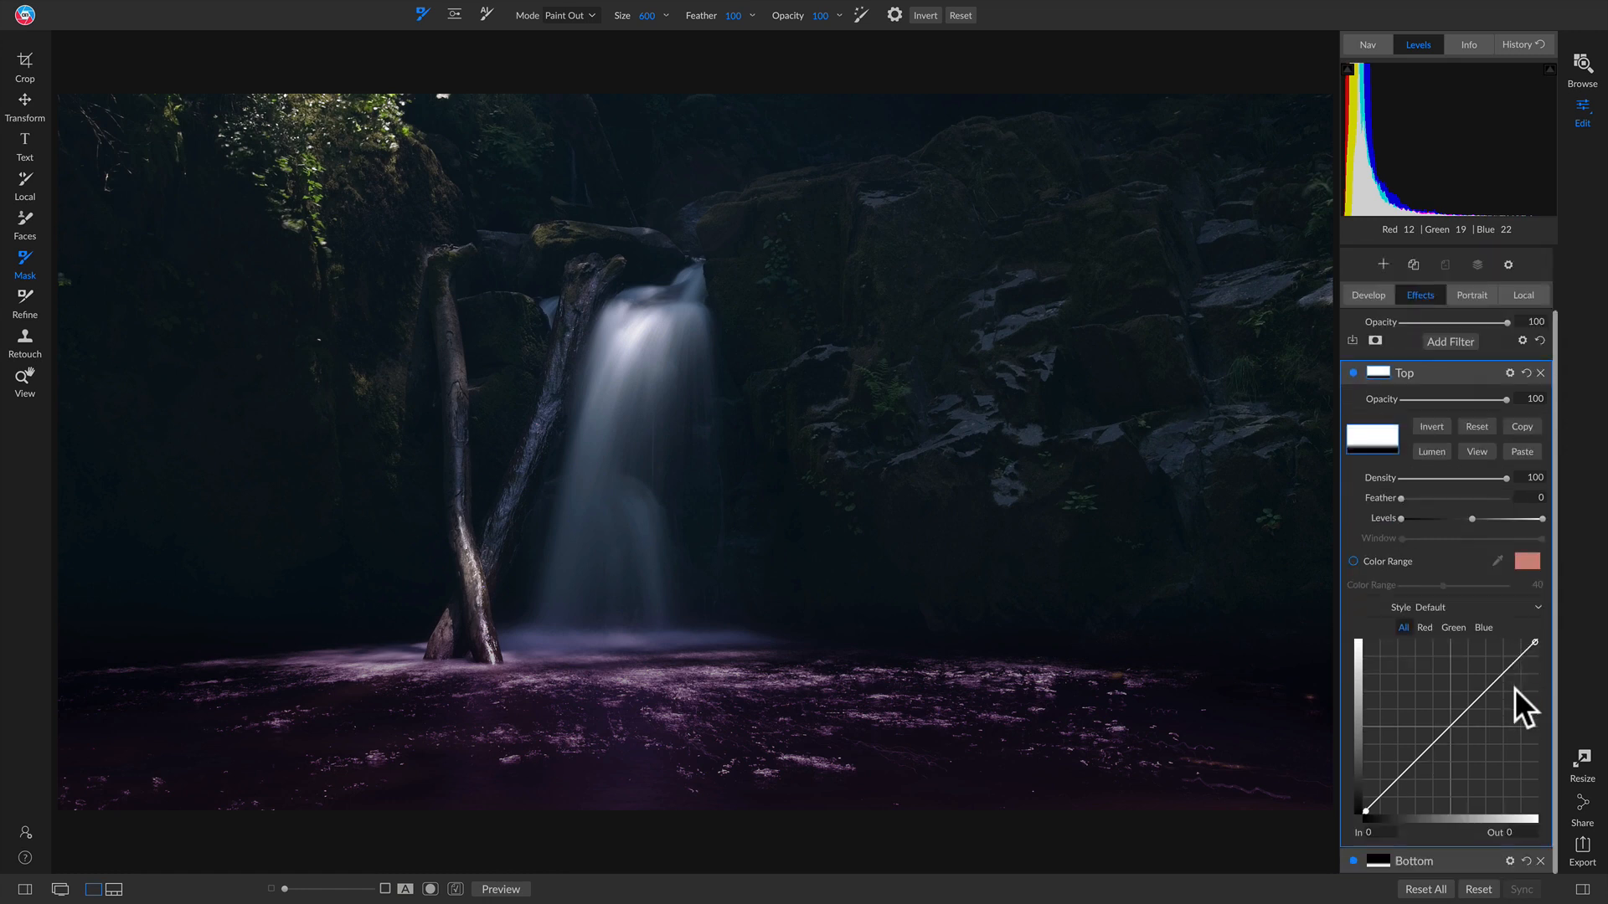
Step: Bow the Top curve upward with its black point at In 11, then compare it on and off
click(1385, 374)
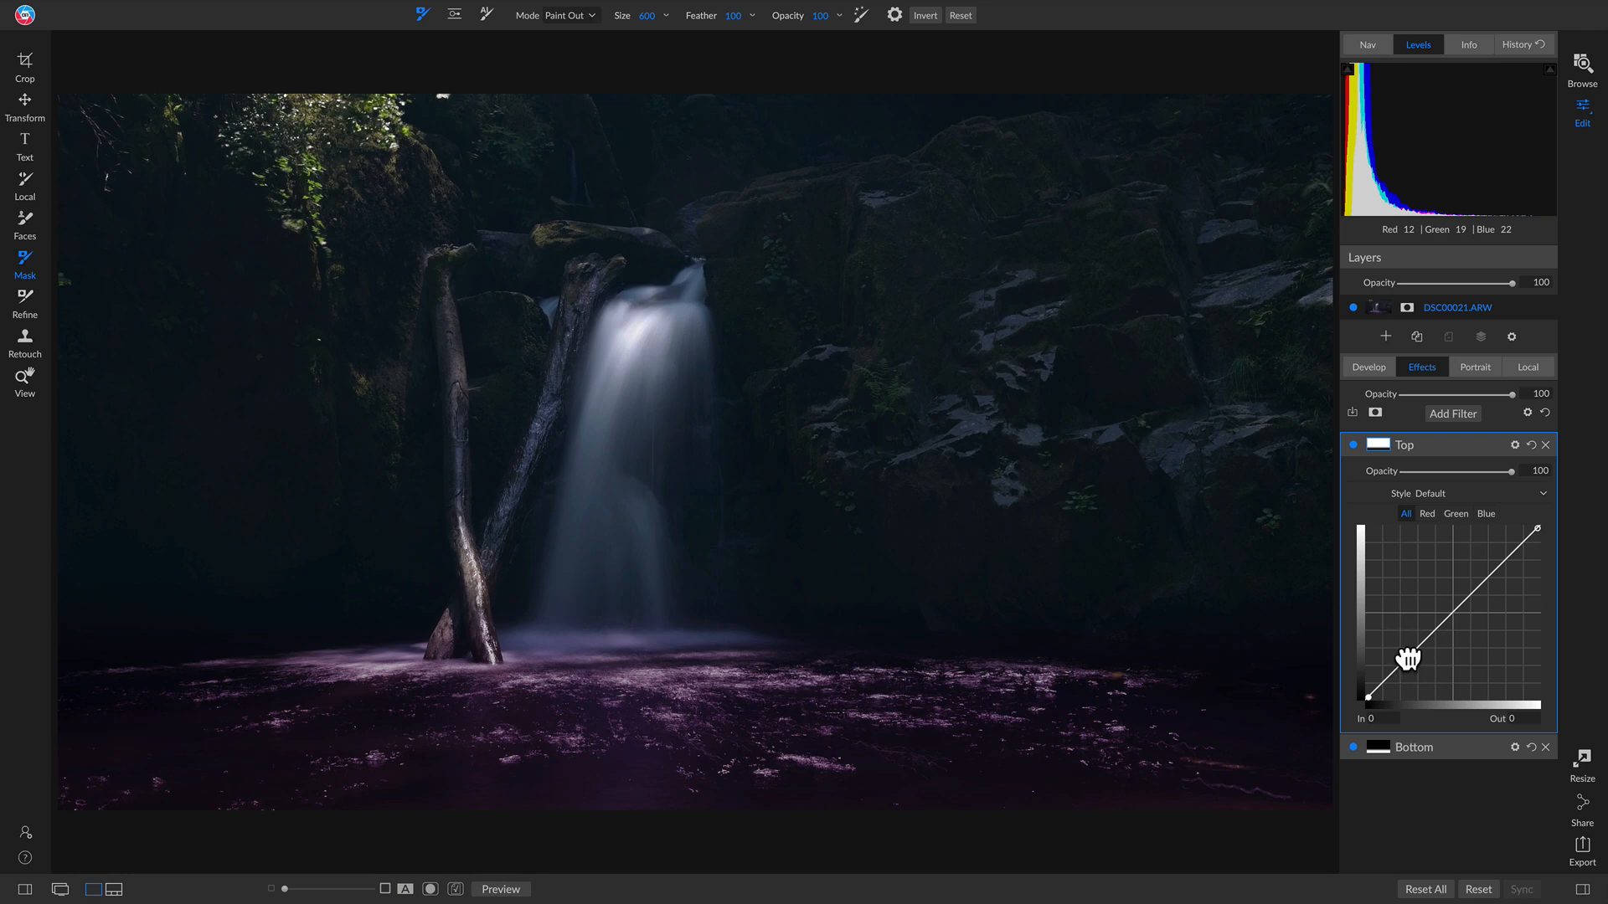
drag(1406, 658, 1453, 577)
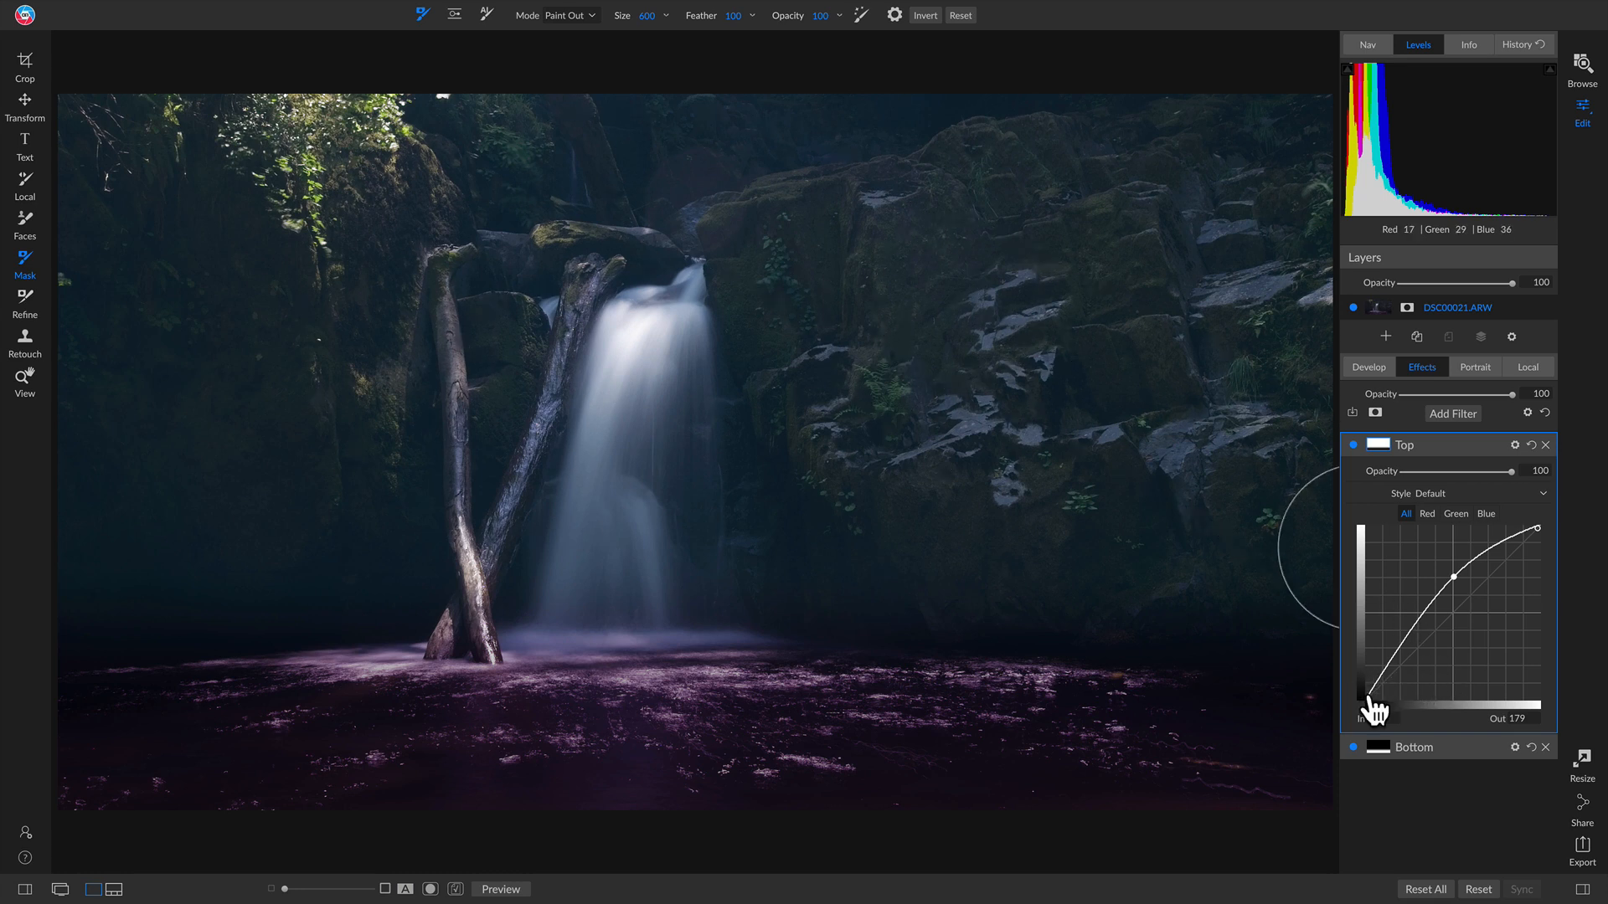
drag(1369, 698, 1372, 699)
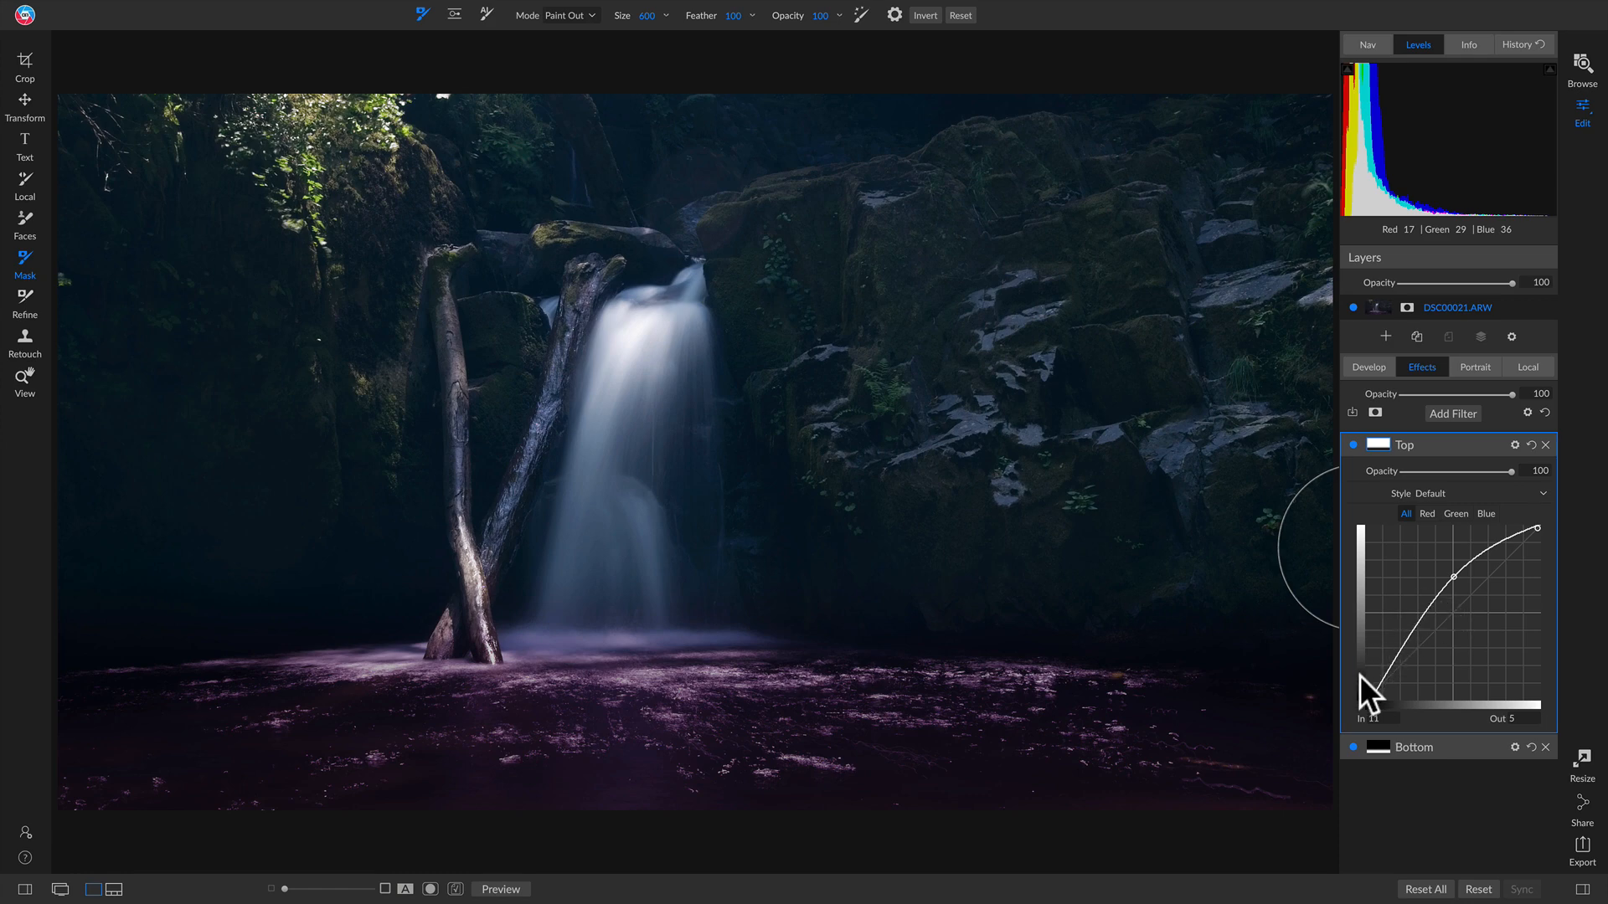
drag(1375, 692, 1374, 706)
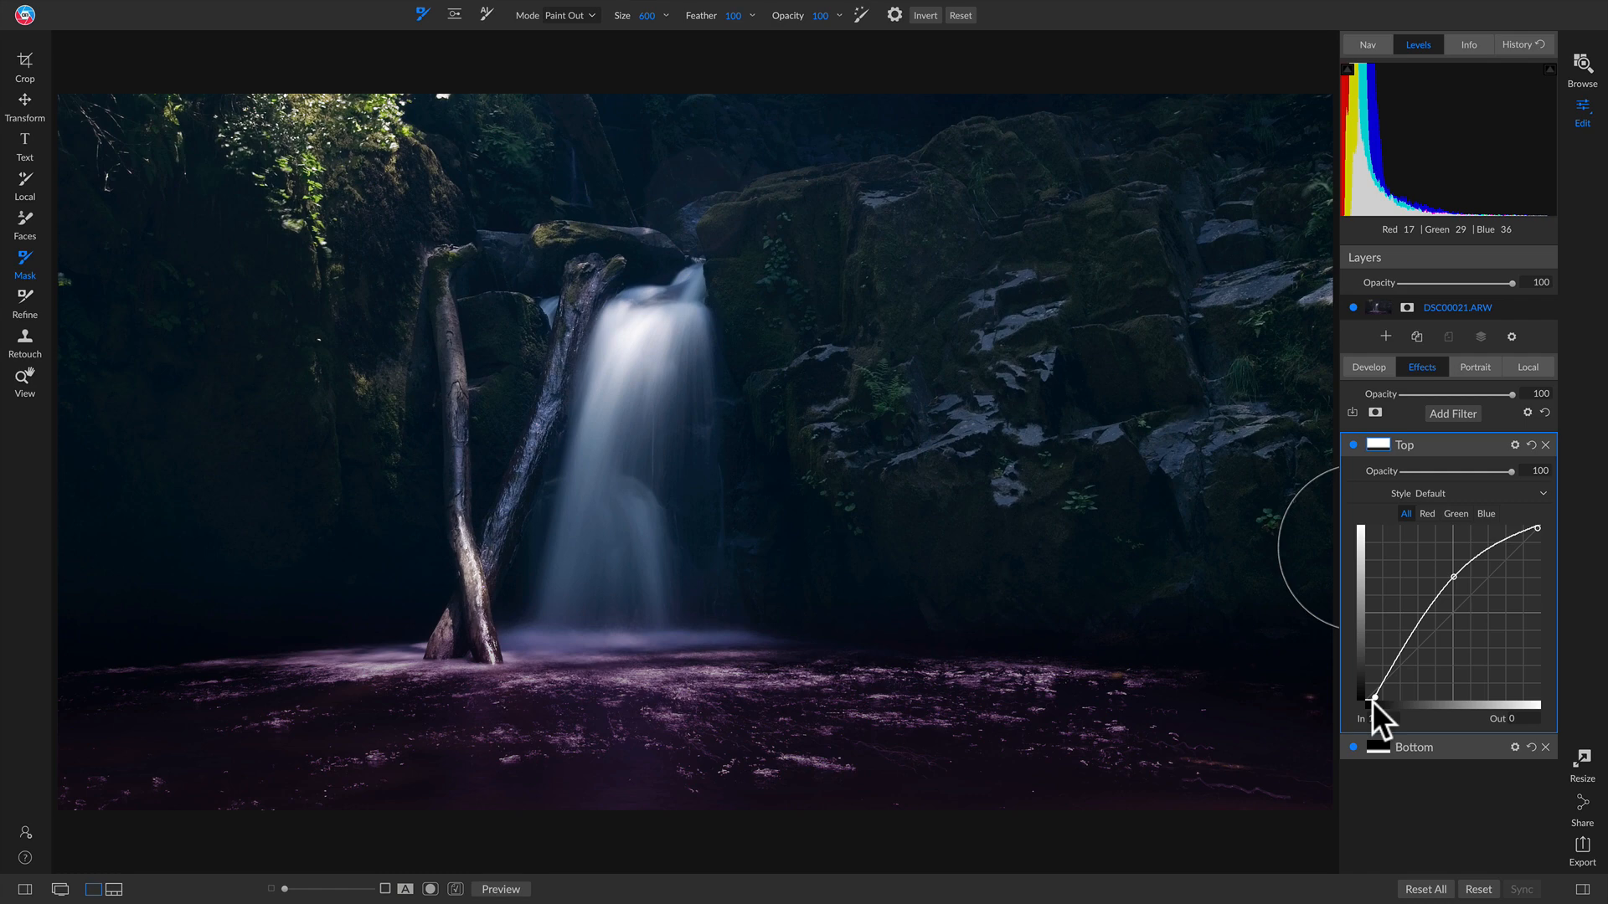
click(1354, 444)
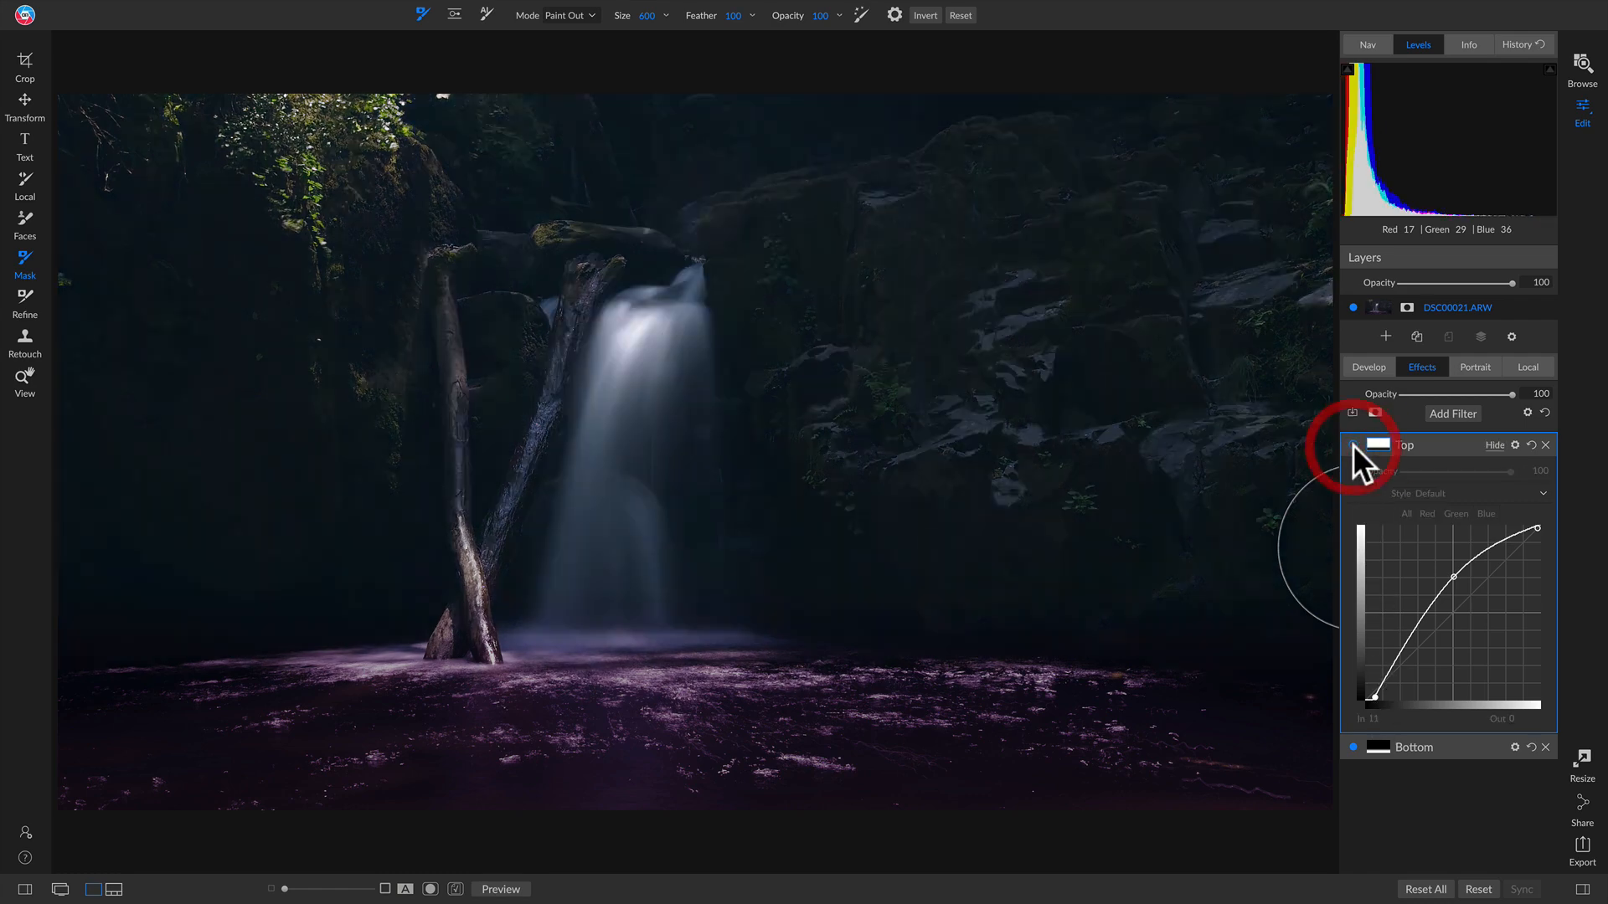
click(1353, 445)
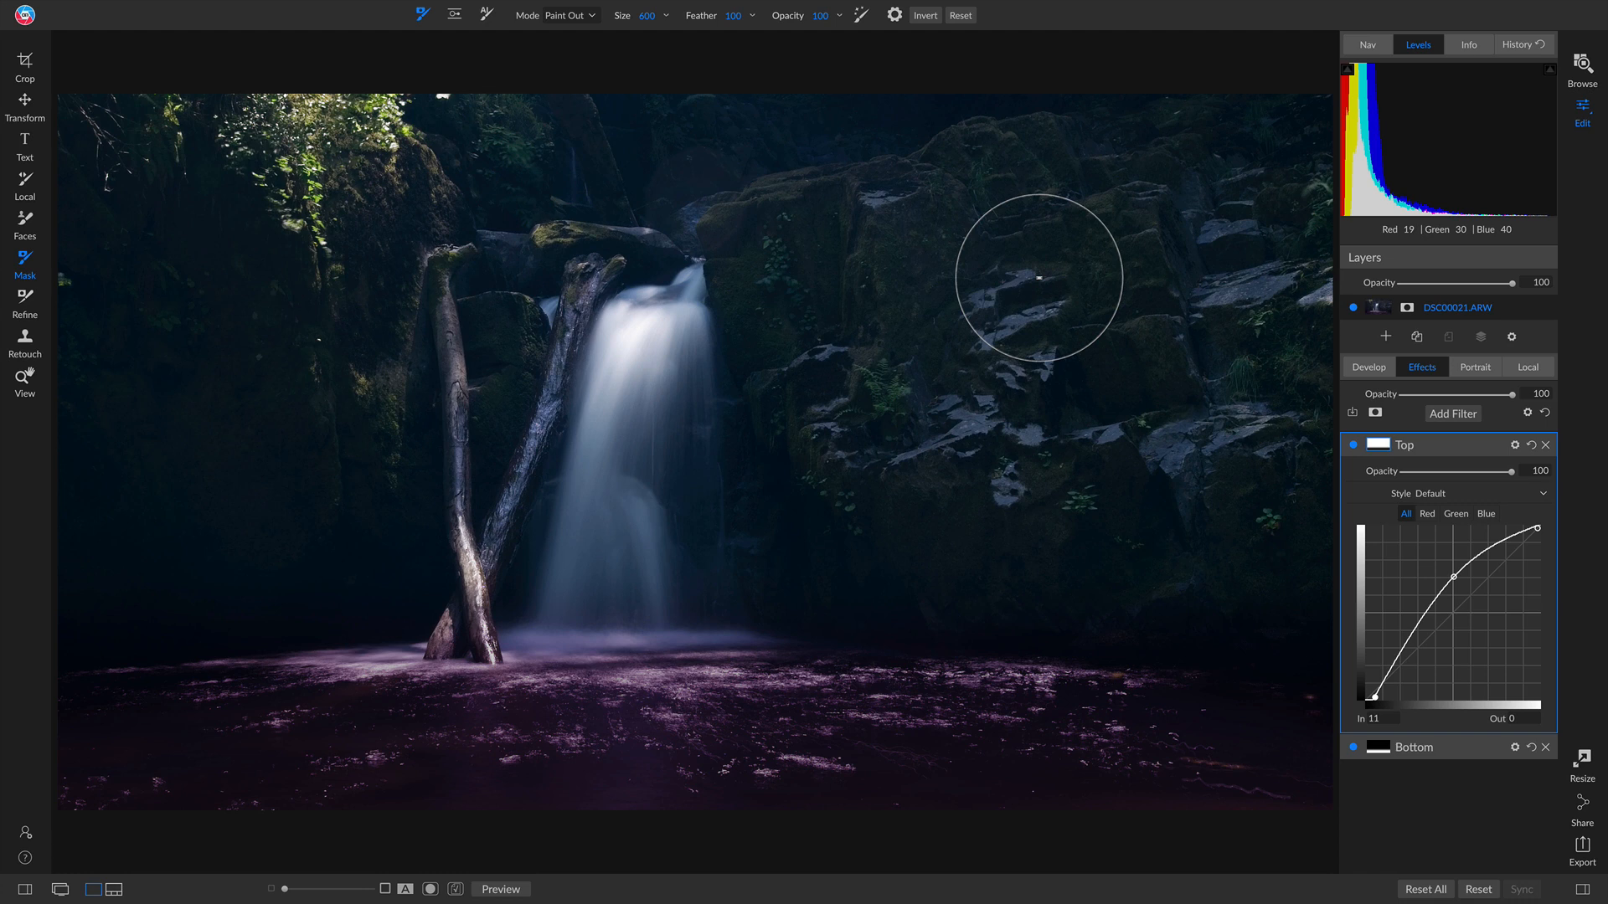
Step: Lift the Top filter's green curve from In 132 to Out 169 to turn the scene green
click(1455, 513)
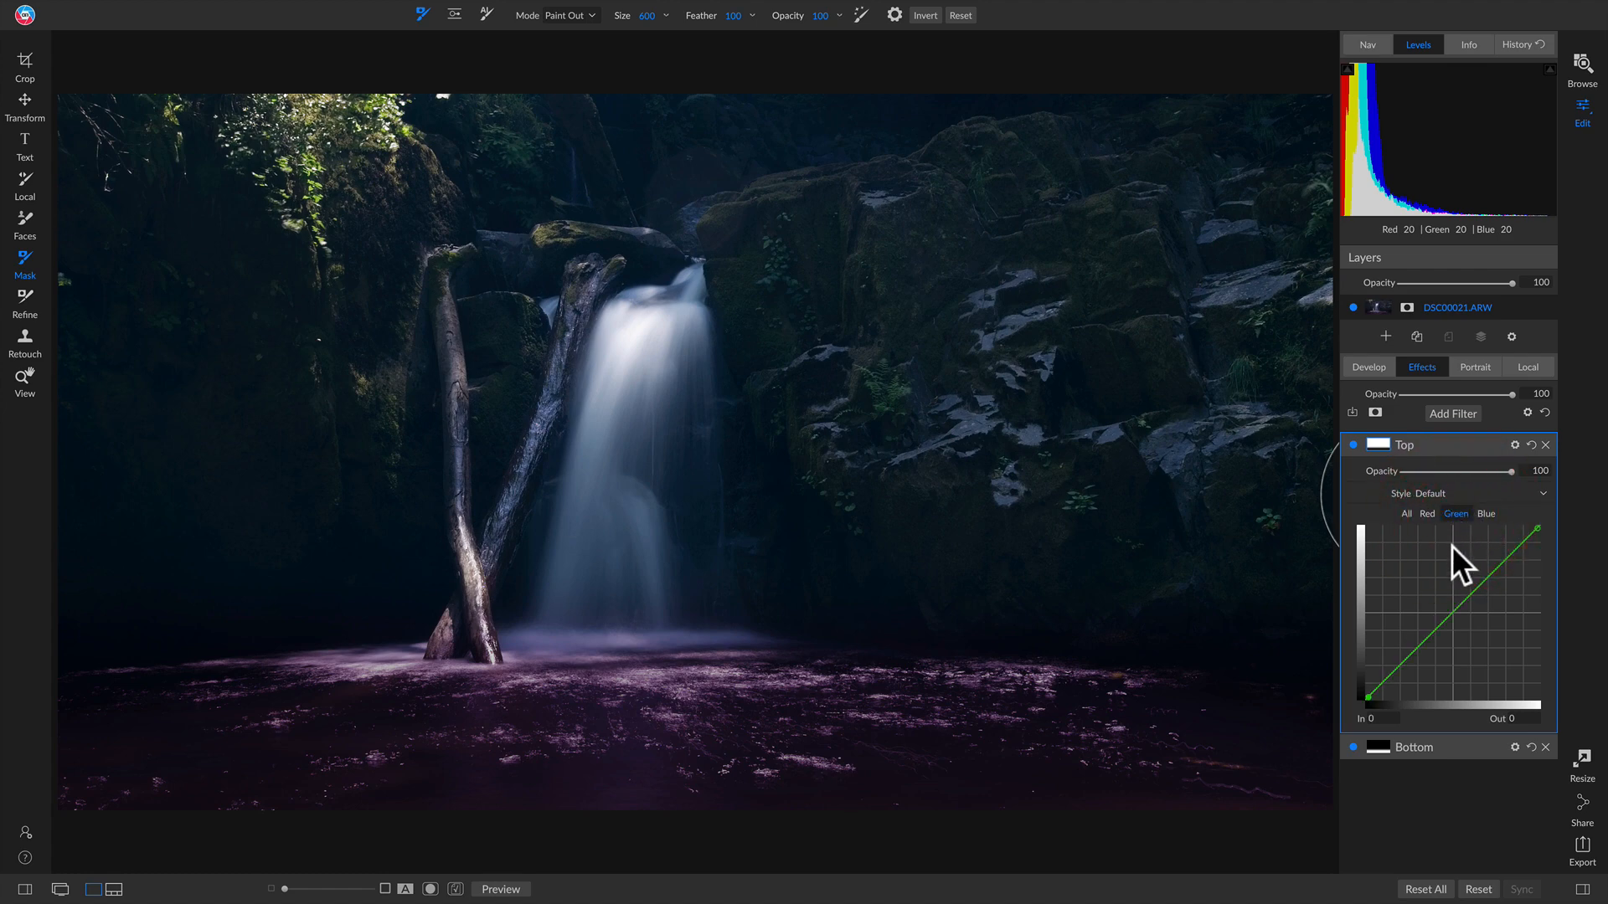
click(1453, 613)
drag(1453, 614, 1452, 586)
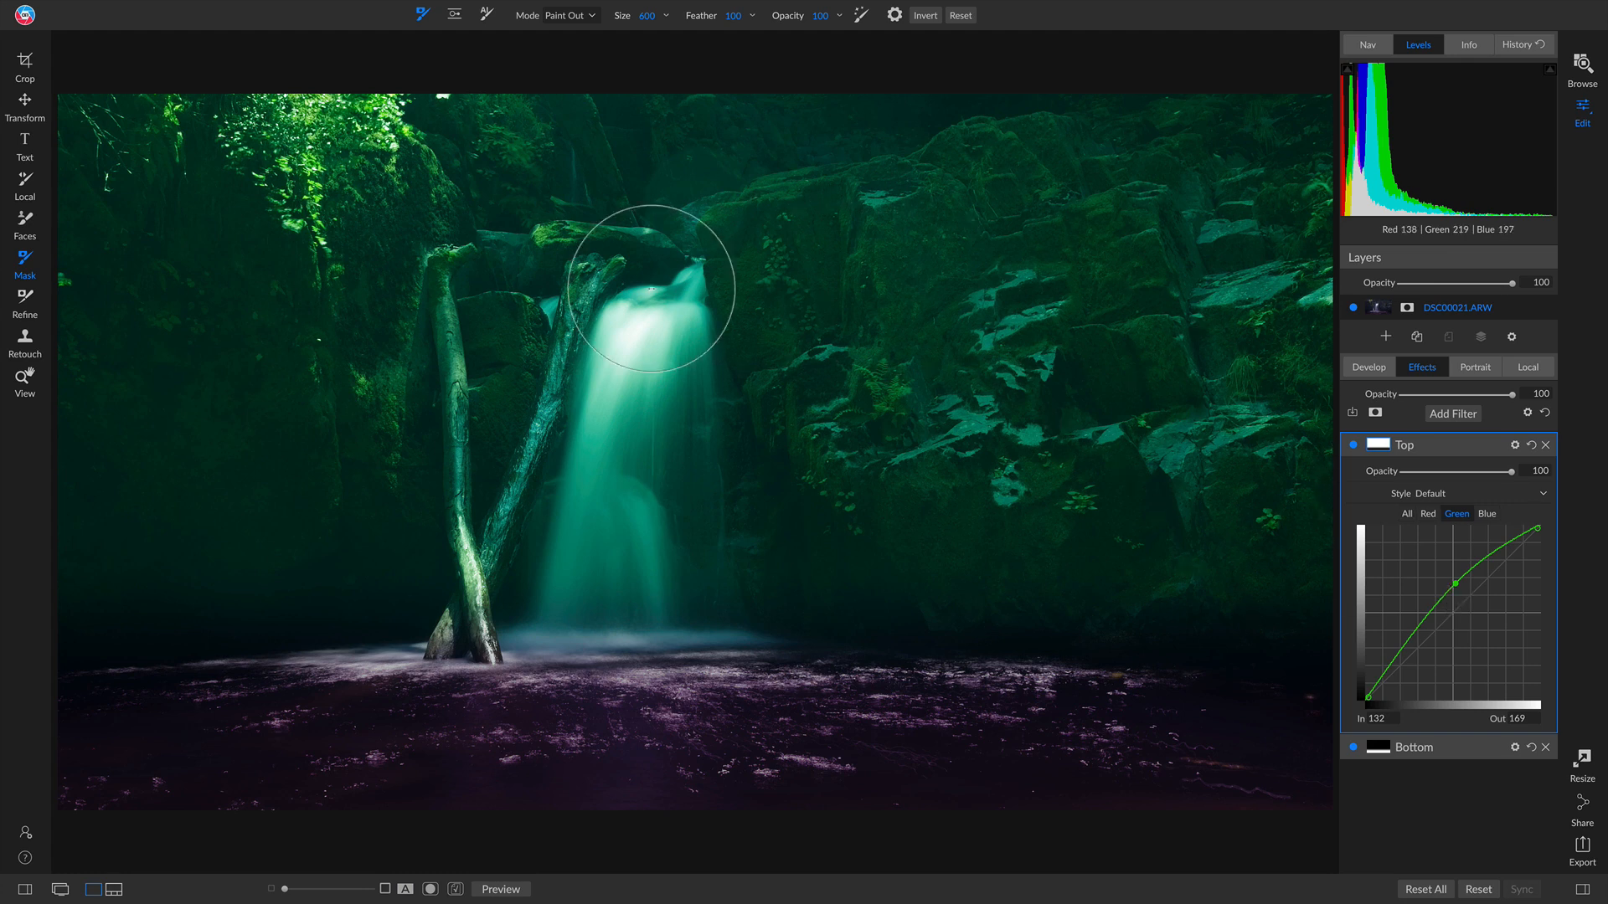
click(1448, 412)
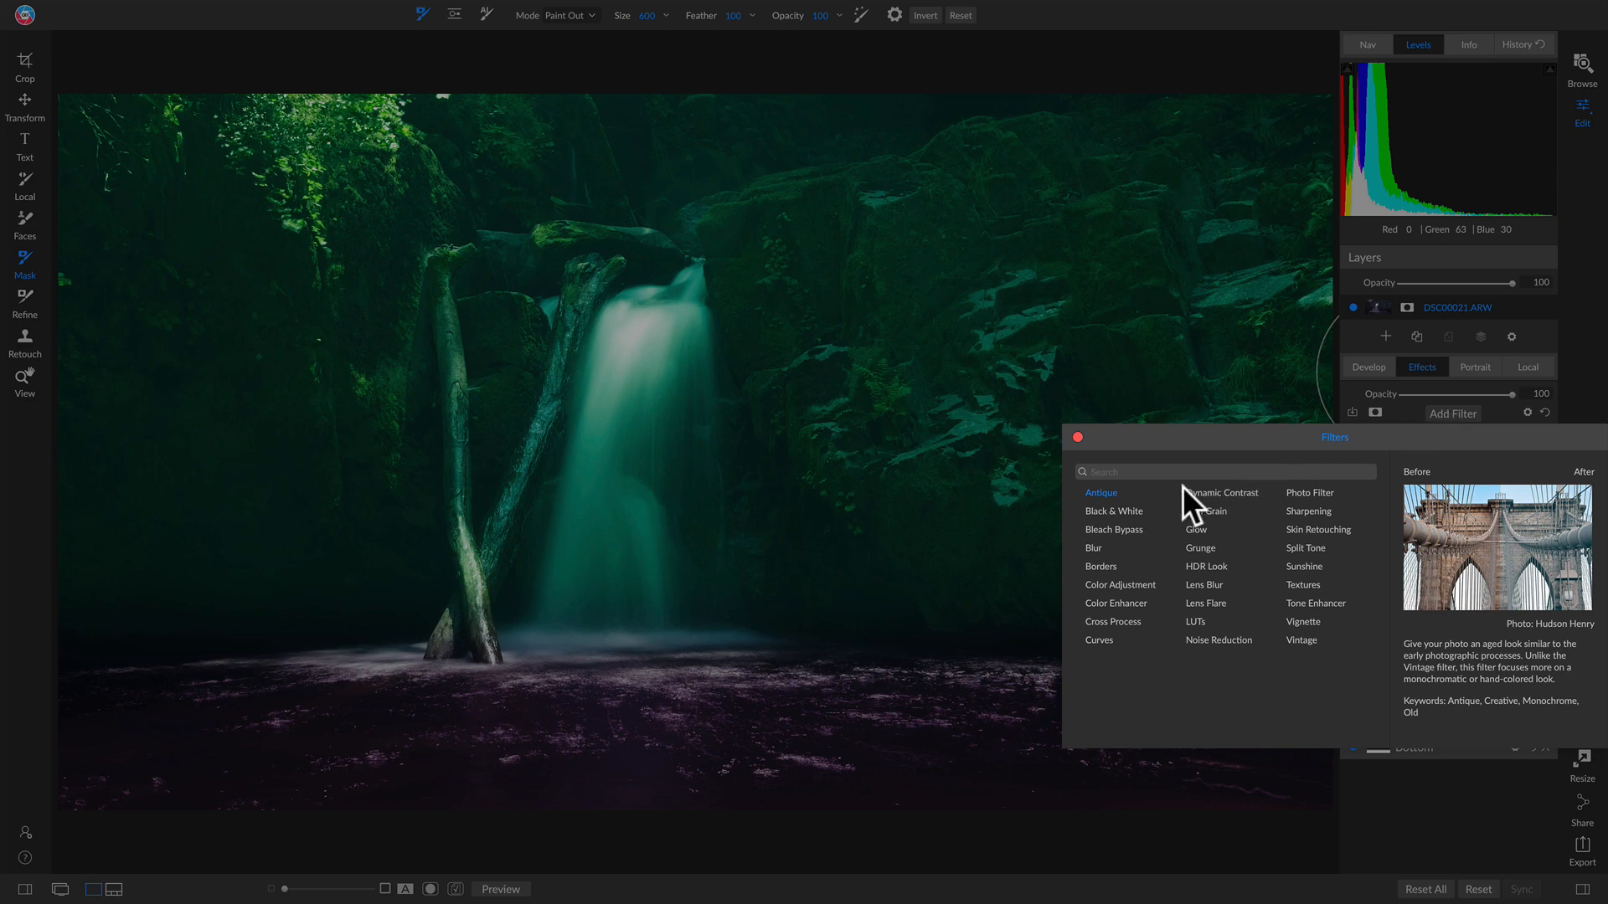
Step: Add a Black & White filter to the waterfall photo using Color Response conversion
click(1120, 511)
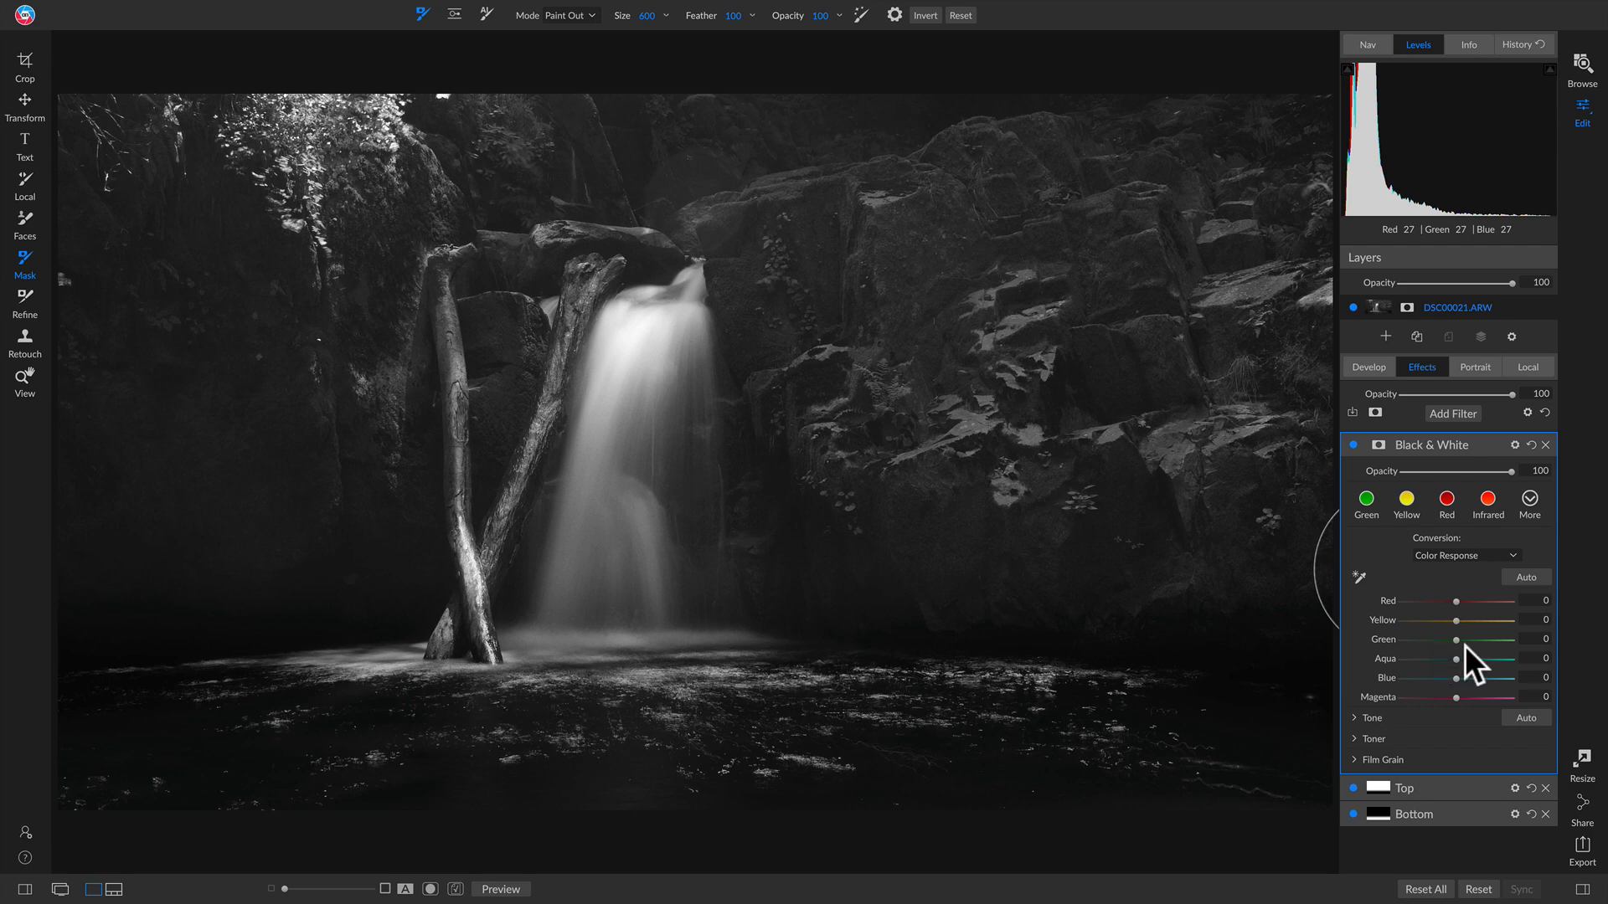
Step: Set the Black & White color response to Yellow -32, Green and Aqua -38, and Blue -44
mouse_move(1455, 640)
mouse_down()
mouse_move(1419, 641)
mouse_move(1490, 644)
mouse_move(1397, 645)
mouse_move(1506, 641)
mouse_move(1424, 638)
mouse_up()
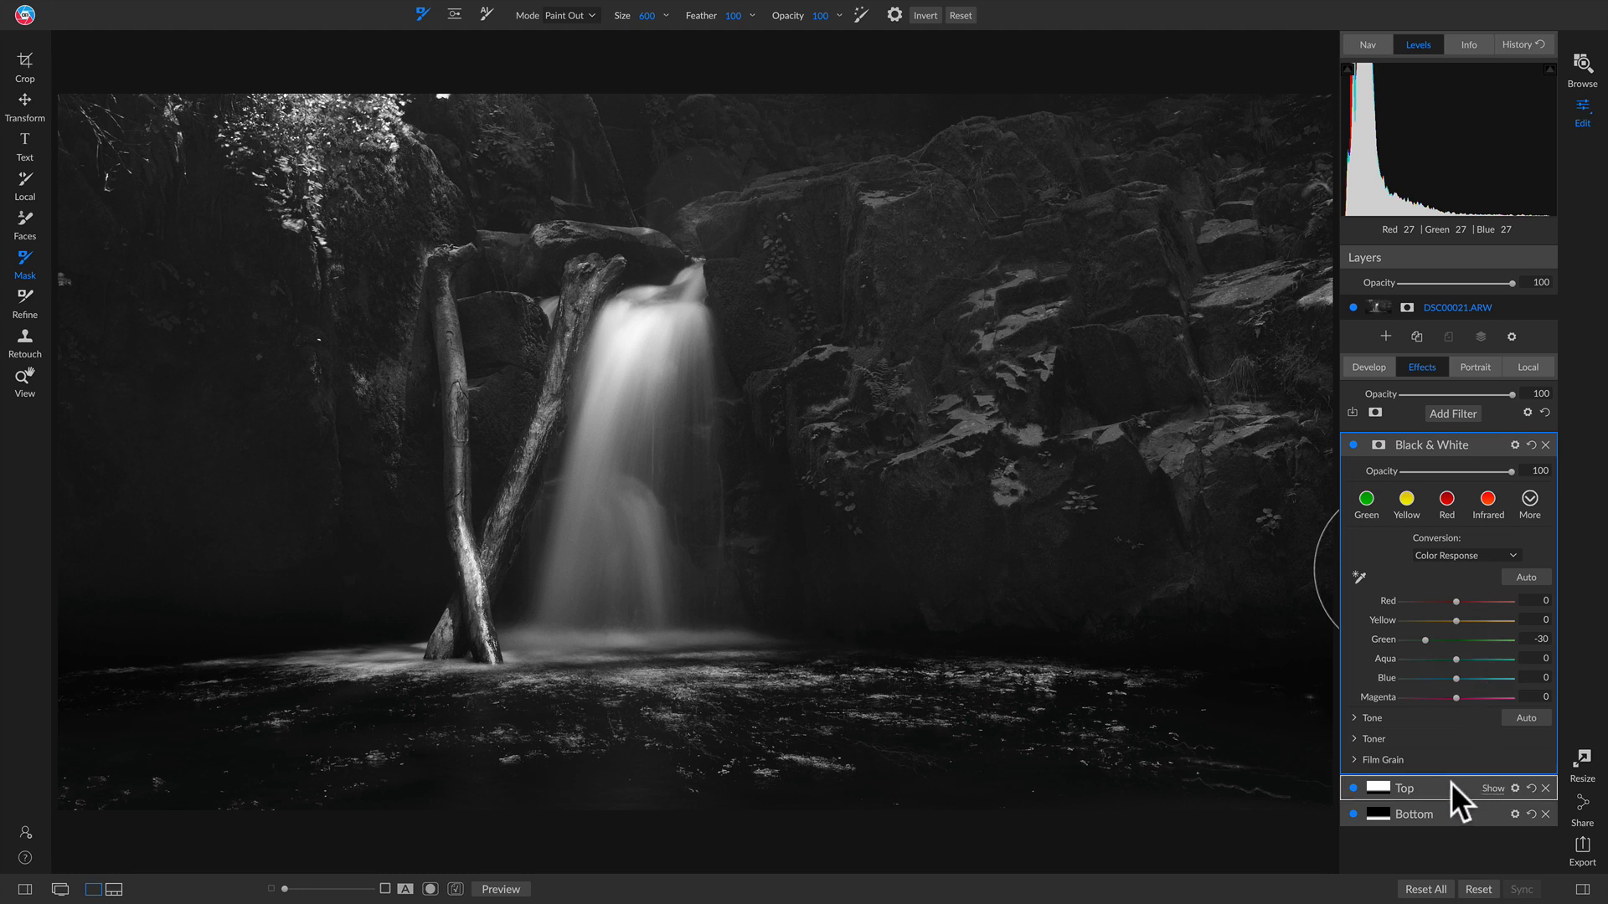
drag(1425, 640, 1414, 641)
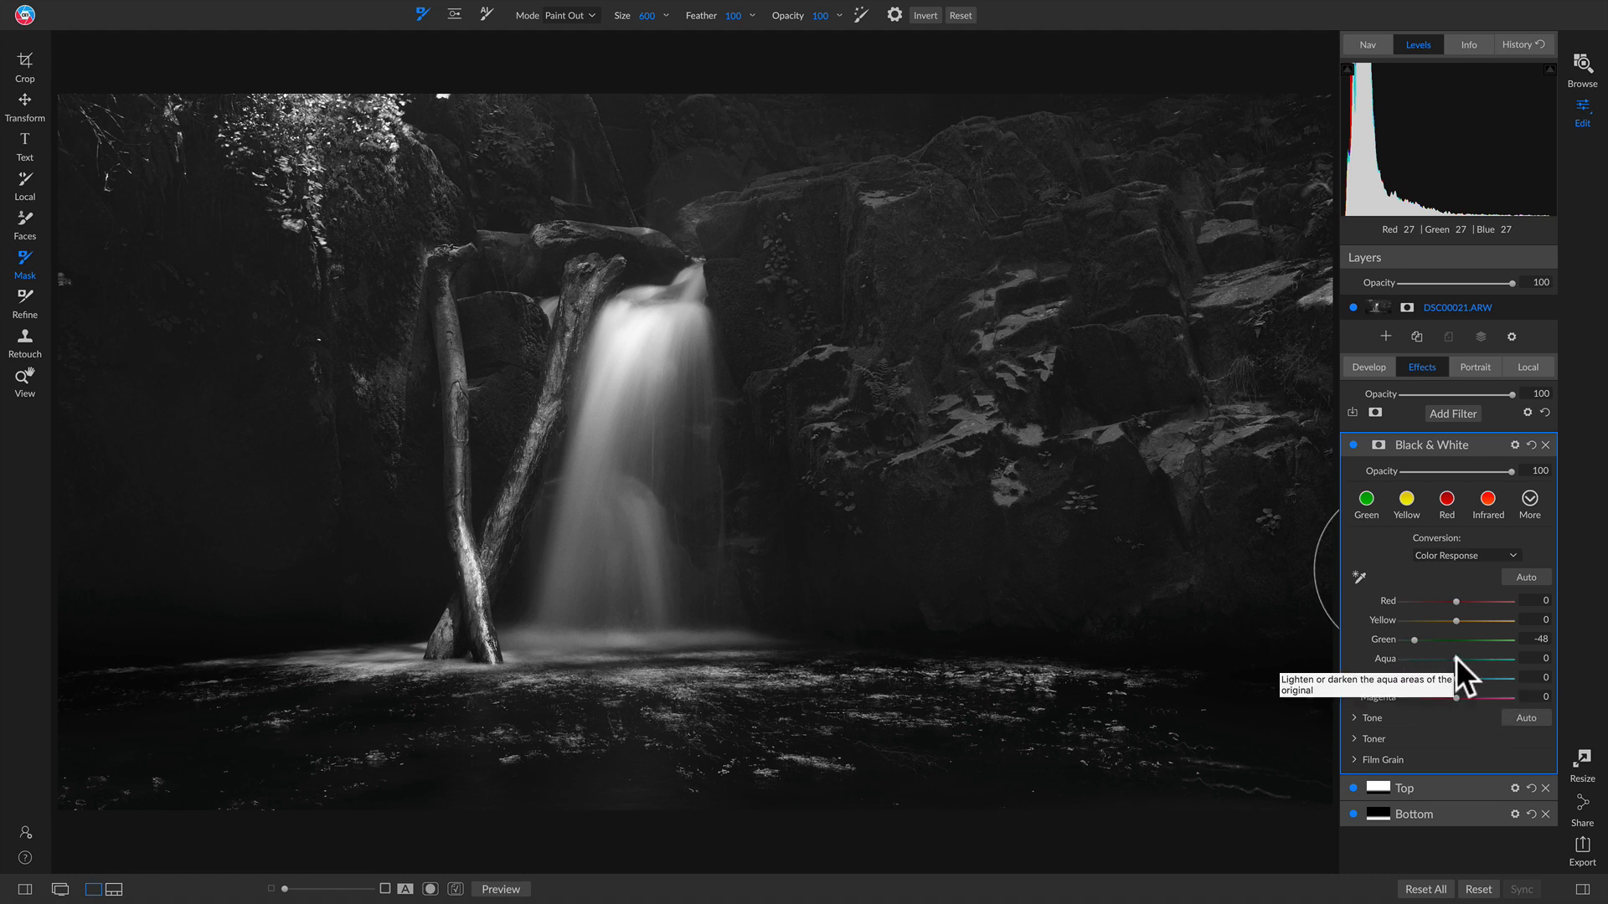
drag(1456, 658, 1424, 624)
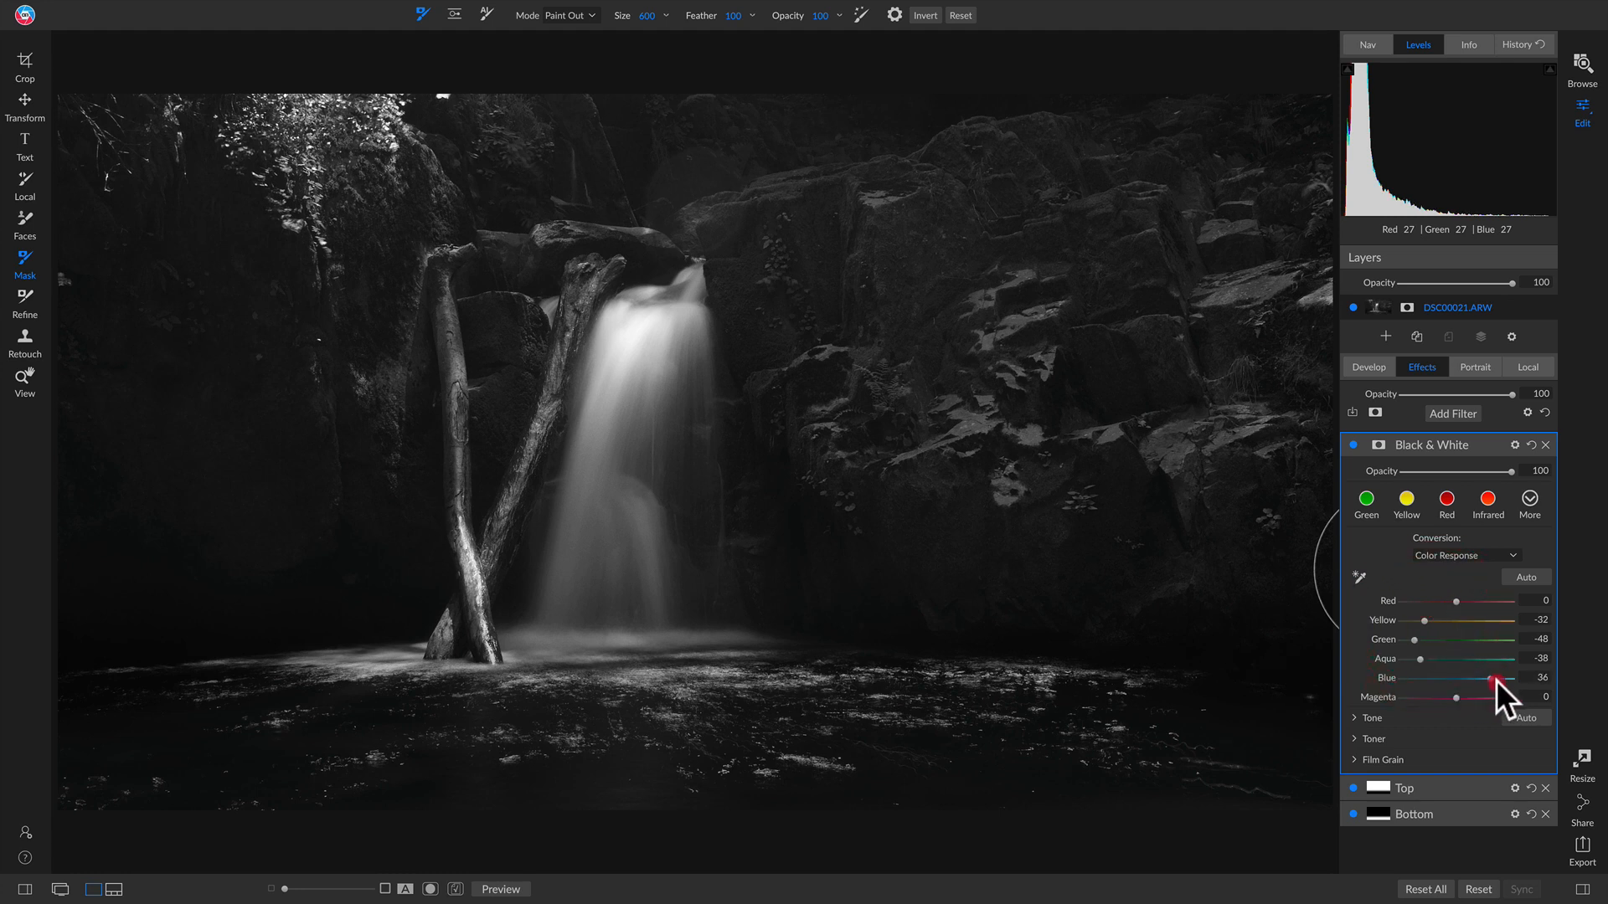
drag(1496, 680, 1414, 681)
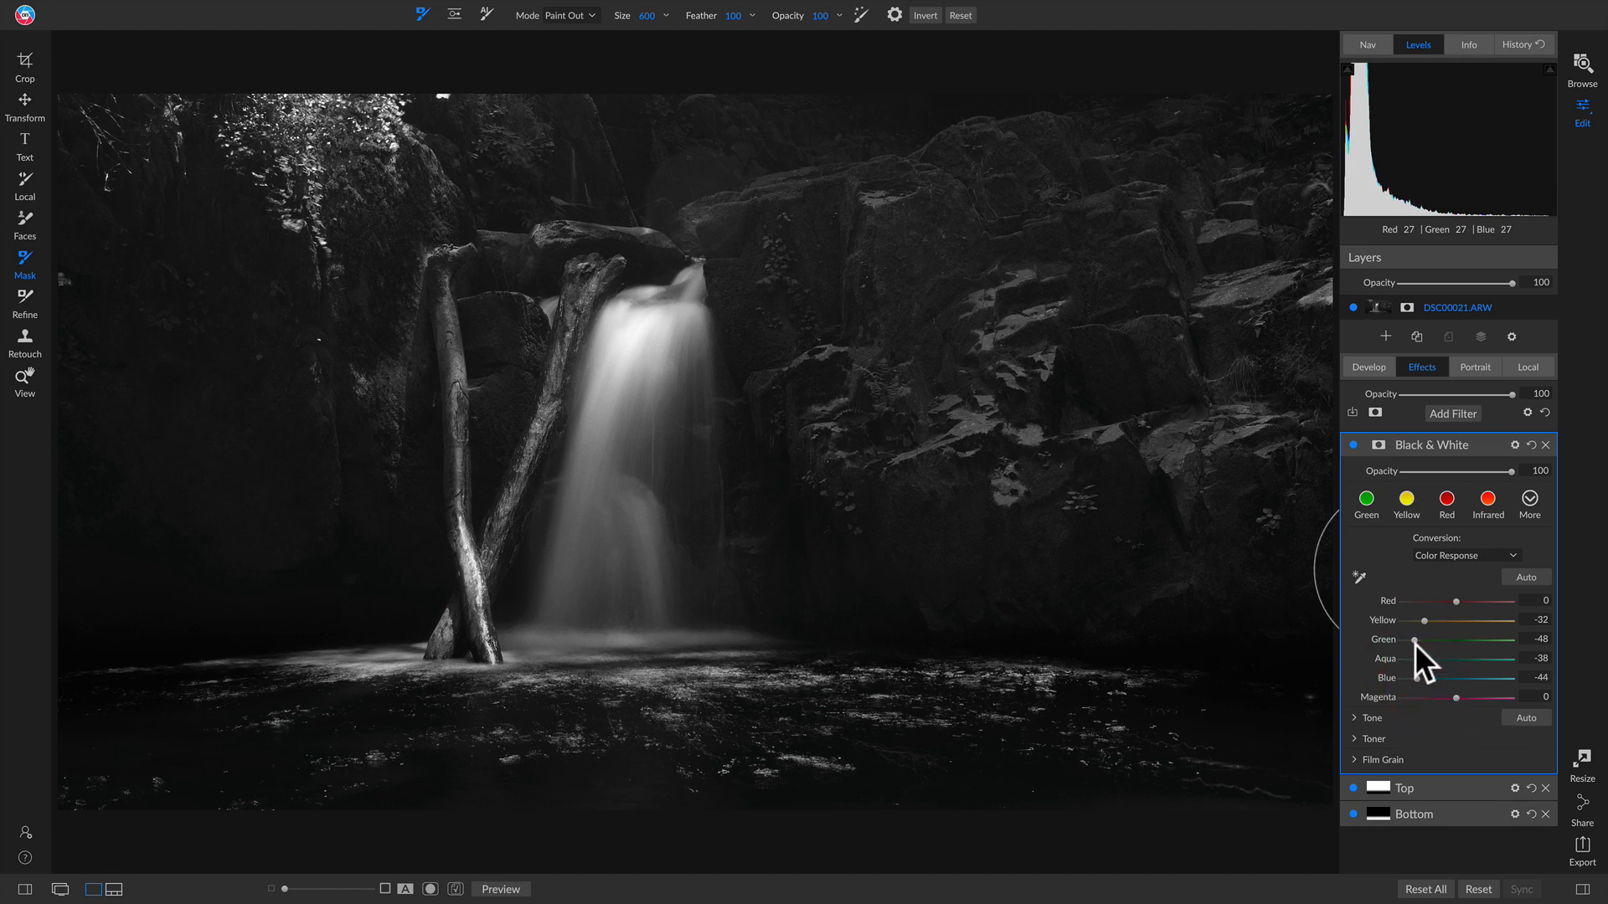
drag(1410, 642, 1419, 644)
click(1361, 717)
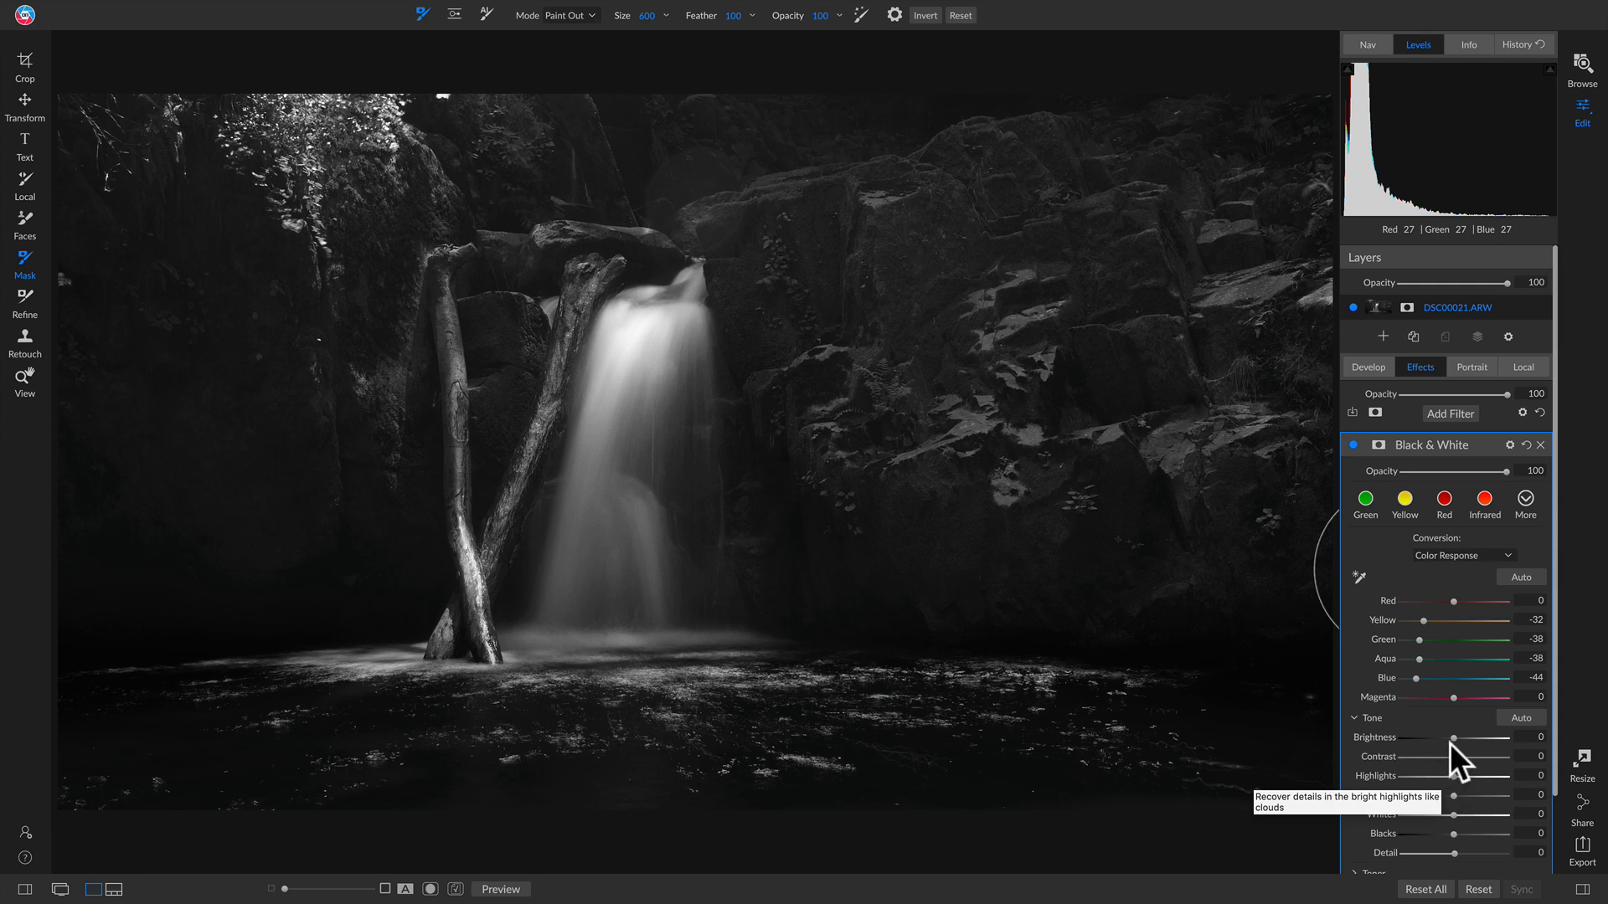
Step: Set the black-and-white tone to Brightness -10, Whites -38 and Detail 14
drag(1450, 737, 1440, 737)
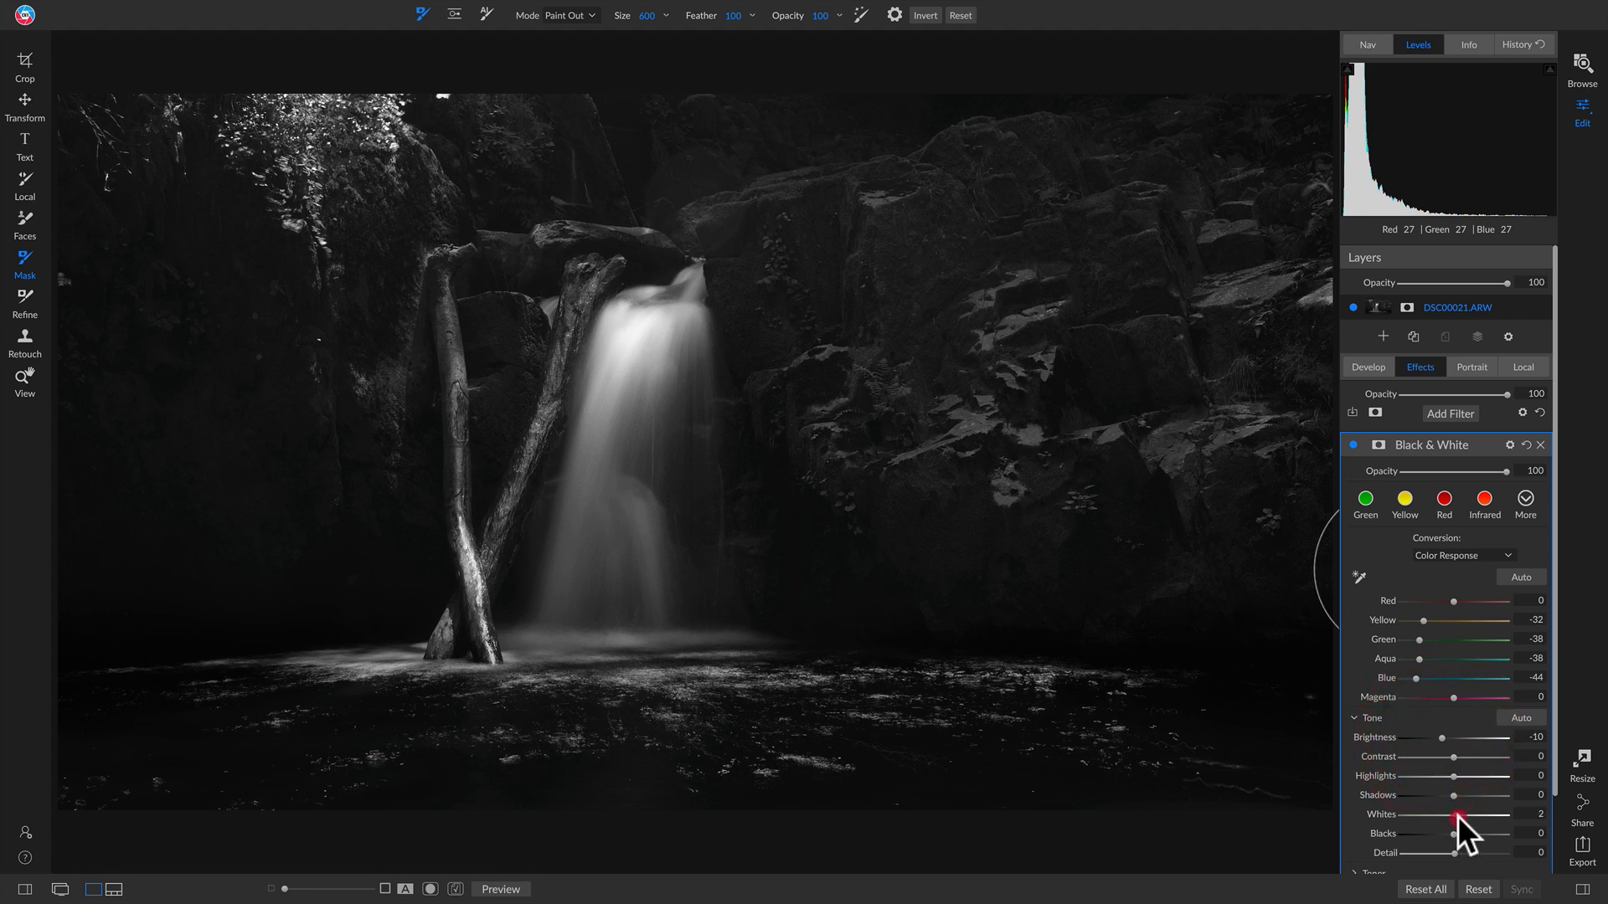
drag(1457, 816, 1433, 817)
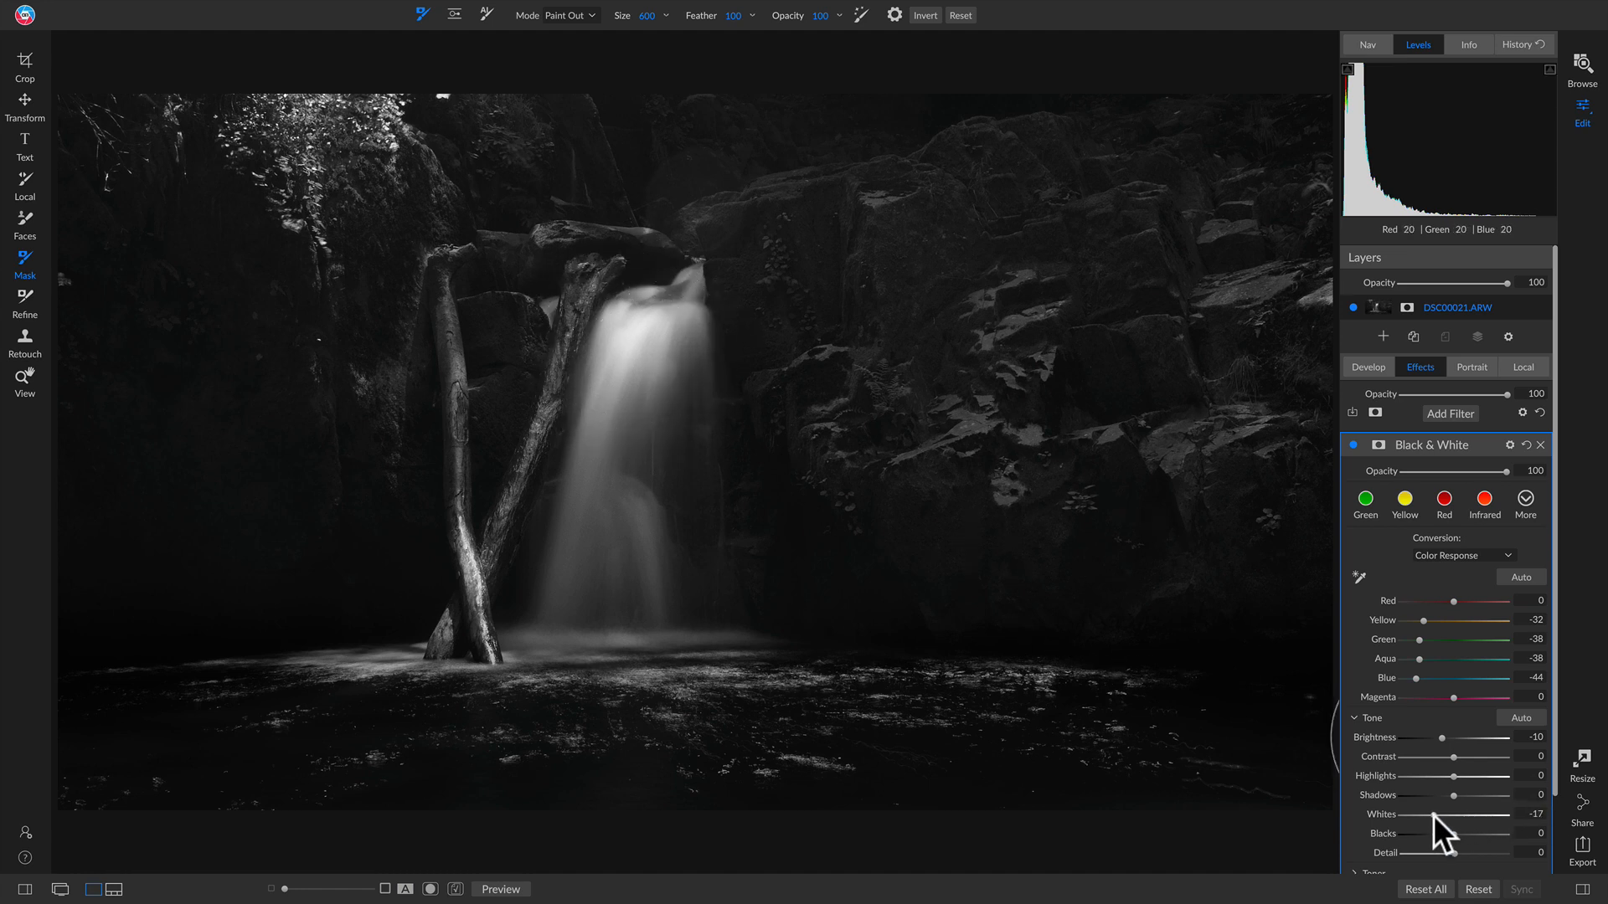
drag(1434, 814, 1466, 816)
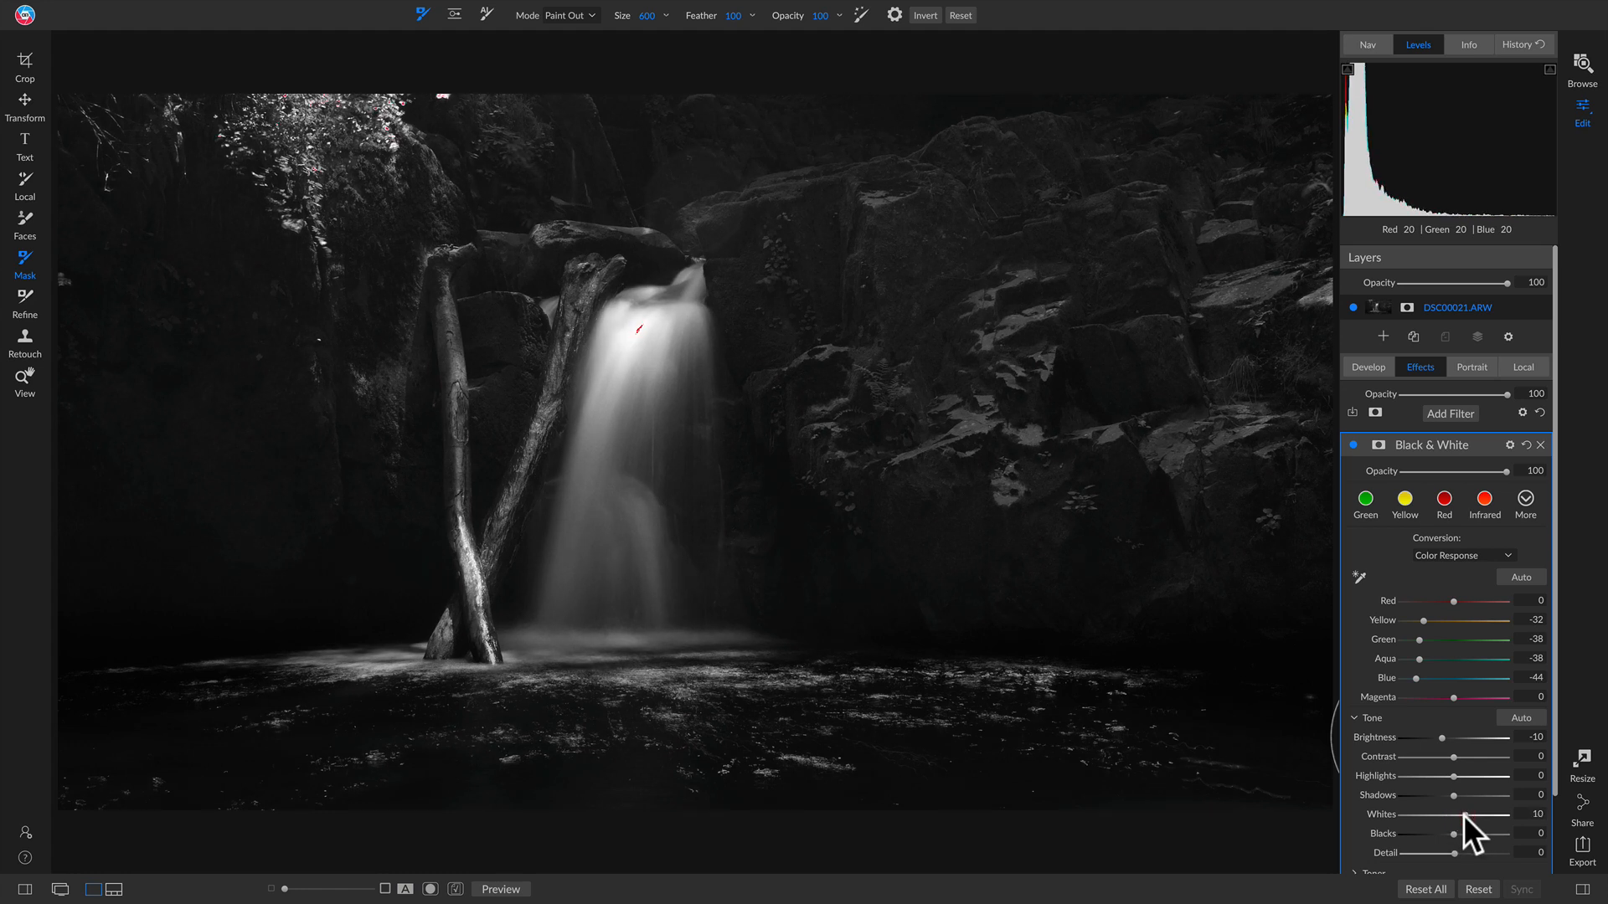
click(1464, 815)
click(1380, 810)
double_click(1381, 810)
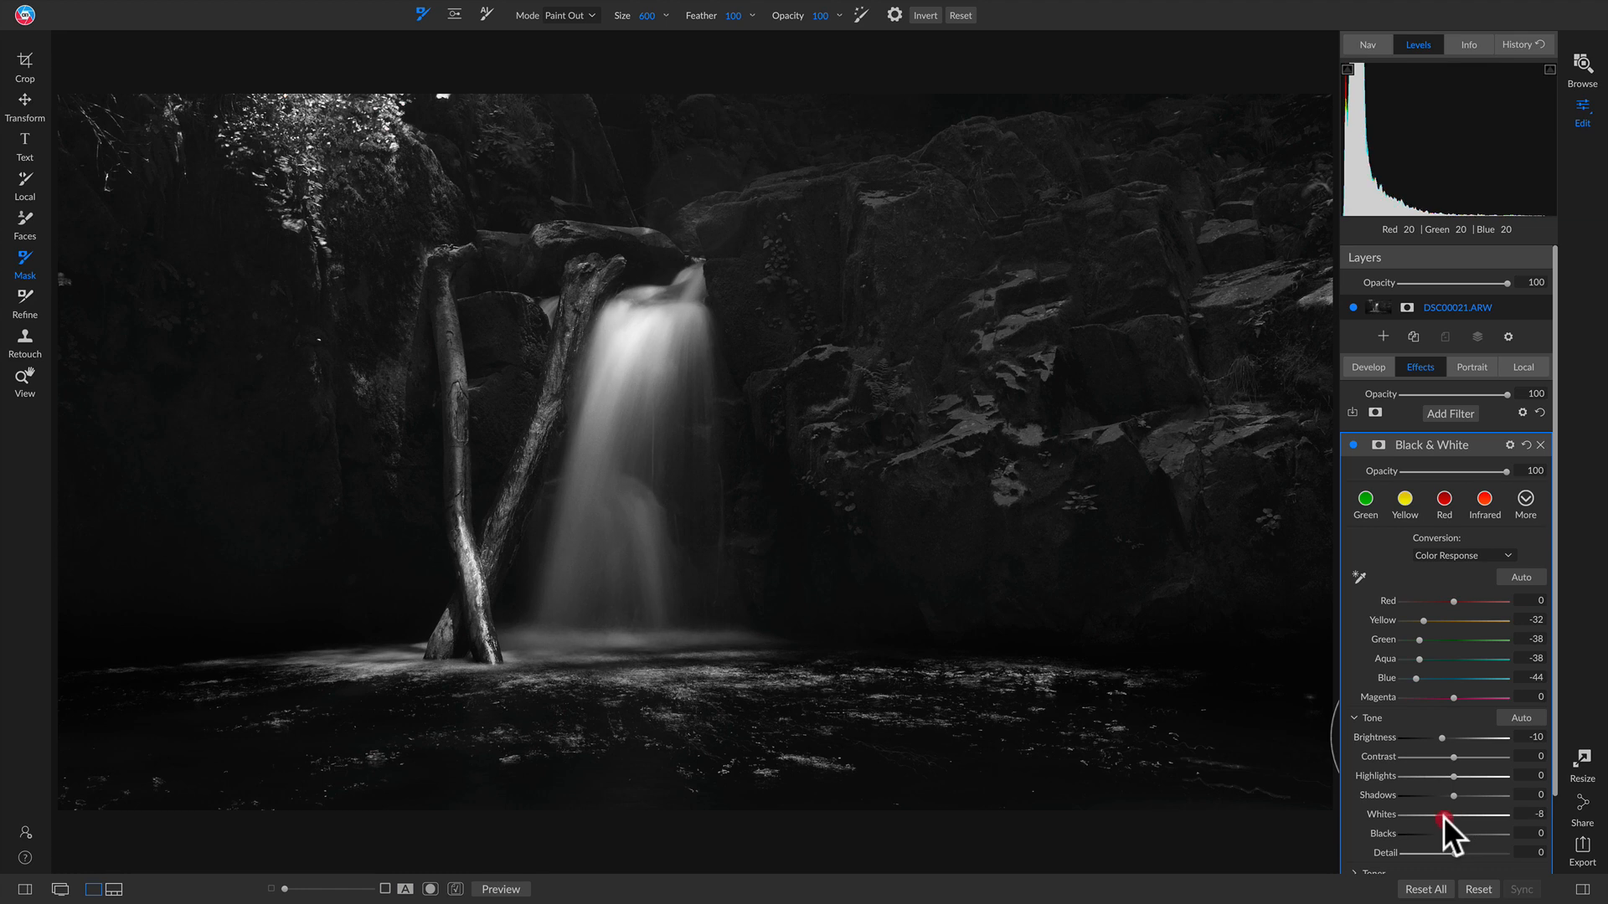
drag(1444, 817, 1419, 820)
scroll(1491, 832, down, 1)
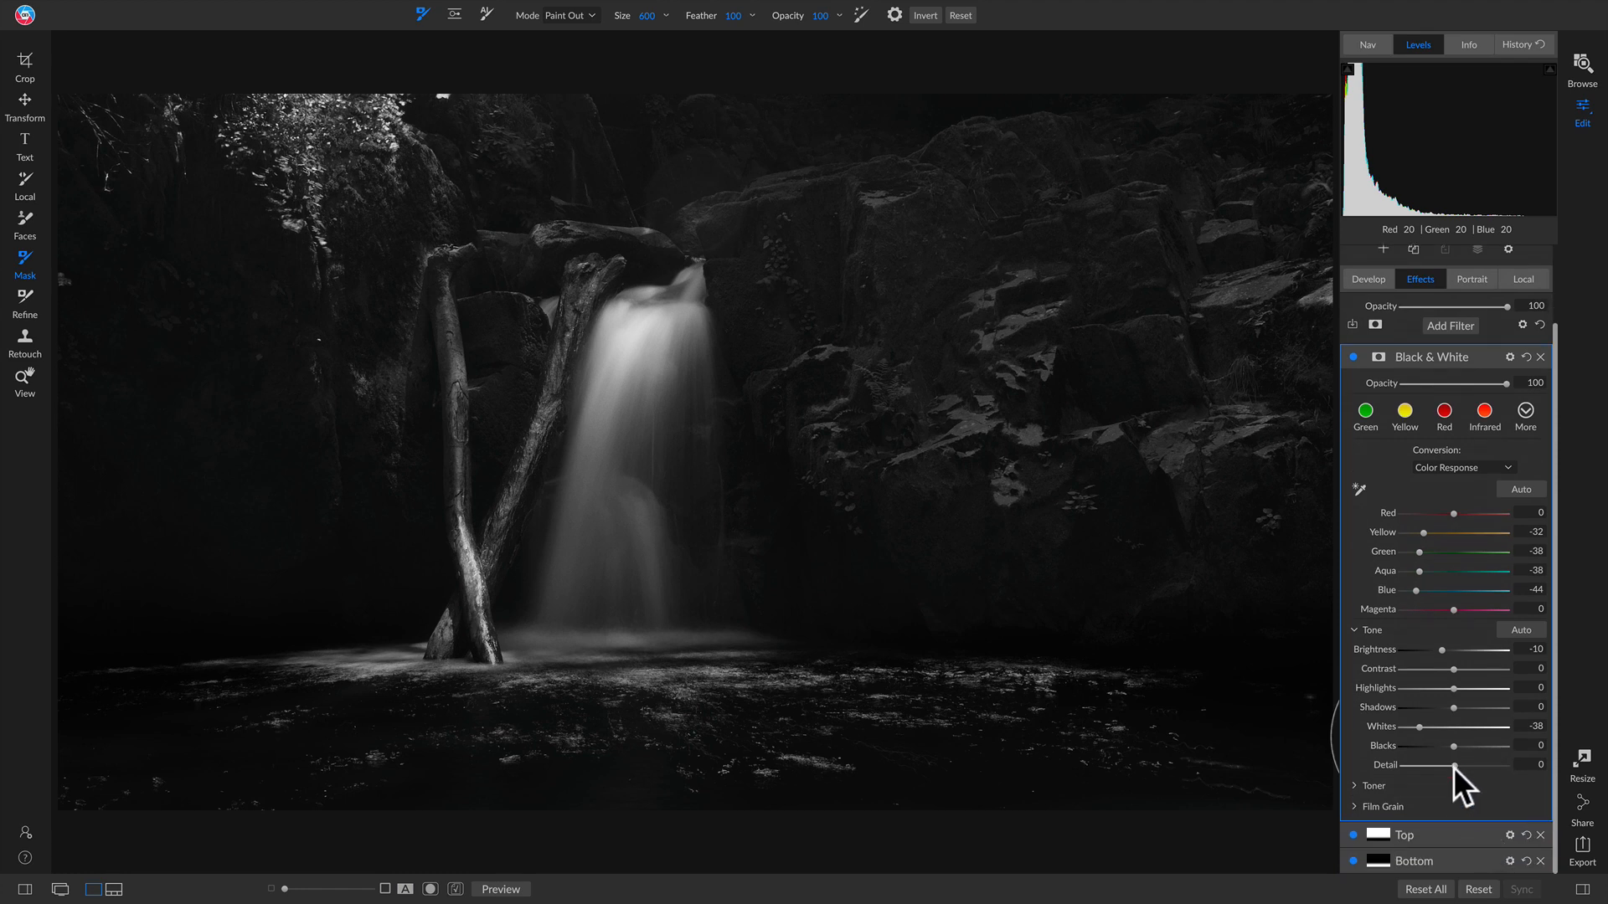
drag(1456, 767, 1460, 766)
Step: Apply the Selenium 1 toner, tinting the shadows at Hue 300, Amount 15
click(1354, 783)
scroll(1355, 784, down, 1)
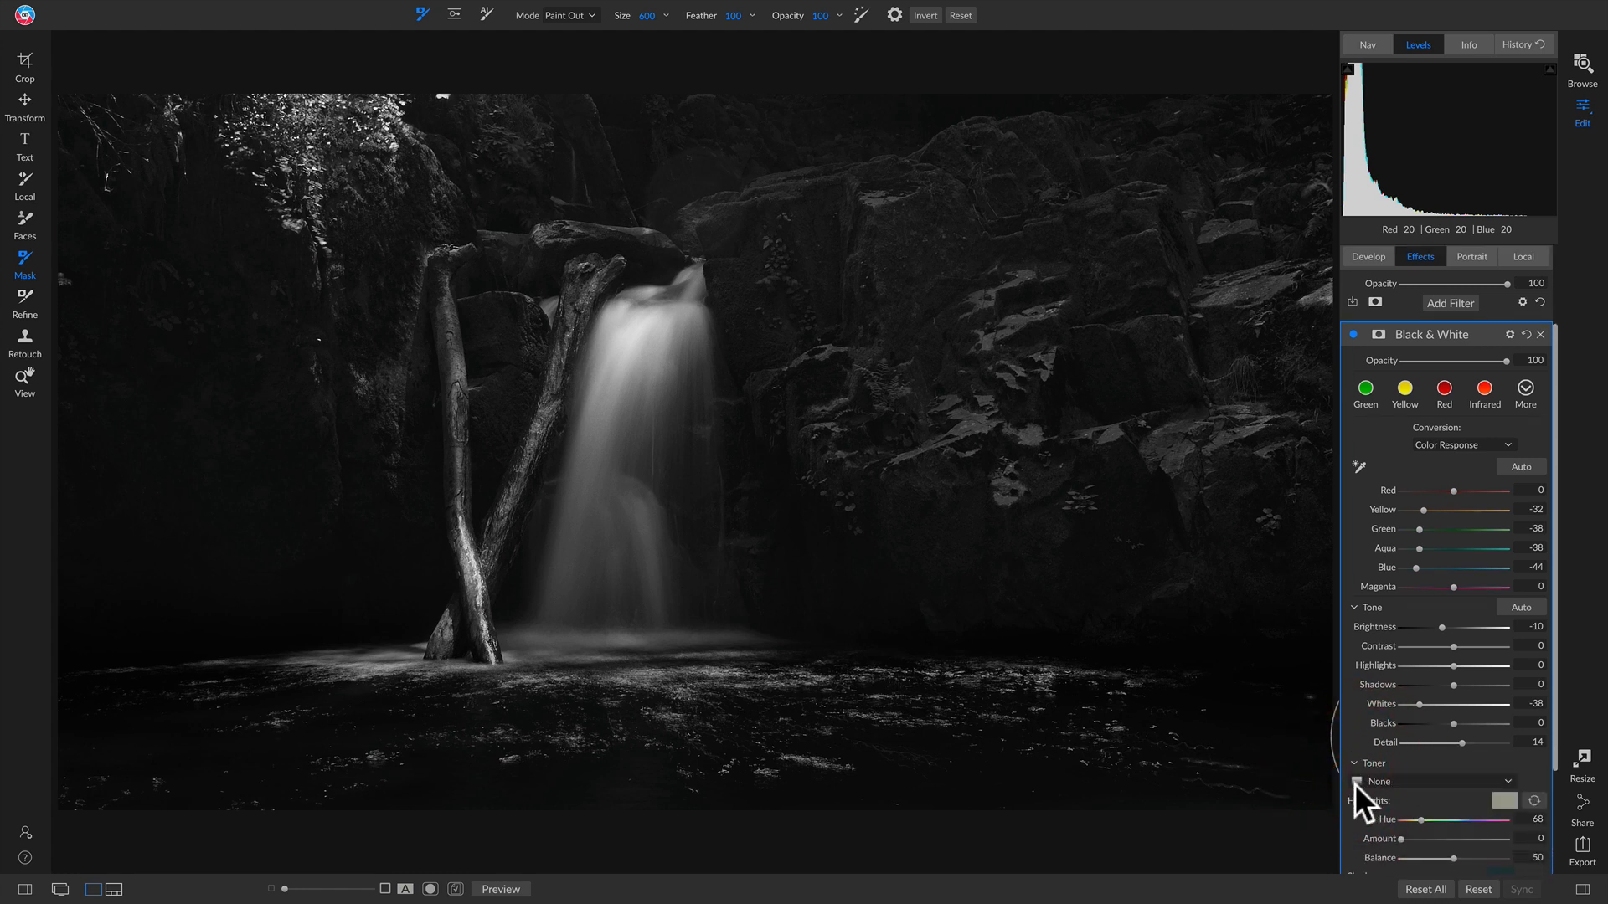
scroll(1399, 737, down, 5)
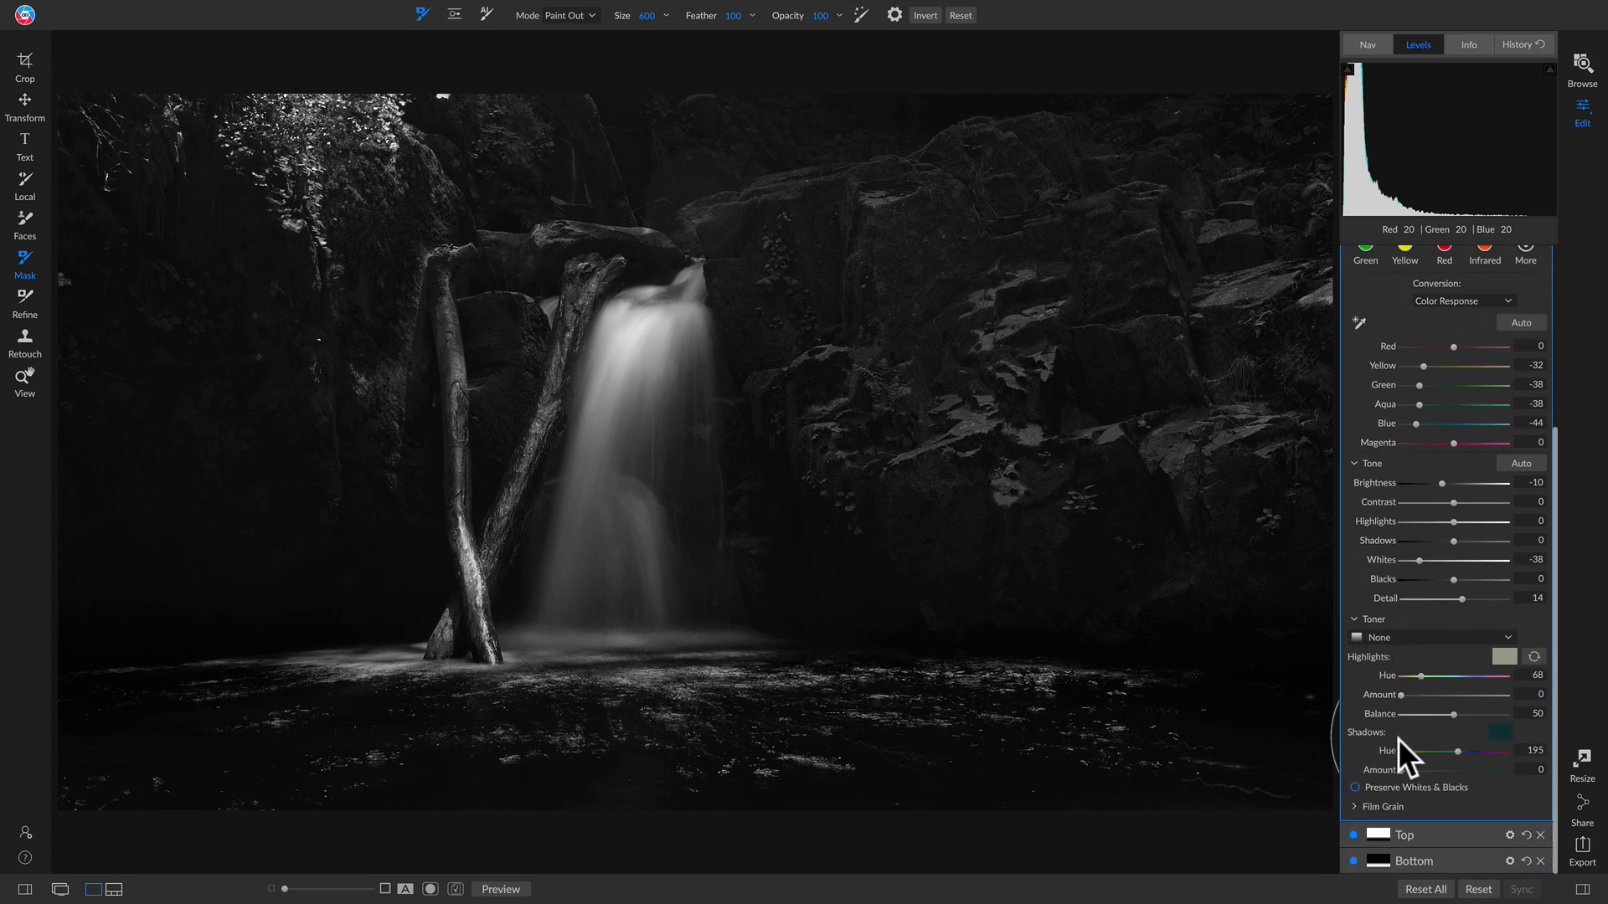
click(1480, 637)
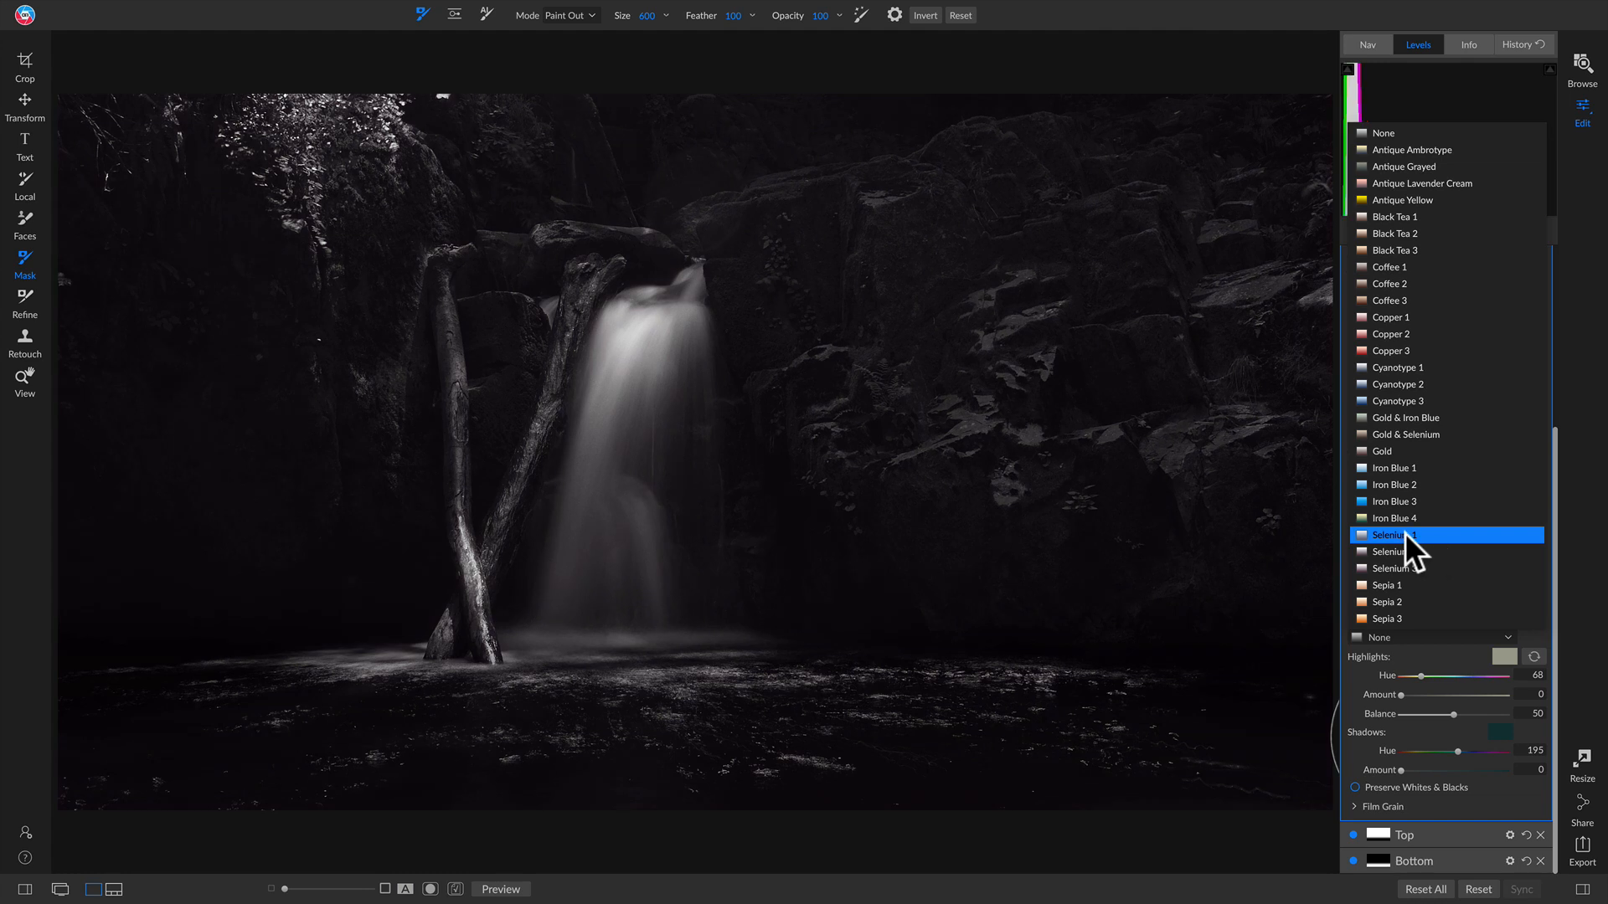
click(1405, 535)
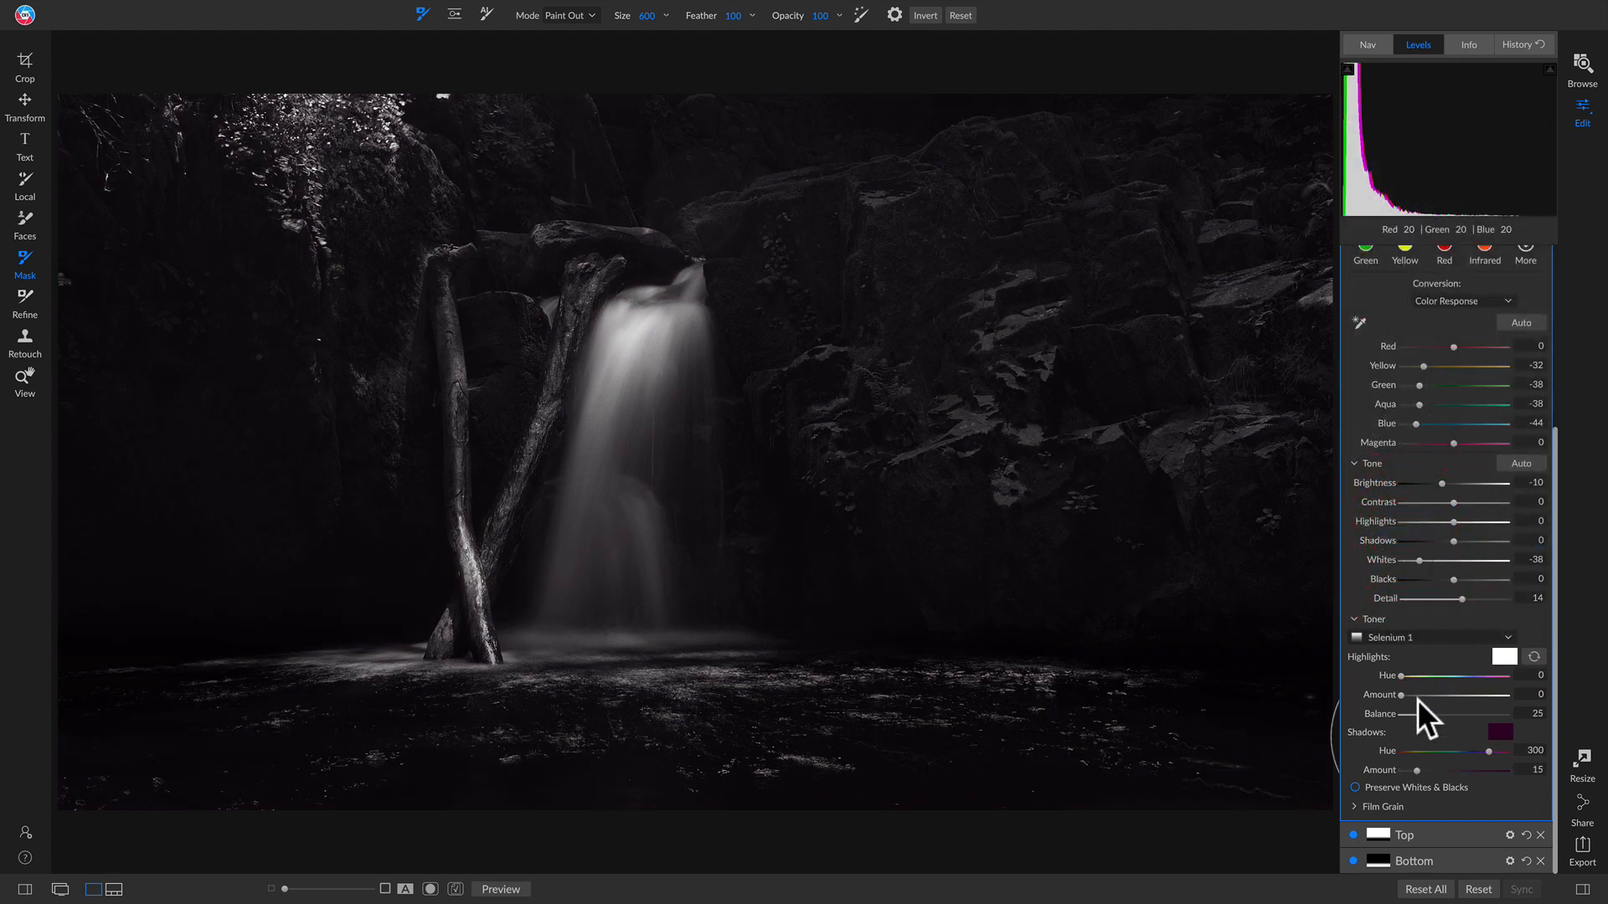
scroll(1424, 708, up, 1)
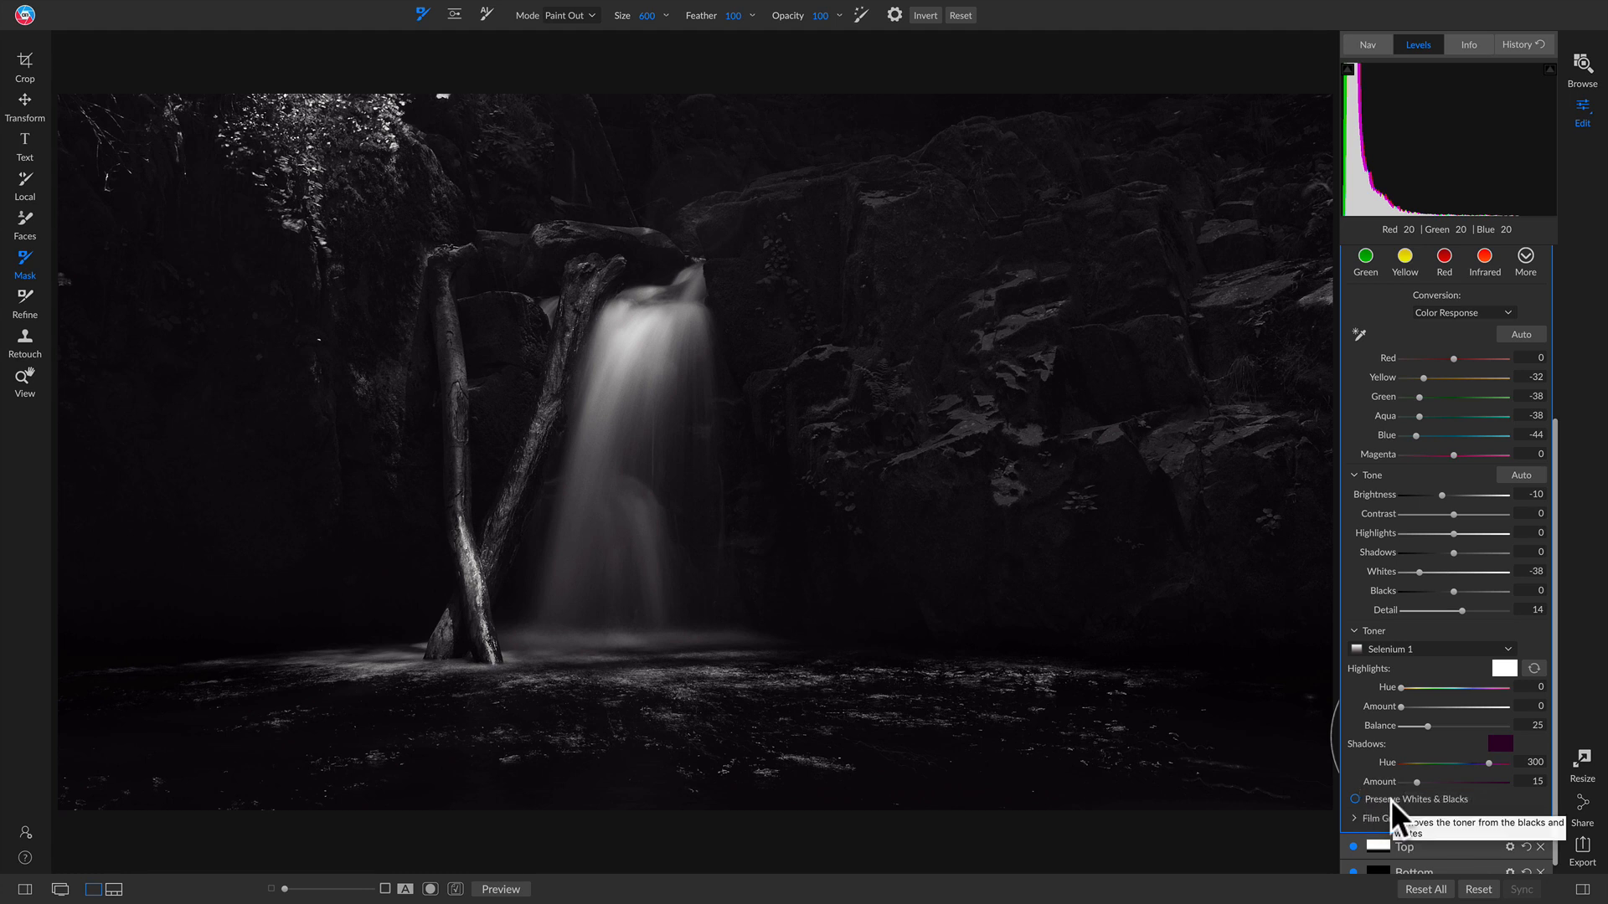
Step: Turn on Preserve Whites & Blacks so the toner spares the pure blacks and whites
click(1392, 802)
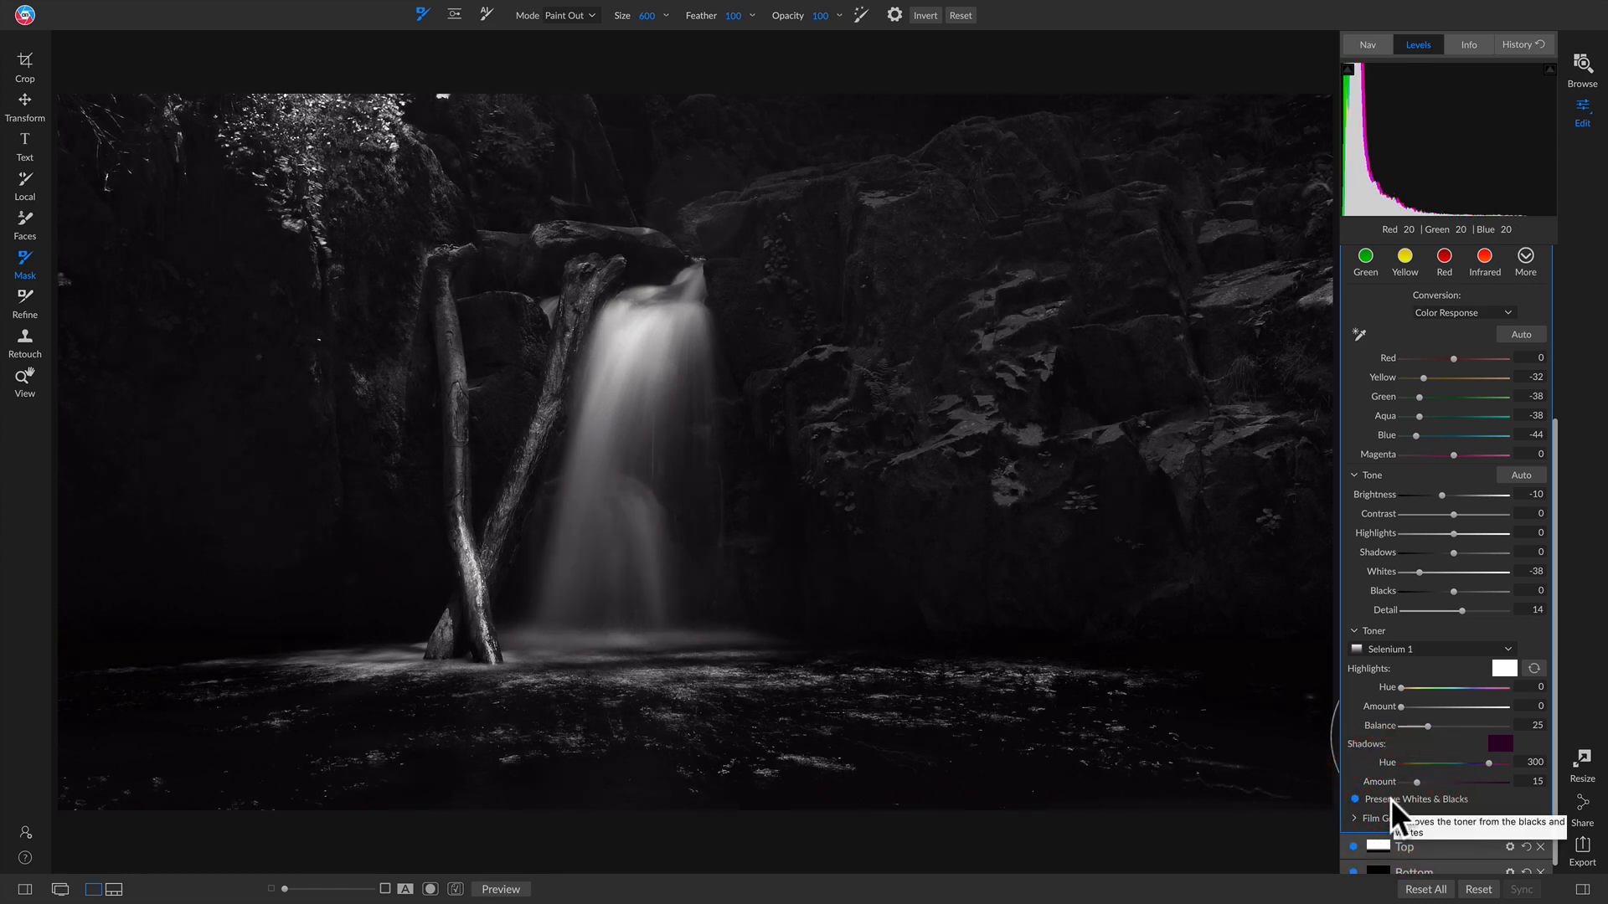
click(1390, 800)
click(1387, 801)
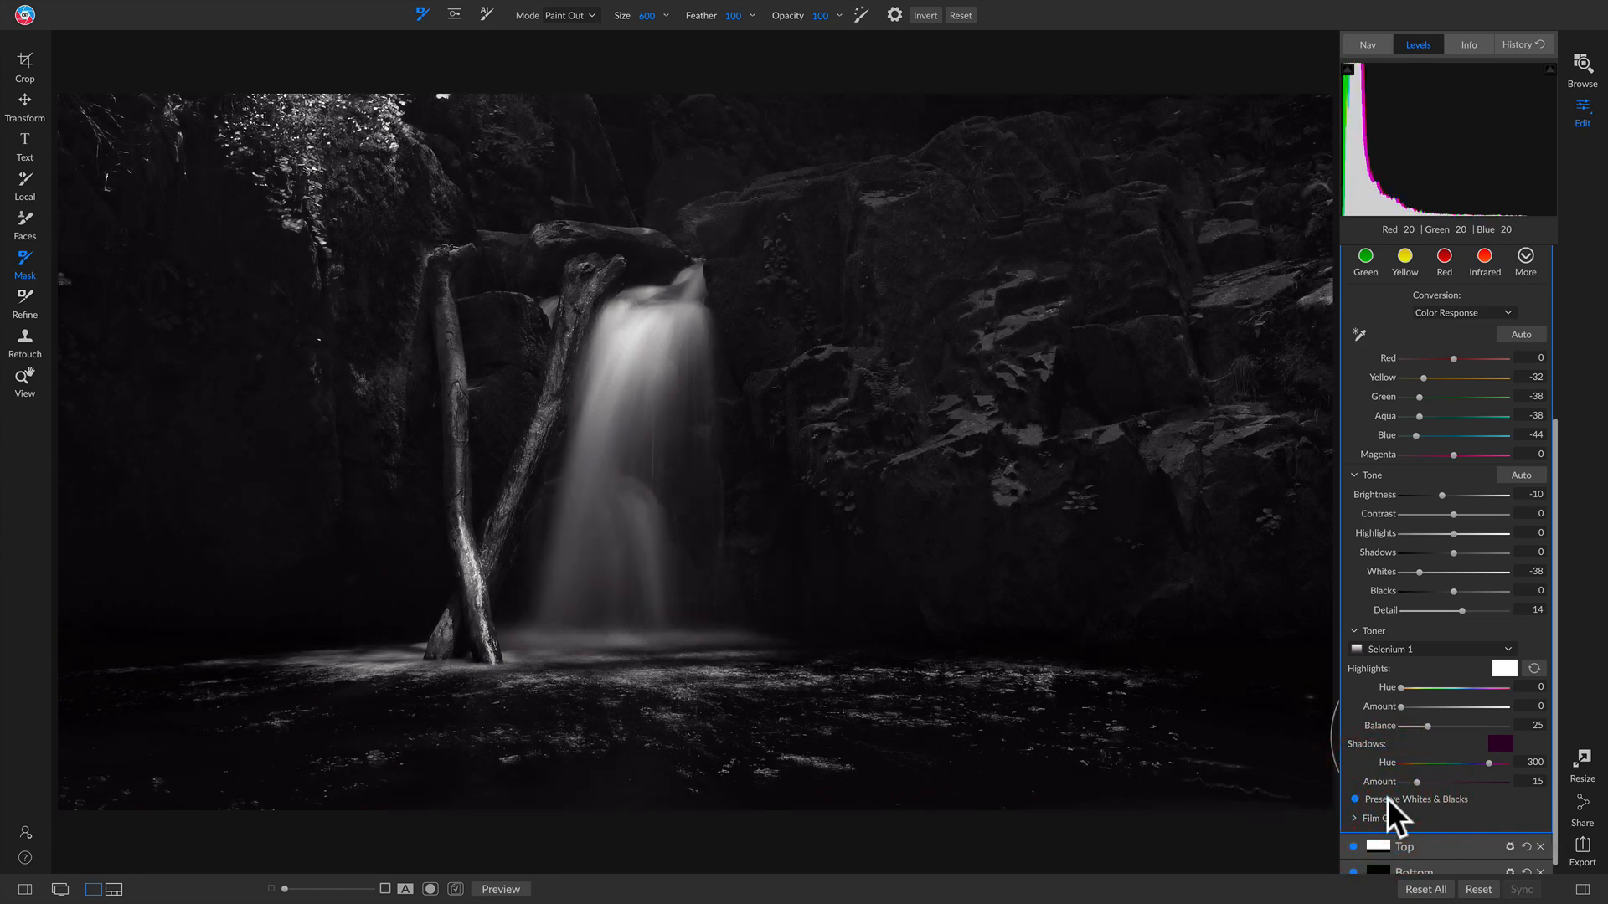
click(1388, 802)
click(1387, 800)
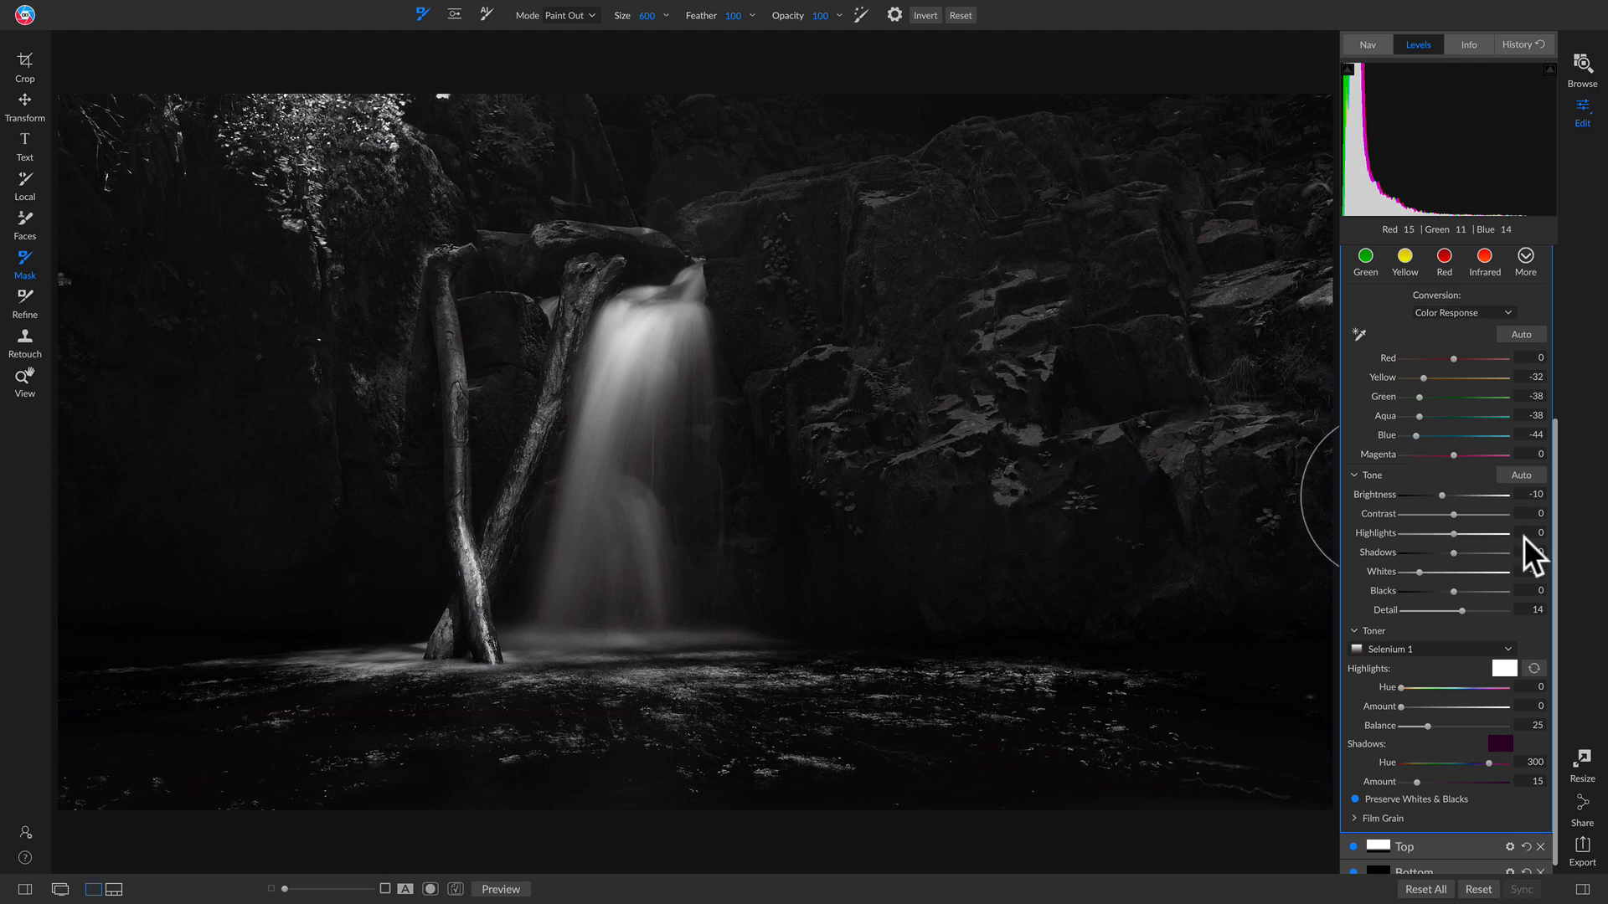
scroll(1524, 536, up, 3)
scroll(1525, 553, up, 3)
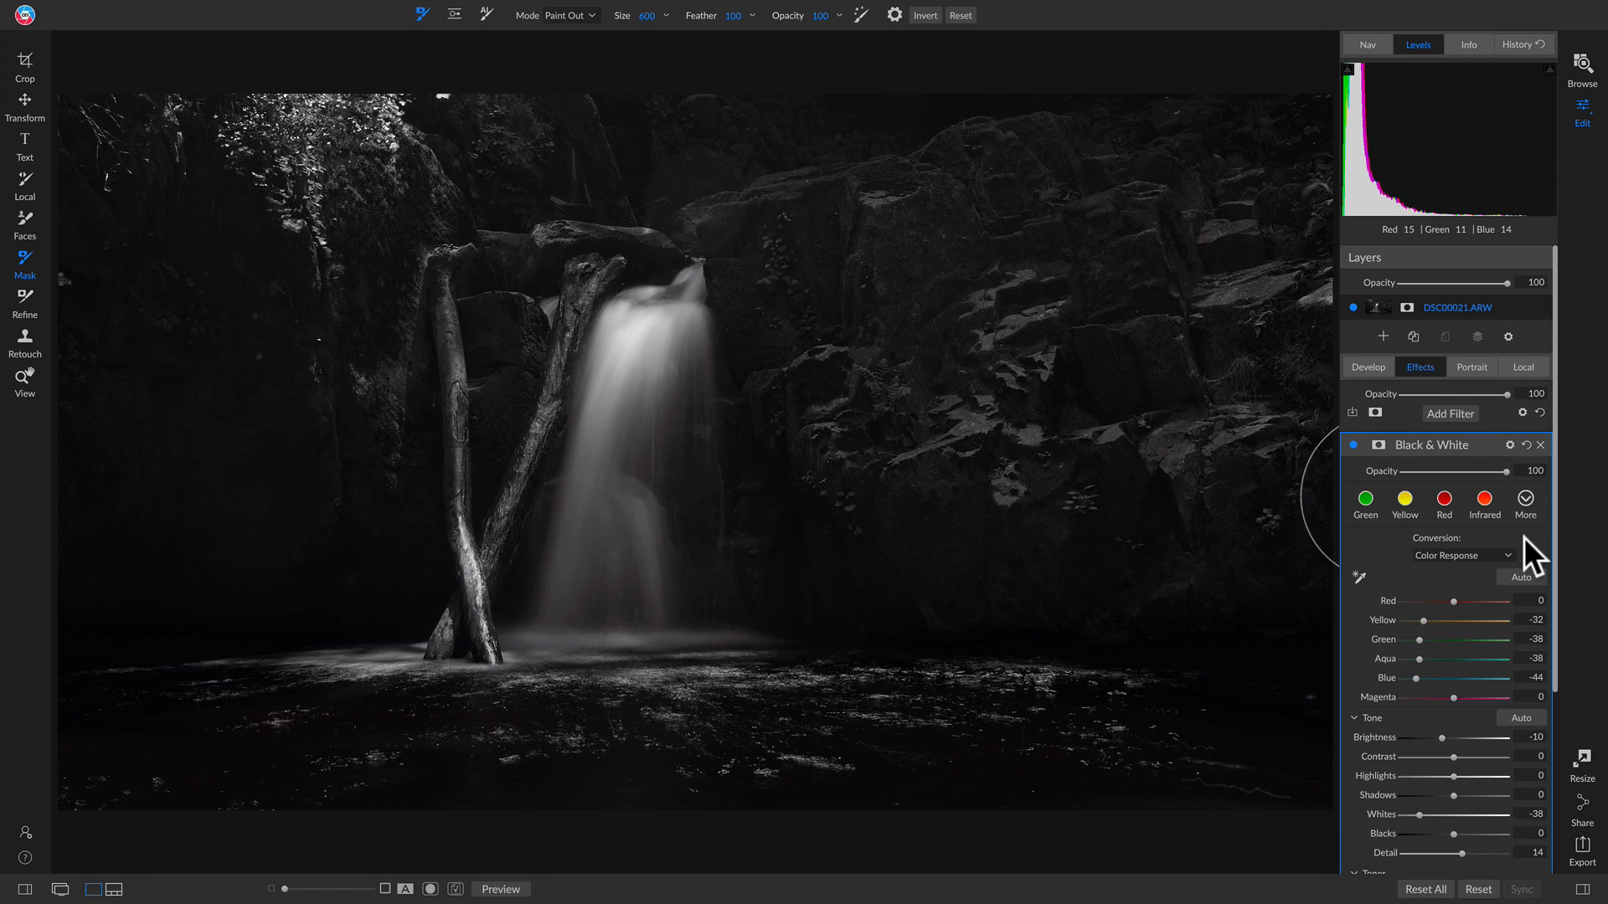
key(backslash)
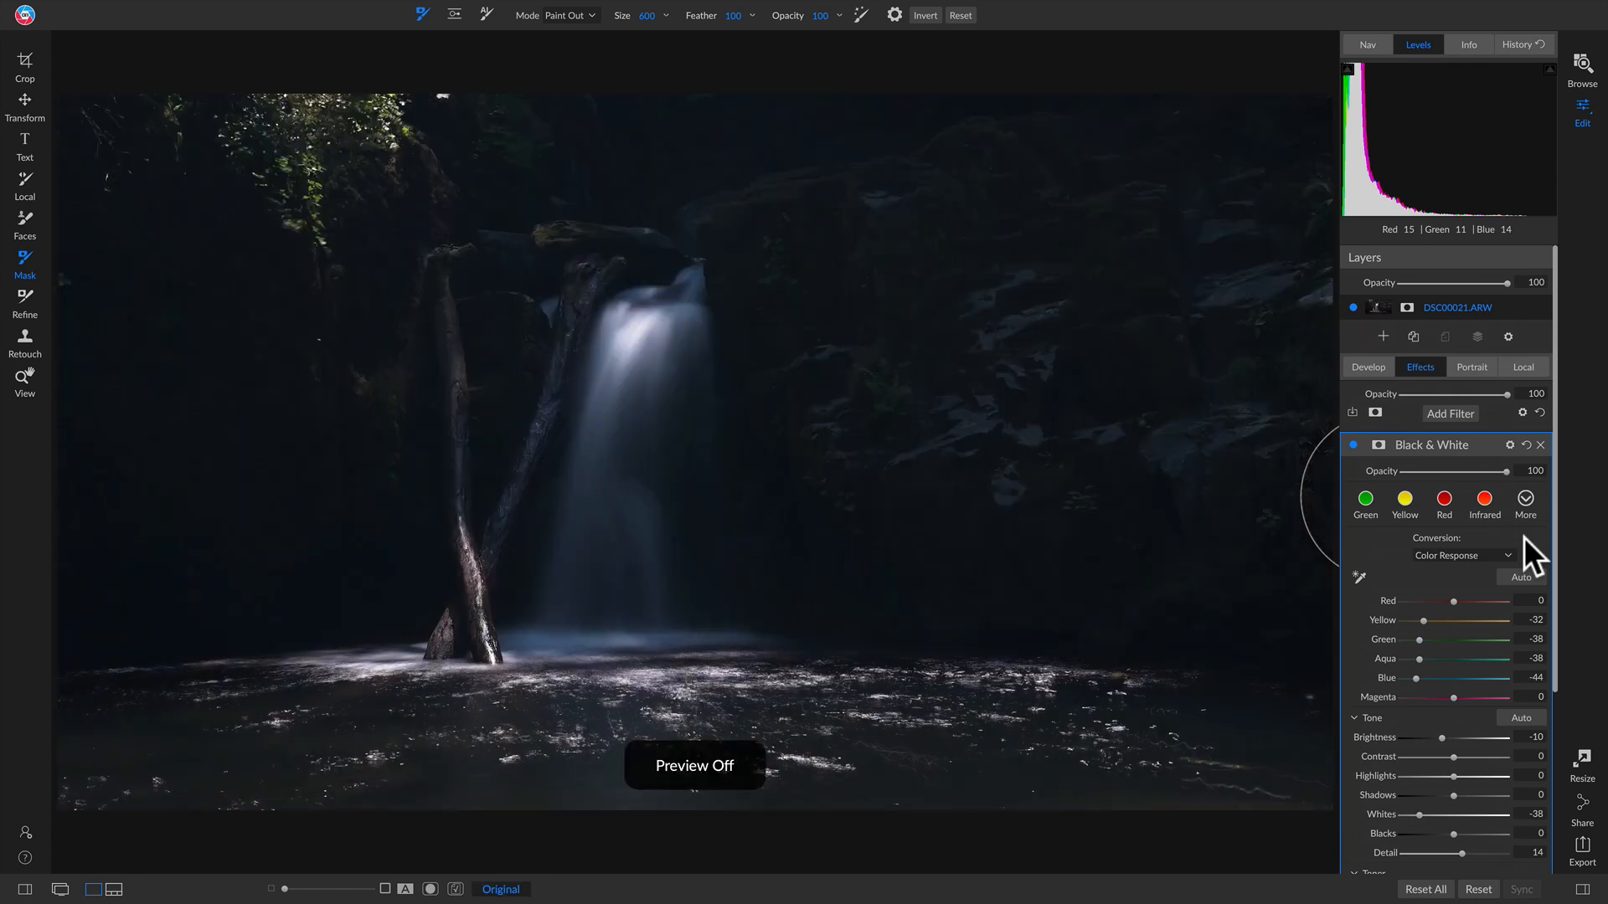
key(backslash)
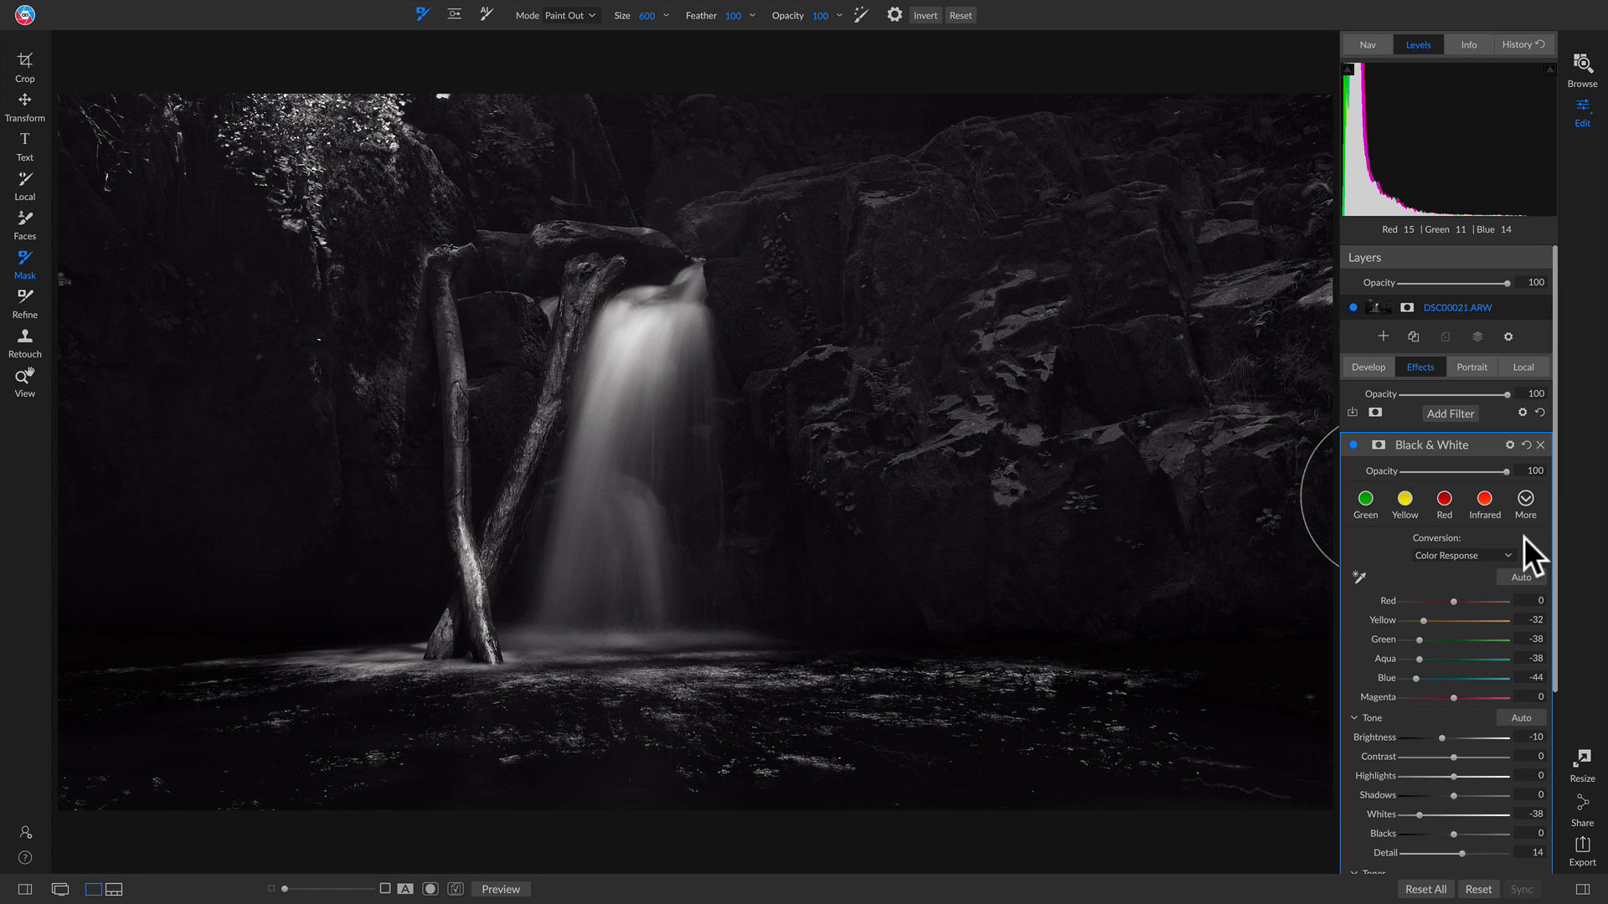
key(backslash)
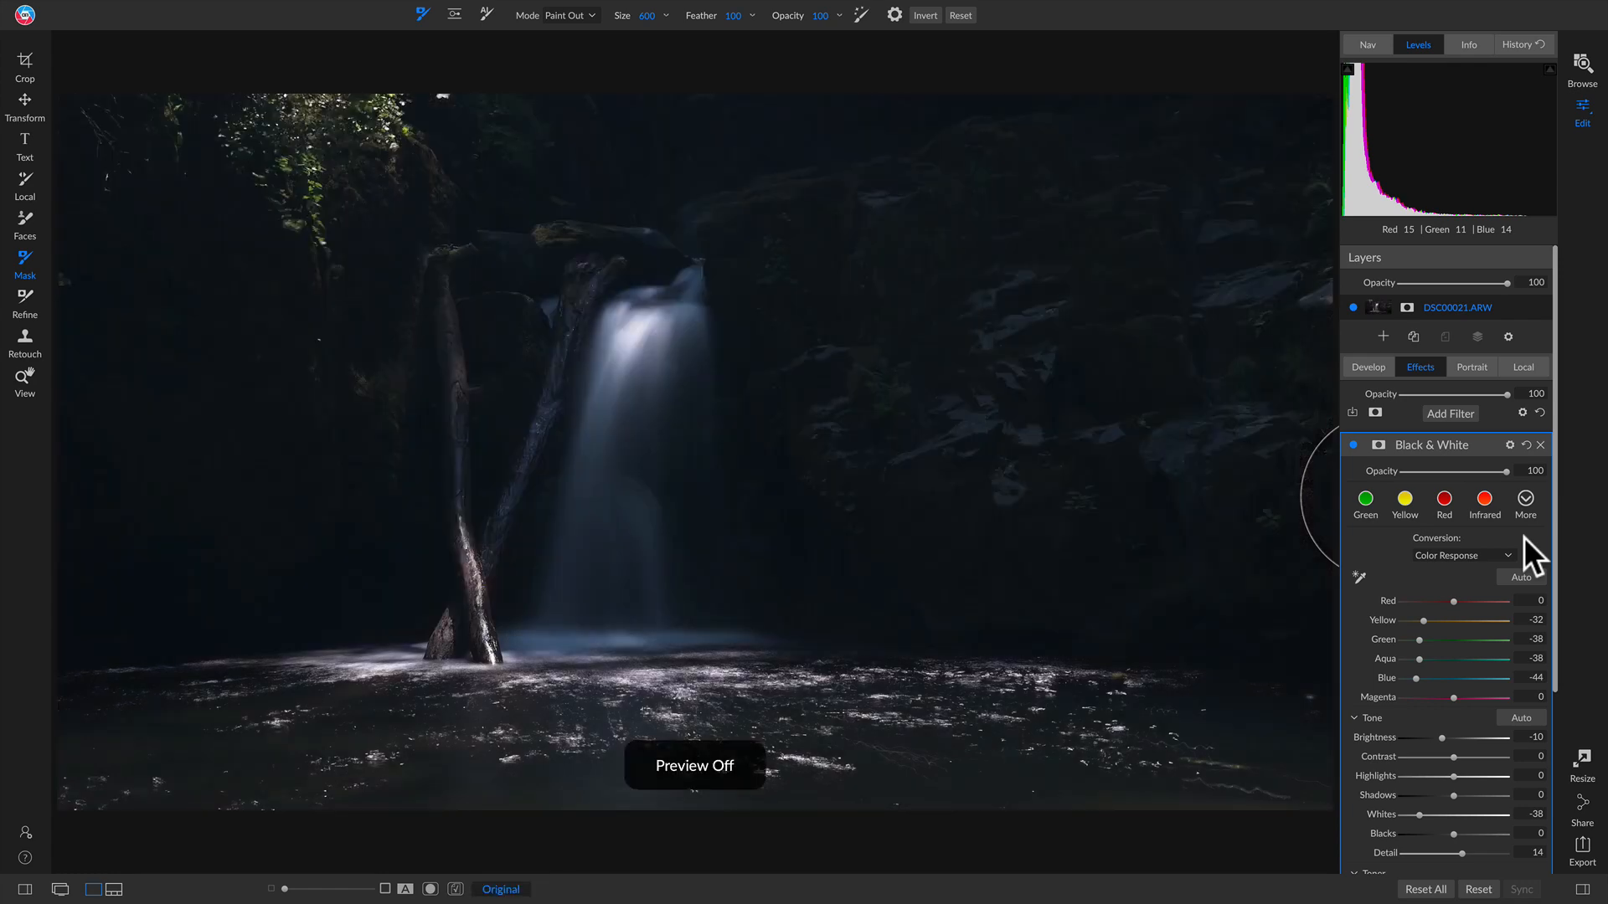
key(backslash)
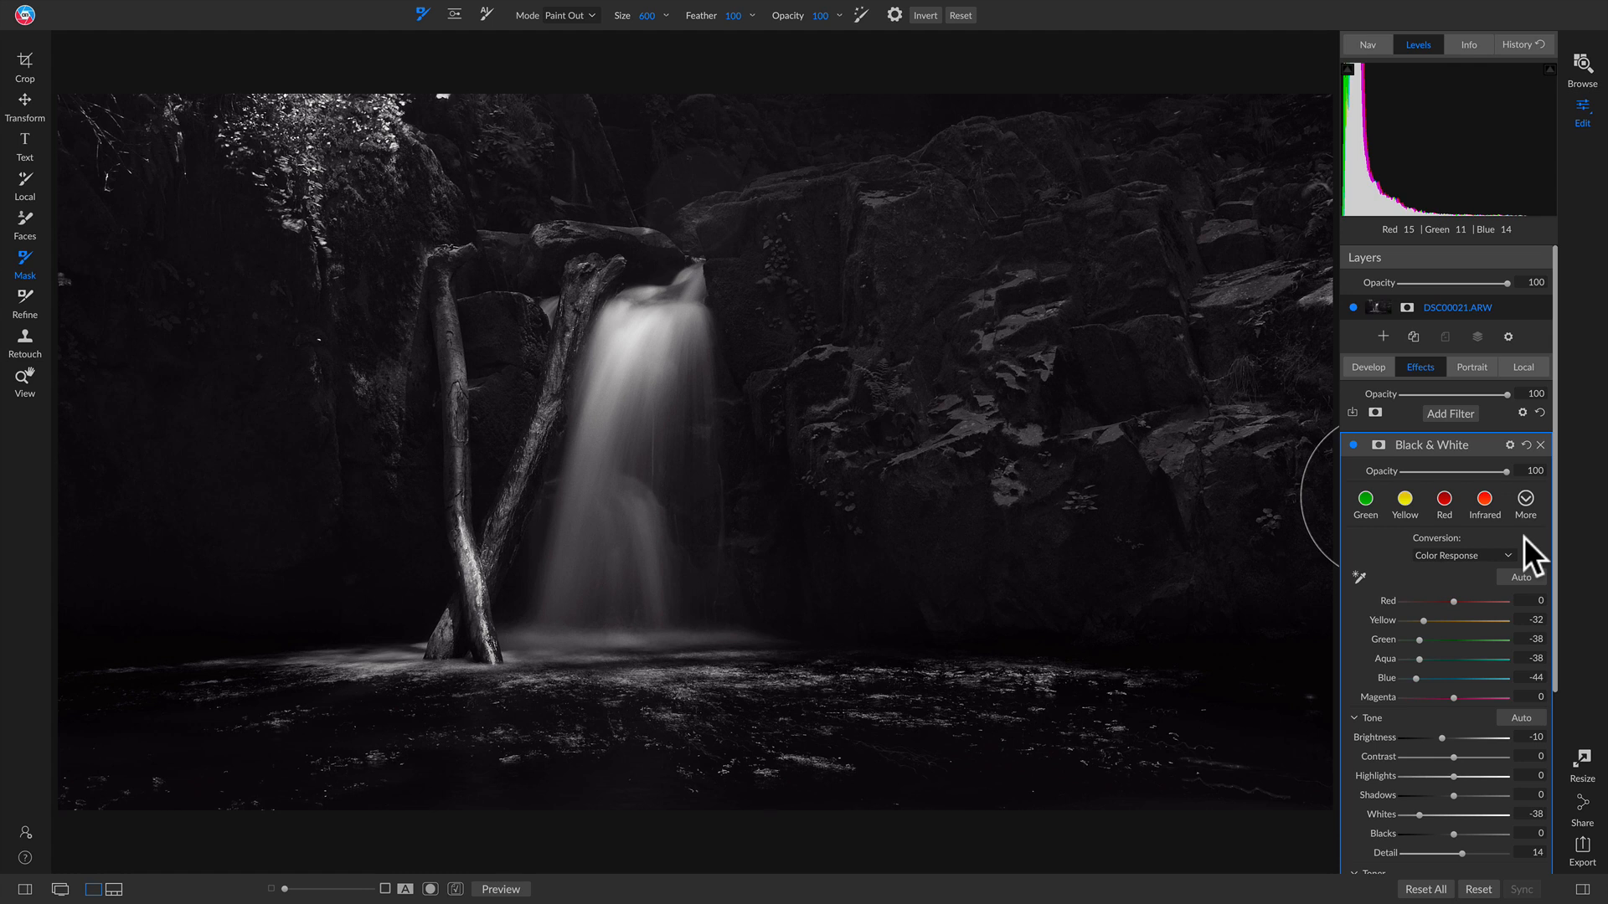
Step: Open DSC00050.ARW, the leaves on mossy rock photo, and start a 16x9 crop
click(1580, 65)
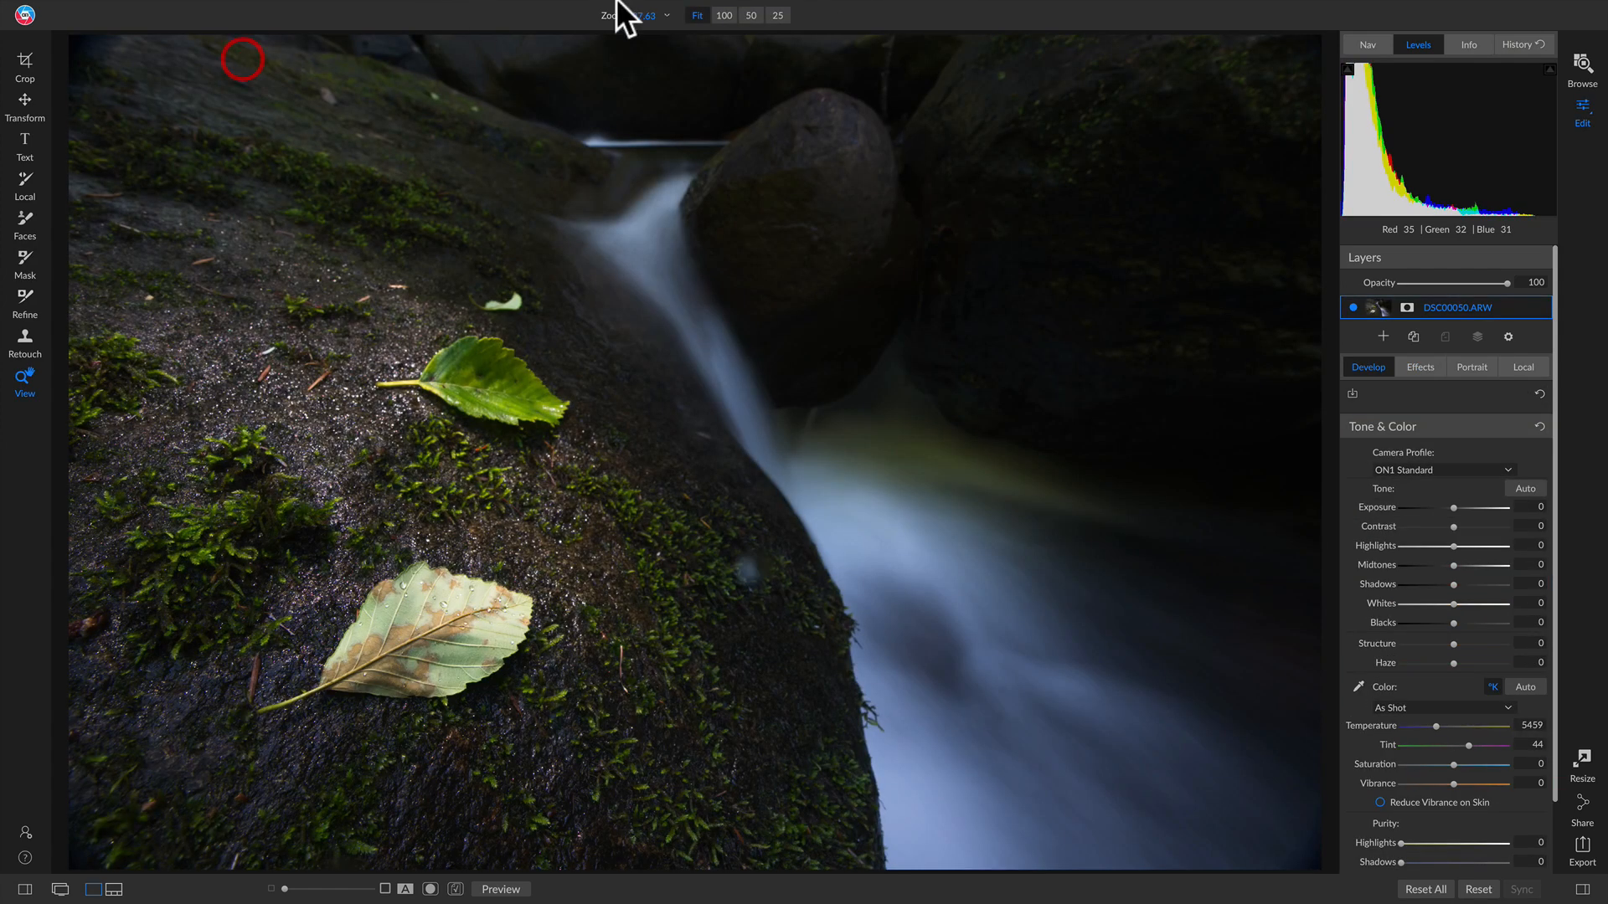
click(827, 12)
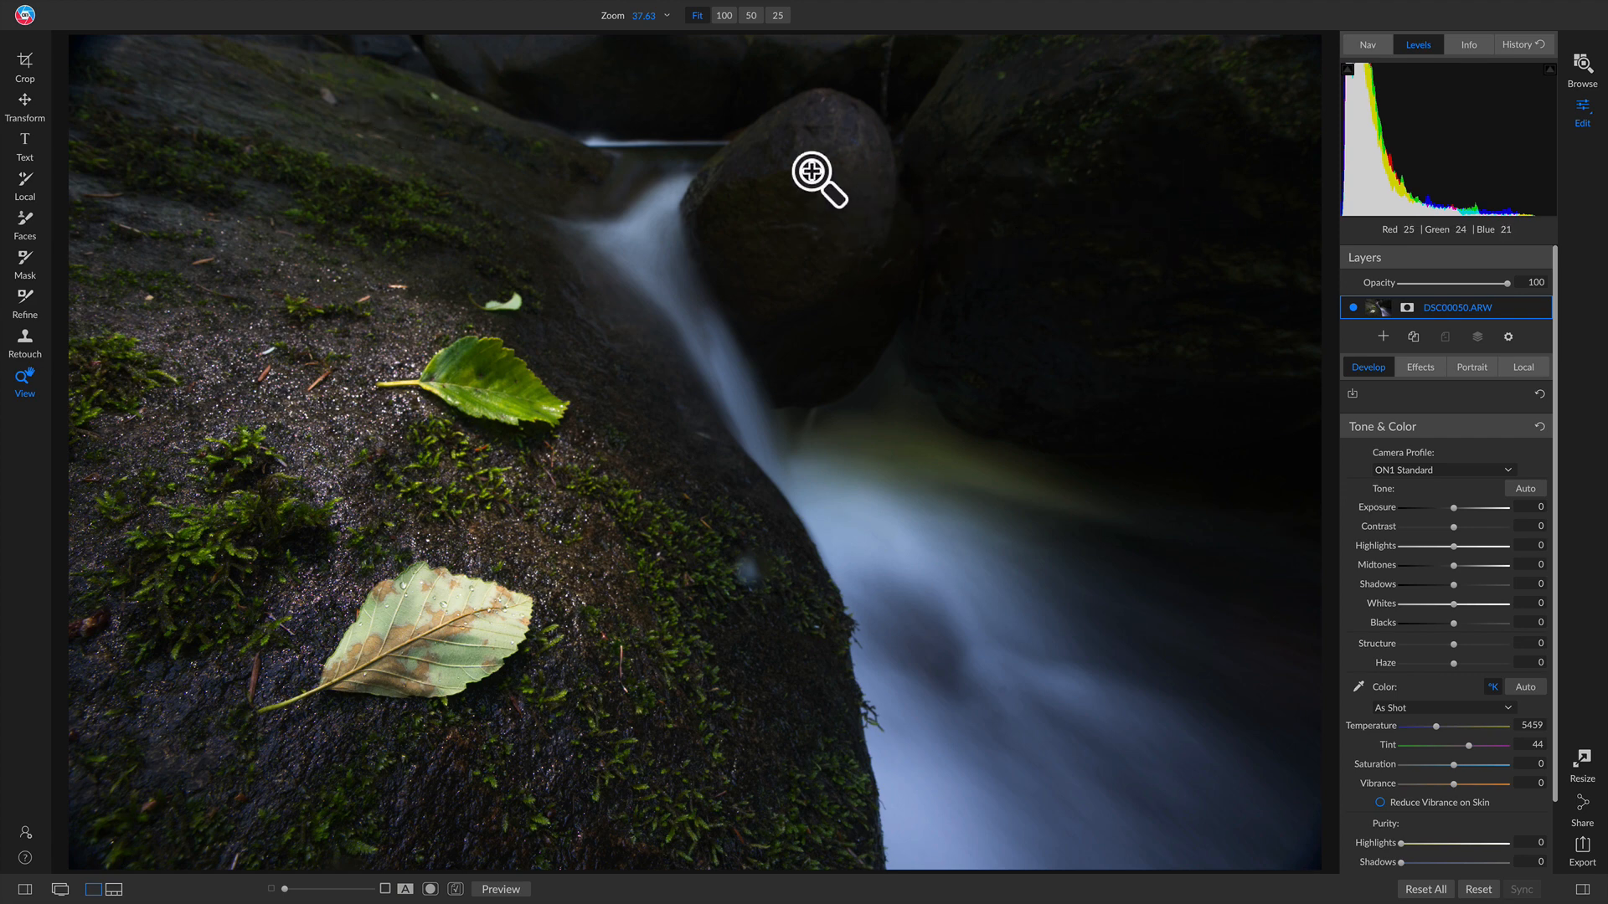
key(c)
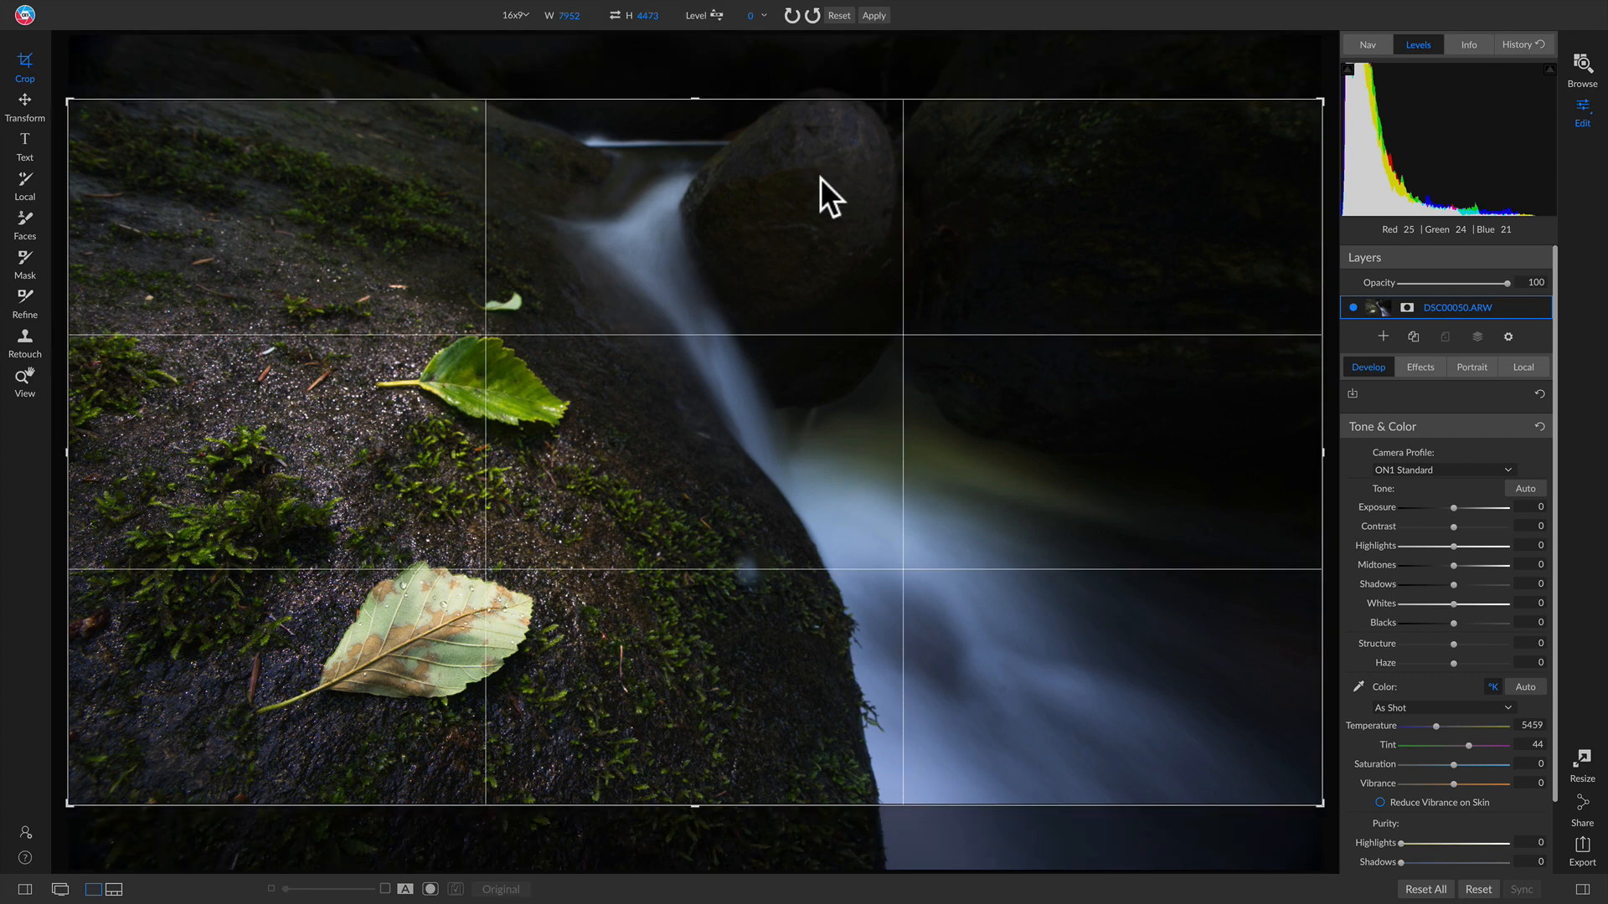
Step: Tighten the 16x9 crop around the two leaves on the mossy rock and apply it
click(1320, 101)
drag(1319, 101, 1186, 132)
click(1170, 142)
drag(938, 329, 907, 322)
drag(1171, 180, 1137, 201)
drag(900, 336, 886, 343)
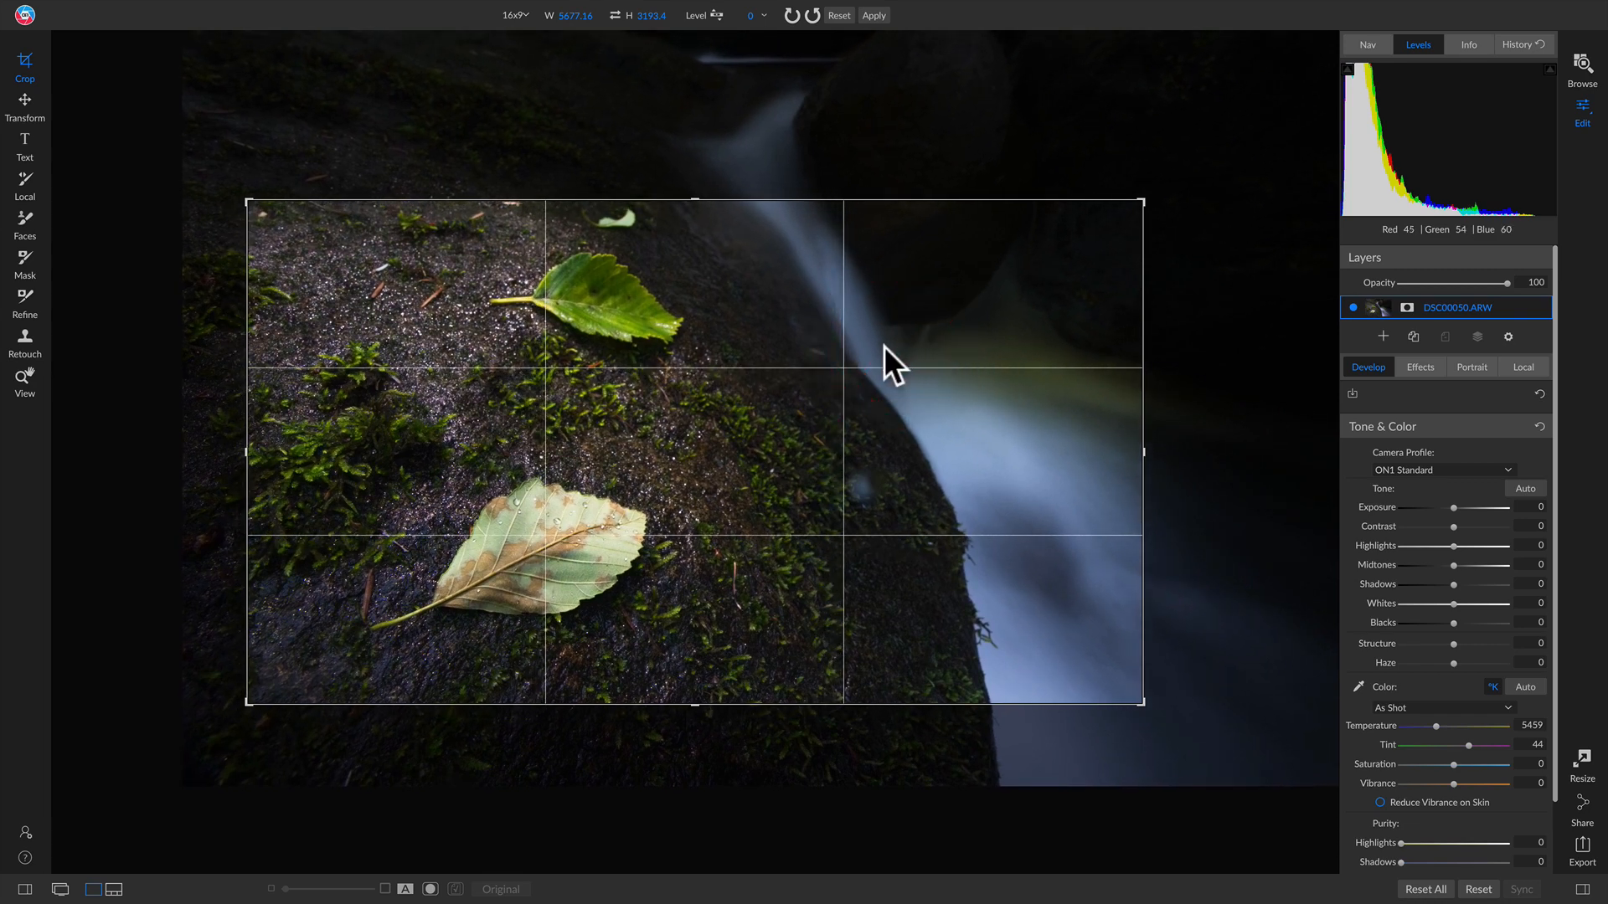
key(z)
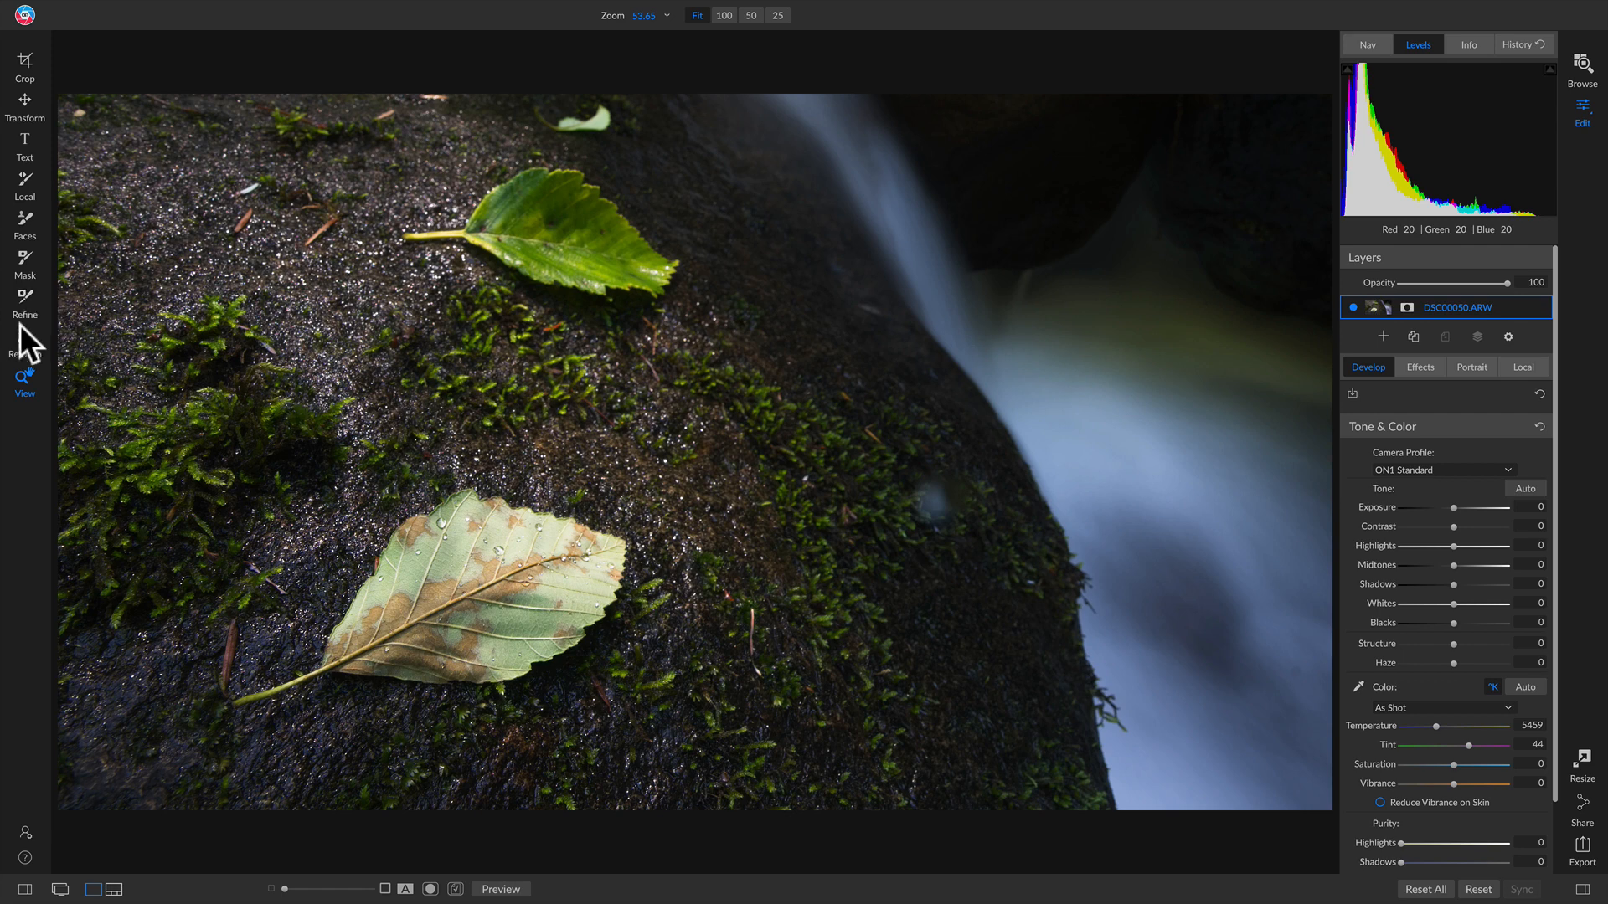
Step: Paint out the pale water spot on the moss with the Retouch brush
click(26, 350)
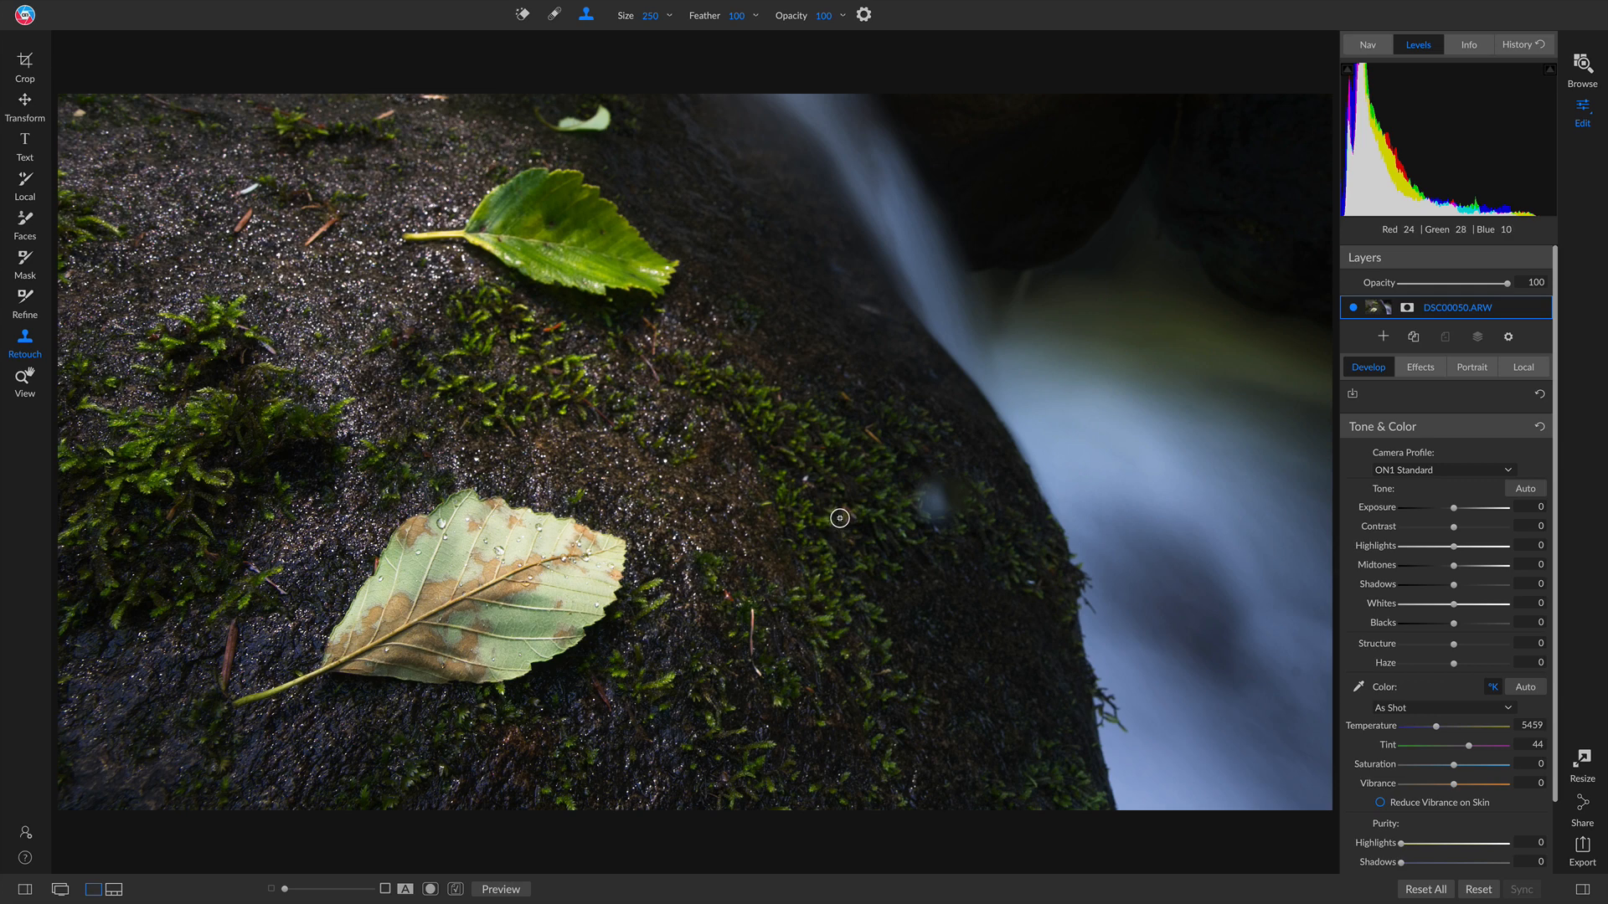
click(920, 500)
click(920, 503)
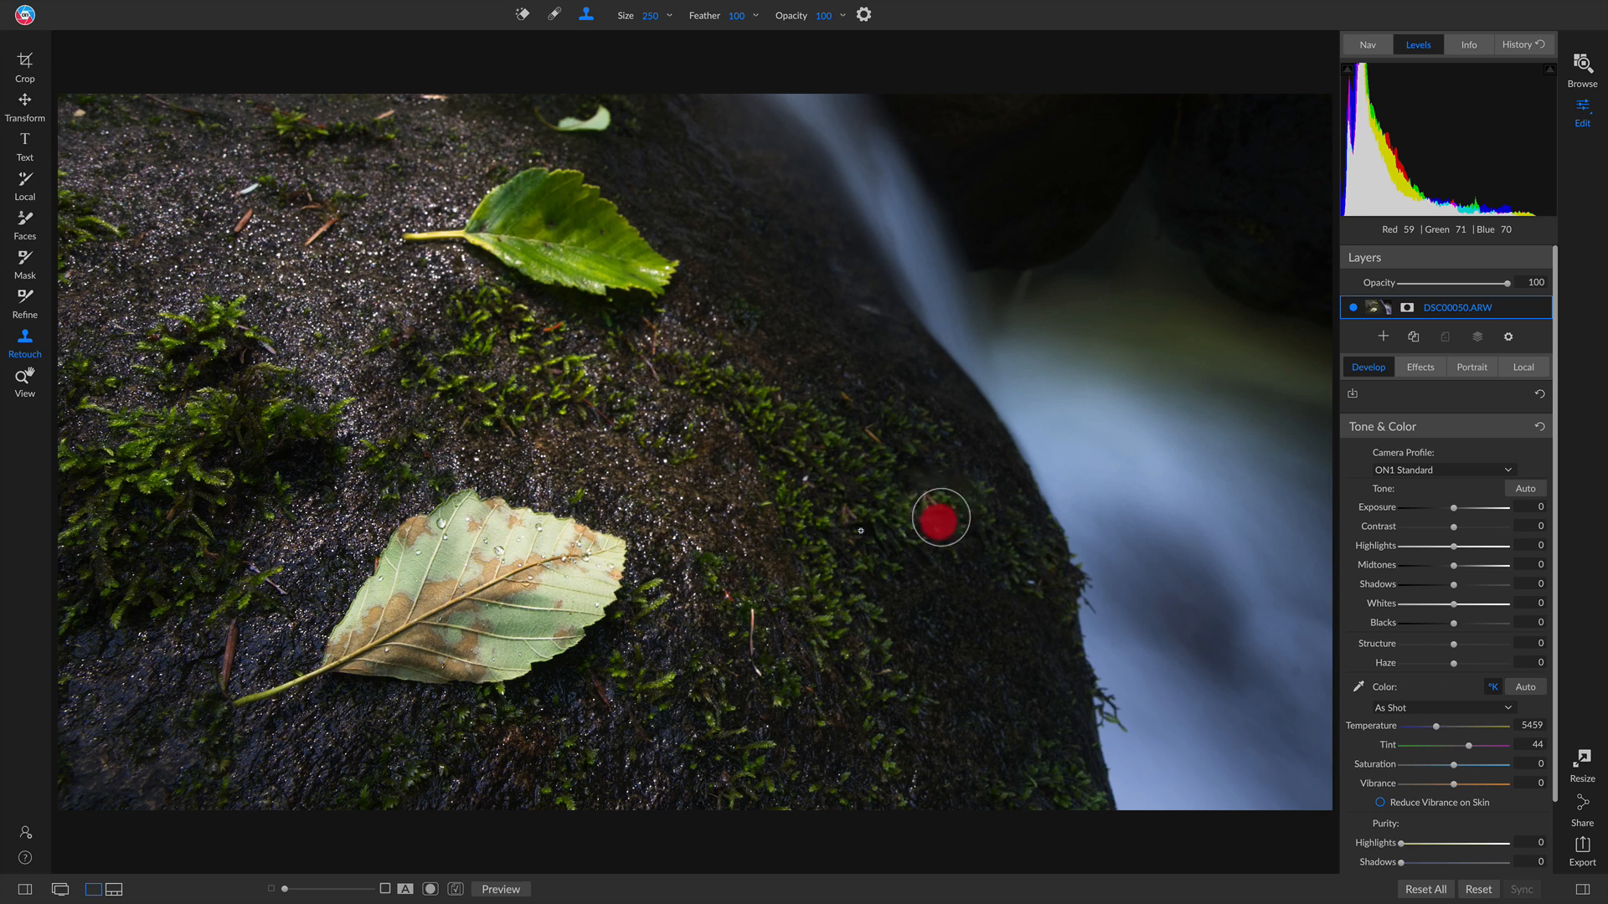
click(930, 529)
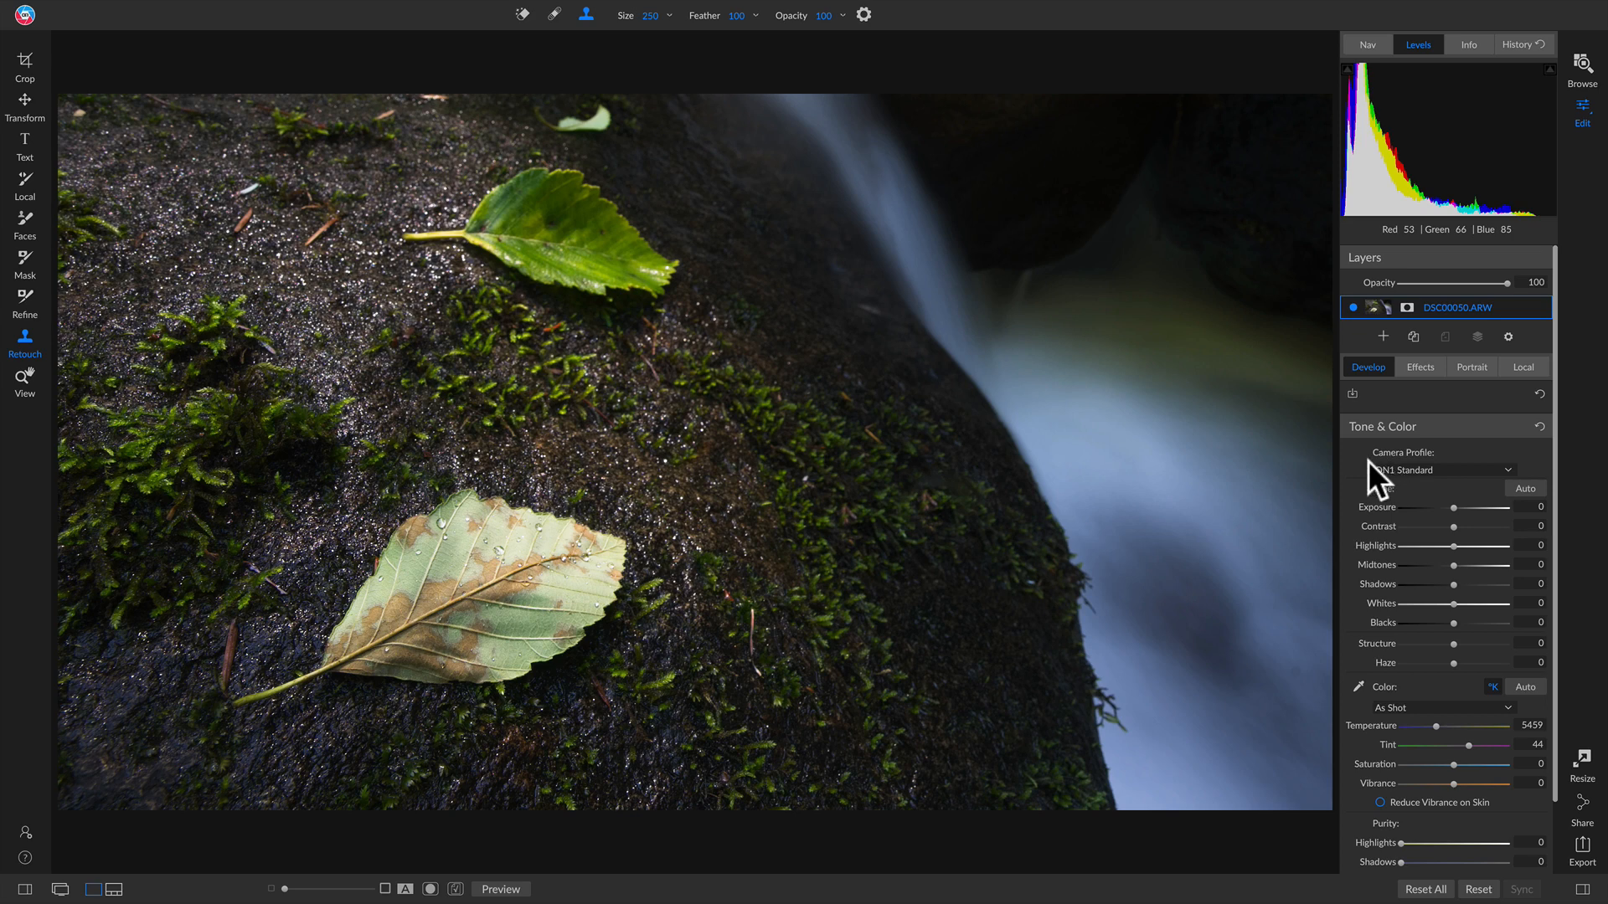
Step: Keep the ON1 Standard camera profile and add a Dynamic Contrast filter to the leaves photo
click(1428, 467)
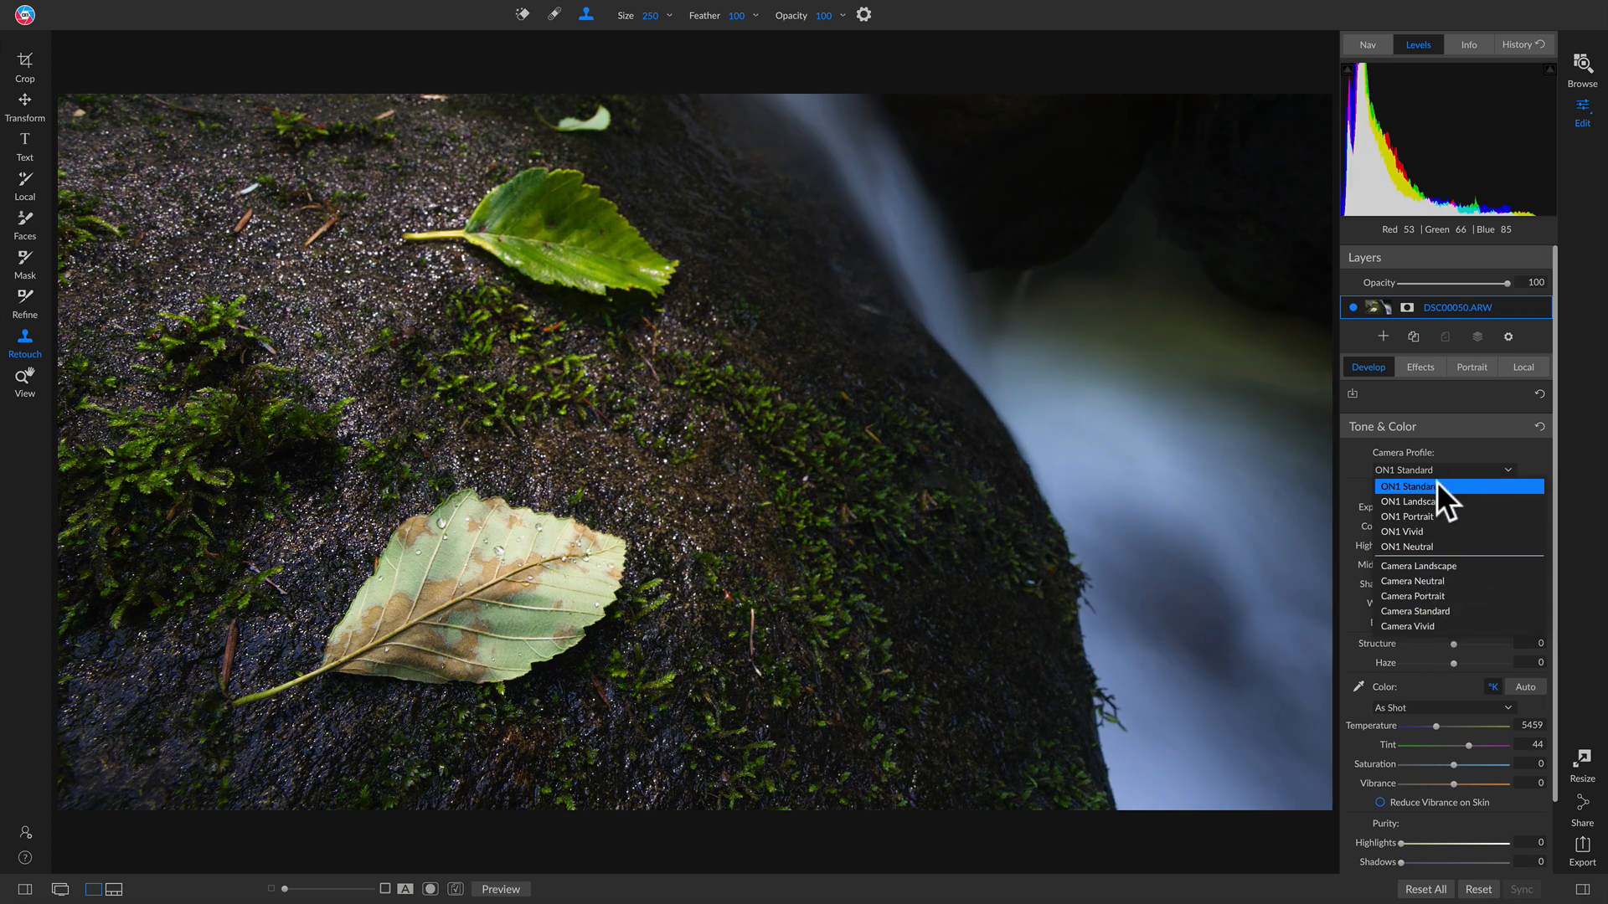
click(1437, 486)
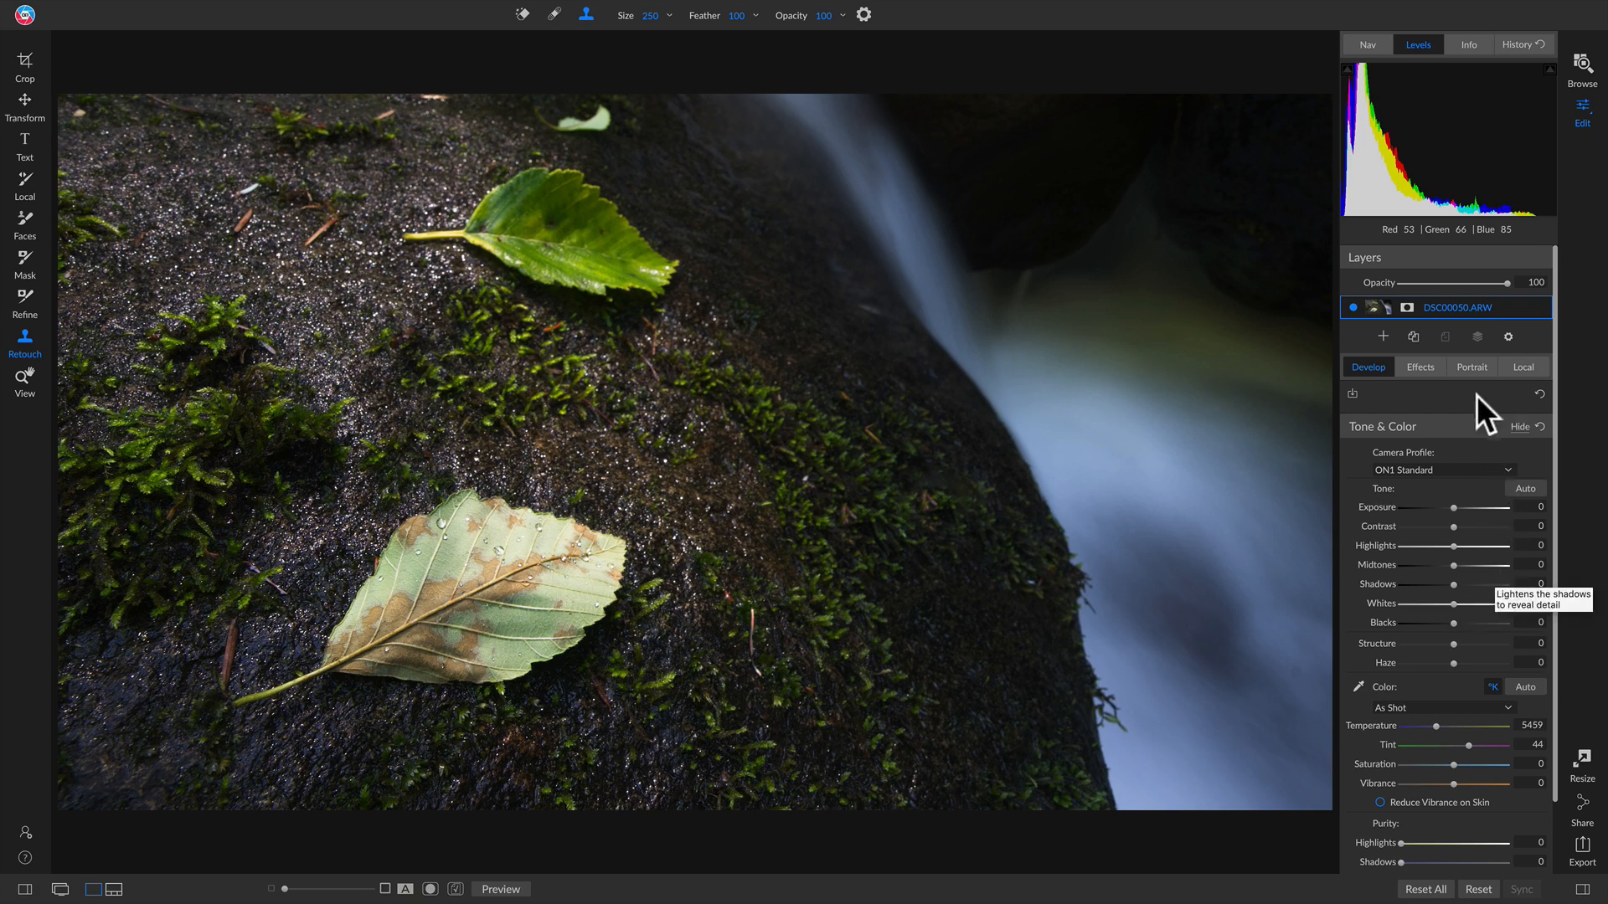
click(1429, 367)
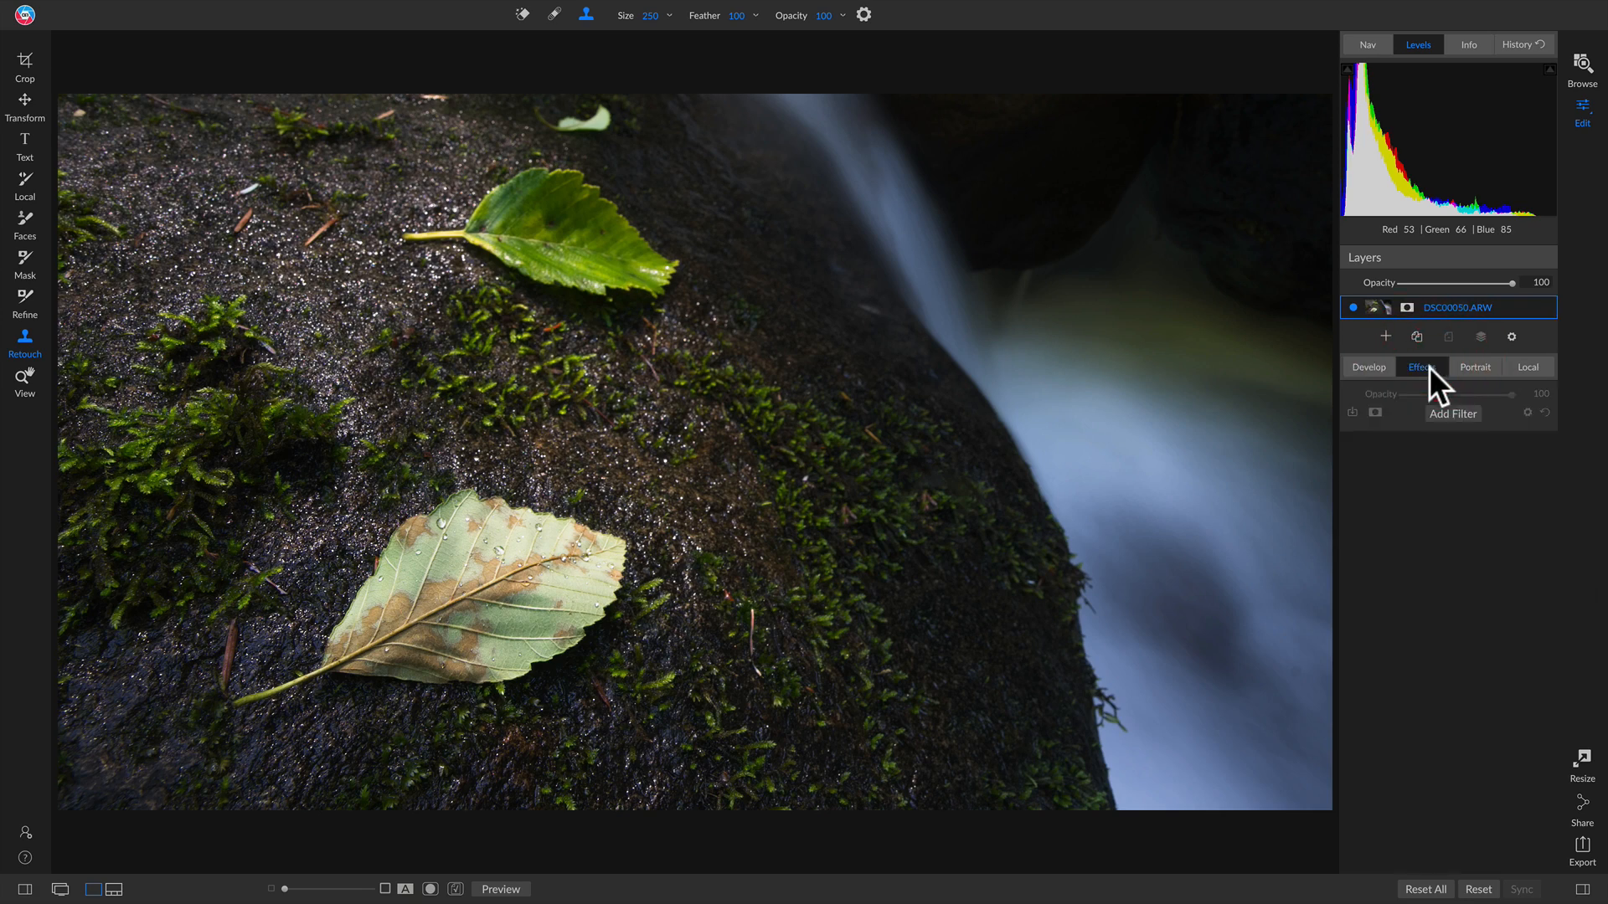
click(1454, 413)
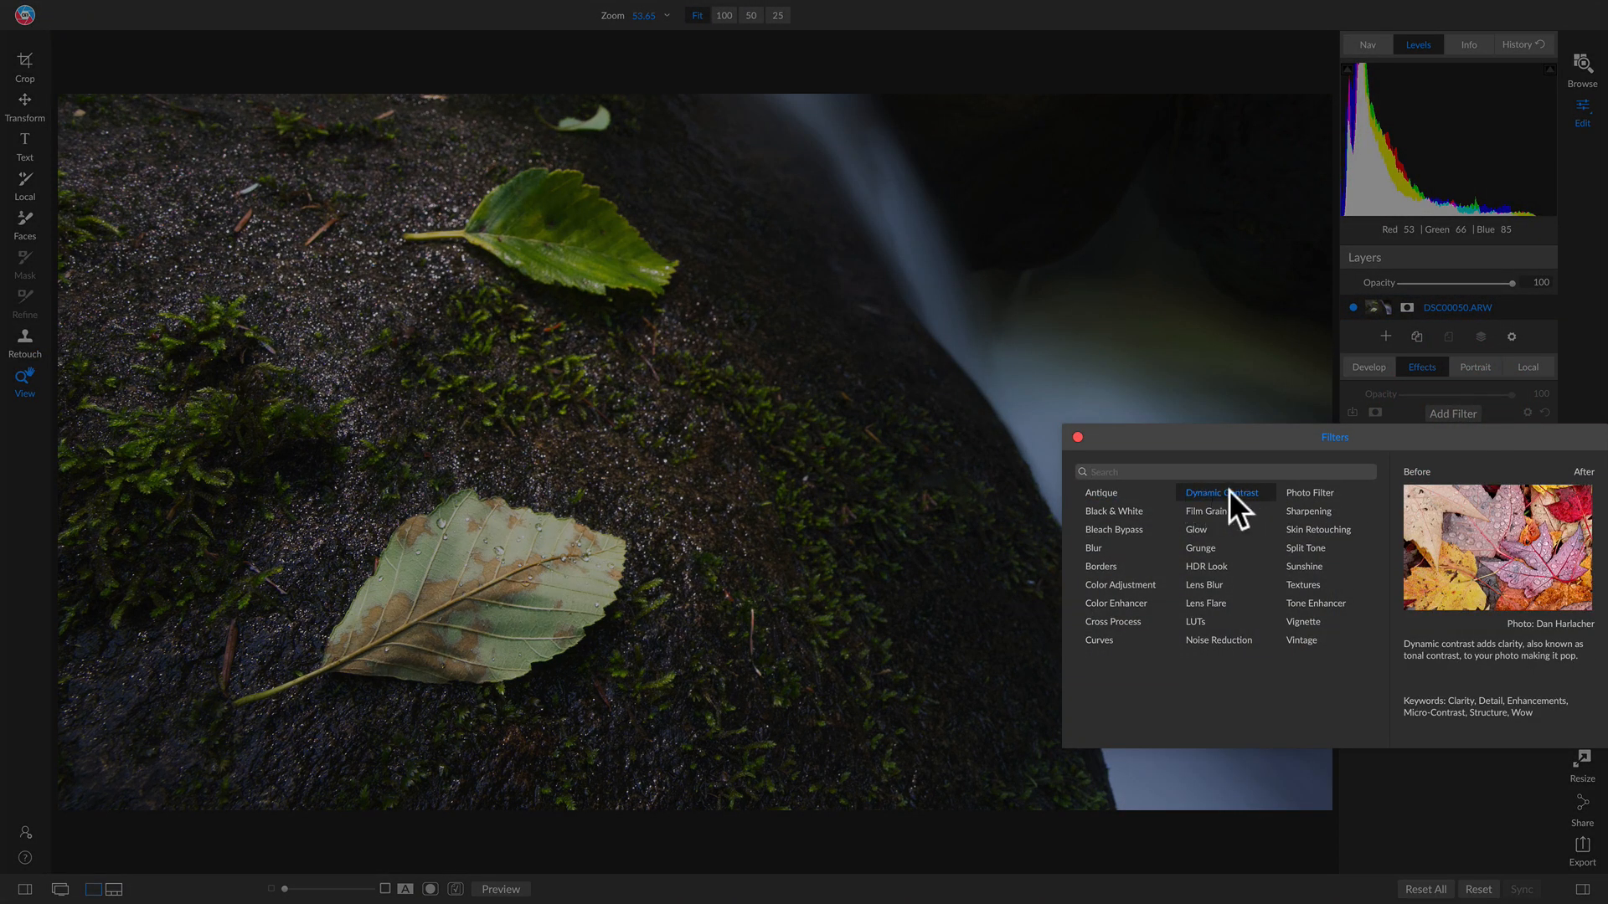
click(1229, 491)
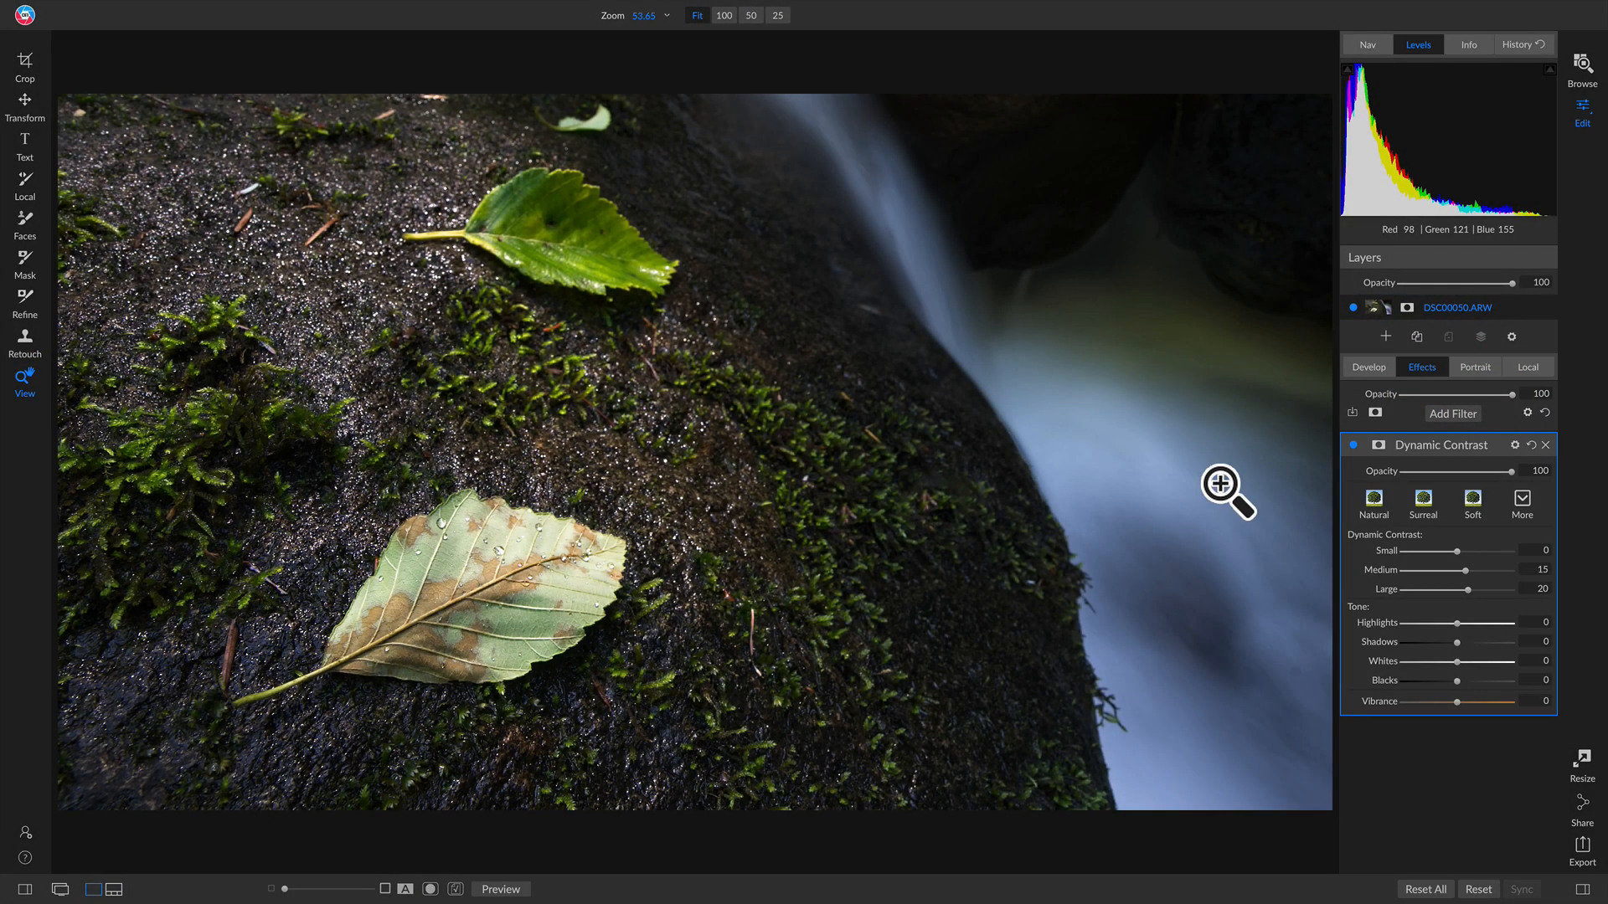
click(1352, 445)
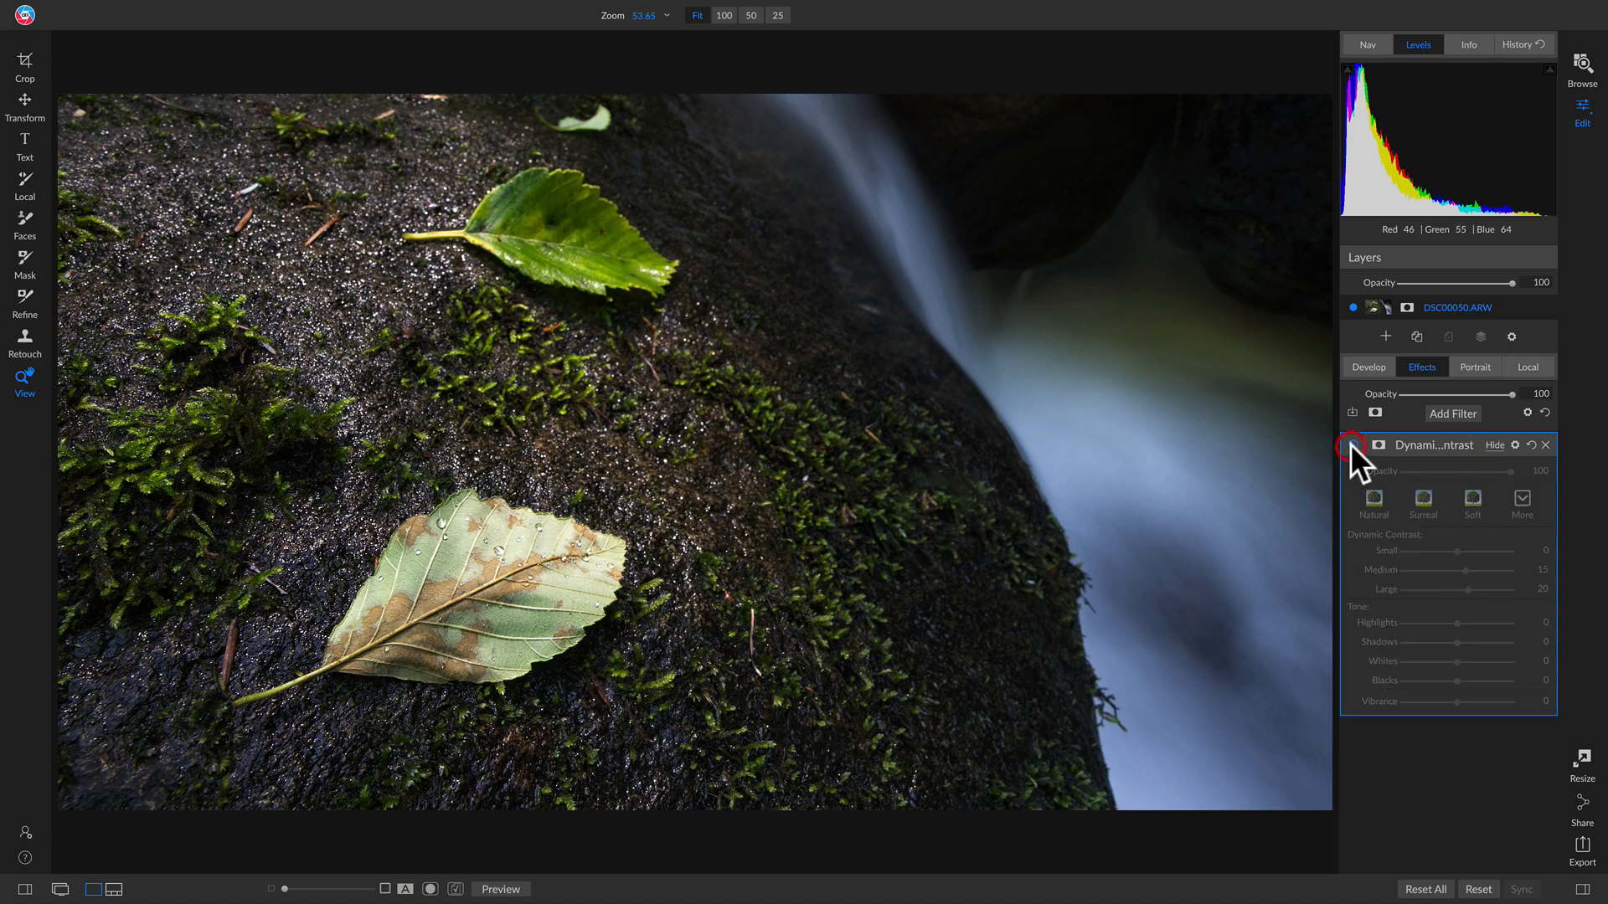
click(1352, 445)
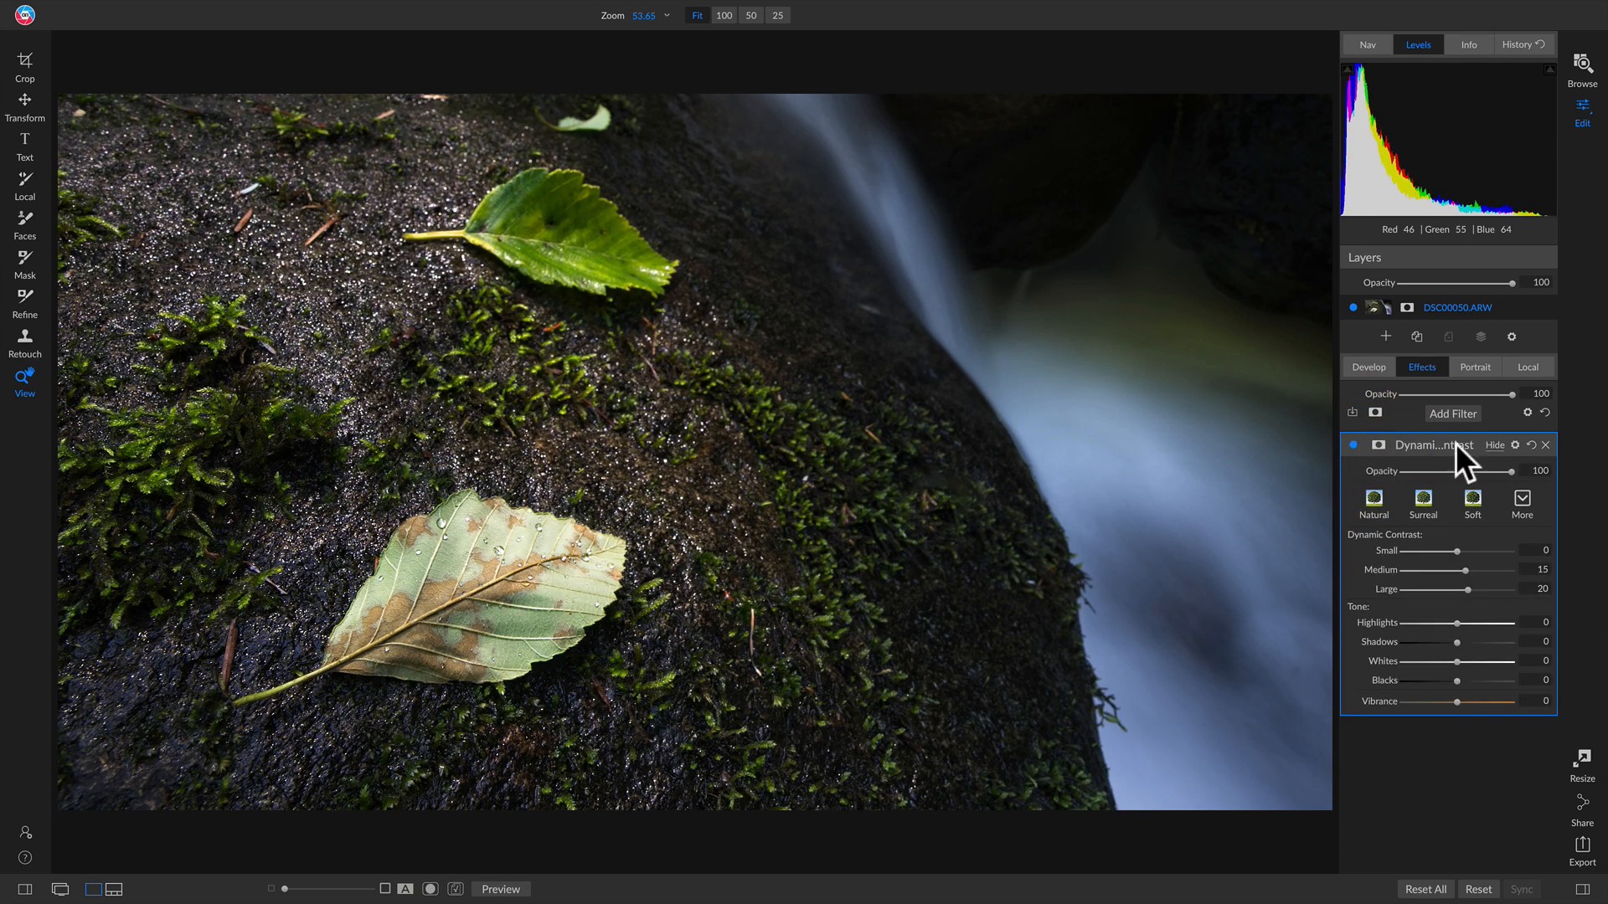
Step: Apply the Fave DC Dynamic Contrast style, lower Vibrance to 10, and compare with the filter off
click(1520, 500)
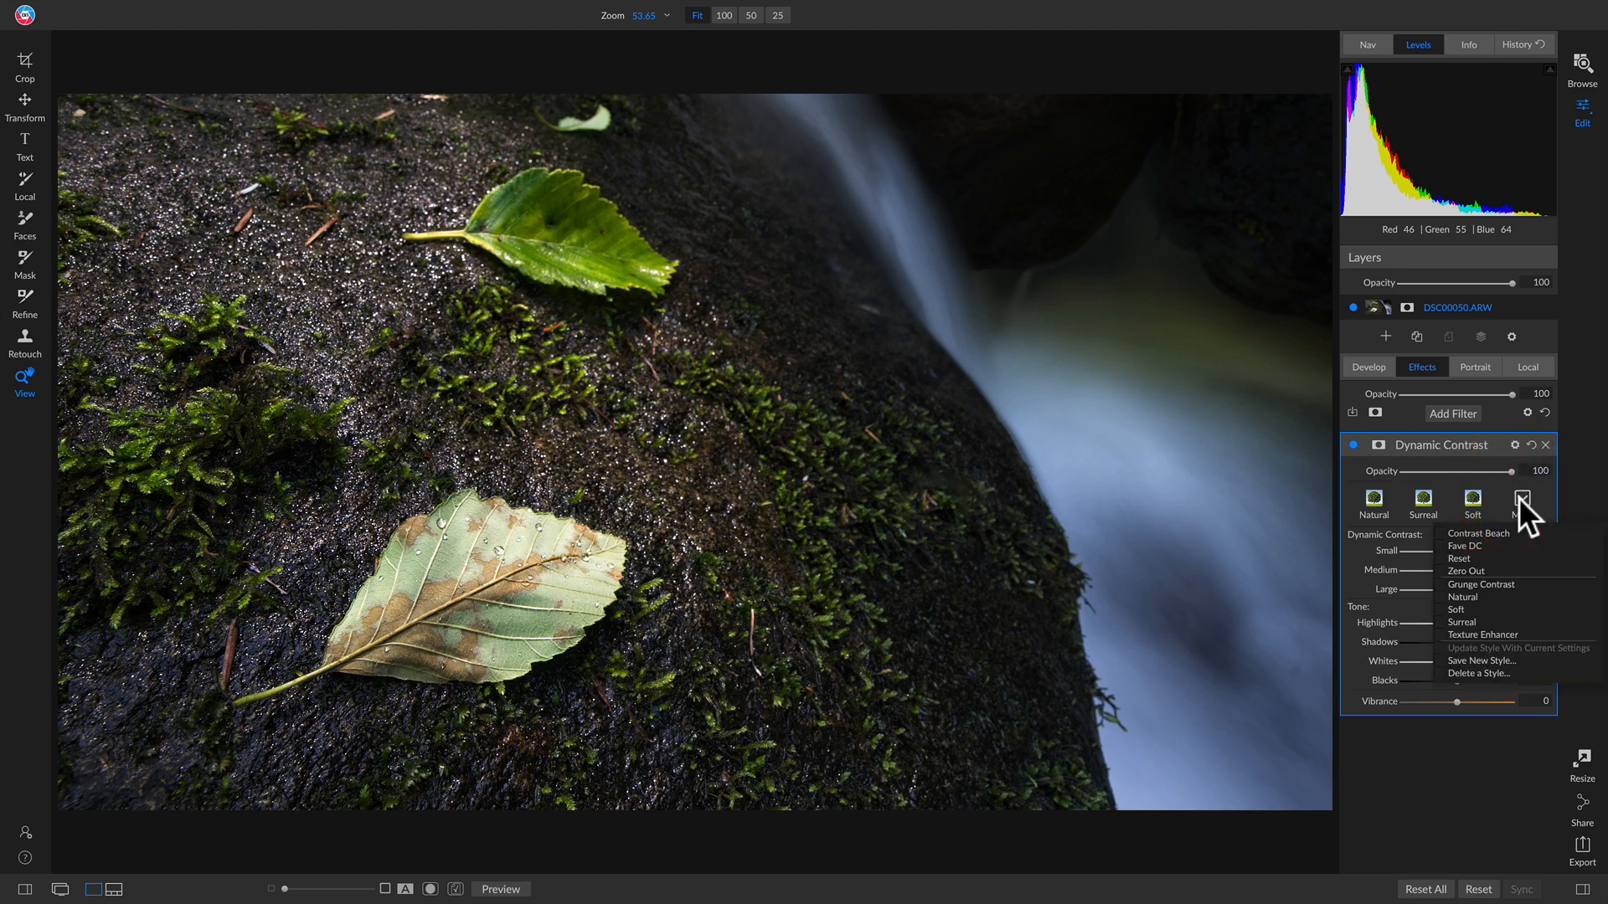
click(1476, 546)
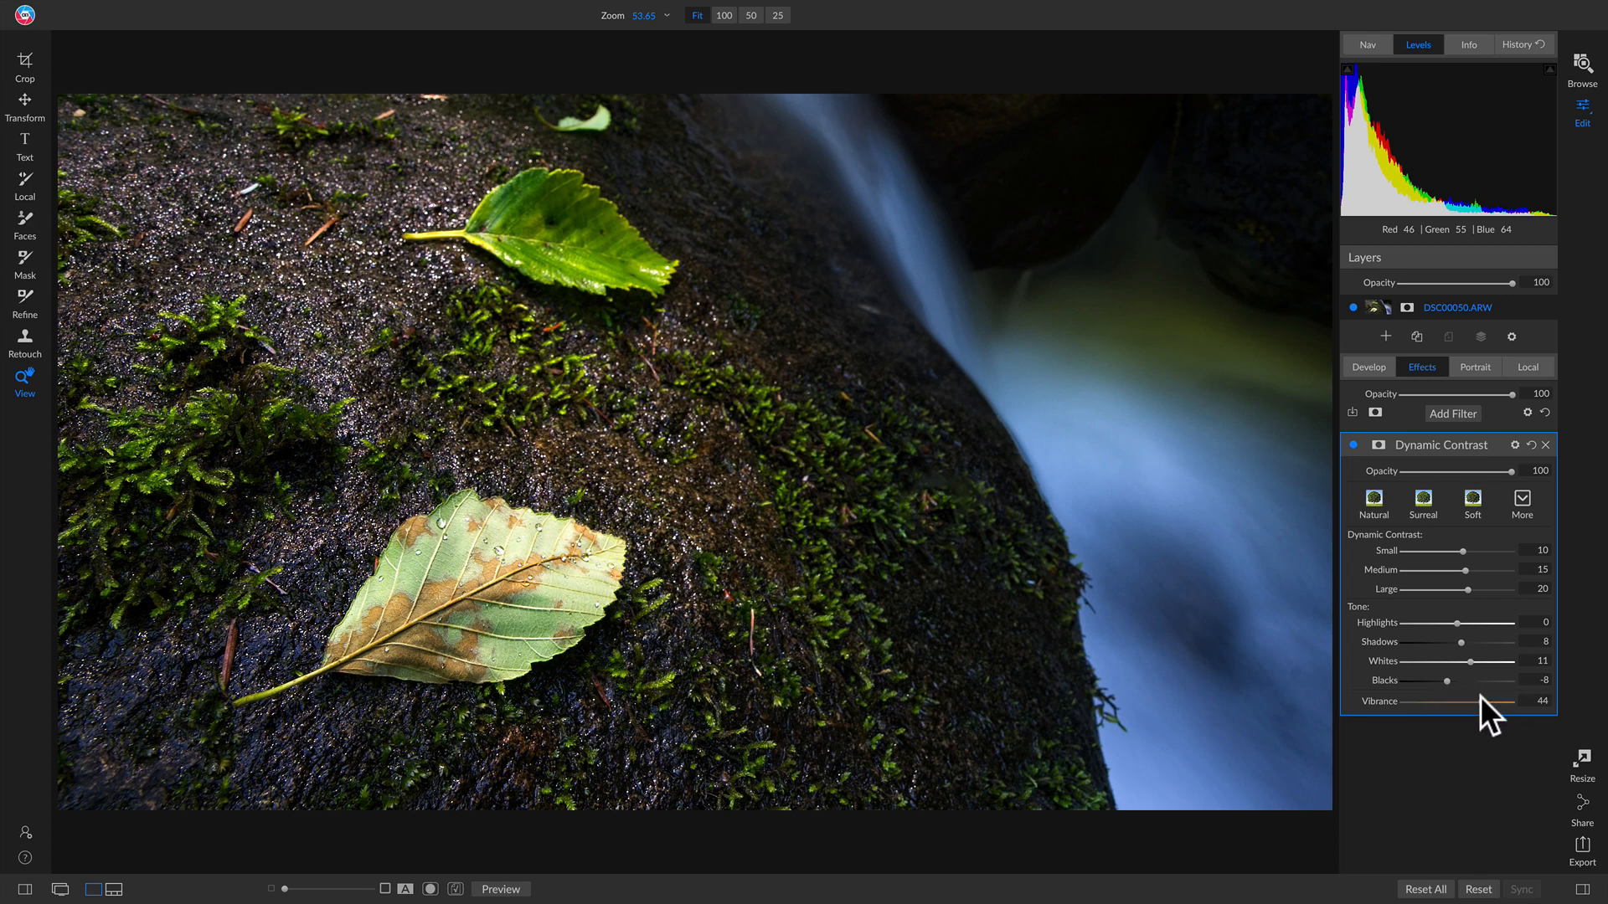
drag(1472, 705, 1461, 705)
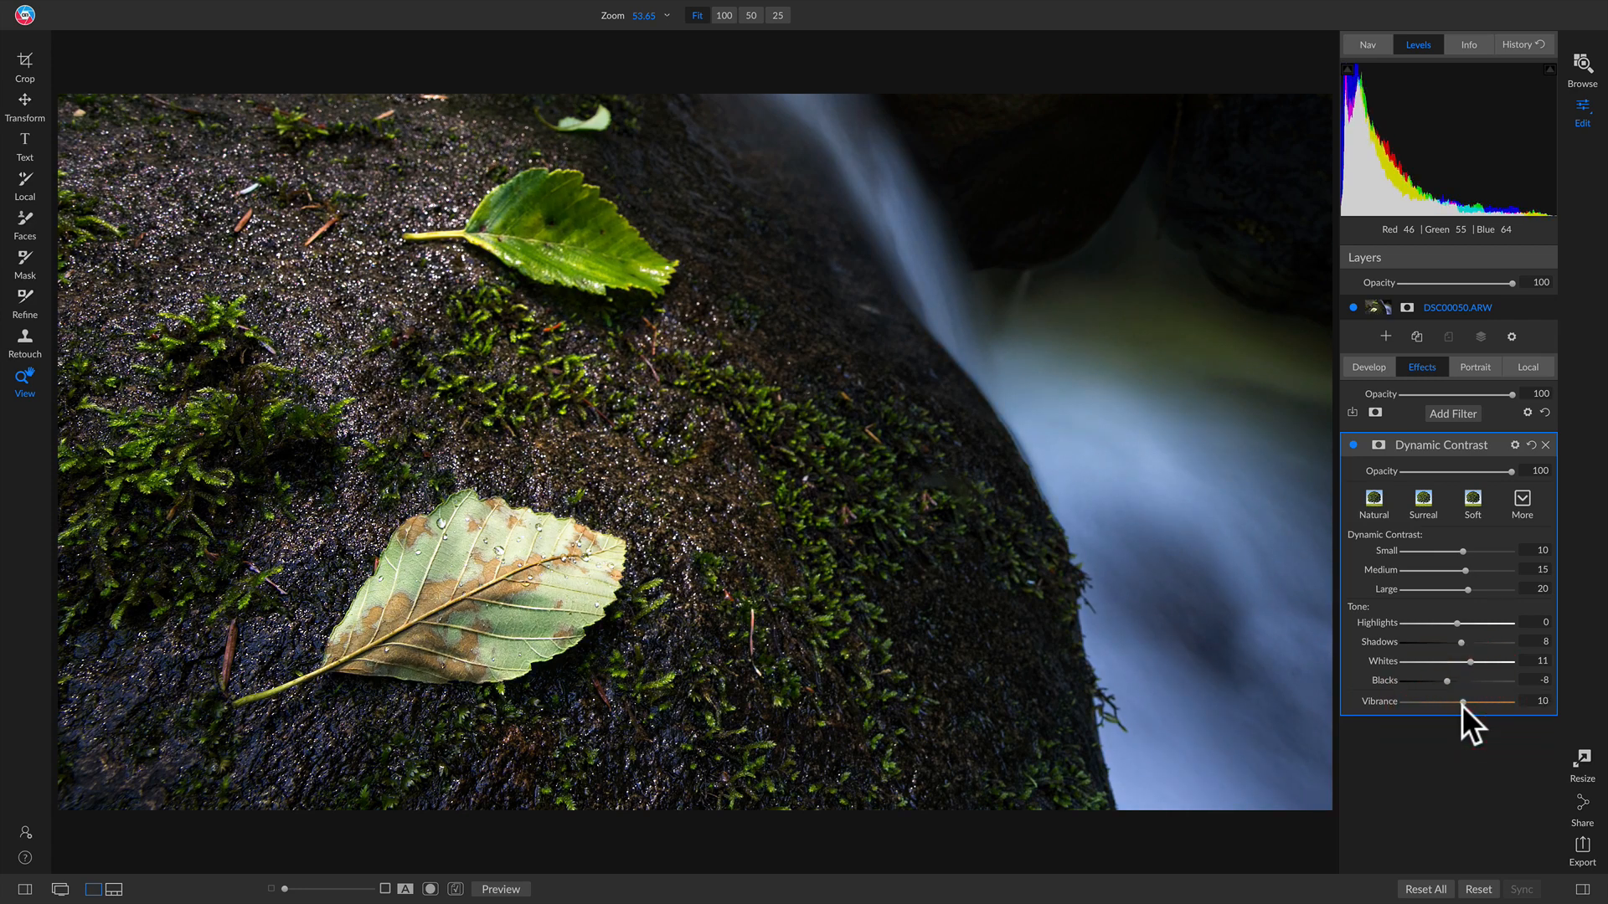
click(1352, 446)
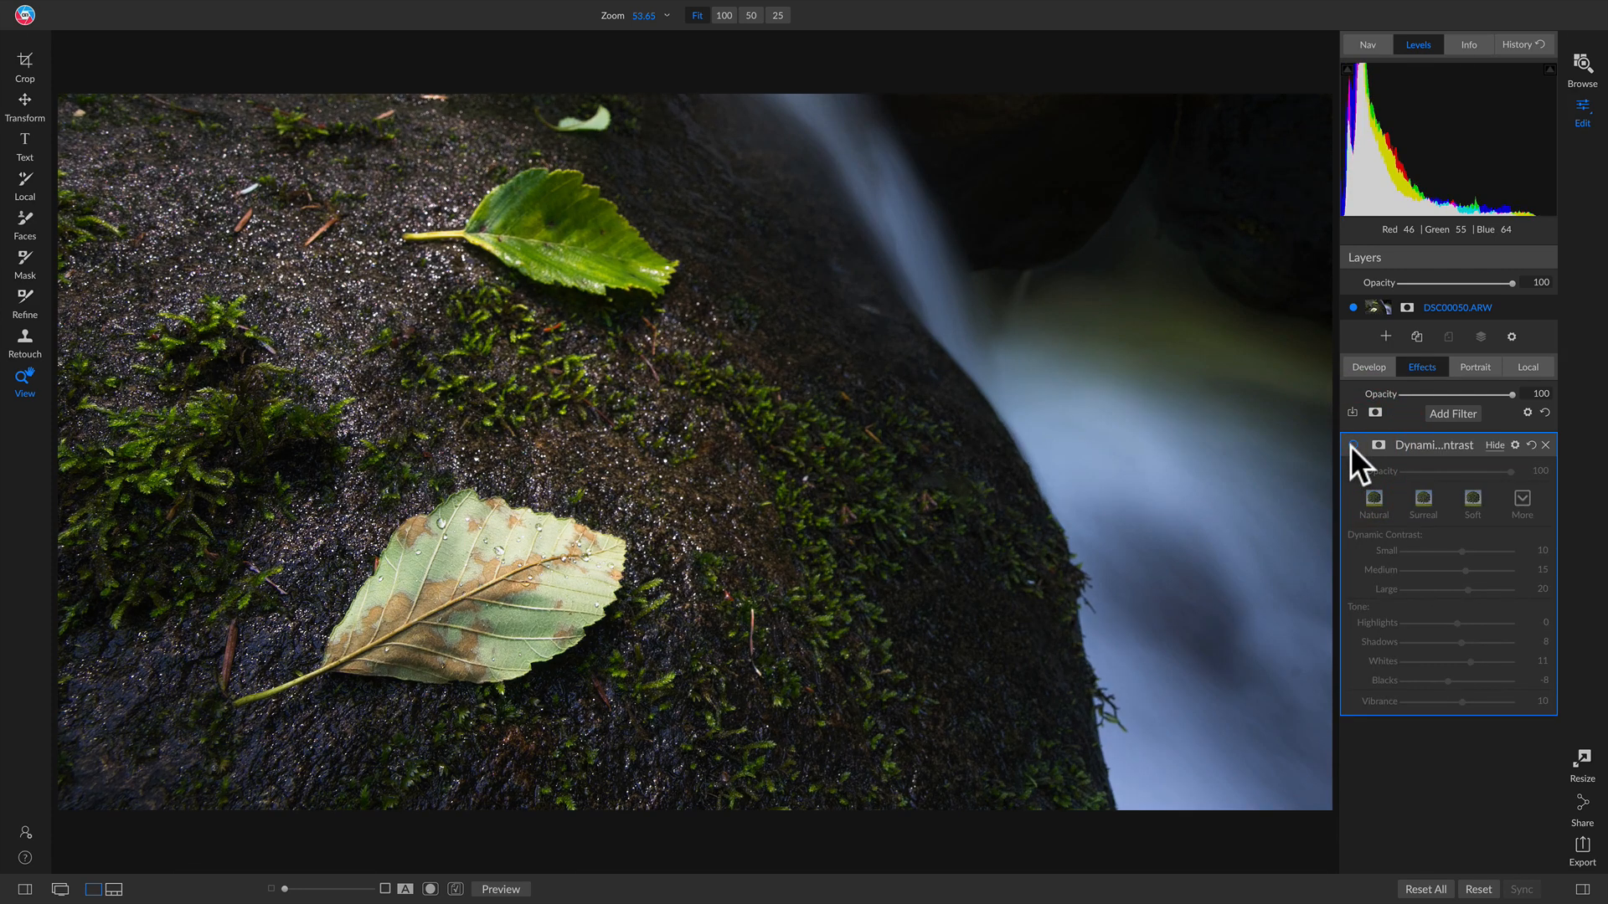
click(1352, 446)
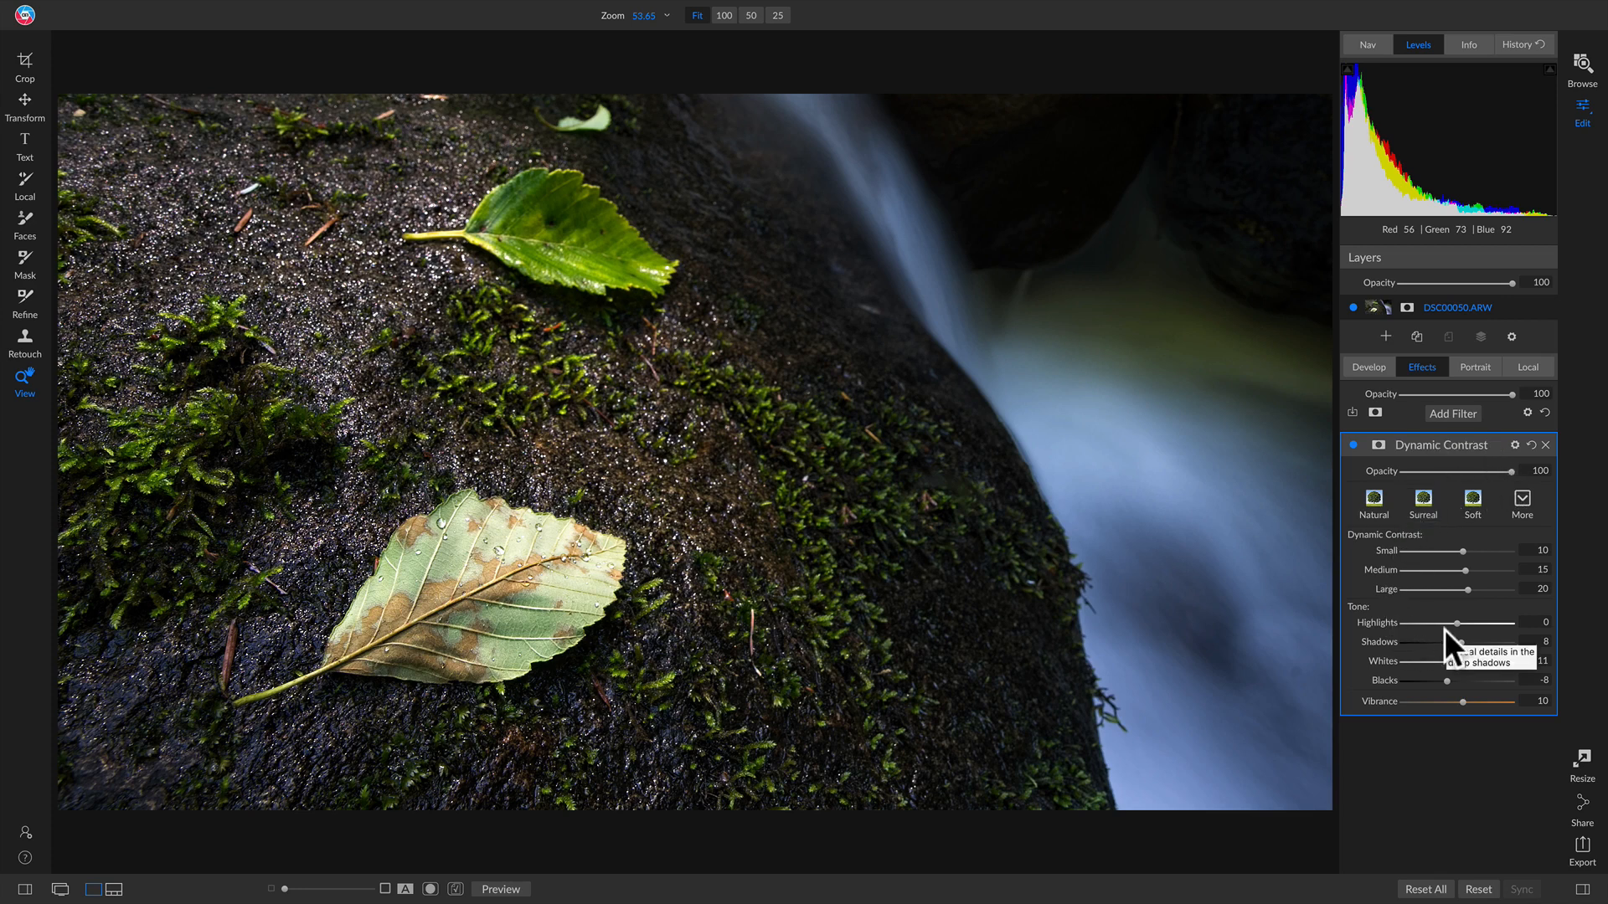
click(1520, 500)
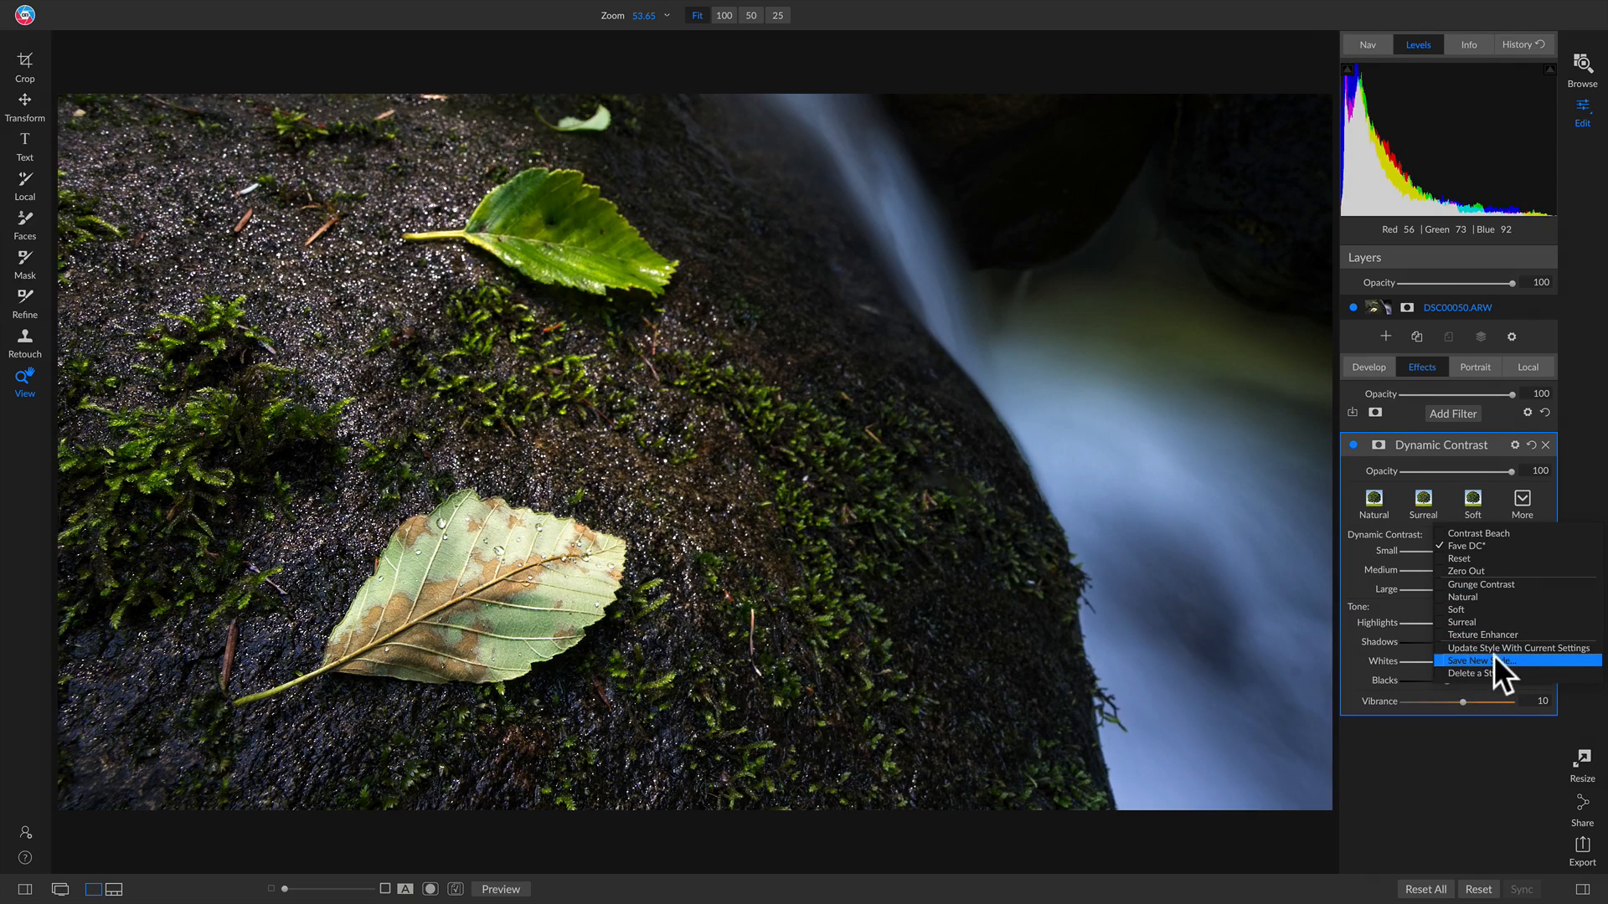
click(1486, 658)
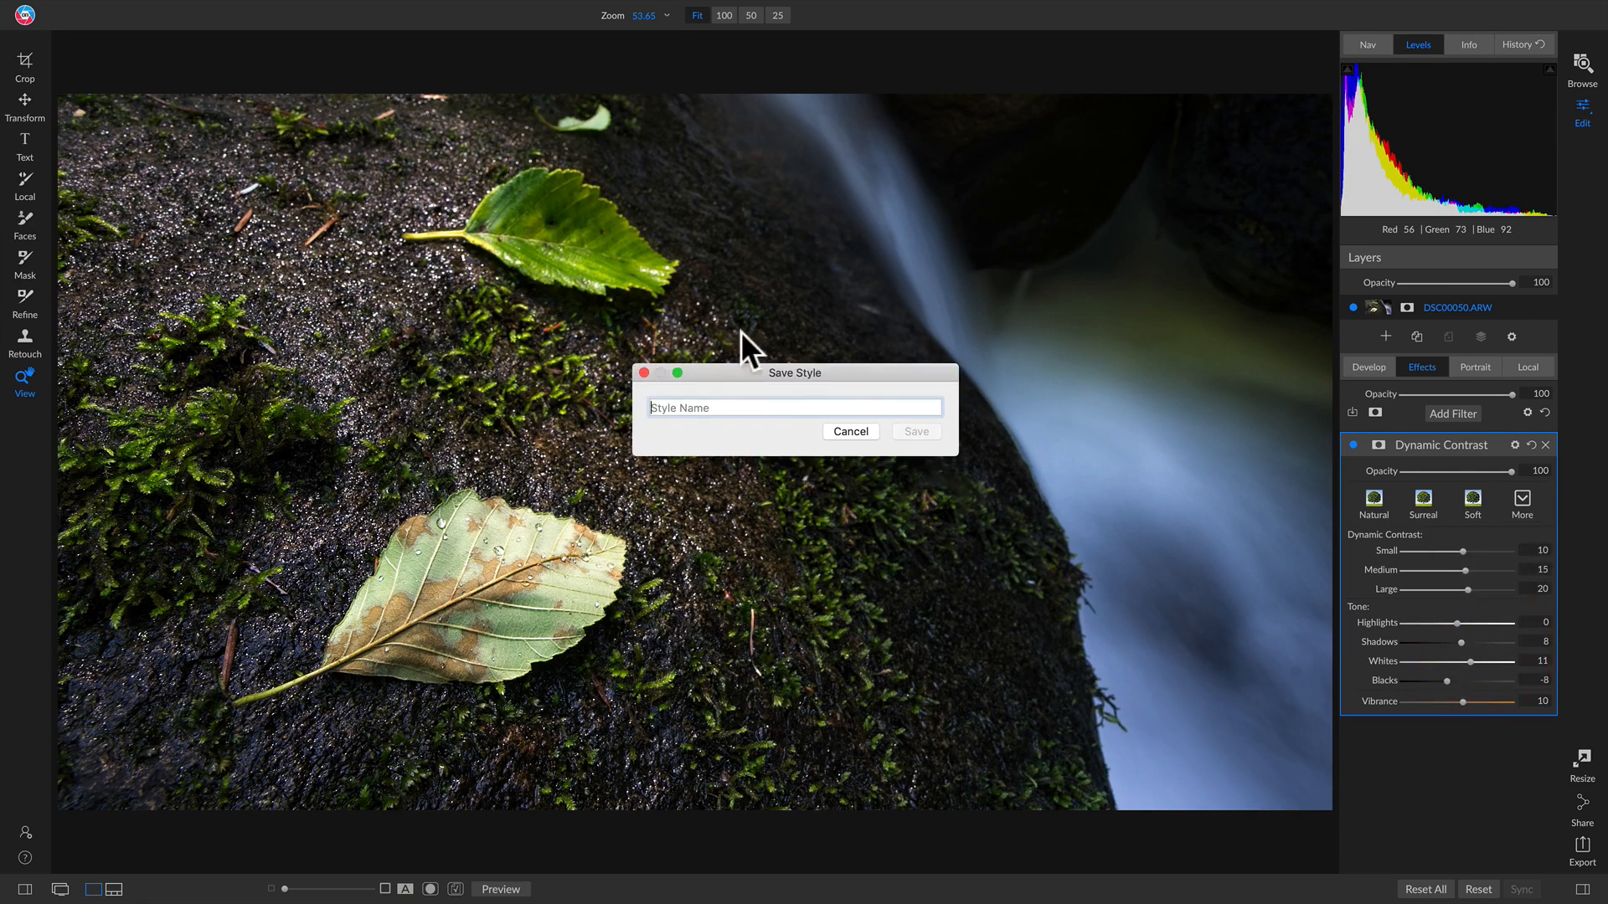
click(642, 372)
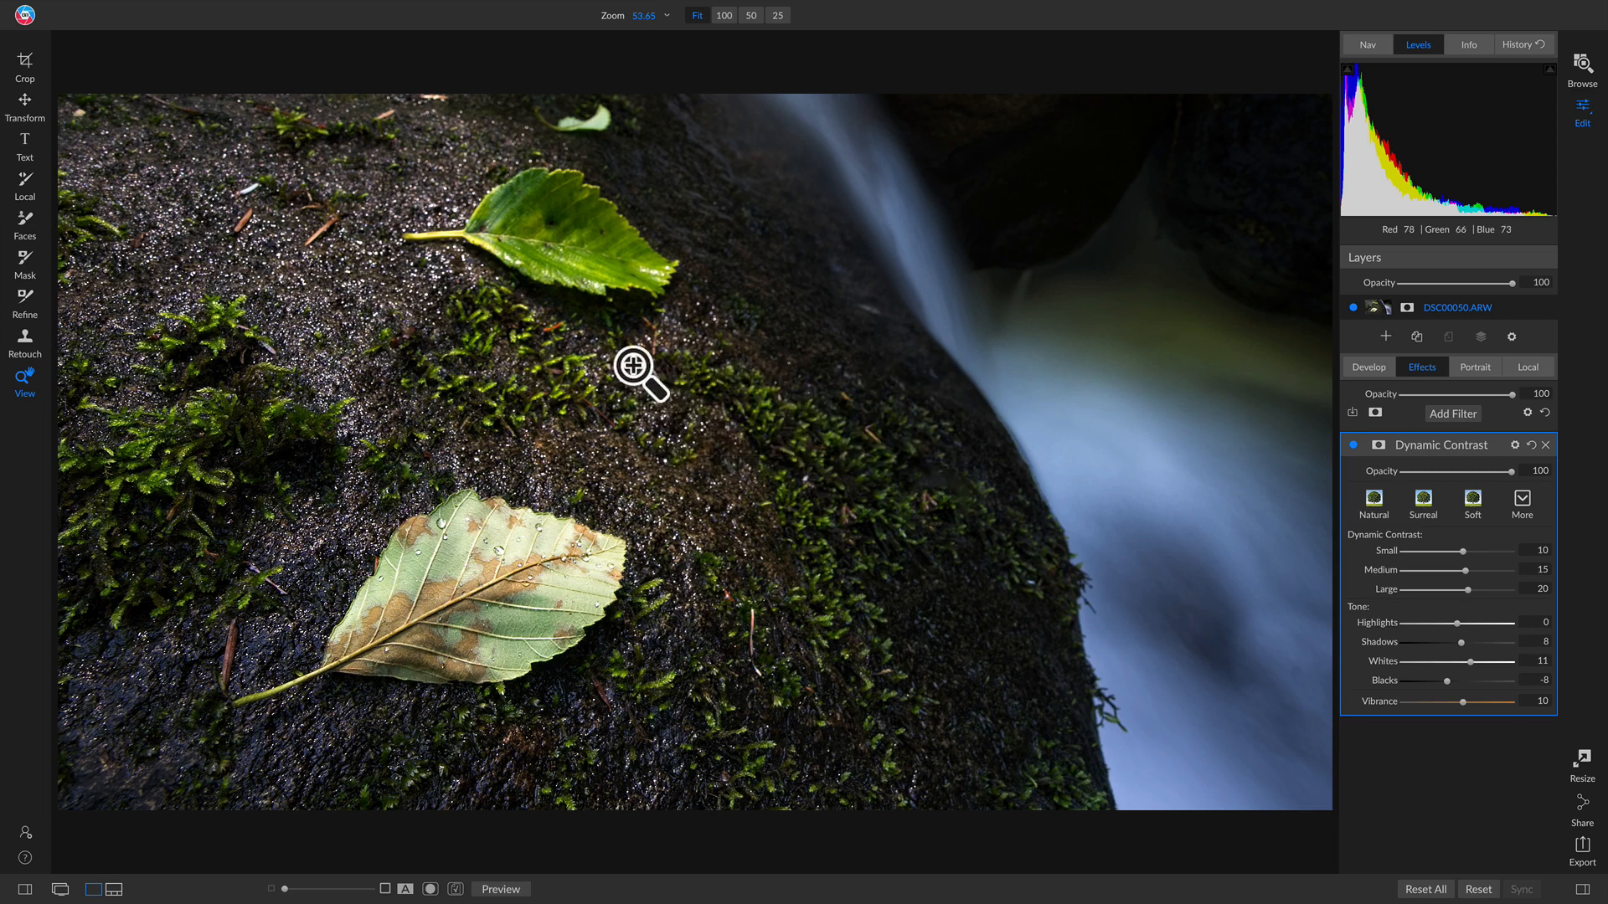
click(1351, 444)
click(1351, 445)
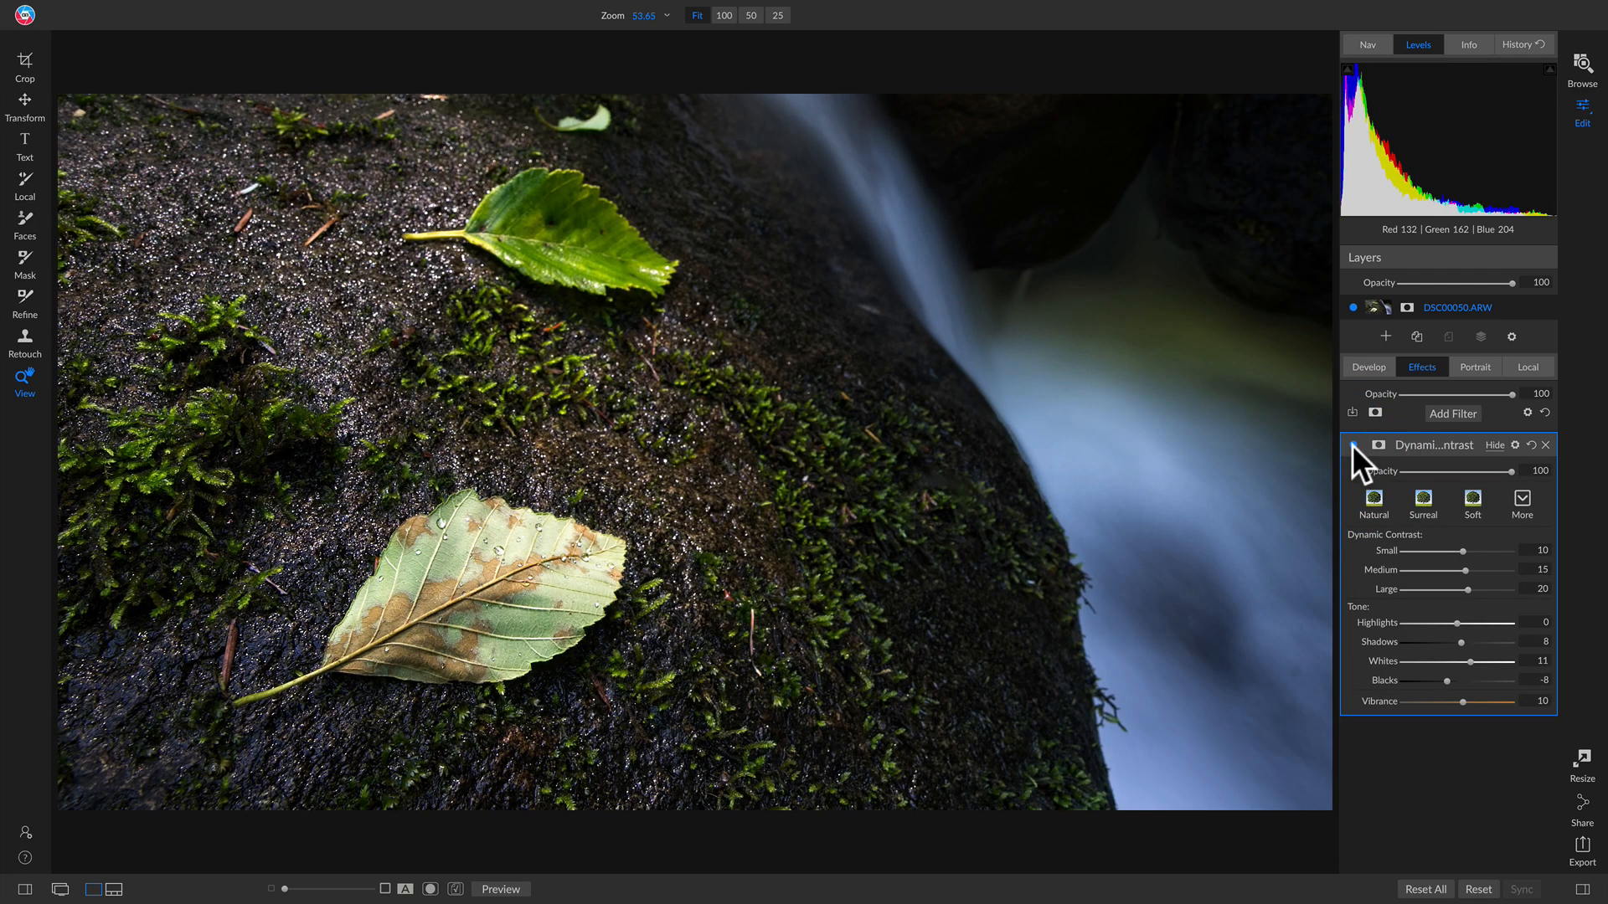
click(913, 239)
drag(915, 241, 865, 387)
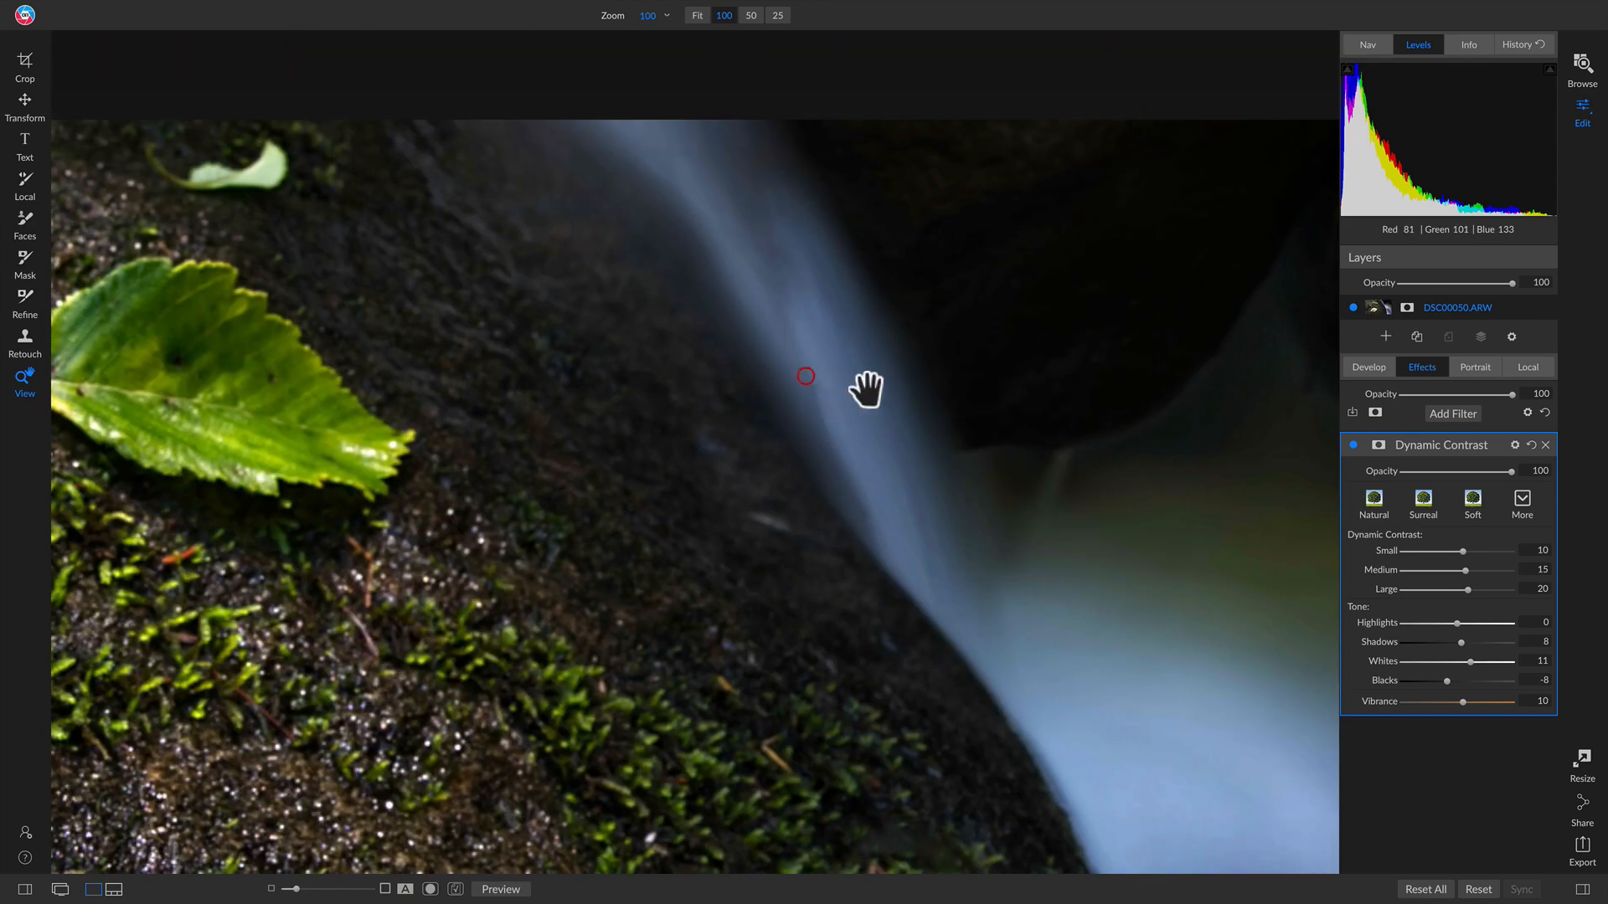
click(1353, 445)
click(1353, 445)
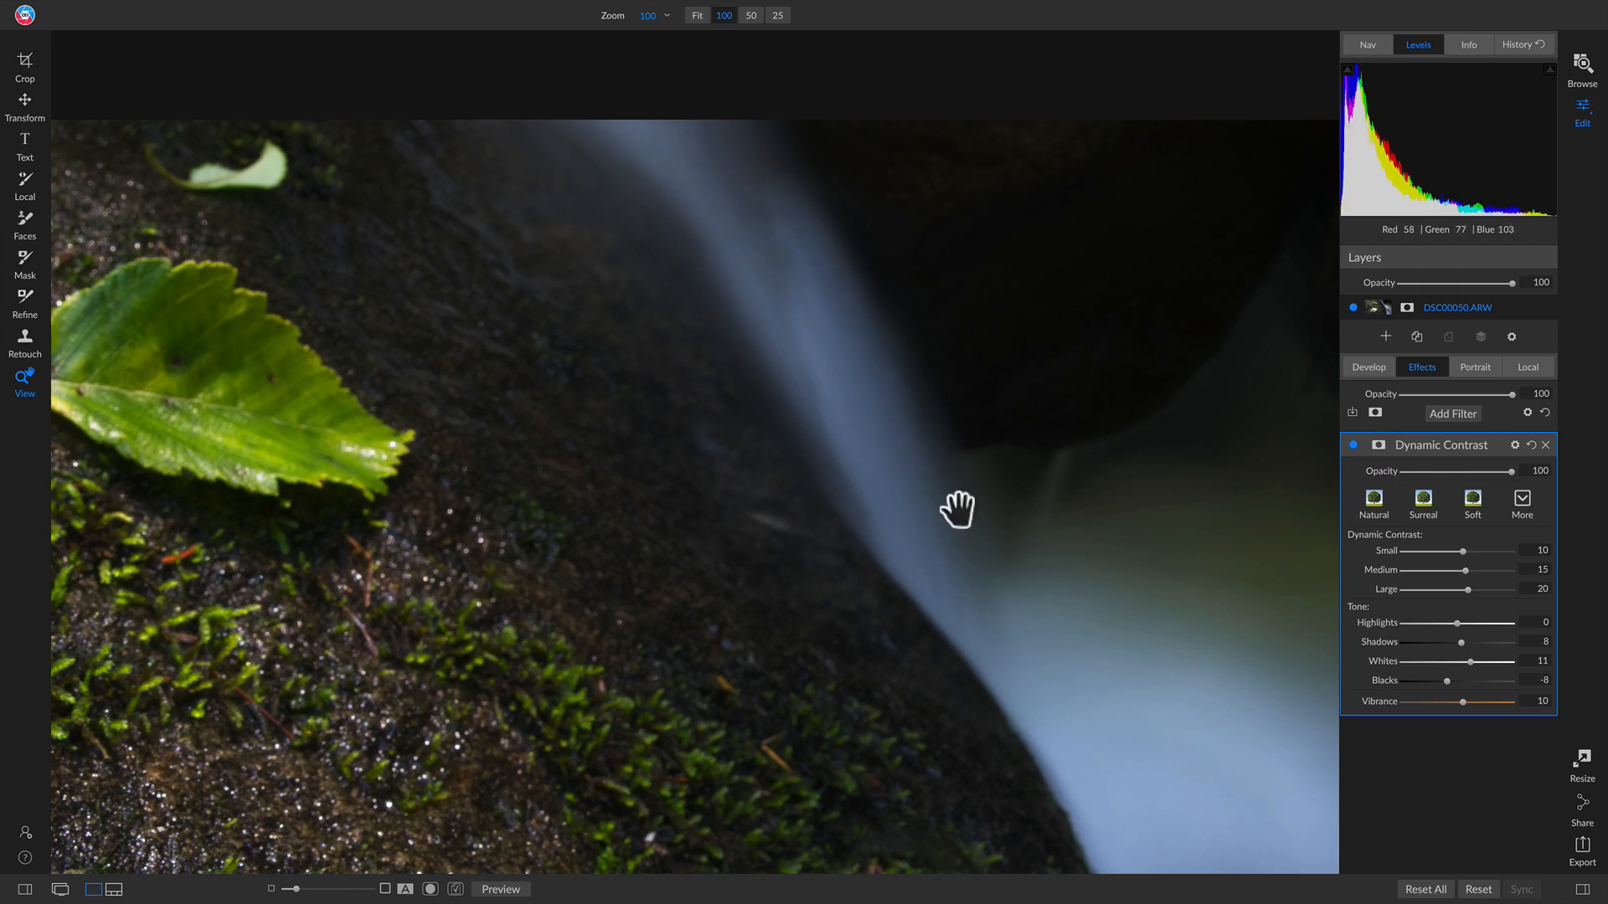
key(ctrl+0)
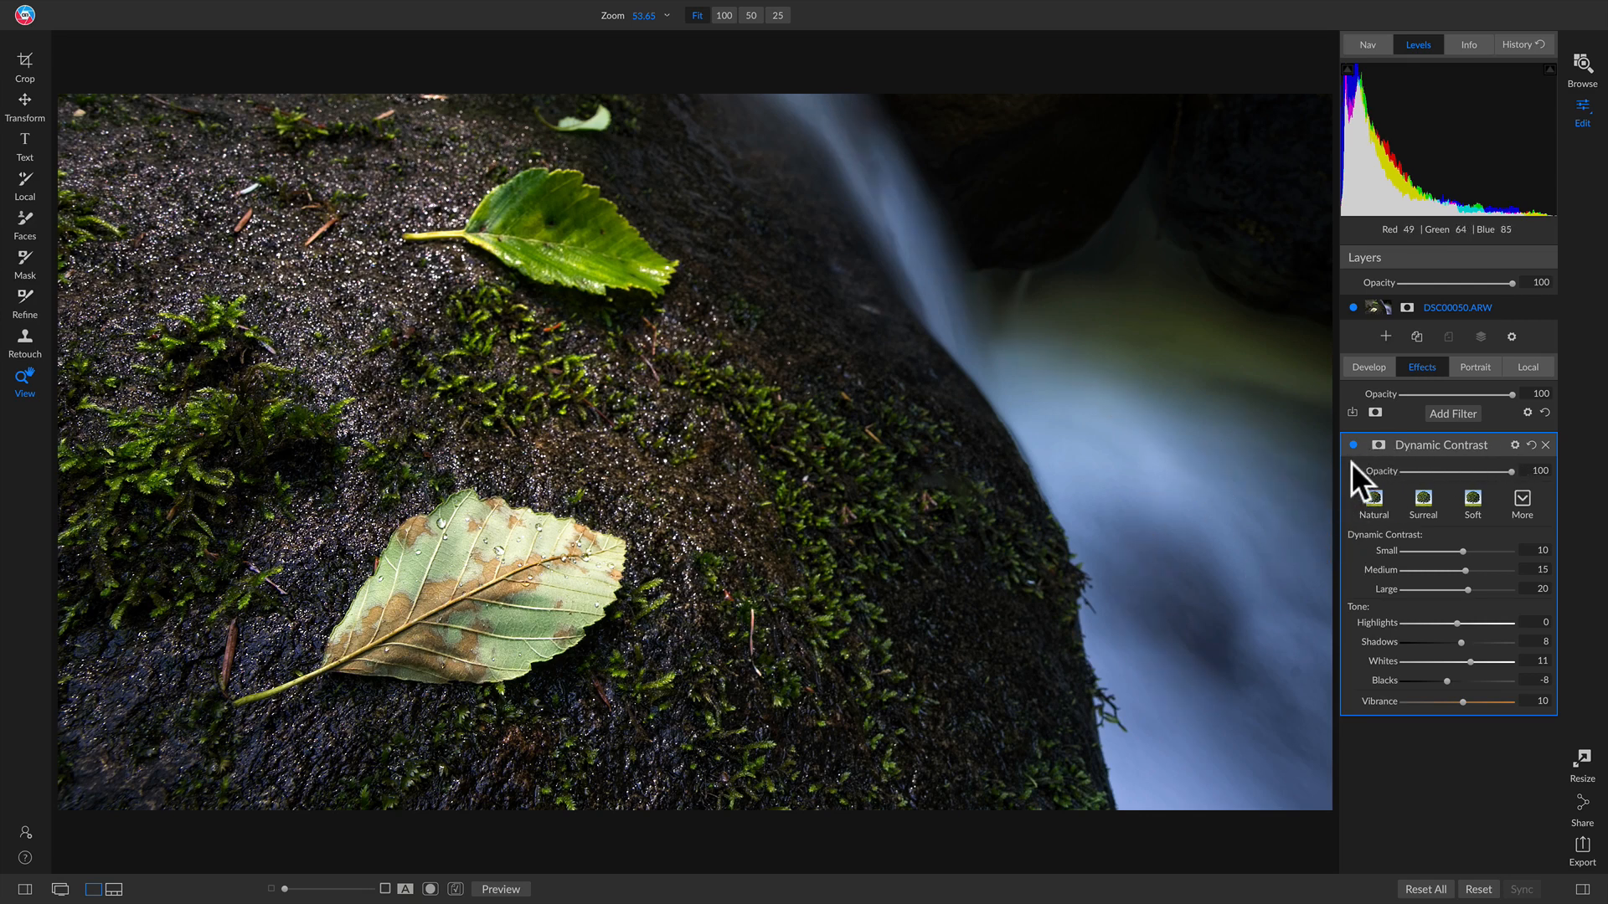
Step: Give Dynamic Contrast a Color Range mask sampled from the waterfall's blue
click(1377, 445)
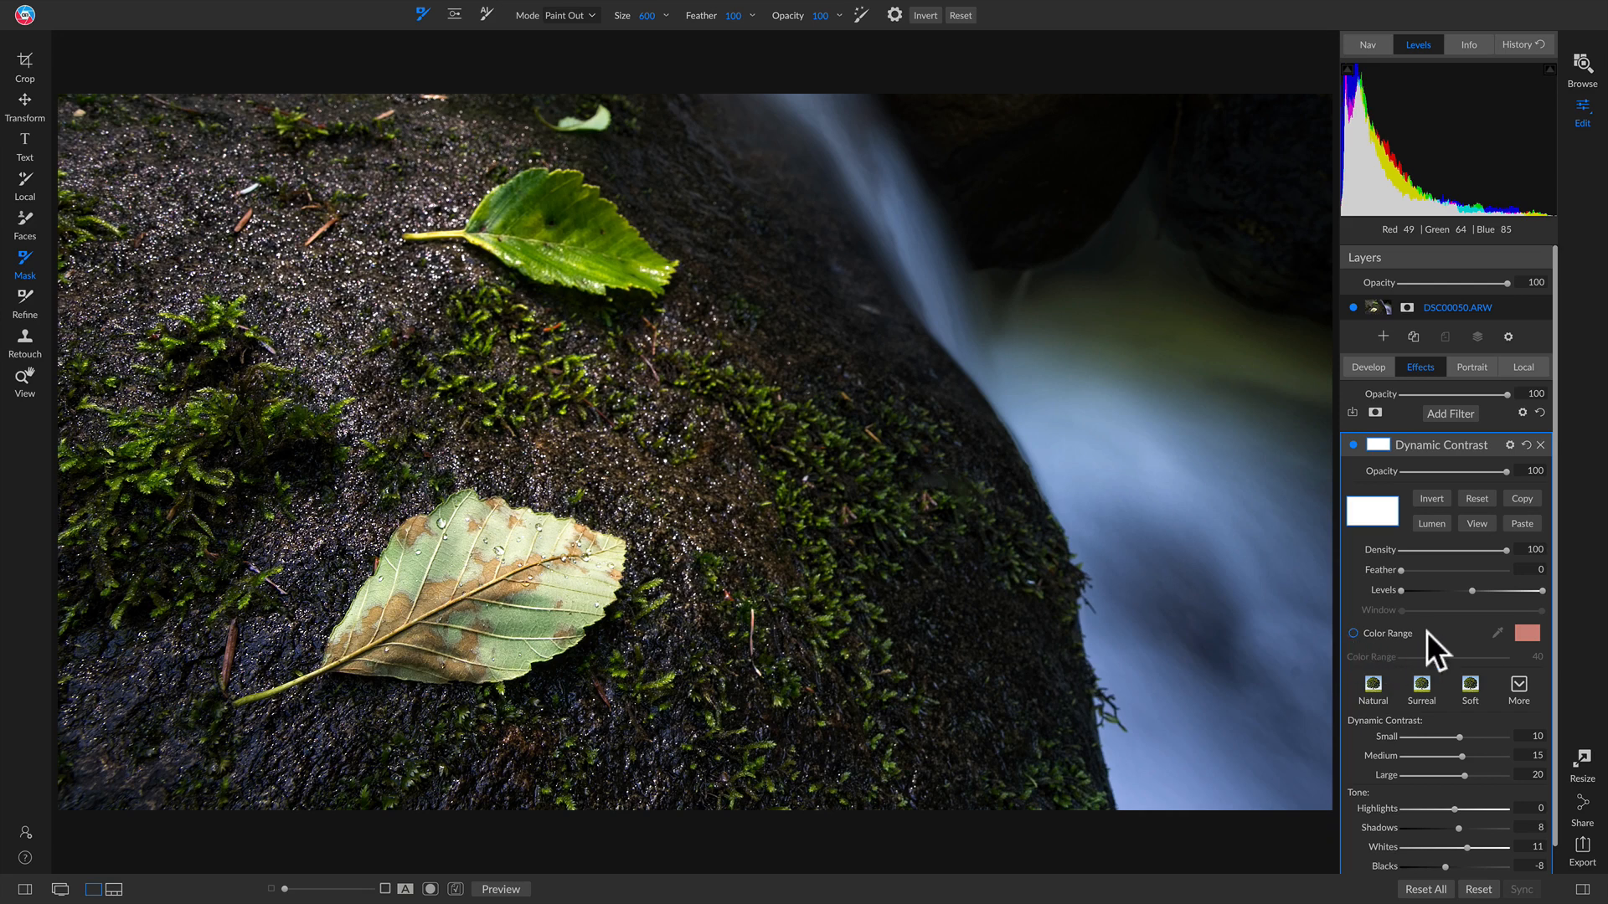
click(1380, 634)
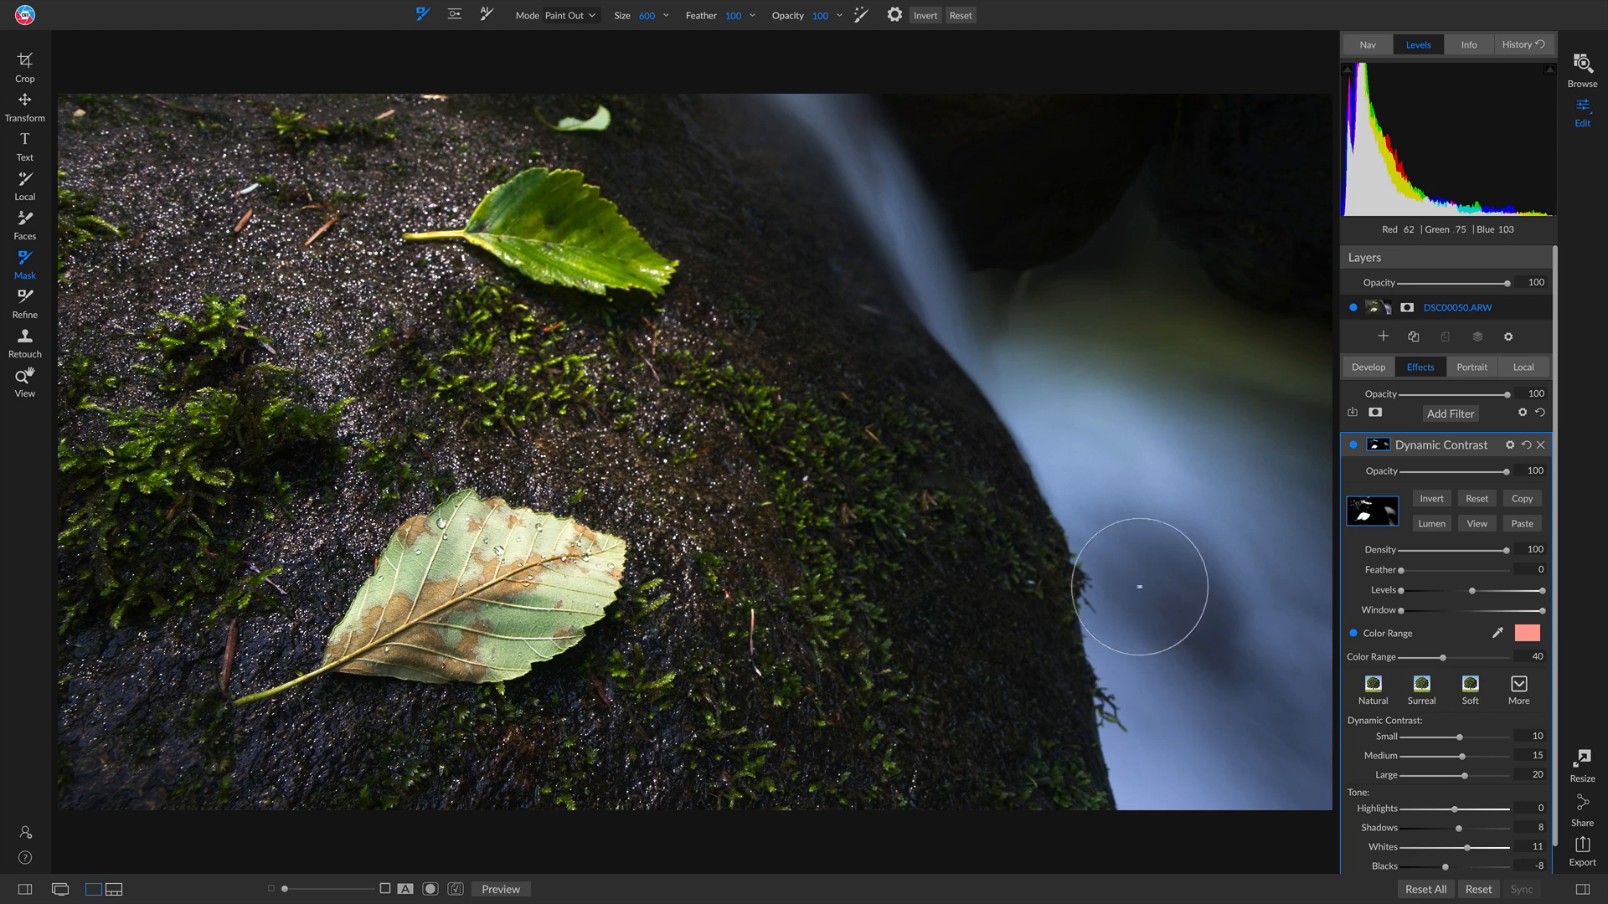
click(1475, 522)
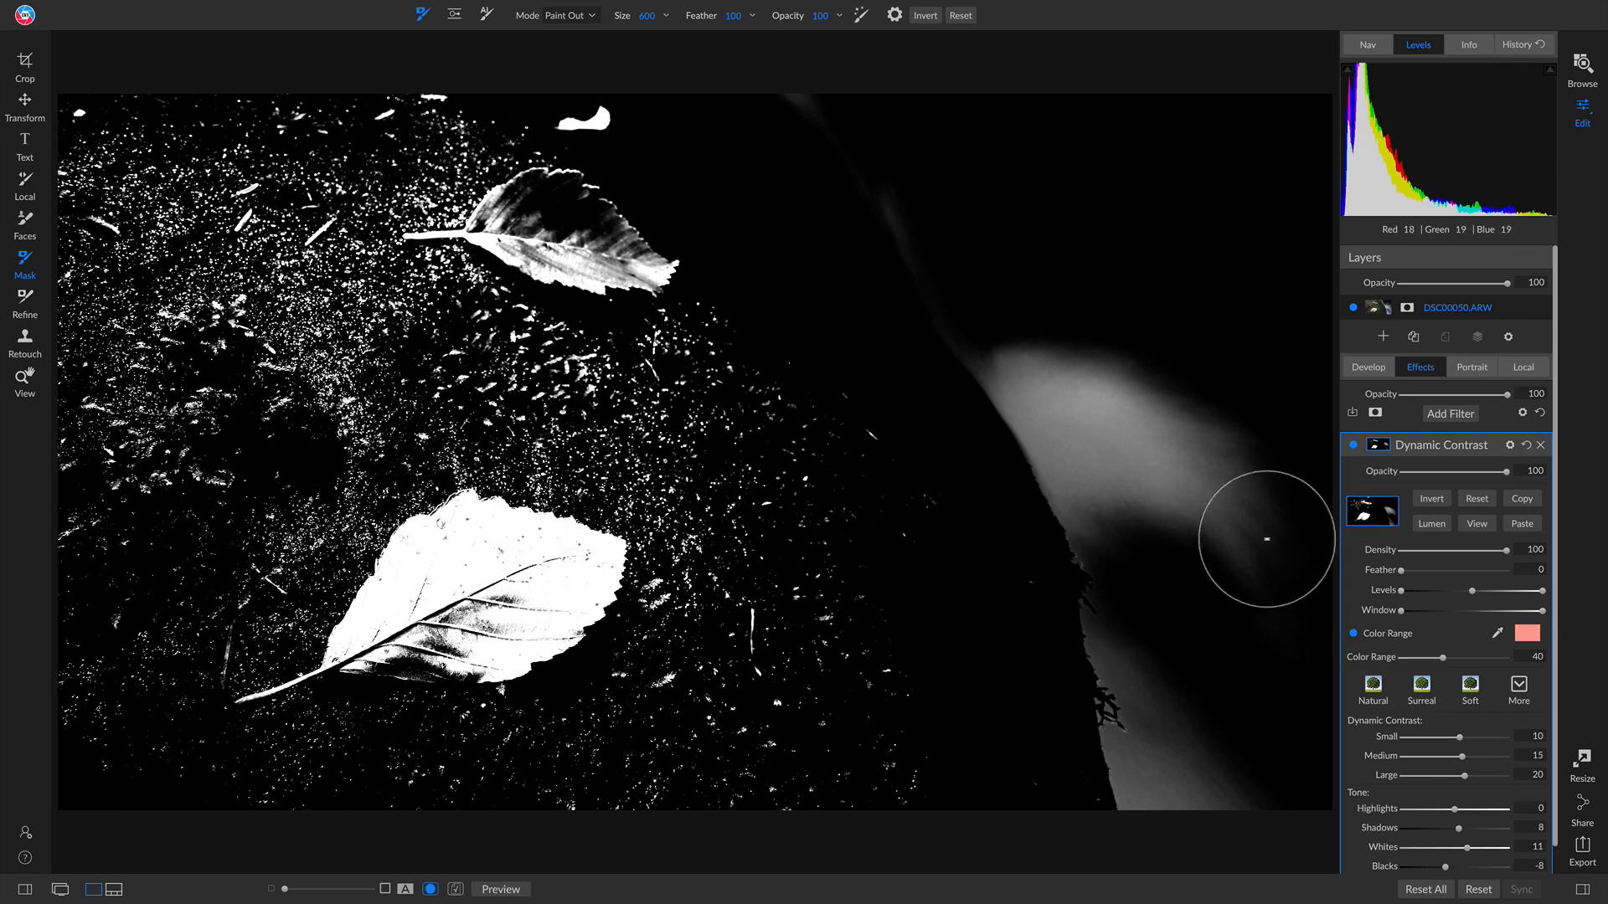
click(1485, 525)
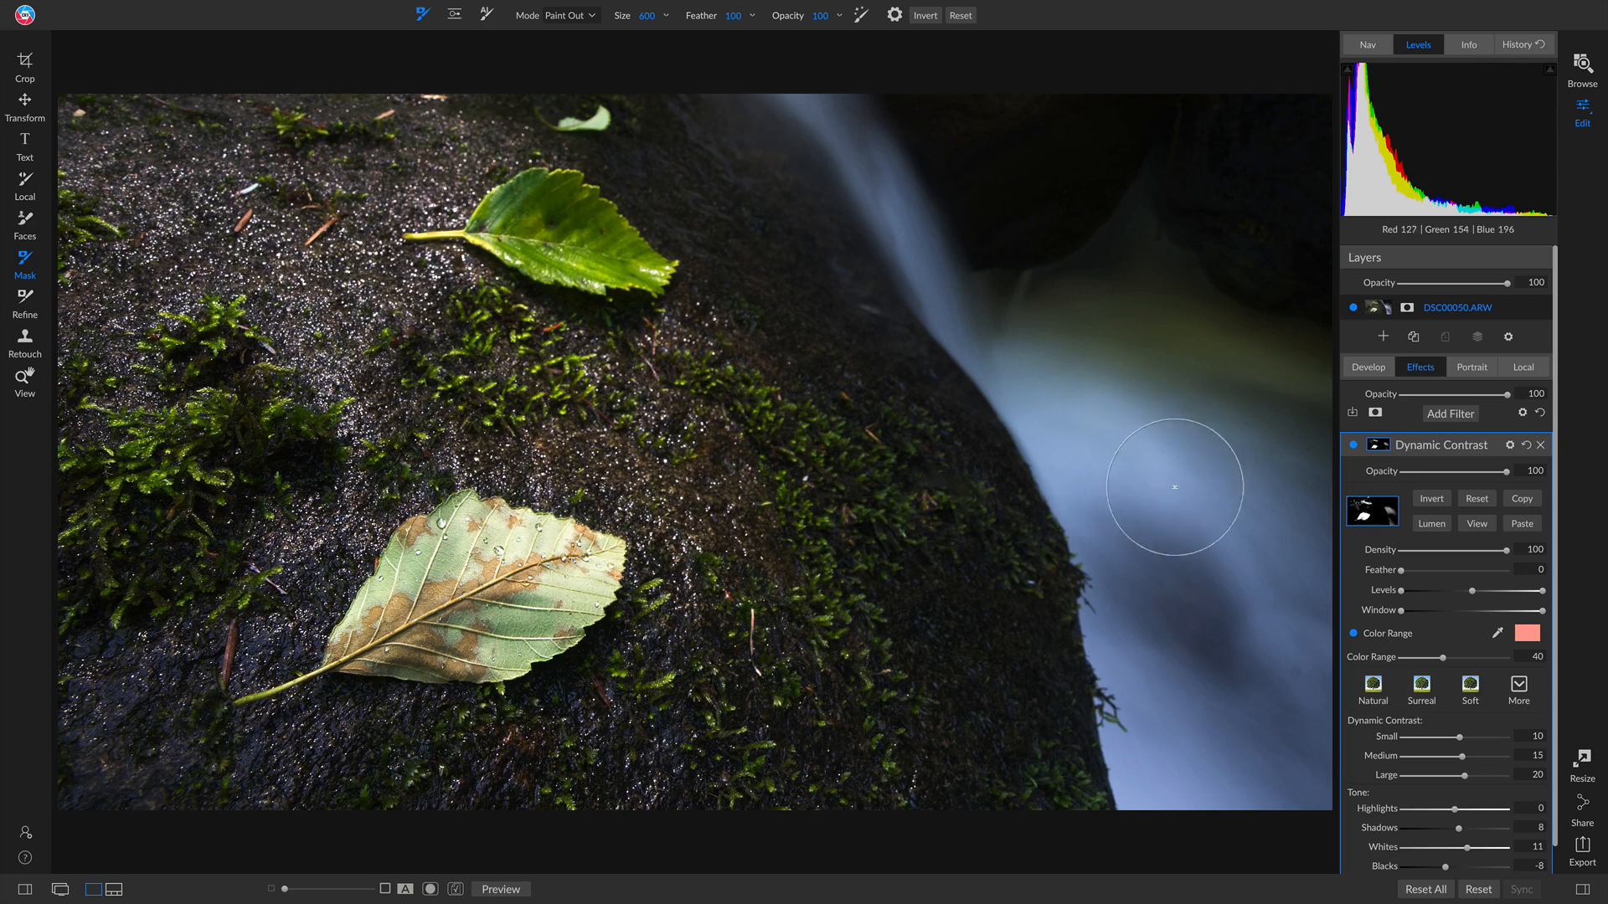
click(1498, 632)
click(1150, 510)
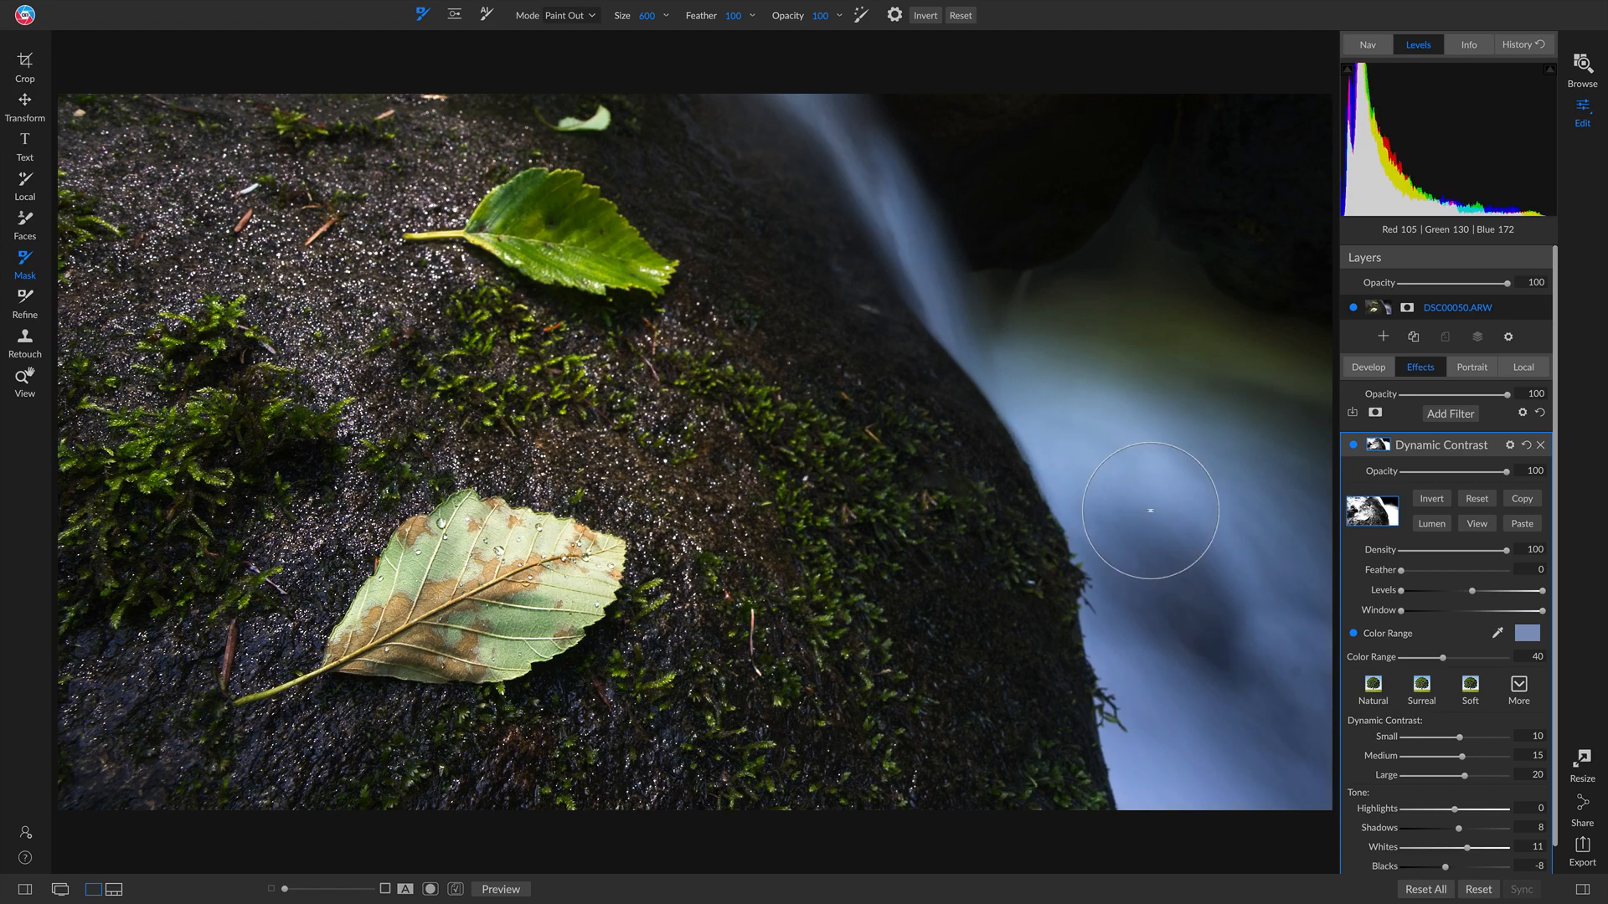
click(1474, 523)
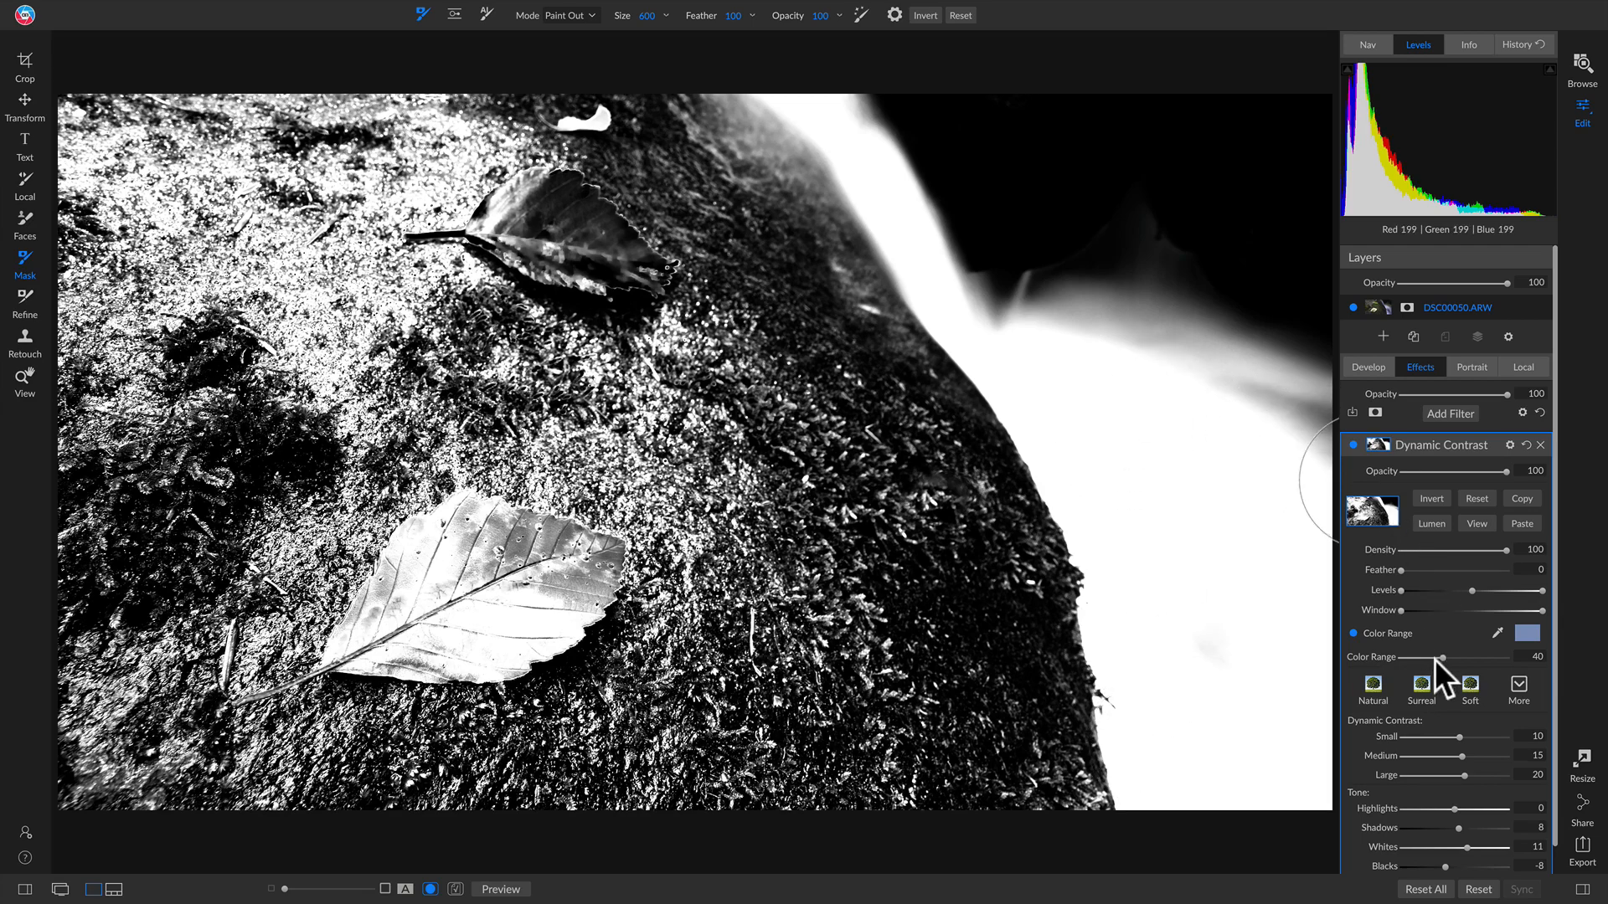
Step: Lower Color Range to 34 and paint the mask out over the rock and leaves
drag(1444, 656, 1434, 660)
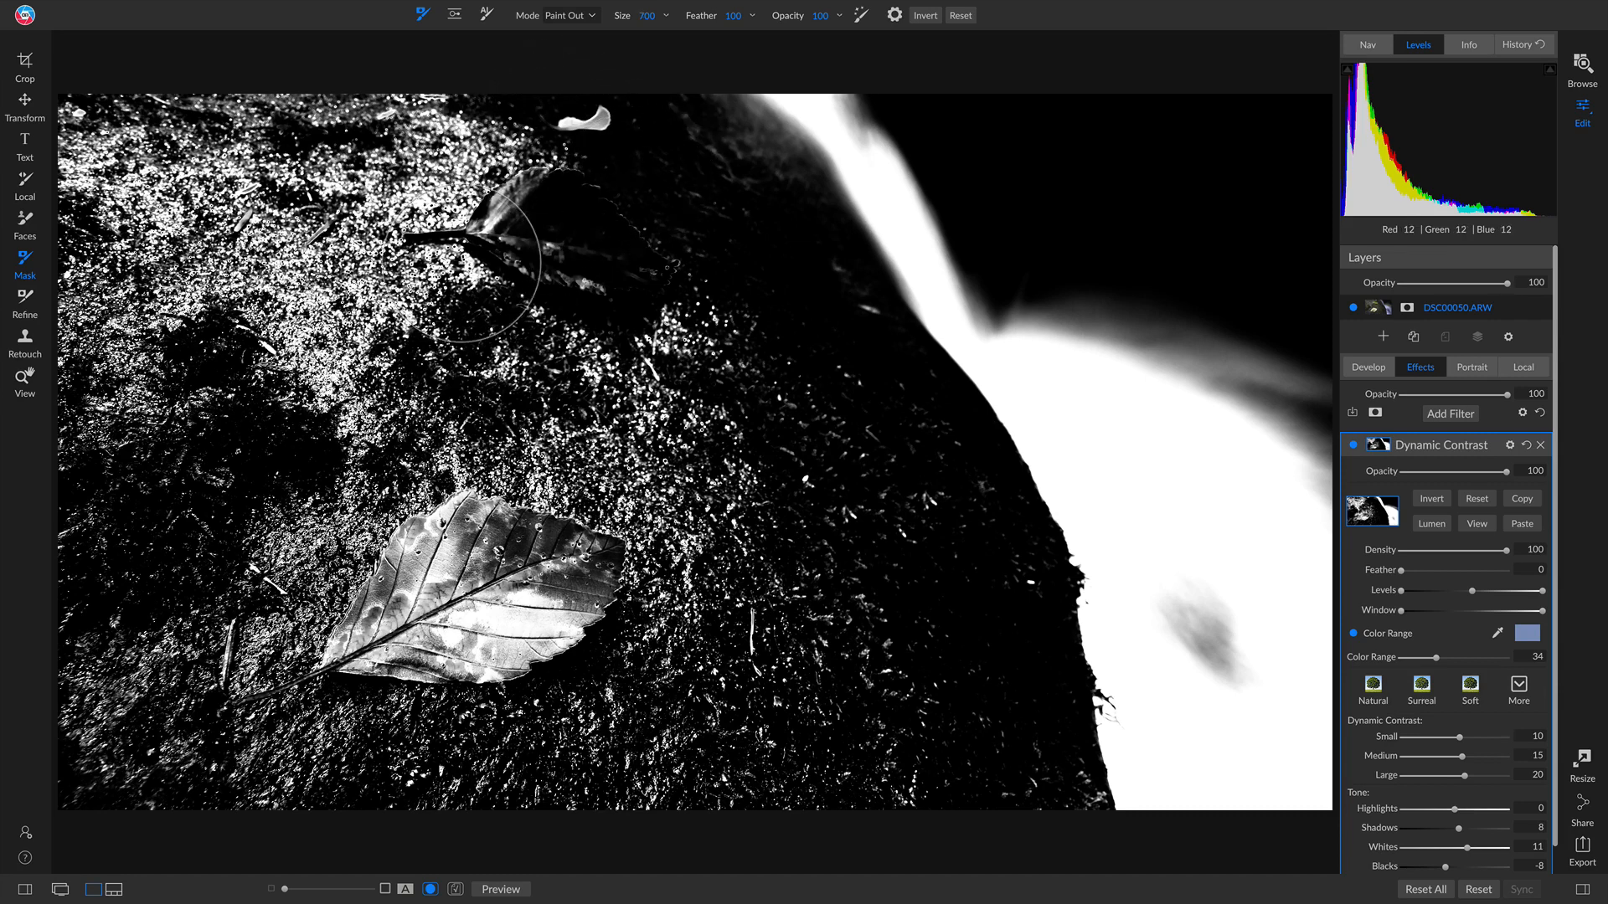
scroll(460, 262, up, 8)
scroll(546, 243, up, 5)
mouse_move(549, 252)
mouse_down()
mouse_move(540, 289)
mouse_move(645, 368)
mouse_move(758, 659)
mouse_up()
mouse_move(839, 757)
mouse_down()
mouse_move(814, 790)
mouse_move(434, 721)
mouse_move(77, 701)
mouse_move(13, 415)
mouse_move(39, 204)
mouse_move(149, 112)
mouse_move(308, 122)
mouse_move(554, 223)
mouse_move(575, 369)
mouse_move(371, 702)
mouse_move(251, 507)
mouse_move(300, 235)
mouse_move(337, 259)
mouse_move(199, 617)
mouse_move(362, 308)
mouse_move(650, 413)
mouse_move(843, 636)
mouse_move(907, 776)
mouse_move(869, 584)
mouse_move(803, 515)
mouse_up()
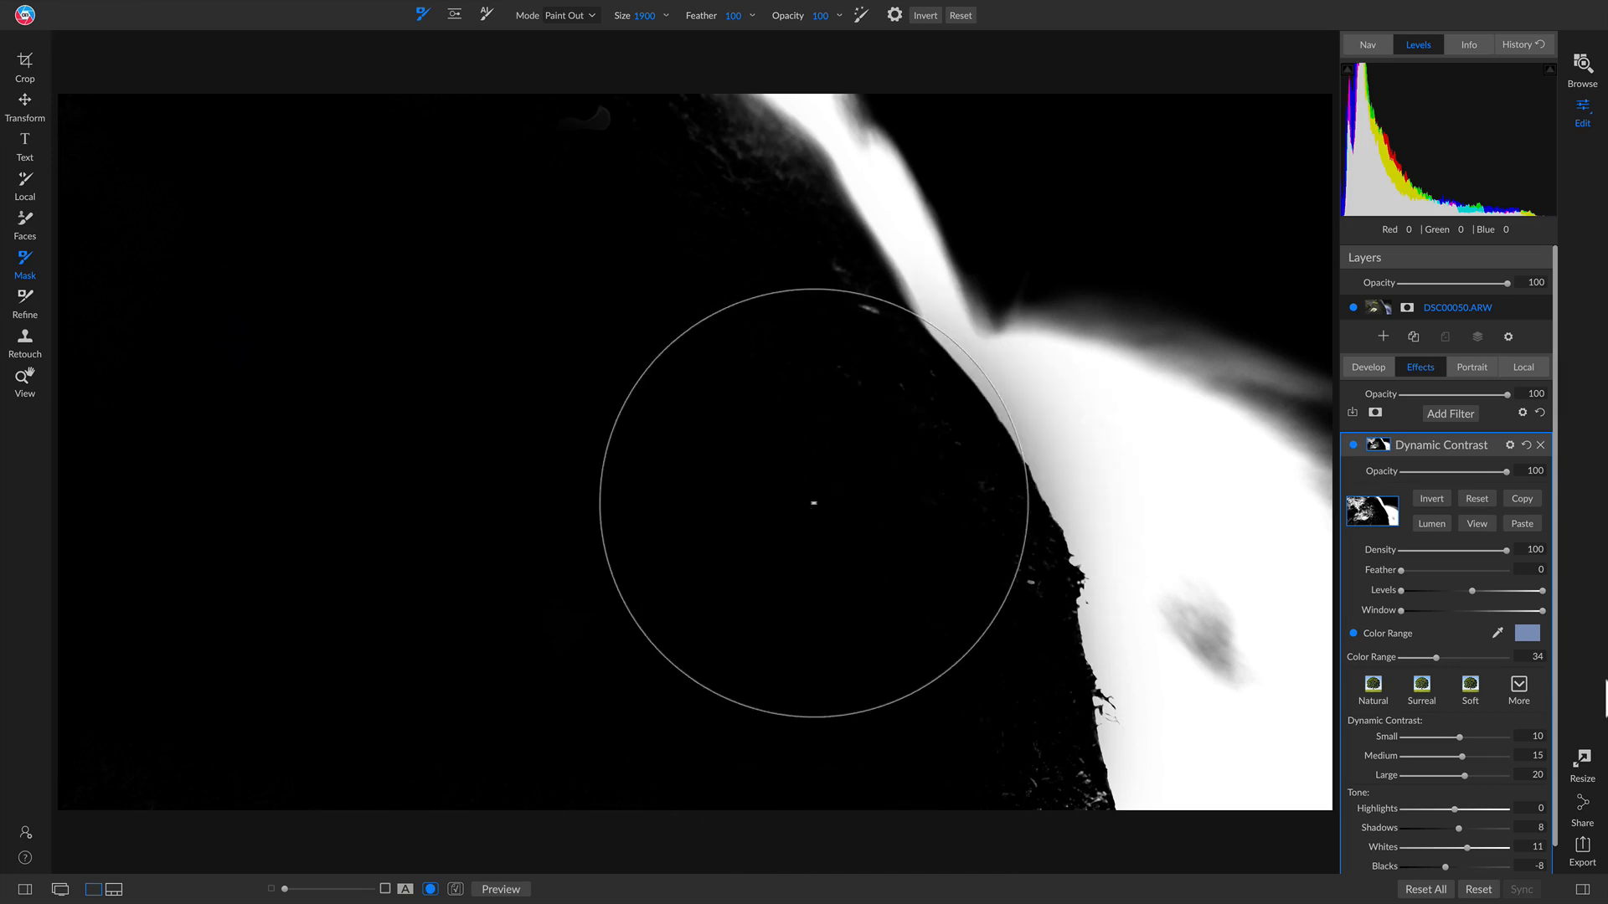
Step: Invert the Dynamic Contrast mask, checking it in black-and-white view
click(1470, 518)
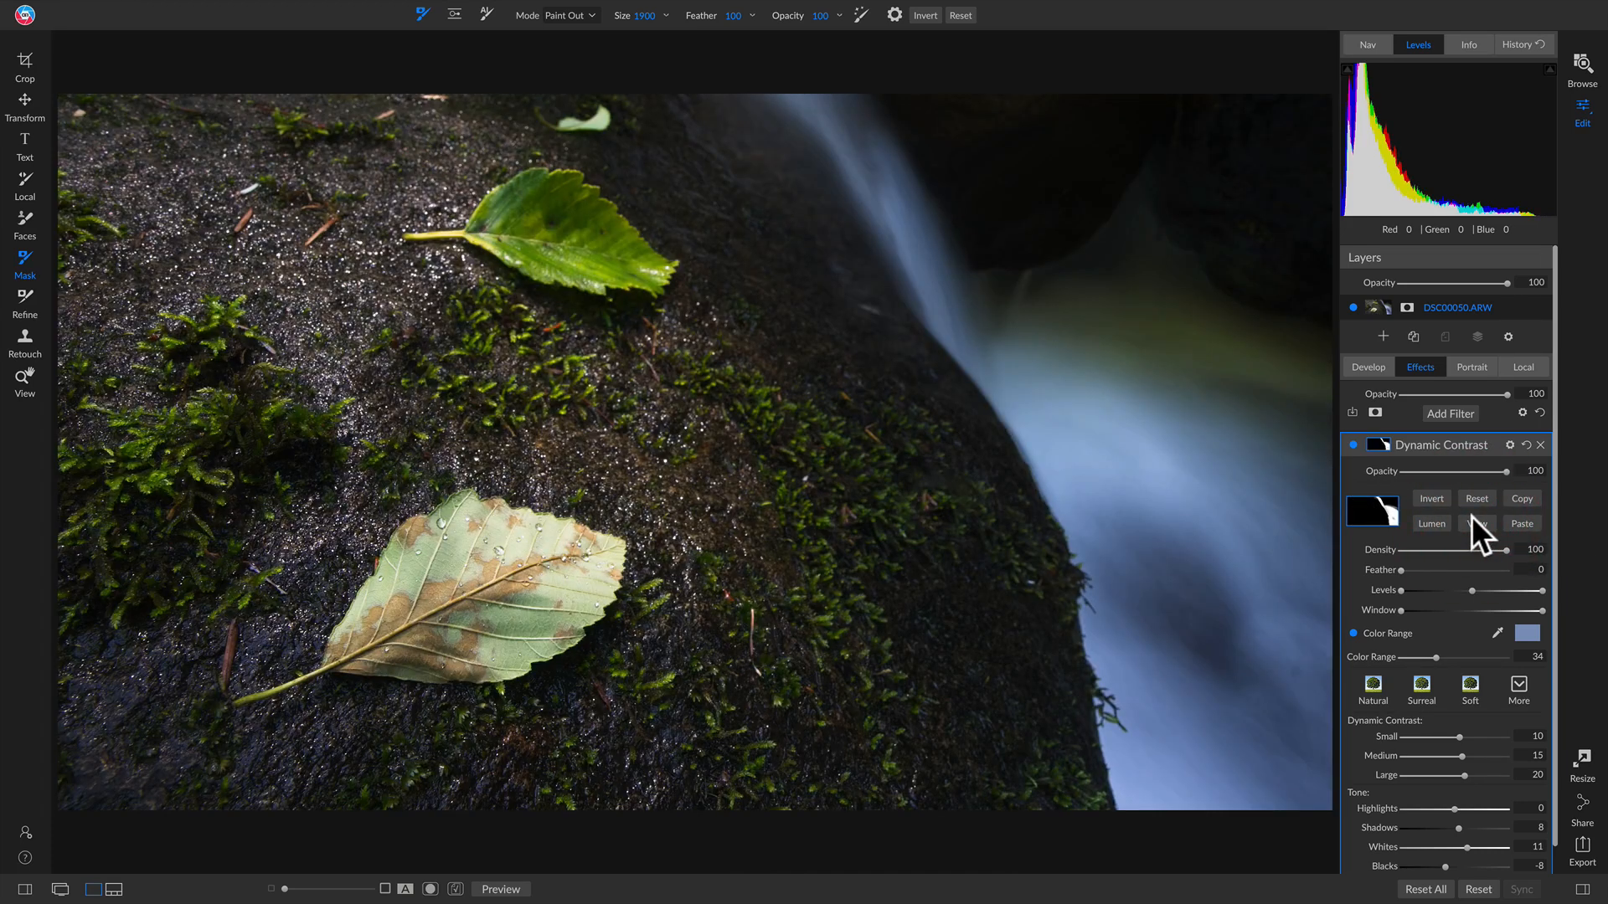
click(1479, 519)
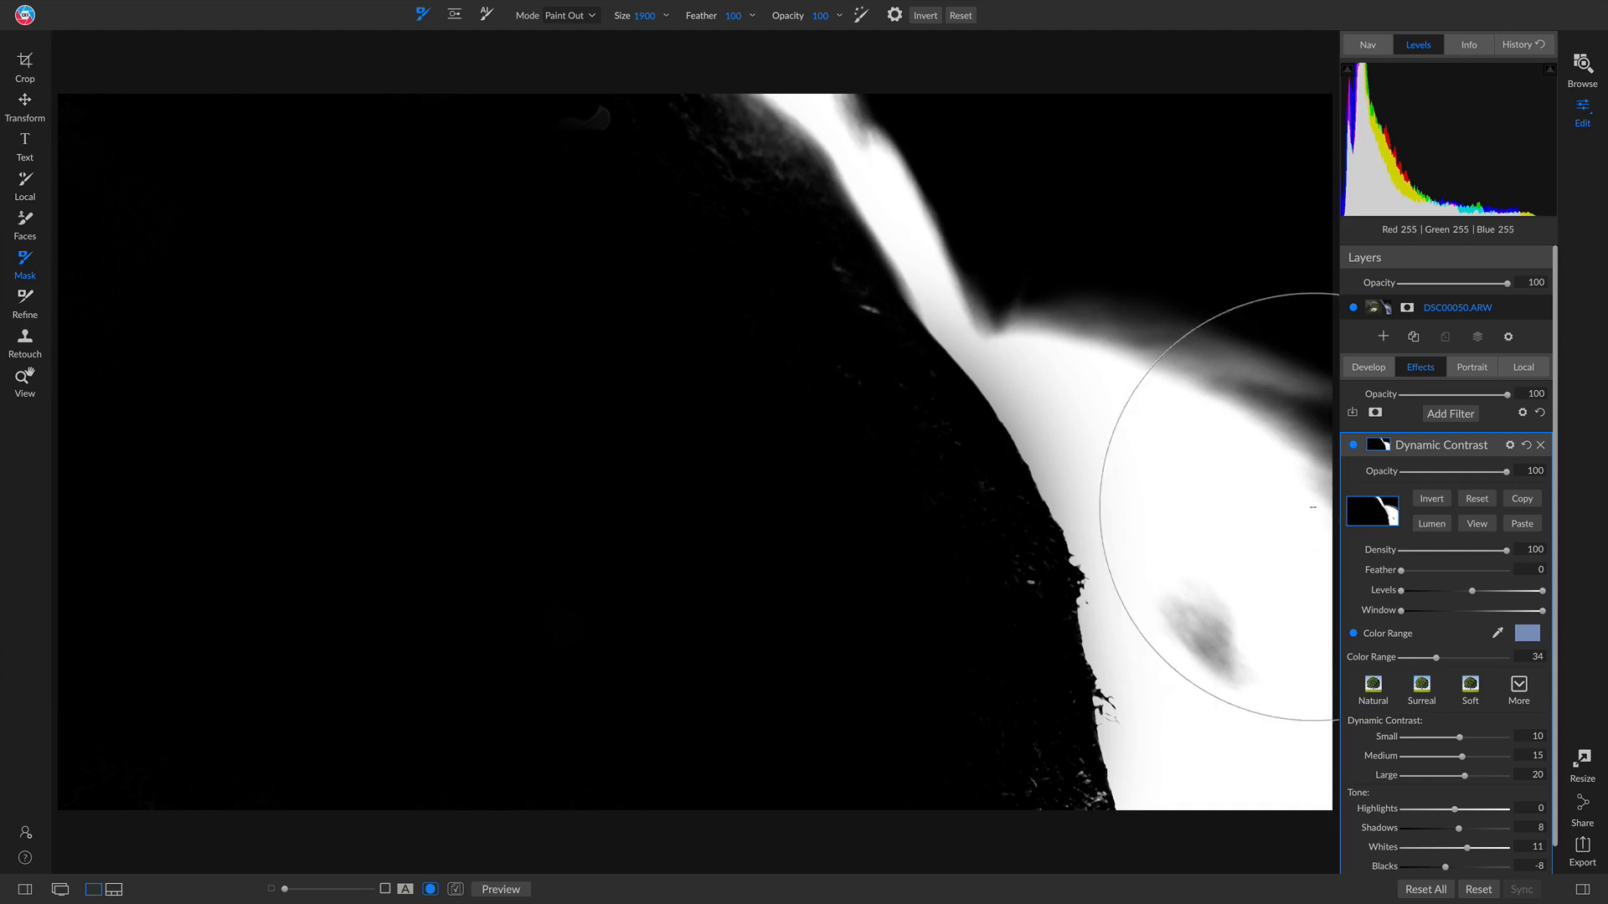
click(1435, 499)
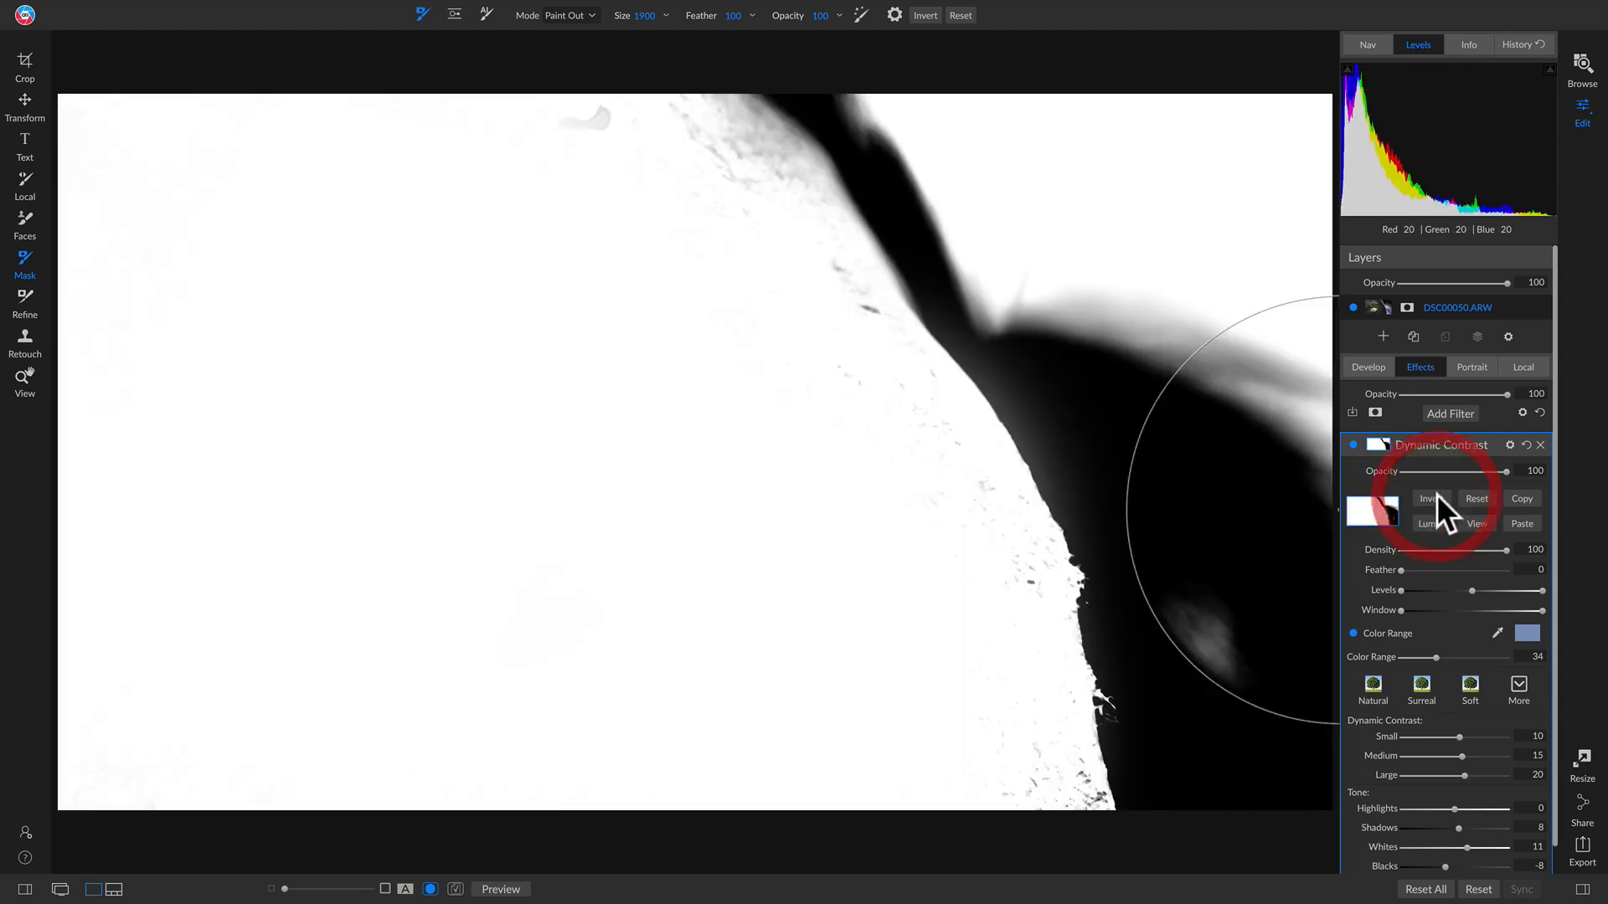
click(1484, 521)
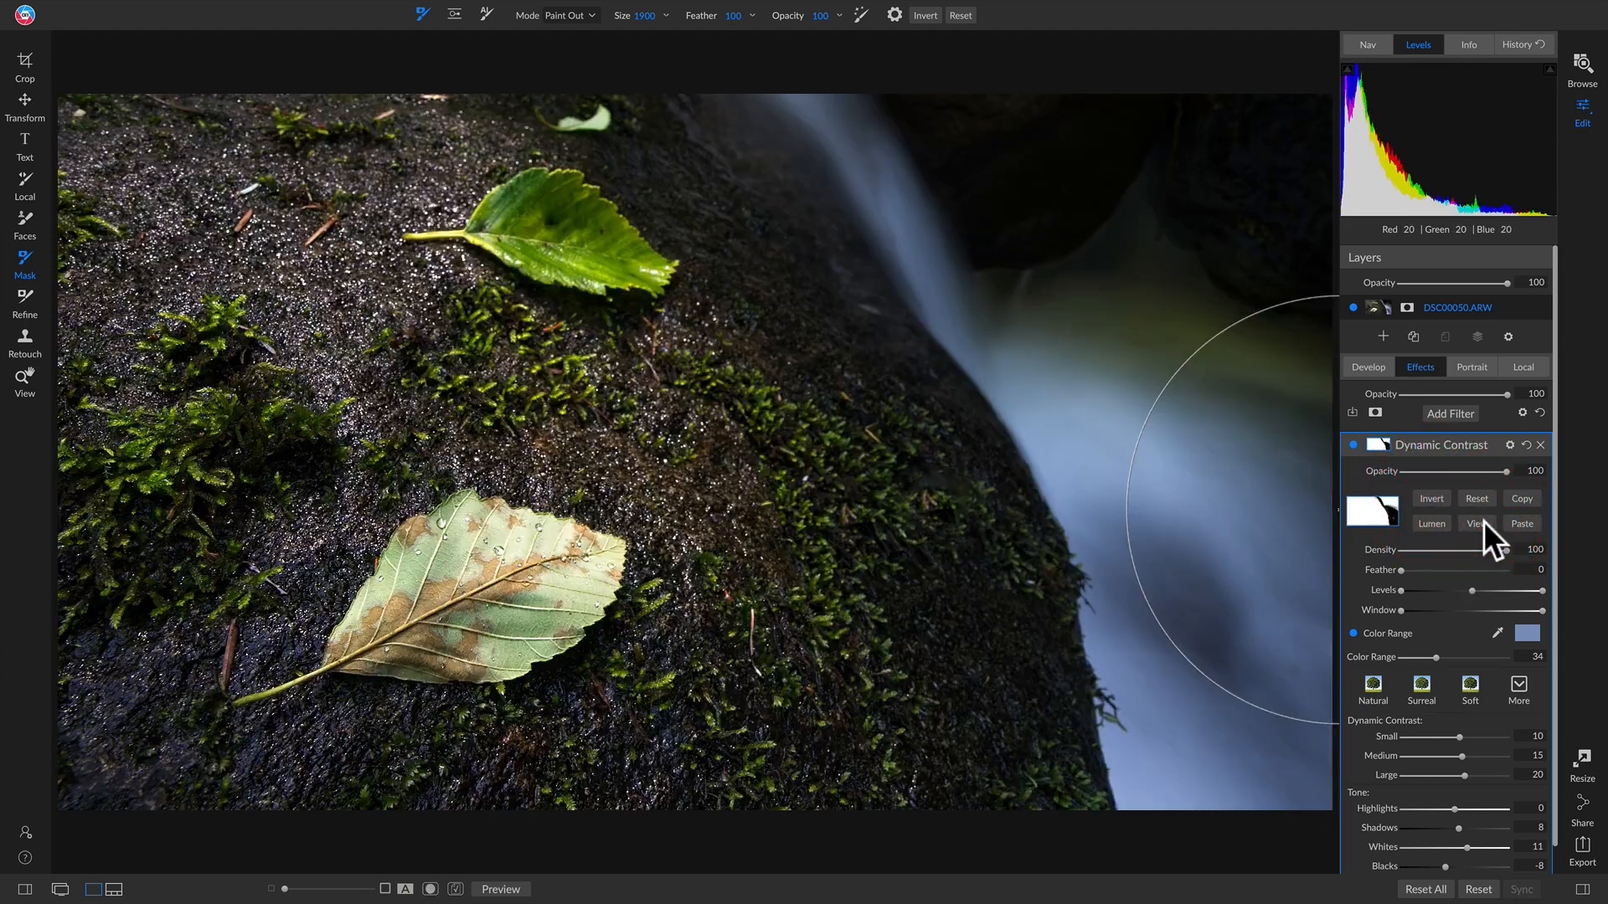
Step: Compare the photo with Dynamic Contrast hidden and shown several times
click(1354, 443)
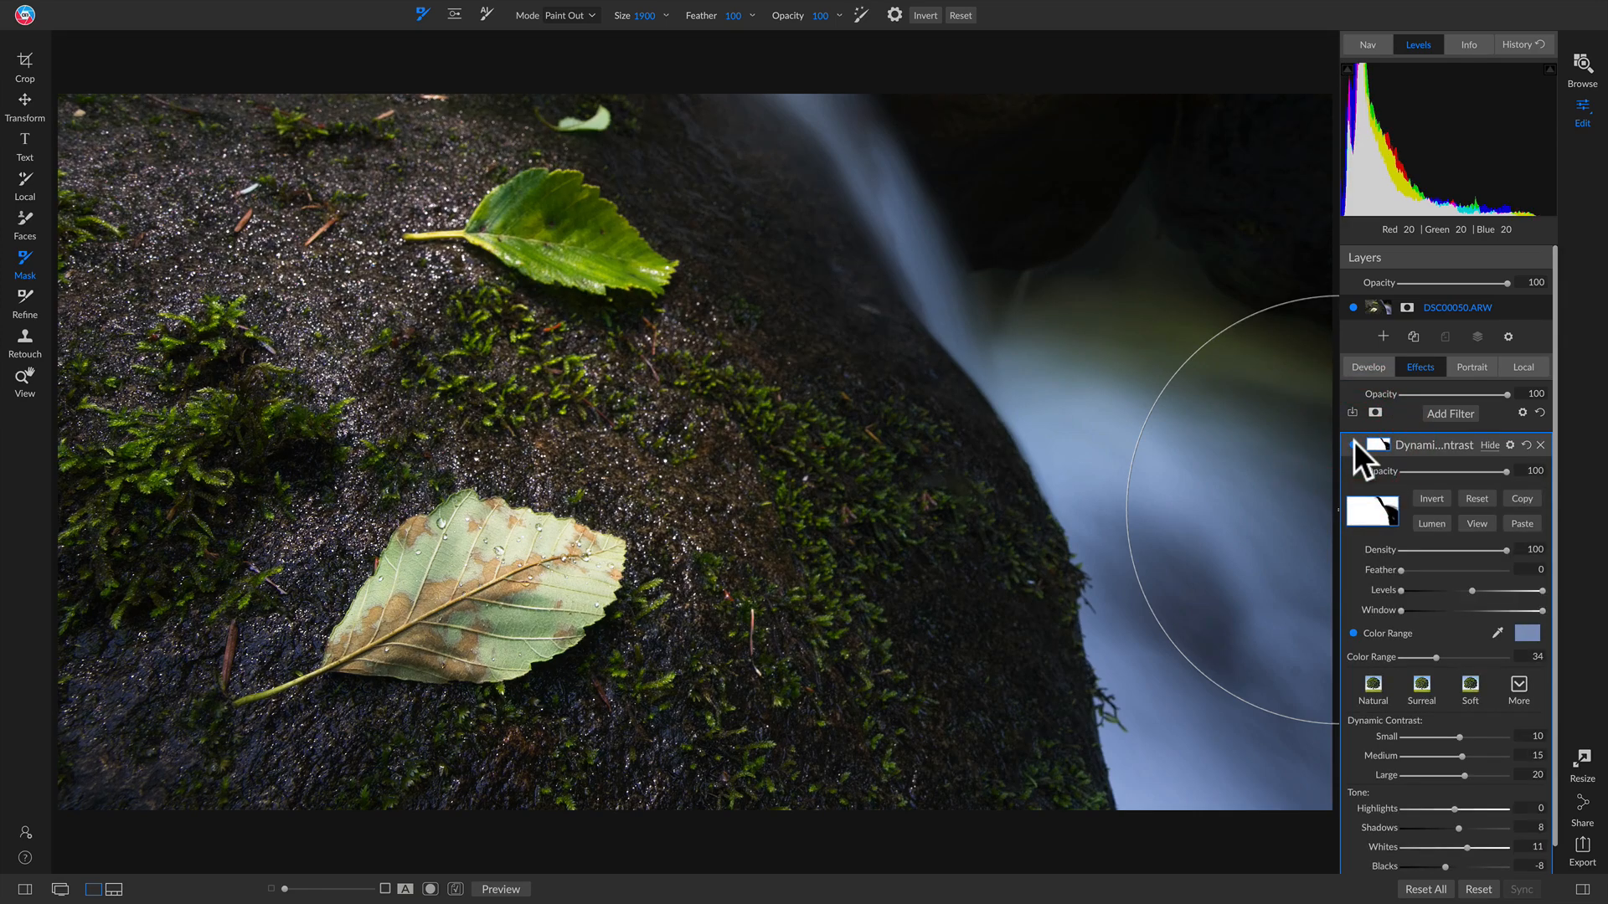
click(1354, 443)
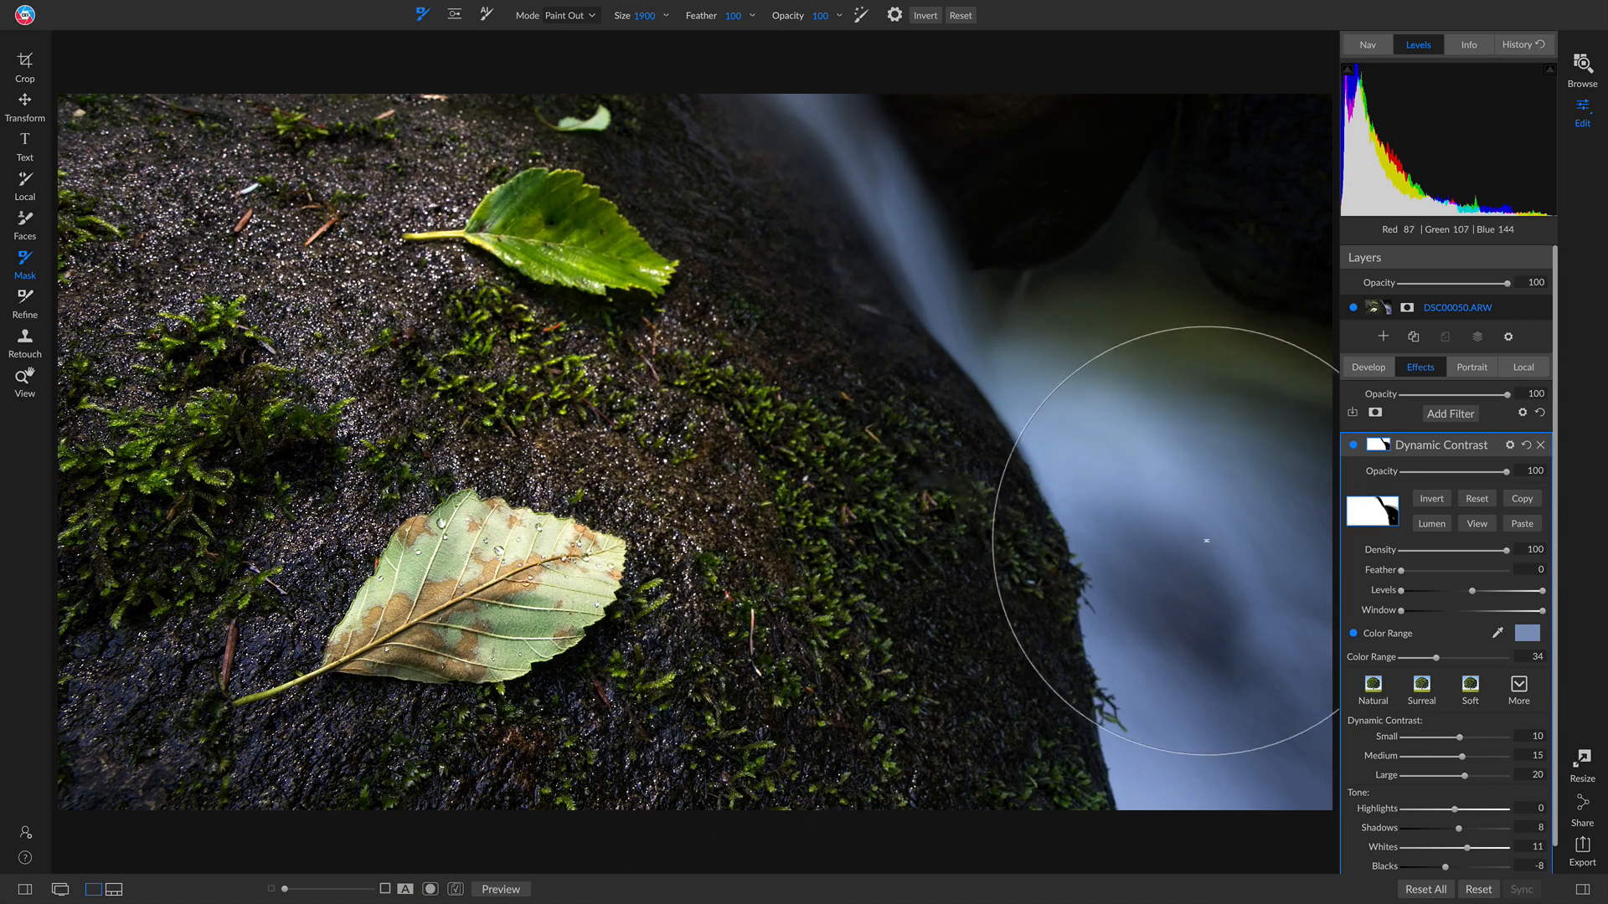
click(1350, 444)
click(1350, 444)
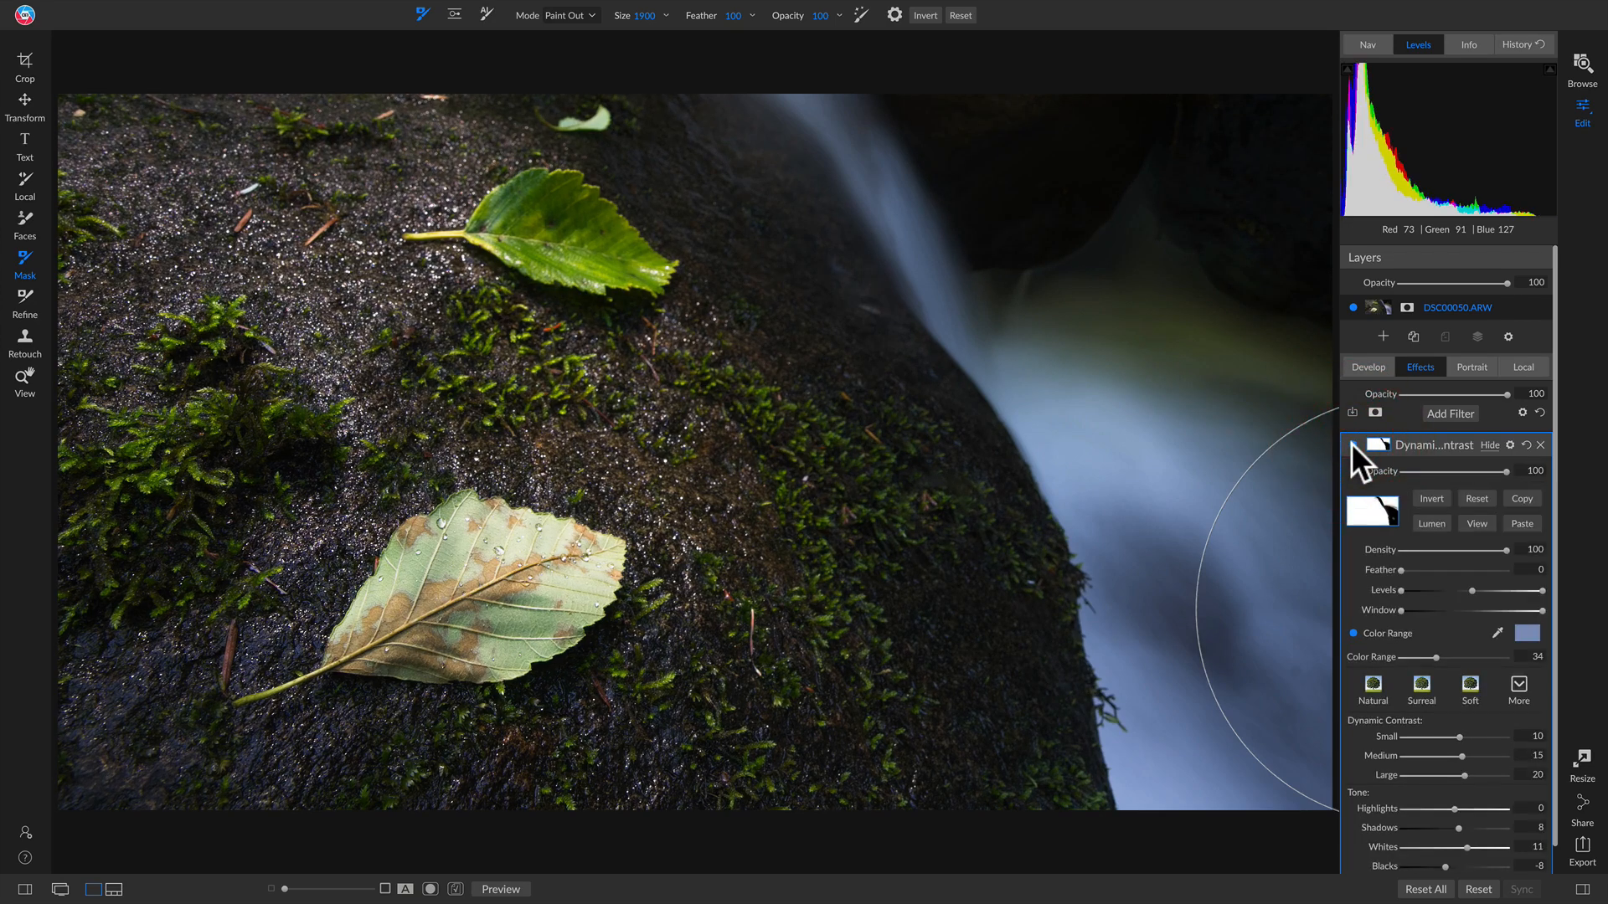
click(1350, 444)
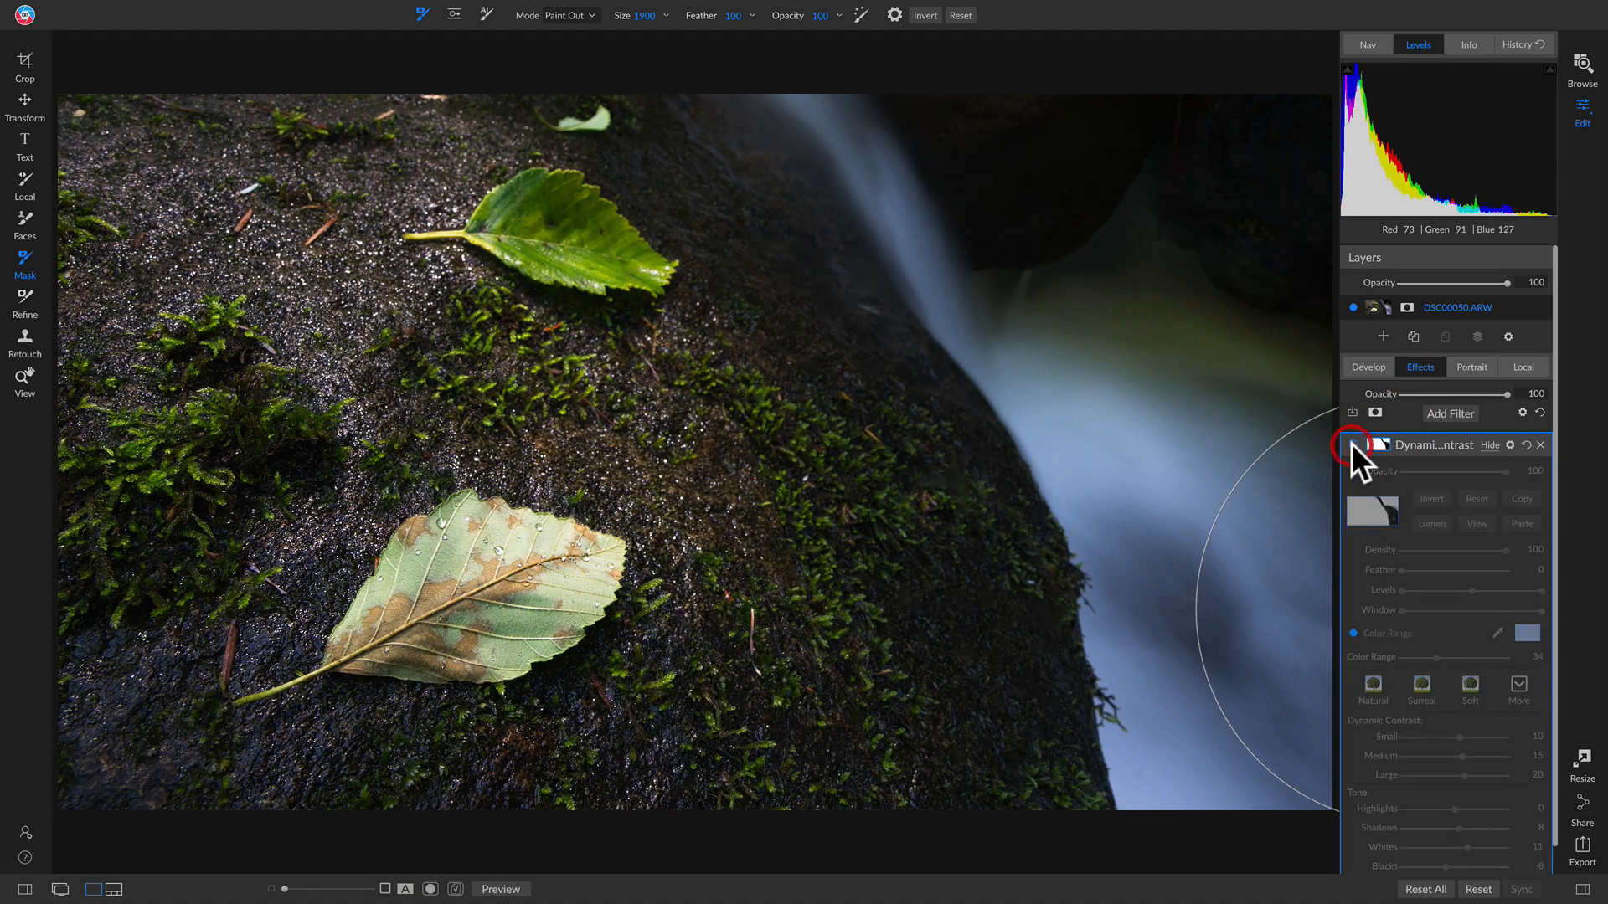
click(1350, 444)
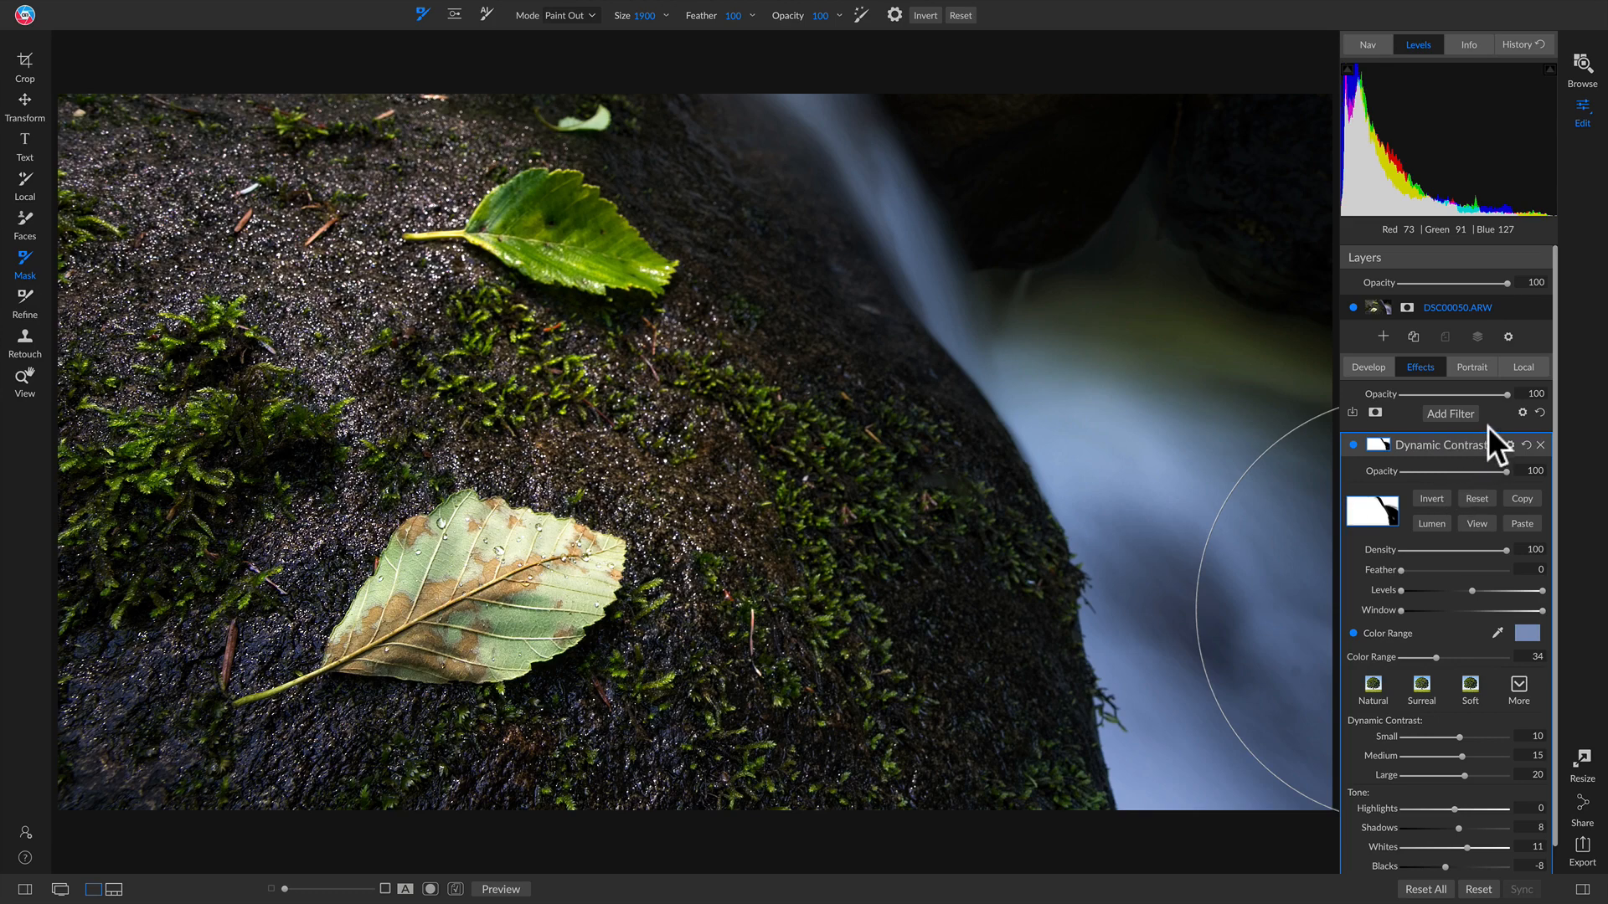
Step: Add a Split Tone filter with the Warm preset and compare it on and off
click(1444, 410)
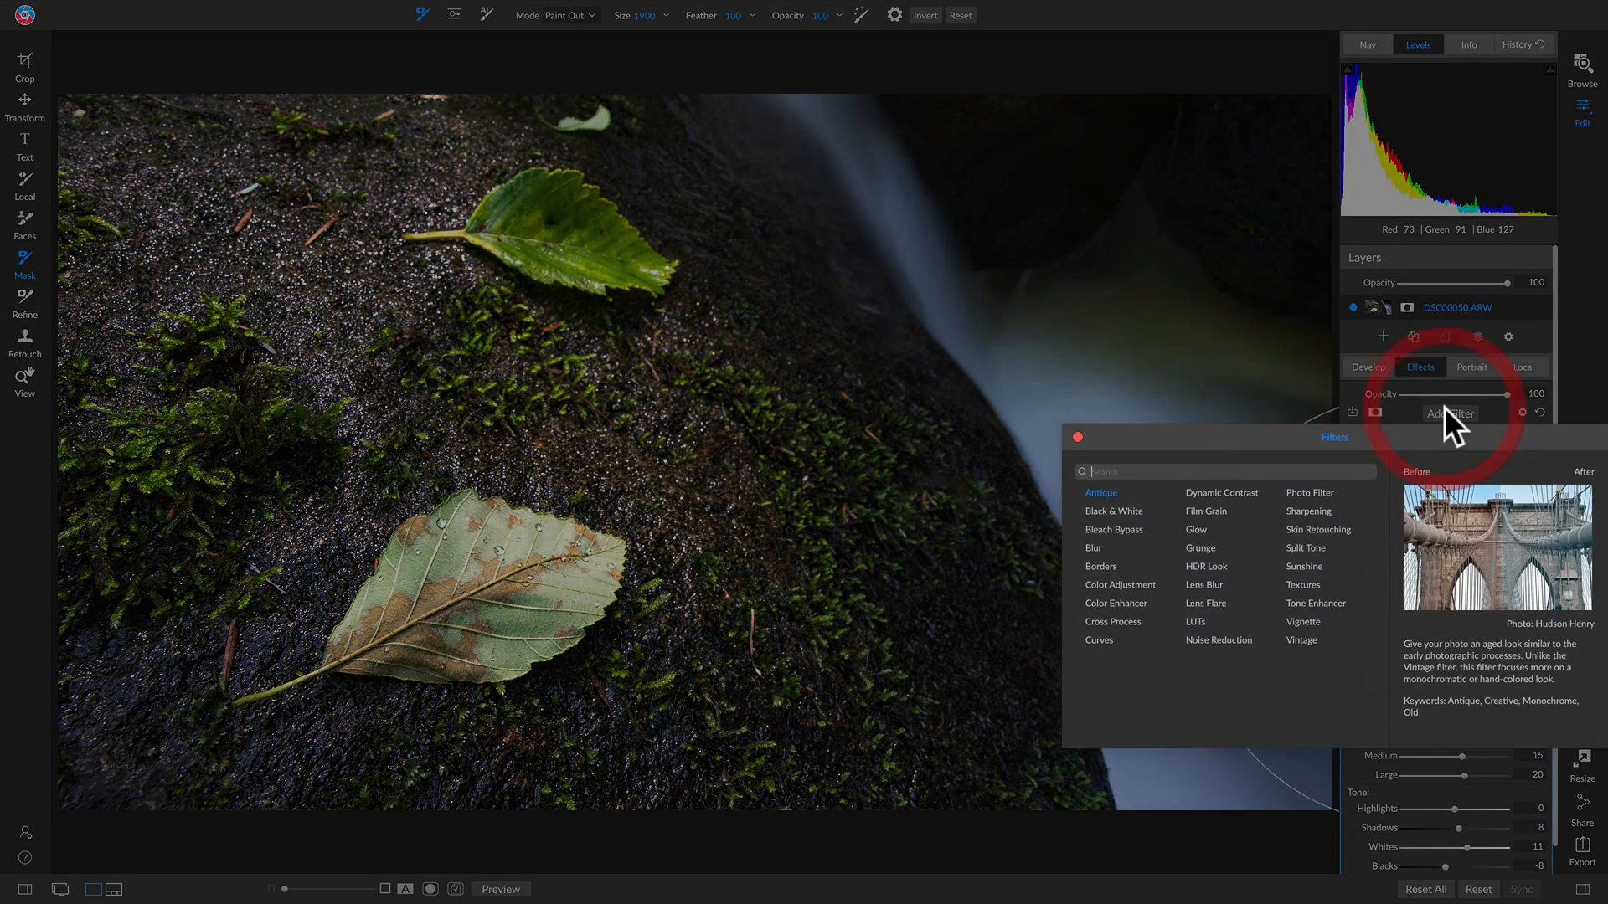
click(1298, 549)
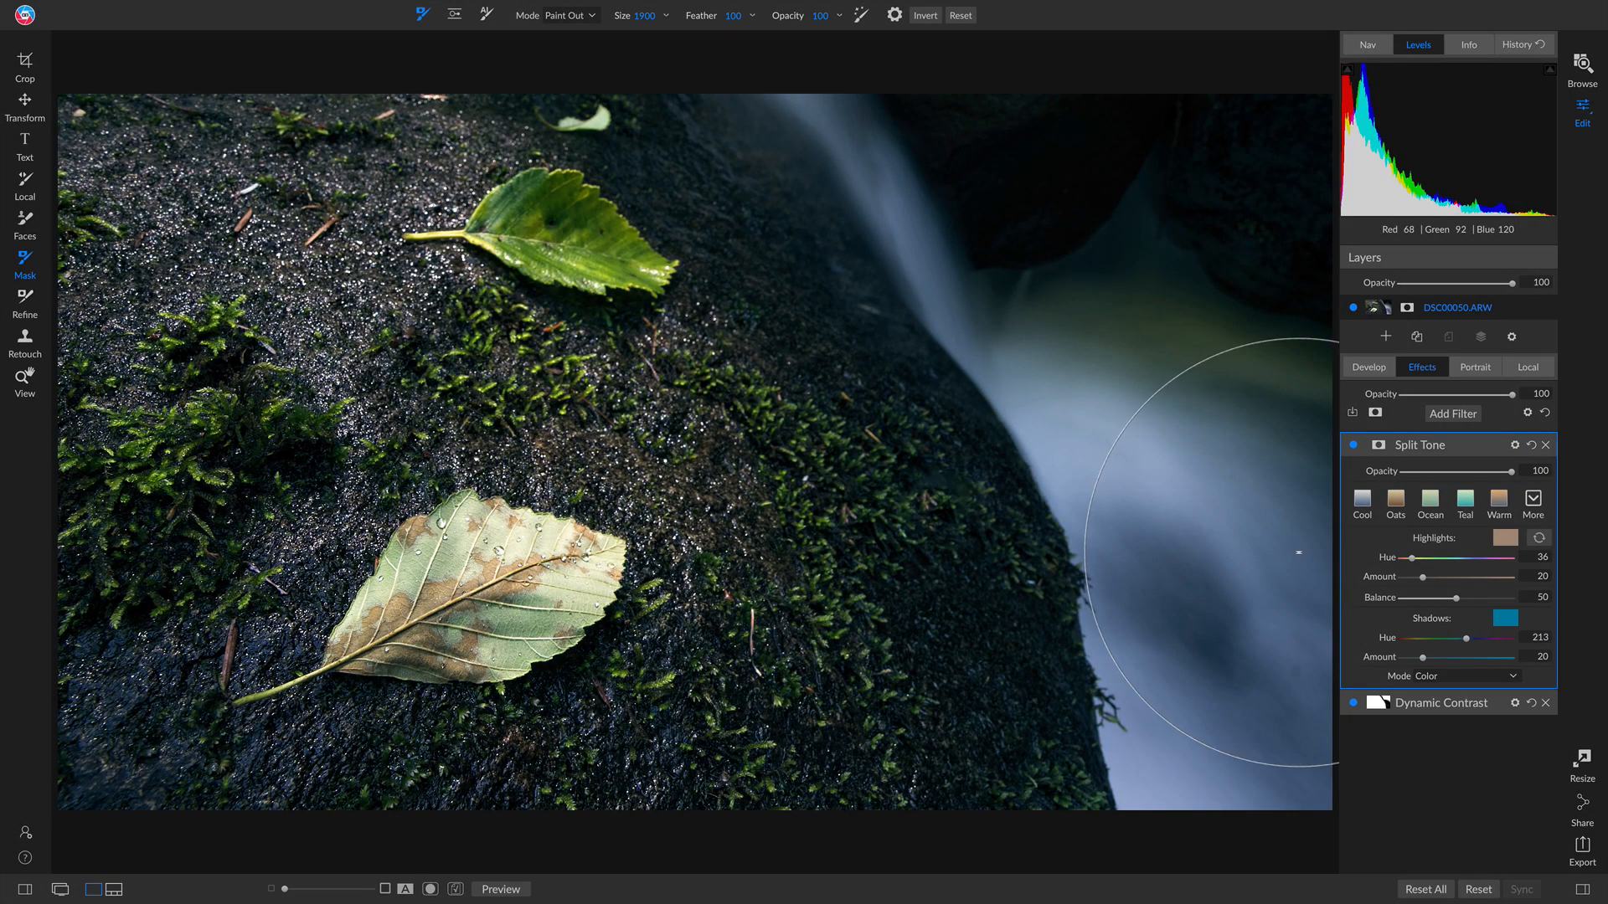
click(1499, 501)
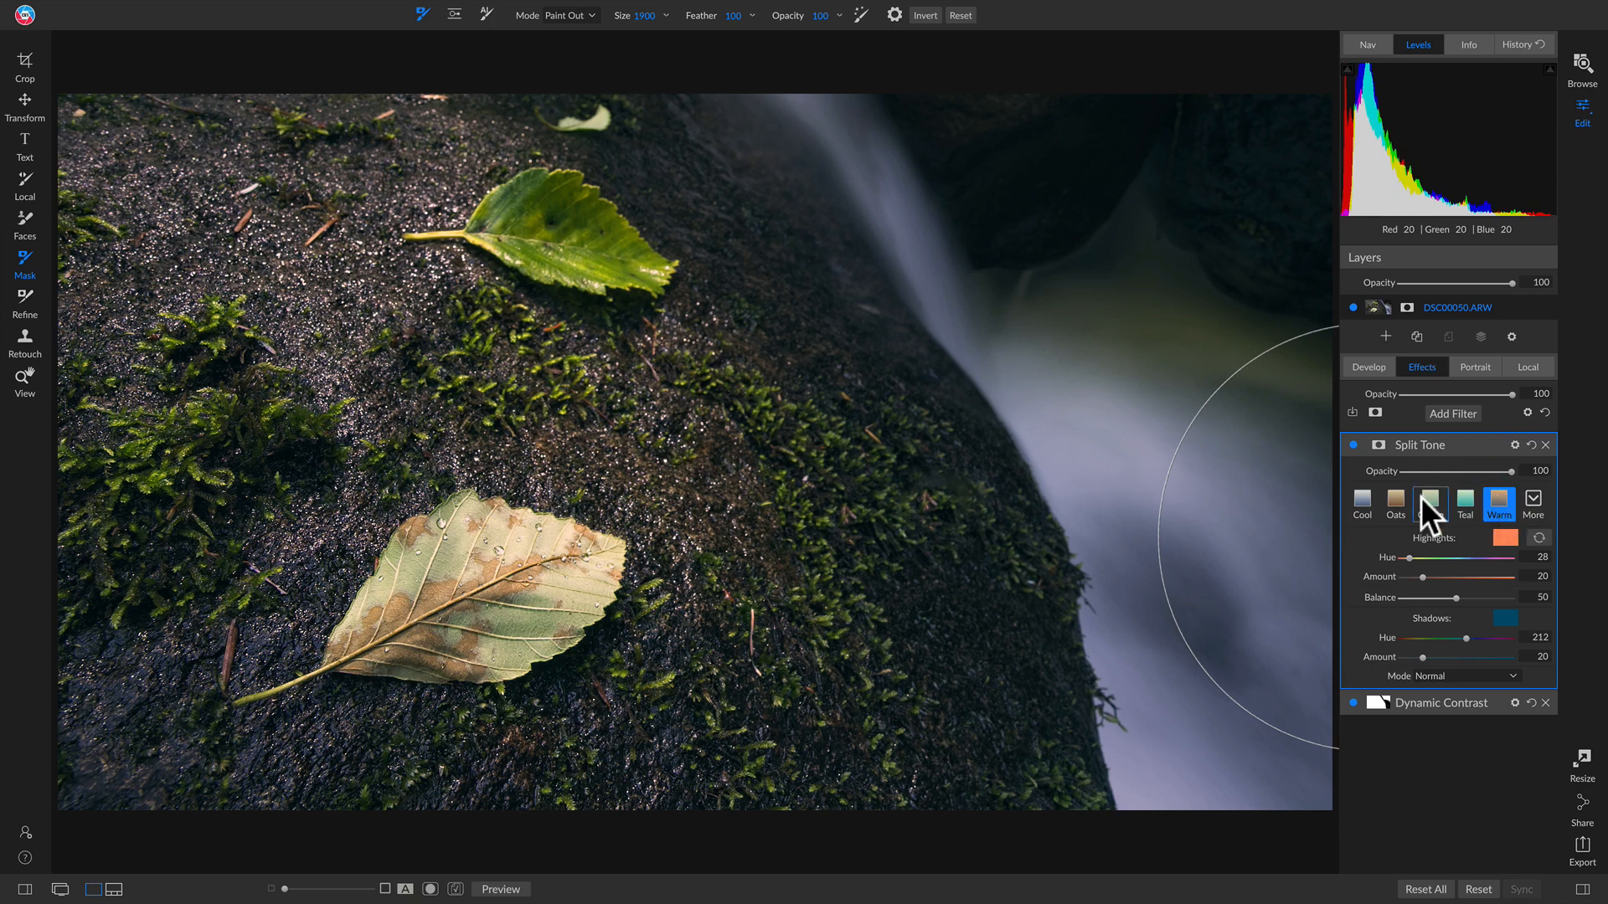
click(1351, 445)
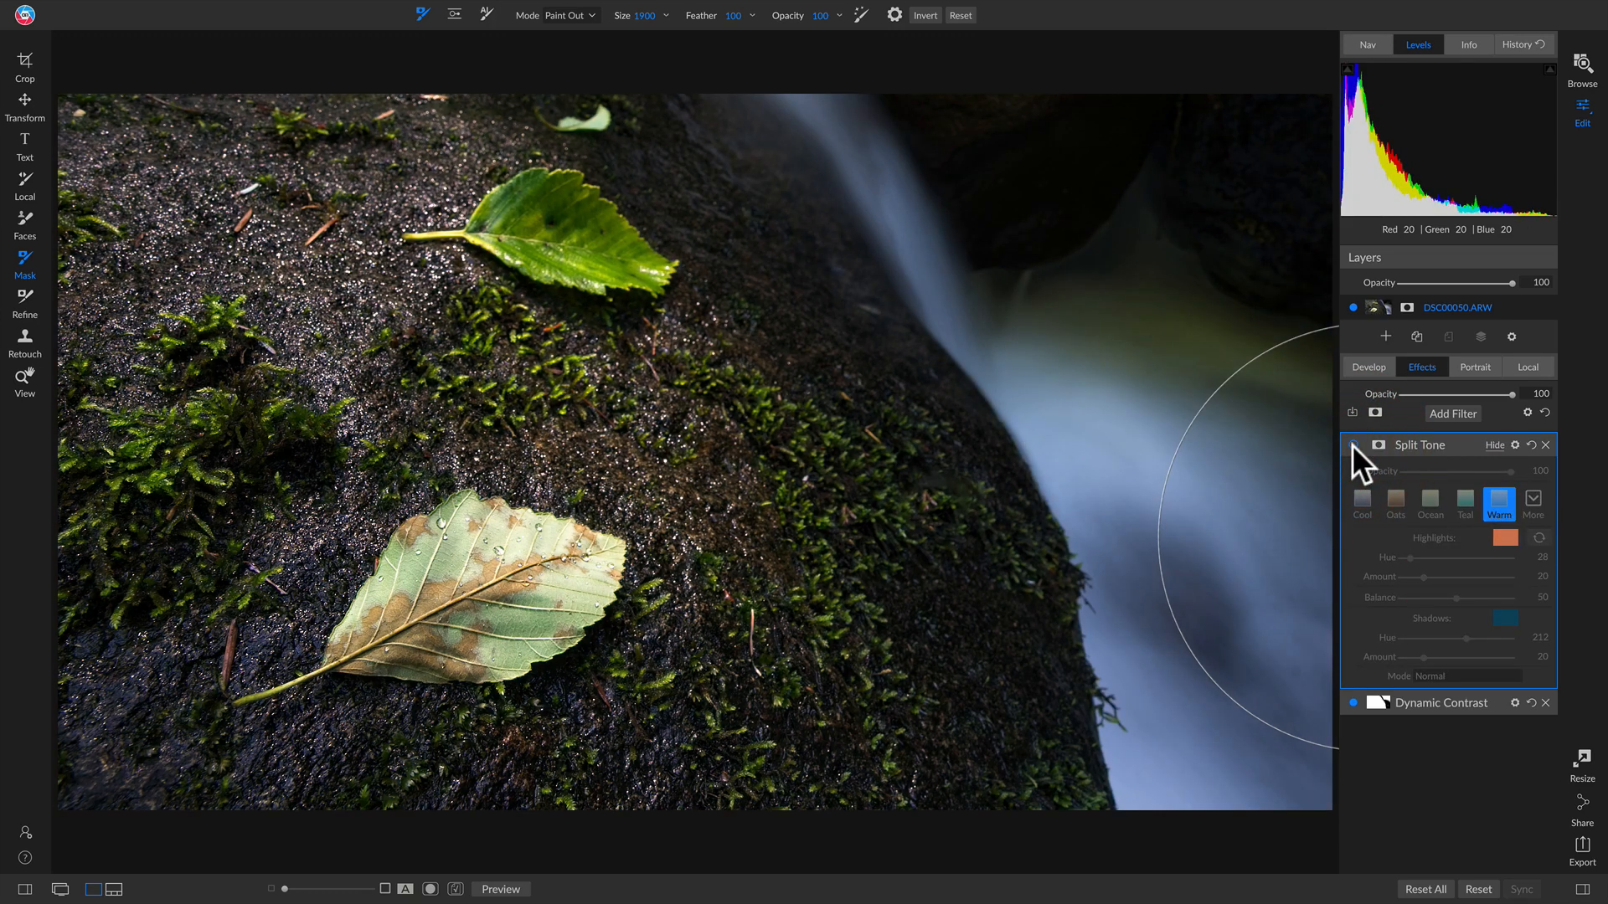
click(1352, 445)
click(1351, 445)
click(1352, 445)
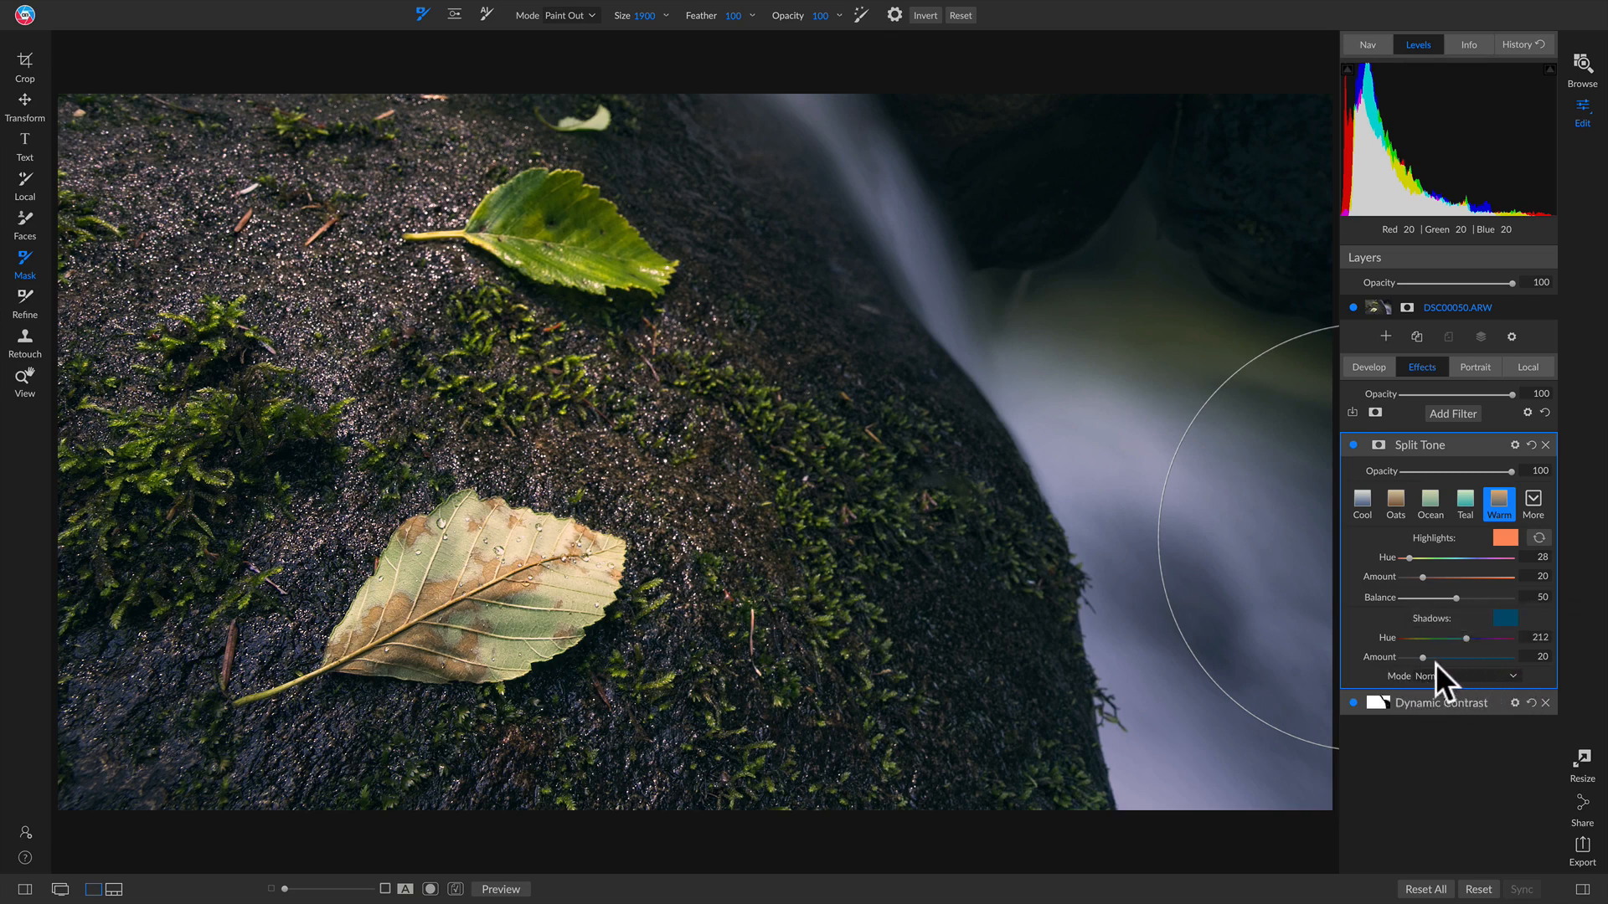
Step: Set the Split Tone blend mode to Multiply and compare the result
click(1477, 673)
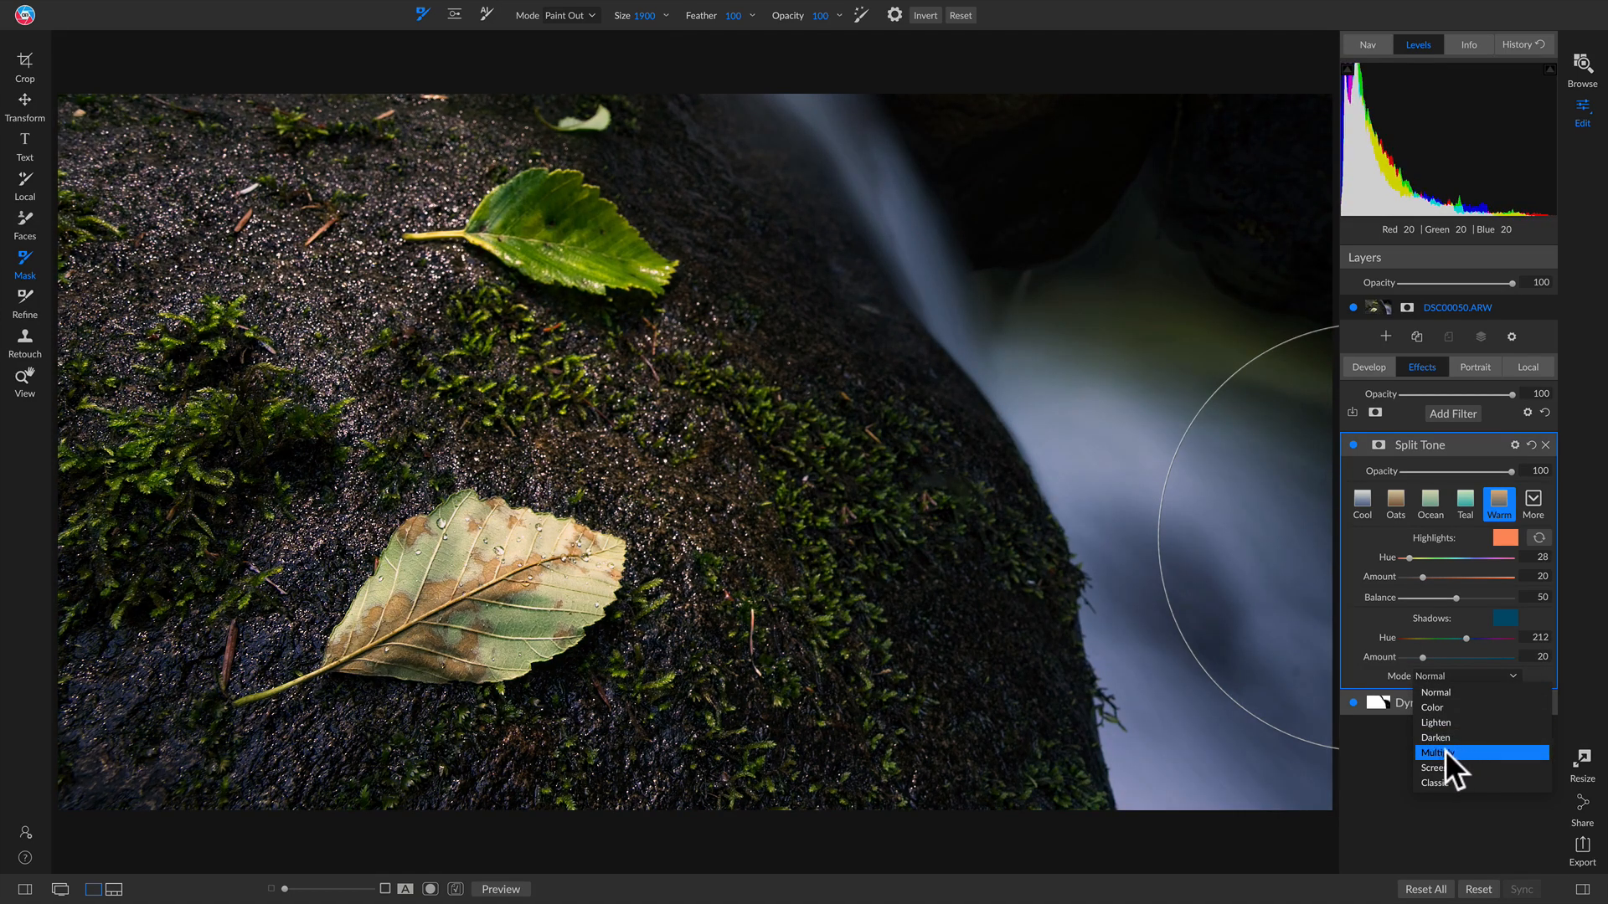
click(1445, 751)
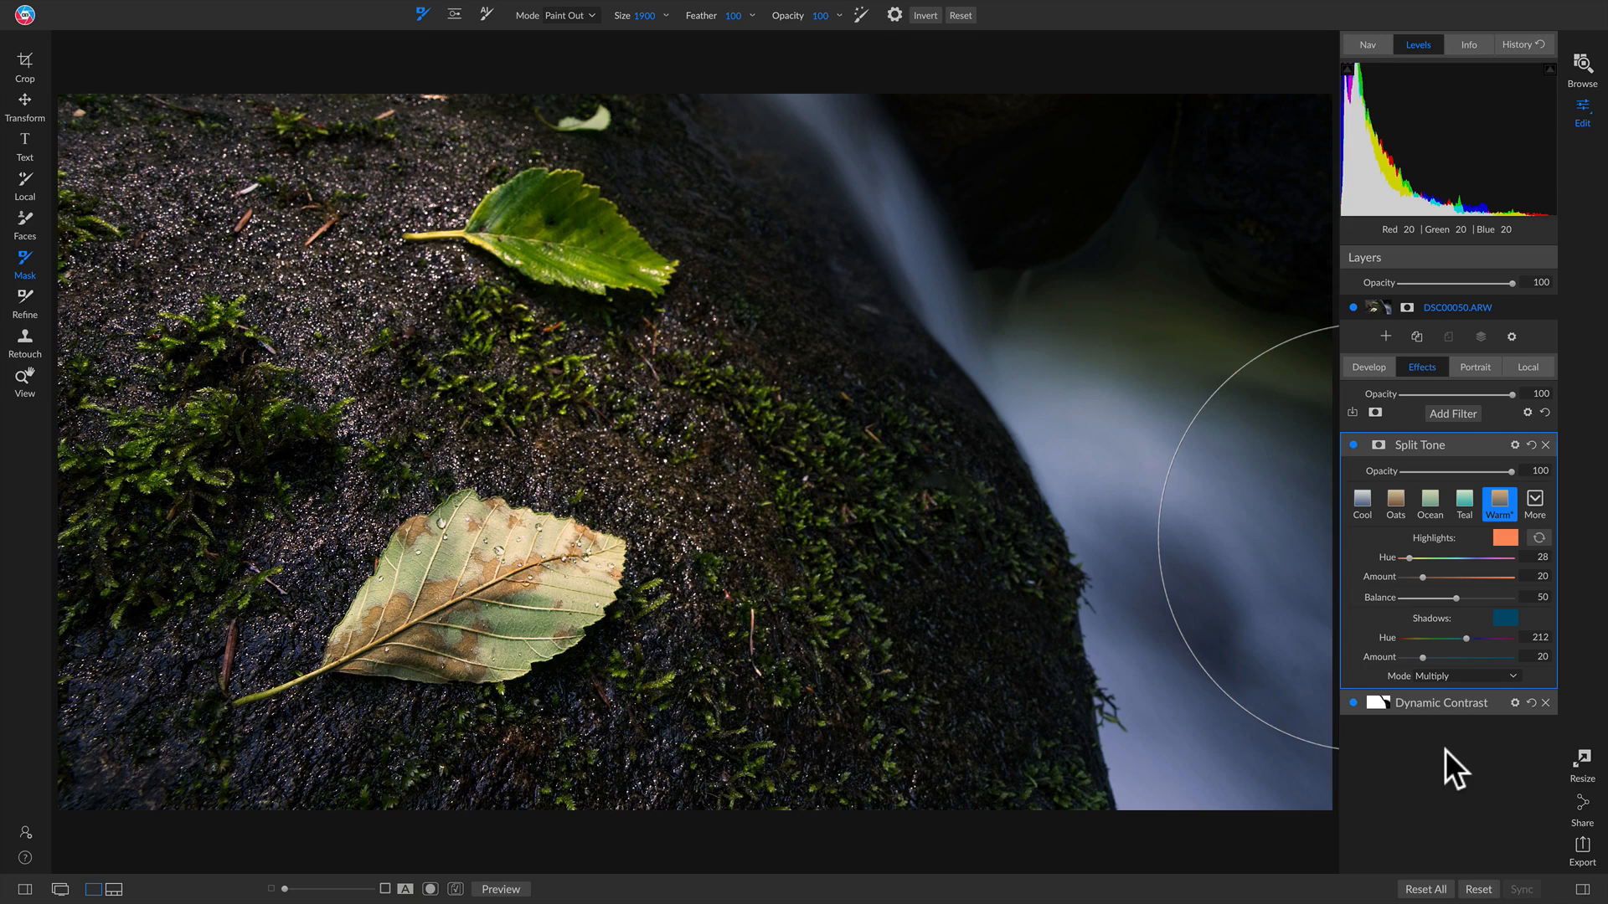
click(1352, 447)
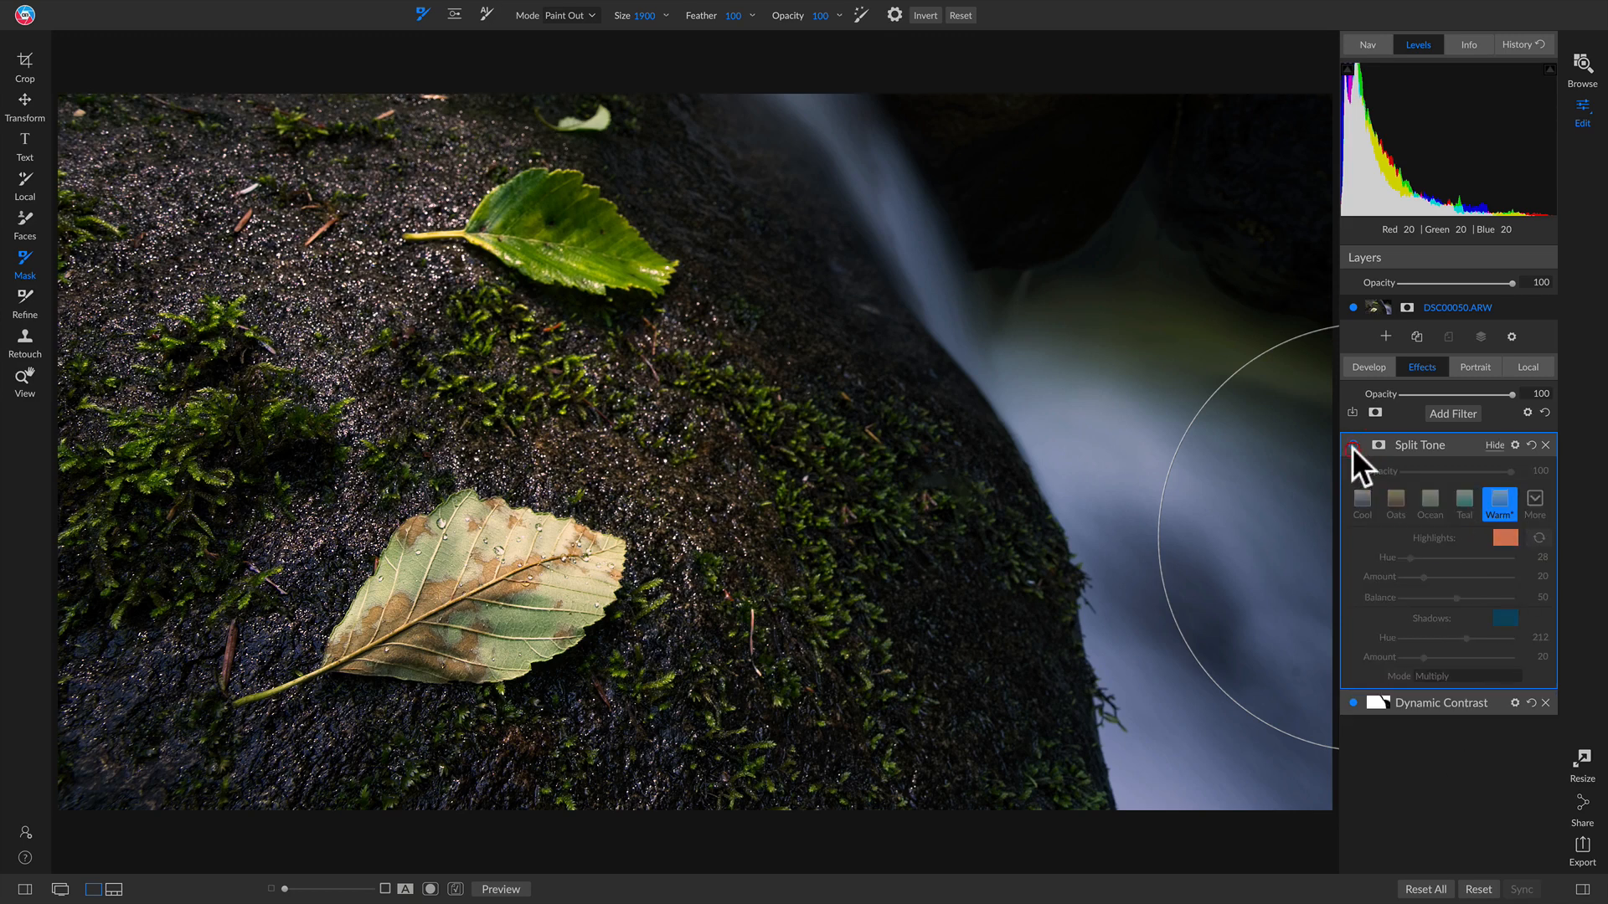
click(1351, 446)
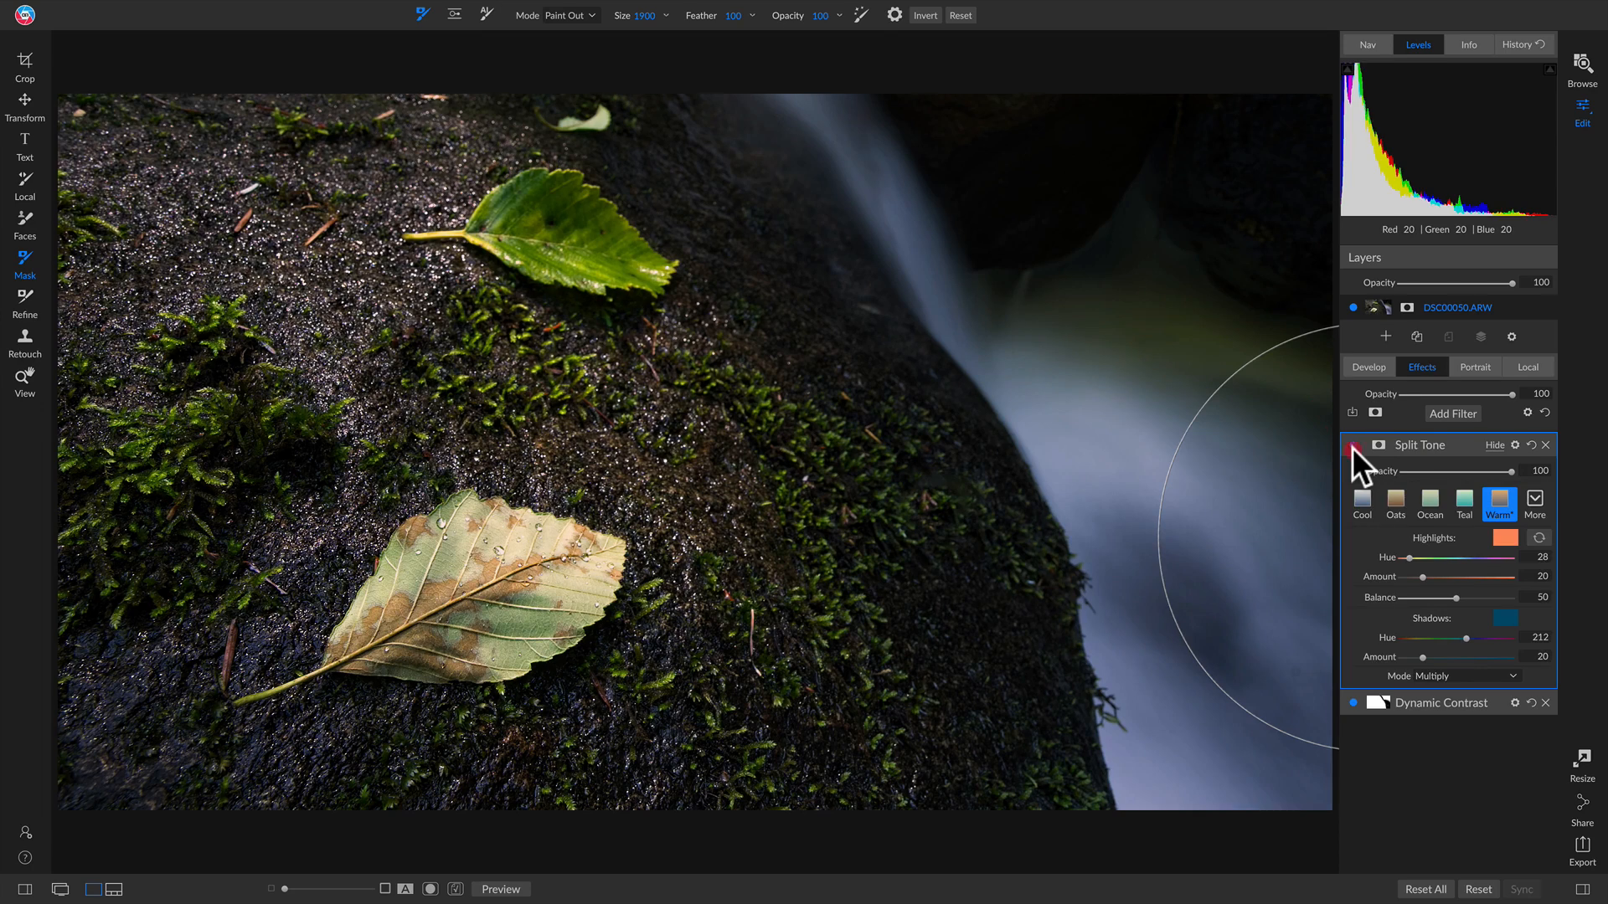
click(1351, 447)
click(1352, 446)
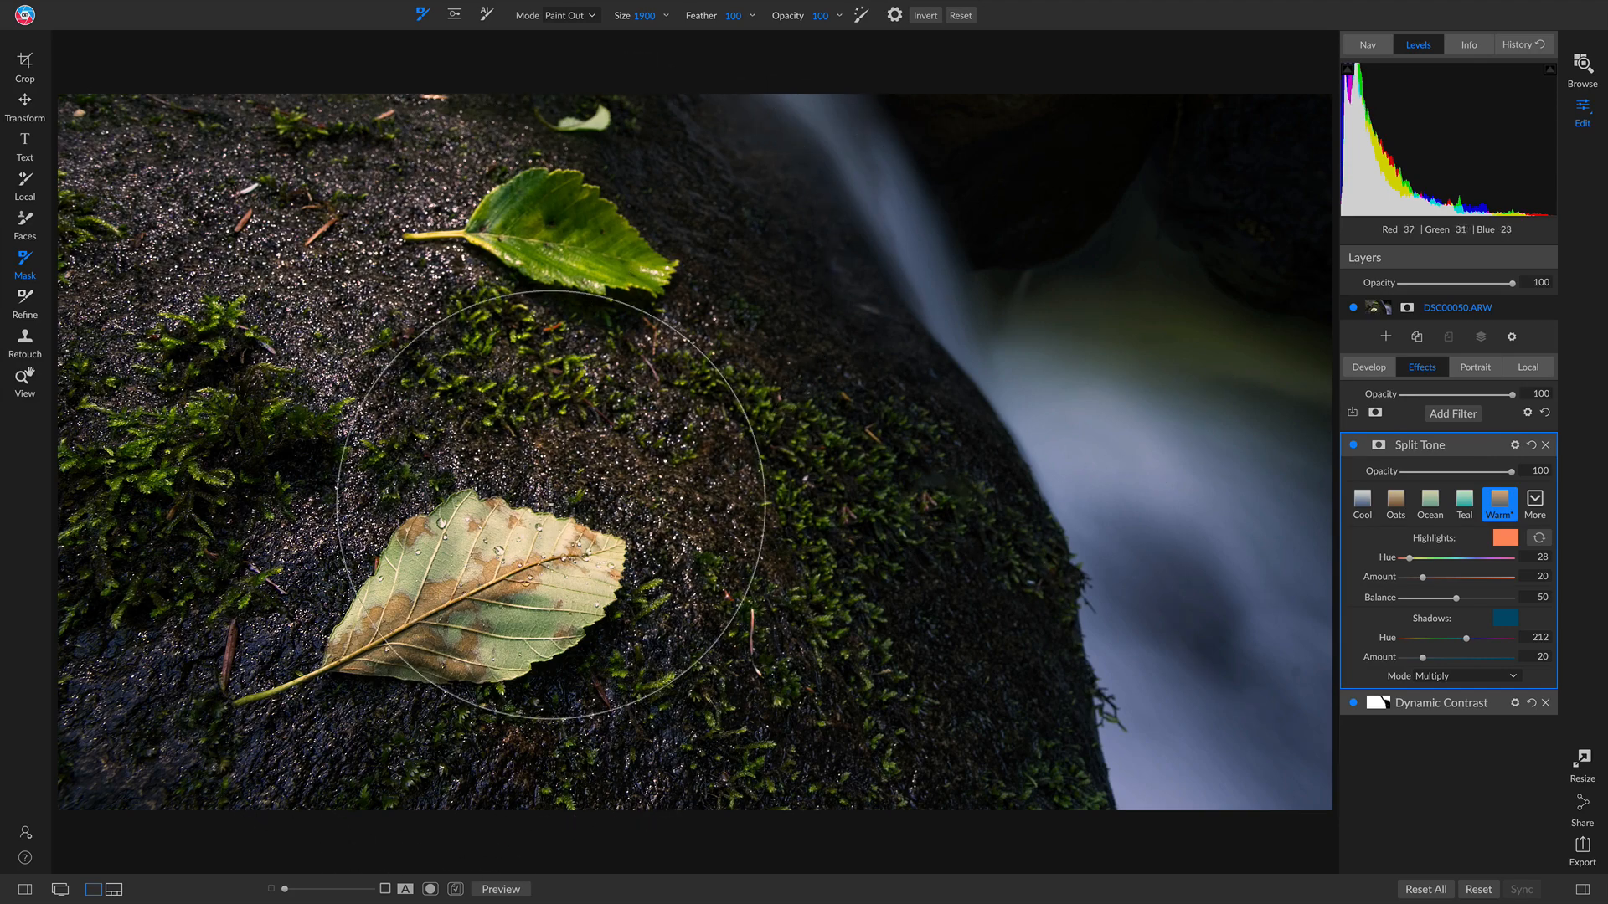
click(1455, 412)
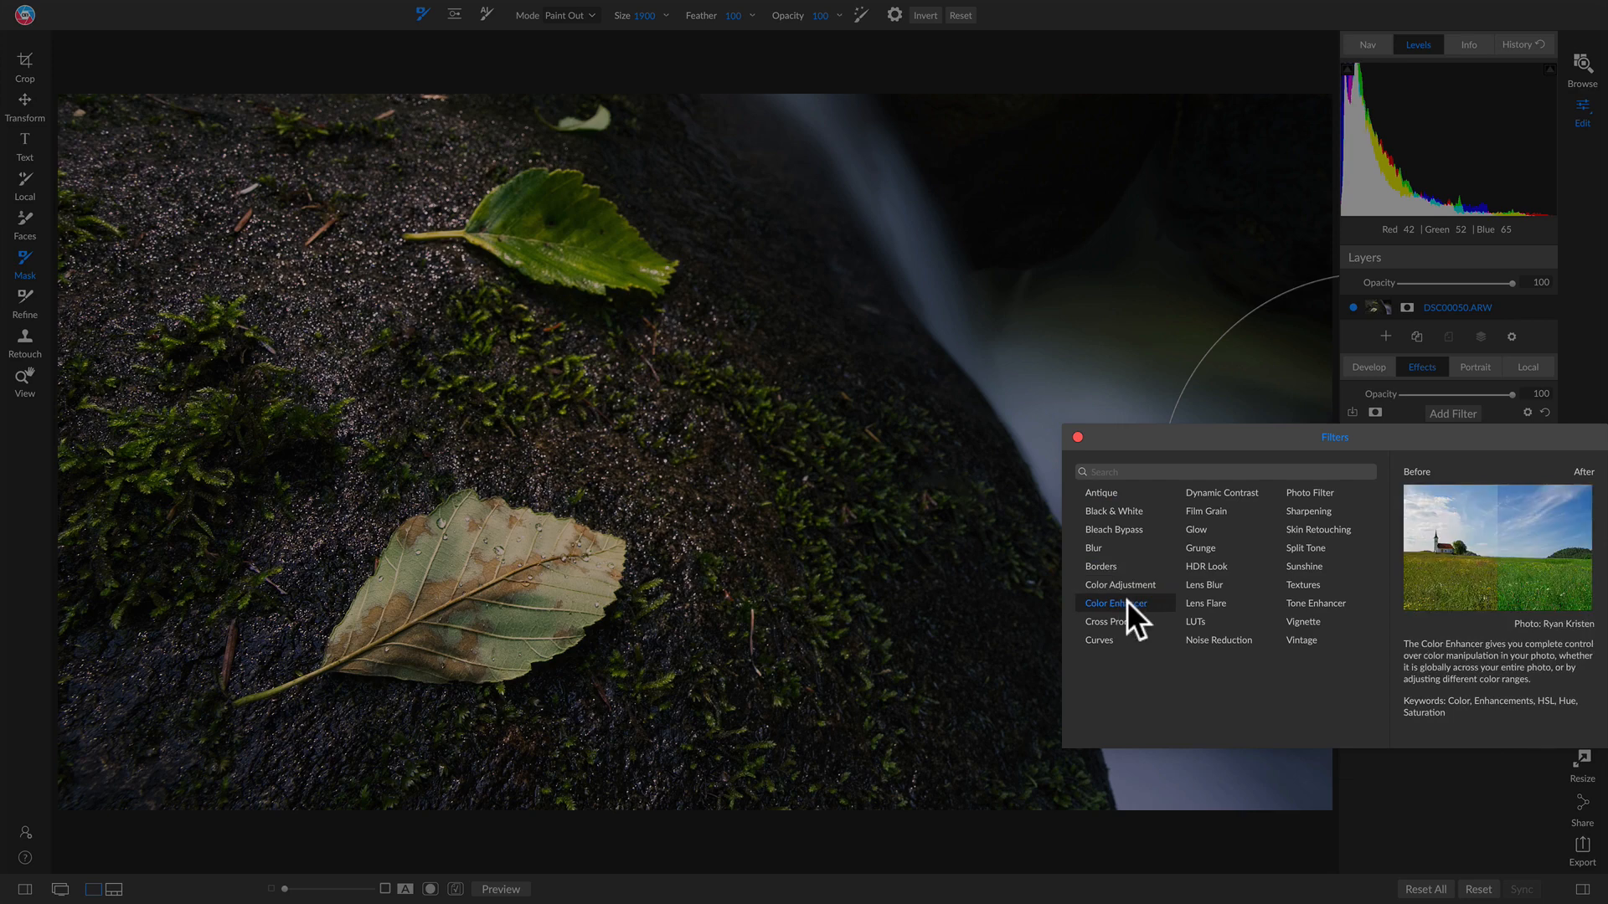
Step: Add a Color Enhancer filter with the Foliage preset
click(1116, 603)
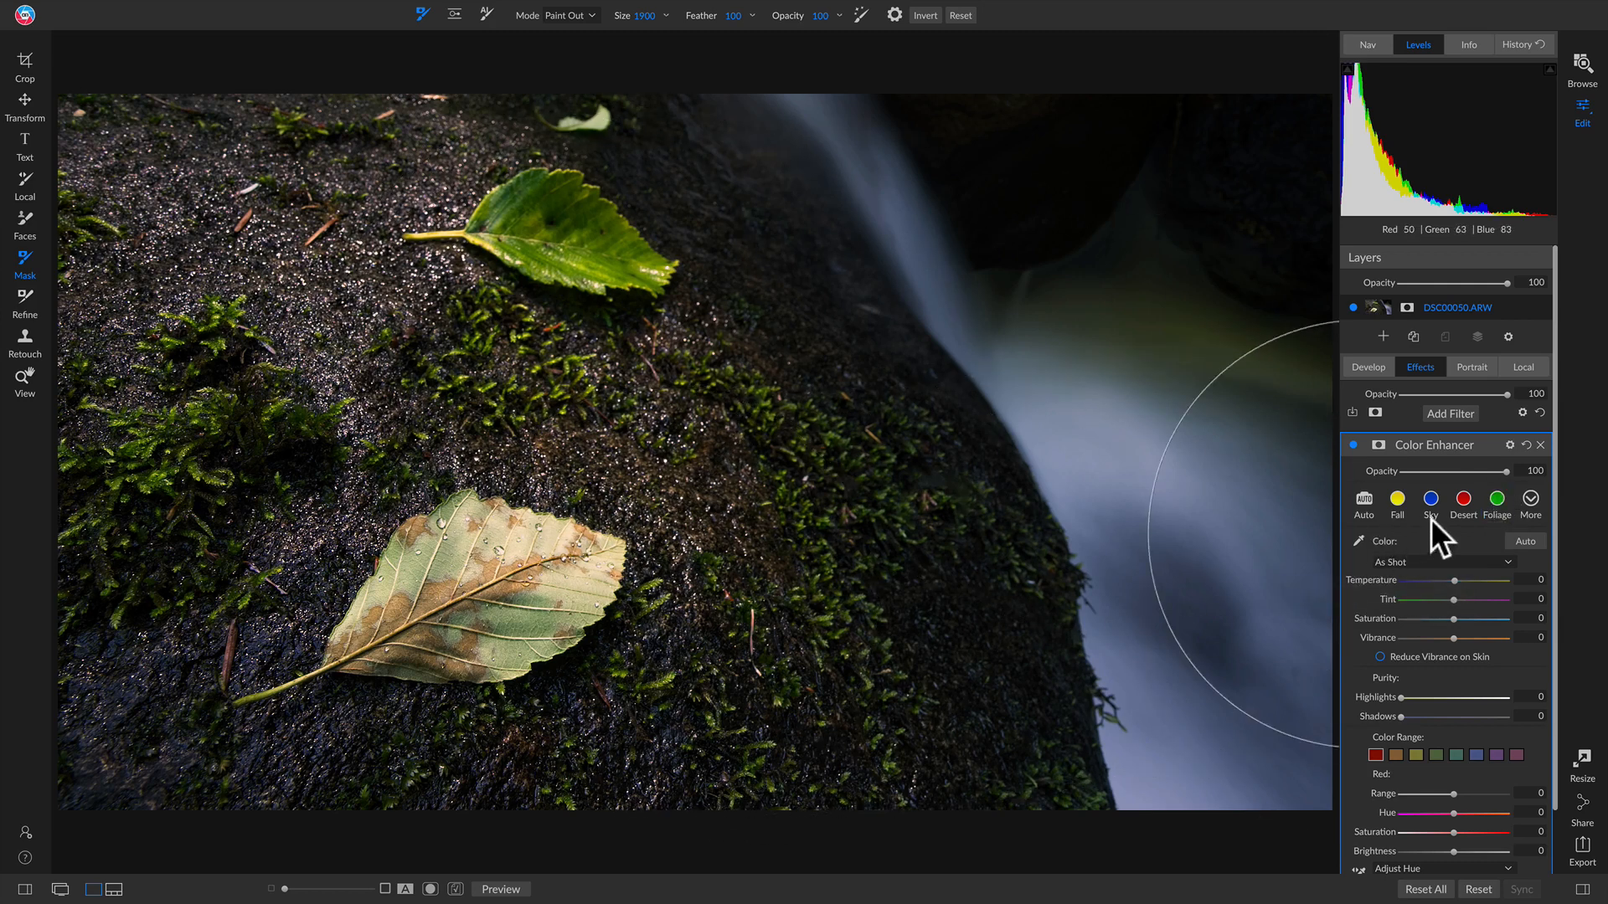
click(1495, 501)
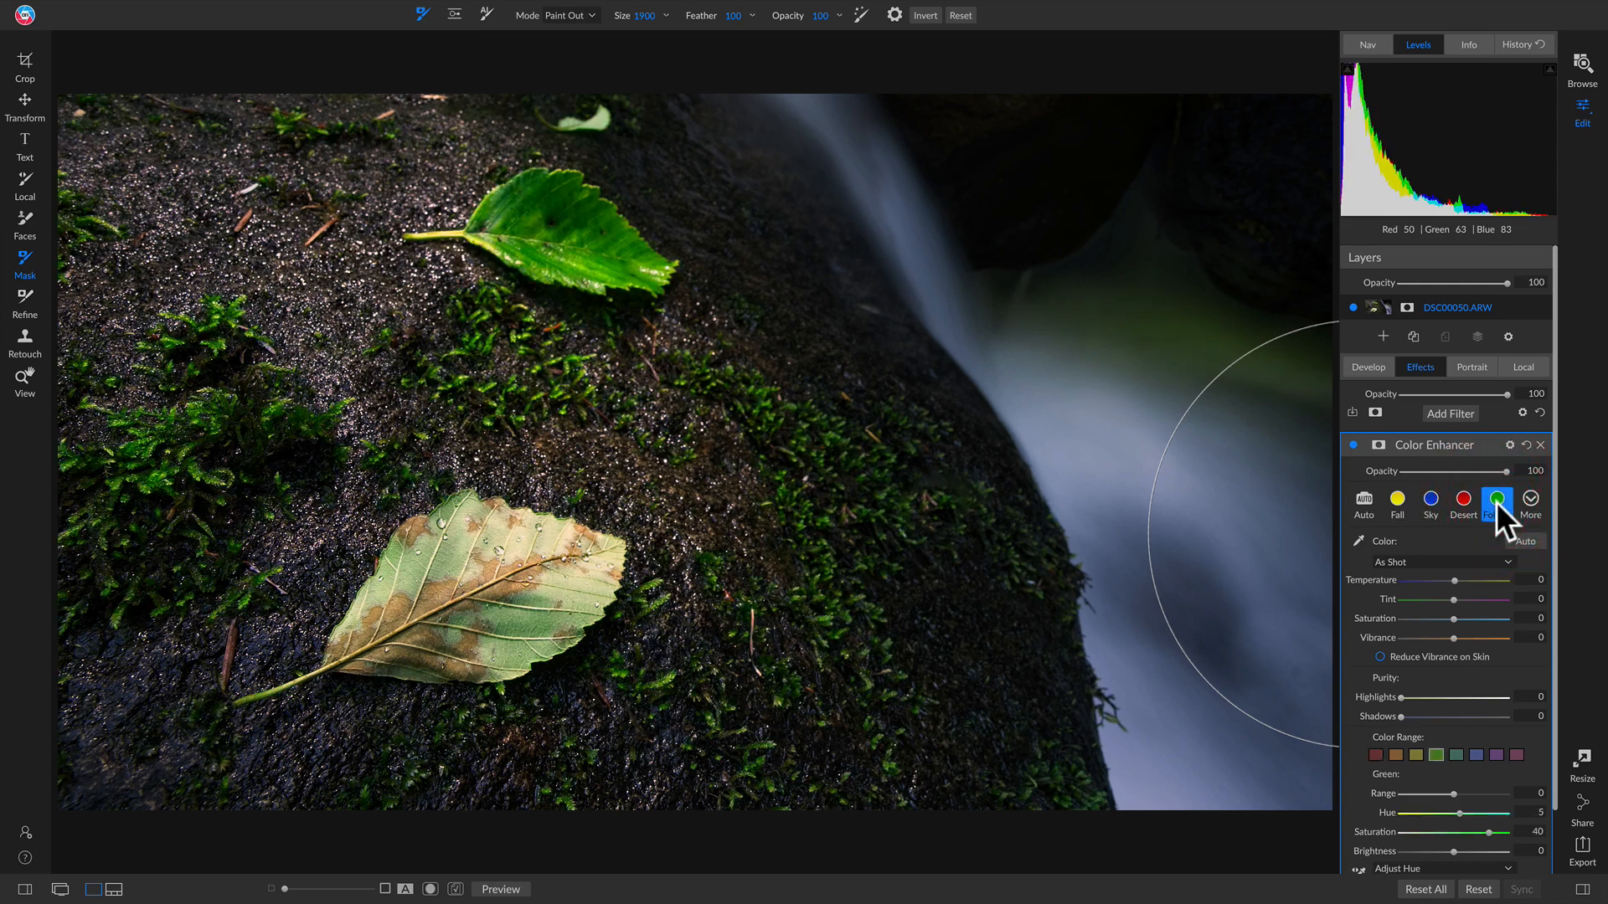
scroll(1467, 620, down, 2)
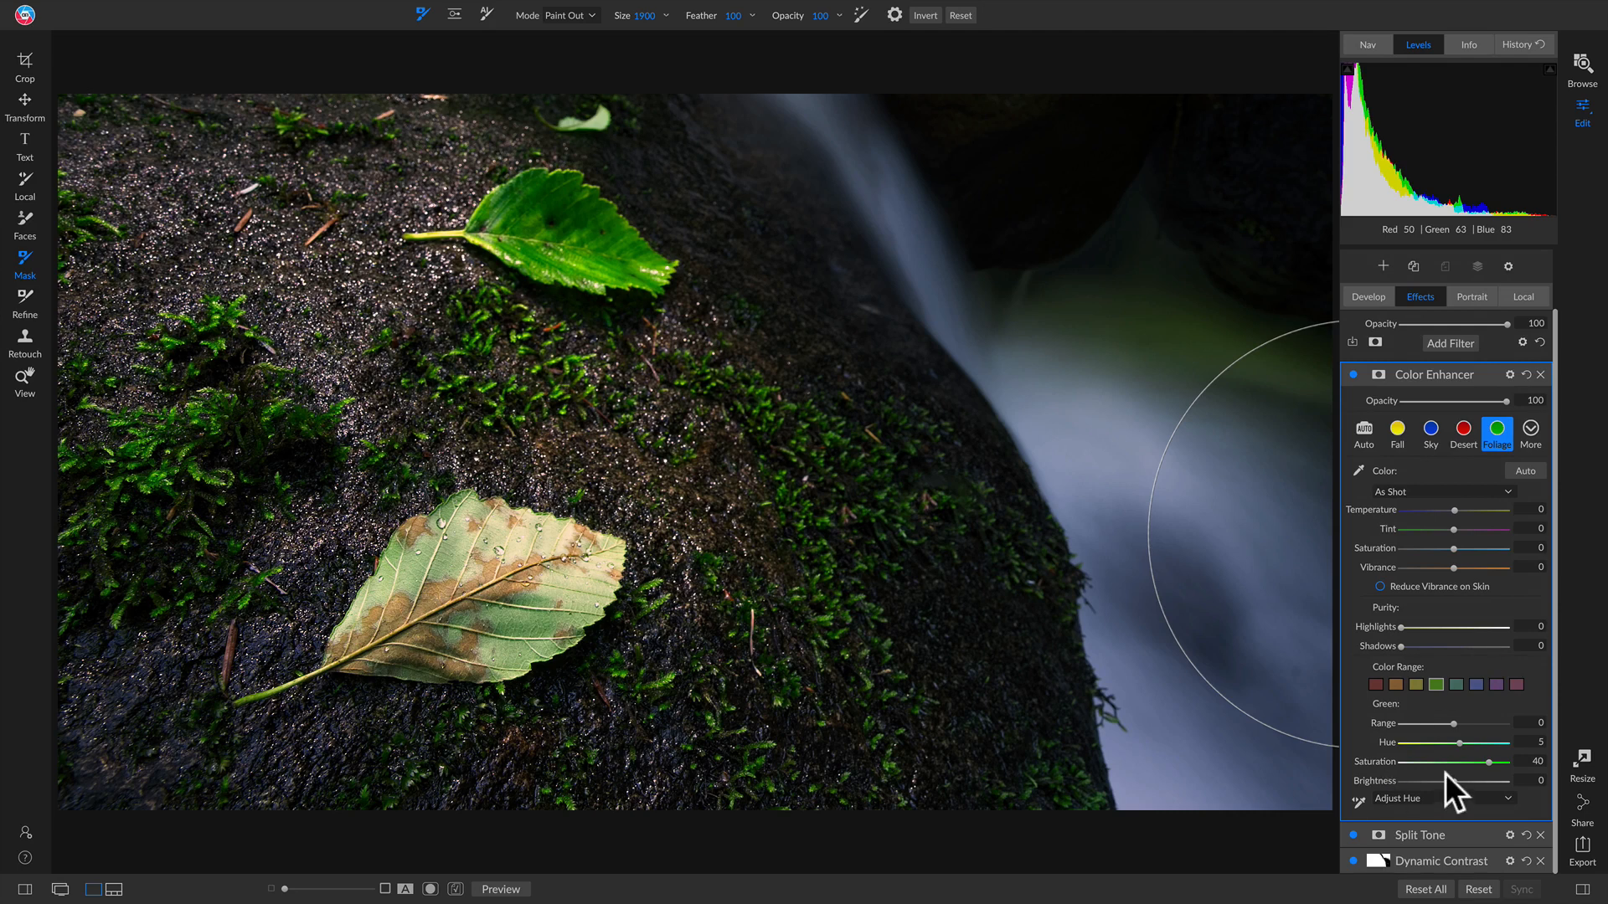
Step: Raise the orange range to Saturation 12 and Brightness 16, then compare the filter
click(1394, 684)
drag(1454, 762, 1466, 762)
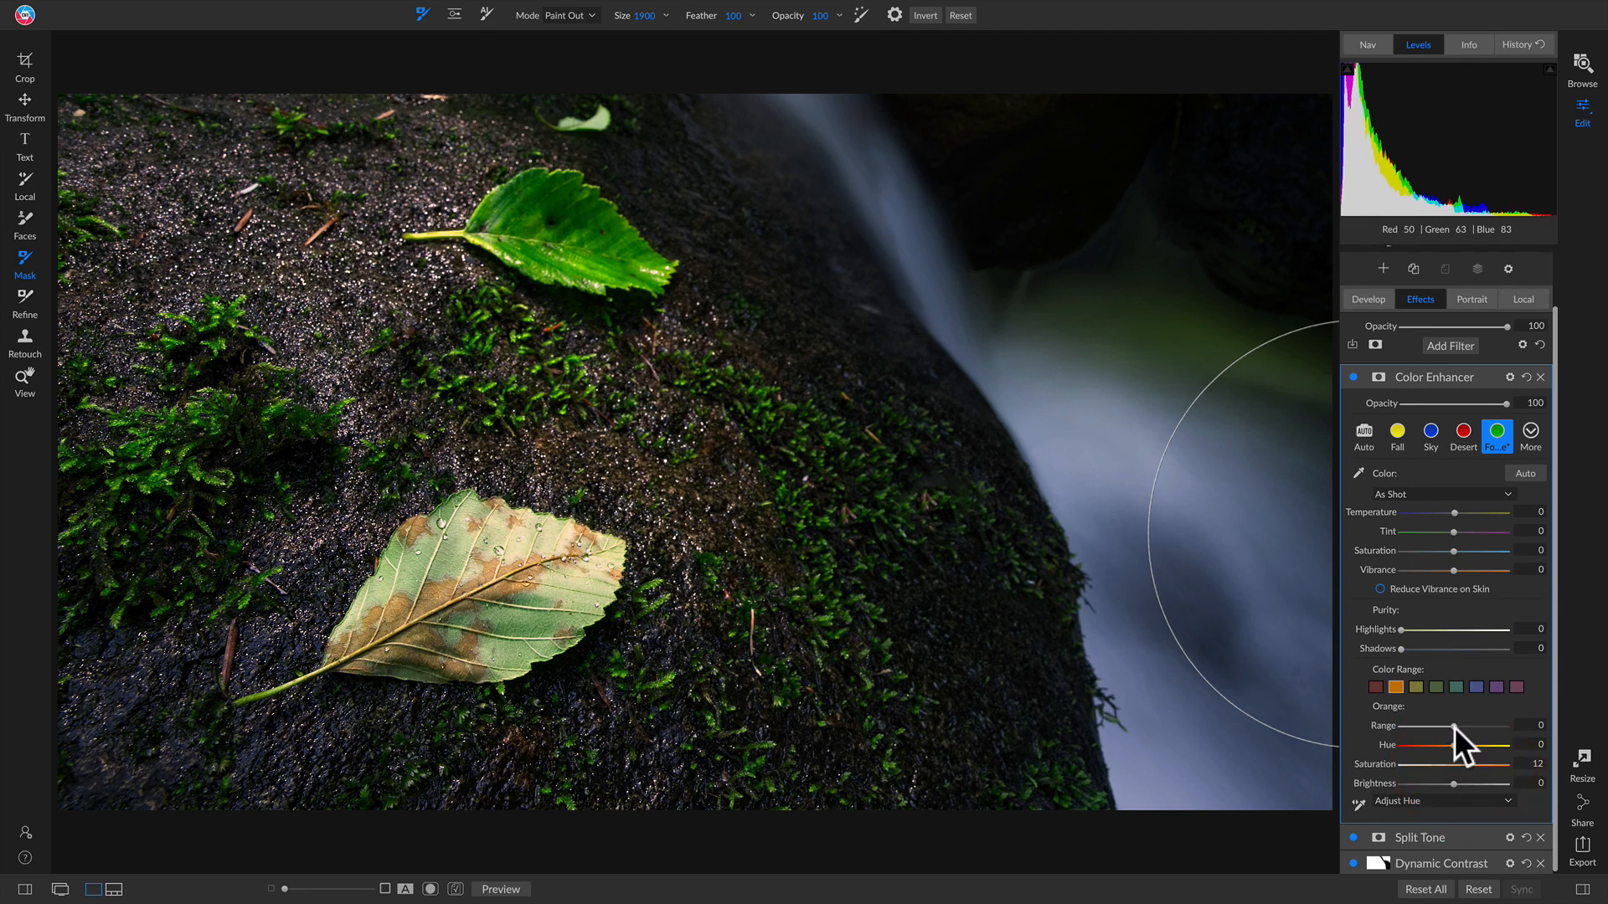
mouse_move(1453, 784)
mouse_down()
mouse_move(1479, 783)
mouse_move(1425, 791)
mouse_move(1484, 786)
mouse_up()
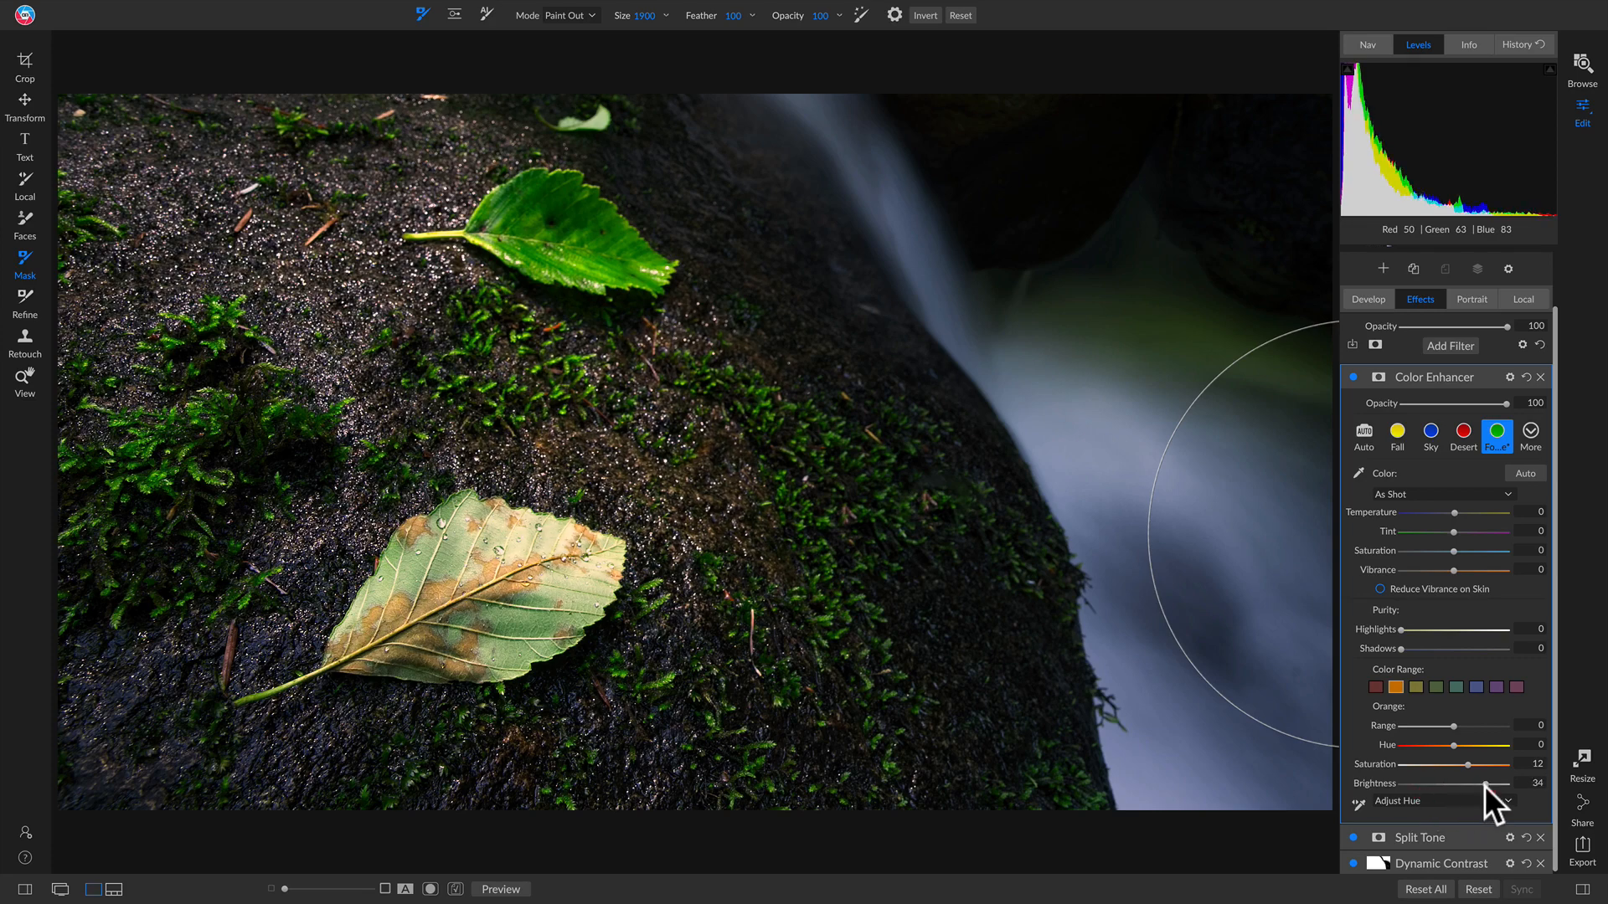
key(z)
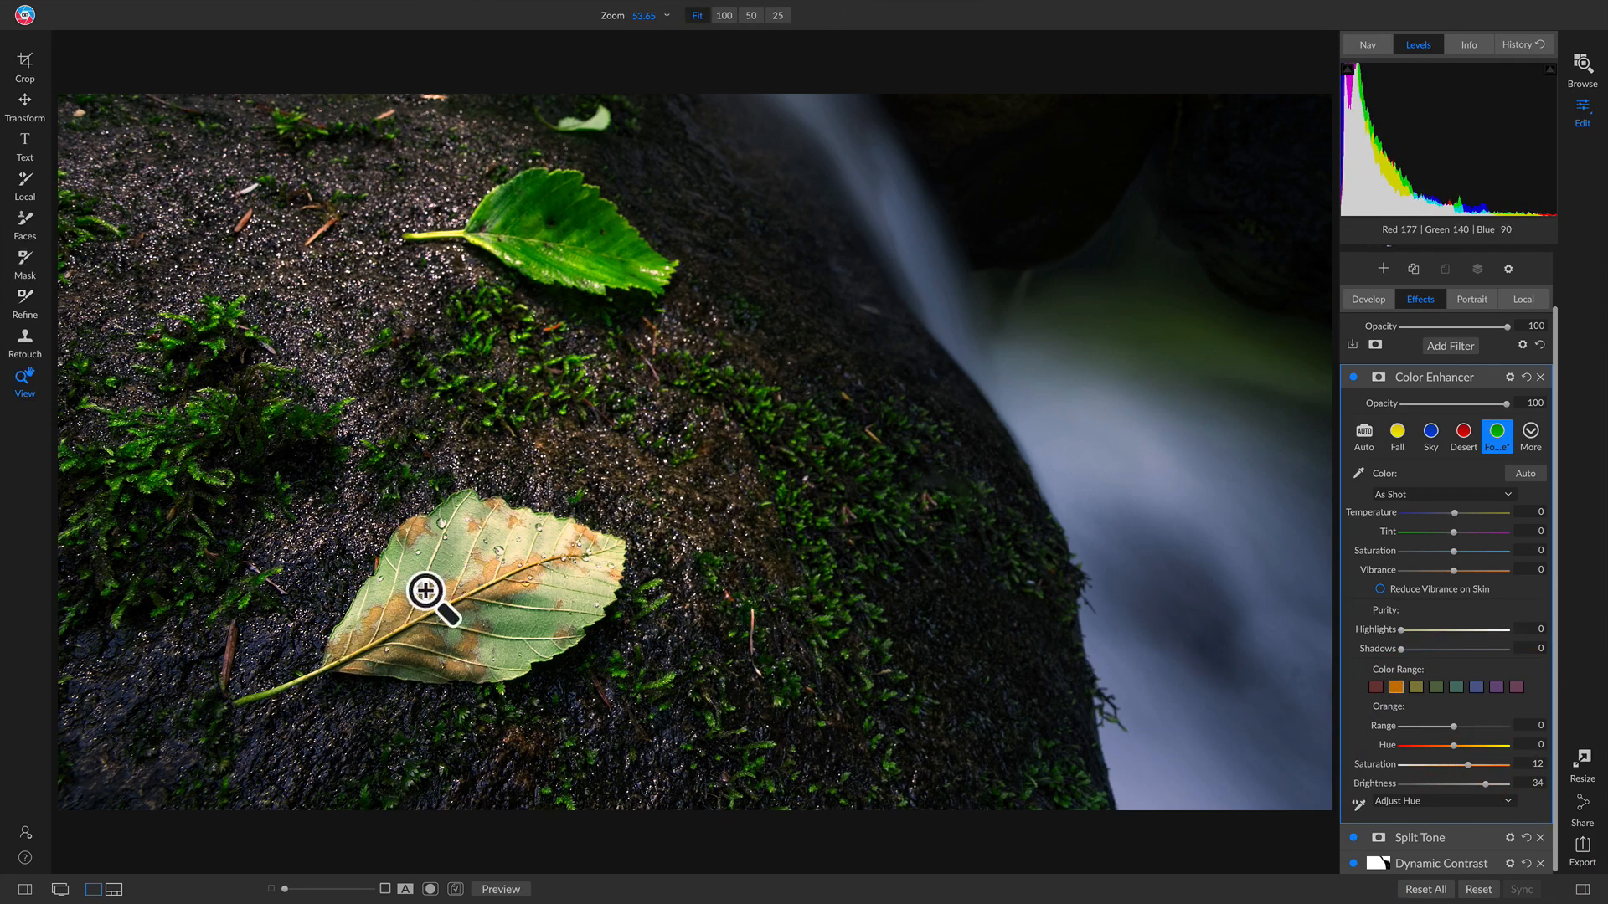
click(445, 607)
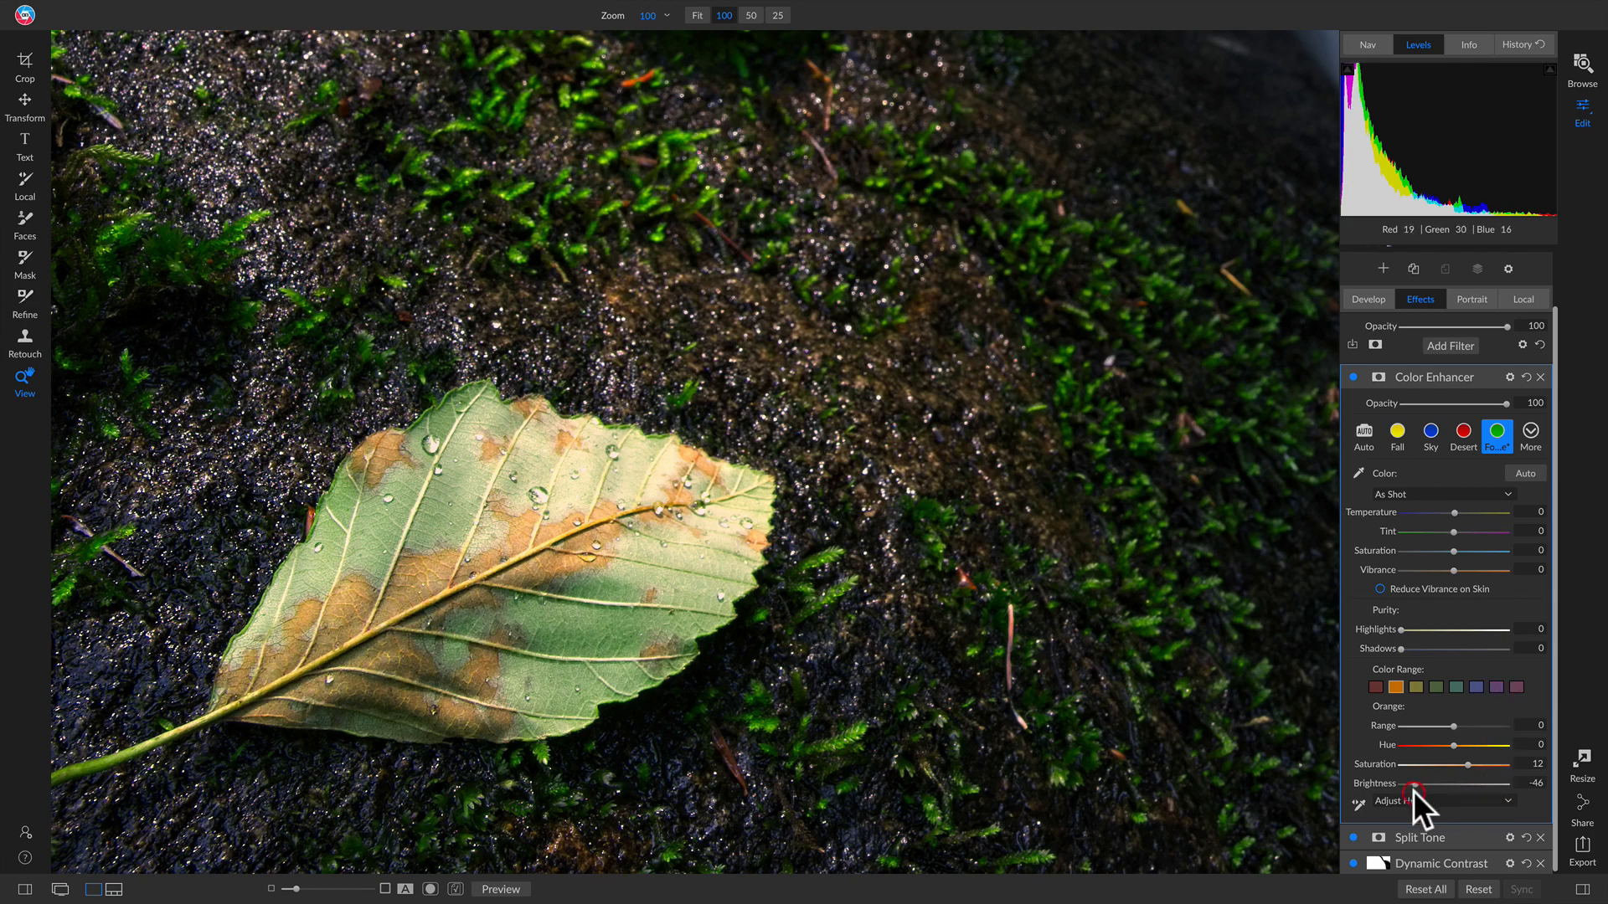
drag(1415, 785, 1471, 782)
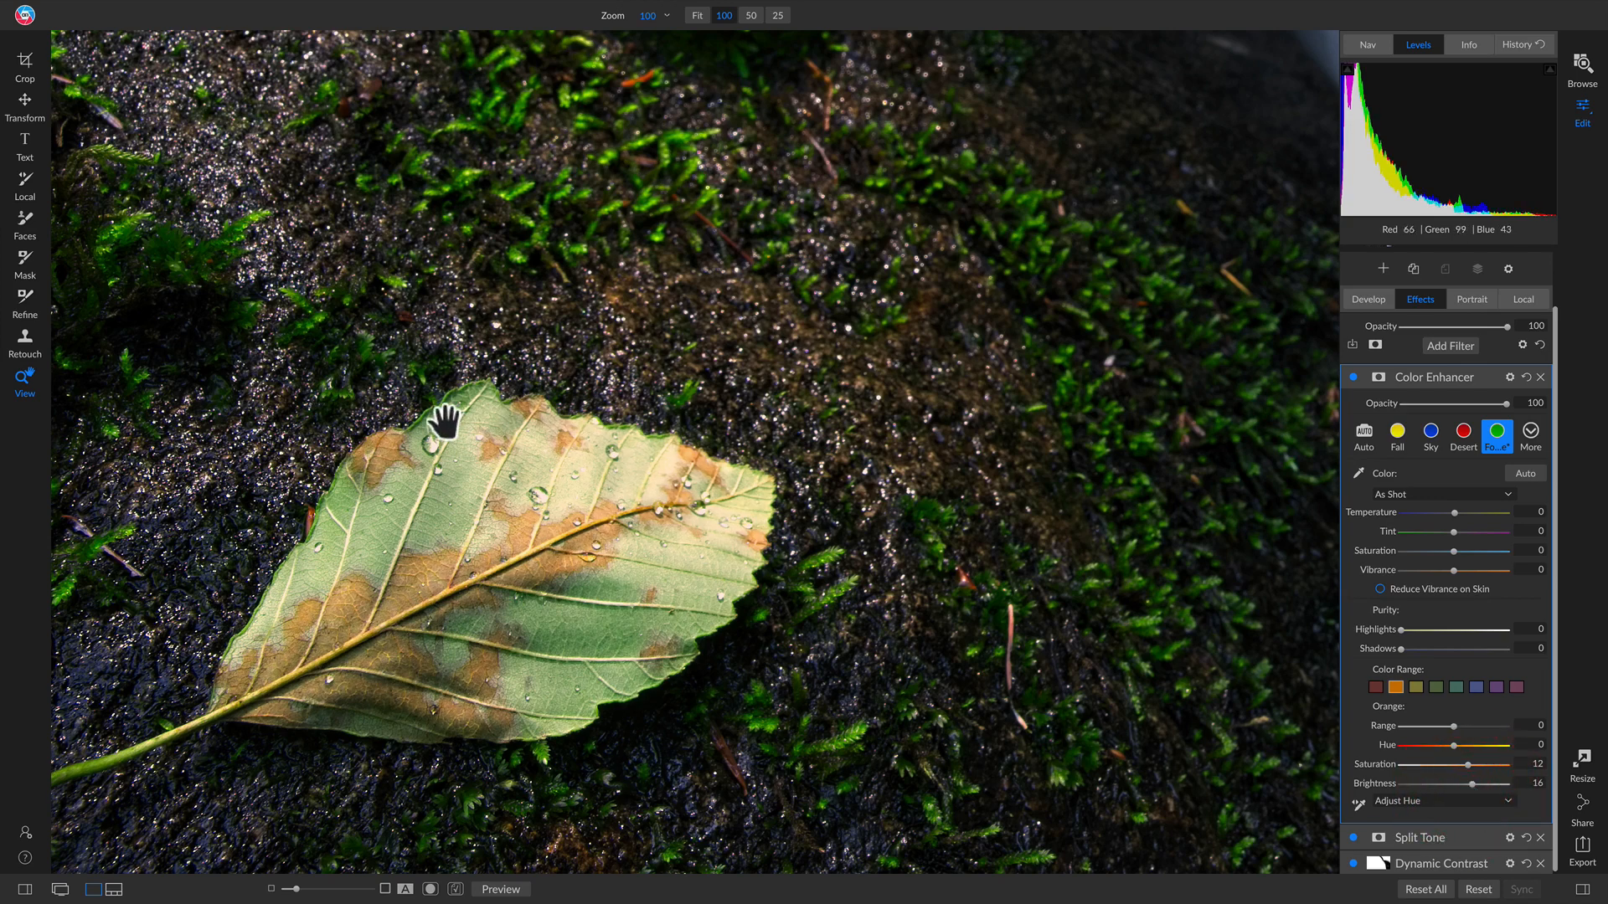
click(807, 570)
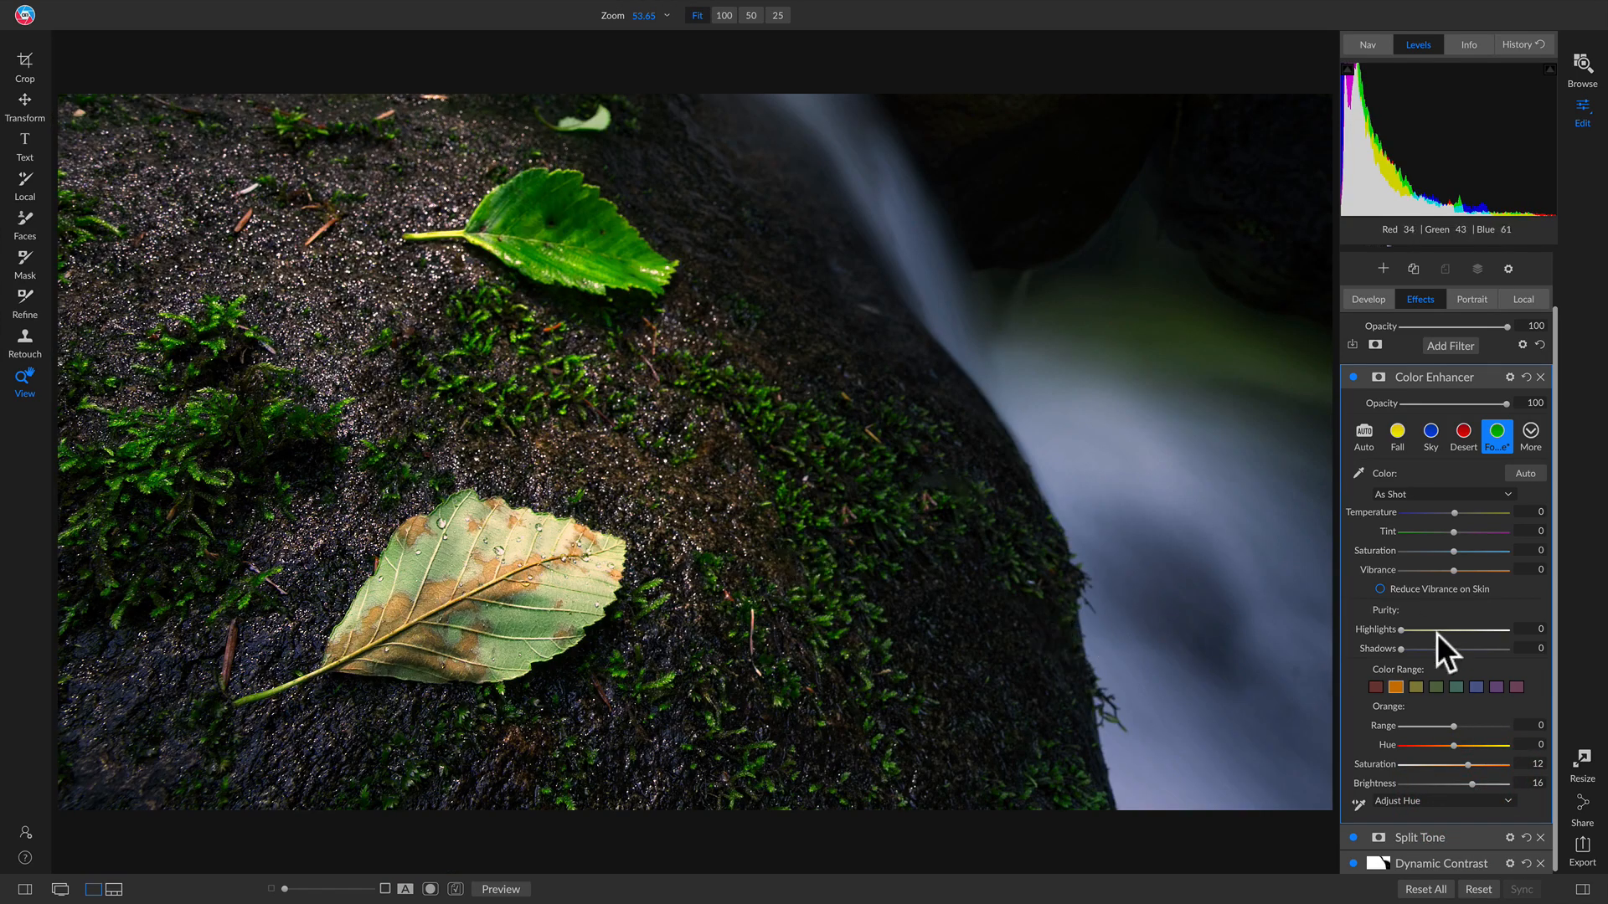
click(1353, 379)
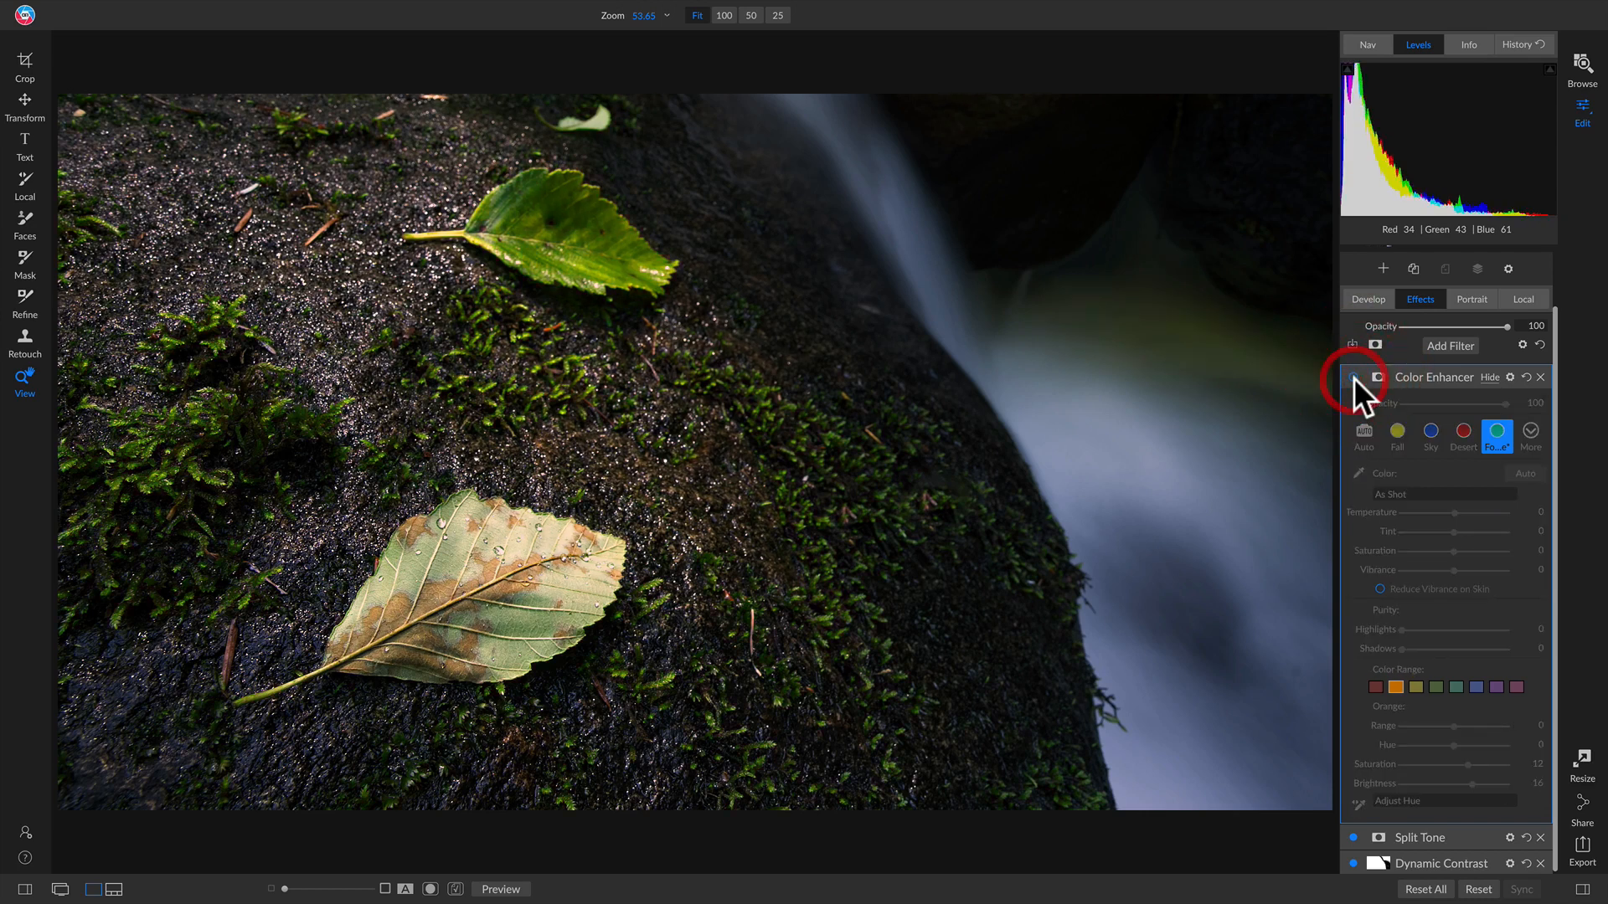
click(1353, 378)
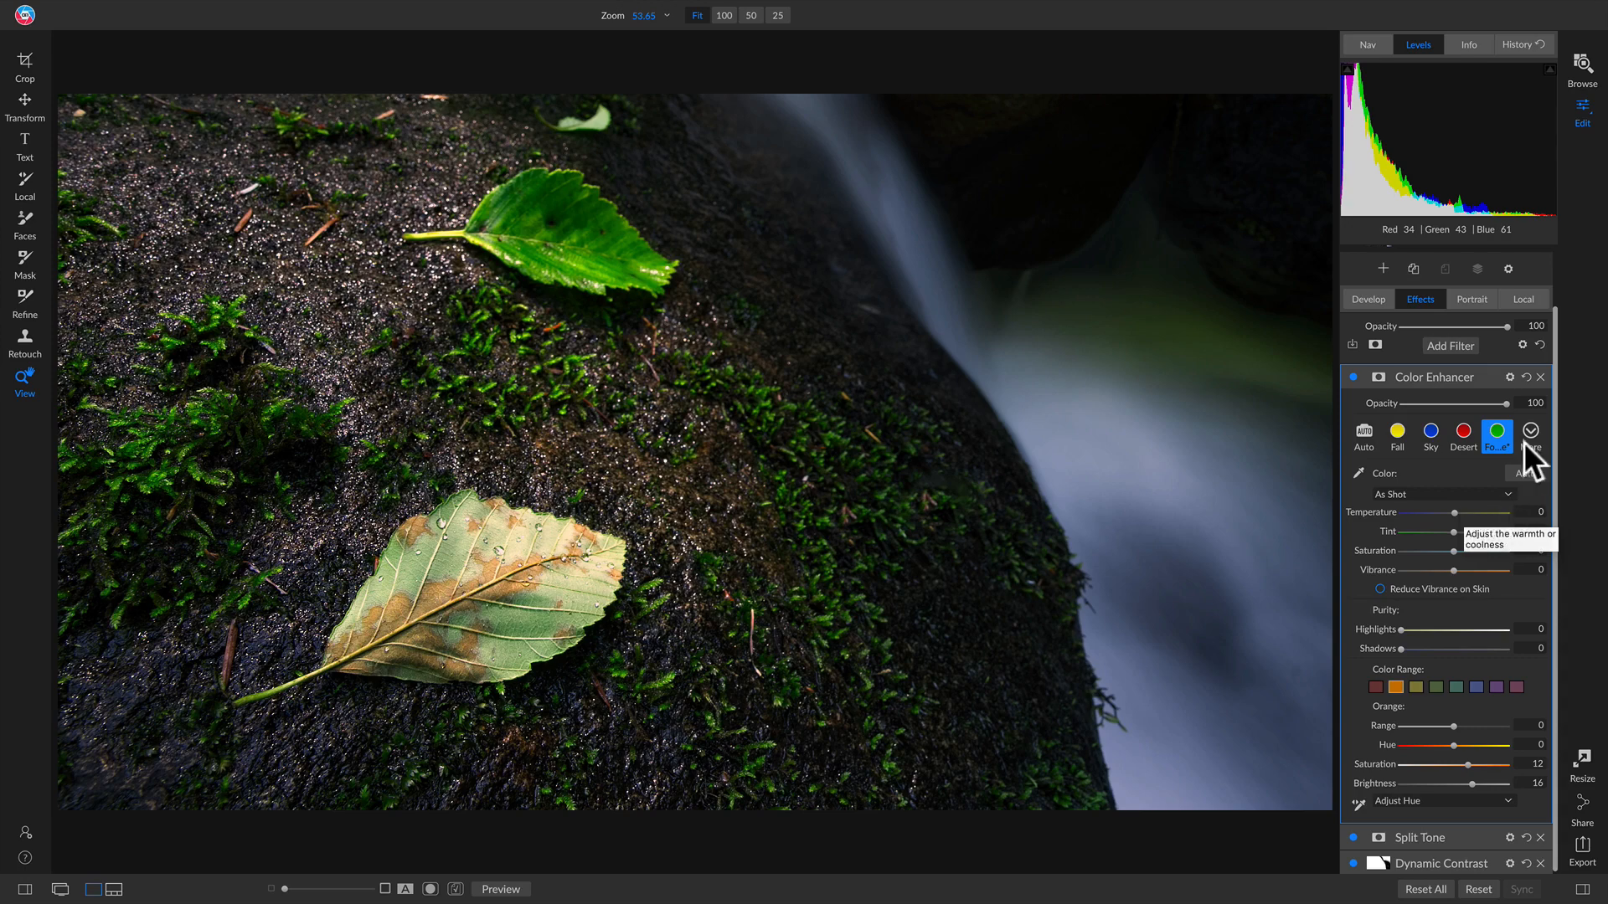
Step: Add a Black & White filter using the Red preset and show its Blending Options
click(1456, 345)
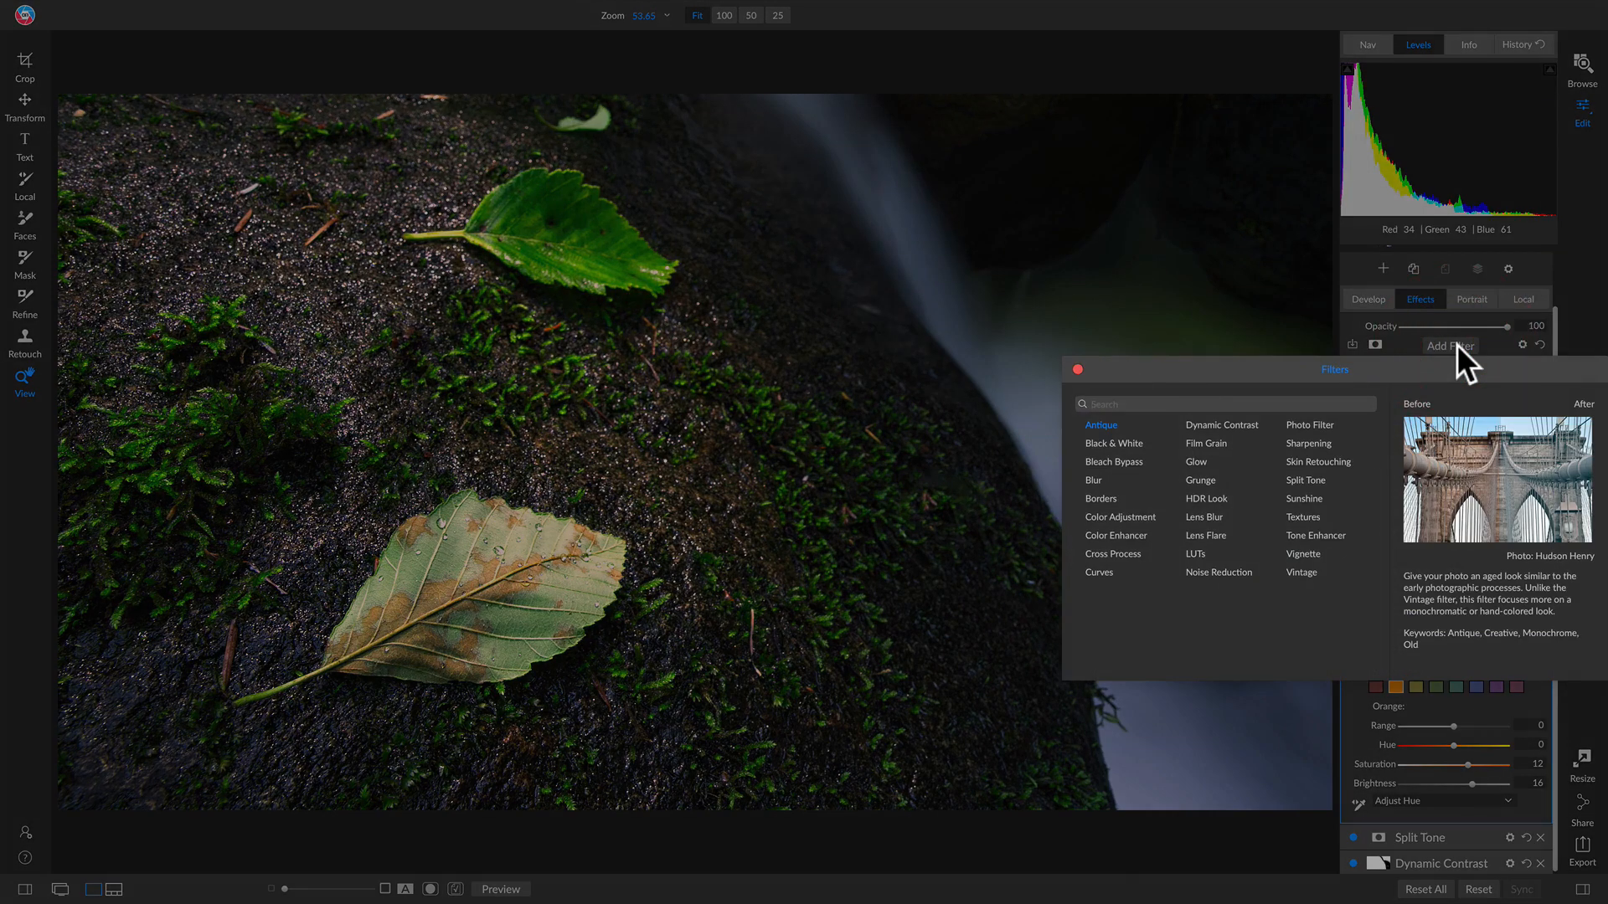
click(1125, 444)
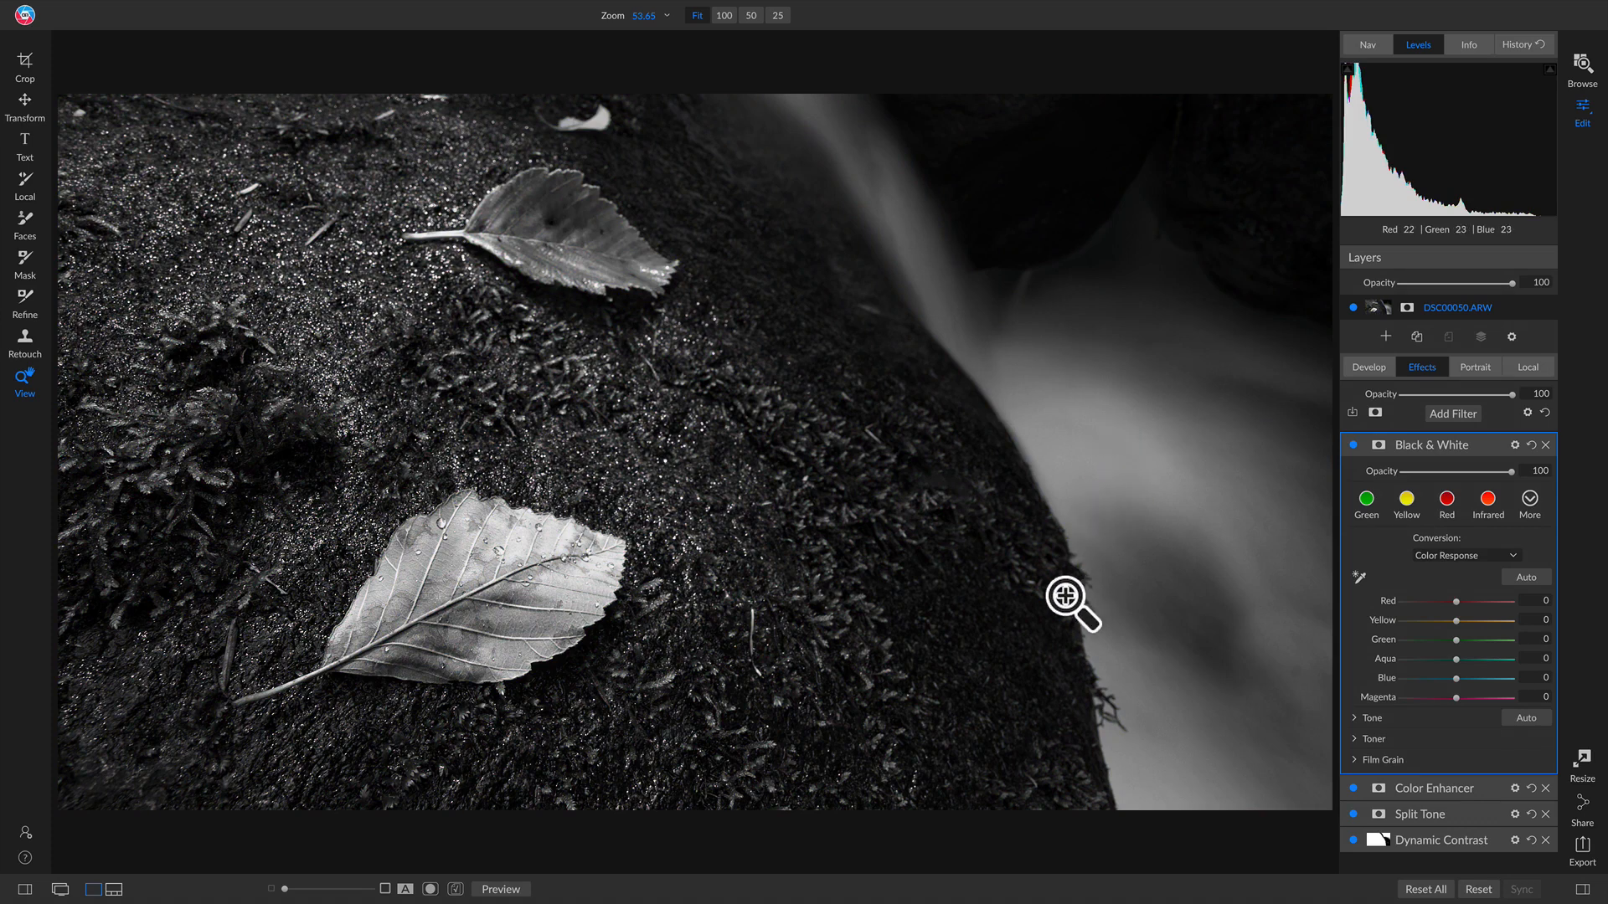
click(1438, 501)
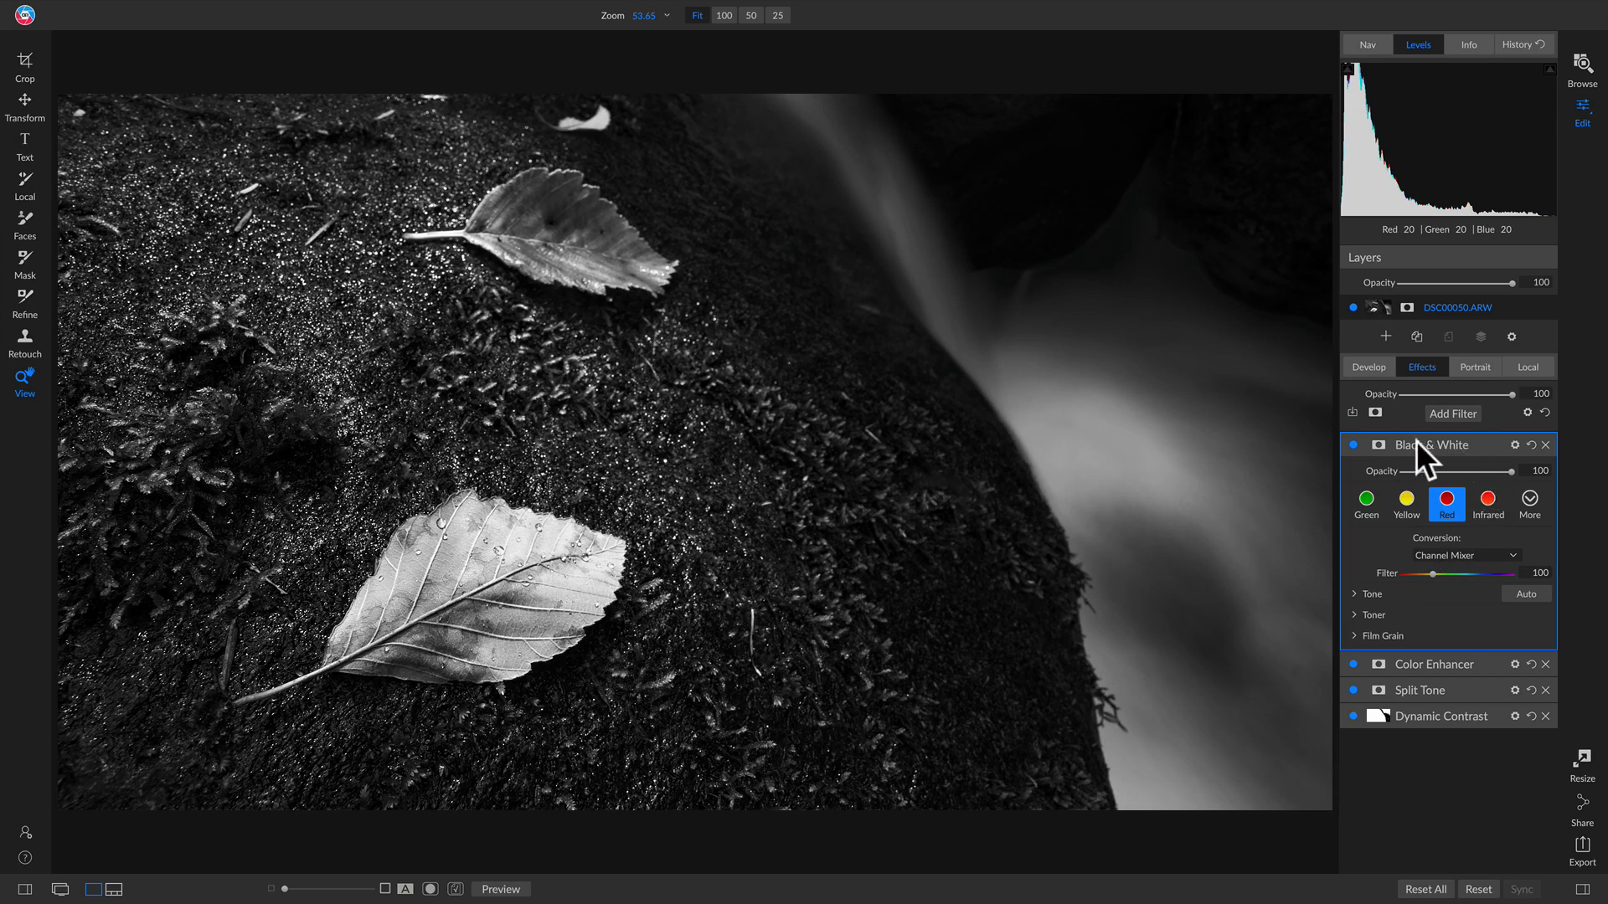
click(1515, 445)
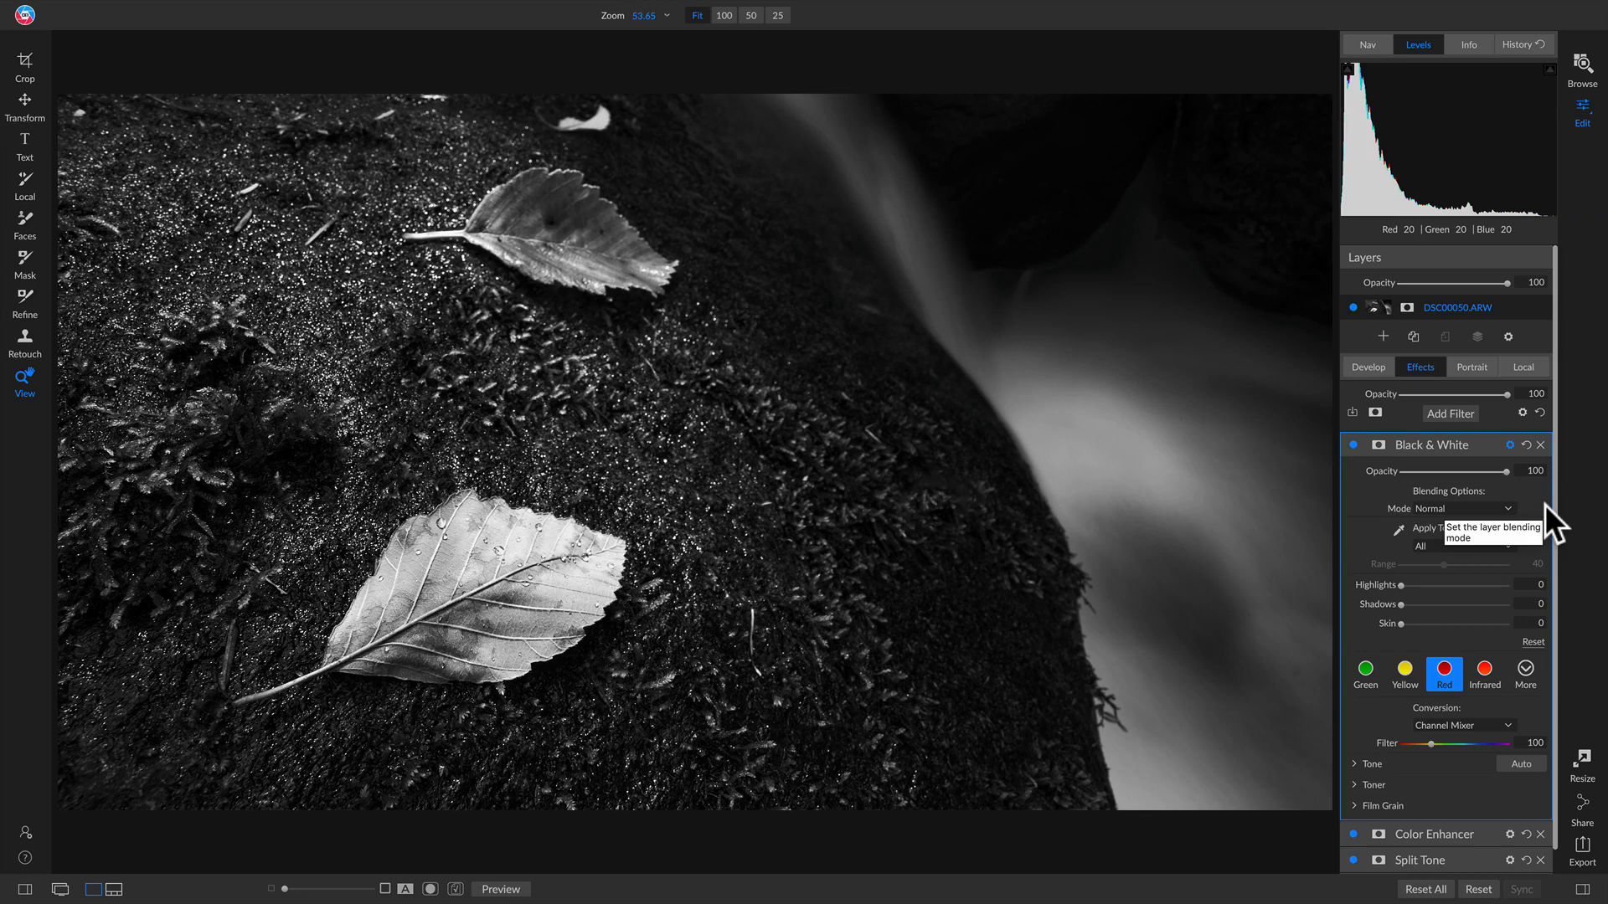
Step: Set the Black & White filter to apply only to Shadows and compare it on and off
click(1437, 545)
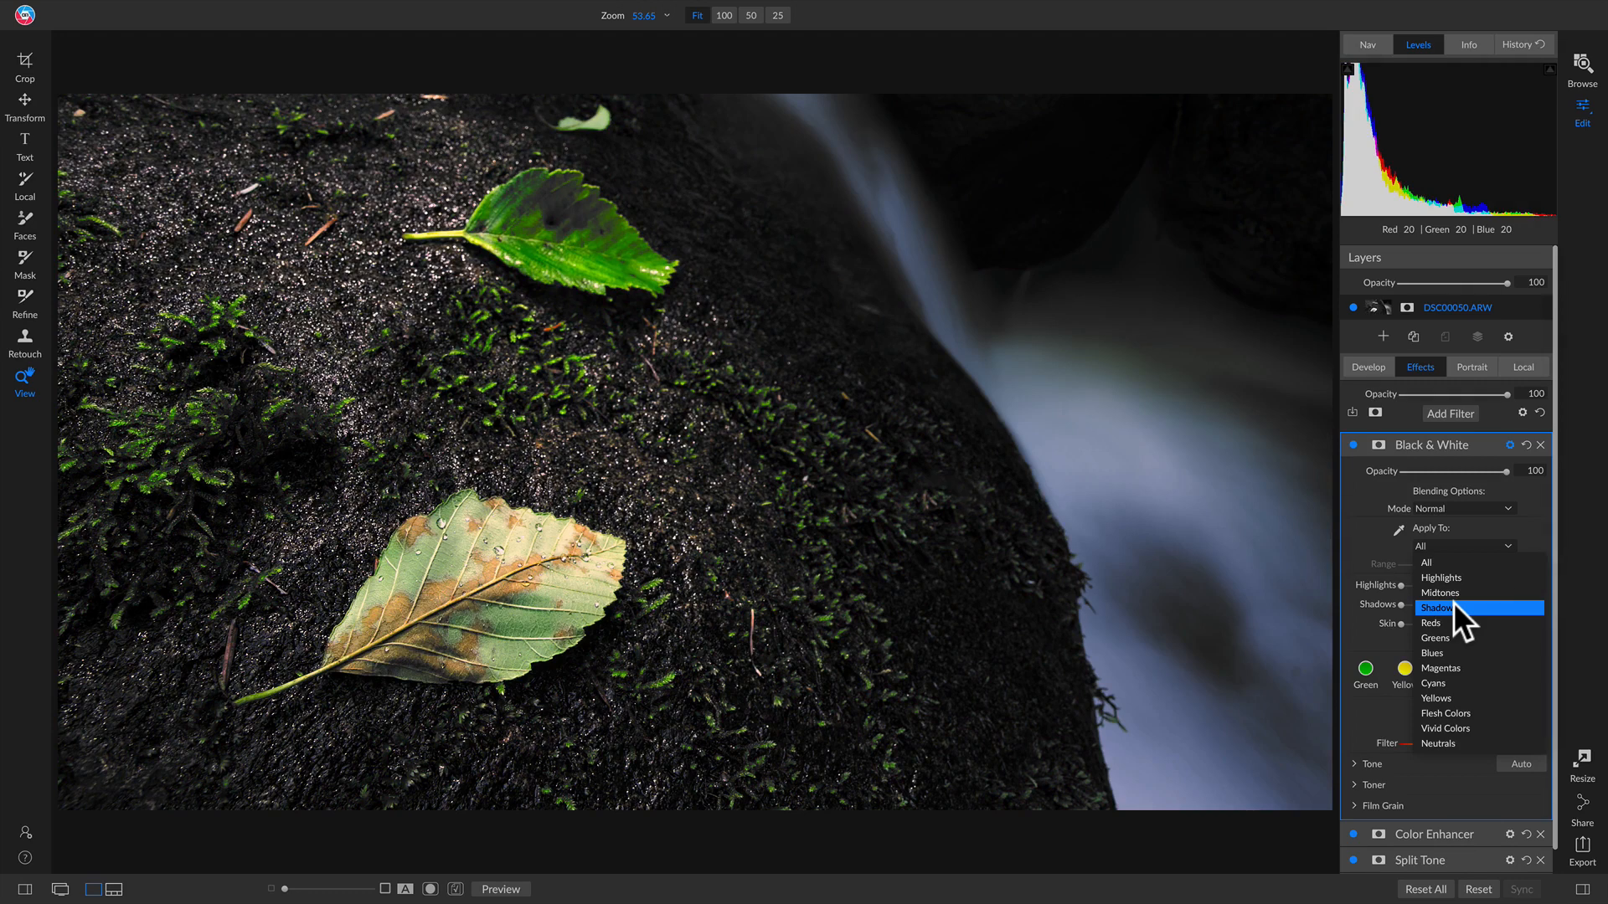
click(1454, 605)
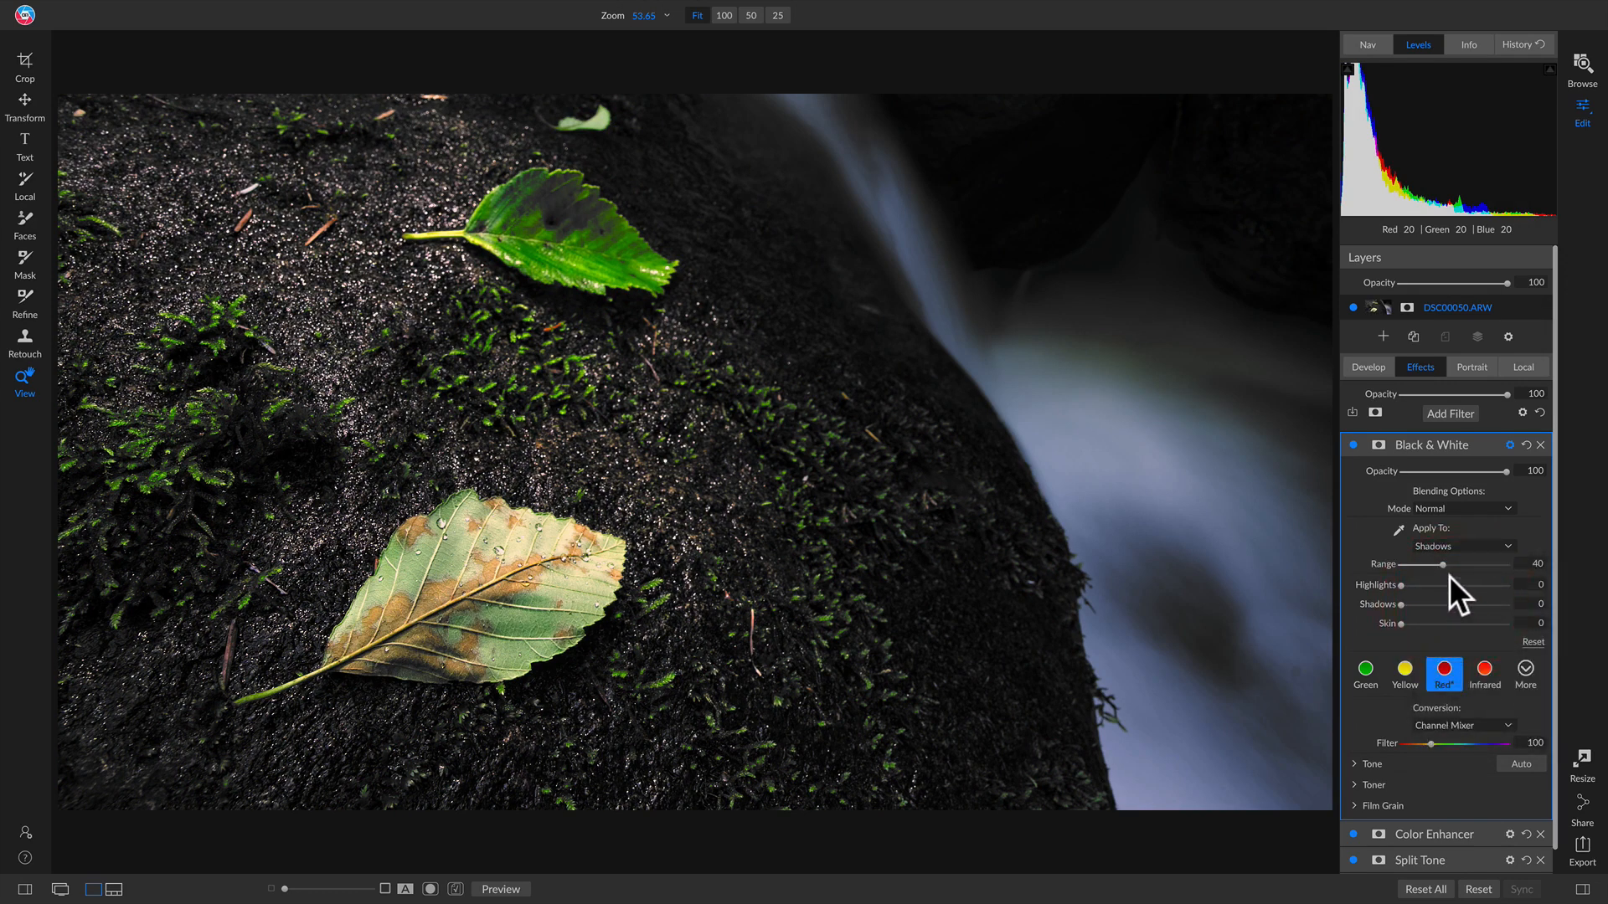
click(1352, 445)
click(1354, 444)
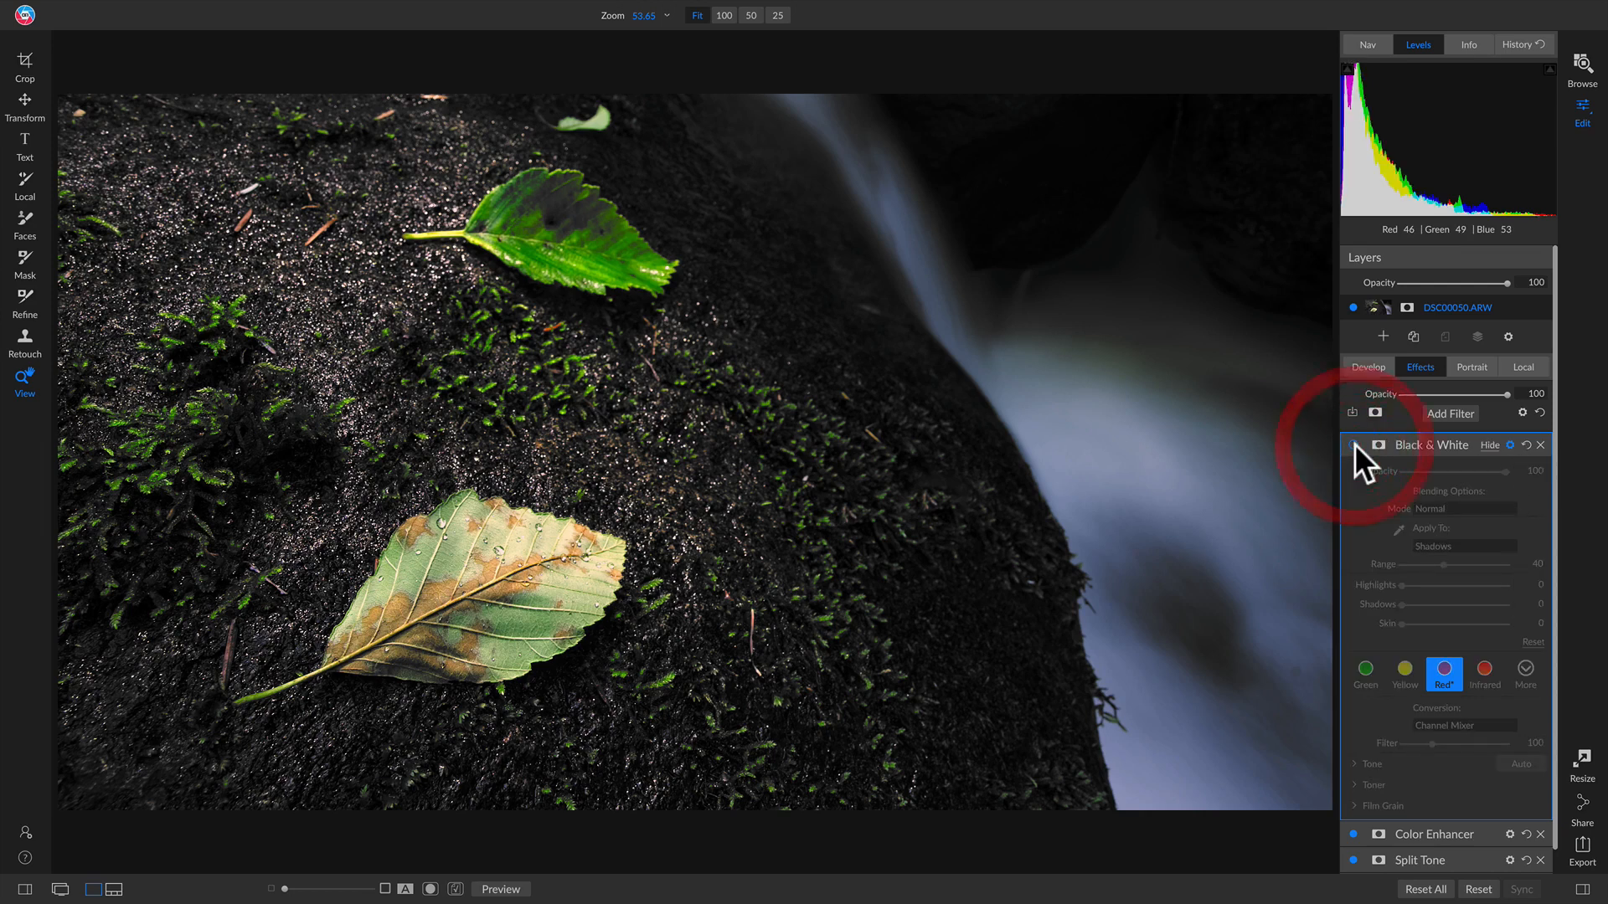
click(1354, 444)
click(1354, 444)
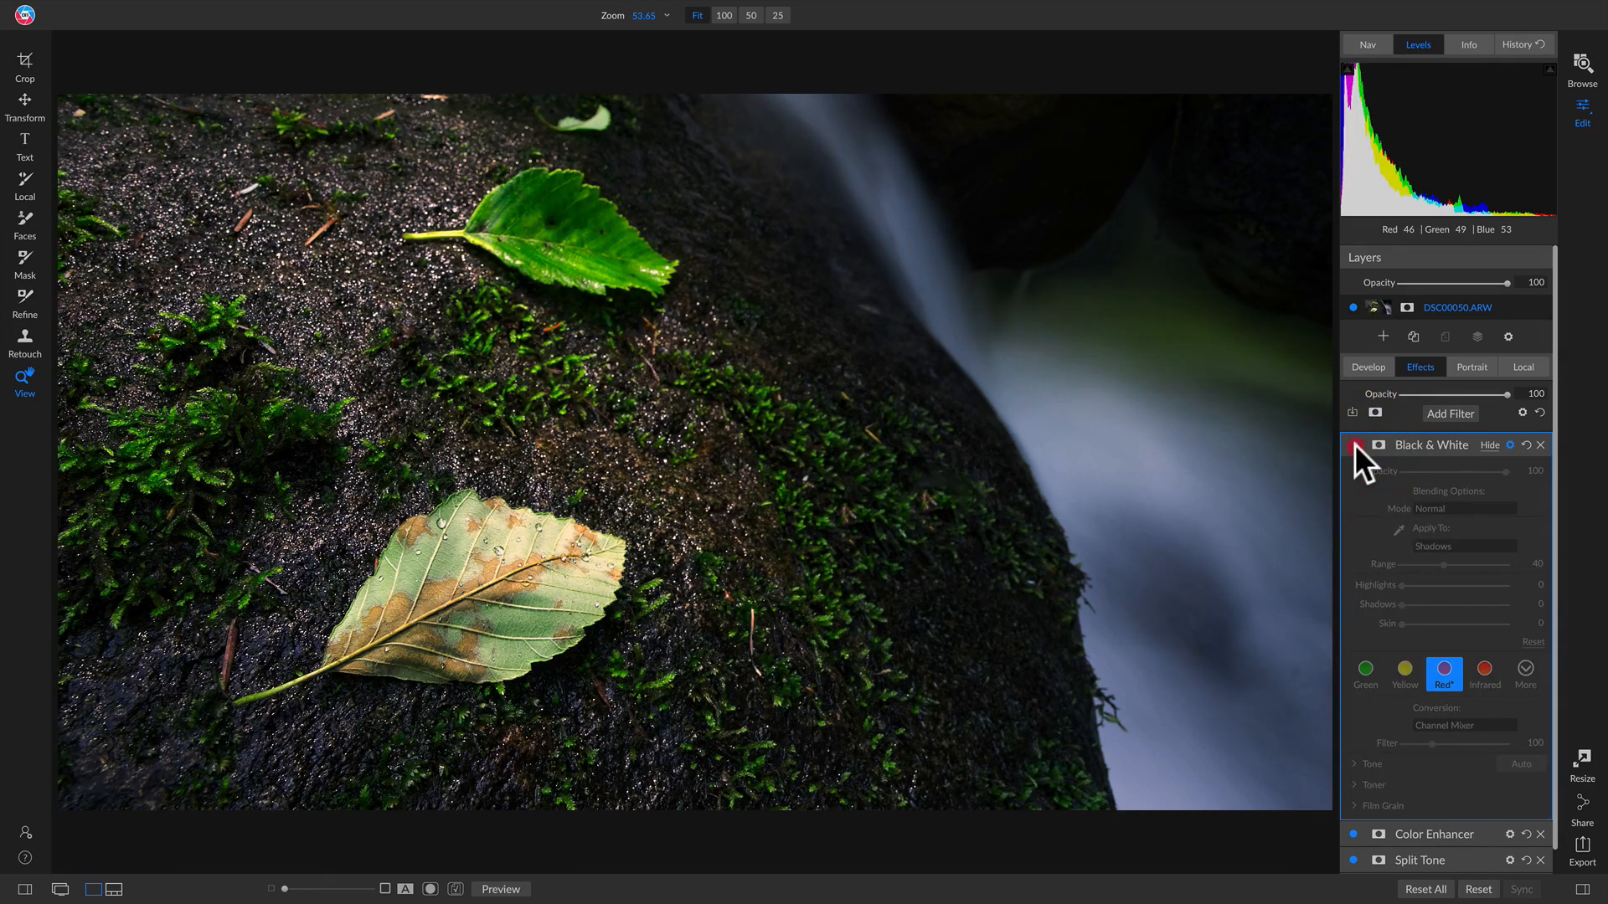
click(1354, 444)
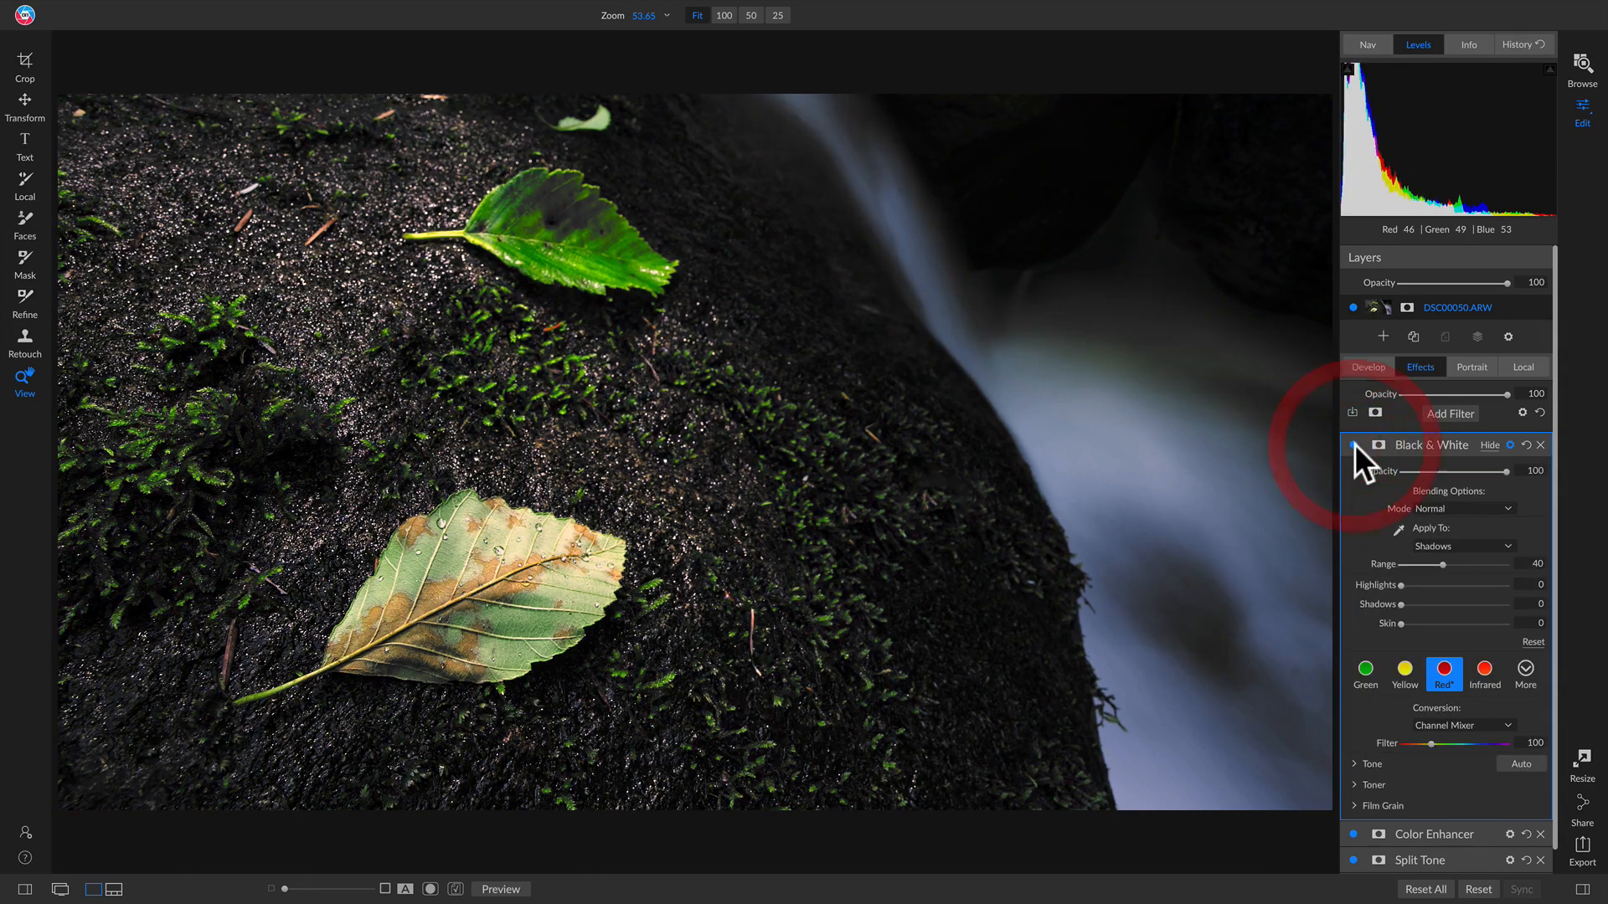
Step: At 100% zoom, paint the Black & White effect off the upper green leaf with a size-100 brush
click(587, 225)
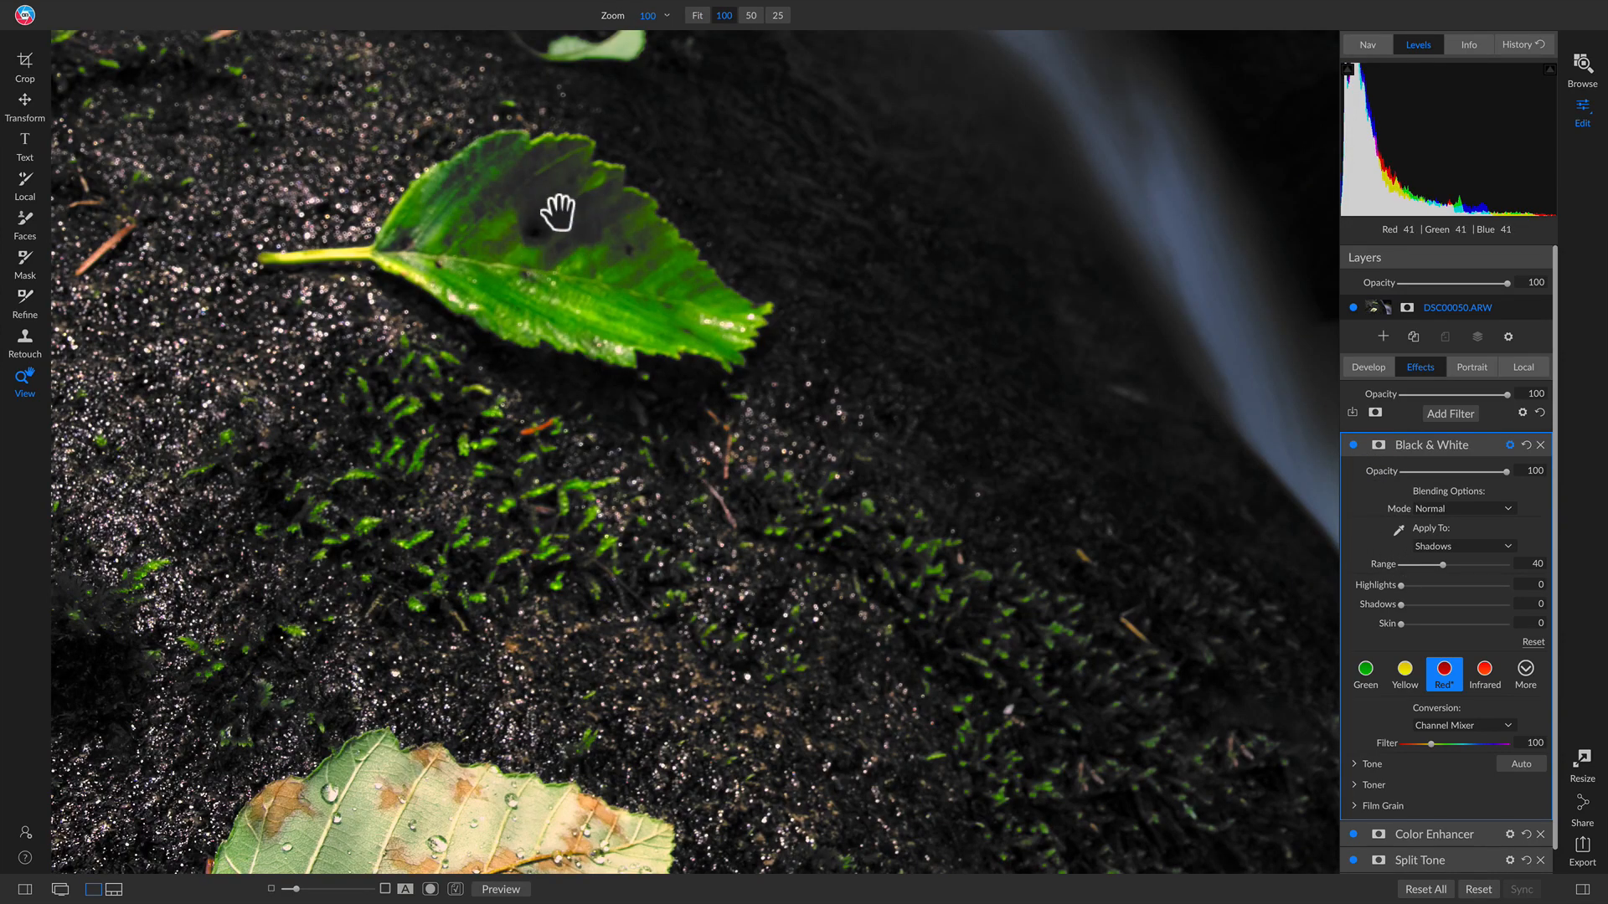
key(b)
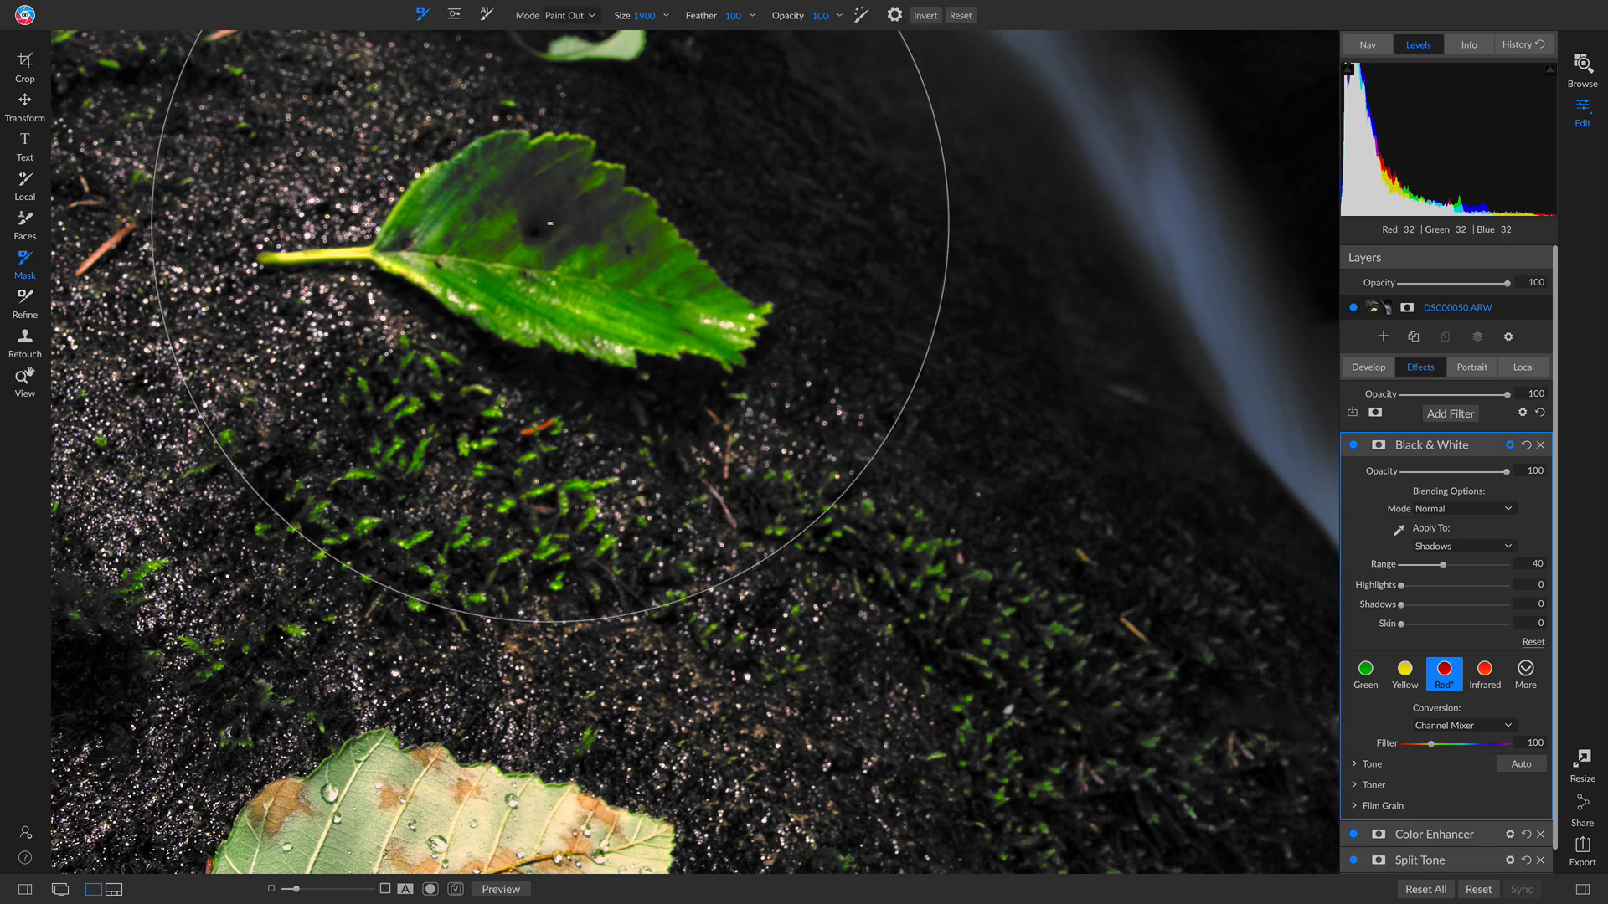
key(bracketleft)
key(bracketleft)
key(bracketleft)
key(bracketleft)
key(bracketleft)
key(bracketleft)
key(bracketleft)
key(bracketleft)
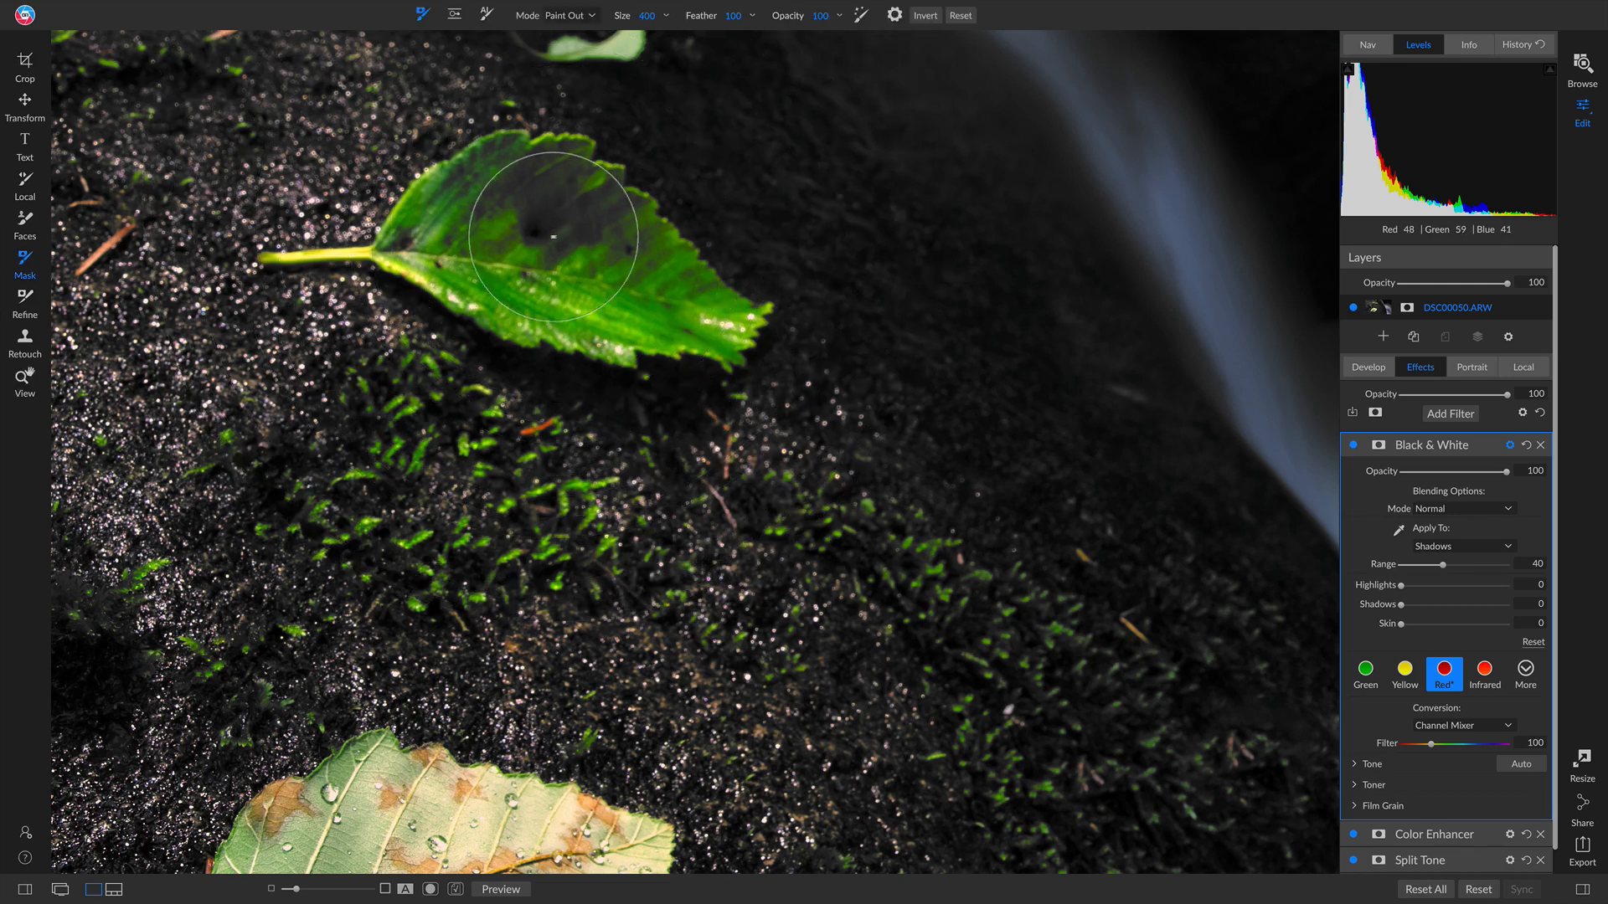
key(bracketleft)
key(bracketleft)
key(bracketleft)
mouse_move(549, 235)
mouse_down()
mouse_move(603, 232)
mouse_move(553, 248)
mouse_move(525, 205)
mouse_move(466, 211)
mouse_move(468, 172)
mouse_move(554, 162)
mouse_move(536, 187)
mouse_move(644, 243)
mouse_move(621, 245)
mouse_move(623, 212)
mouse_move(563, 149)
mouse_move(641, 205)
mouse_move(398, 241)
mouse_move(508, 157)
mouse_up()
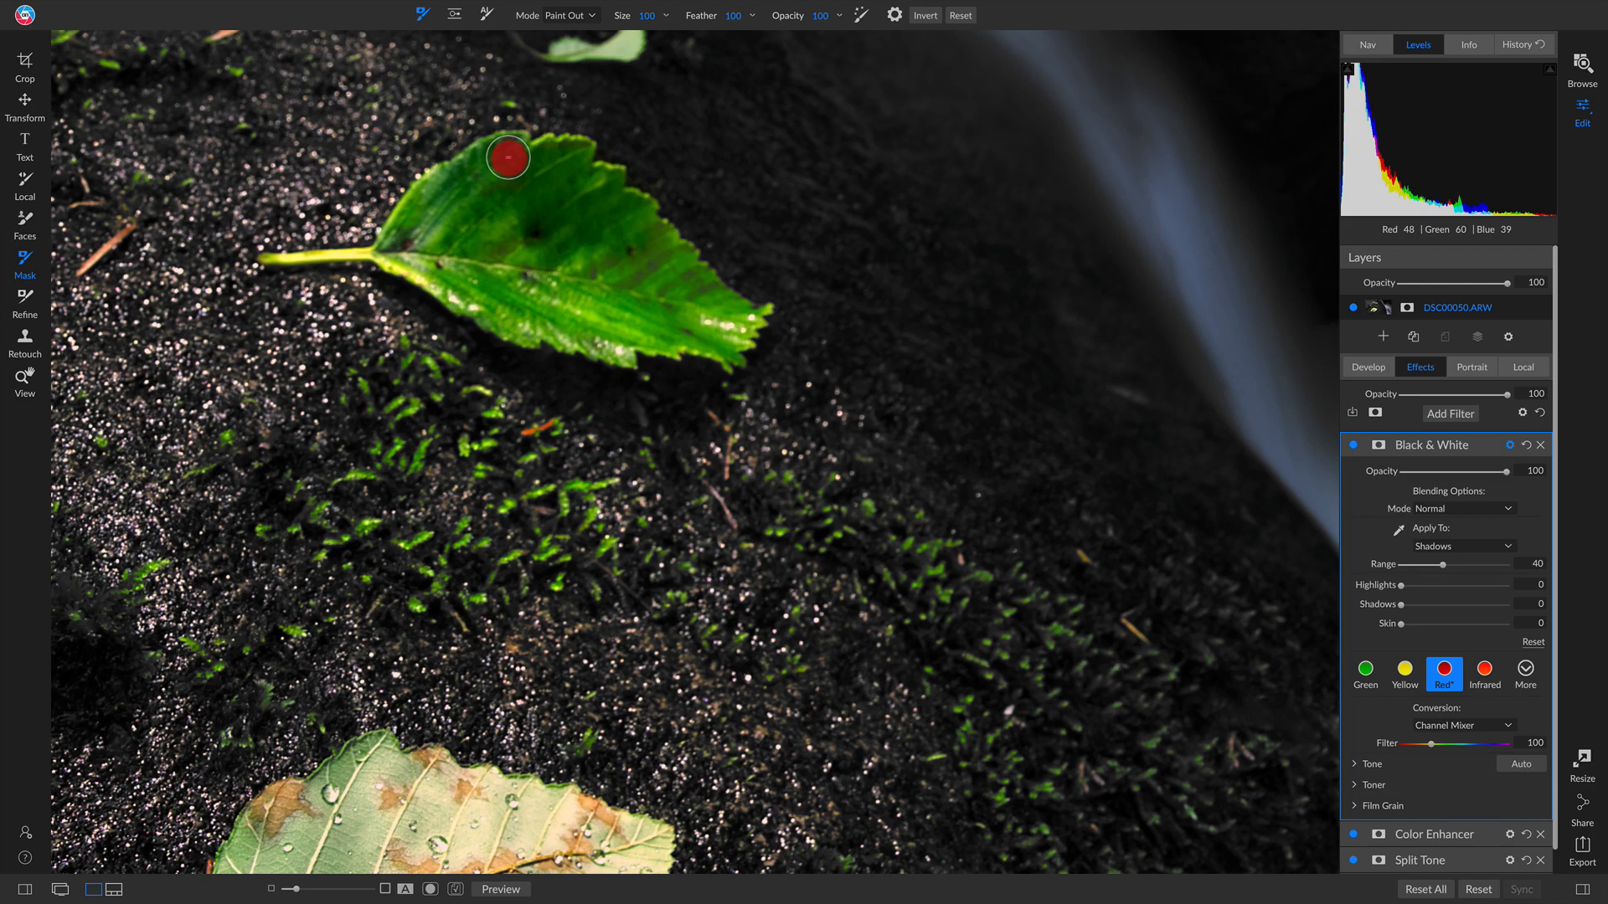
drag(508, 158, 528, 159)
click(524, 158)
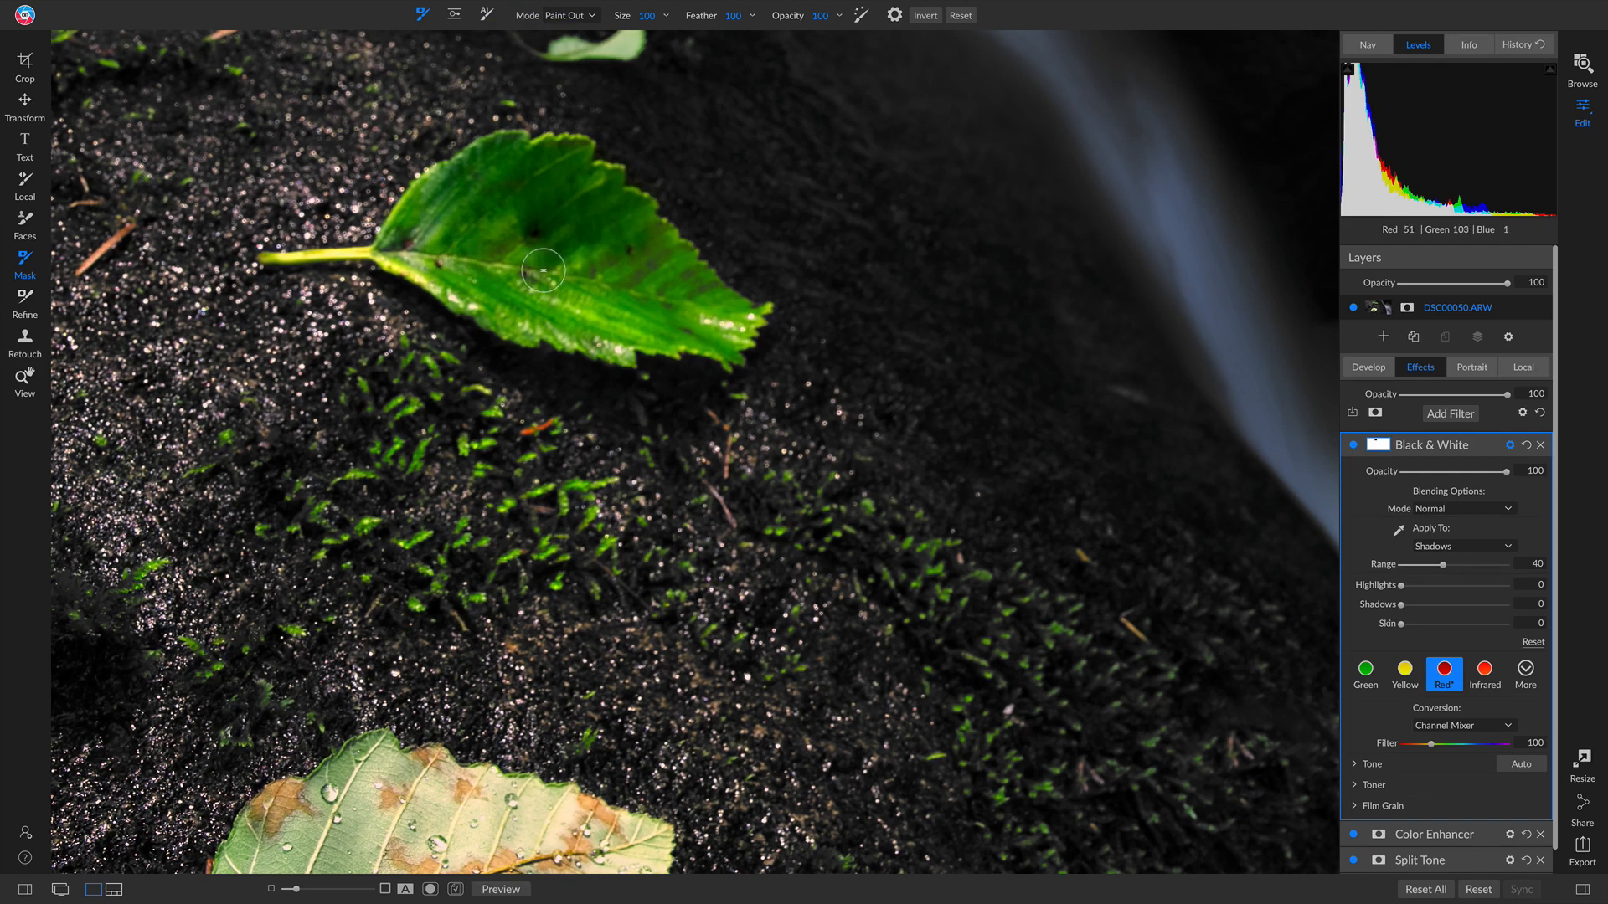
Step: Fit the photo back in view and compare the Black & White filter on and off
key(z)
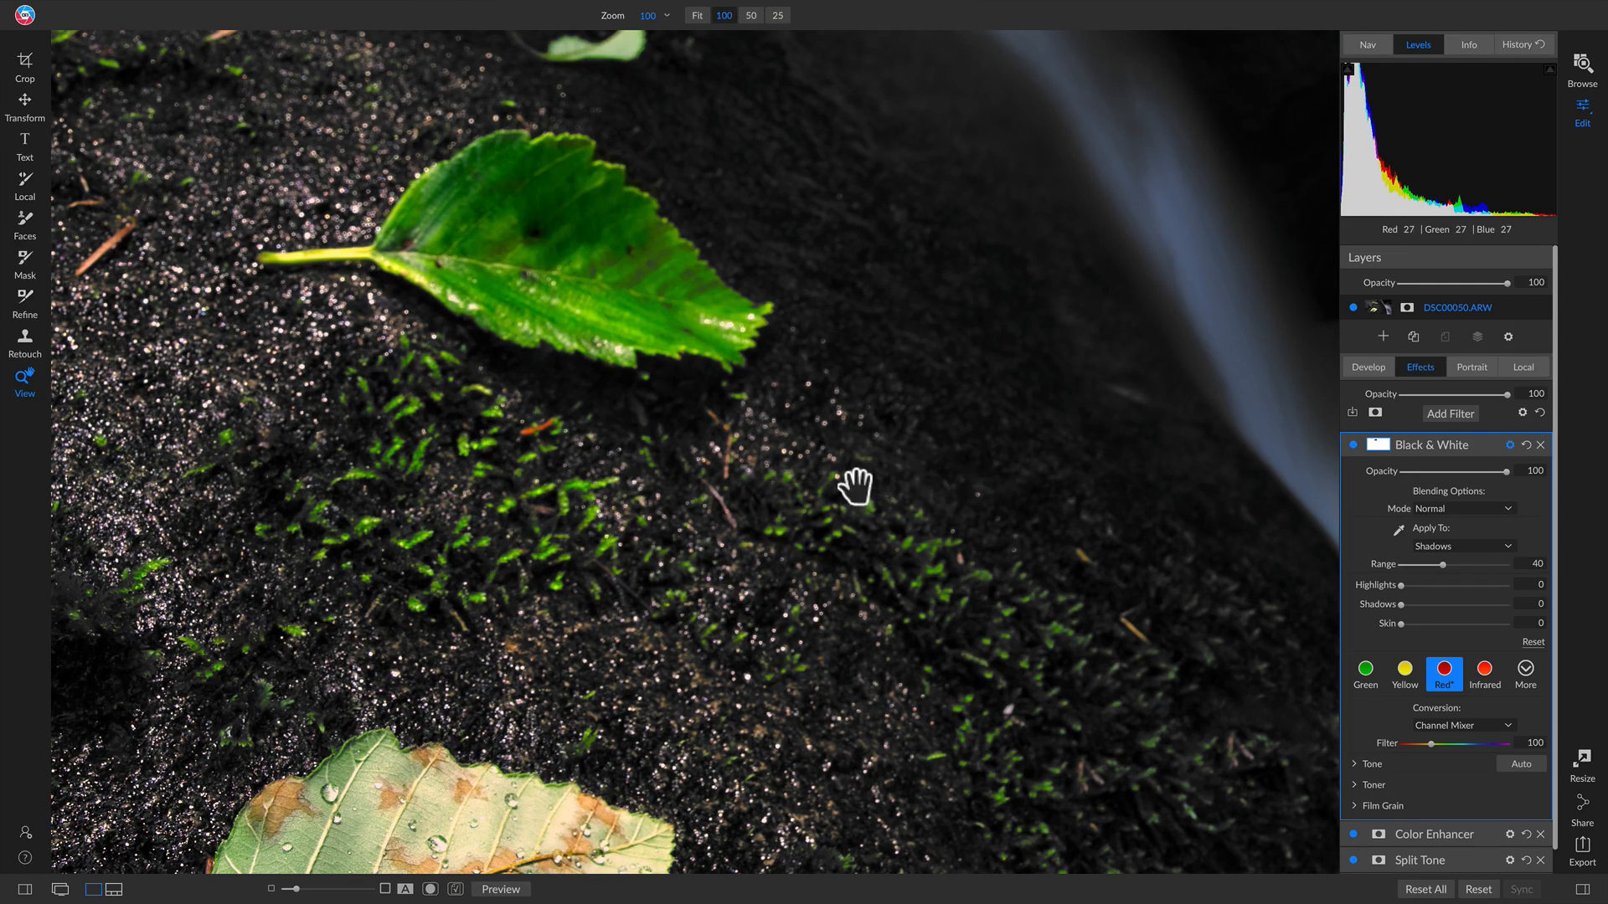
click(743, 460)
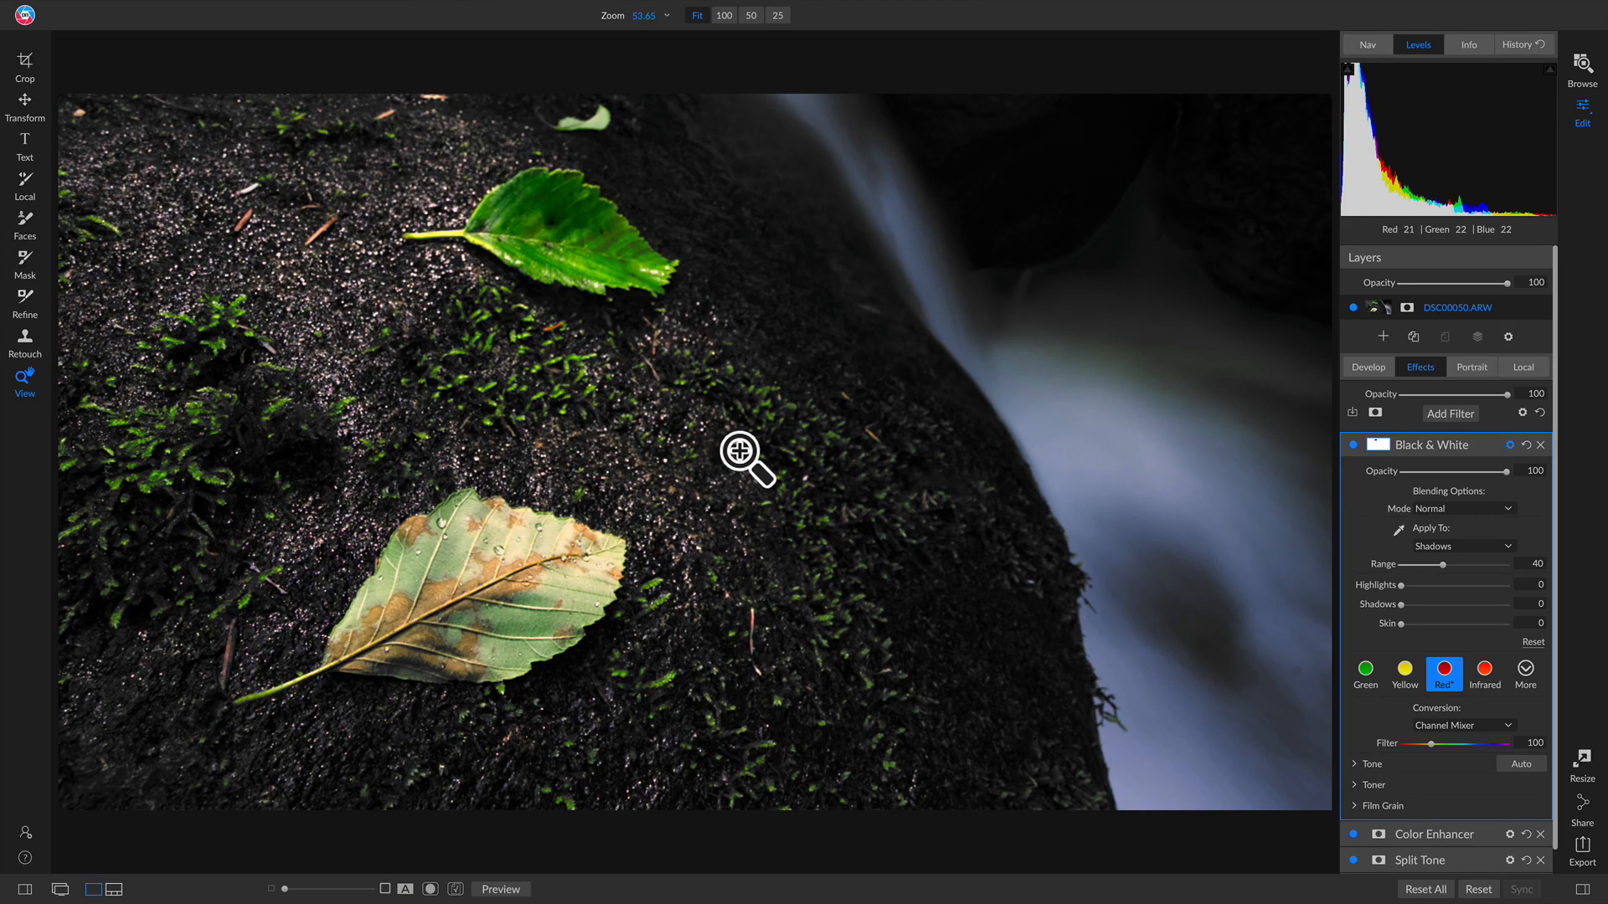
click(1350, 444)
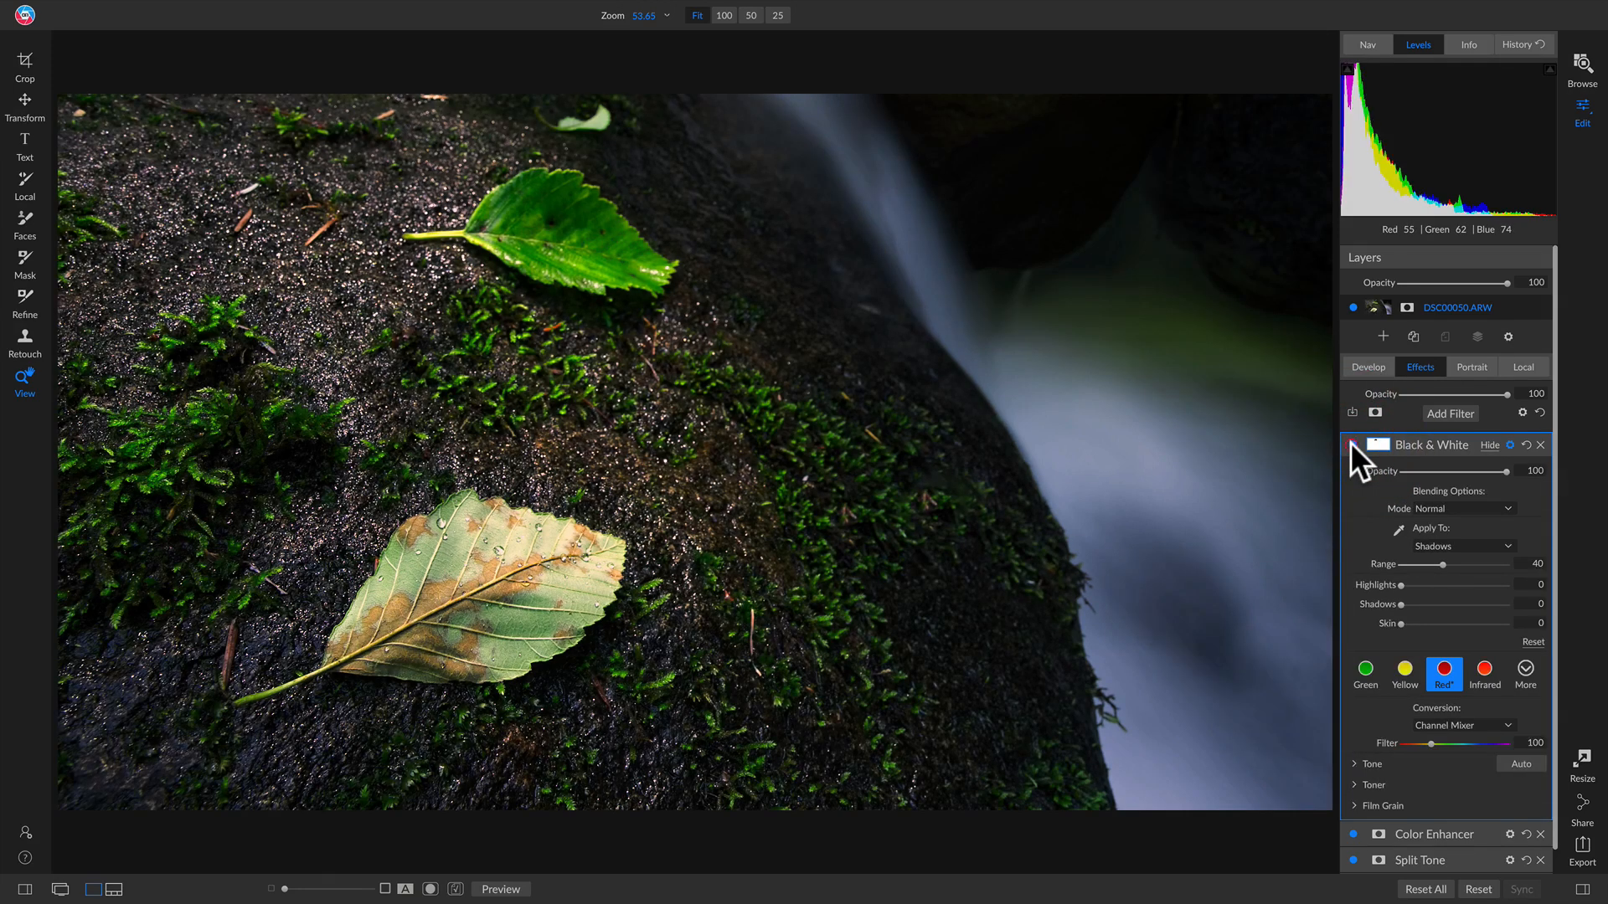
click(1350, 444)
click(1350, 444)
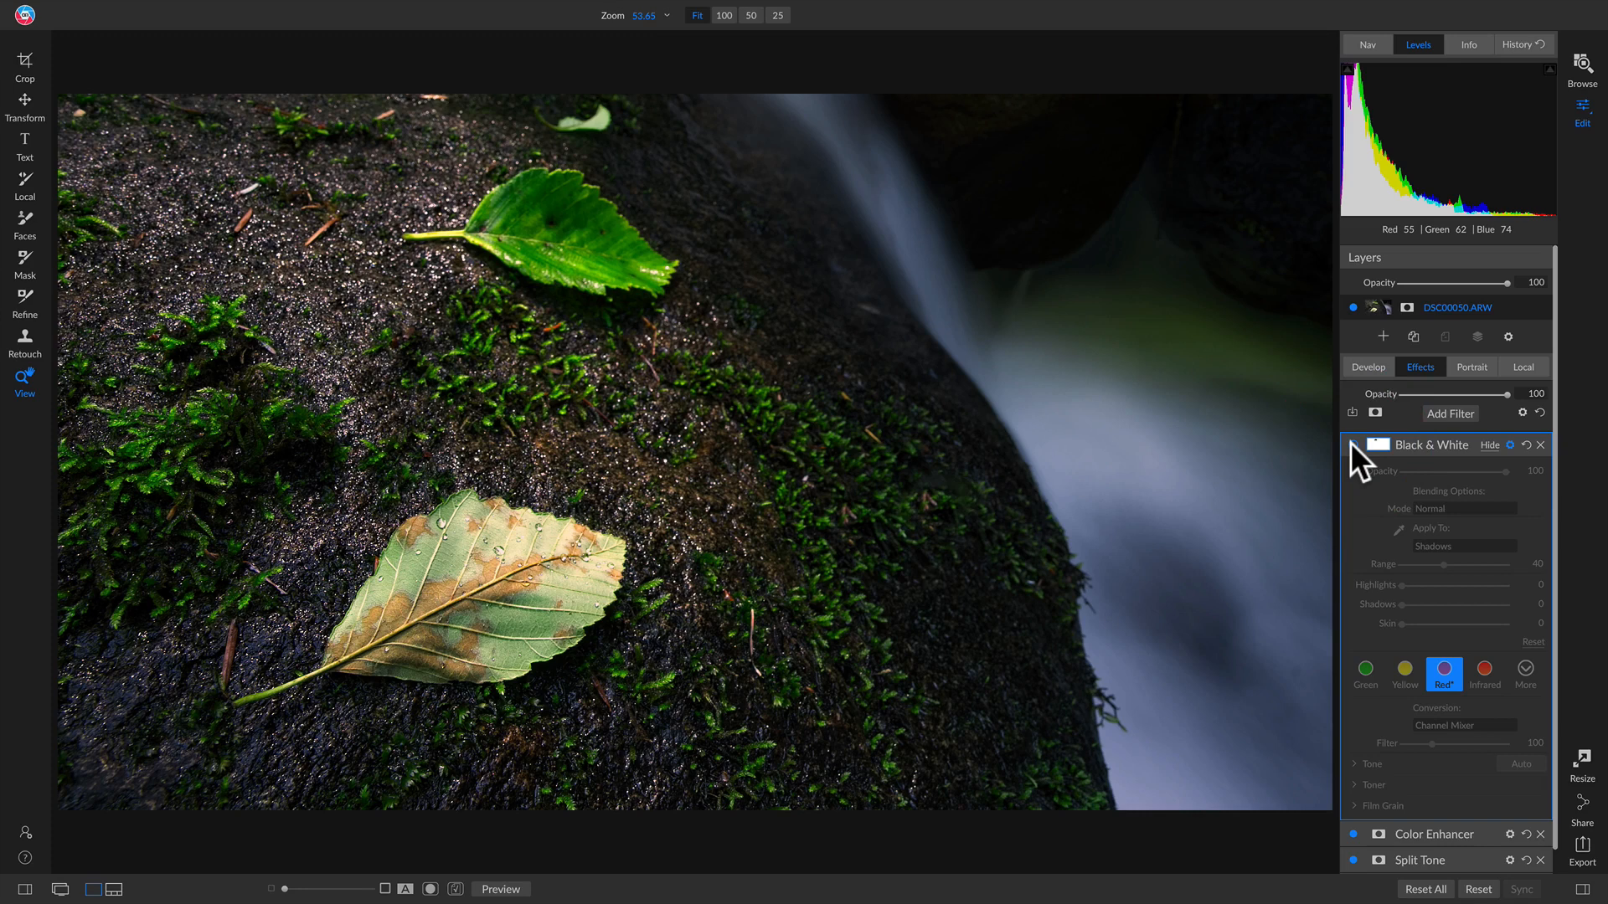
click(1350, 444)
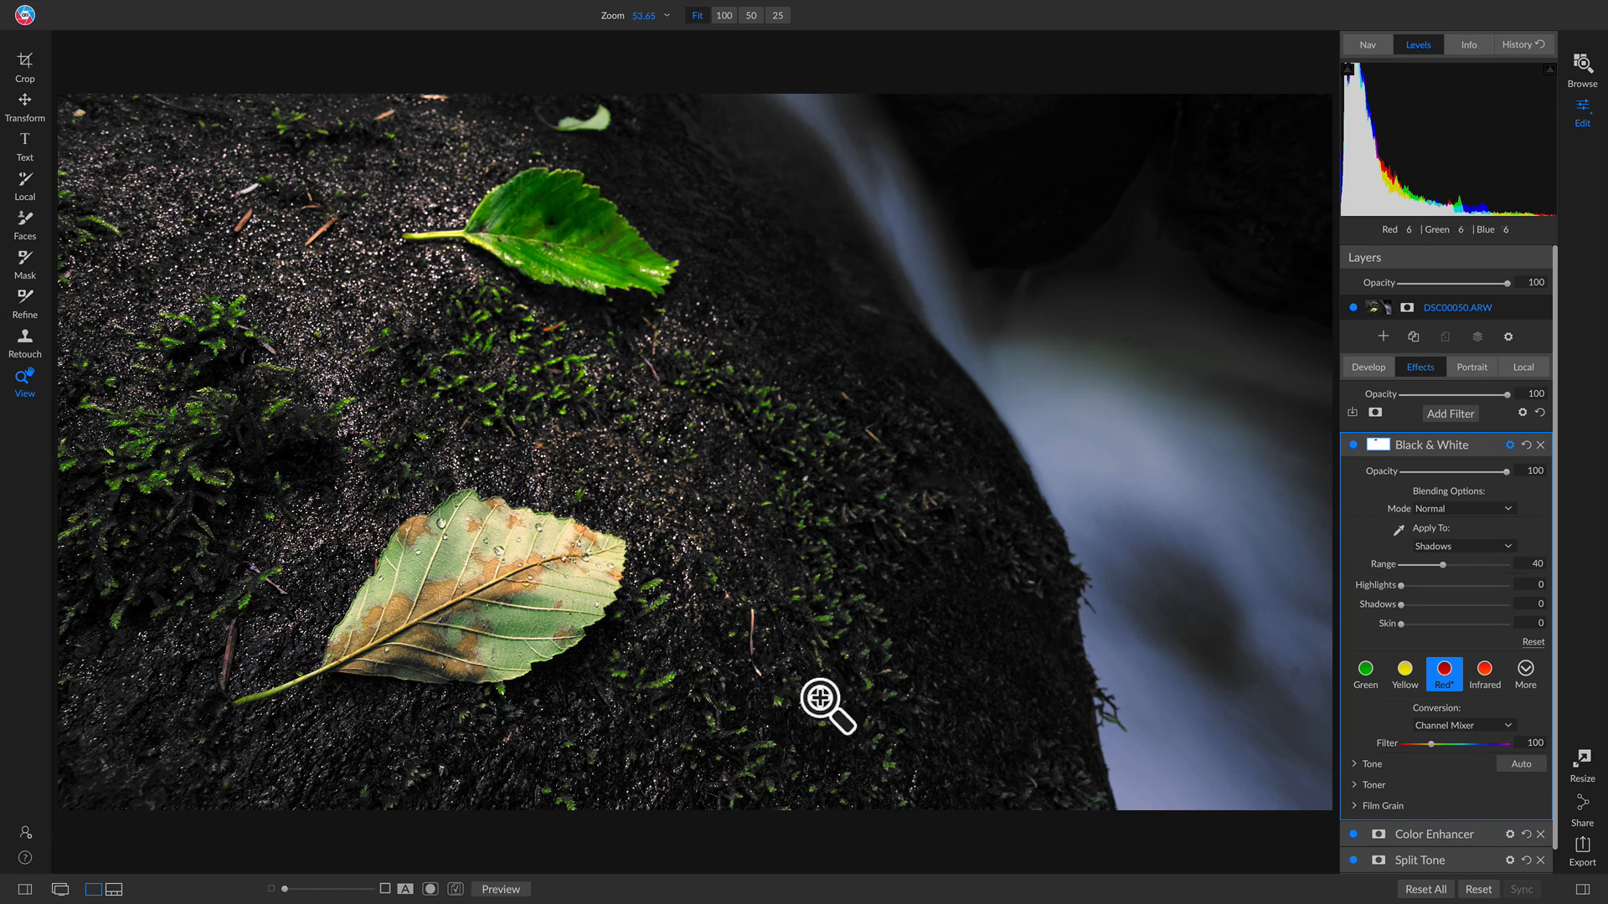
Step: Shift the conversion filter colour to 225, then switch Conversion to Color Response and compare
mouse_move(1436, 745)
mouse_down()
mouse_move(1451, 745)
mouse_move(1411, 745)
mouse_move(1440, 742)
mouse_up()
click(1449, 742)
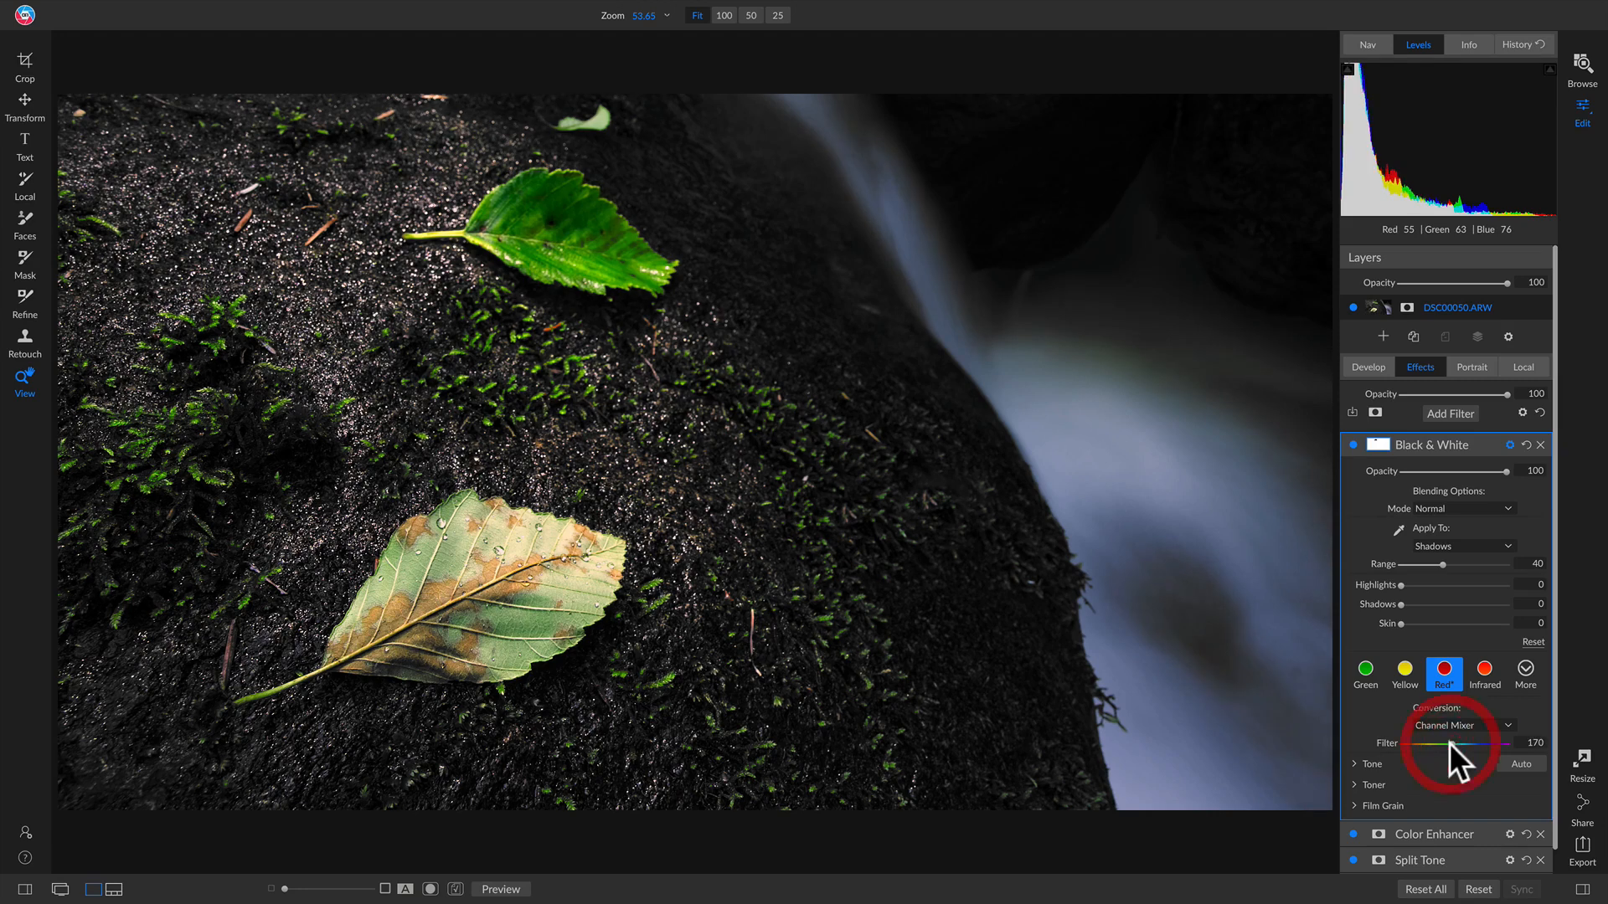
mouse_move(1457, 742)
mouse_down()
mouse_move(1419, 742)
mouse_move(1470, 746)
mouse_up()
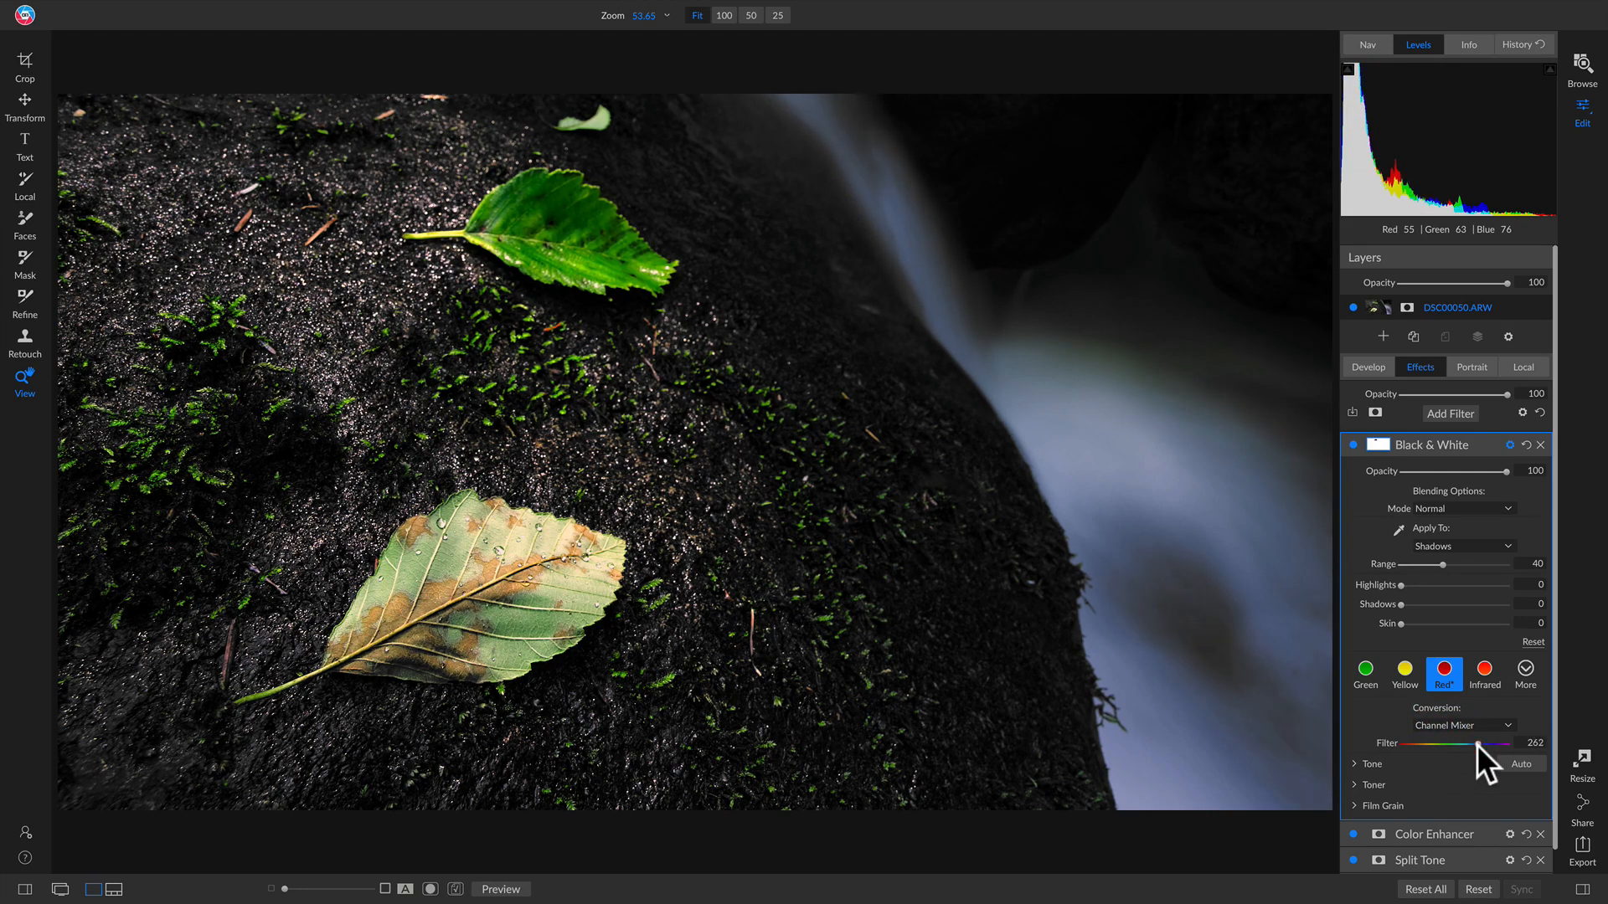
click(1484, 723)
click(1478, 745)
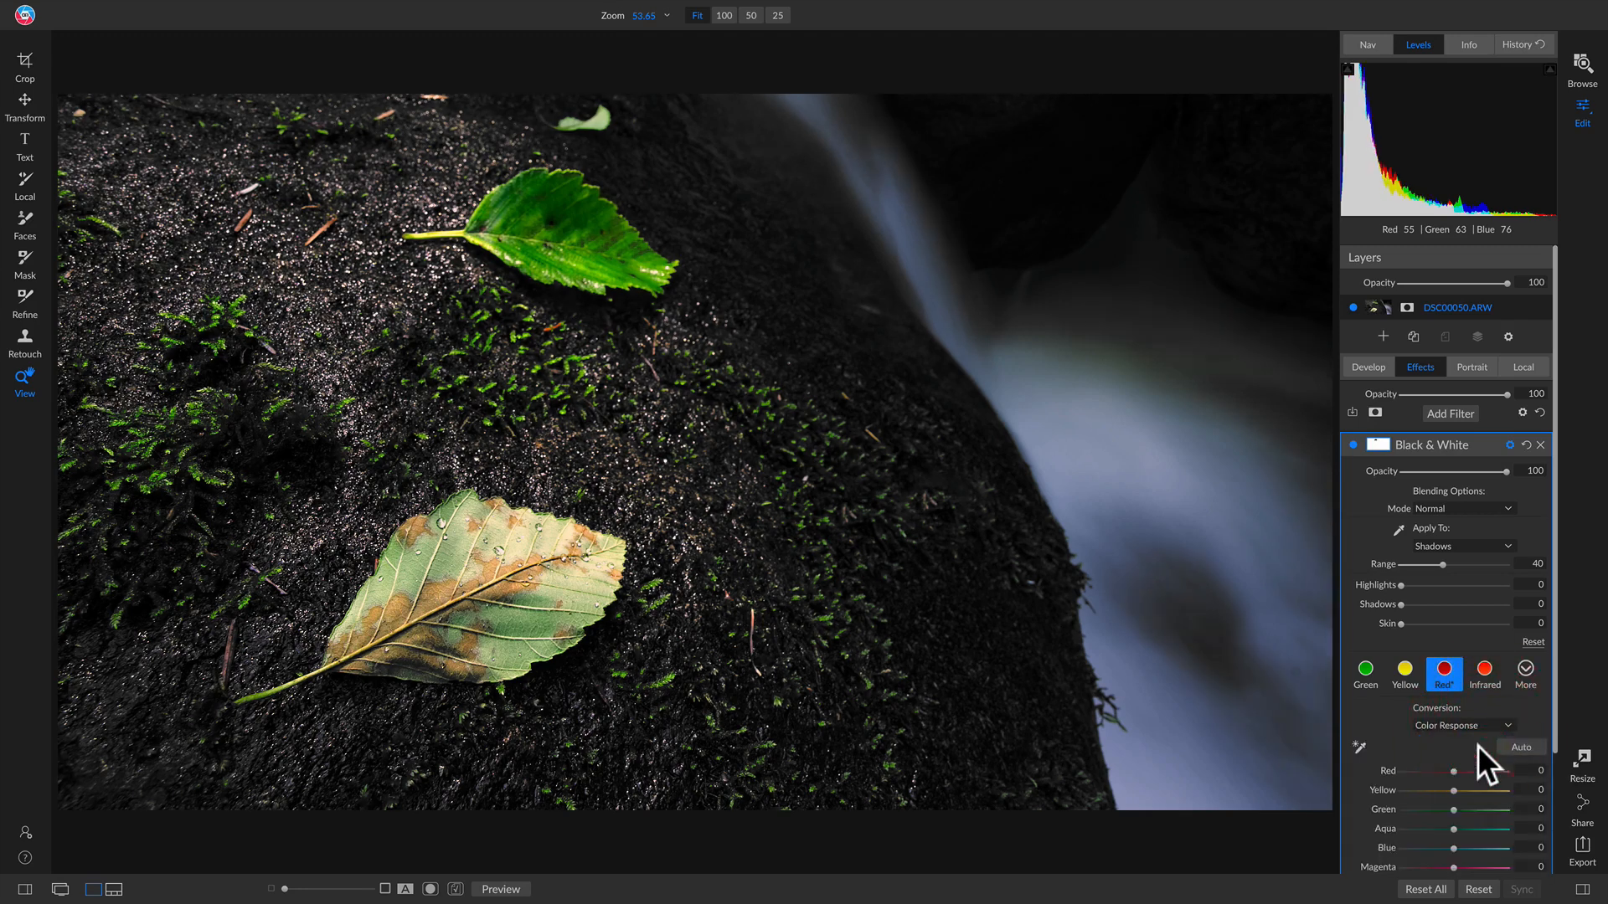
click(1353, 444)
click(1353, 444)
Step: Add a Curves filter with lowered midtones and the white point at In 243, Out 255
click(1451, 414)
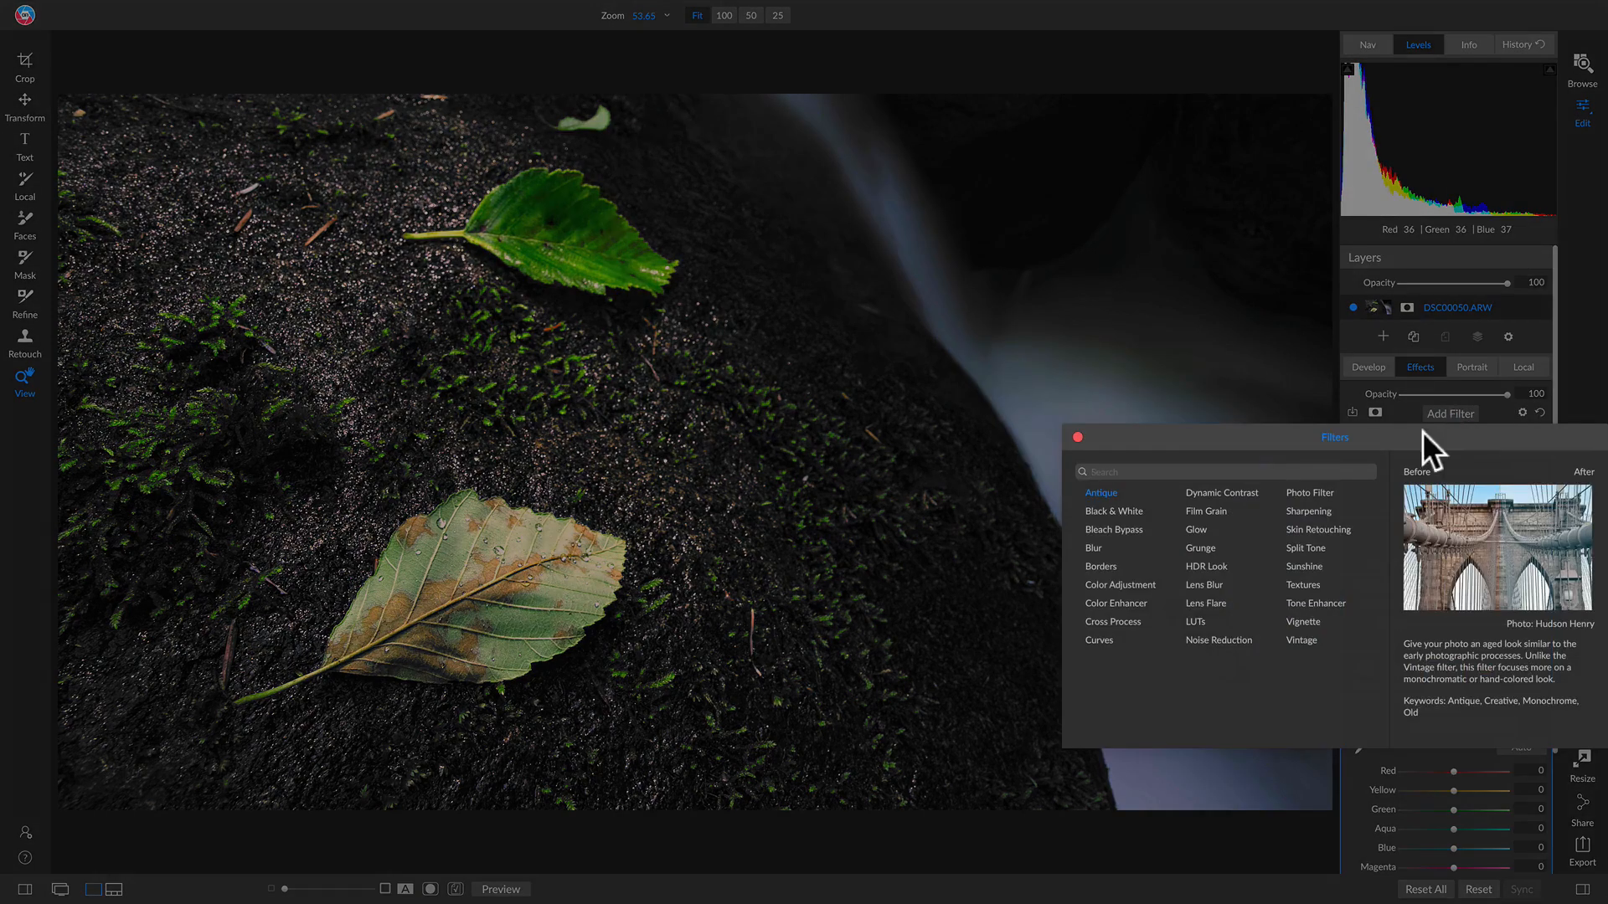
click(1099, 640)
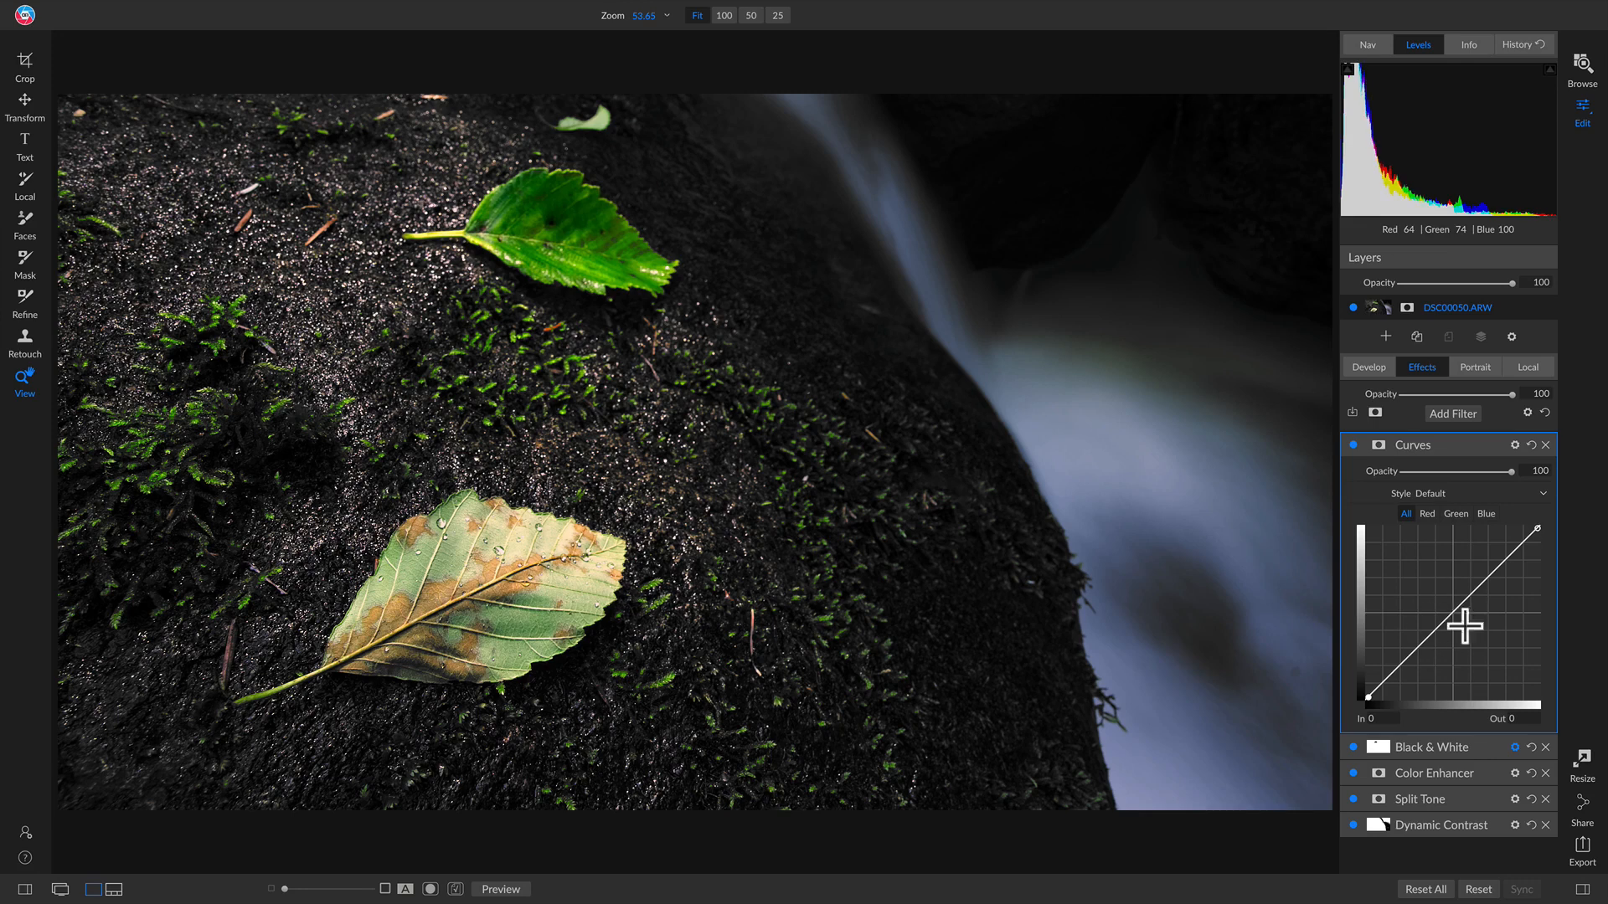
drag(1456, 609, 1457, 628)
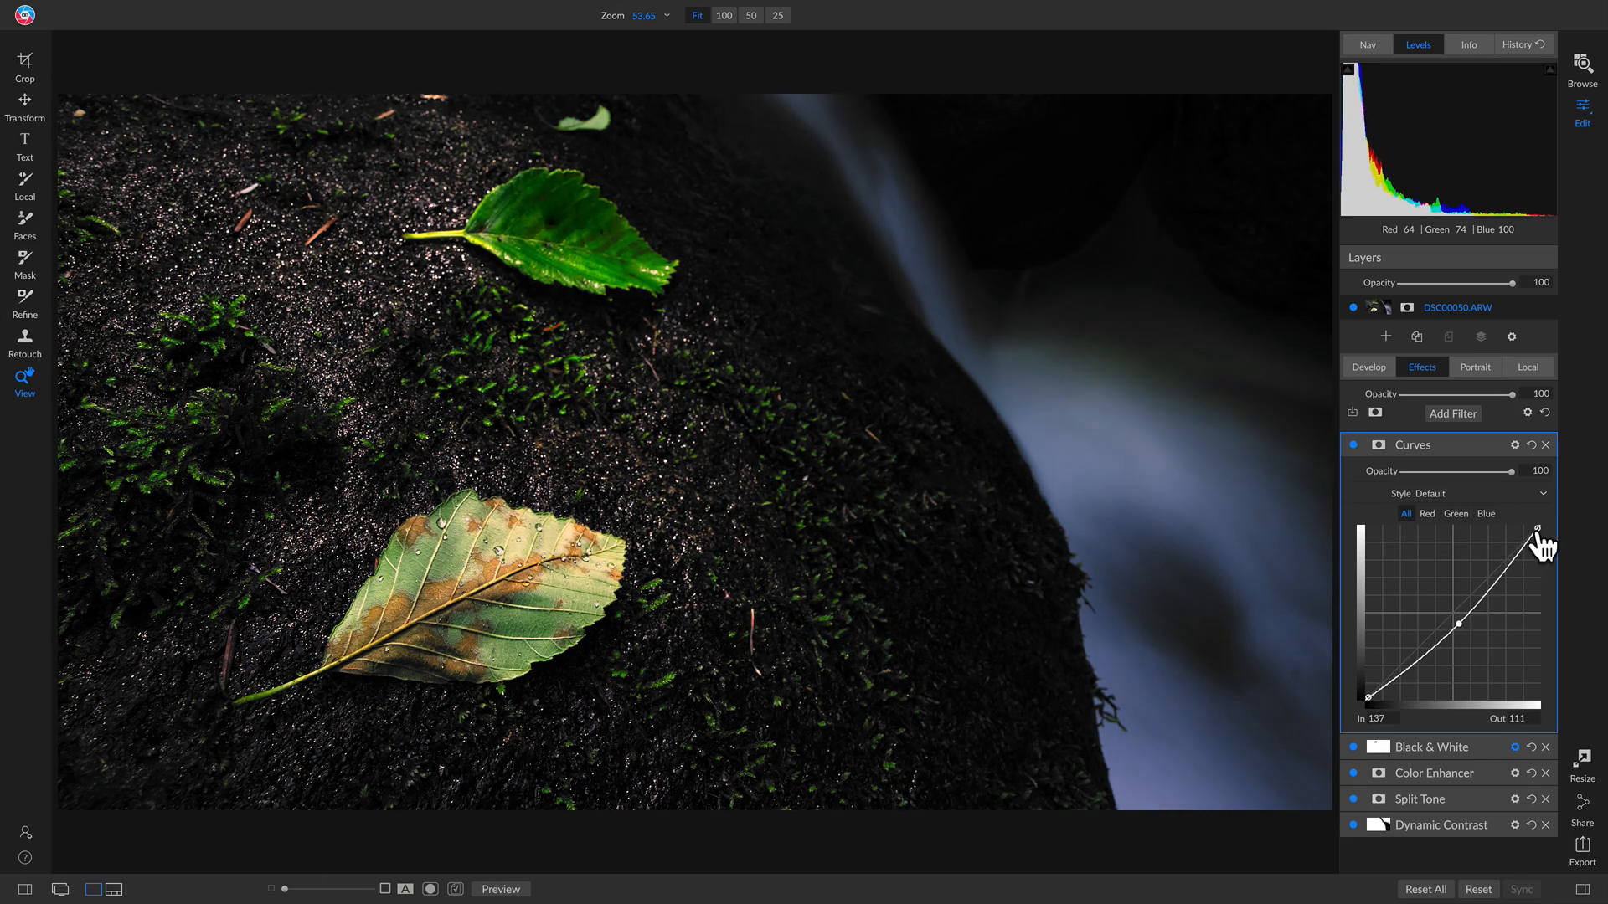
mouse_move(1538, 529)
mouse_down()
mouse_move(1519, 528)
mouse_move(1547, 531)
mouse_move(1532, 504)
mouse_up()
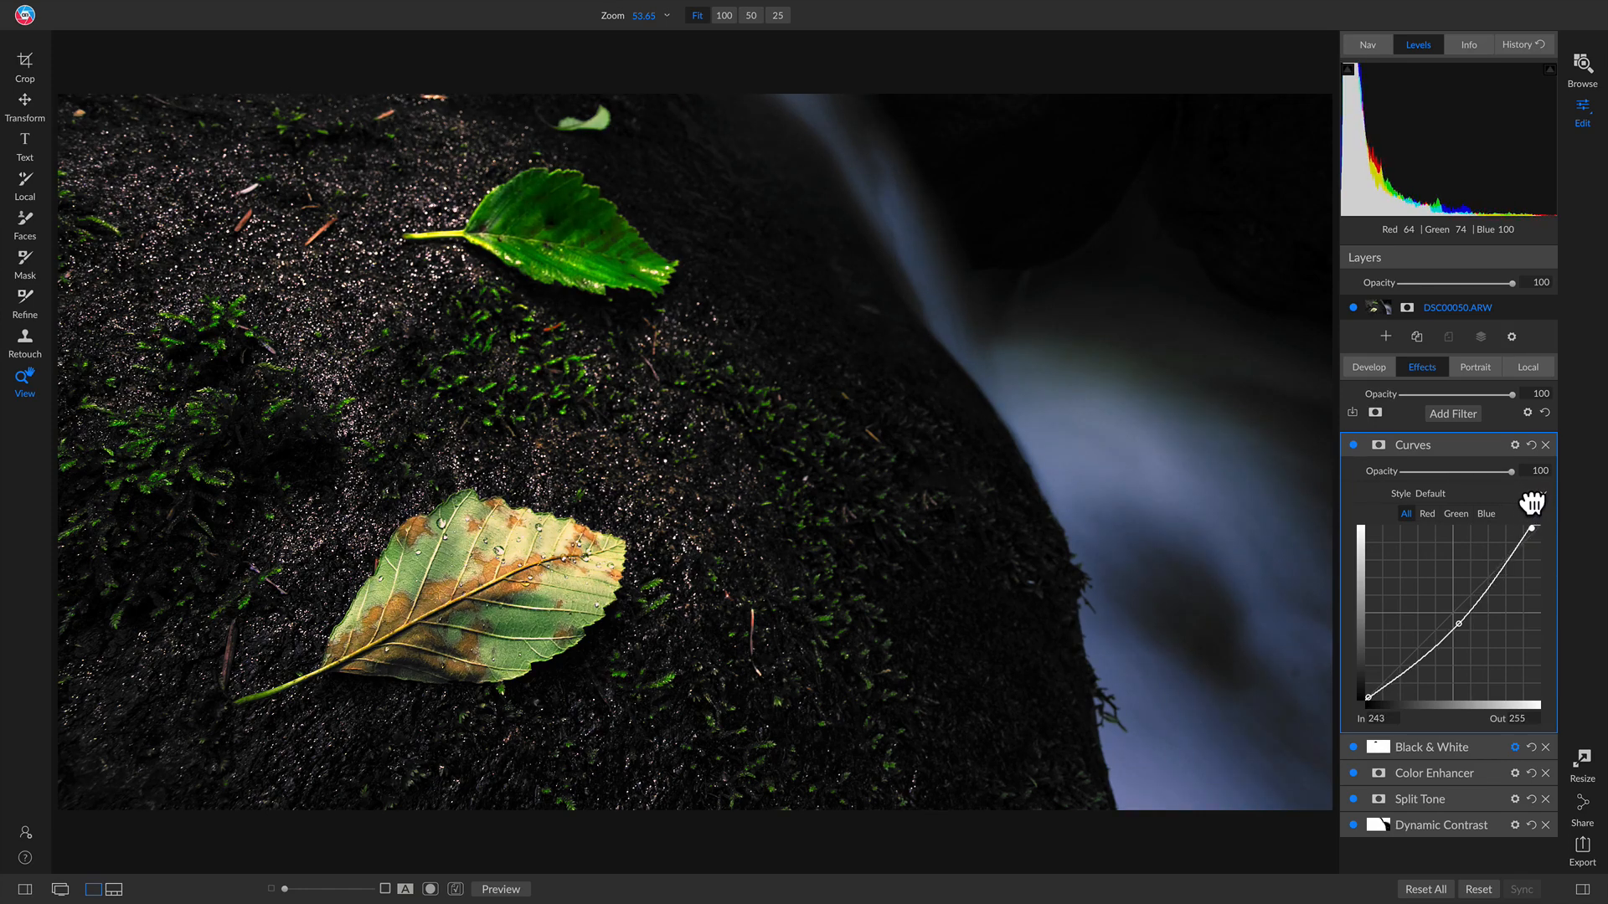
click(1353, 445)
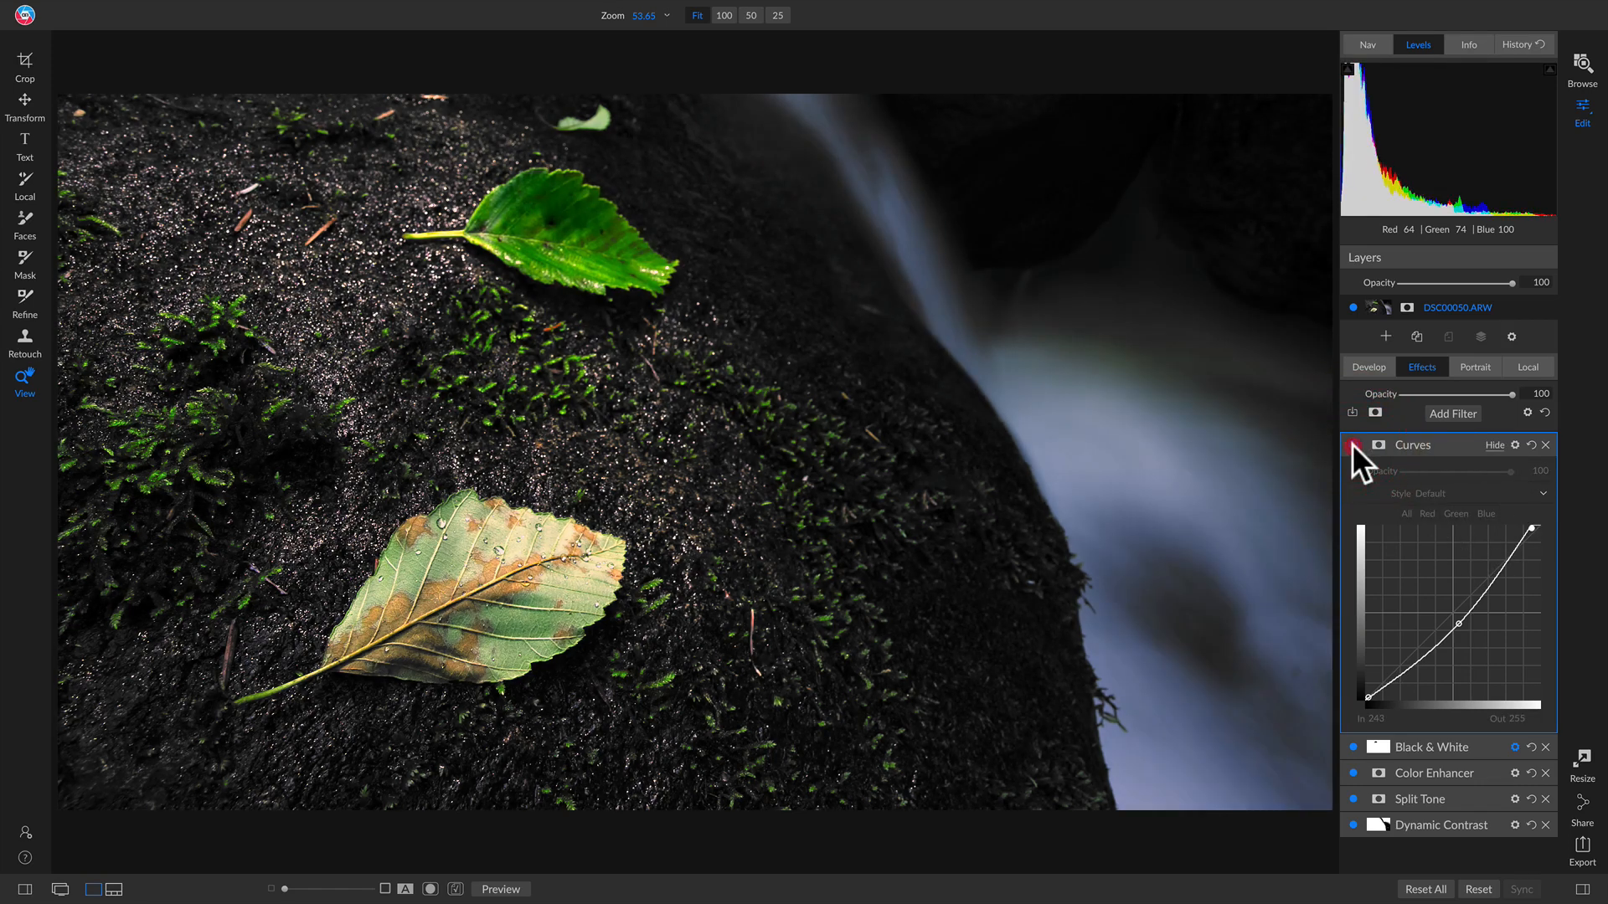
click(1353, 445)
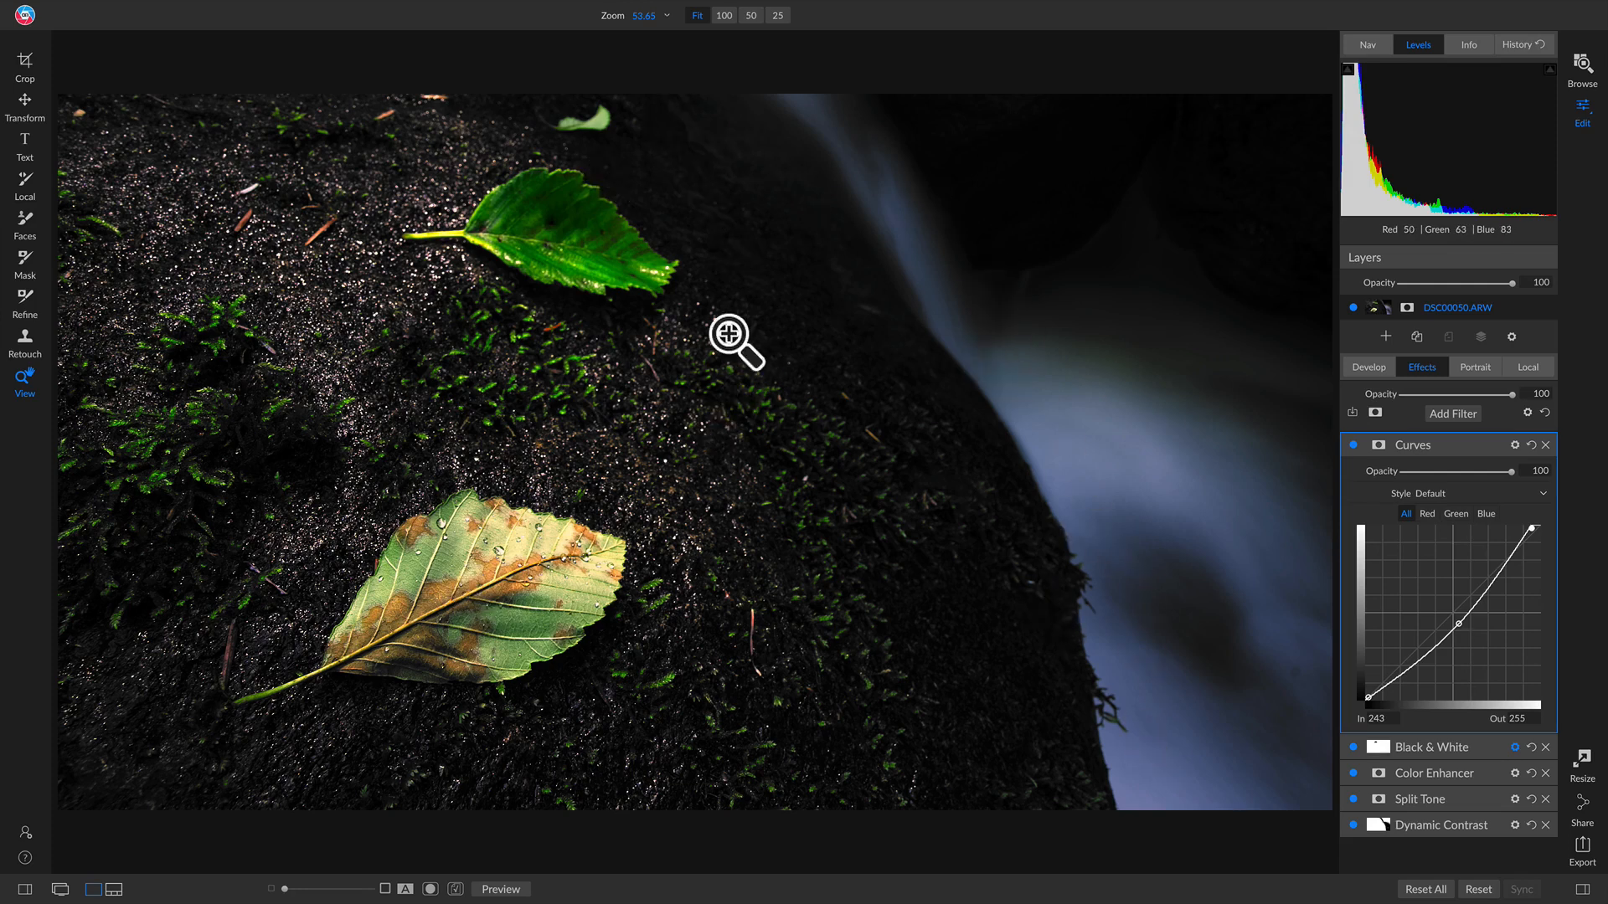
Step: Mask the Curves filter with a diagonal linear gradient and a wide feather
key(m)
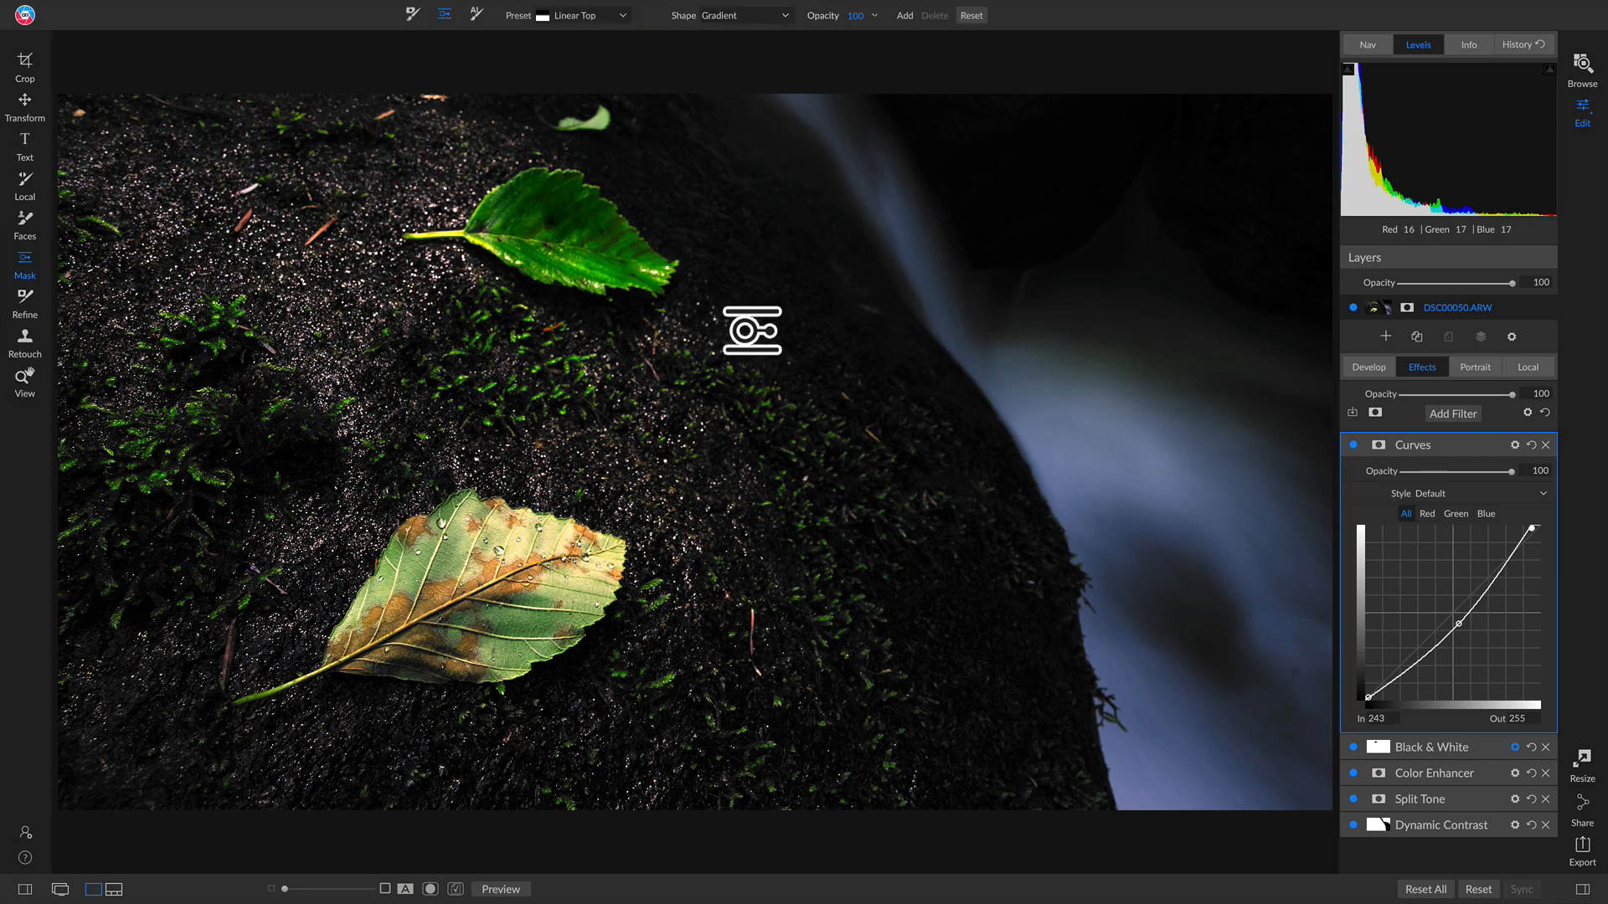
click(907, 302)
drag(963, 303, 958, 388)
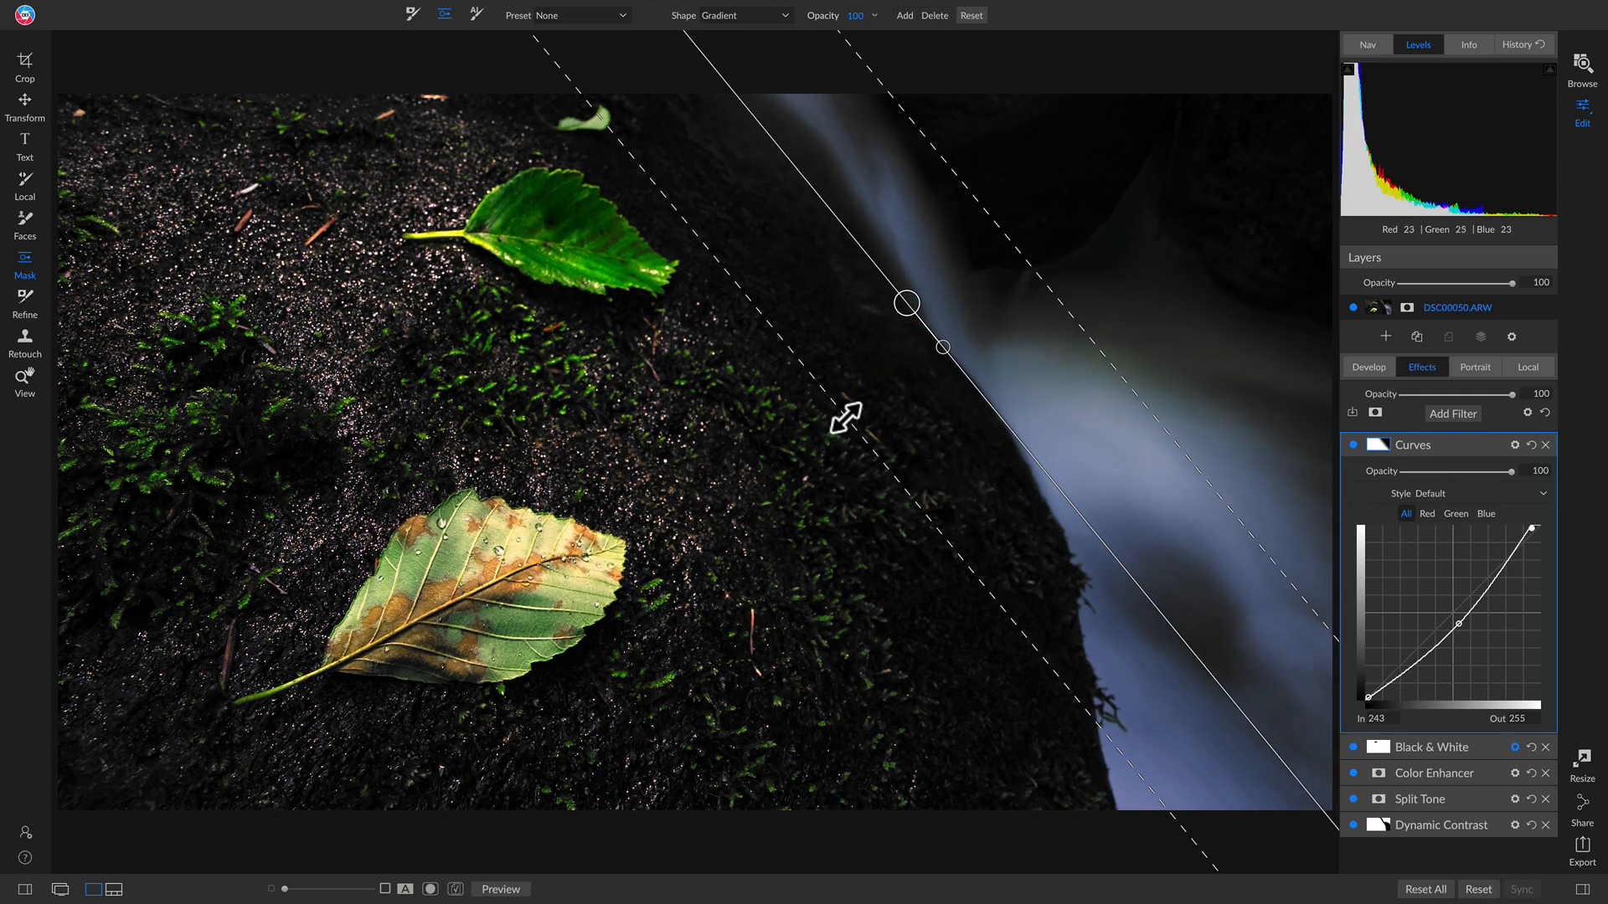
drag(842, 420, 740, 495)
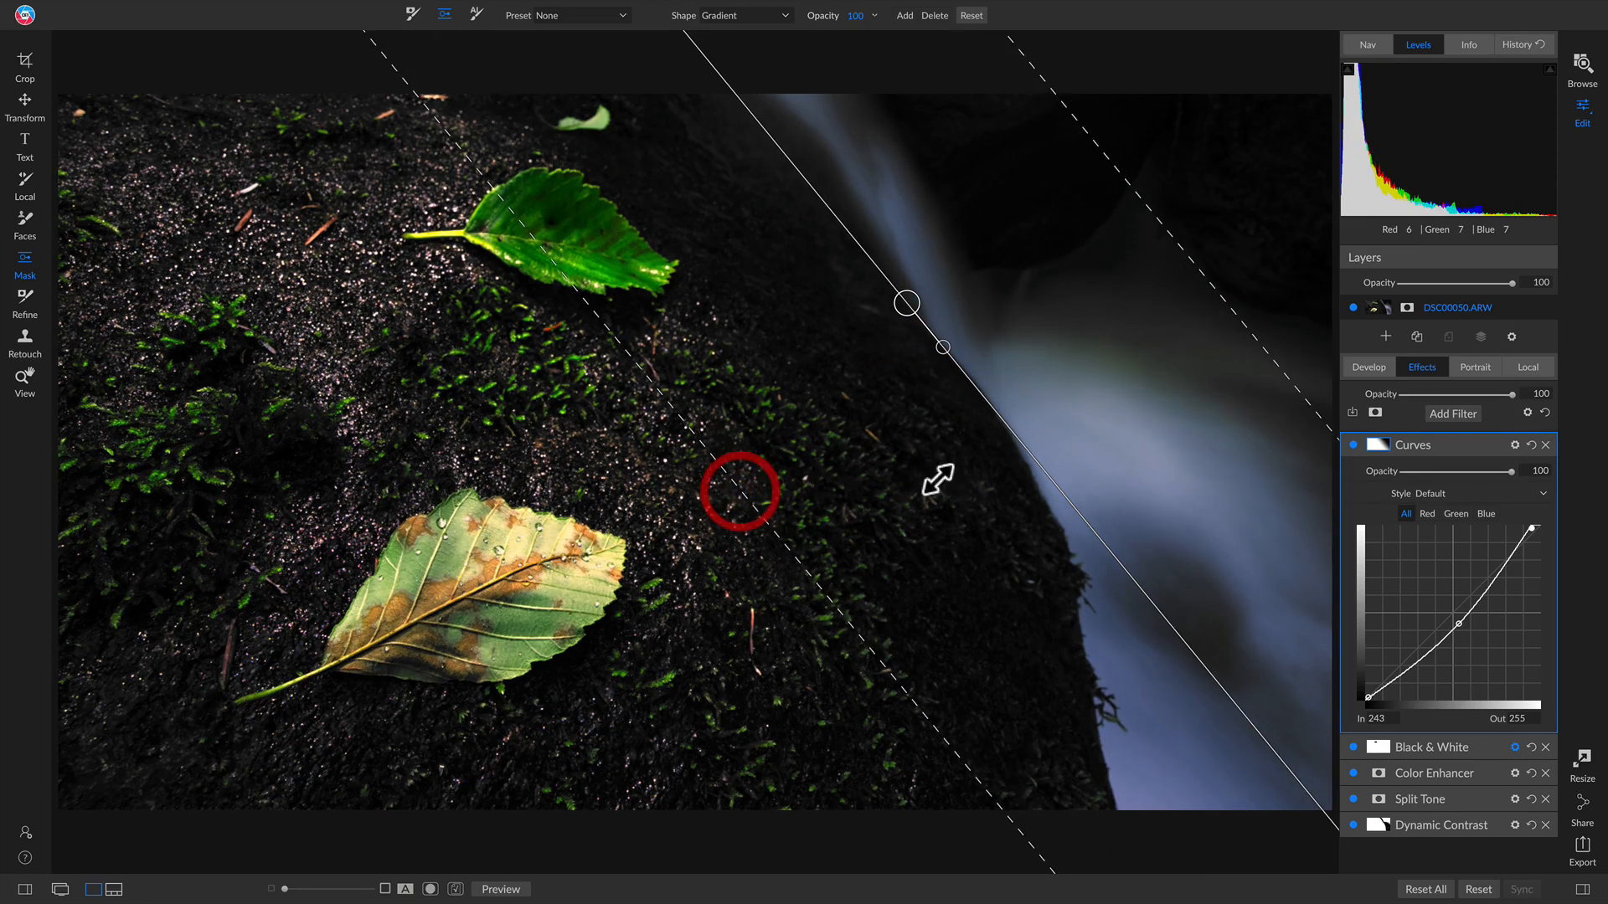
Step: Compare the masked Curves filter on and off, then the edit against the original with Ctrl+P
click(1353, 444)
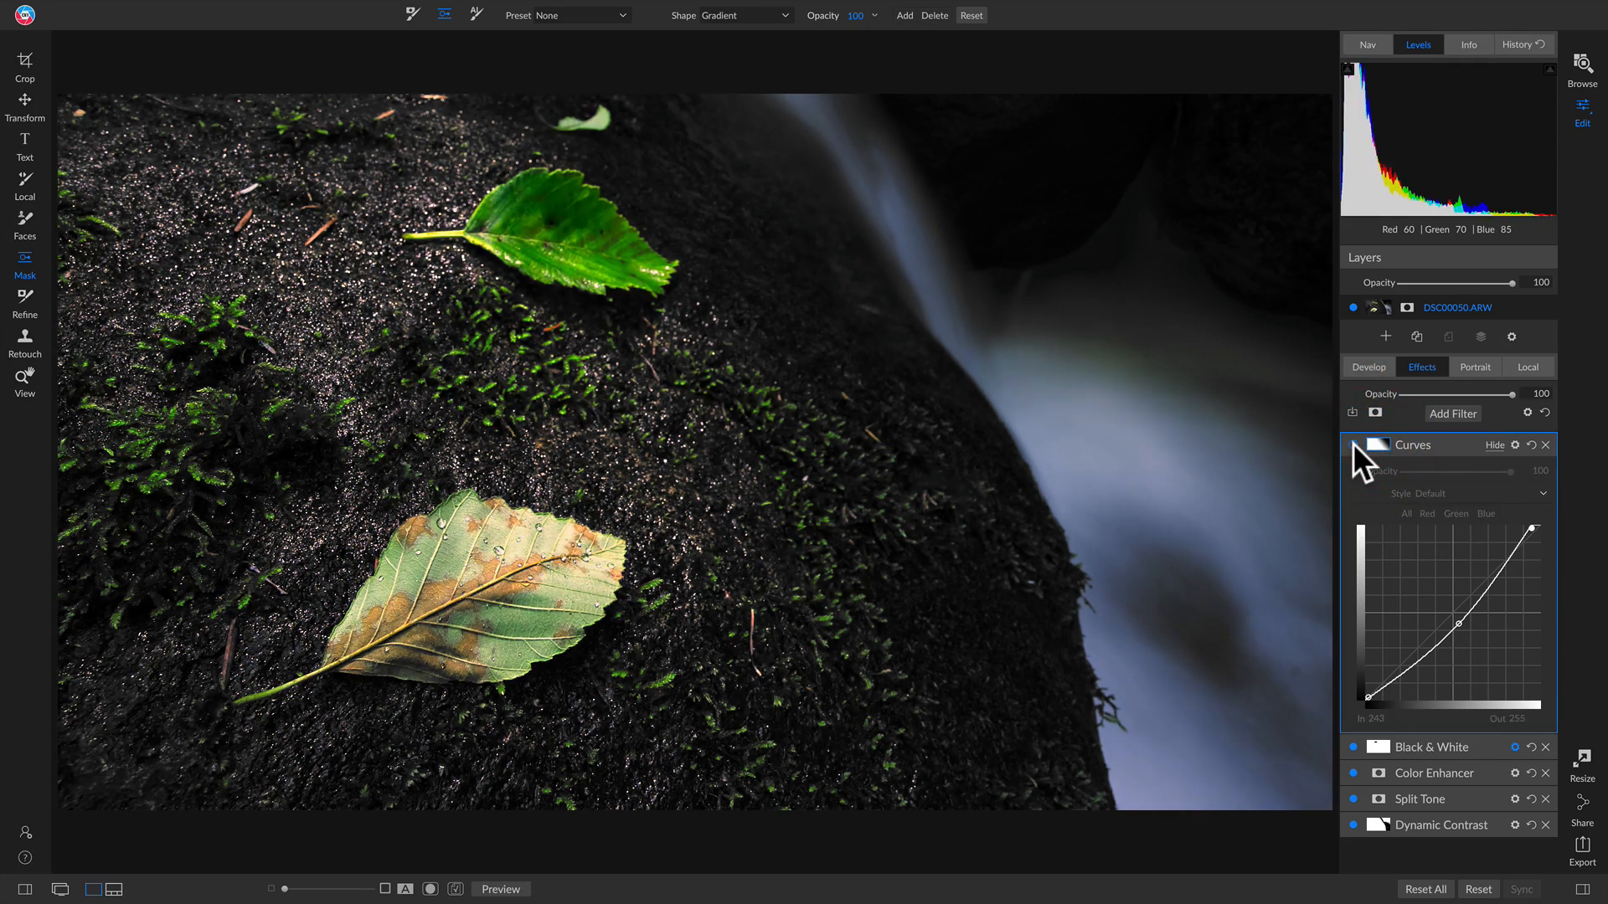
click(1353, 444)
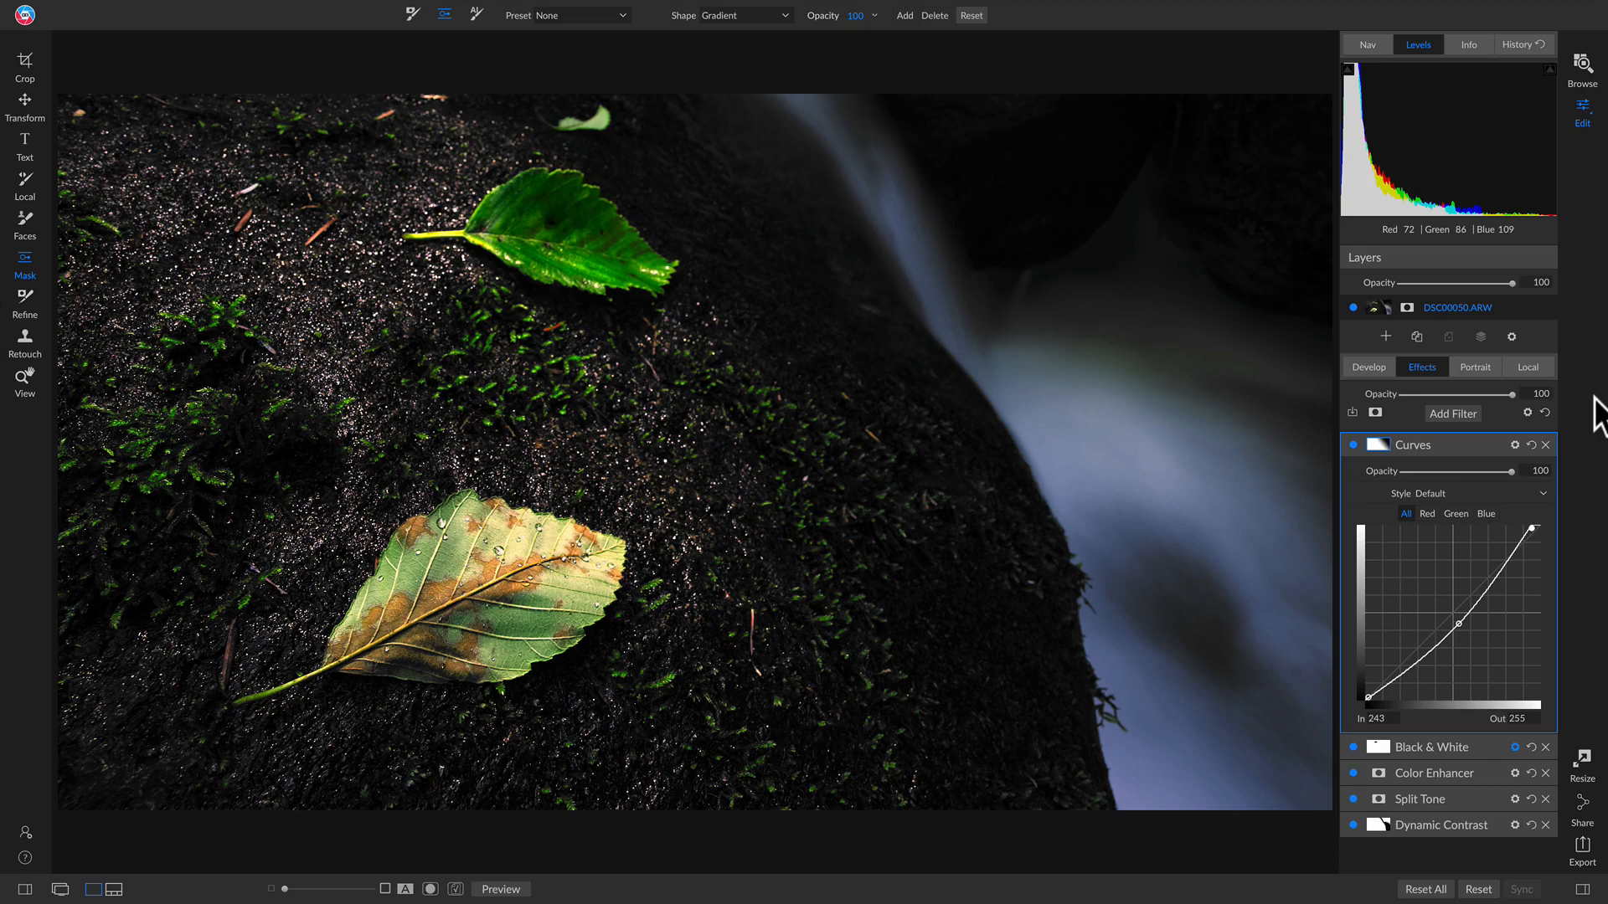
key(ctrl+p)
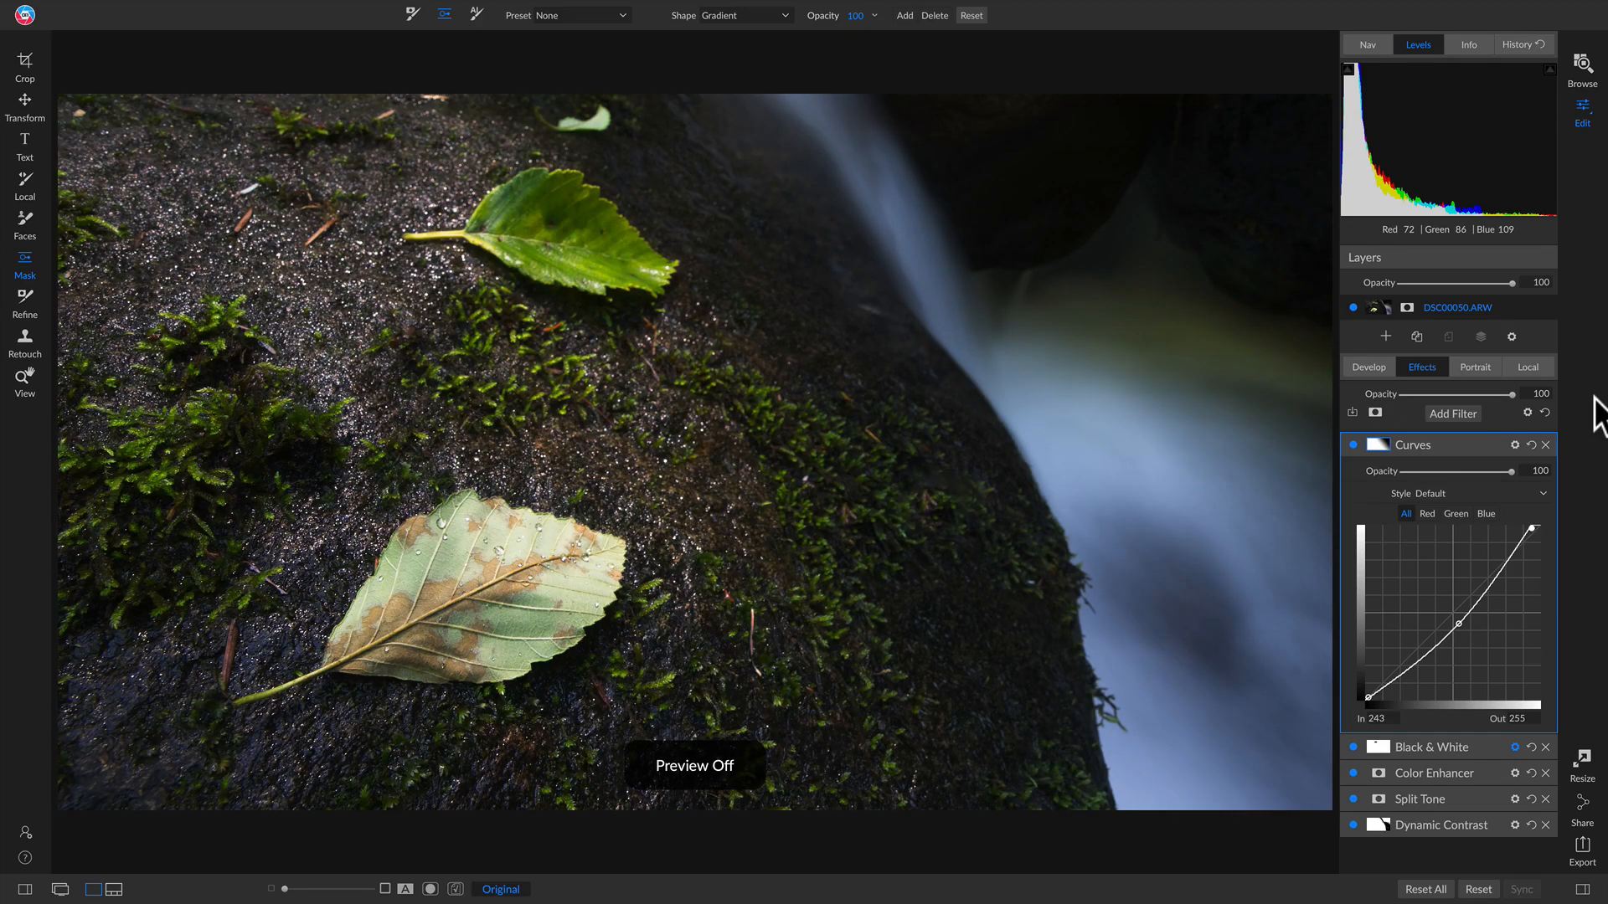
key(ctrl+p)
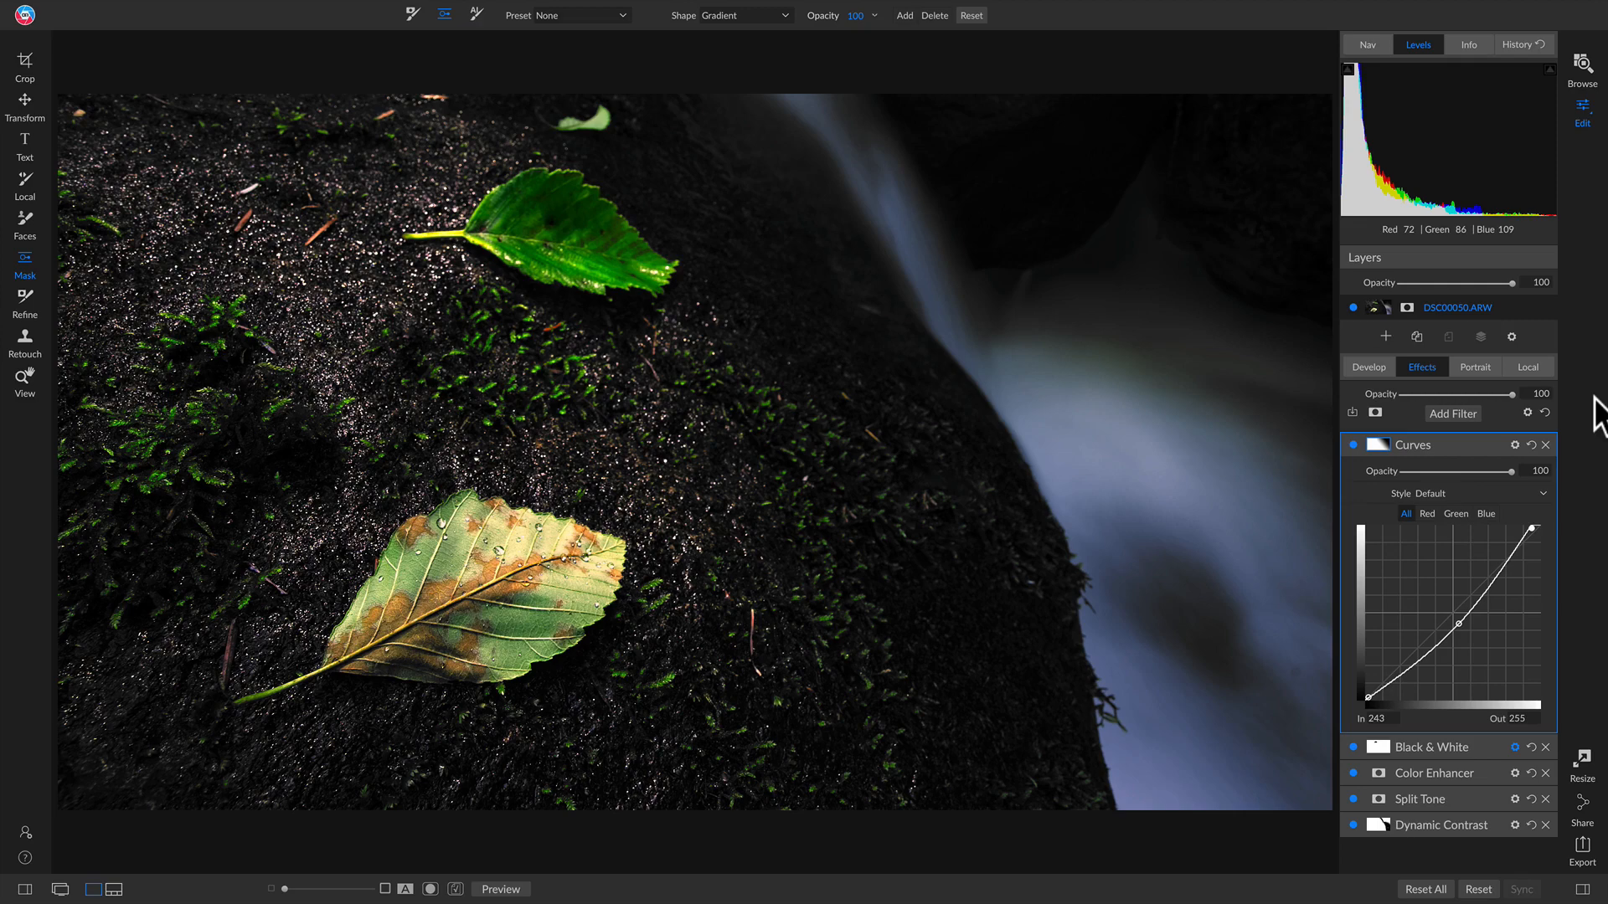
key(ctrl+p)
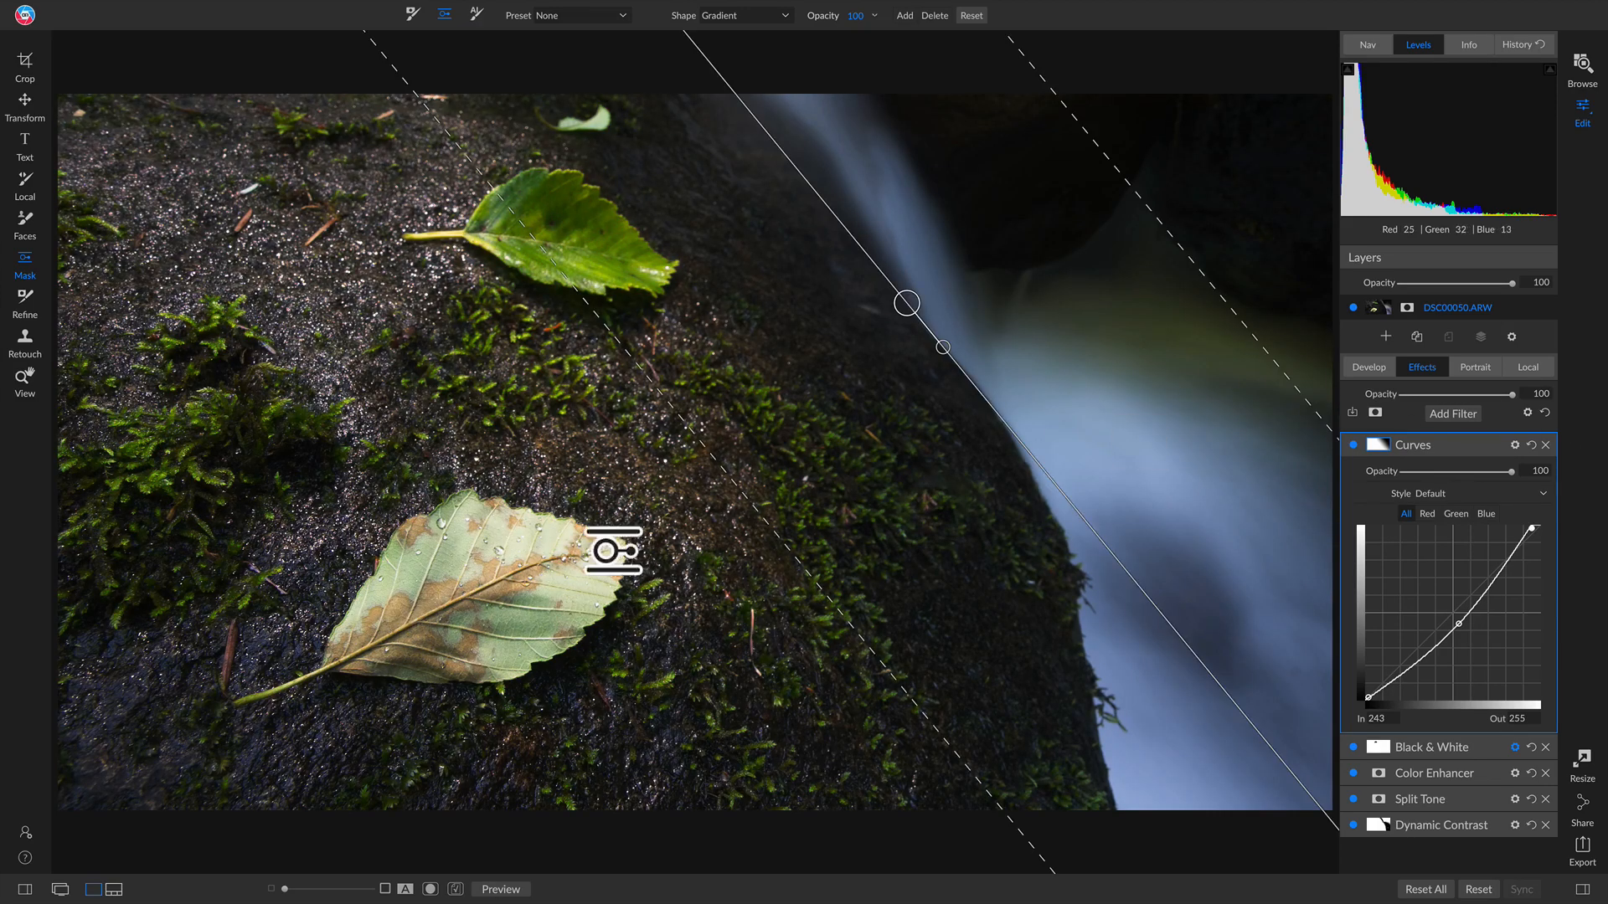
key(ctrl+p)
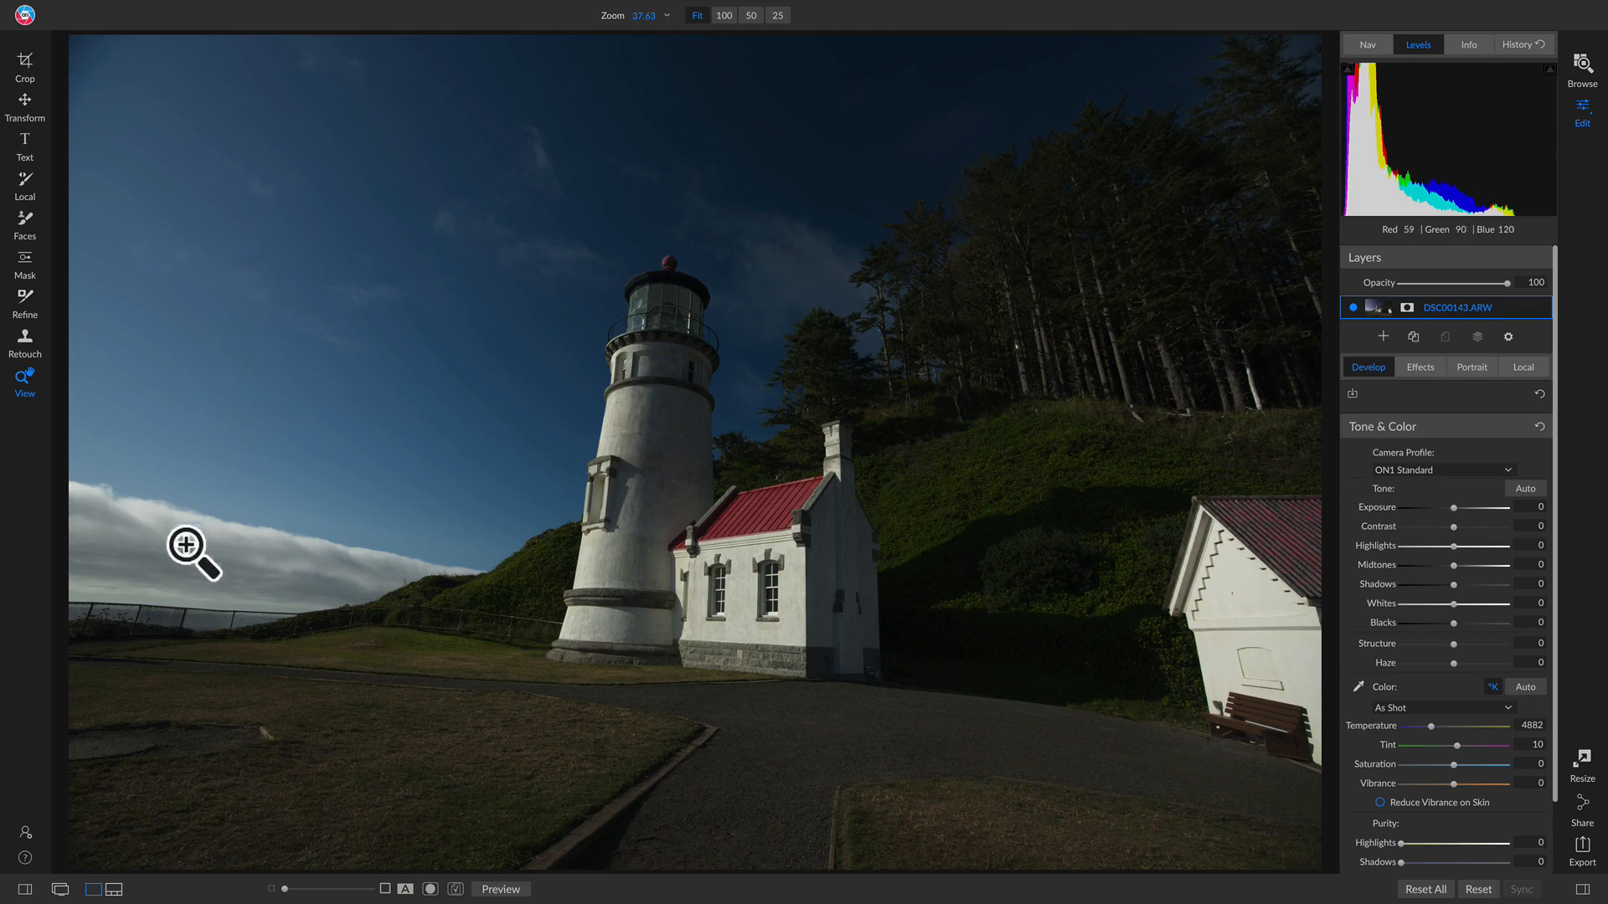
Step: Crop the lighthouse photo to a 4x5 (8x10) ratio and reframe the lighthouse inside it
key(c)
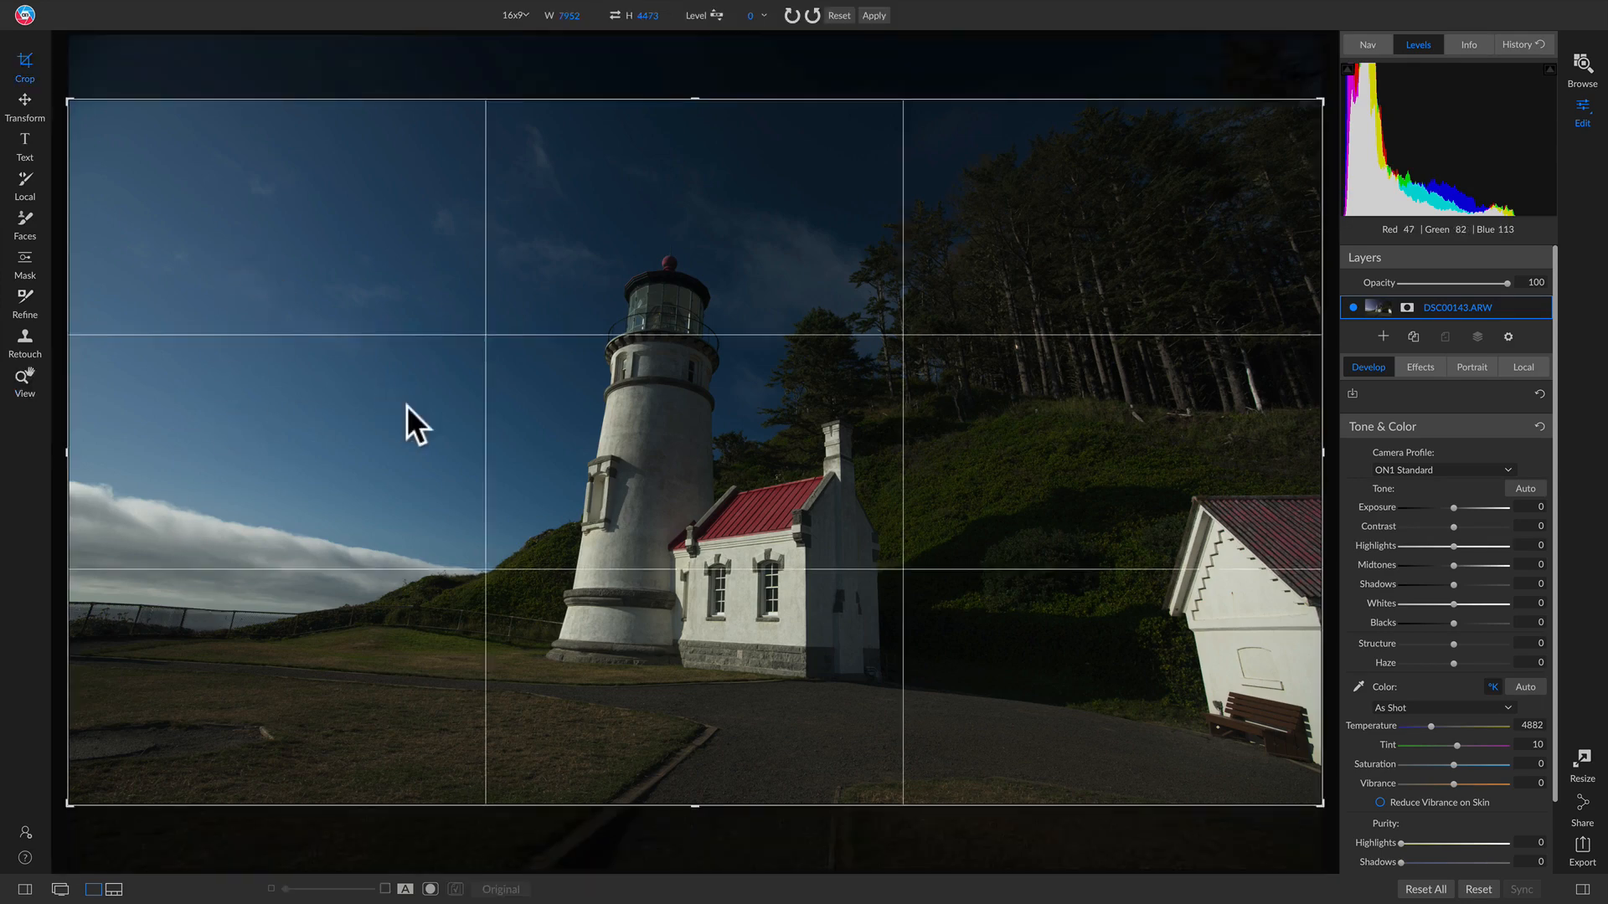
click(519, 15)
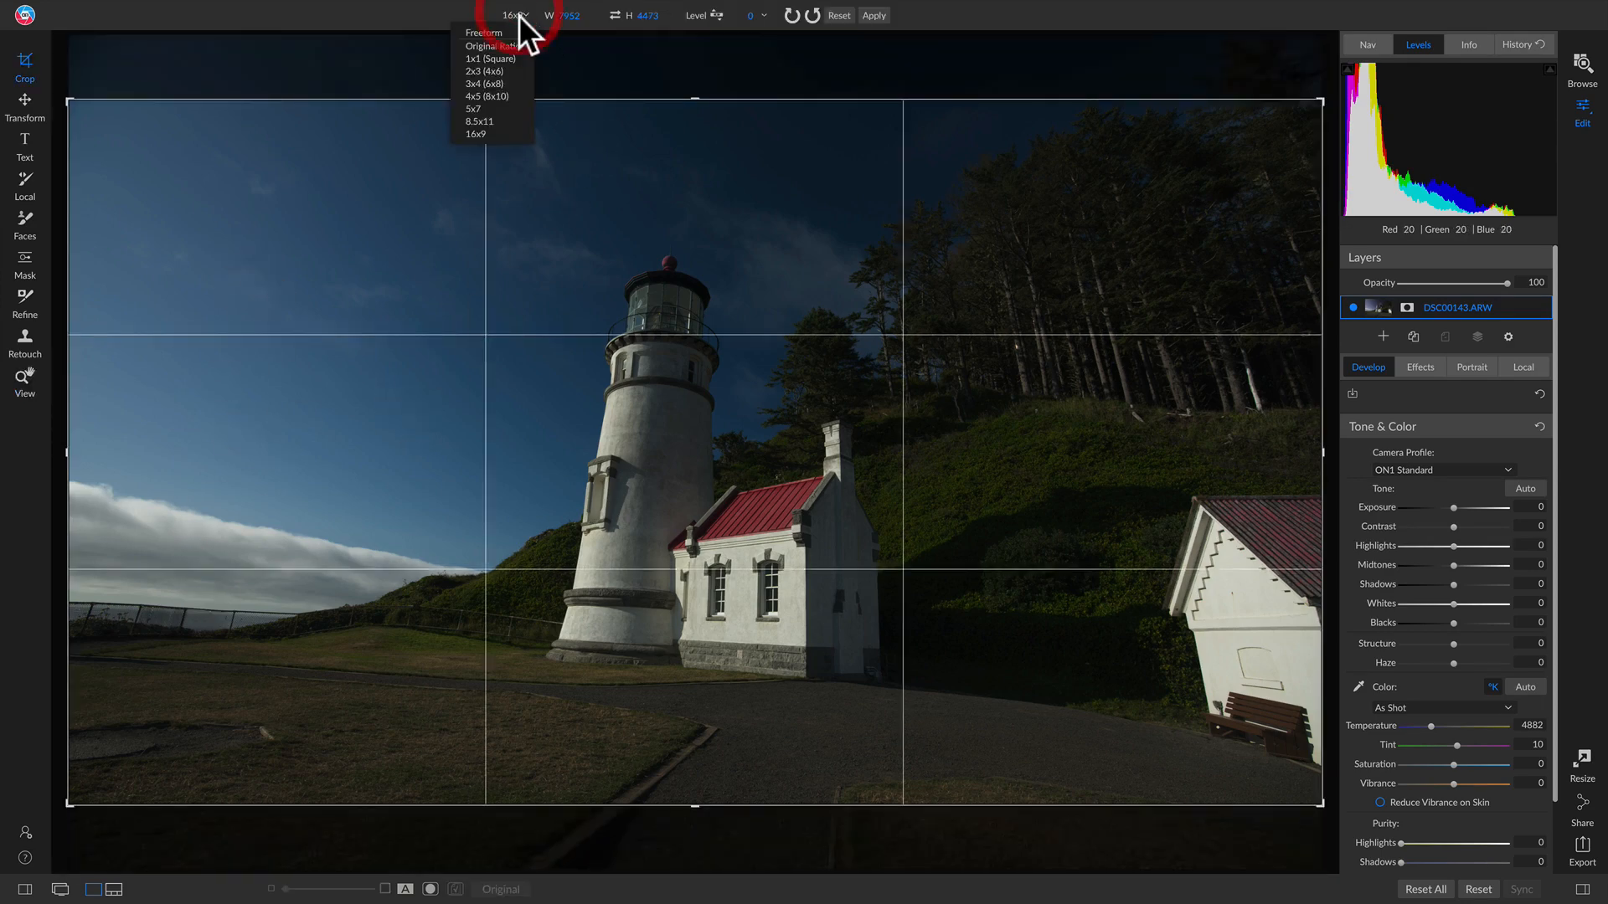
click(494, 92)
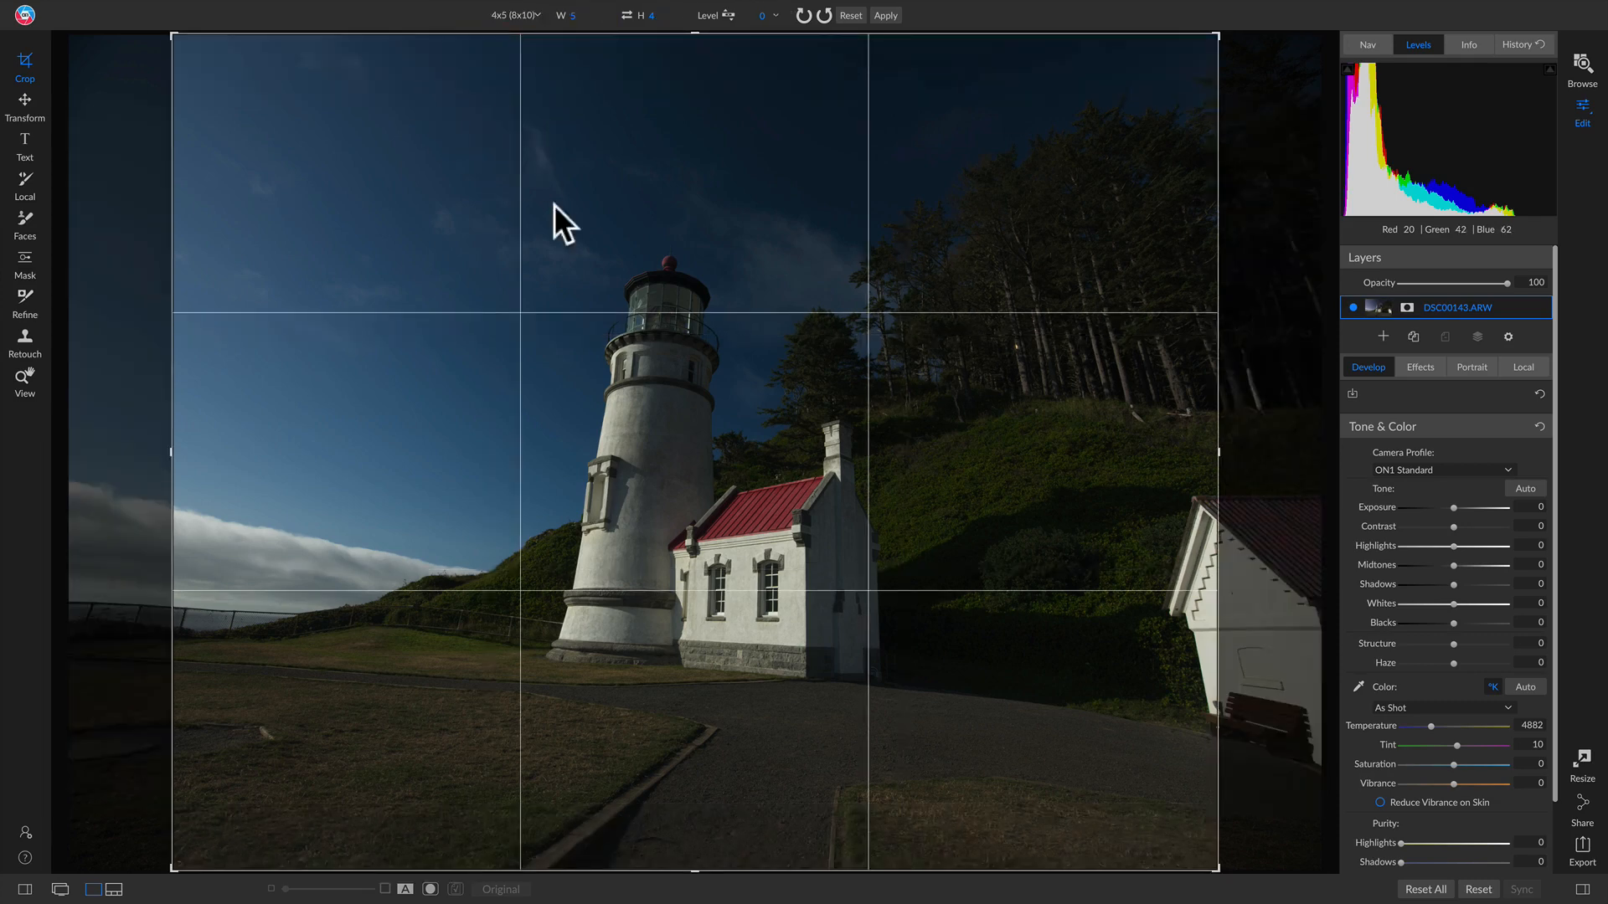
drag(714, 349, 728, 348)
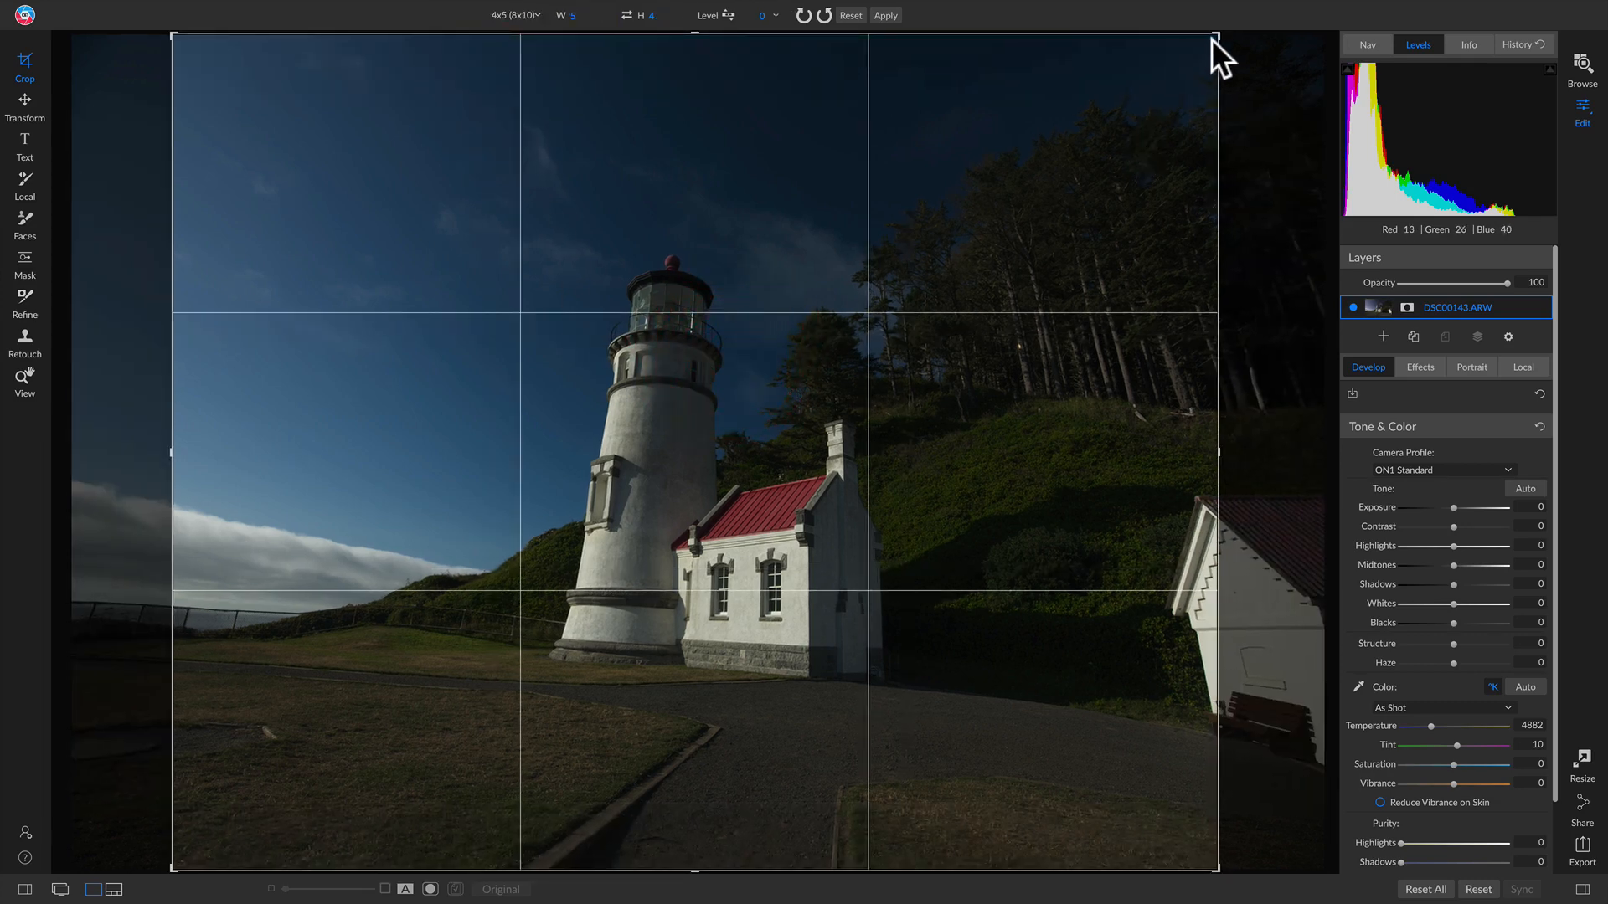
drag(1219, 40, 1160, 80)
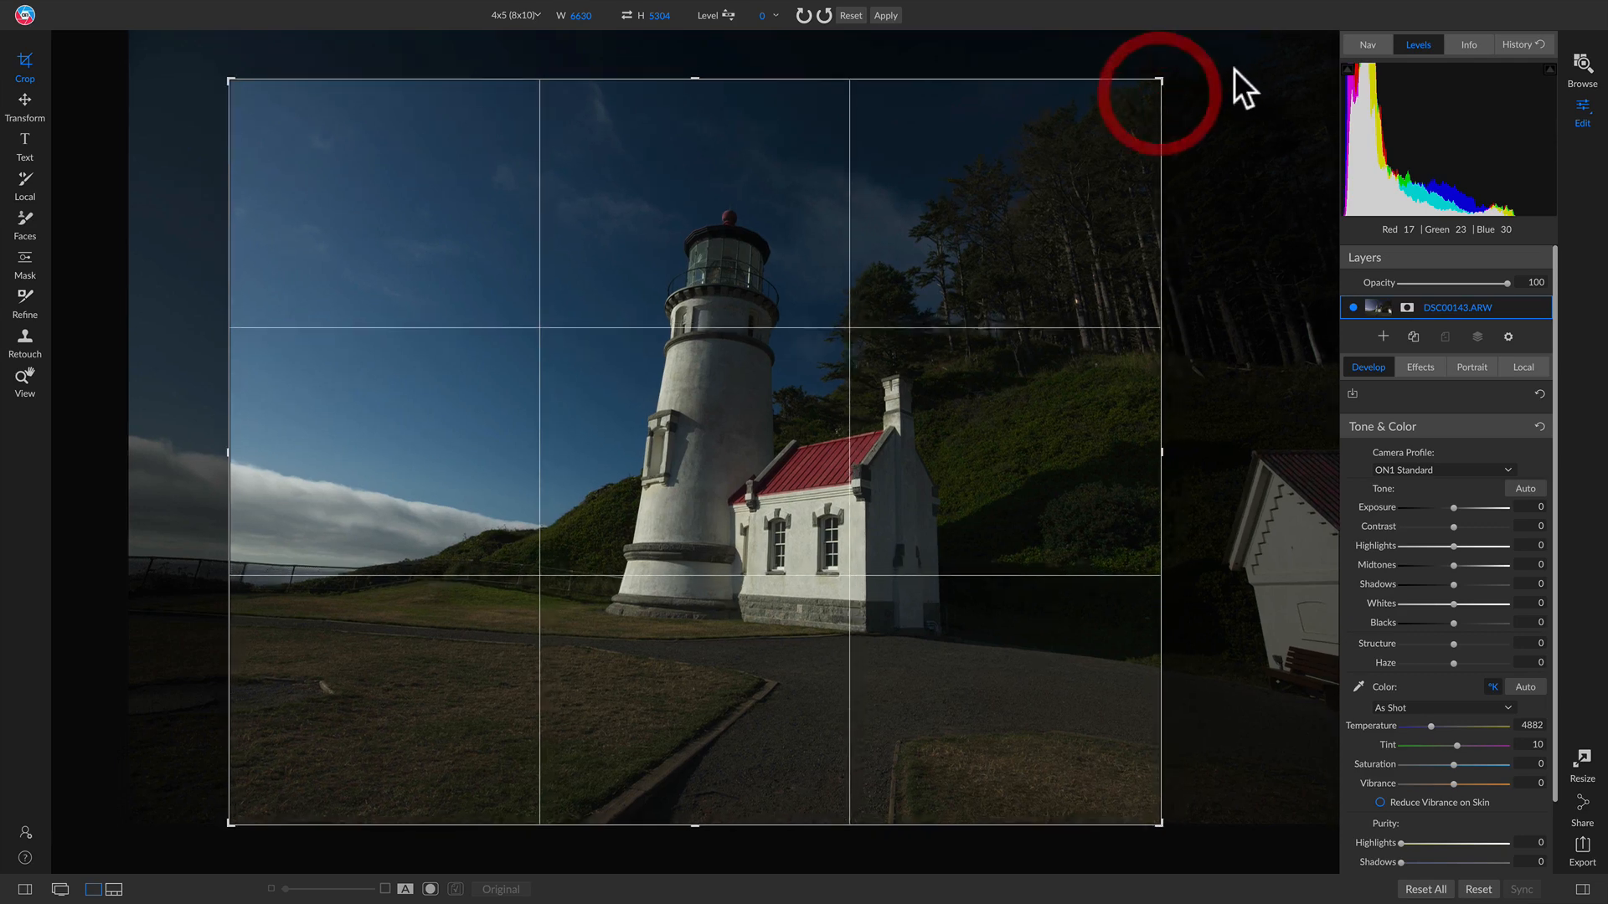
drag(960, 337, 944, 309)
Step: Rotate the crop to Level -2 to straighten the lighthouse and apply it
drag(1184, 65, 1181, 47)
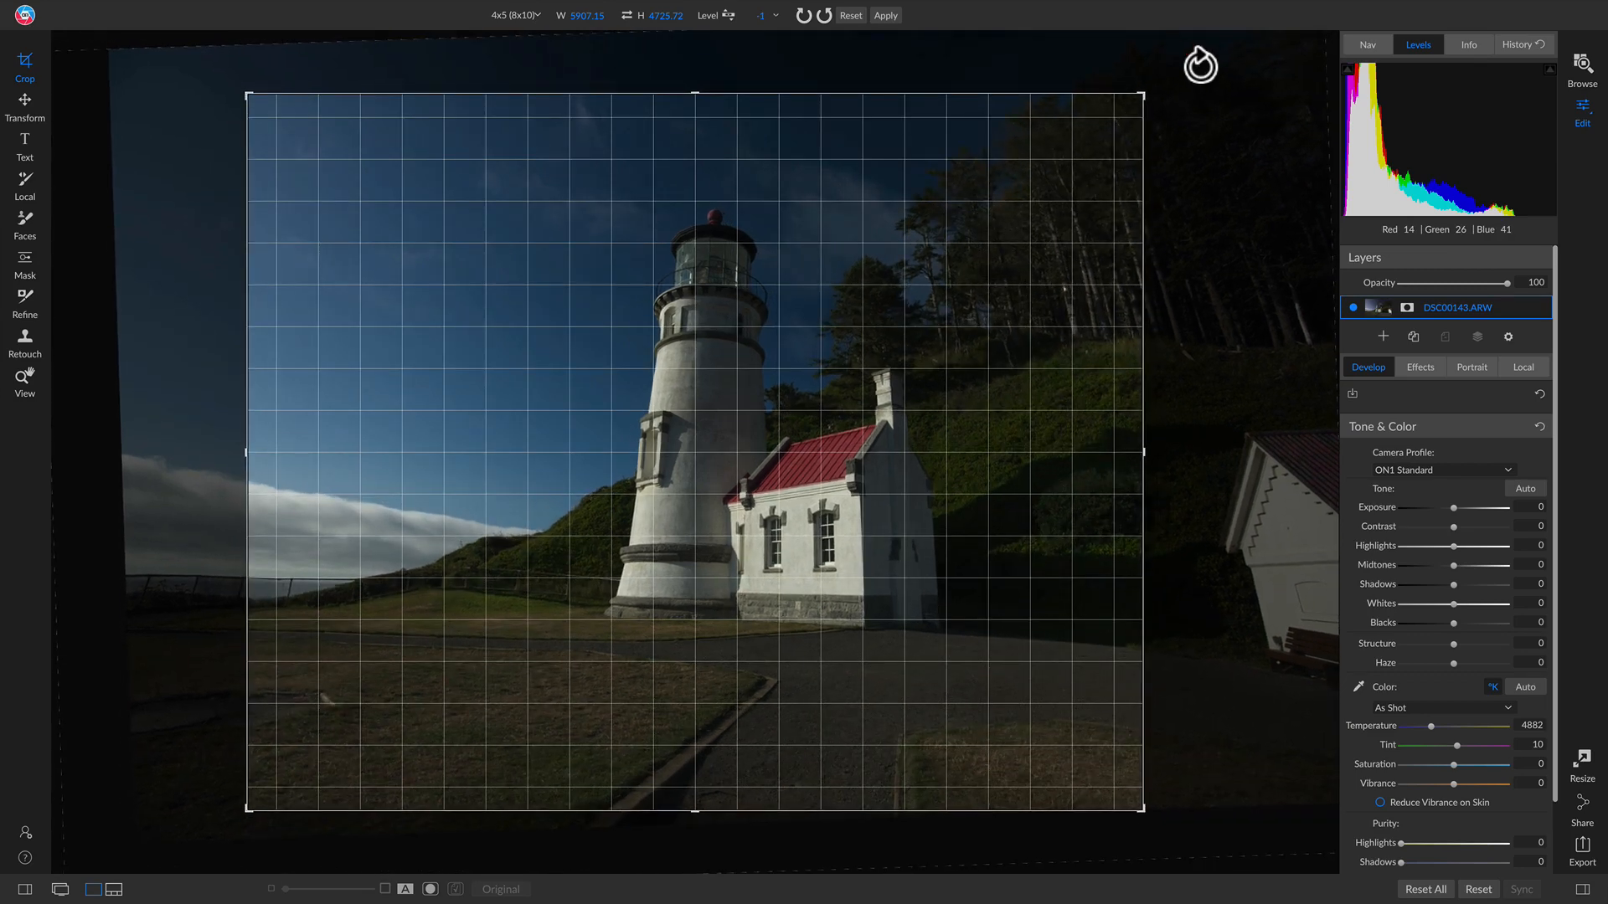
click(1200, 64)
mouse_move(1169, 102)
mouse_down()
mouse_move(1175, 121)
mouse_move(1173, 101)
mouse_up()
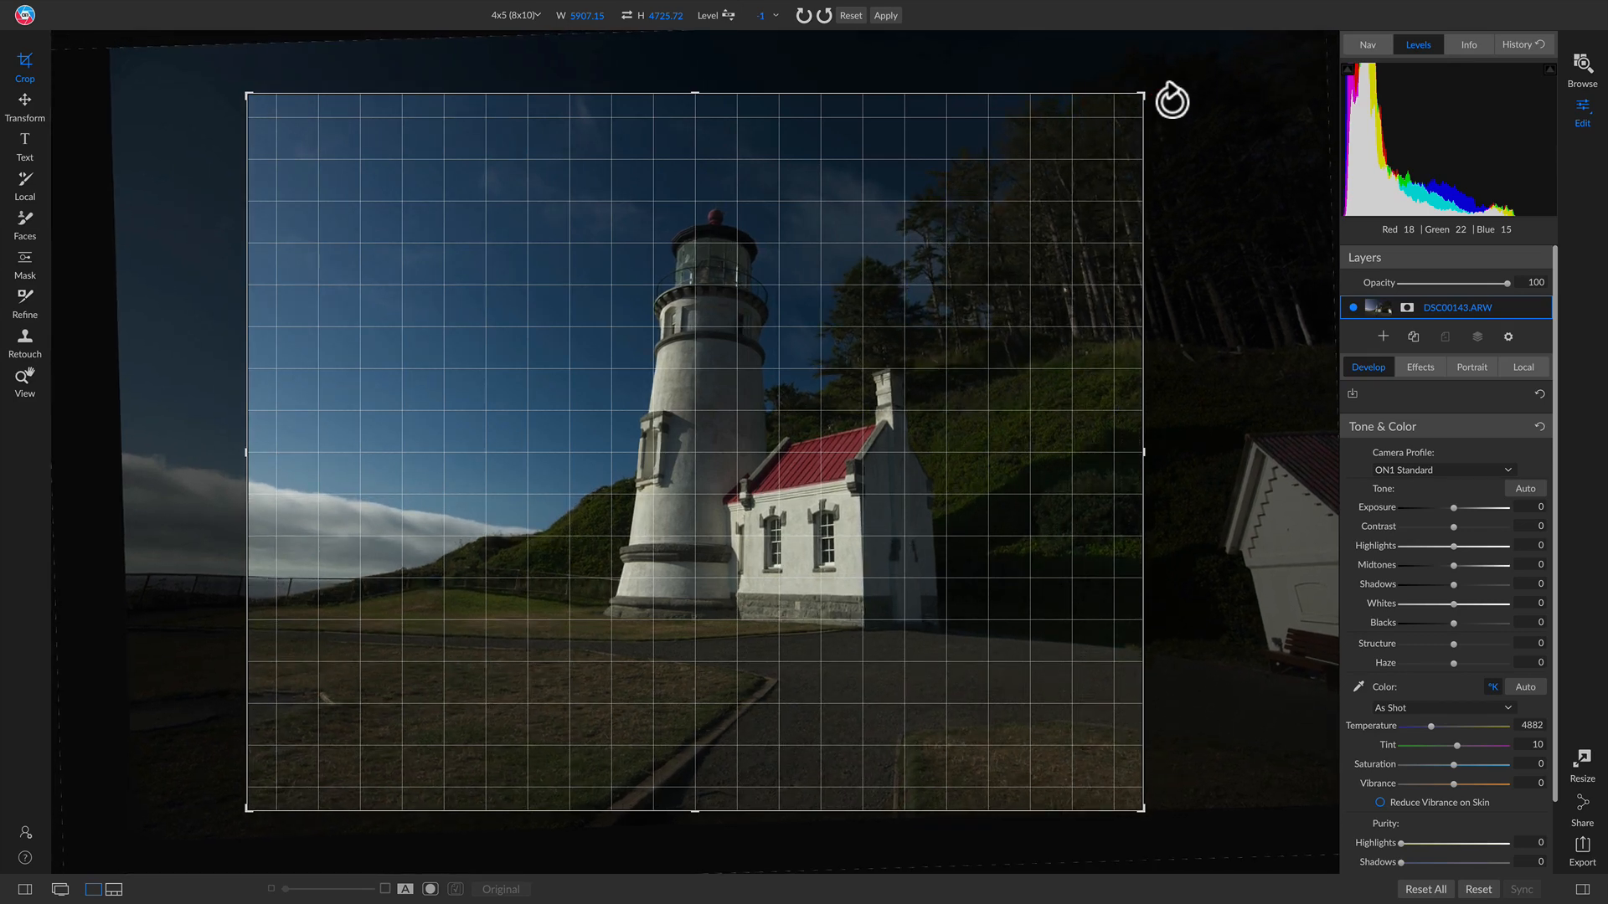
drag(1172, 102, 1170, 97)
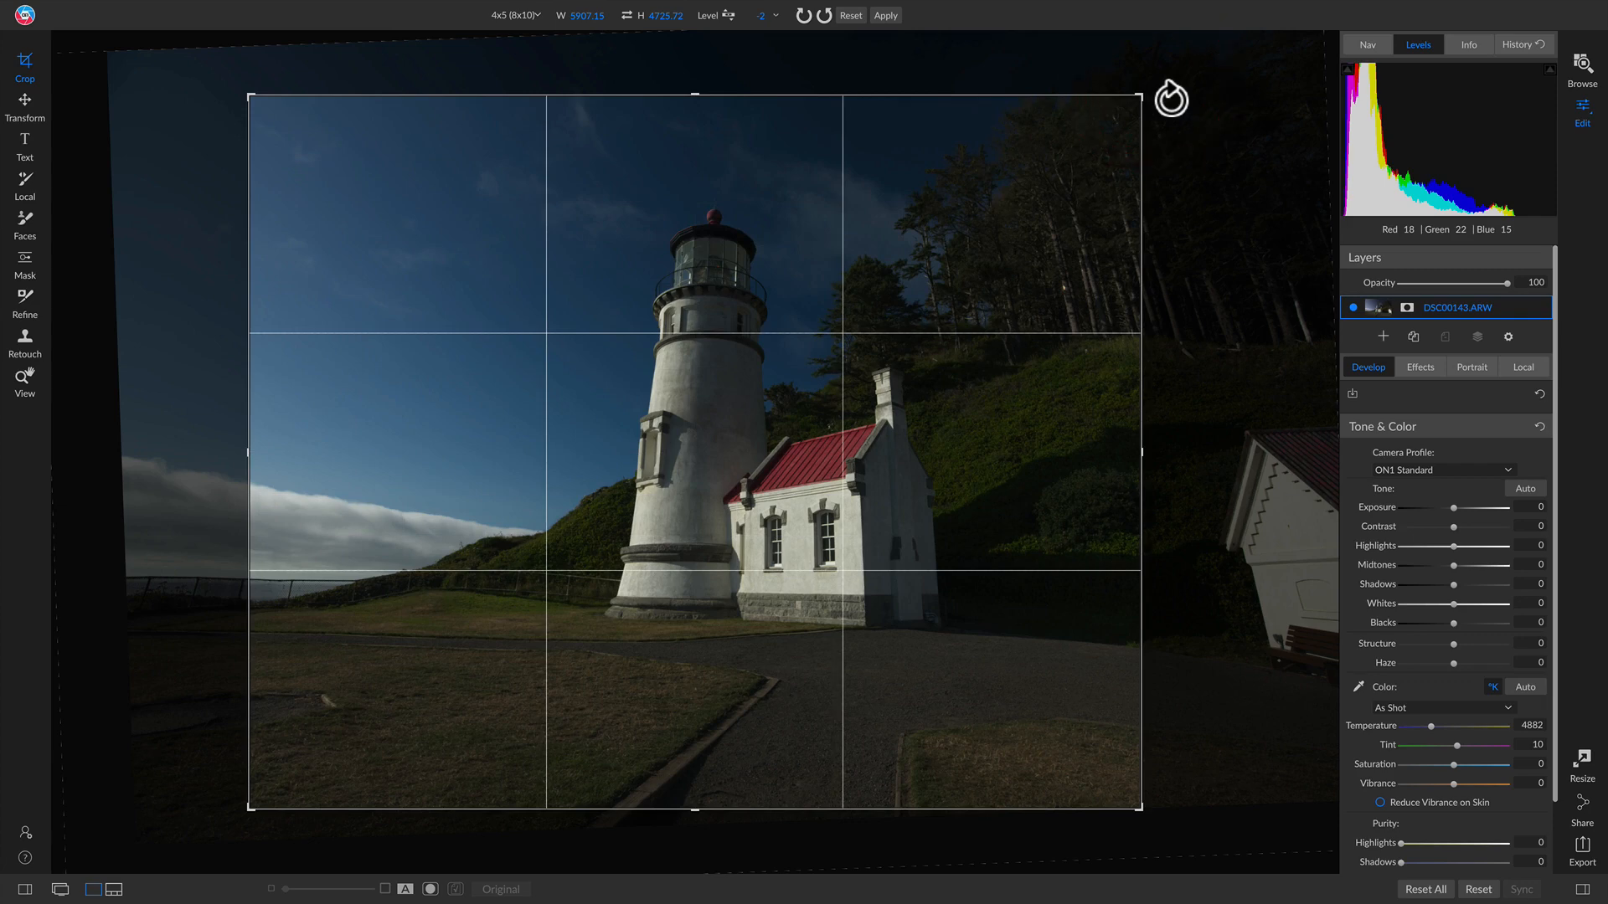
key(Return)
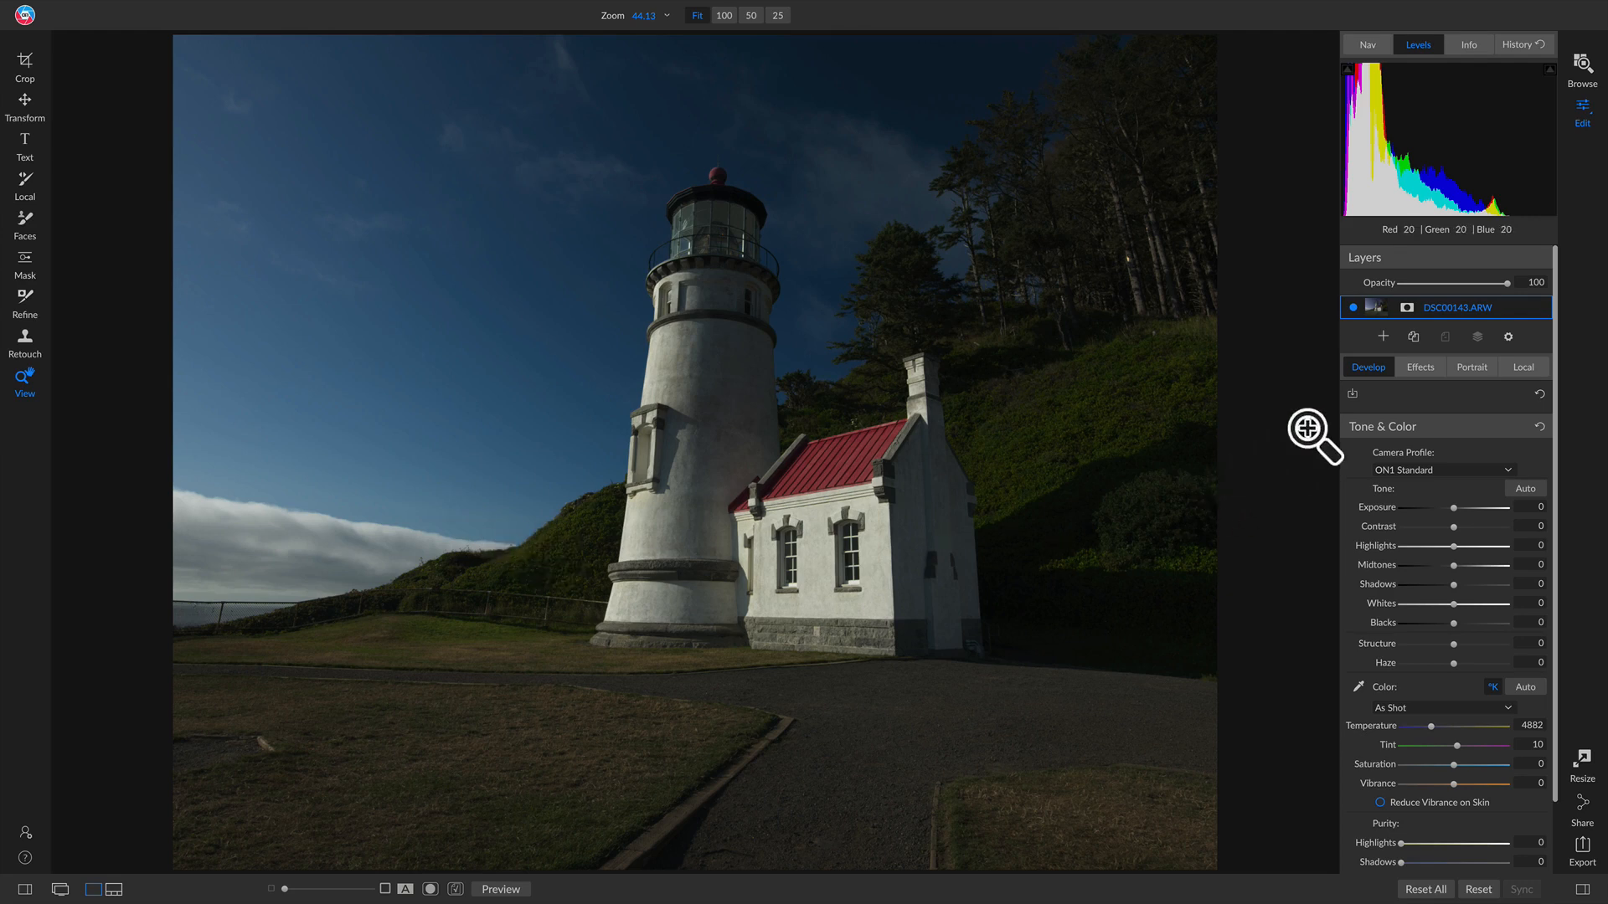
Step: Choose ON1 Landscape as the camera profile in Tone & Color
click(1437, 466)
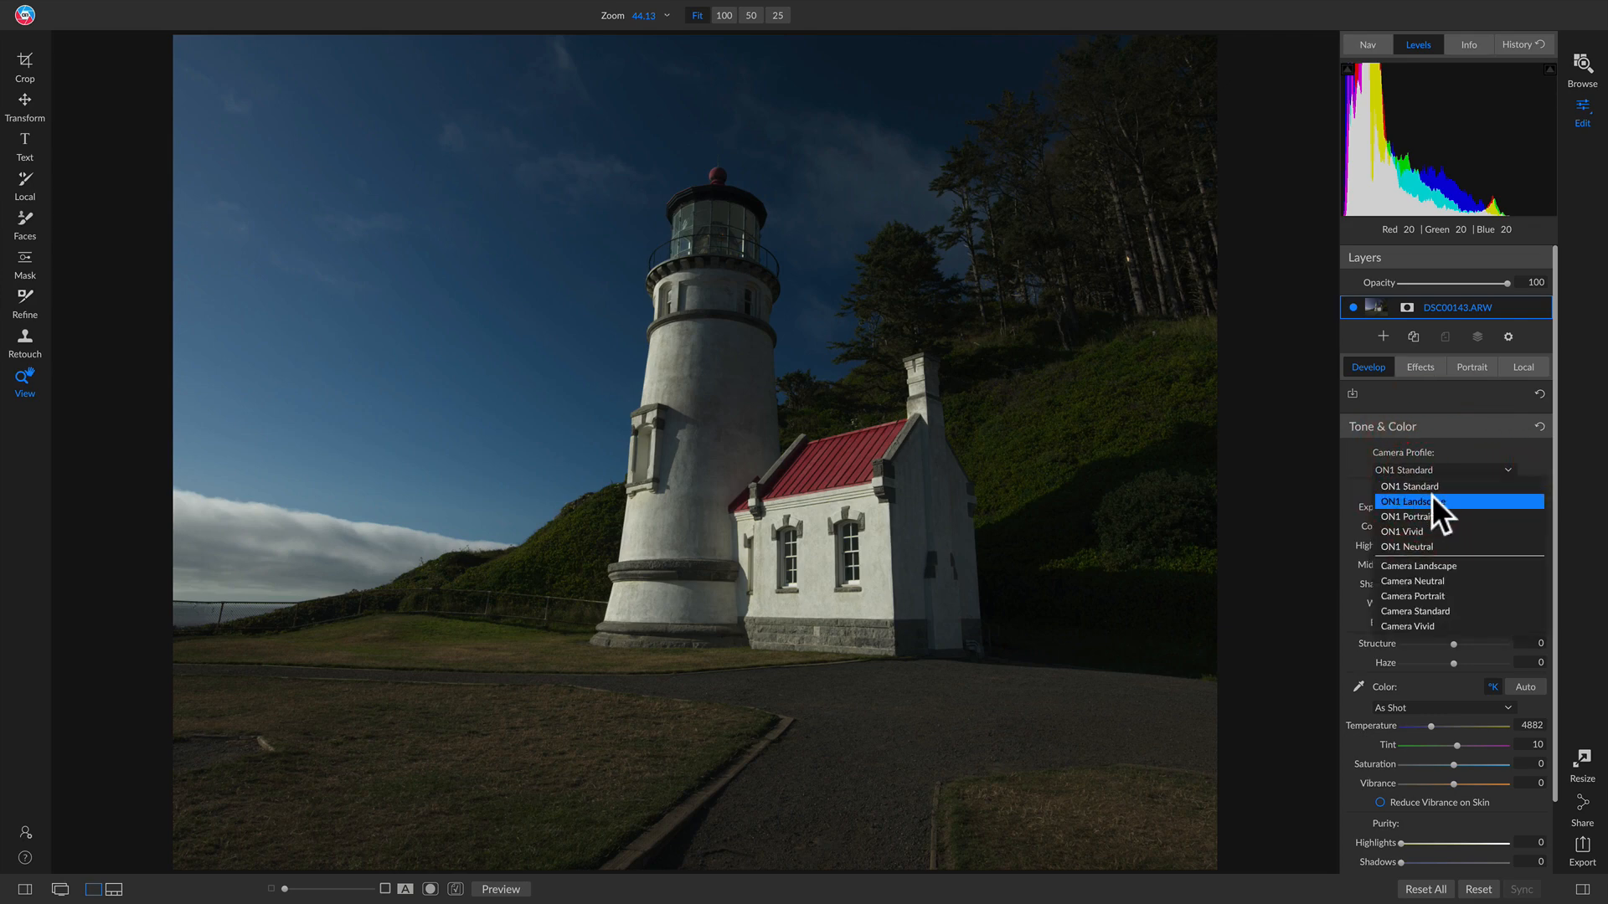
click(1431, 495)
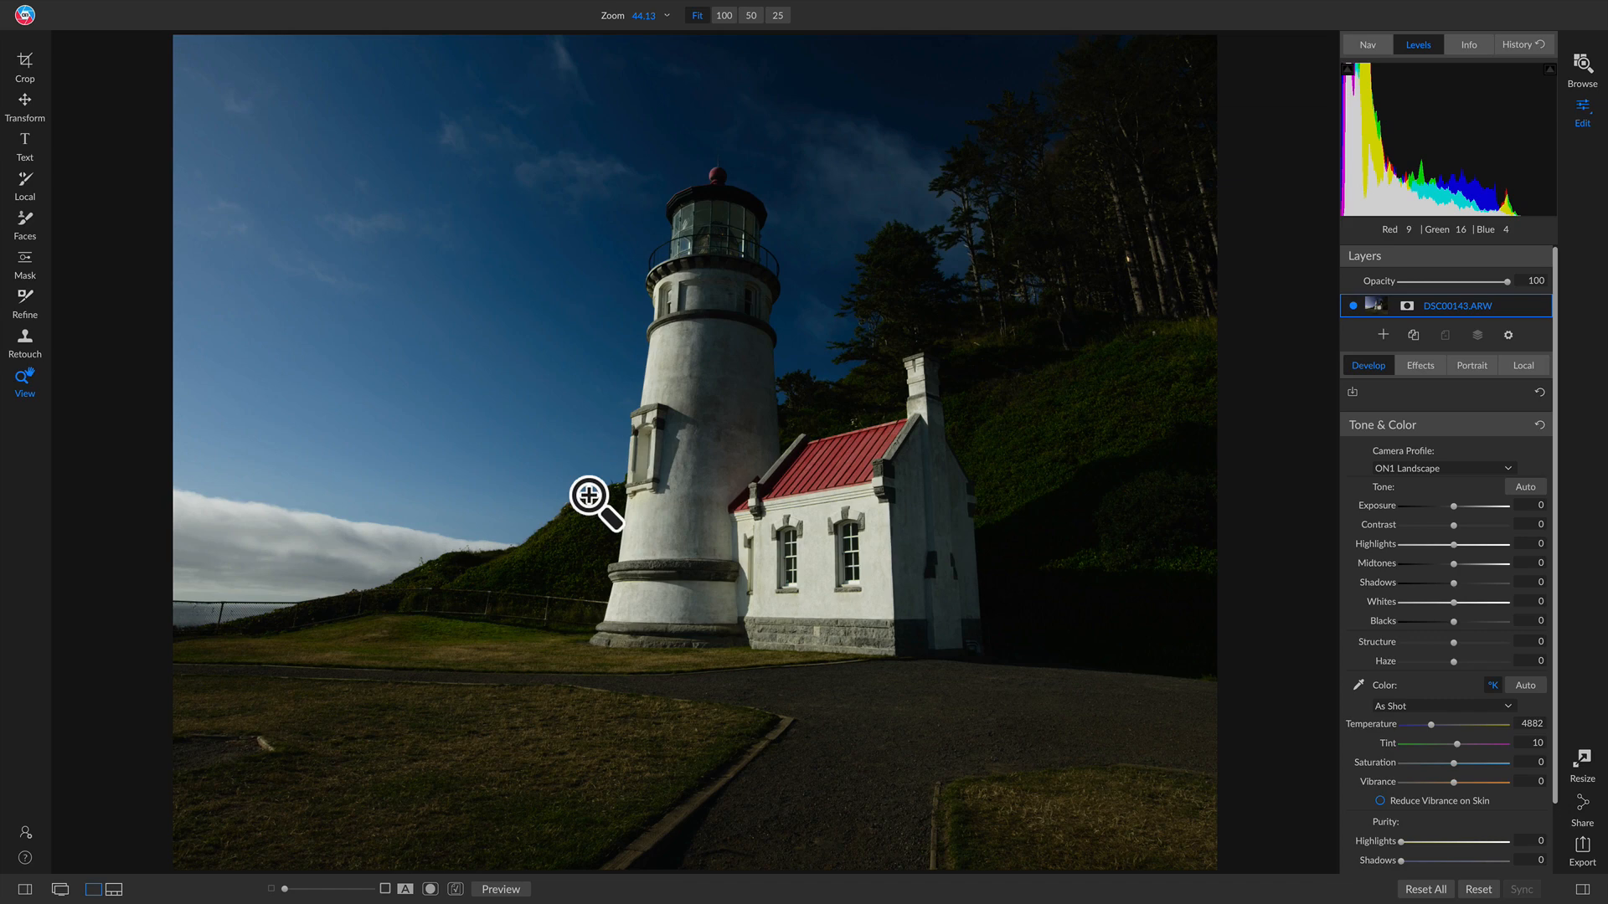
click(1413, 362)
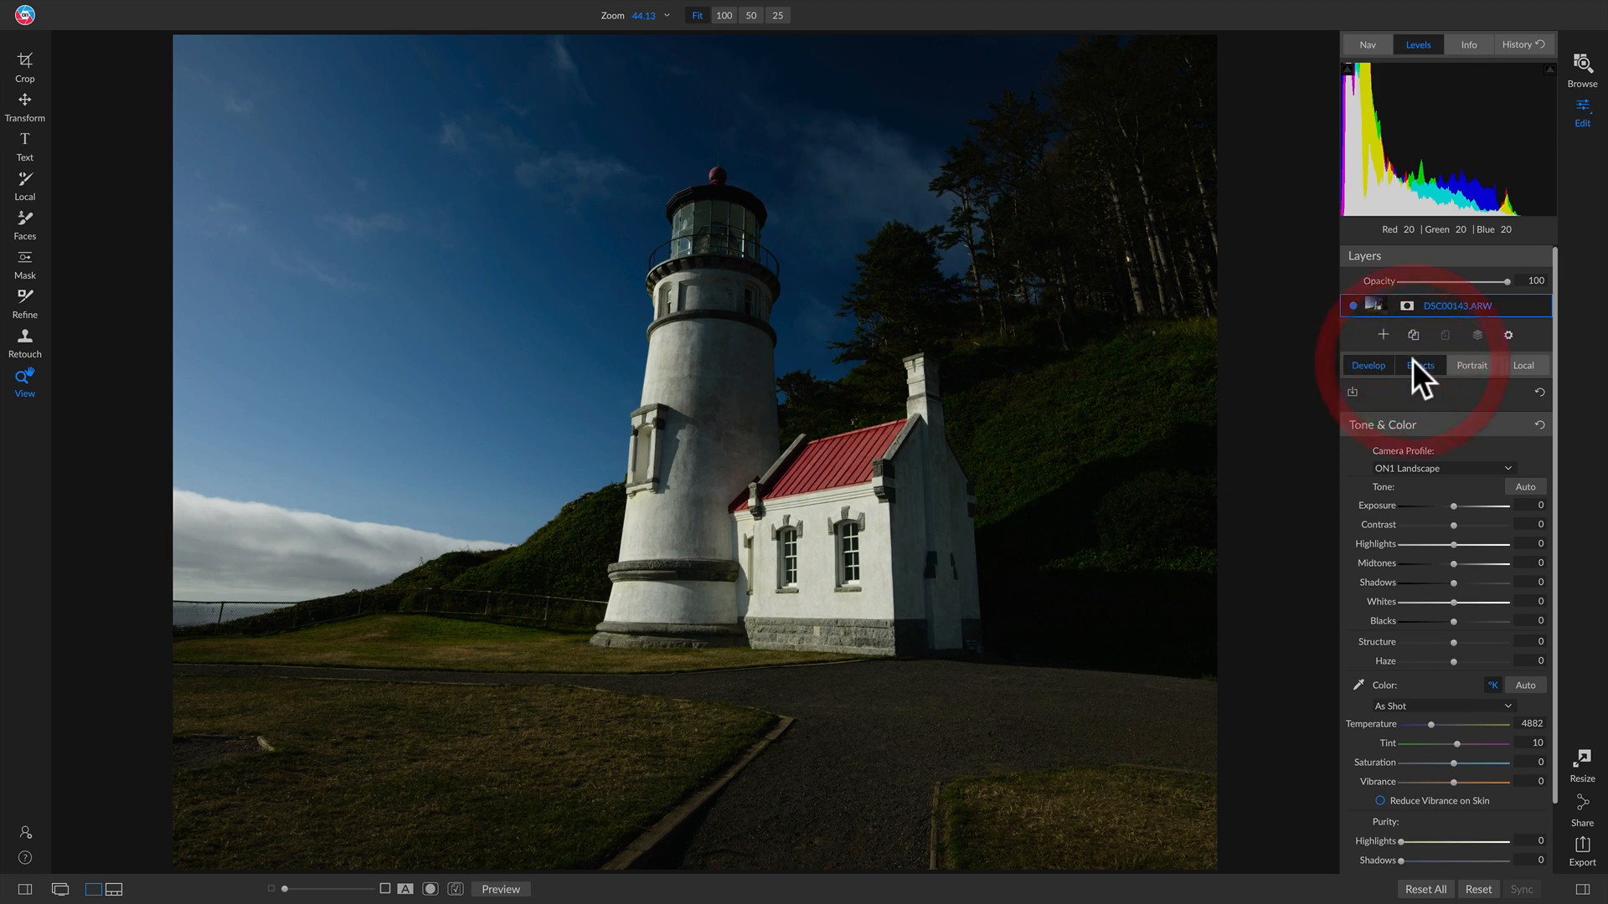
click(1454, 413)
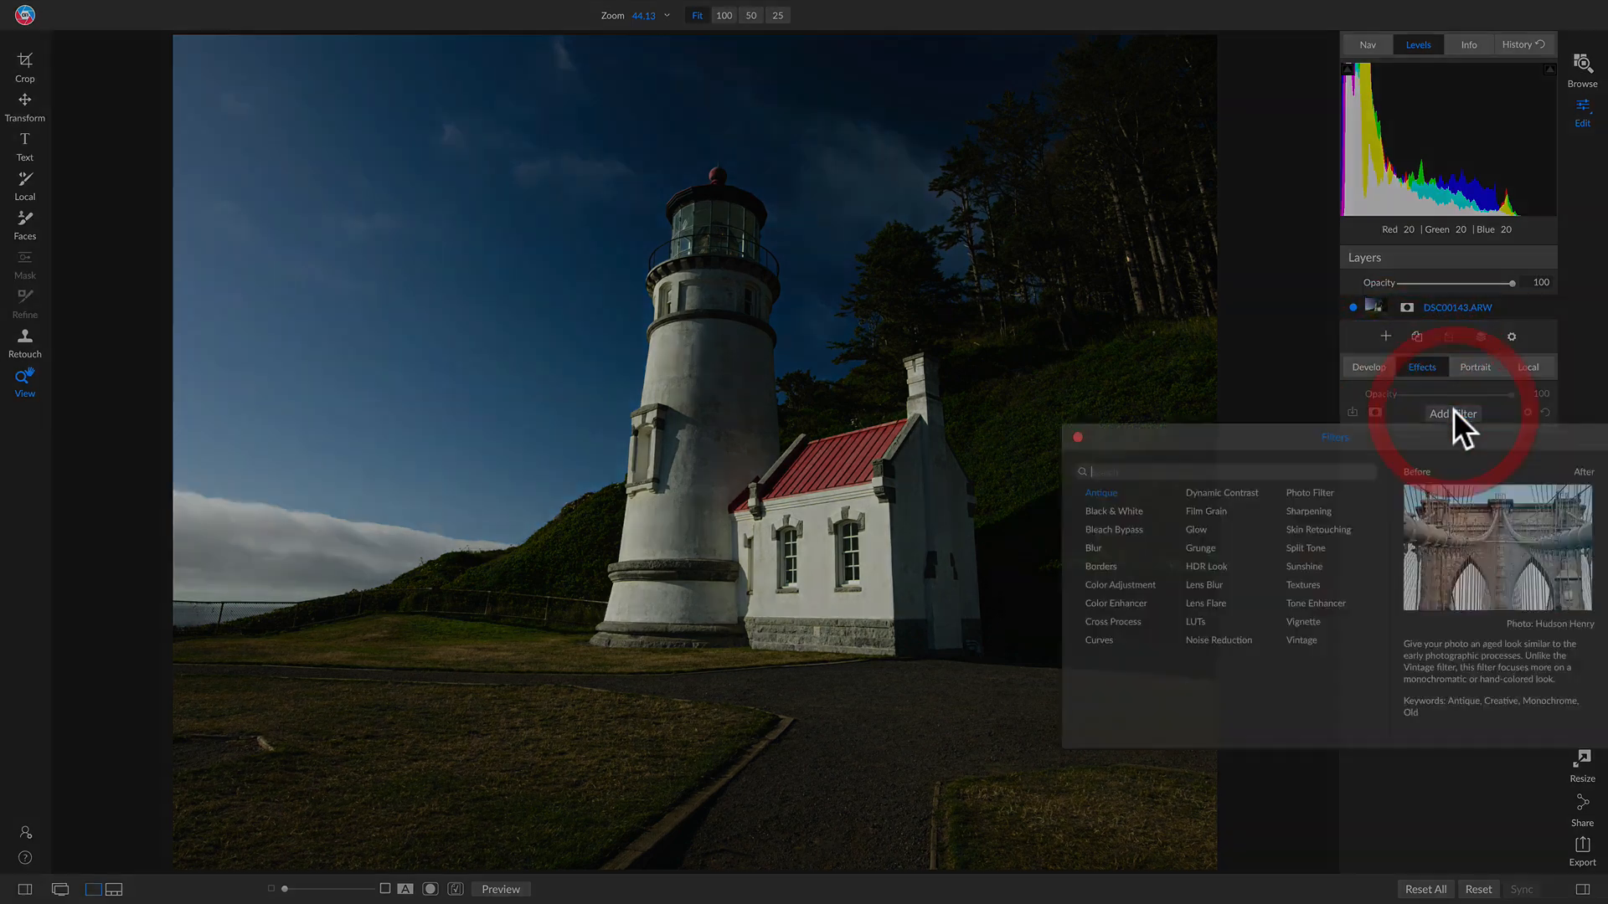
click(1104, 491)
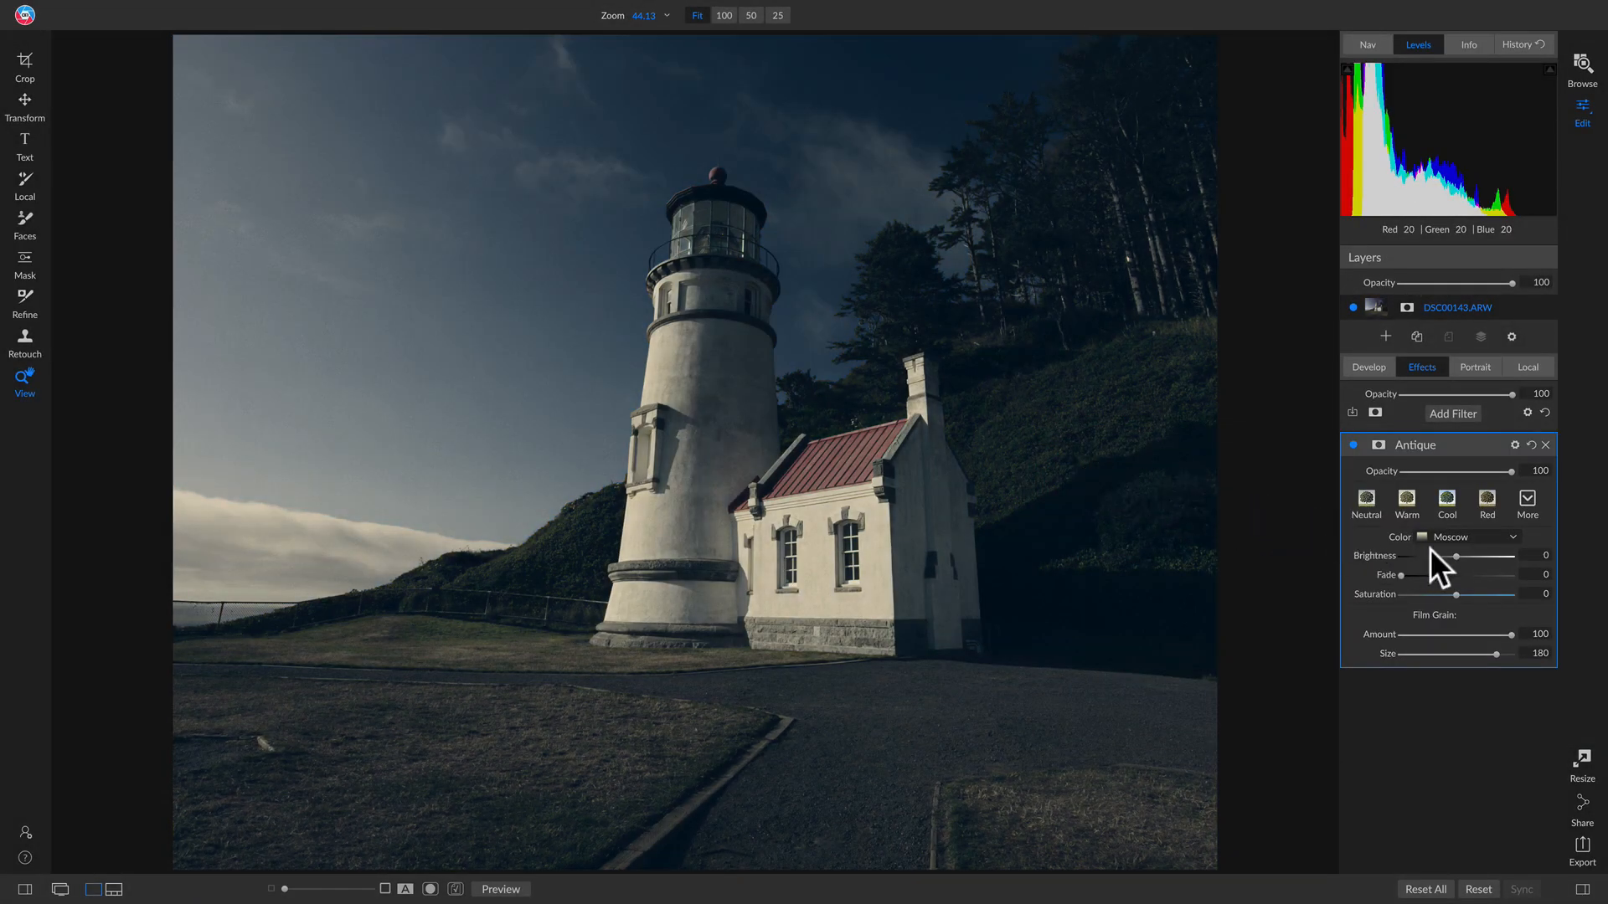
click(1457, 536)
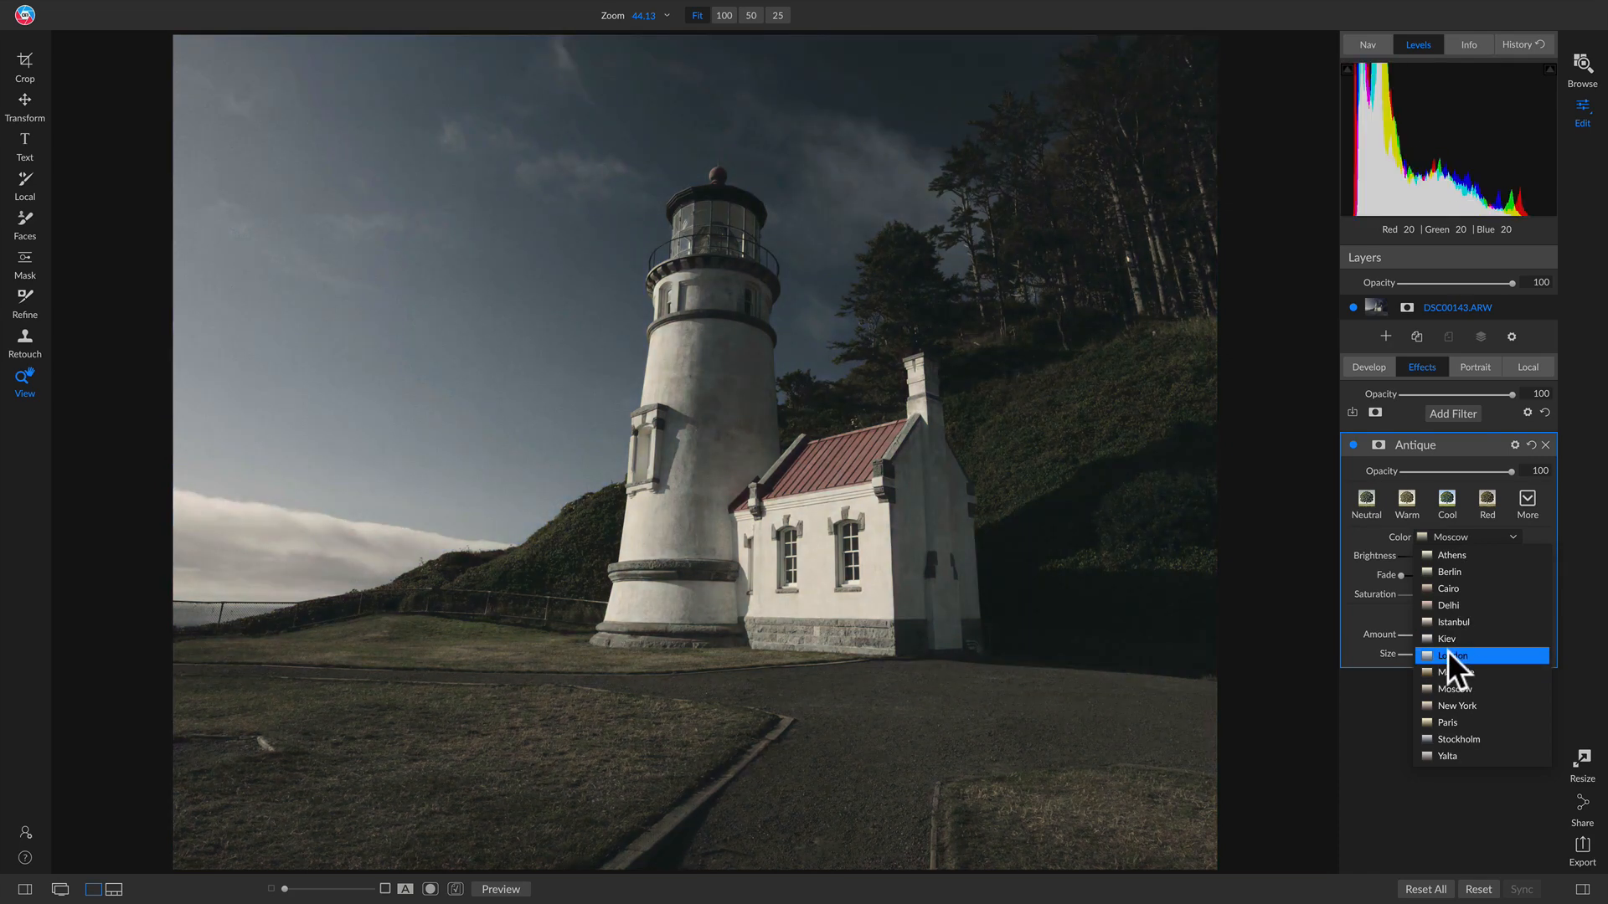
click(1448, 655)
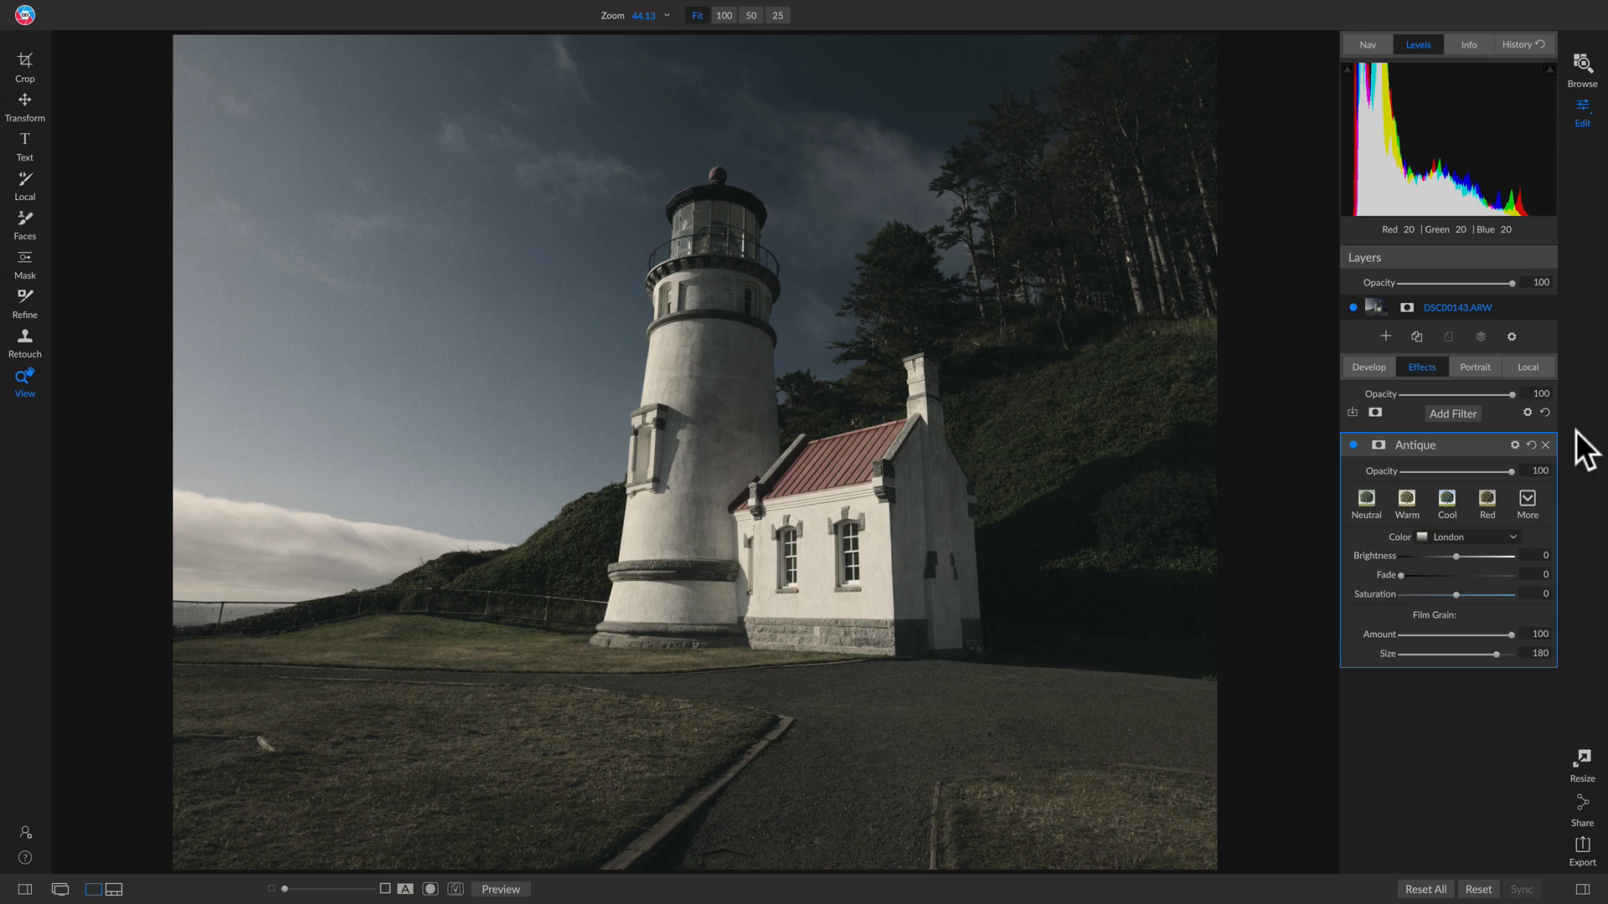
click(1352, 445)
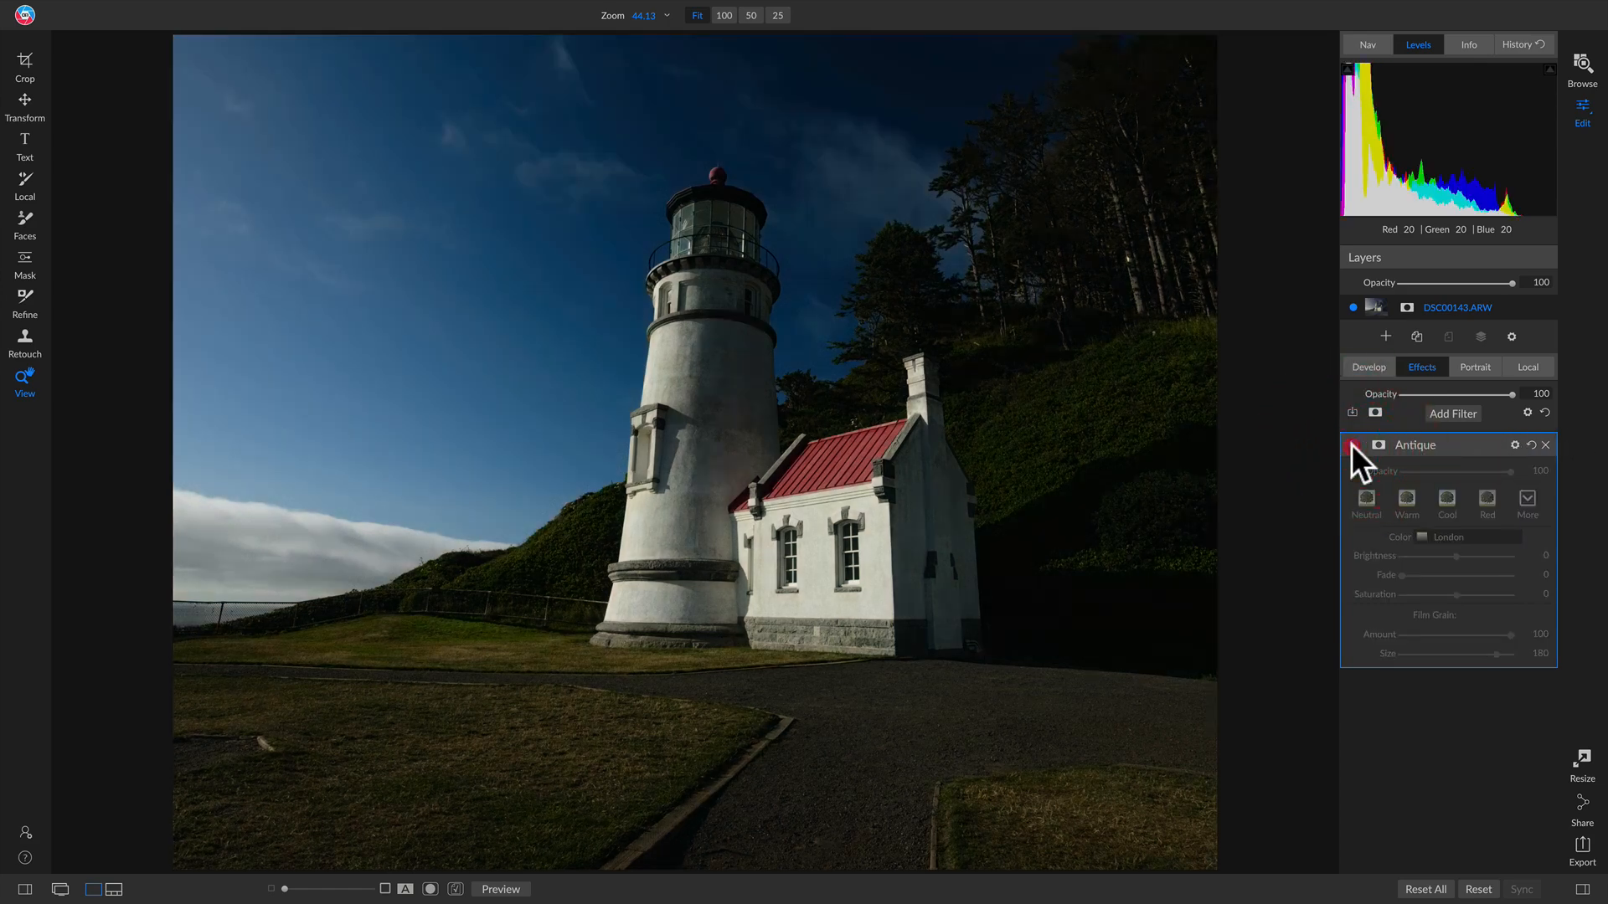
click(1351, 445)
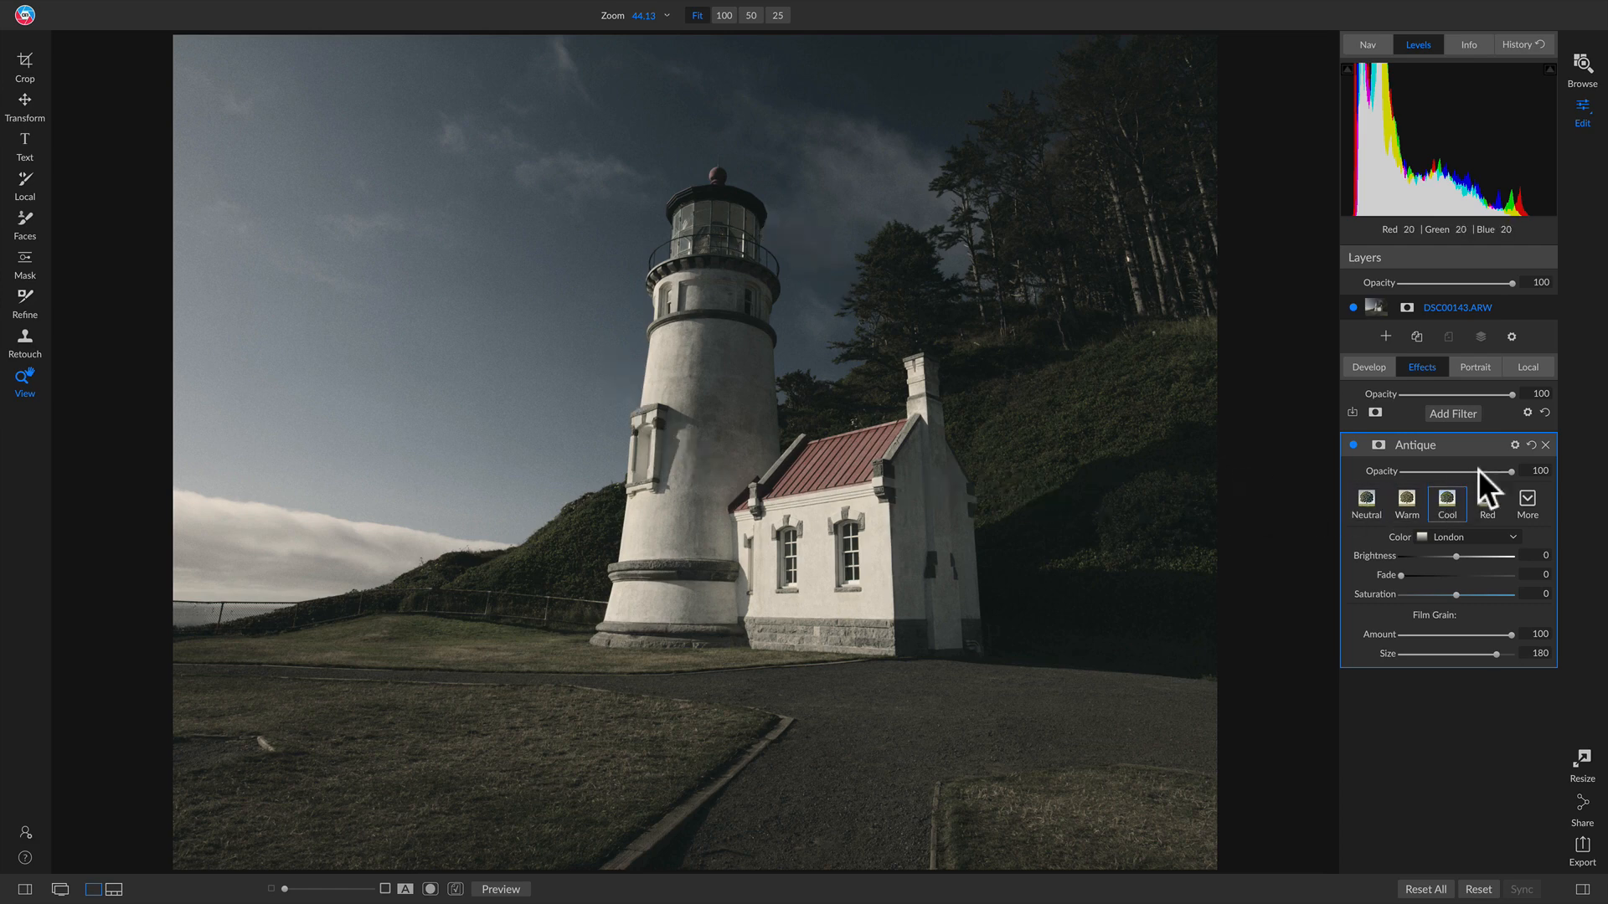
Step: Set the Antique filter's blending mode to Luminosity and toggle it off and on to compare
click(1516, 445)
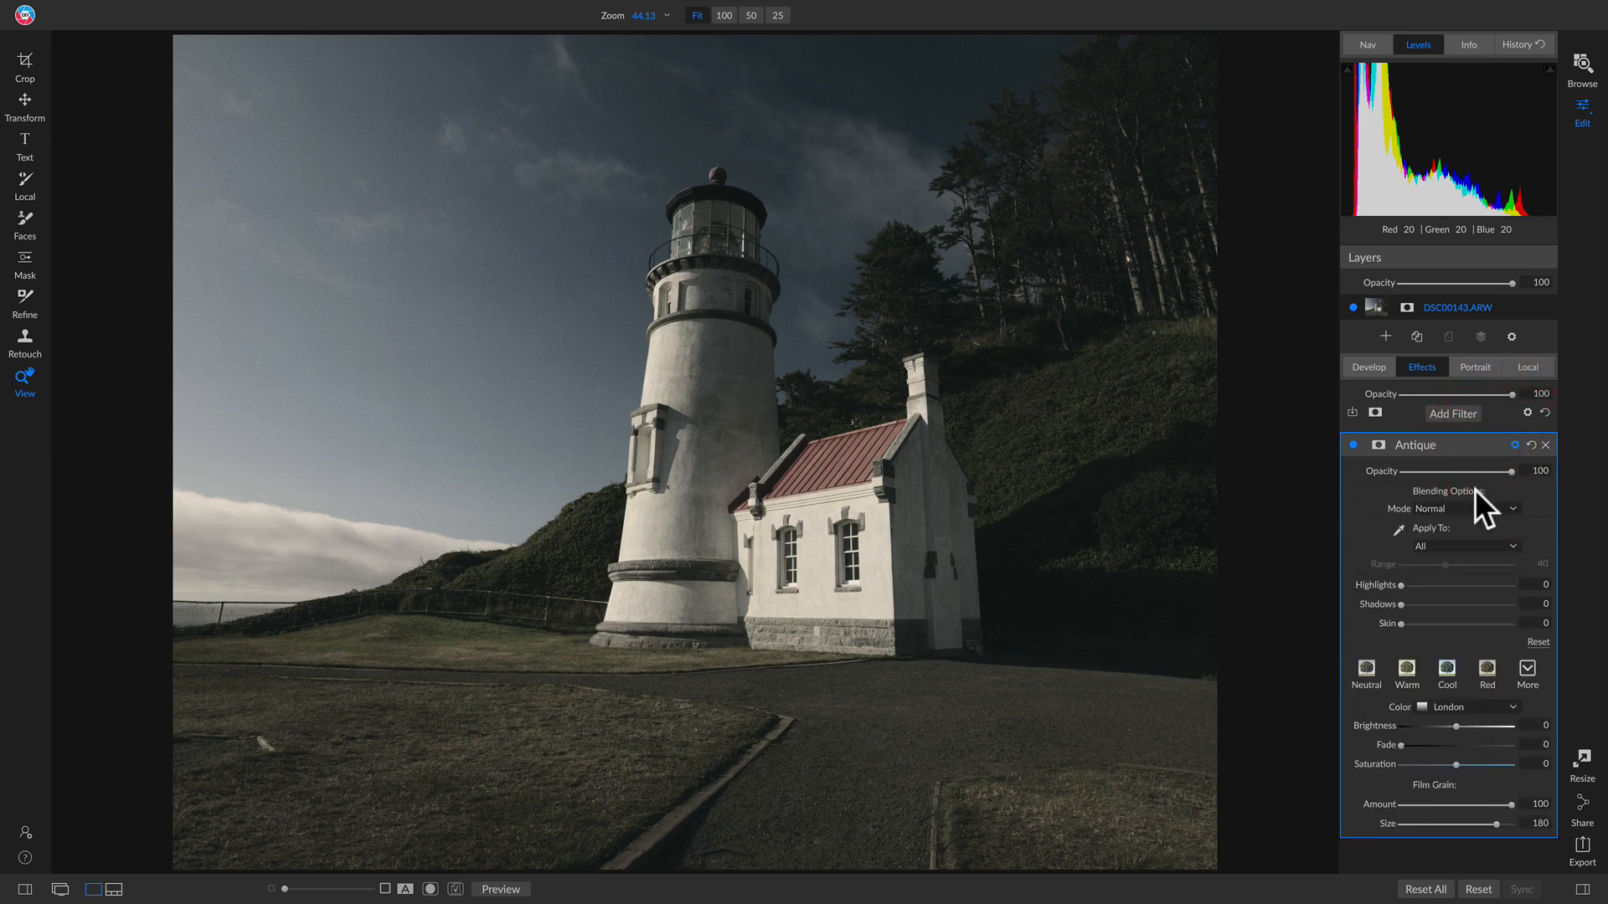
click(1442, 508)
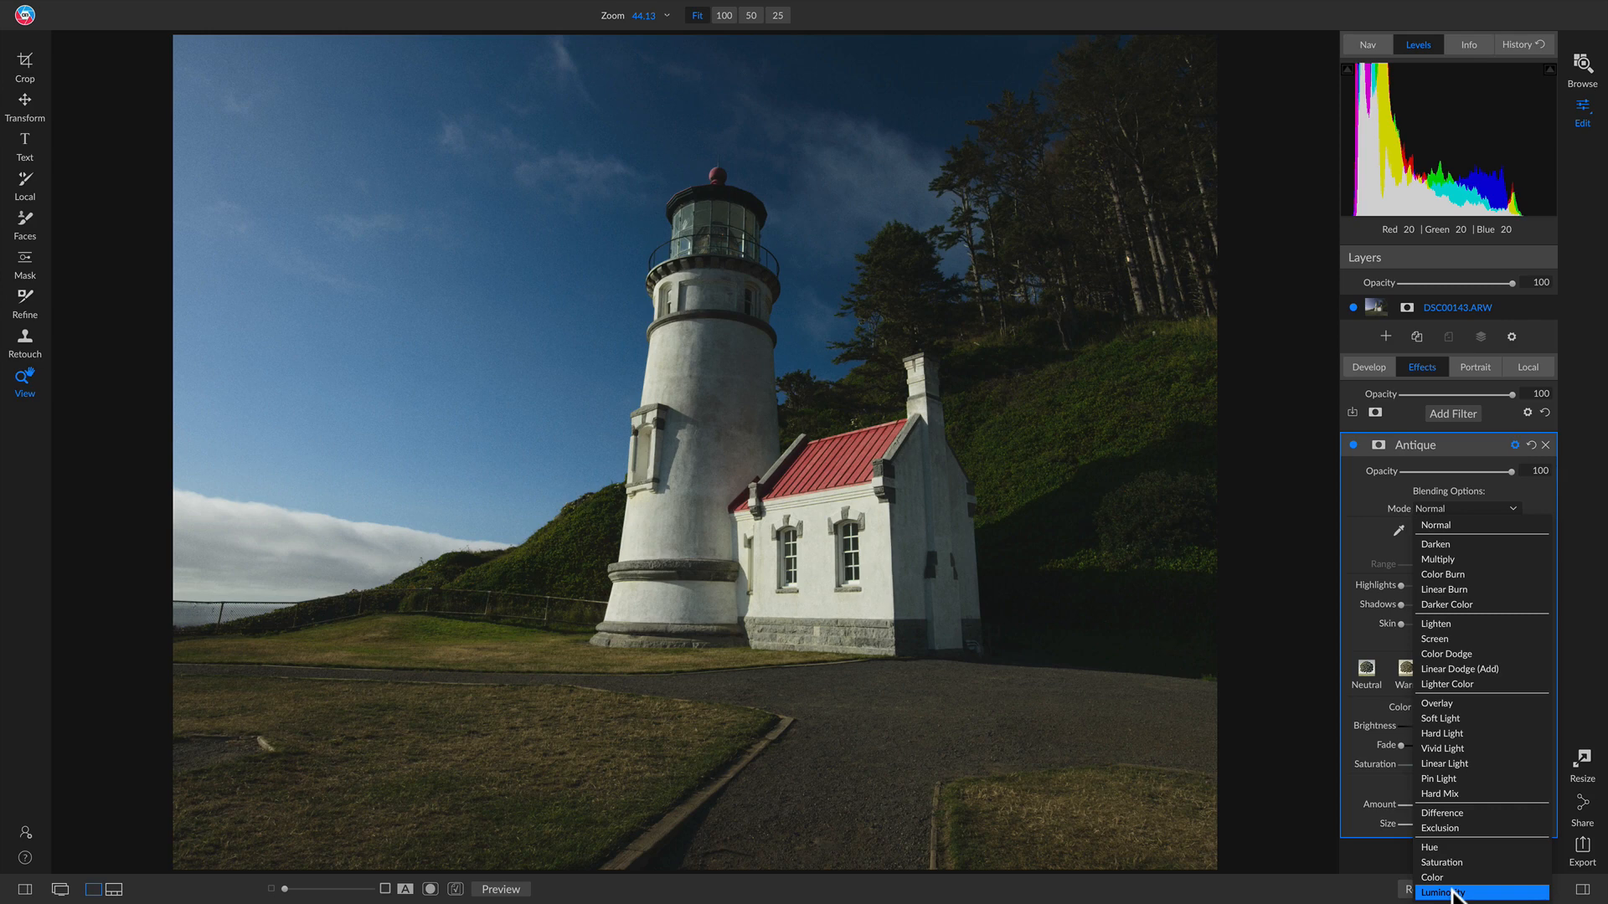
click(1453, 892)
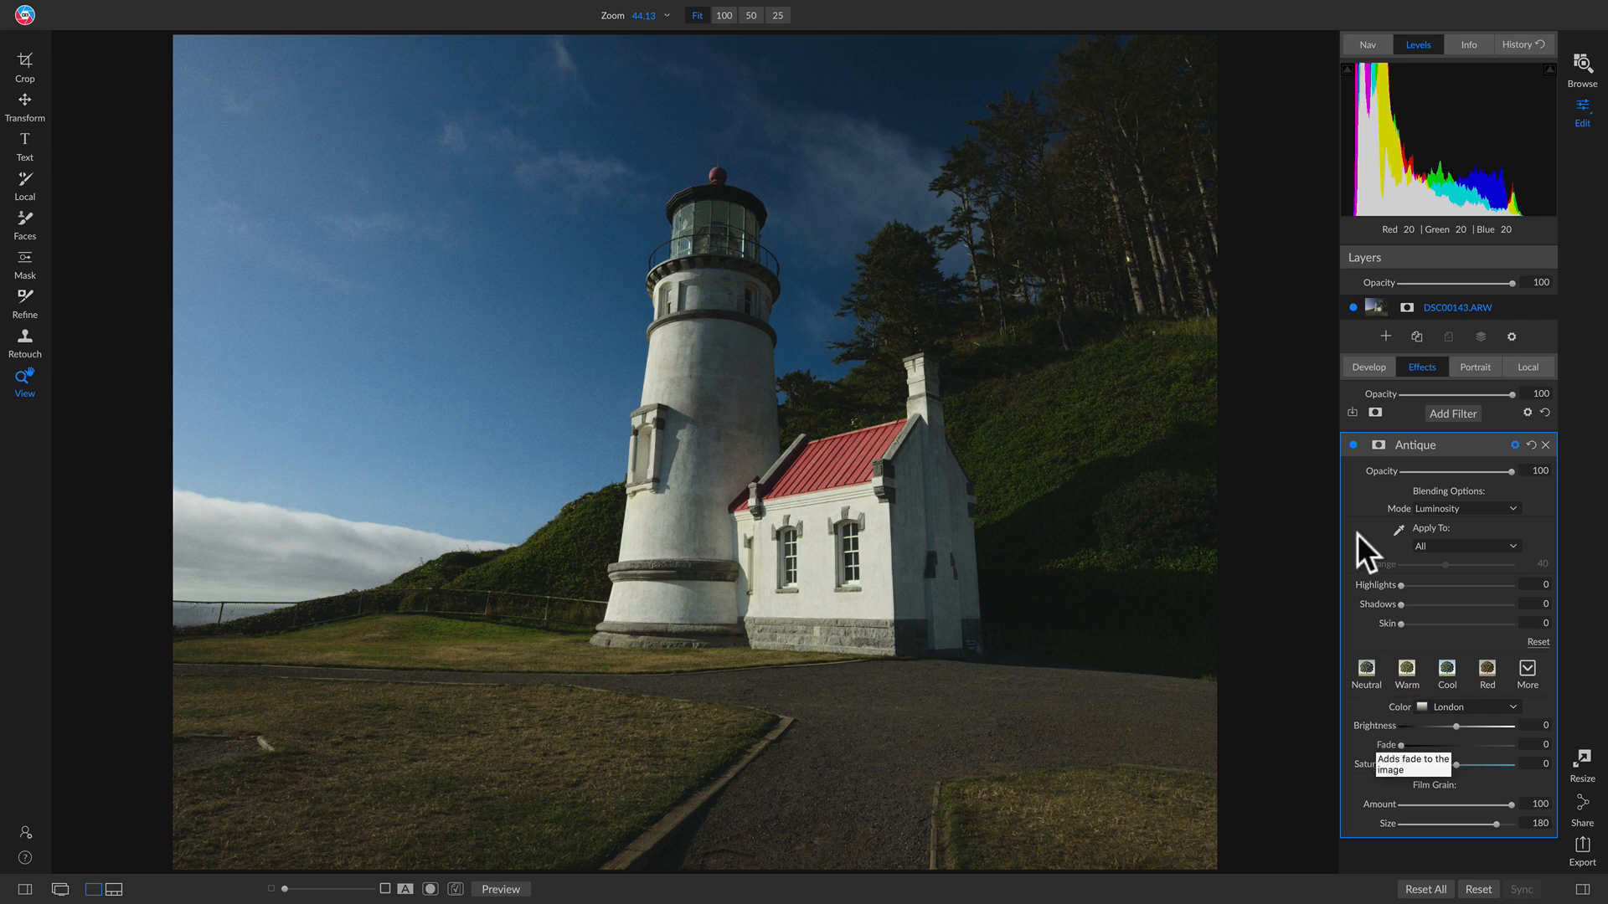
click(1349, 445)
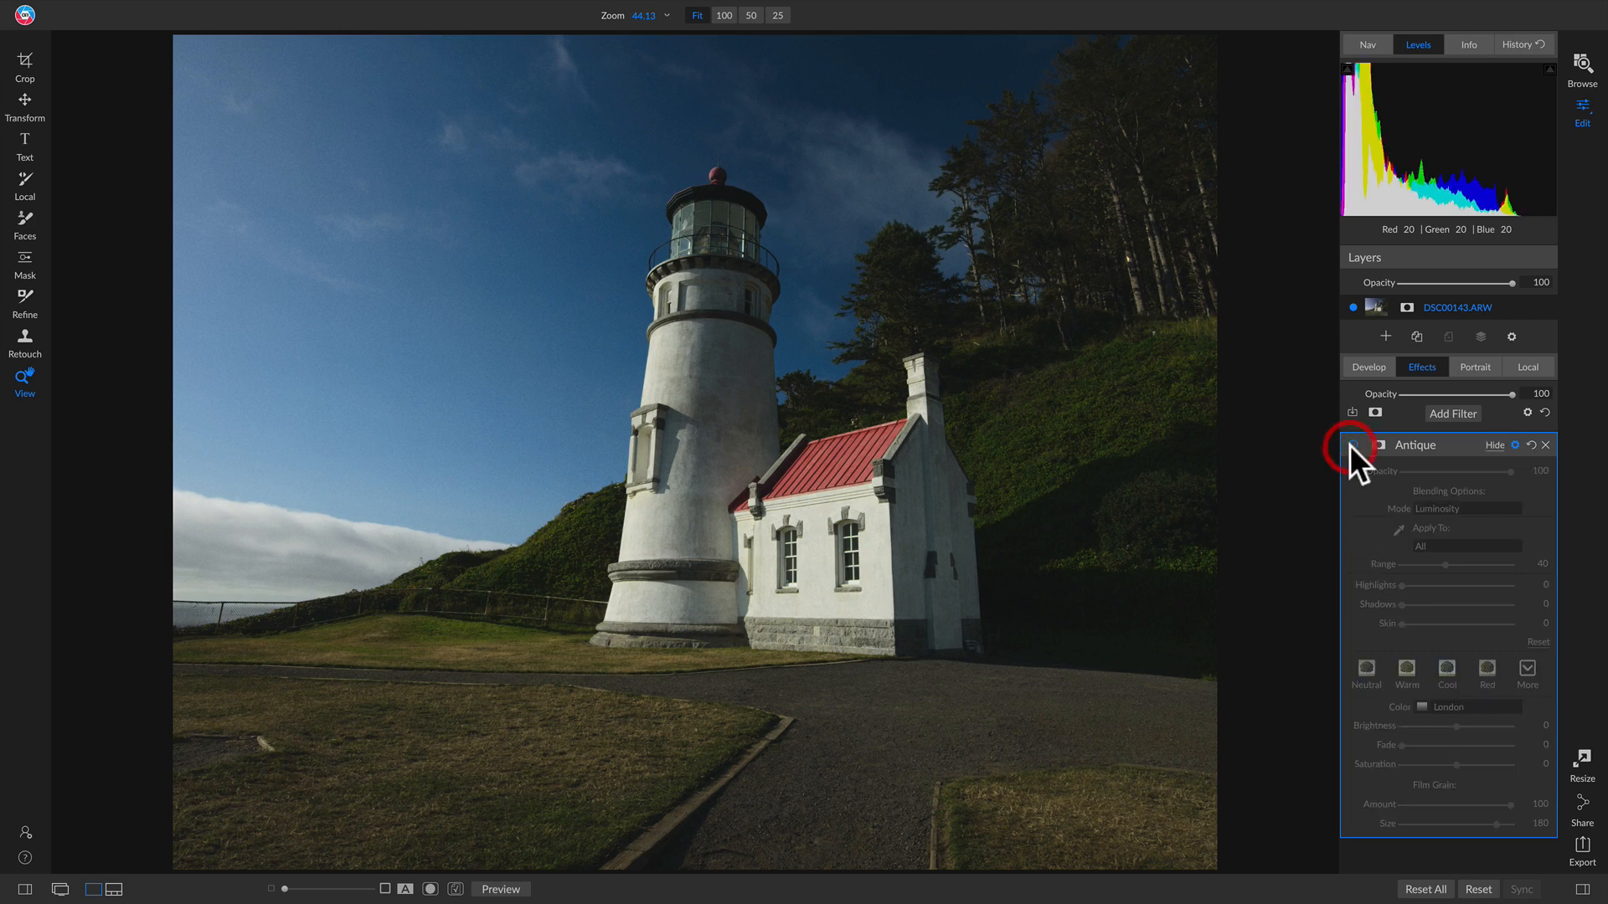
click(1349, 445)
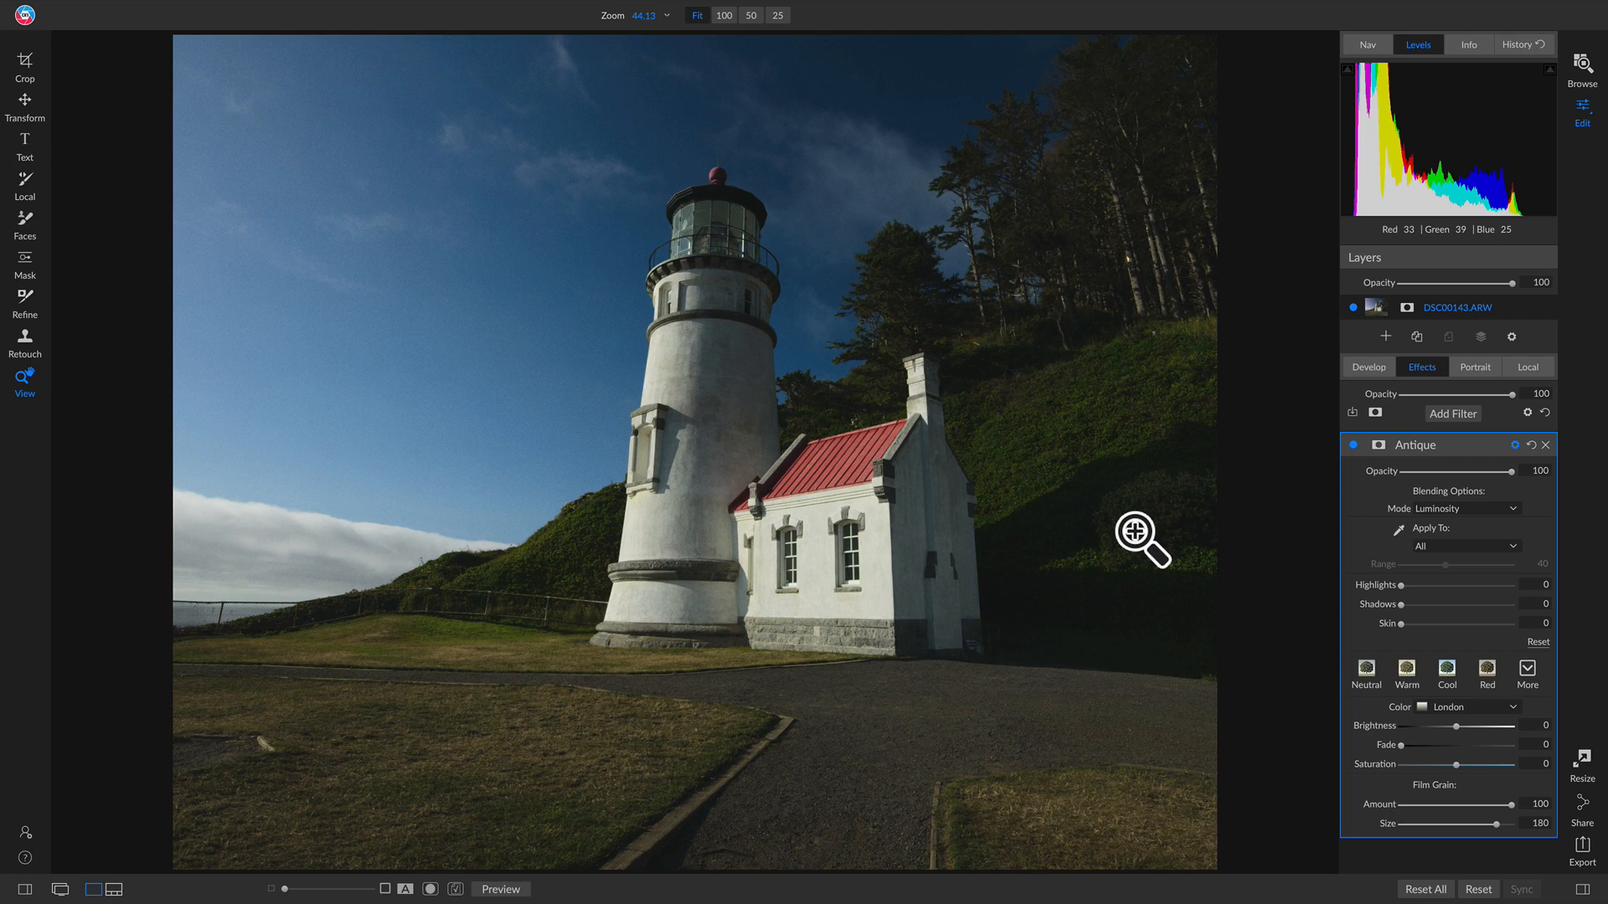
click(1454, 409)
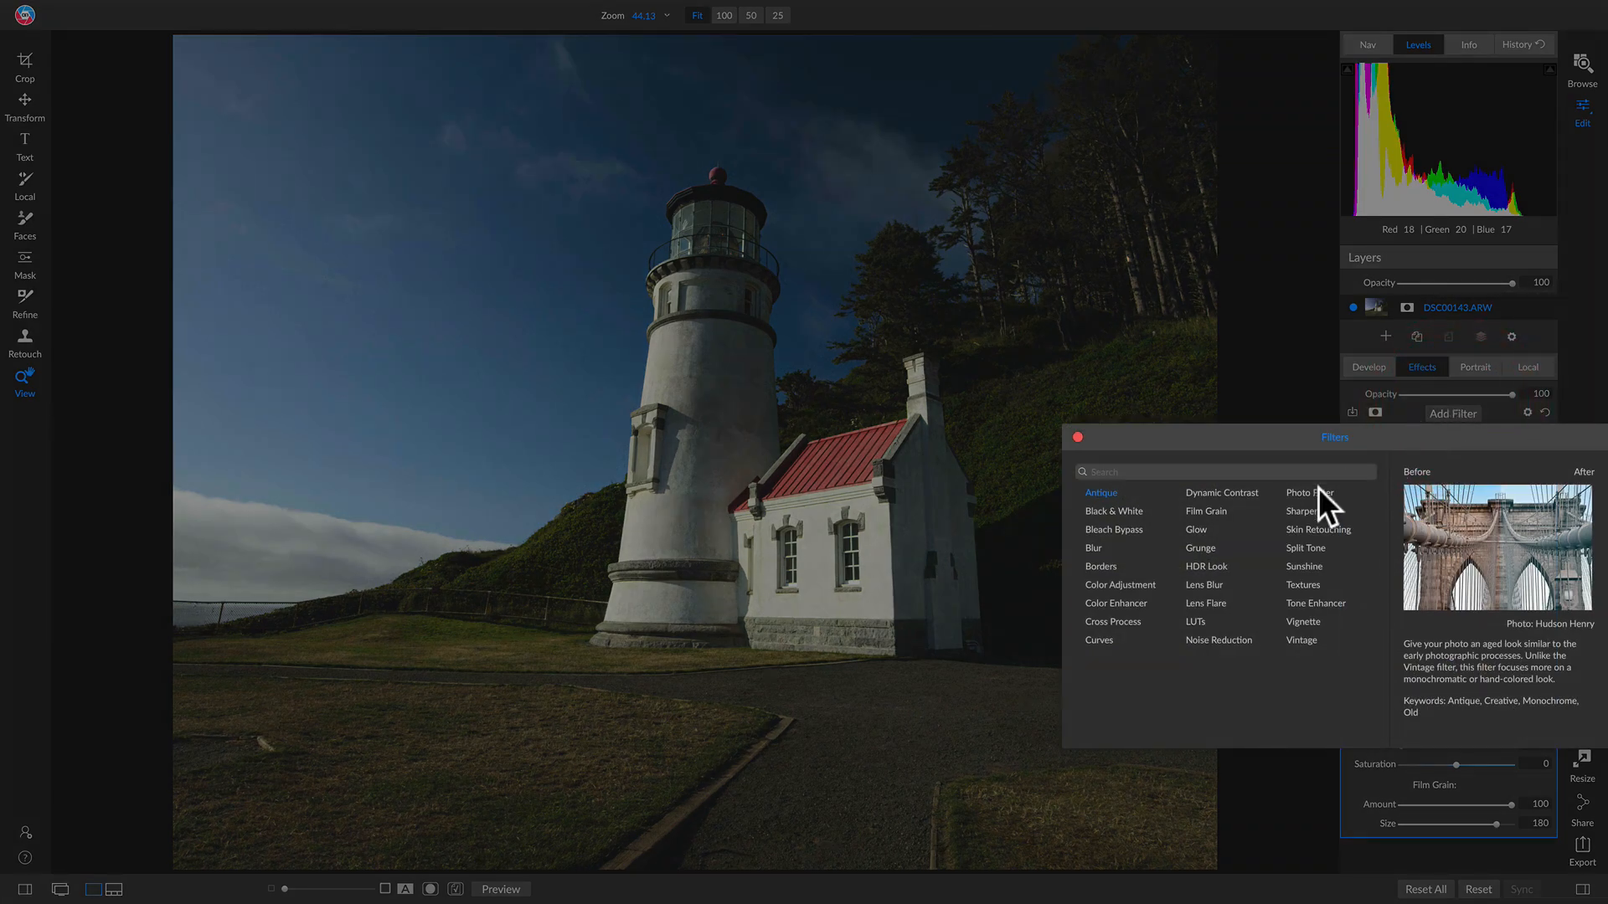
Step: Add a Textures filter with the Photographic category's Light Leak 4 texture
click(1299, 584)
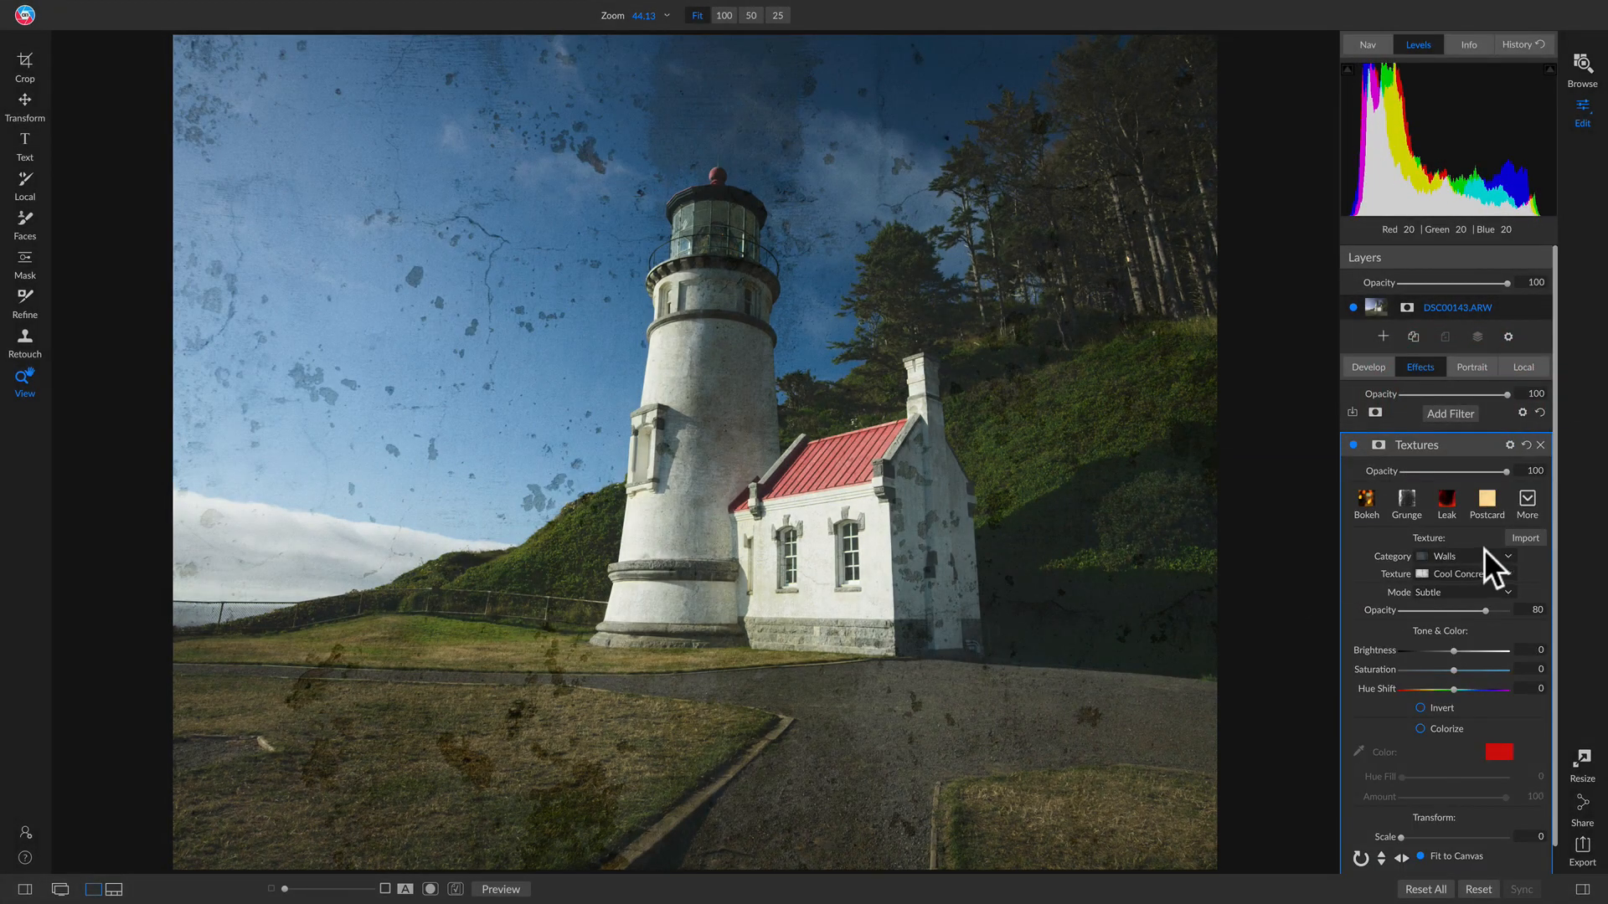
click(1484, 555)
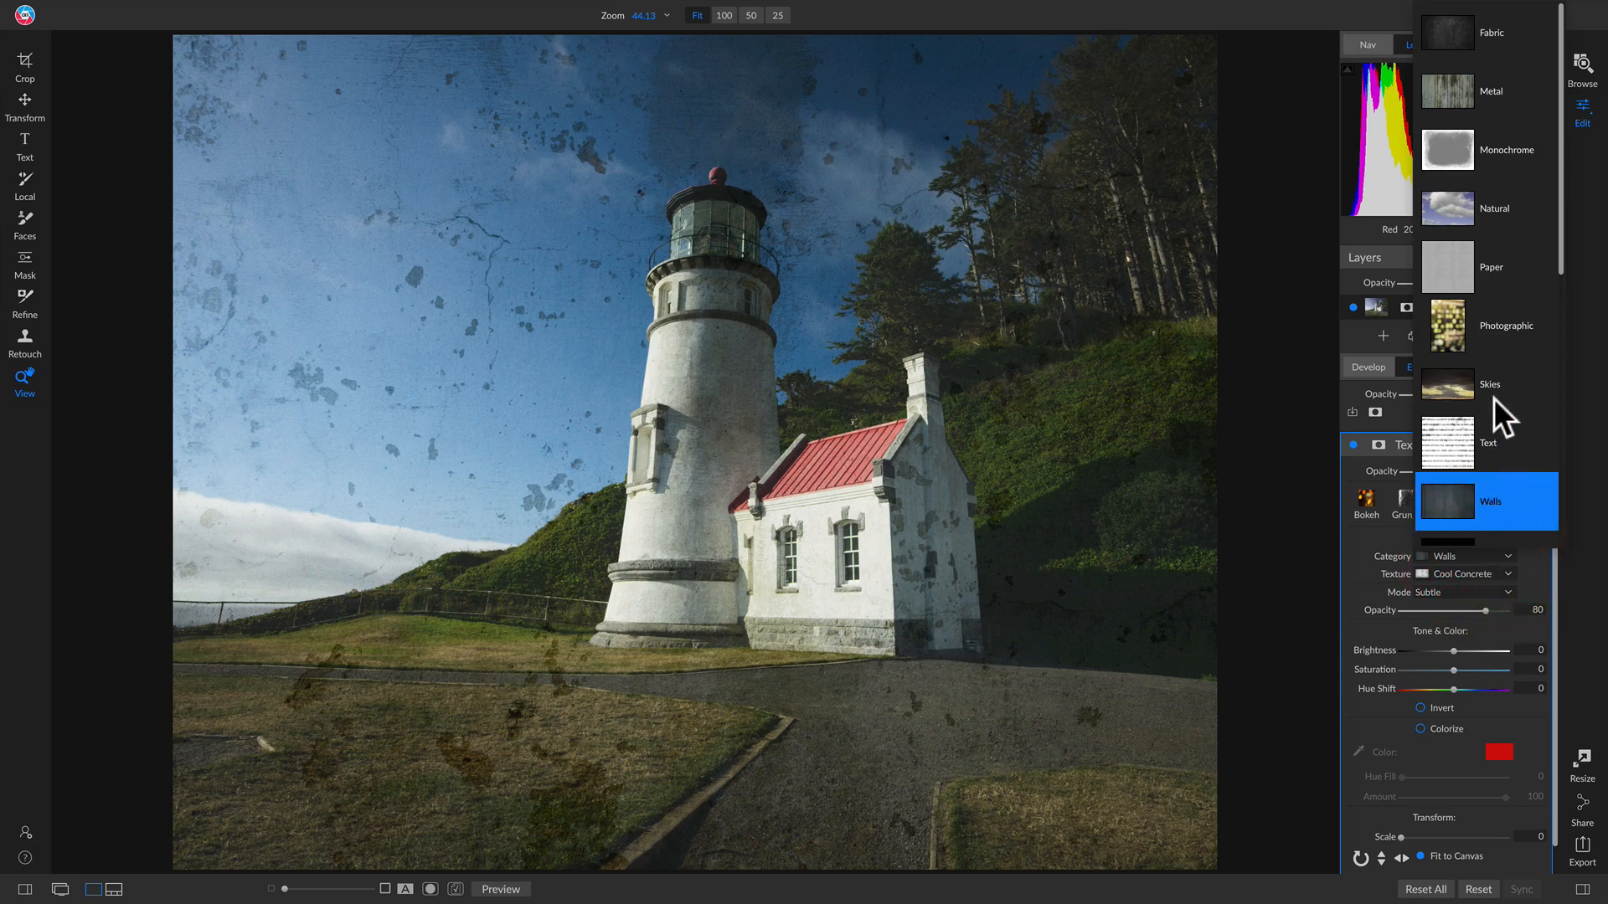
click(1483, 268)
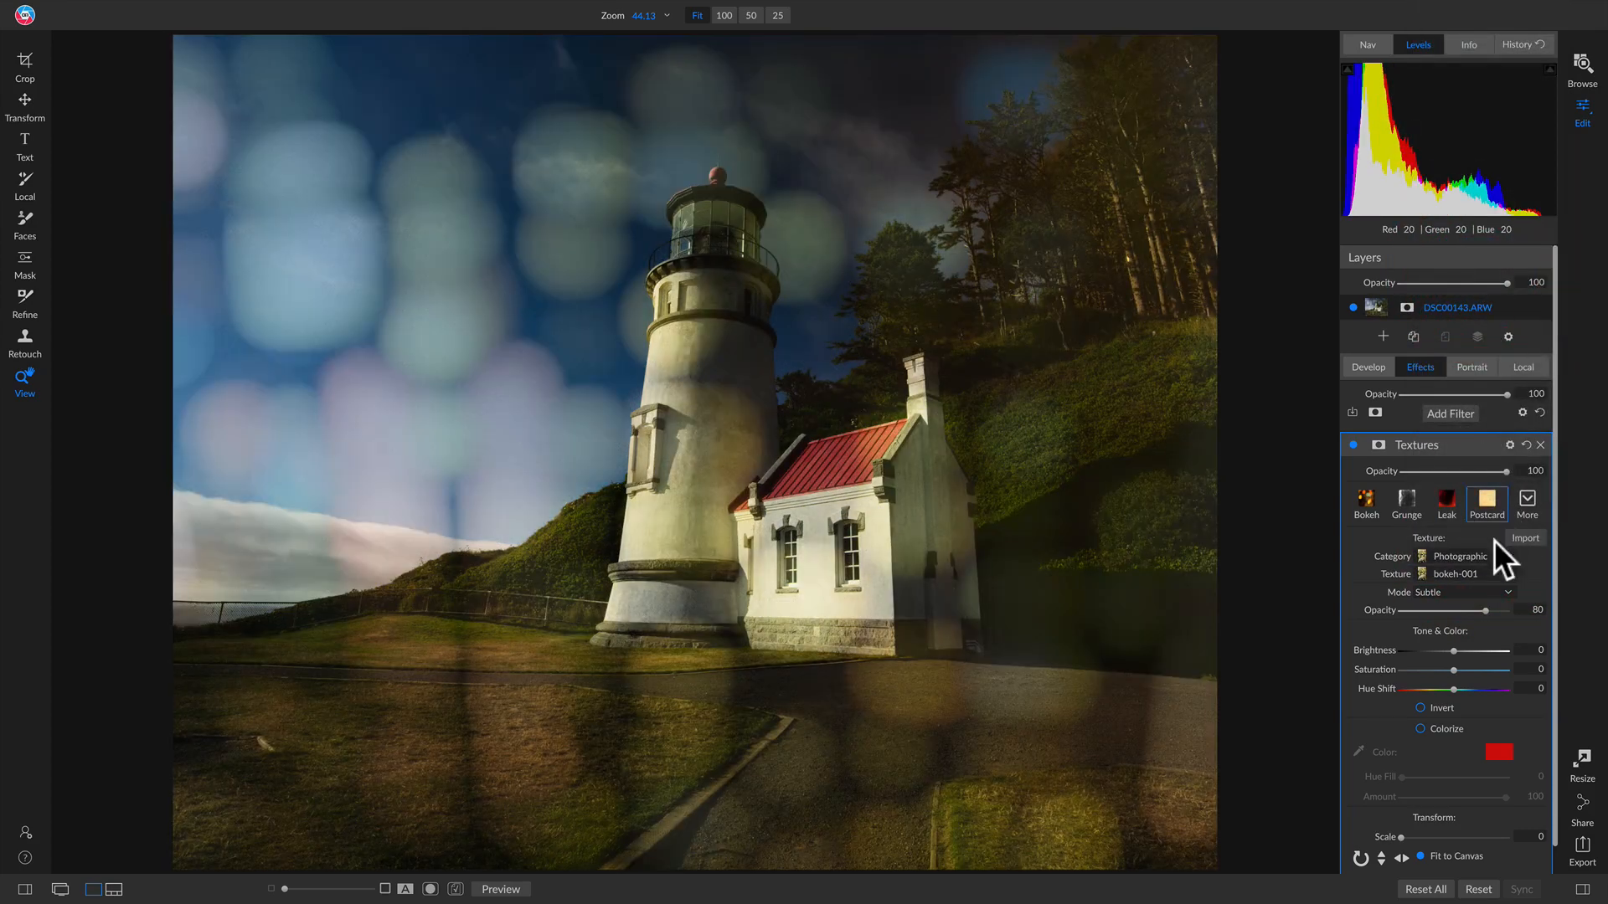
click(1475, 575)
scroll(1491, 502, down, 10)
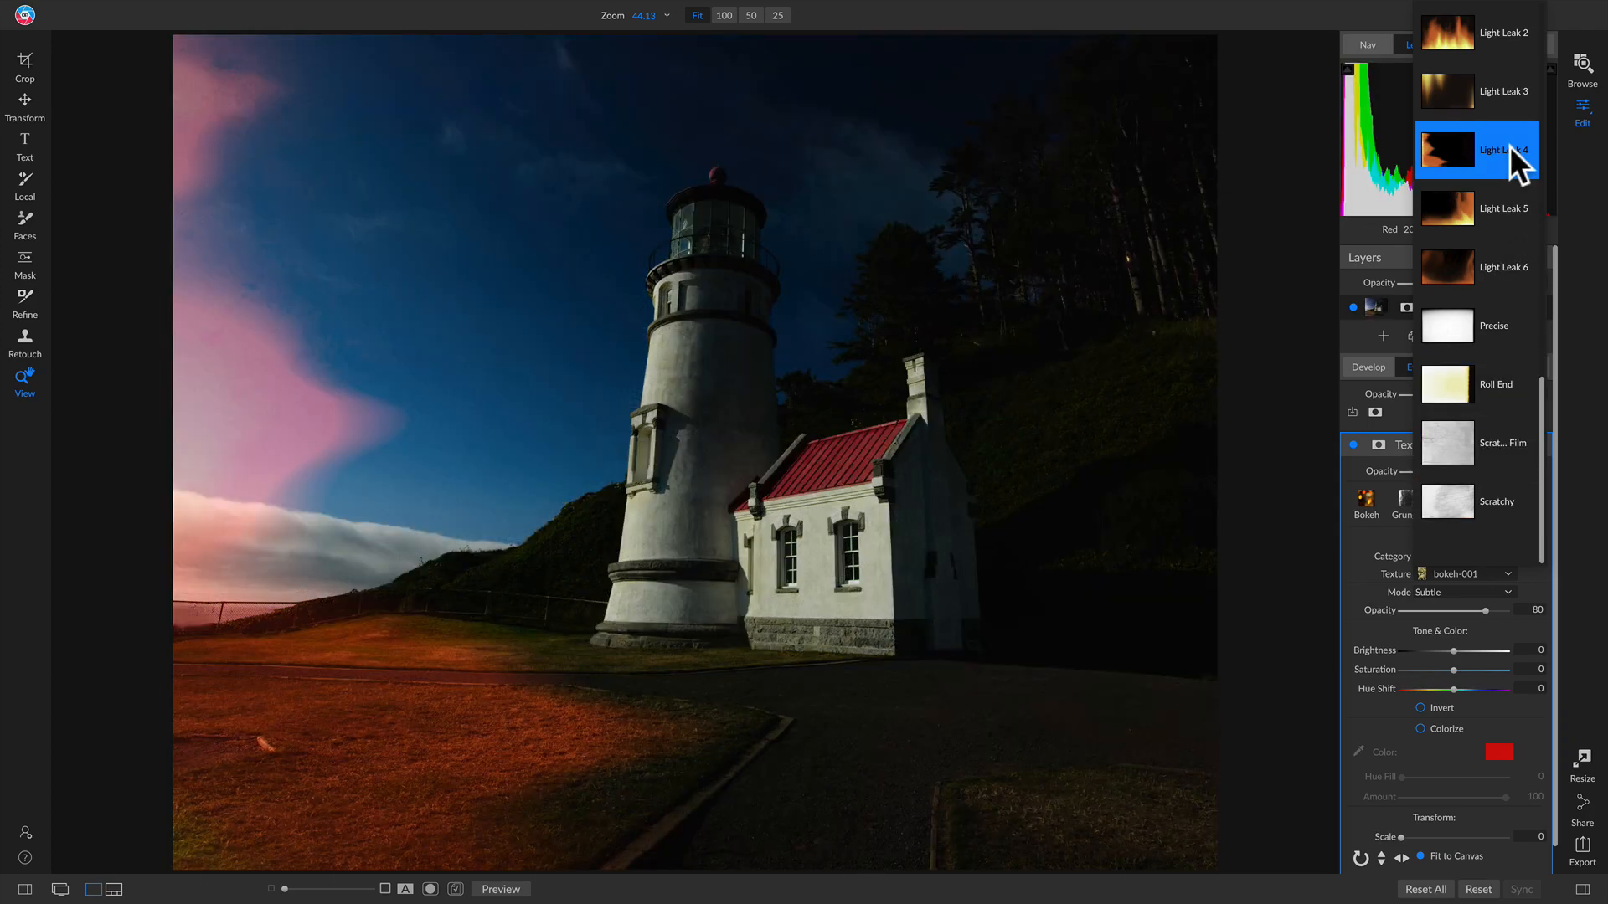
click(1509, 145)
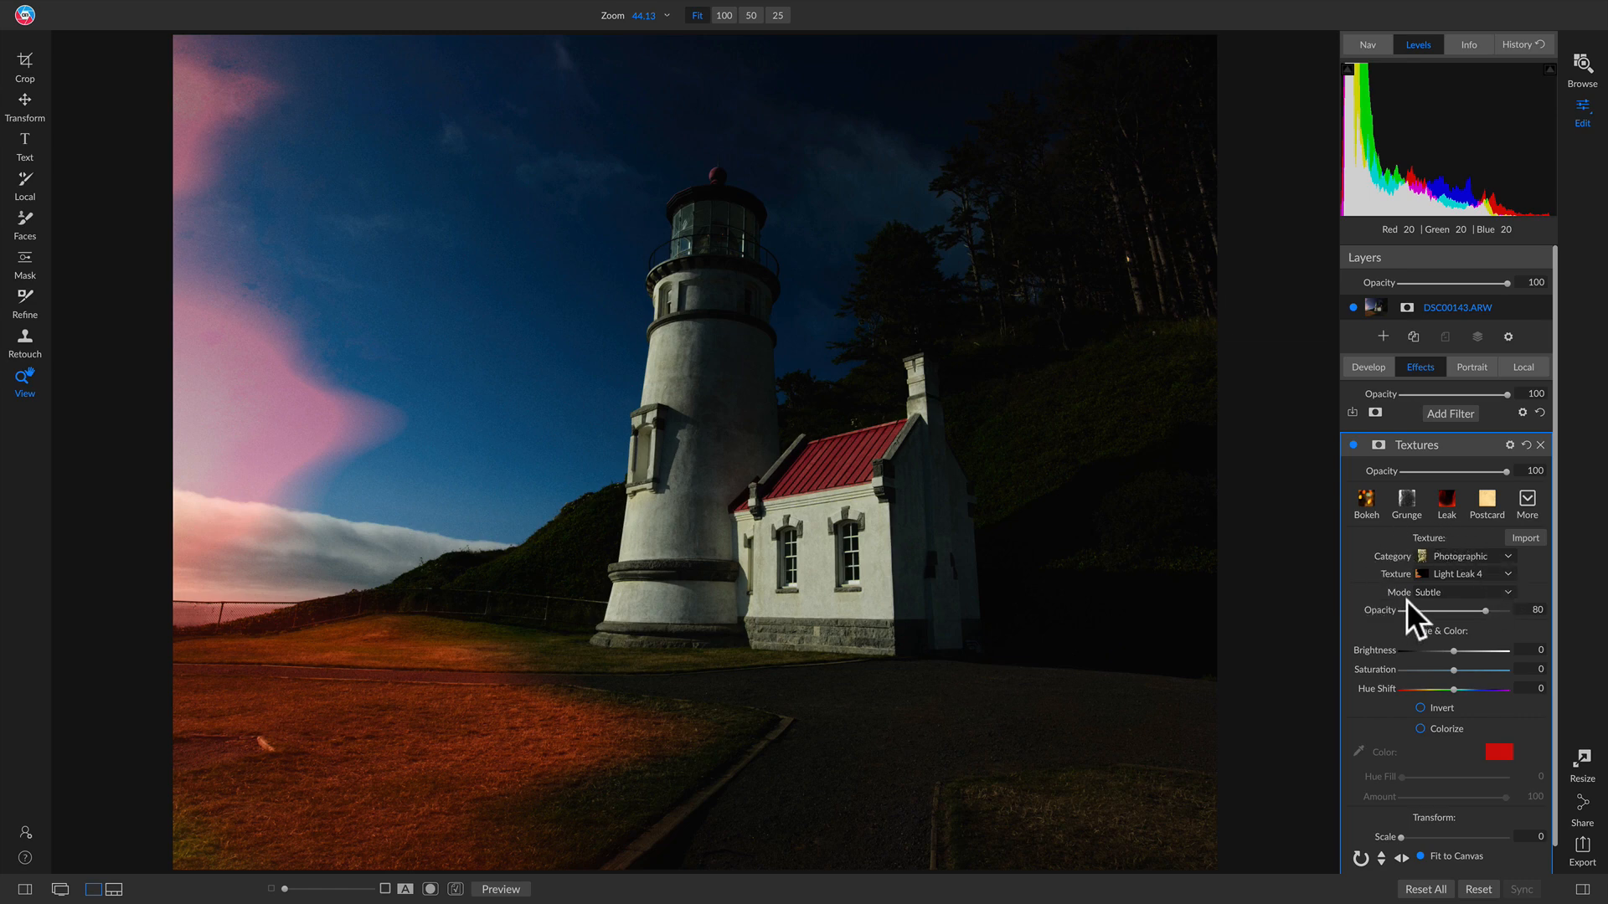
Step: Blend Light Leak 4 in Lighter mode at texture opacity 100, with filter opacity 61
click(1501, 590)
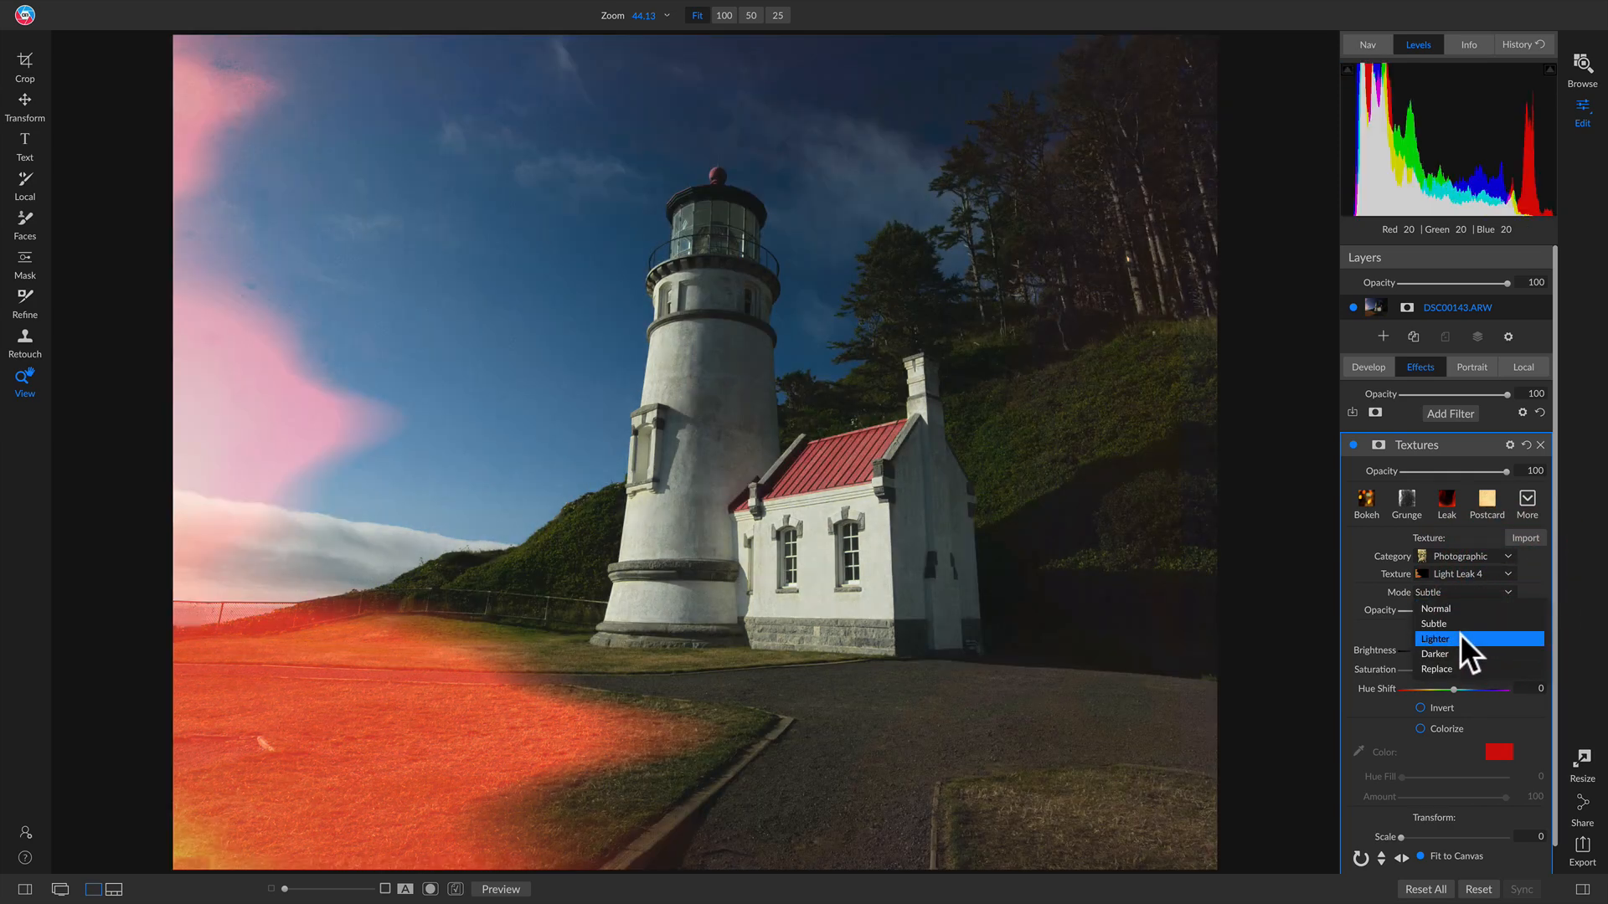
click(1459, 637)
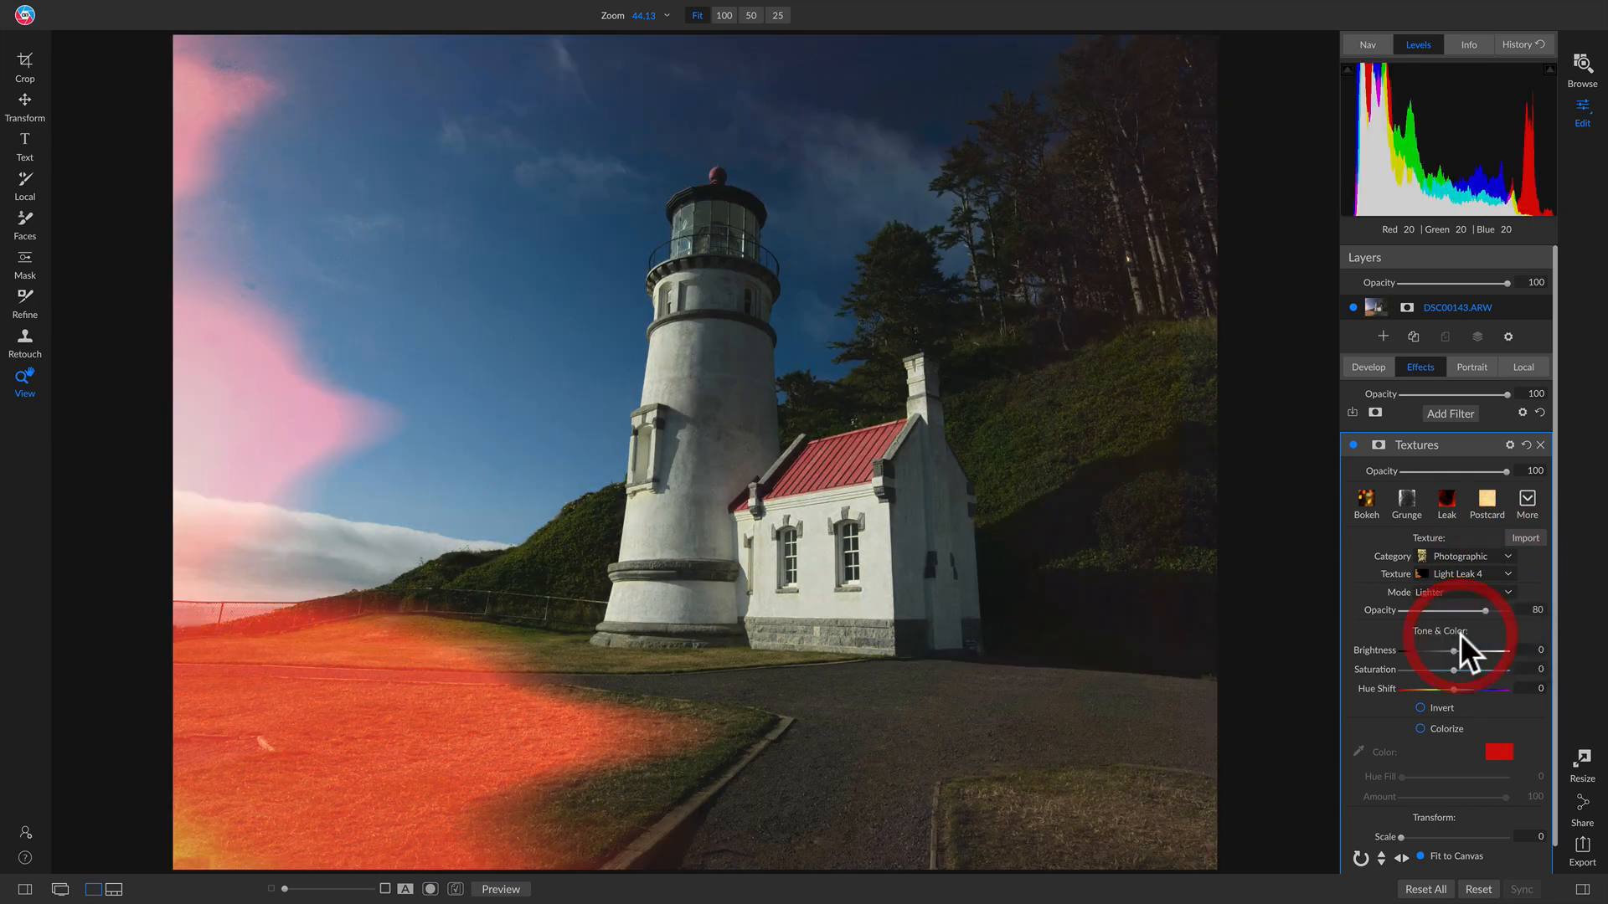
click(1466, 589)
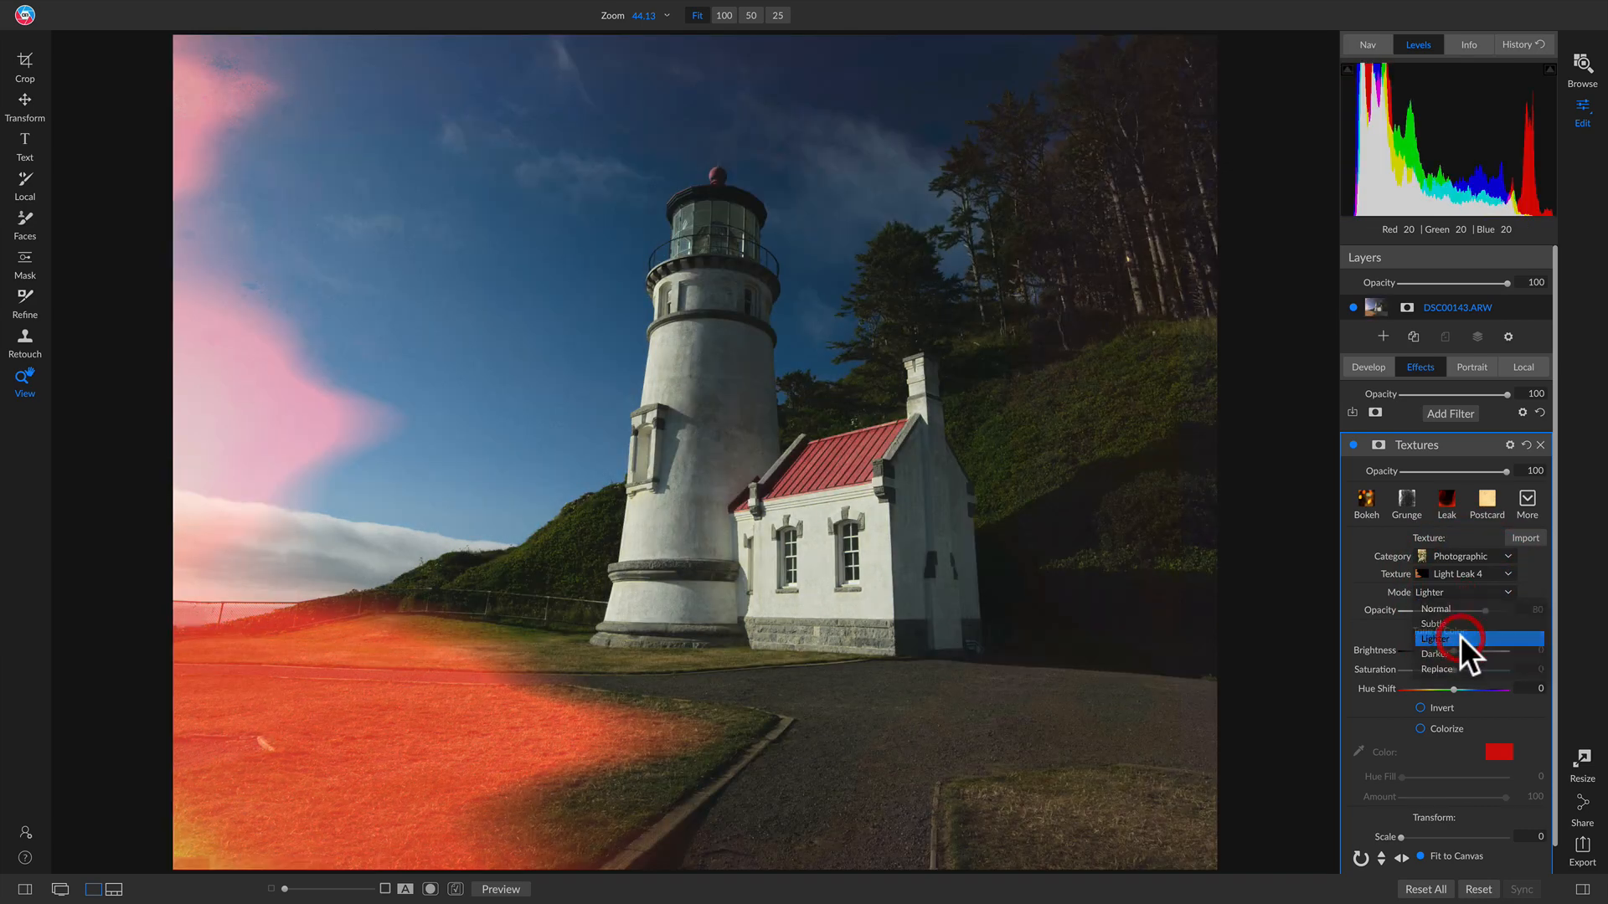
click(1460, 636)
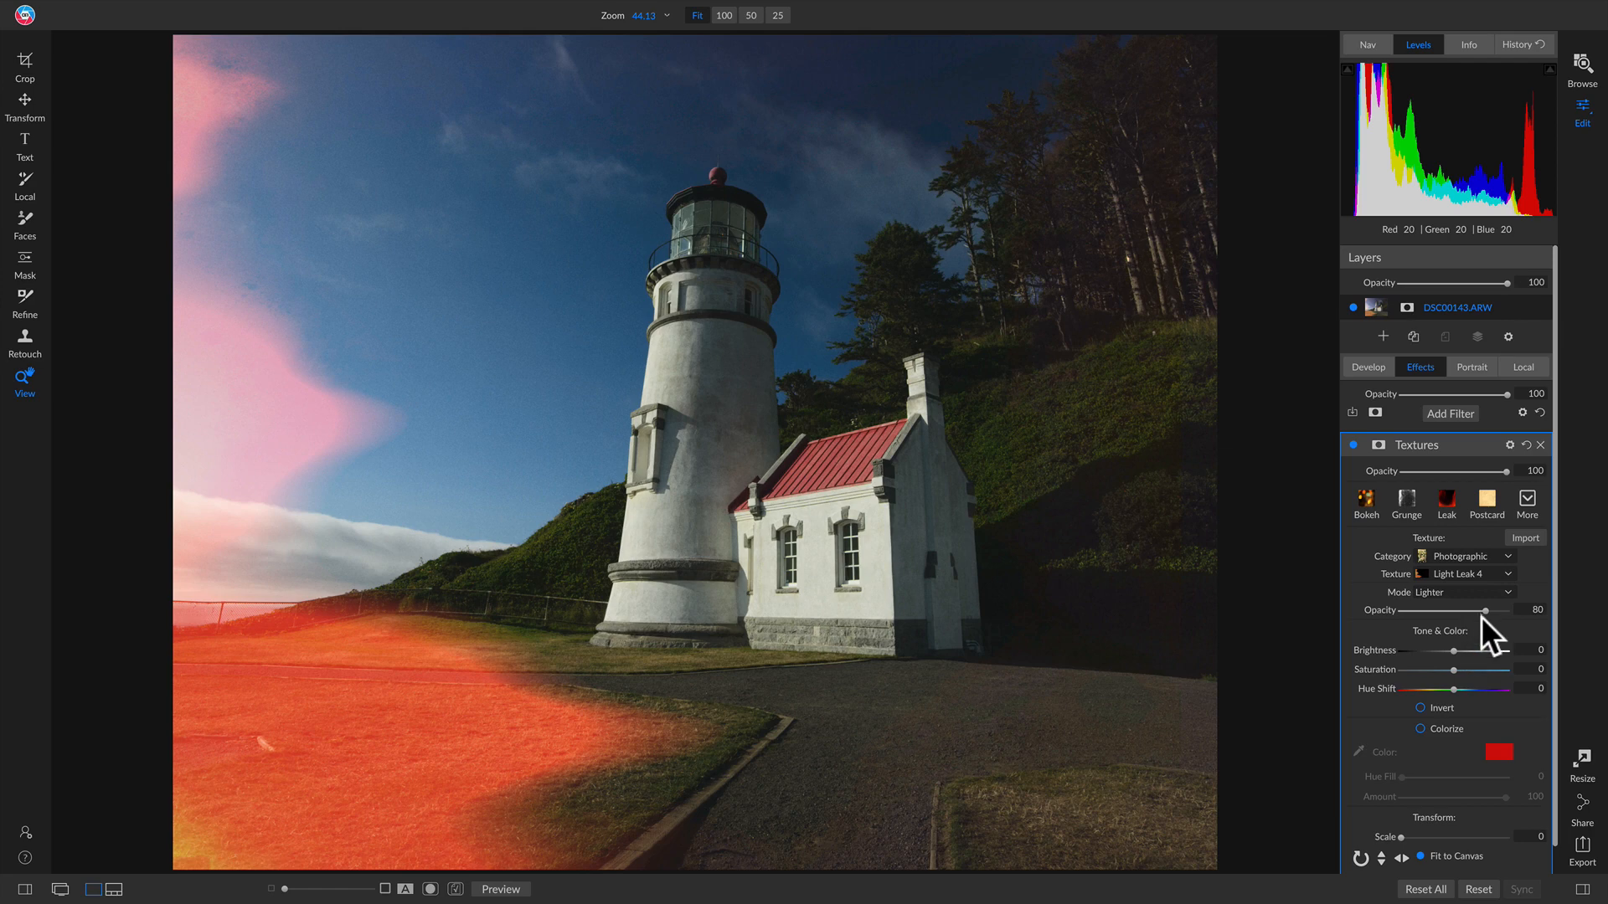
drag(1486, 611, 1536, 615)
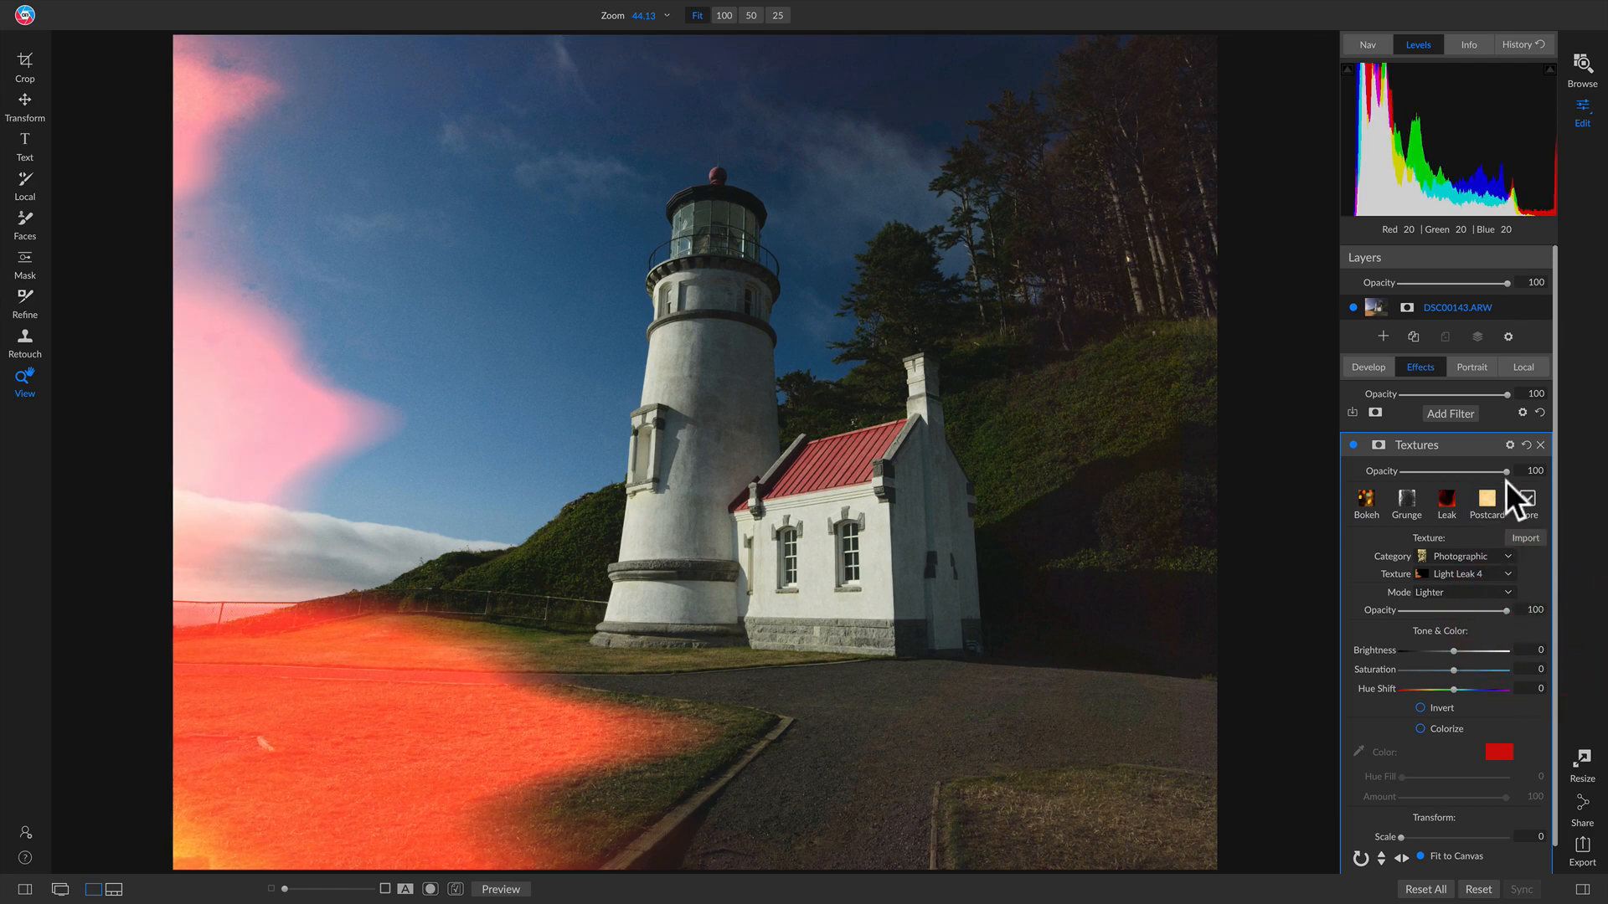
drag(1494, 469, 1457, 470)
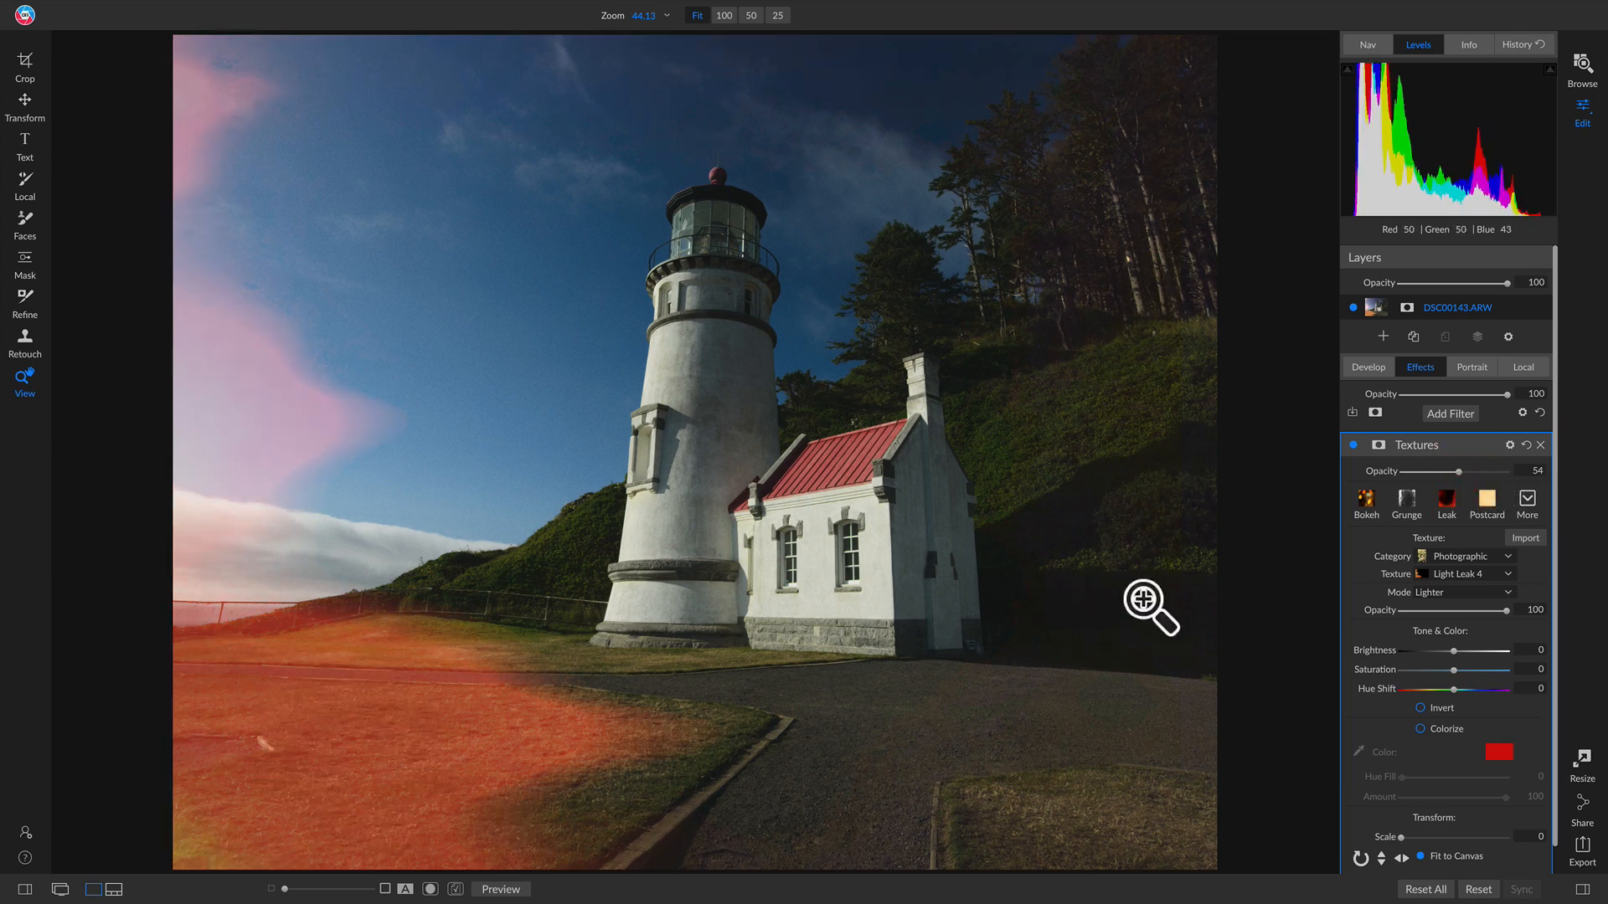
drag(1461, 472, 1465, 470)
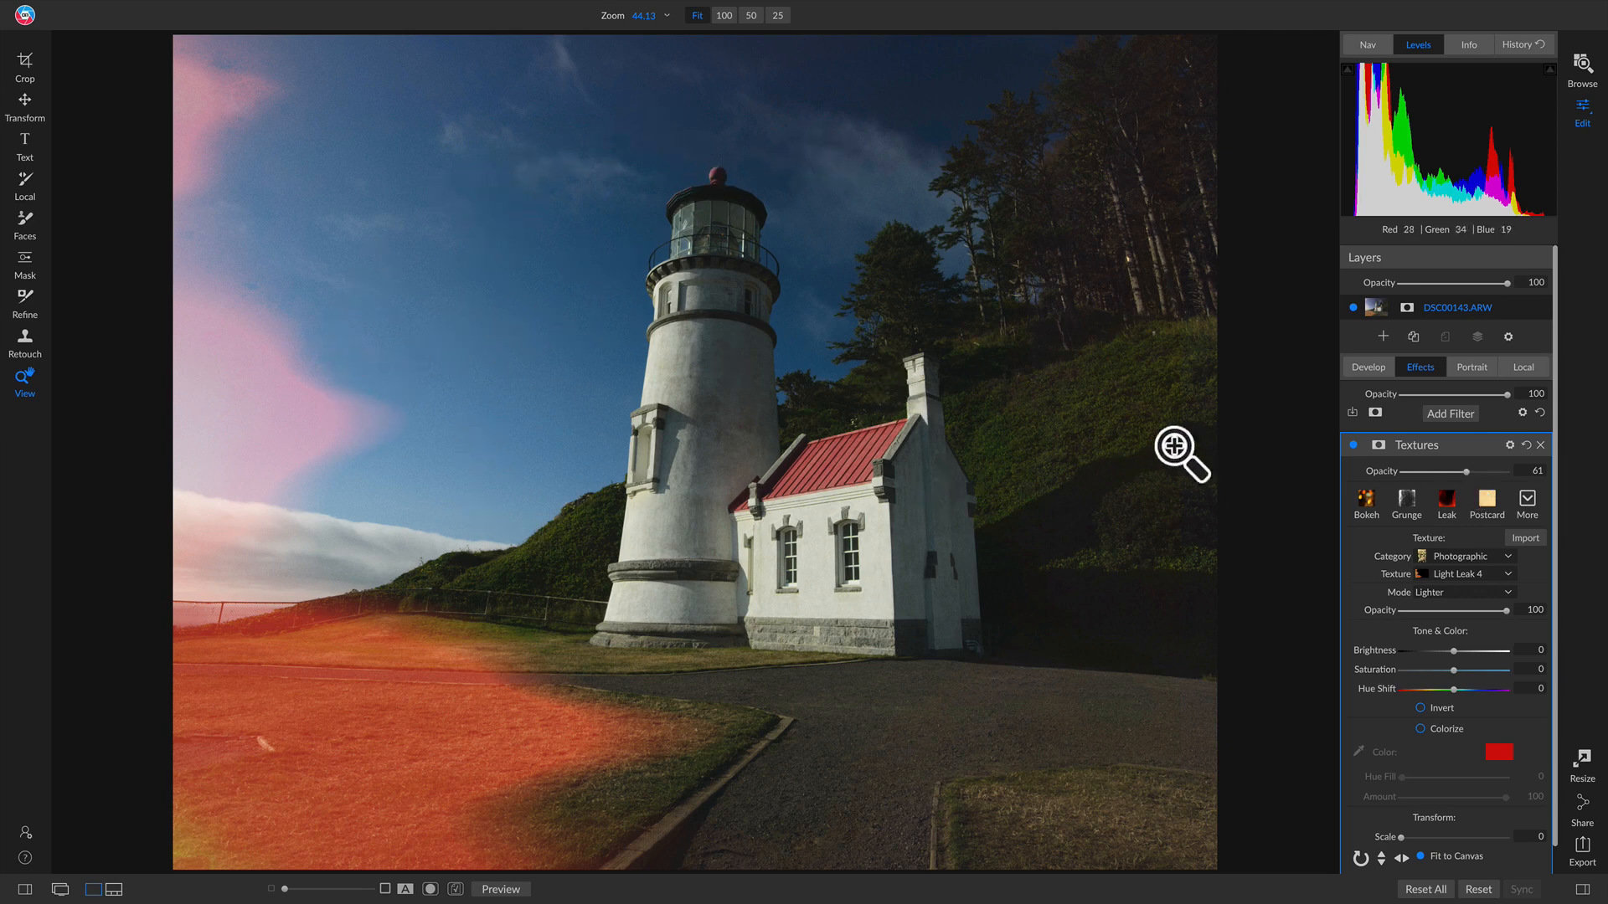
Step: Remove the Tone Enhancer filter that was added by mistake
click(1453, 414)
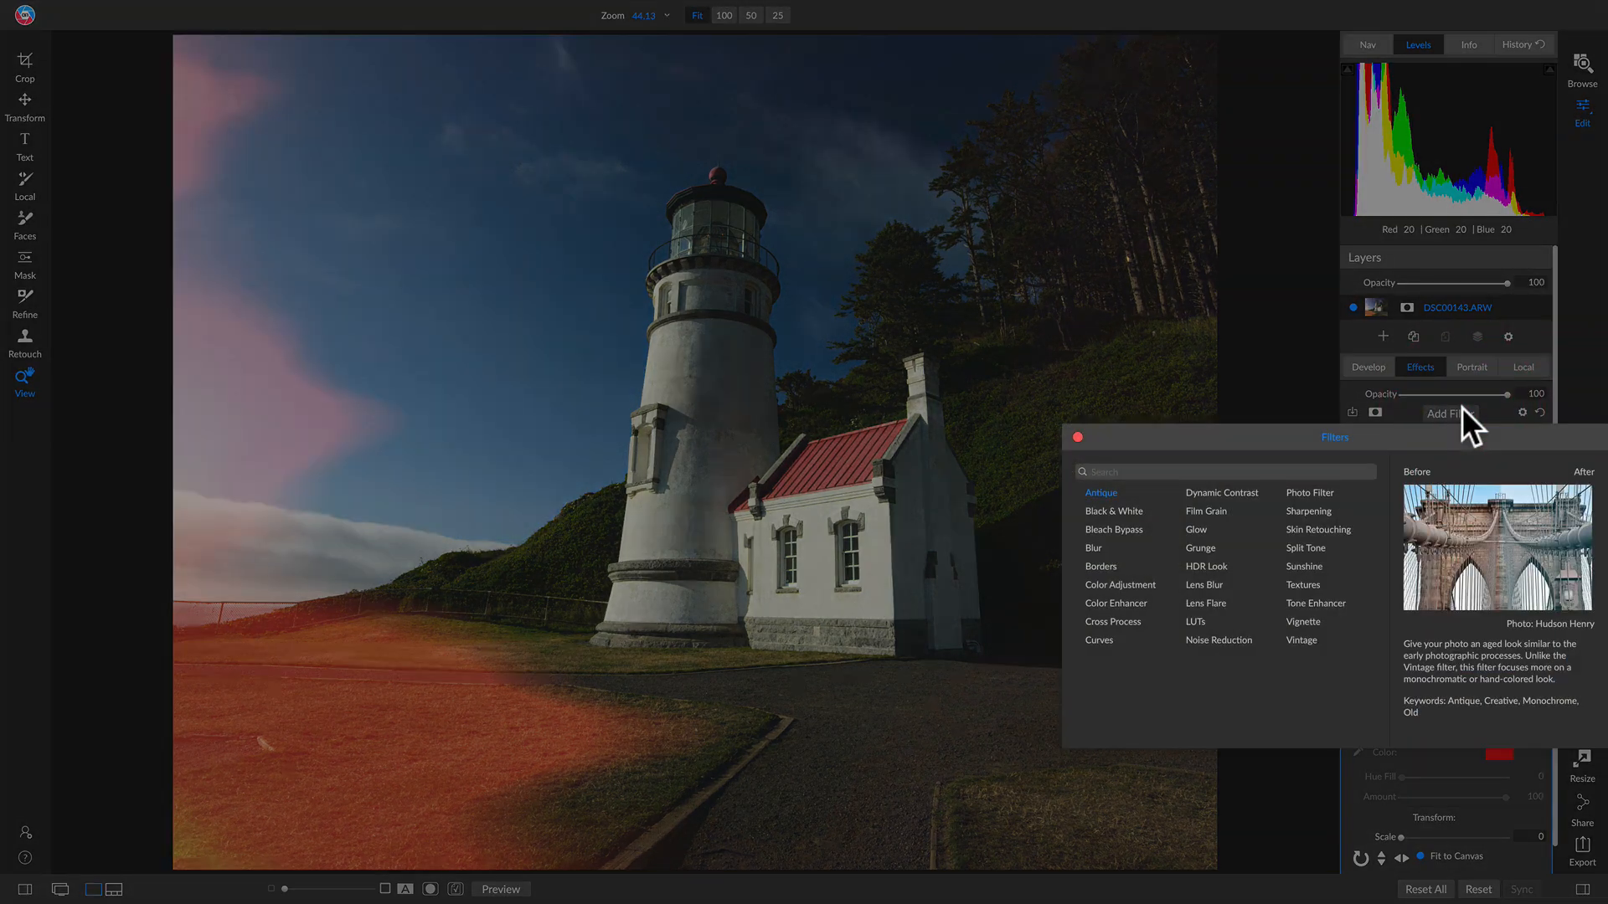
click(1297, 600)
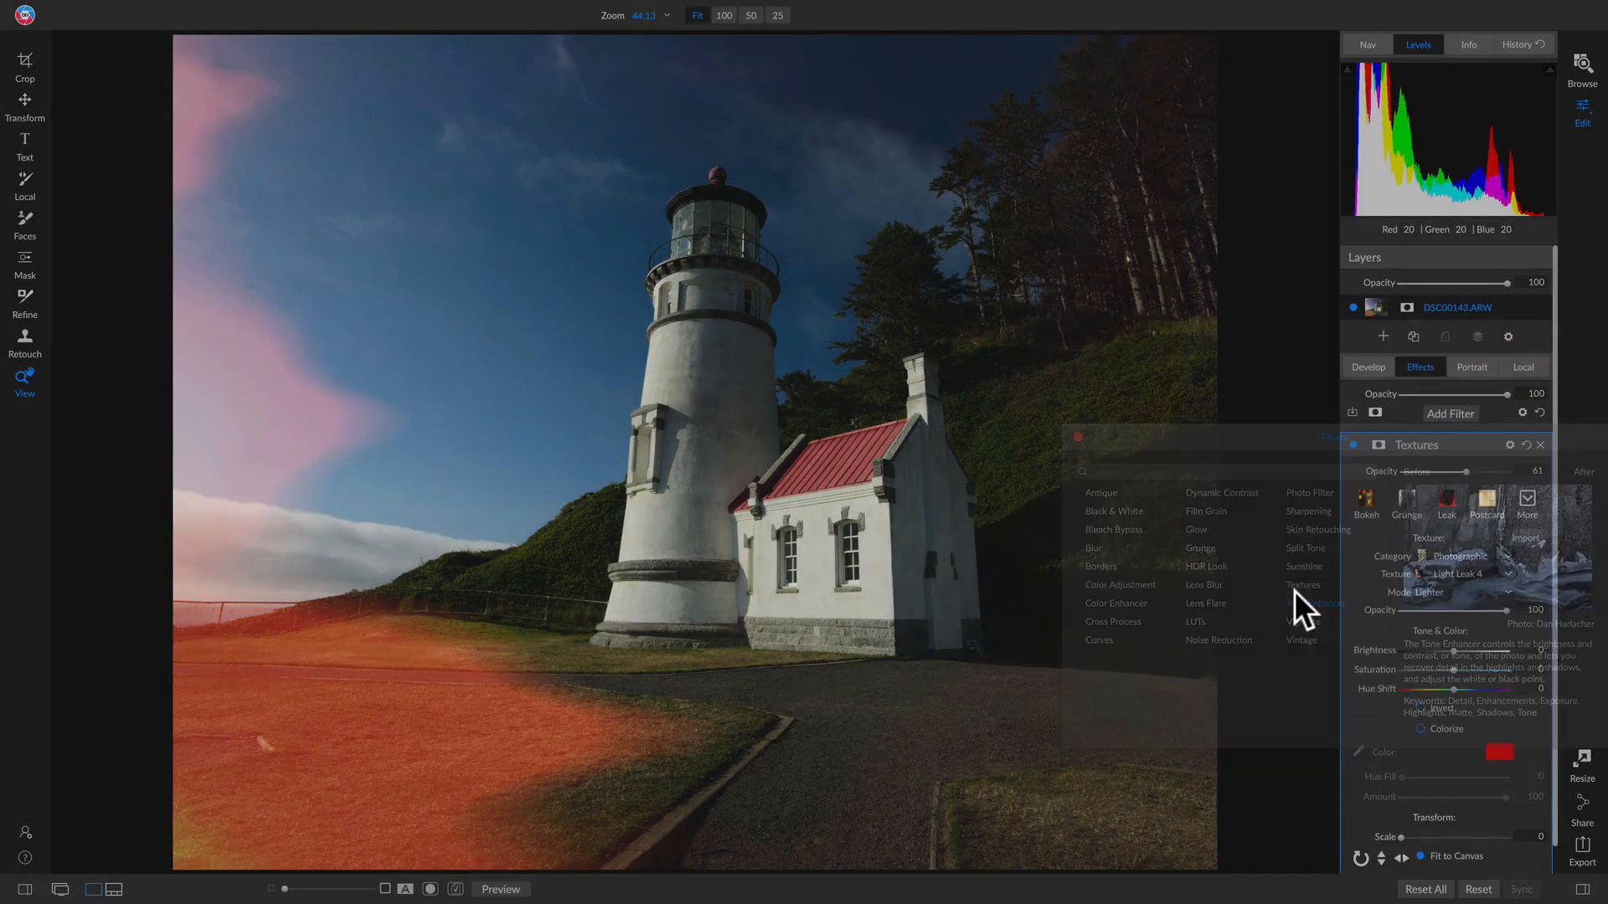
click(1545, 445)
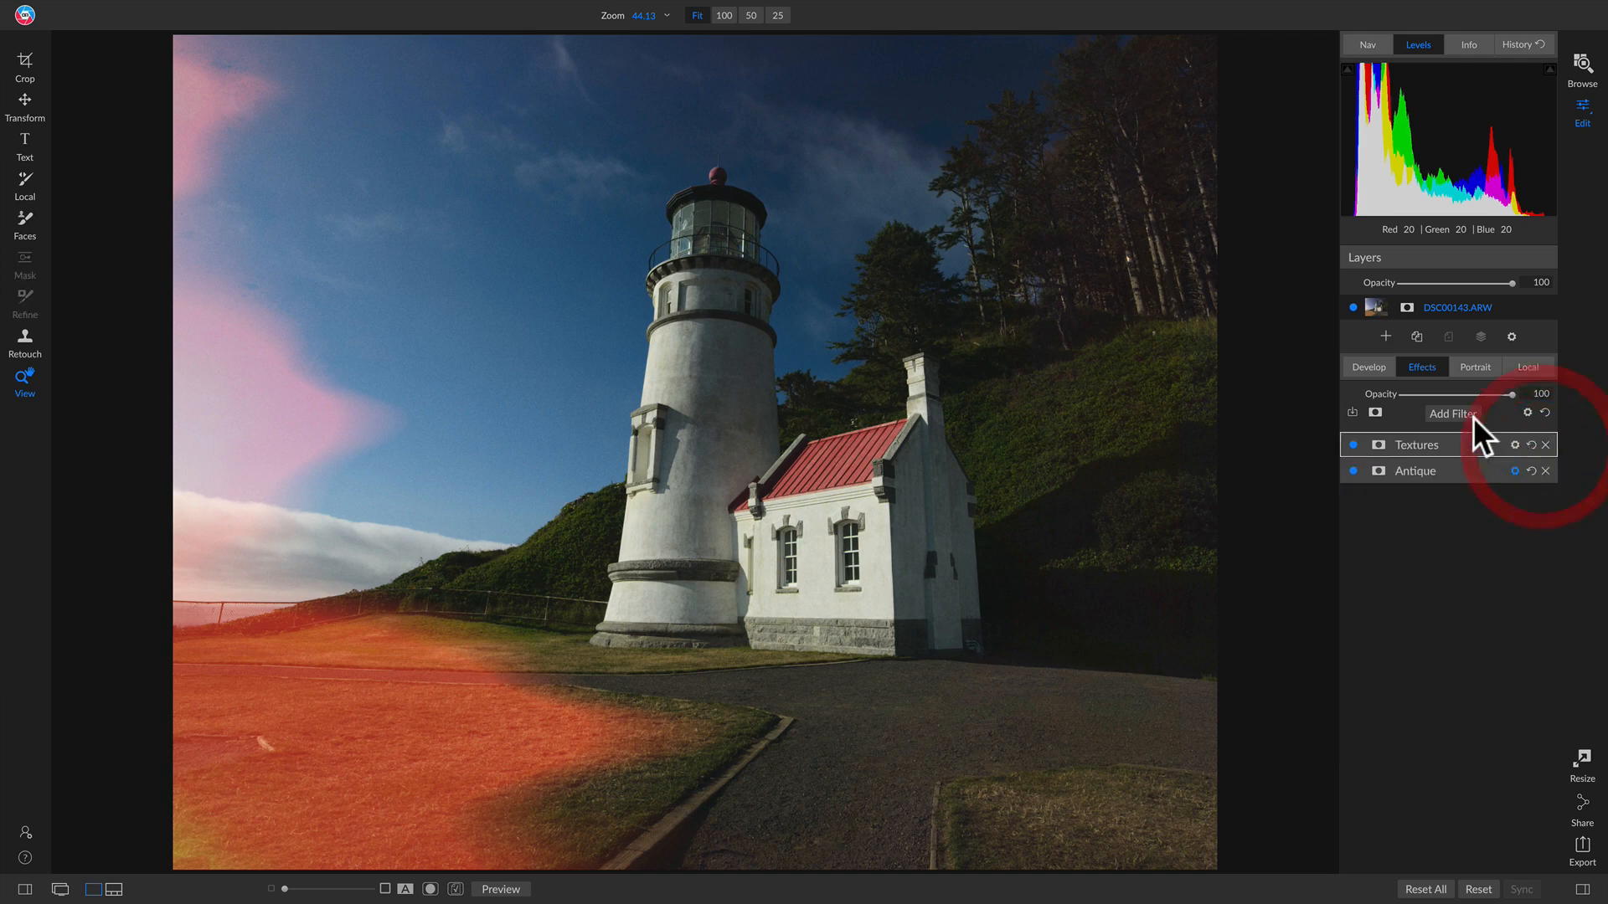
Step: Add another Textures filter using the Skies category's skies24 texture
click(1458, 414)
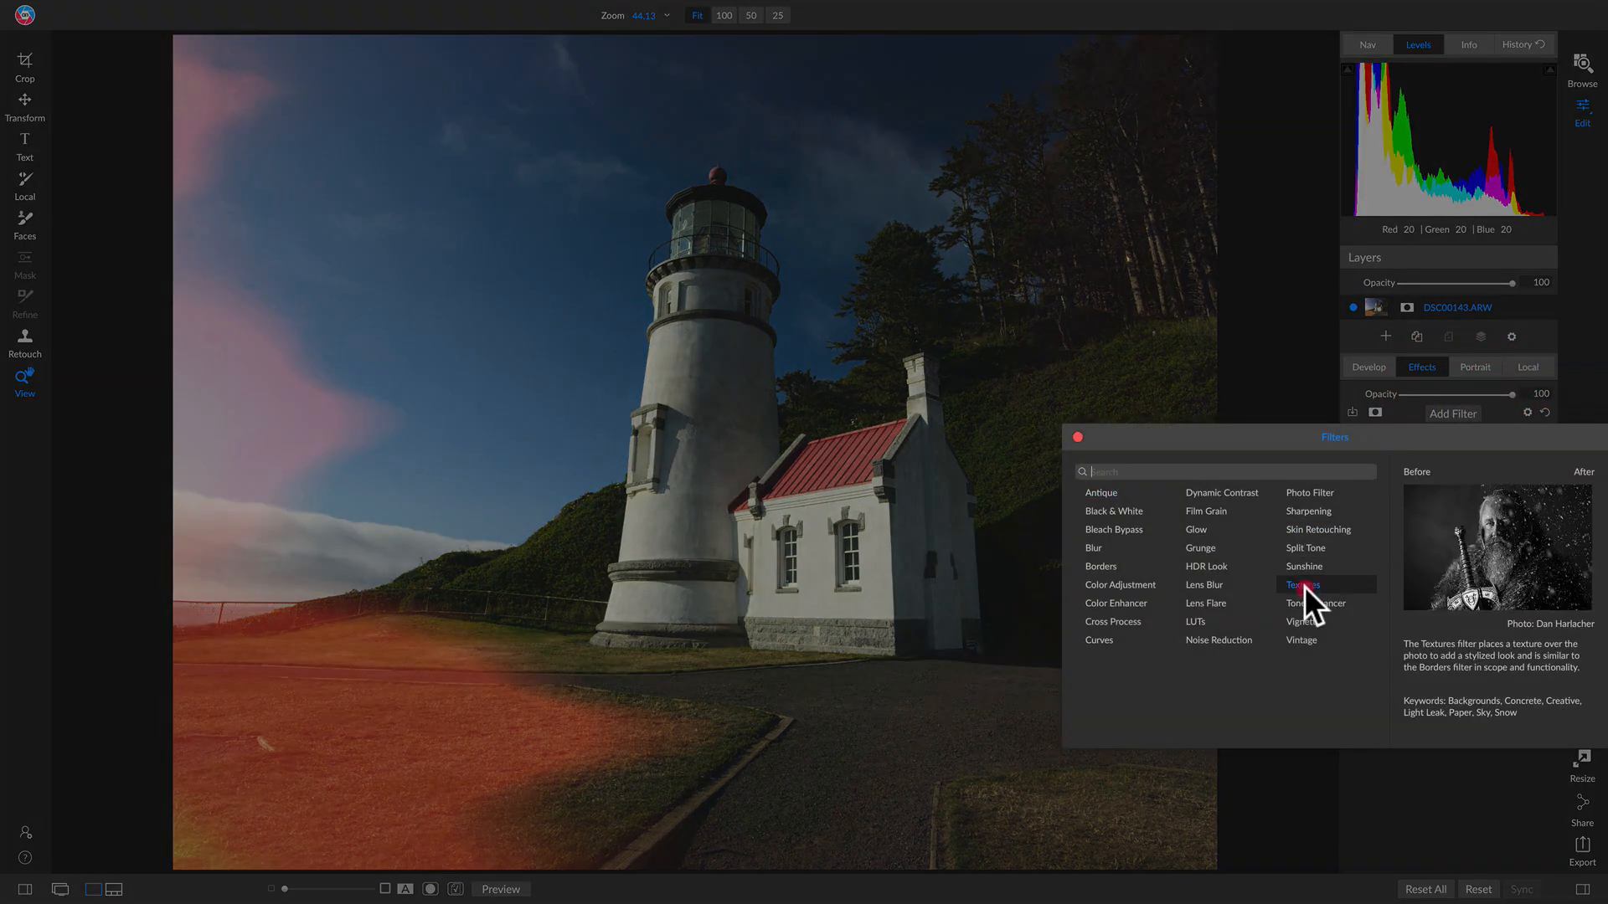
click(1304, 586)
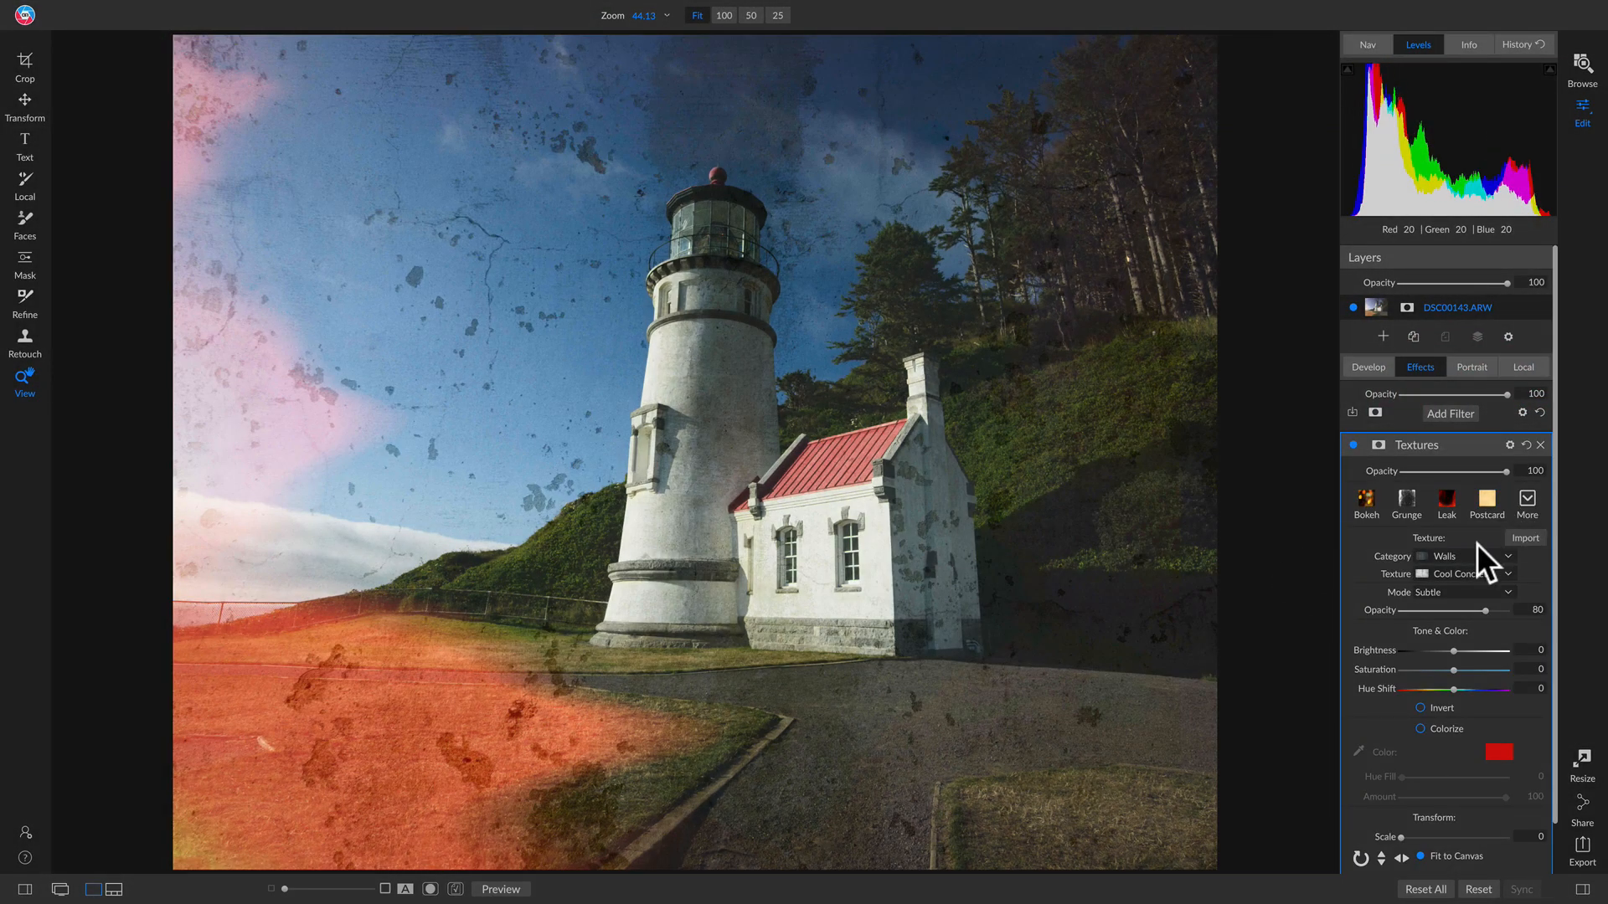
click(1474, 554)
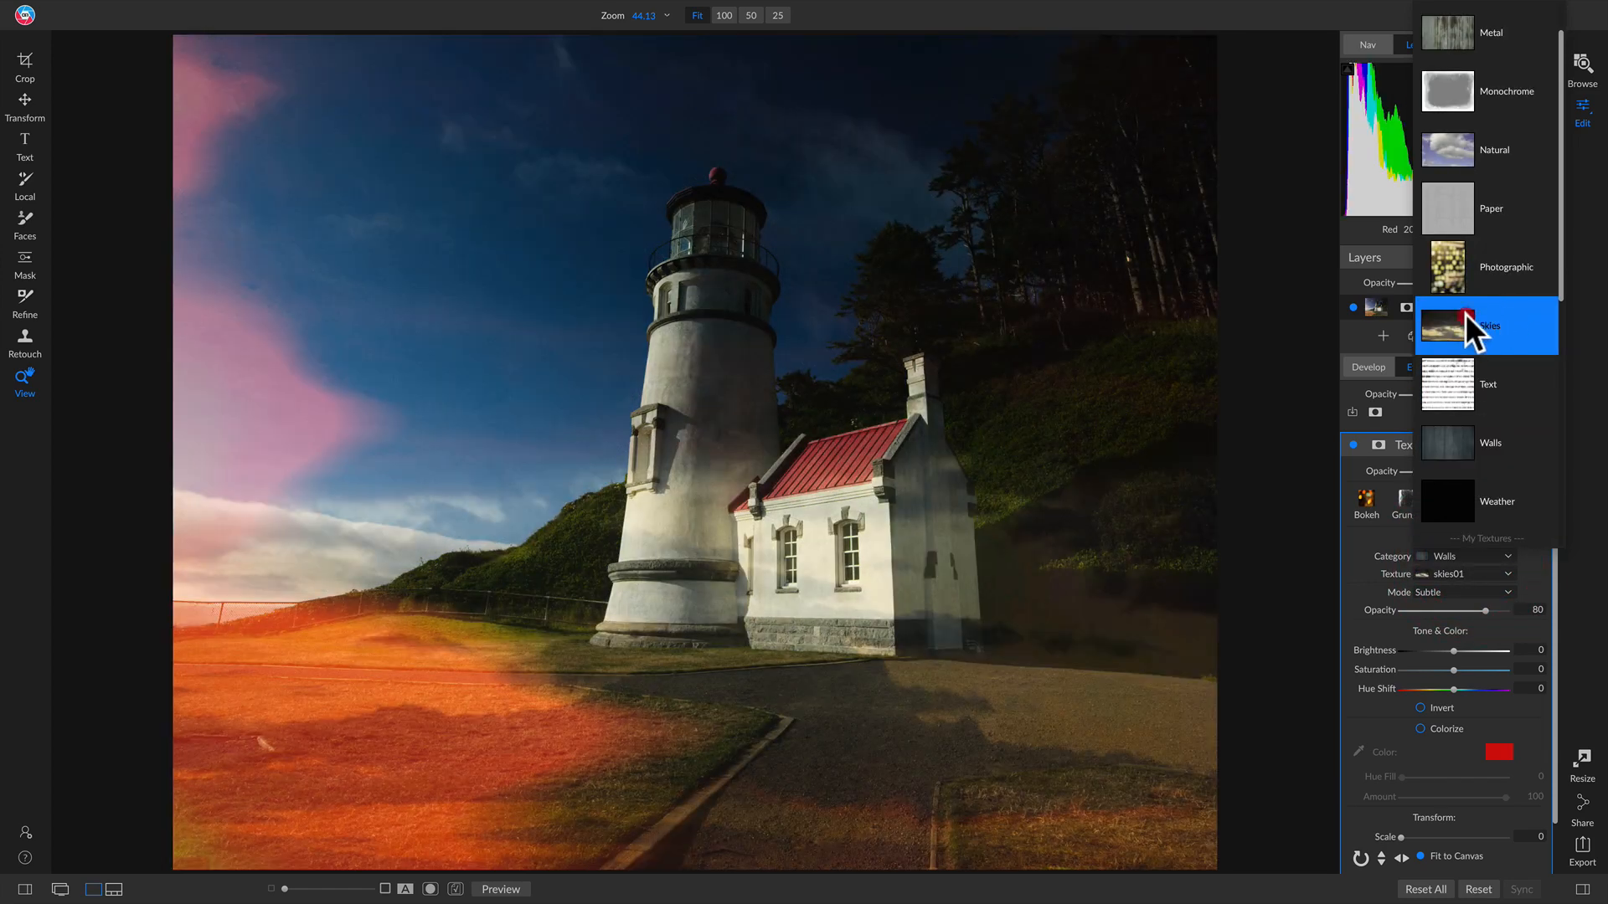
click(1464, 313)
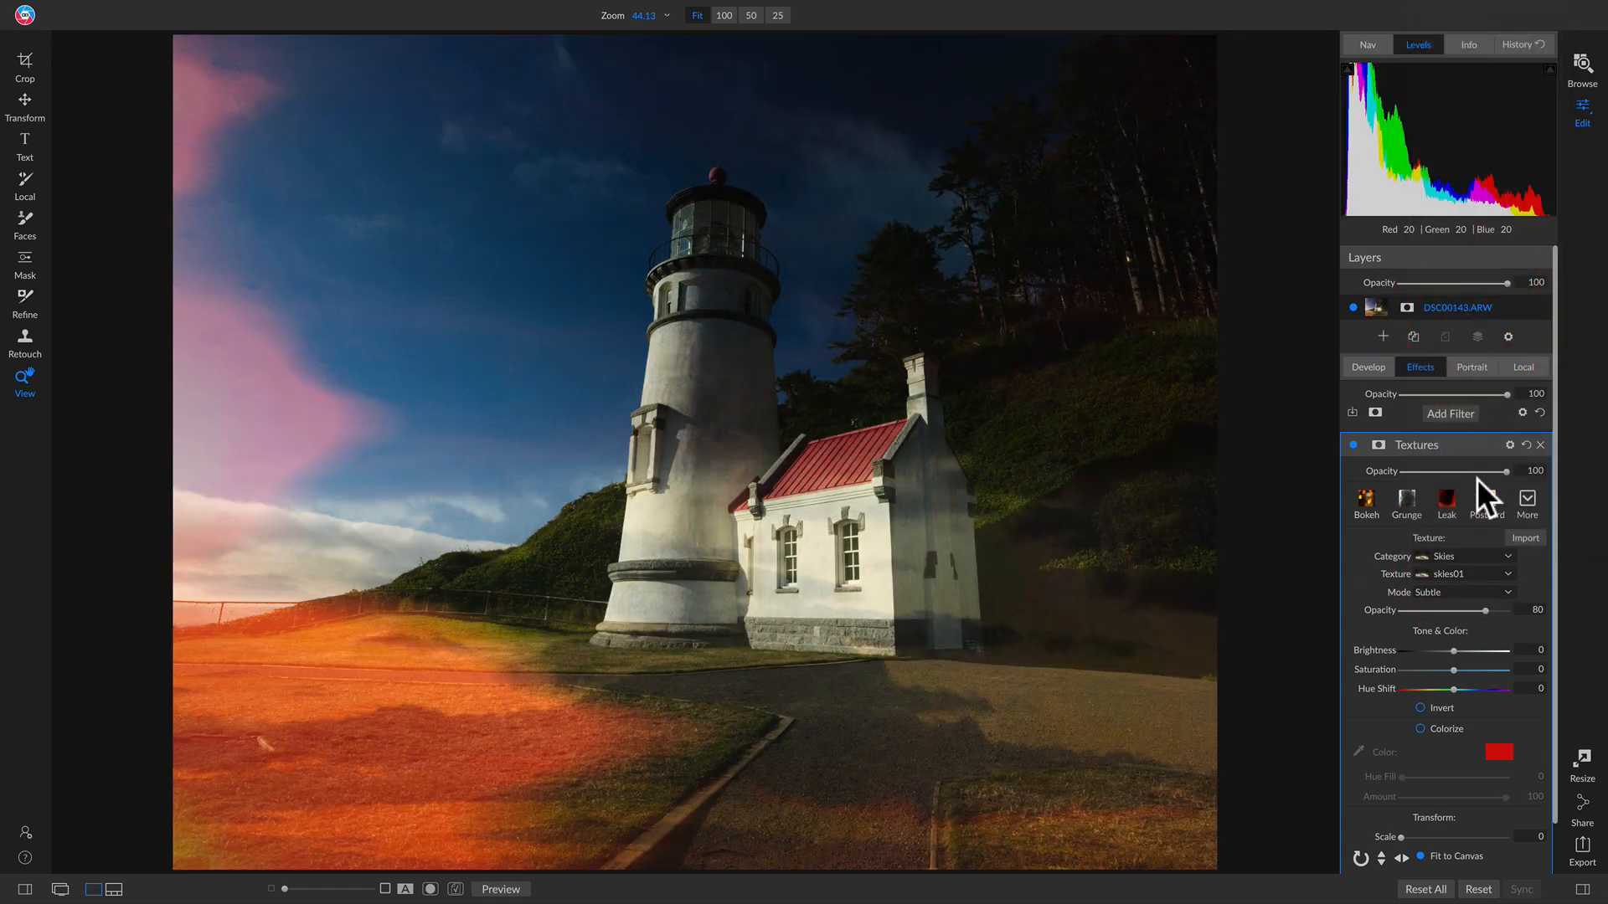
click(1465, 574)
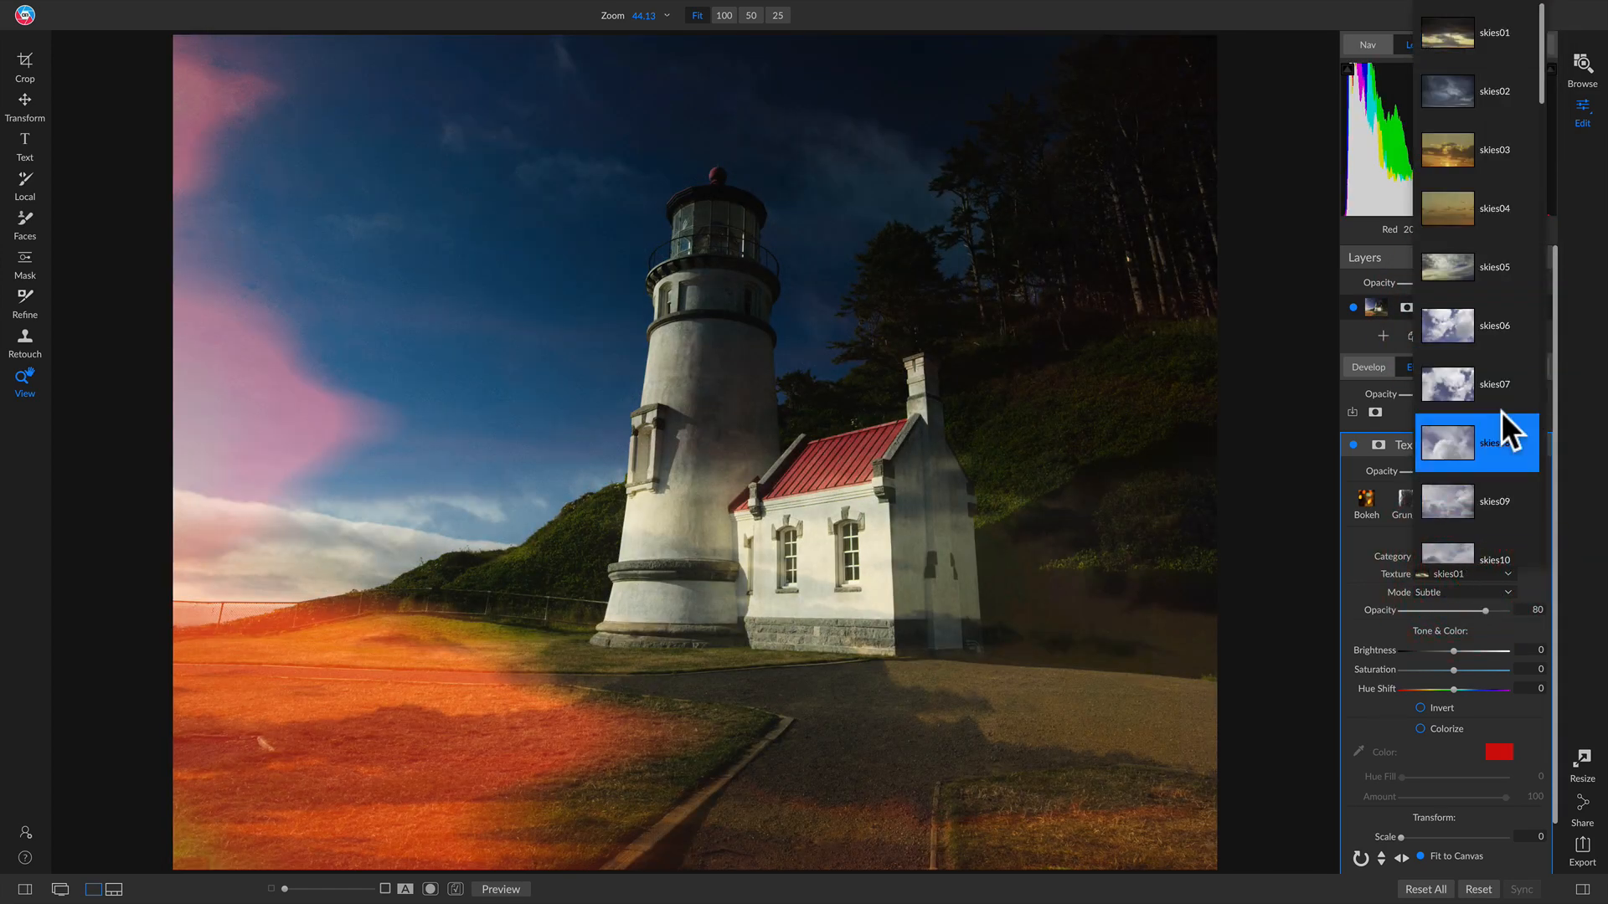
scroll(1501, 412, down, 9)
scroll(1493, 318, down, 3)
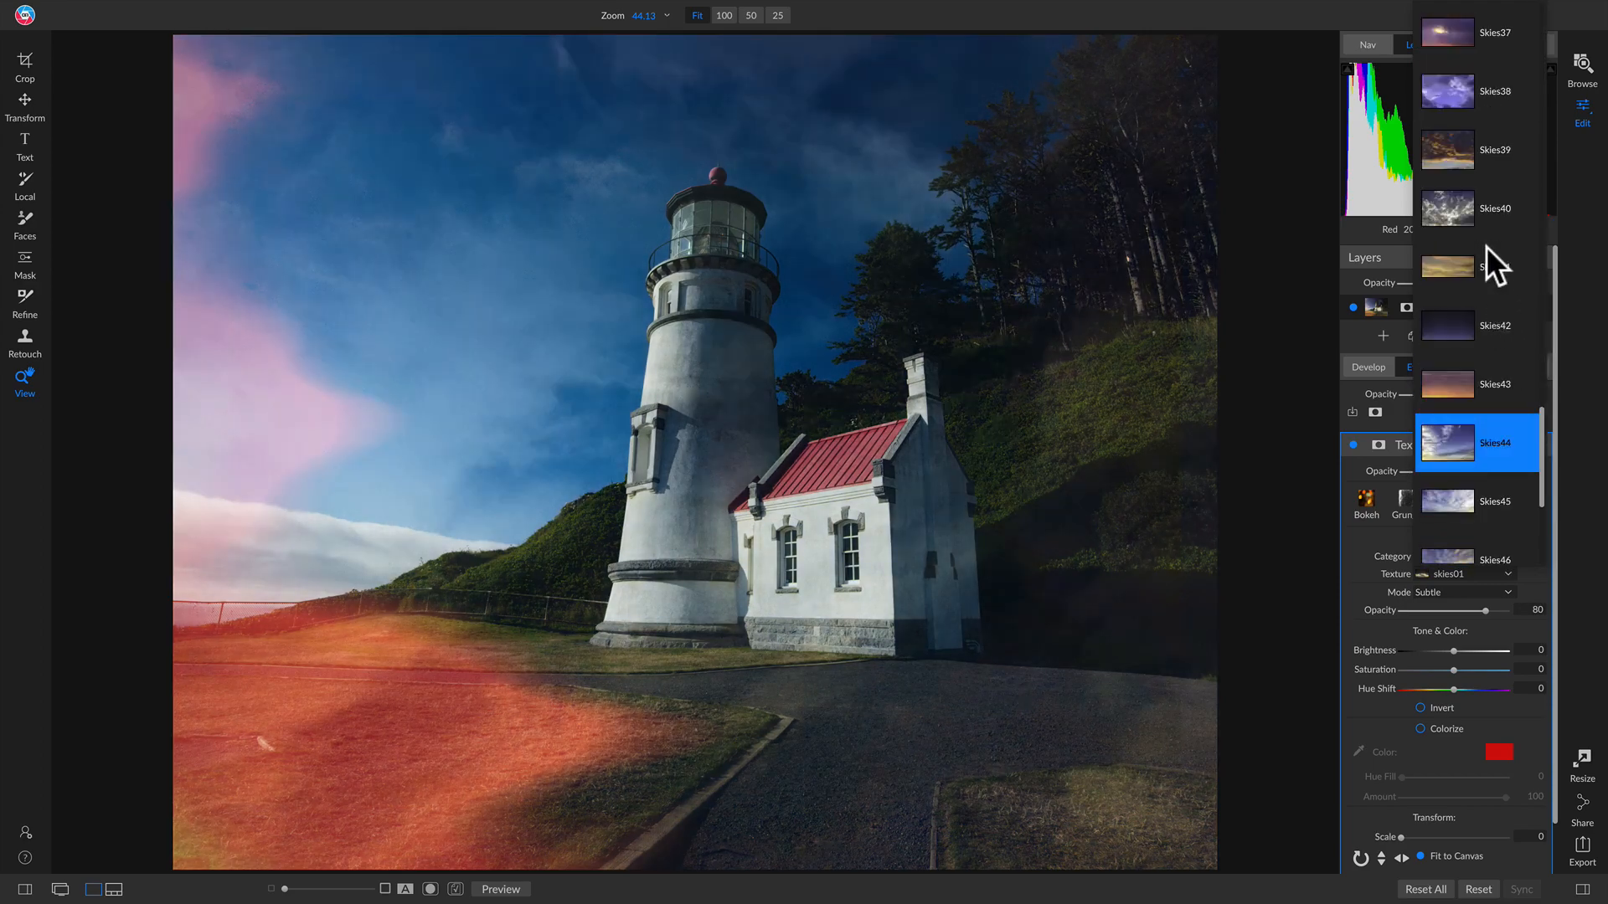
scroll(1480, 214, up, 6)
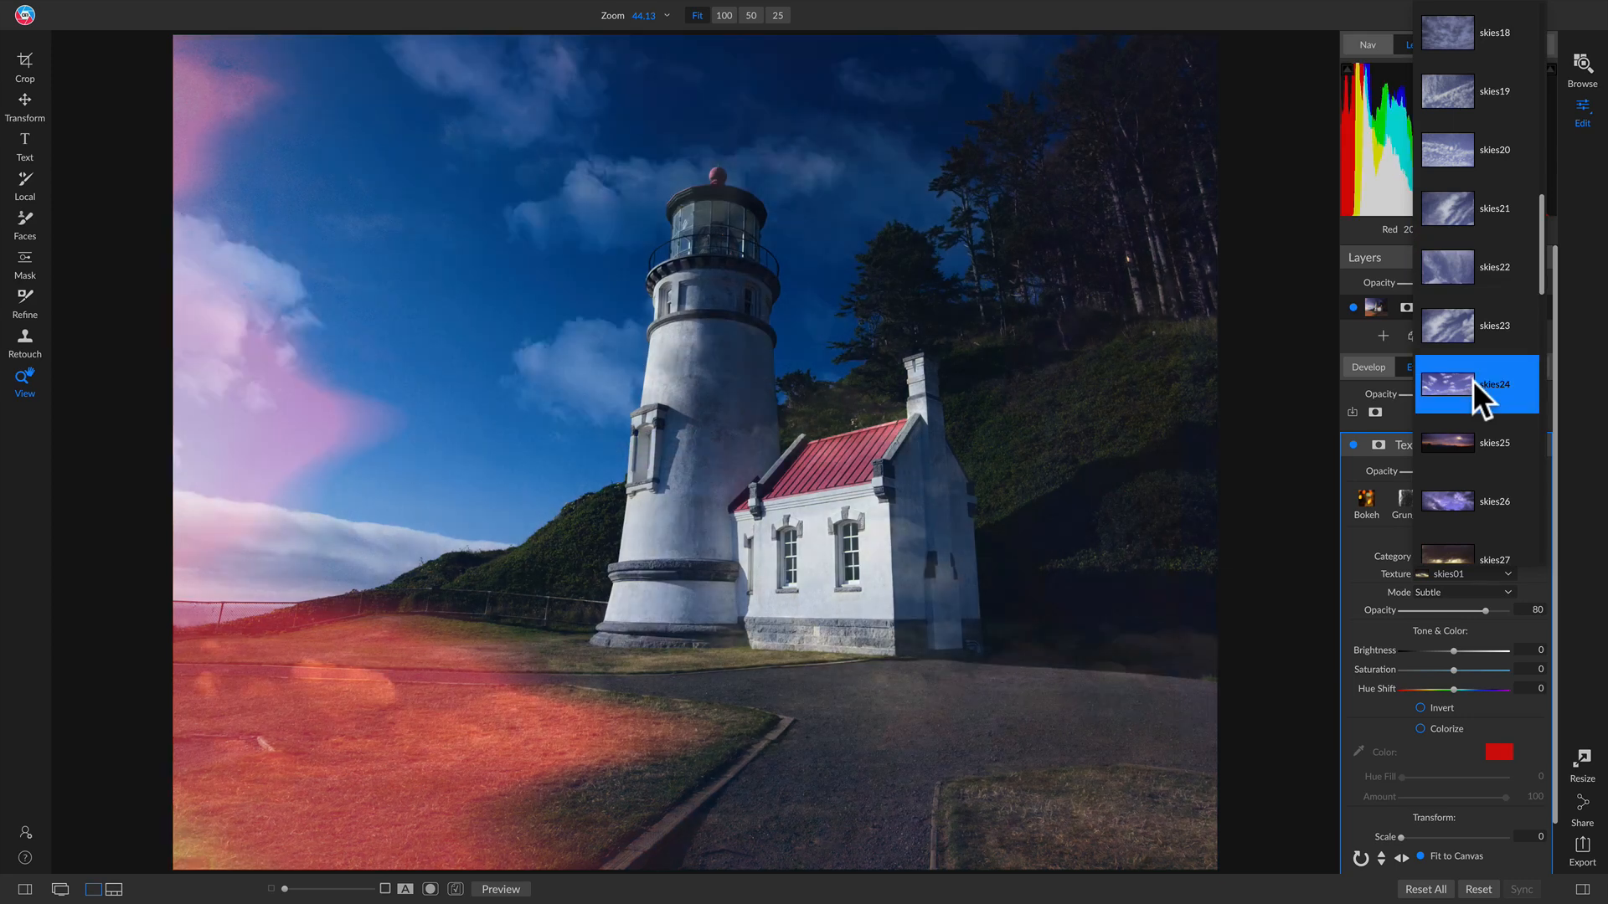
click(1472, 380)
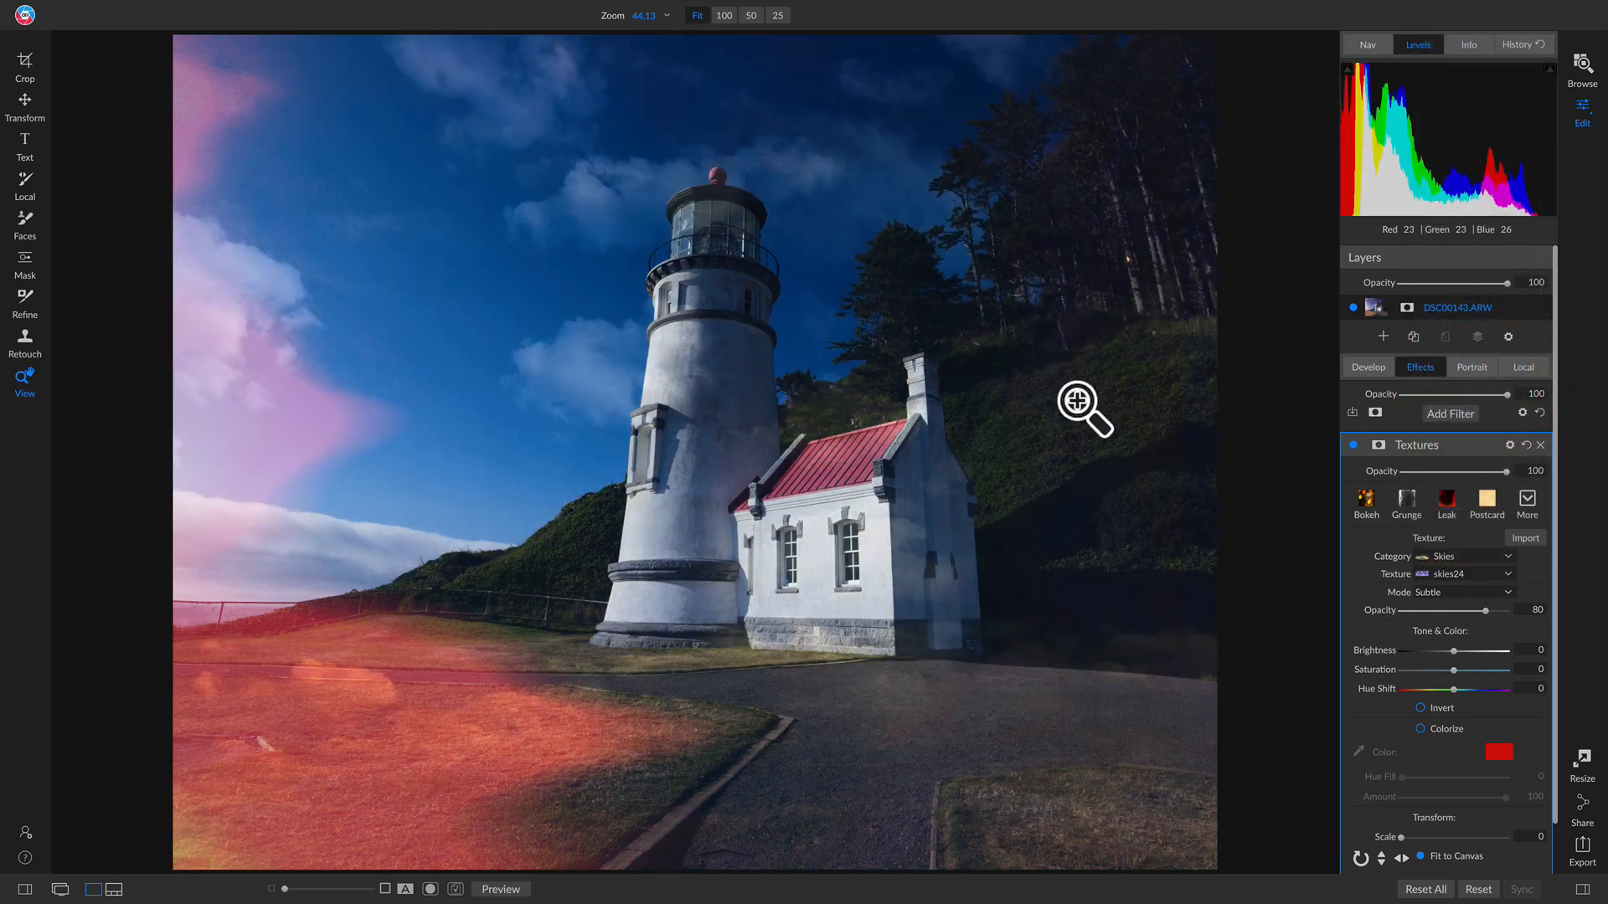
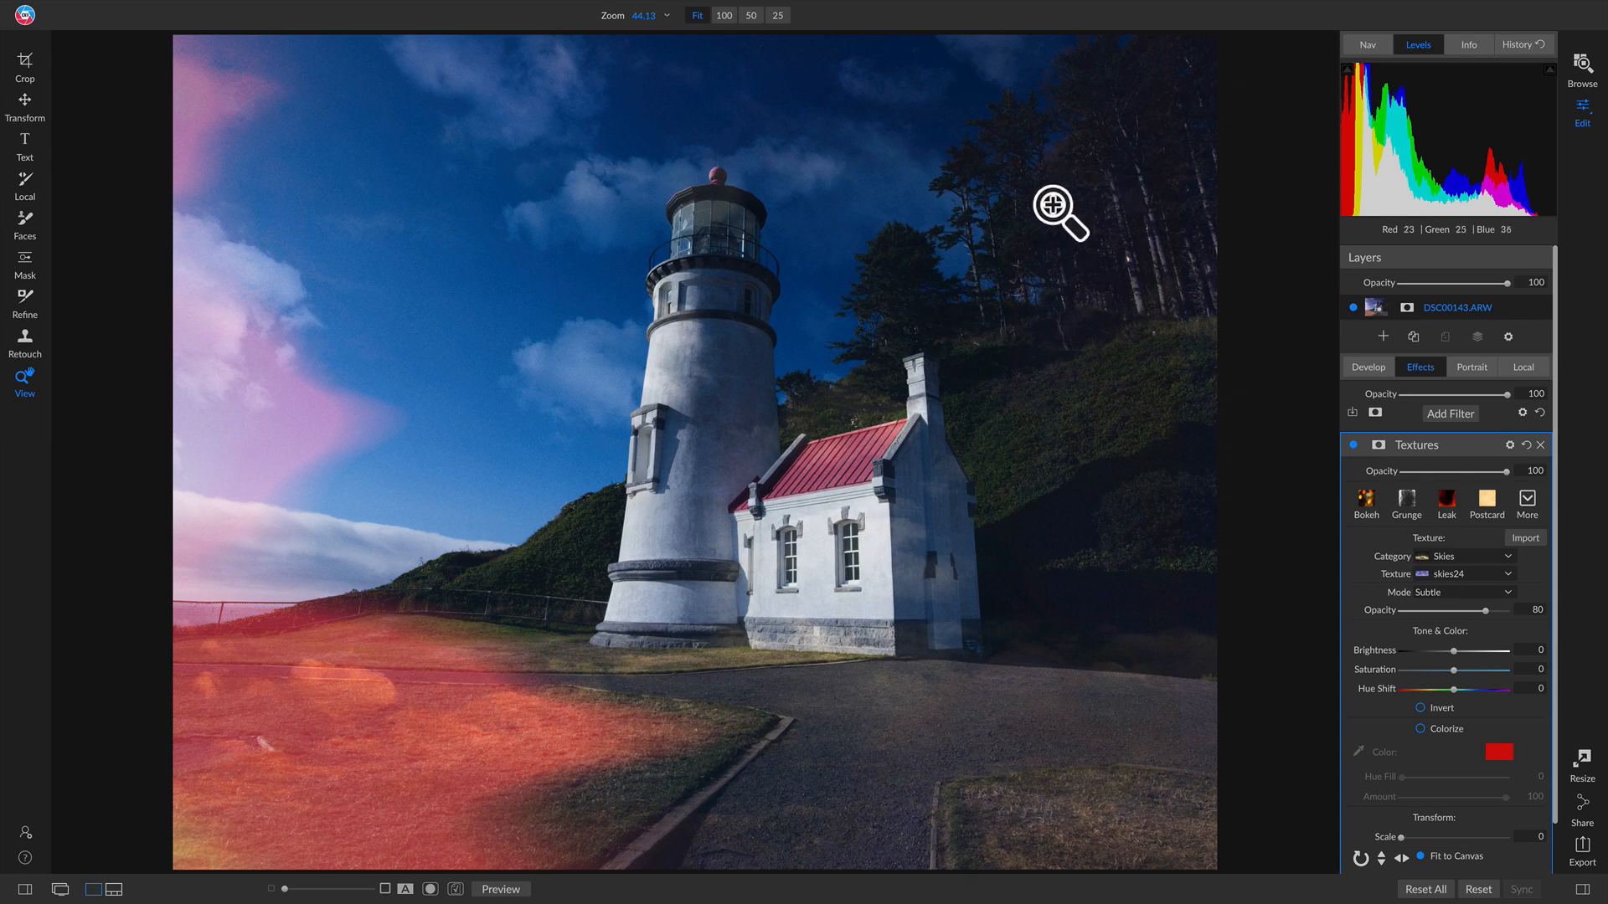
Step: Add an inverted black mask to the skies24 Textures filter, with a 1000 brush in Paint In mode
click(1378, 443)
click(1438, 500)
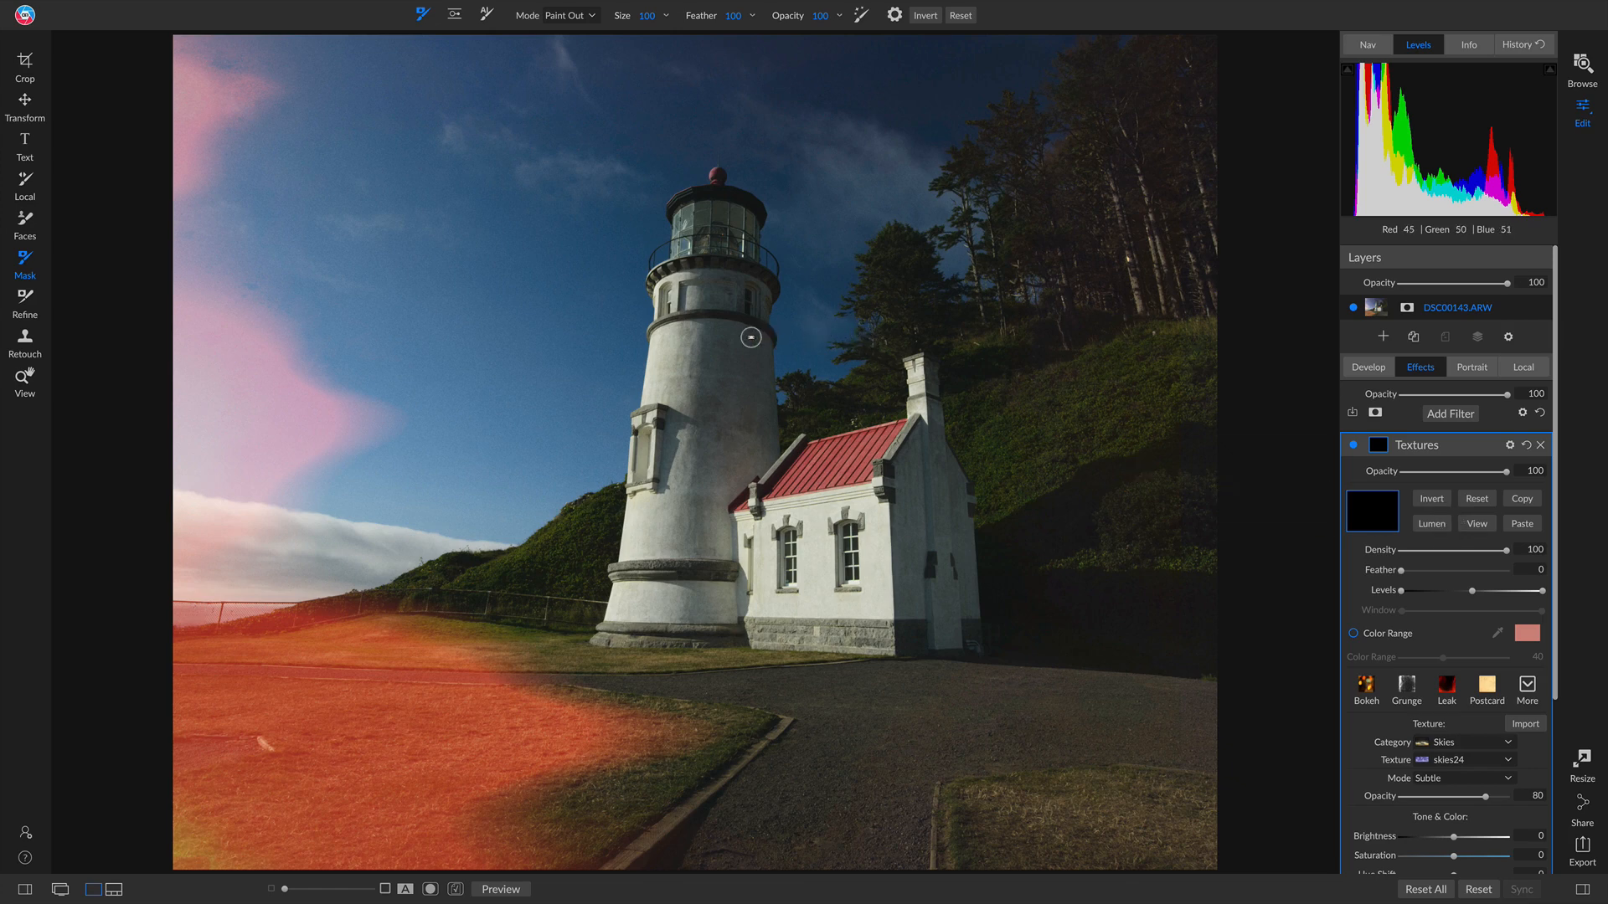
key(bracketright)
key(bracketright)
key(bracketright)
key(bracketright)
key(bracketright)
key(bracketright)
key(bracketright)
key(bracketright)
key(bracketright)
key(bracketright)
key(bracketright)
key(bracketright)
key(bracketright)
key(bracketright)
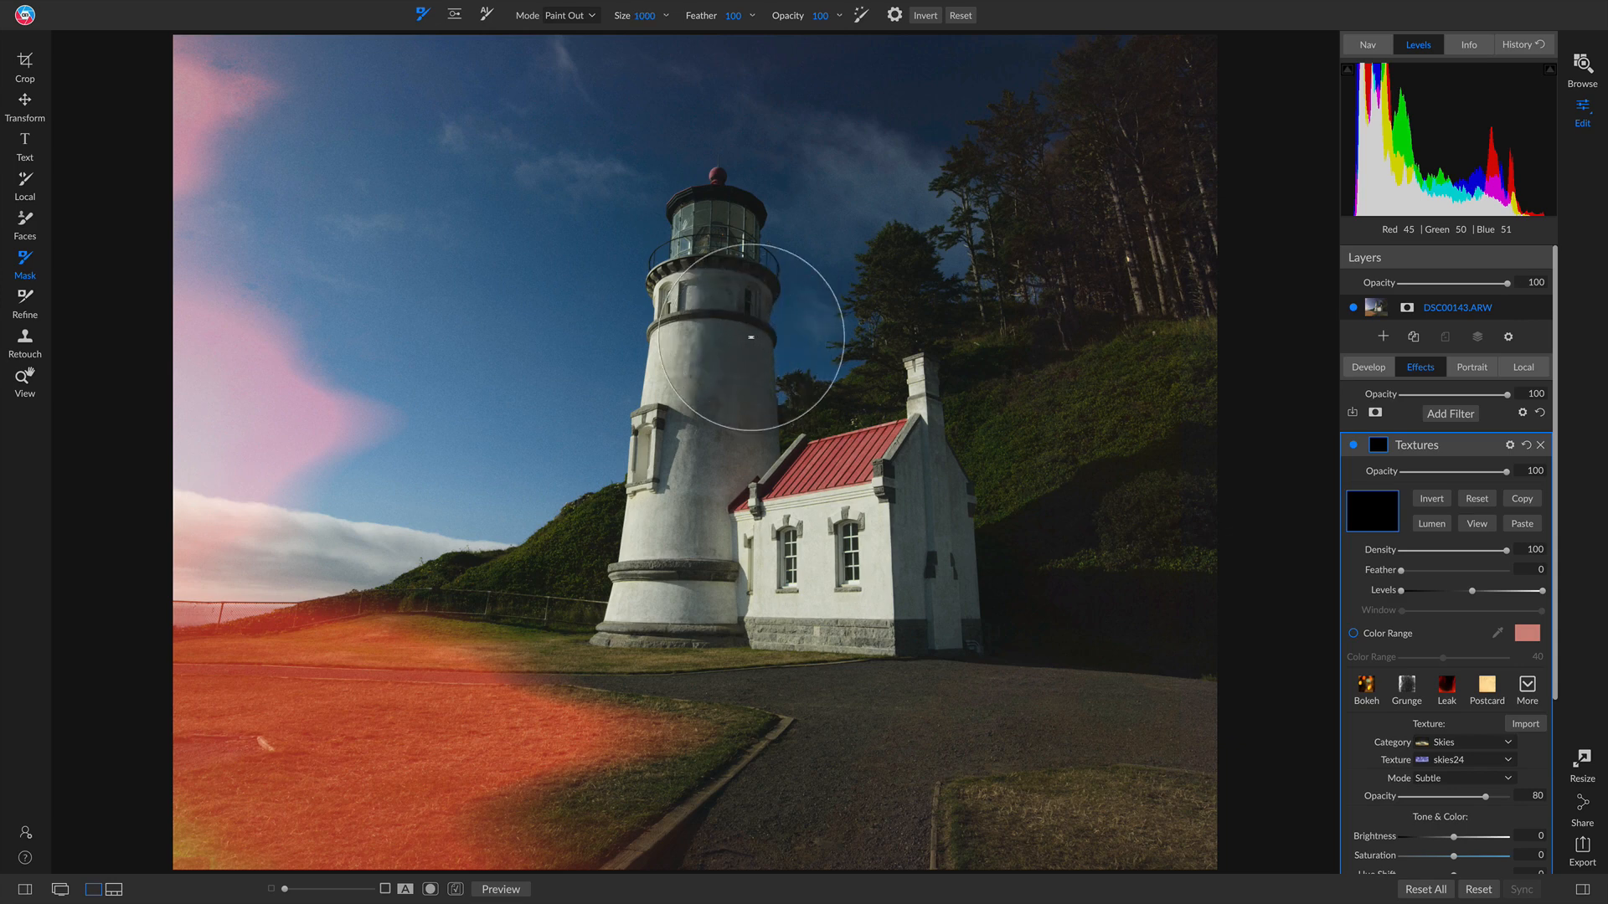
click(860, 13)
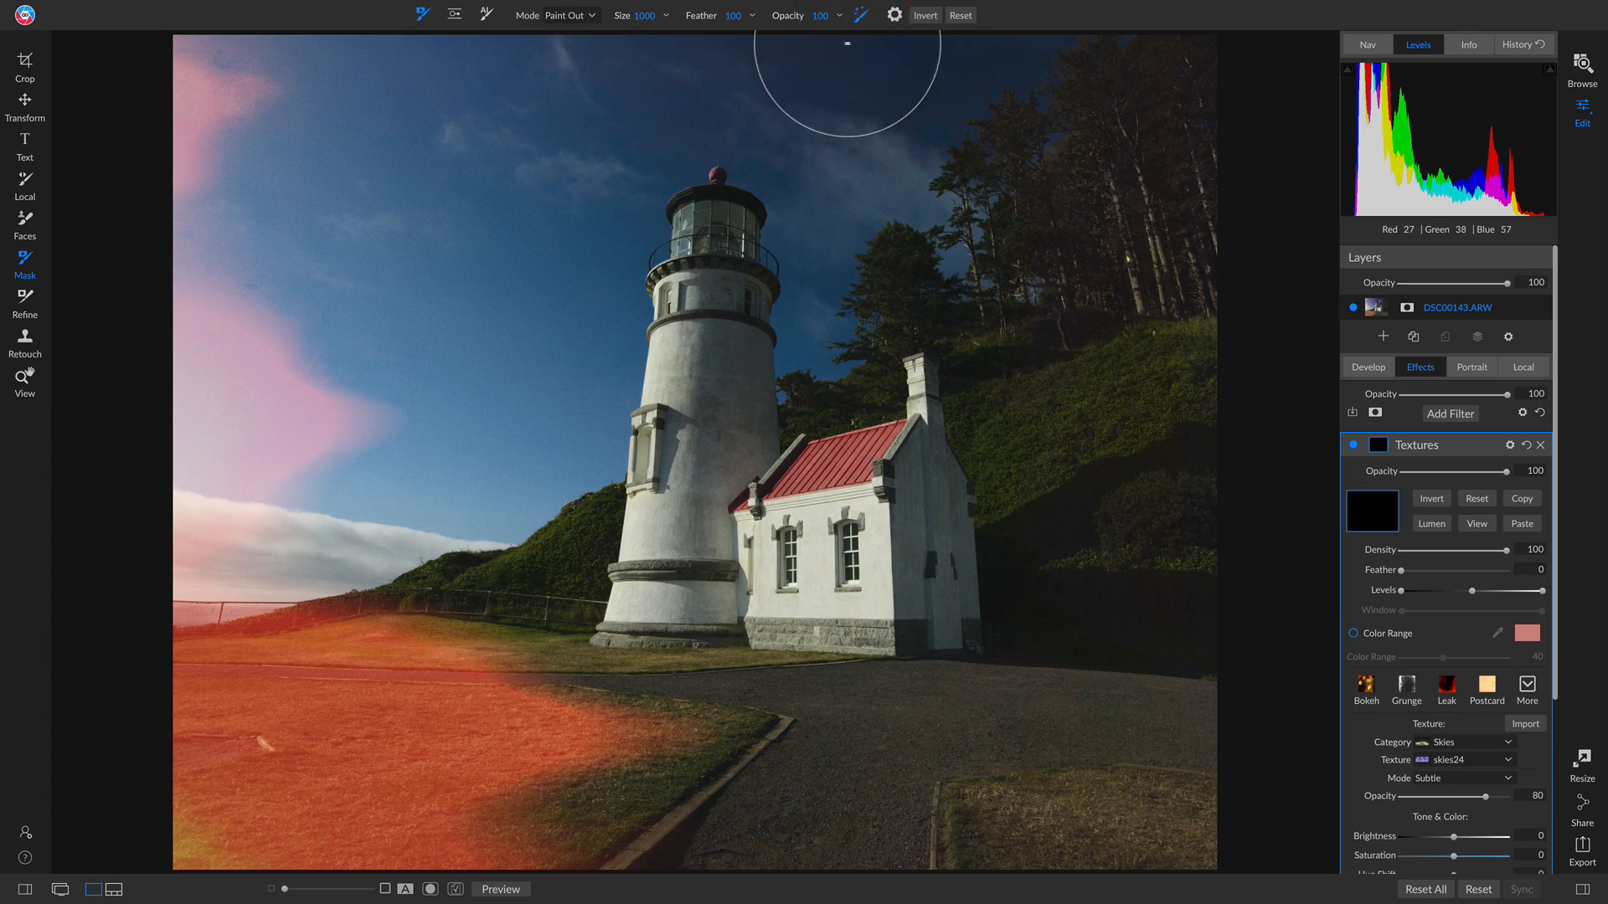
key(x)
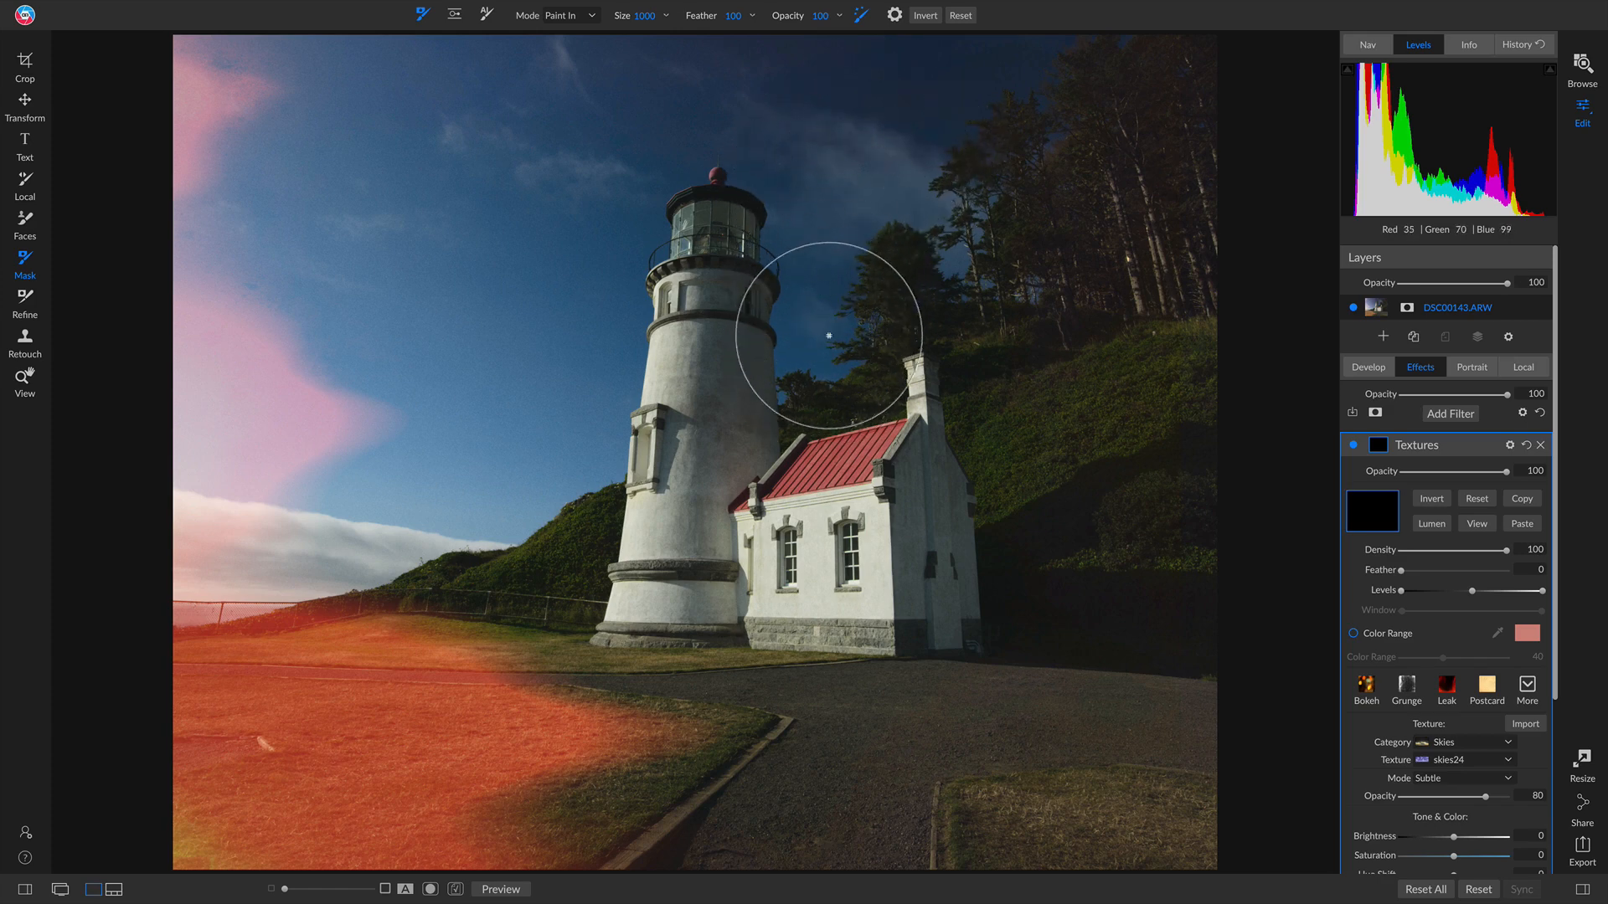
Step: Paint the sky texture back in over the upper sky, the treetops and around the lighthouse
click(820, 367)
mouse_move(820, 367)
mouse_down()
mouse_move(800, 334)
mouse_move(811, 260)
mouse_move(750, 126)
mouse_move(687, 125)
mouse_move(657, 151)
mouse_move(620, 223)
mouse_move(607, 391)
mouse_move(545, 460)
mouse_move(475, 502)
mouse_move(379, 491)
mouse_move(415, 487)
mouse_move(480, 397)
mouse_move(480, 316)
mouse_up()
mouse_move(393, 323)
mouse_down()
mouse_move(287, 229)
mouse_move(364, 95)
mouse_move(480, 67)
mouse_move(528, 138)
mouse_move(507, 301)
mouse_move(562, 96)
mouse_move(583, 85)
mouse_move(828, 75)
mouse_move(920, 210)
mouse_move(884, 154)
mouse_move(901, 73)
mouse_move(1008, 61)
mouse_up()
click(920, 209)
click(1032, 65)
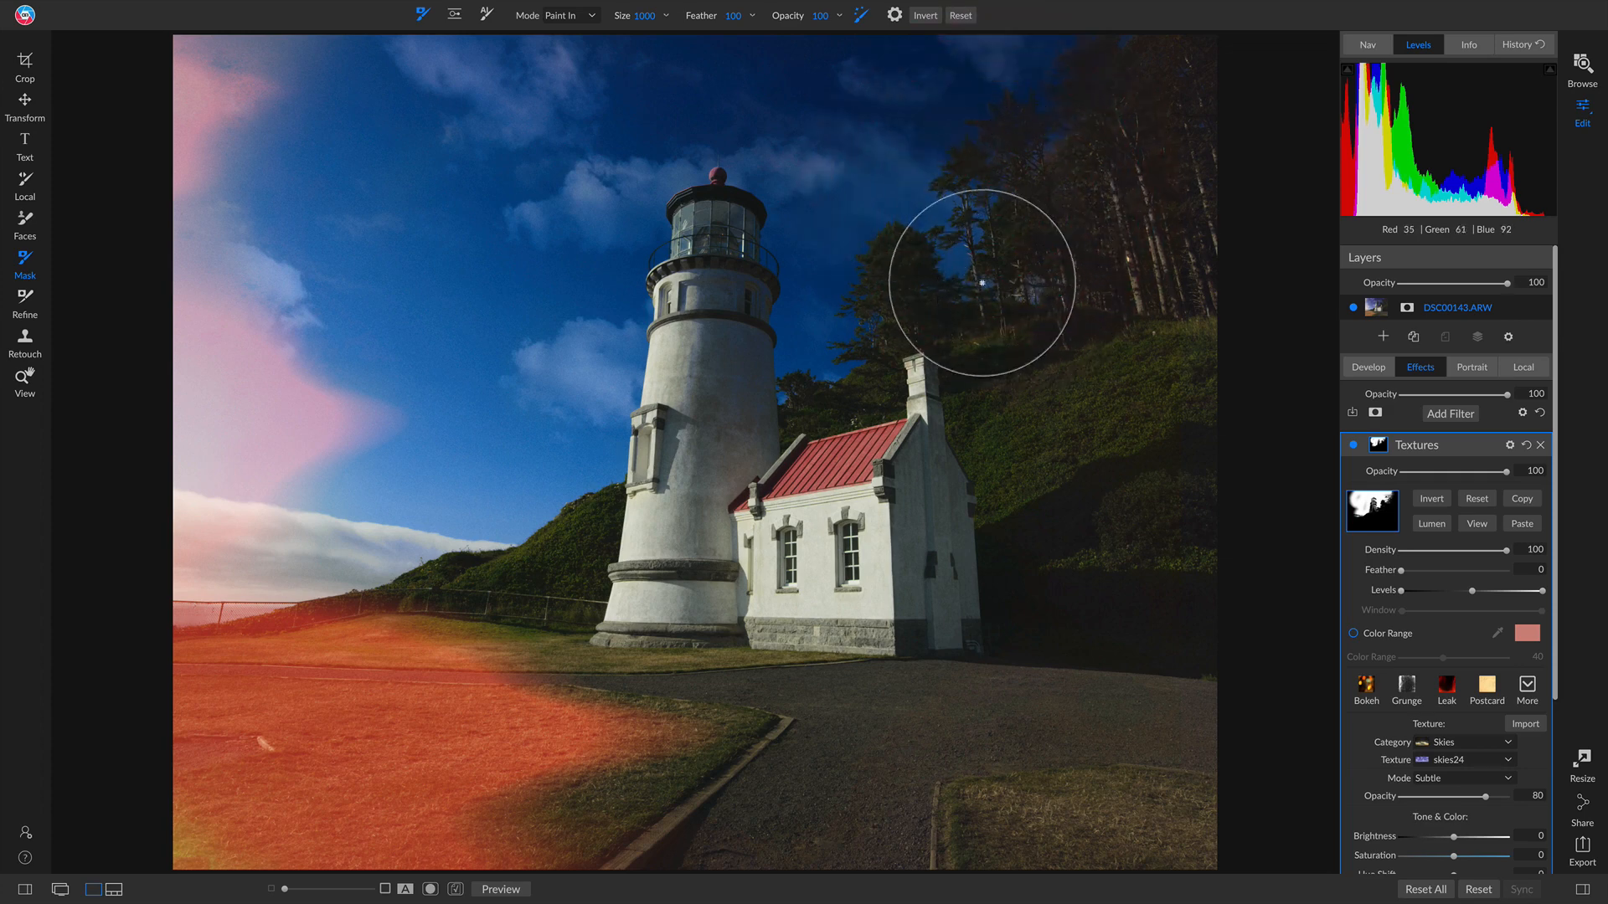
click(961, 266)
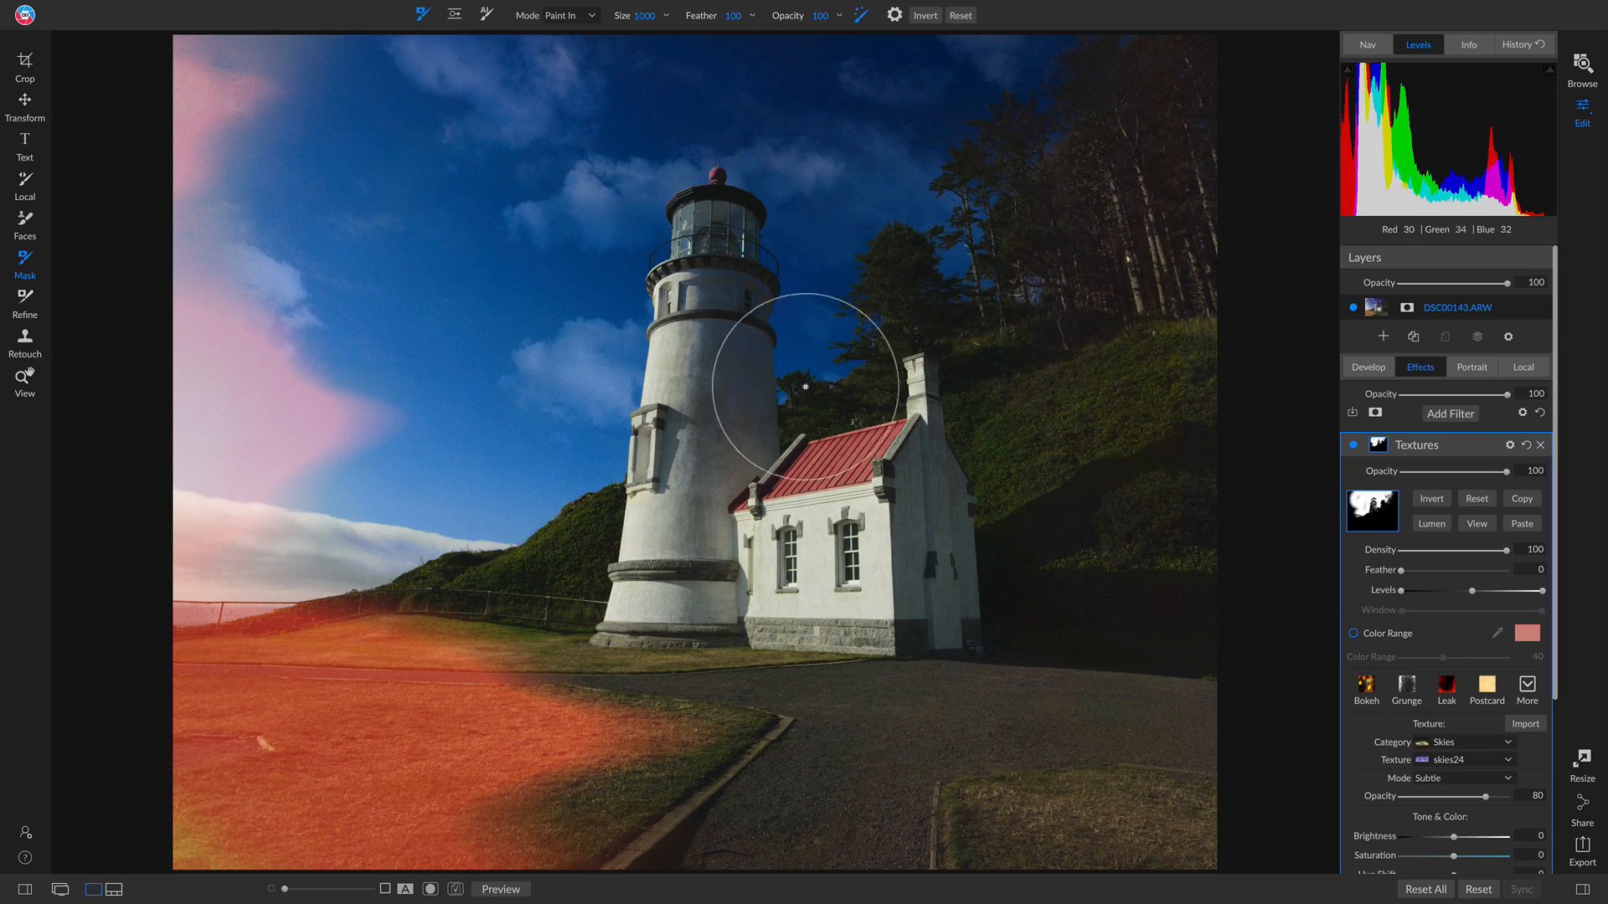
click(779, 392)
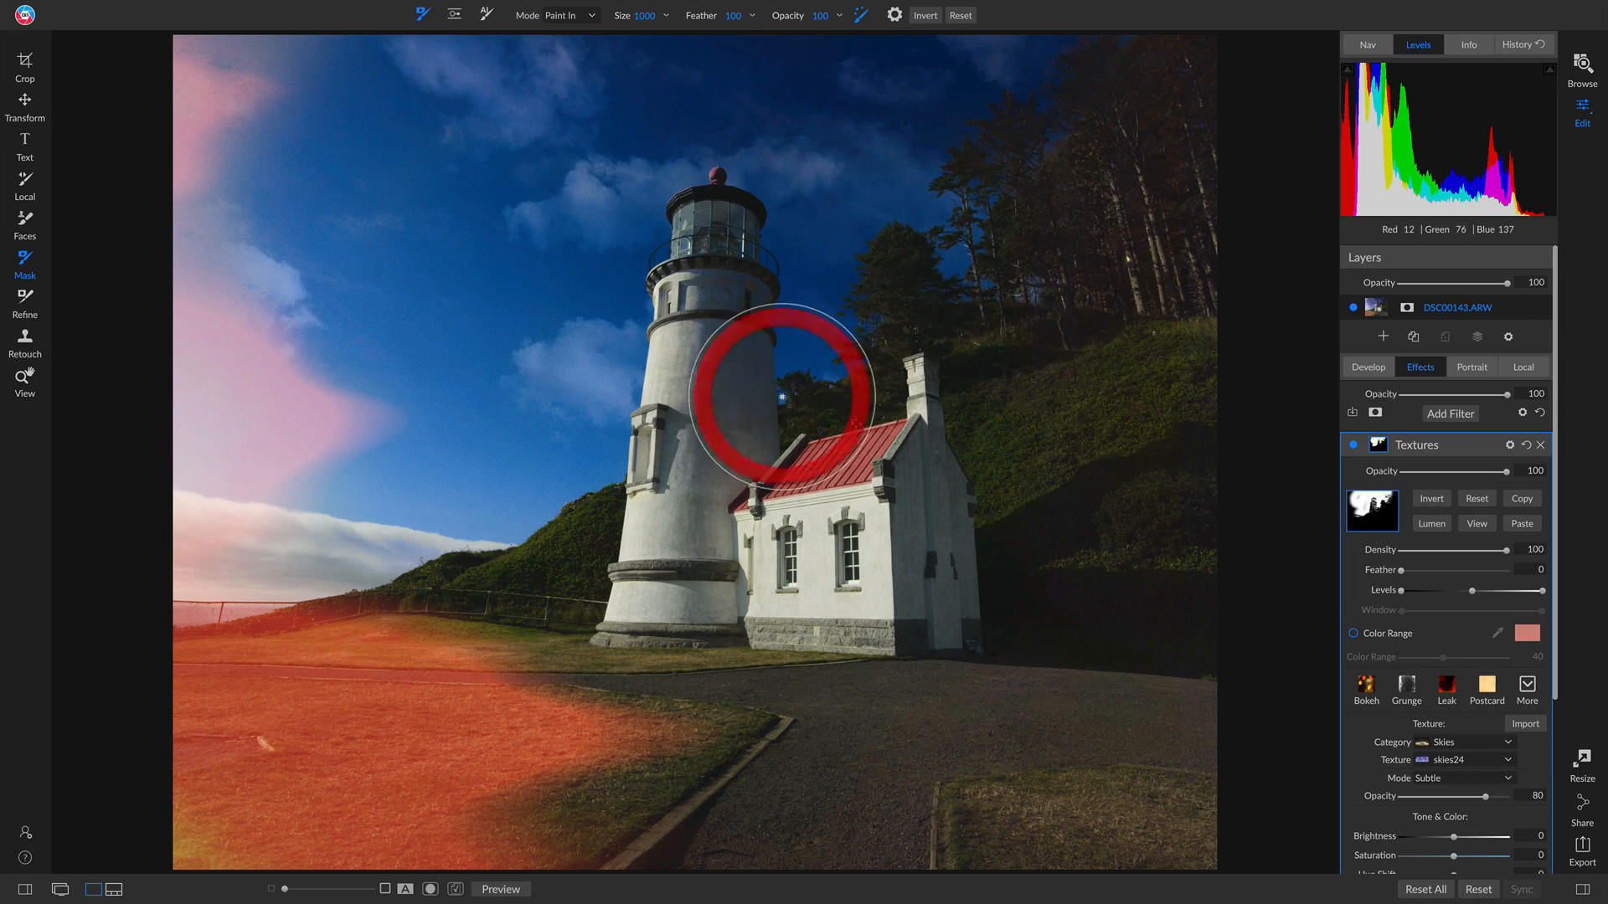
click(813, 363)
click(811, 312)
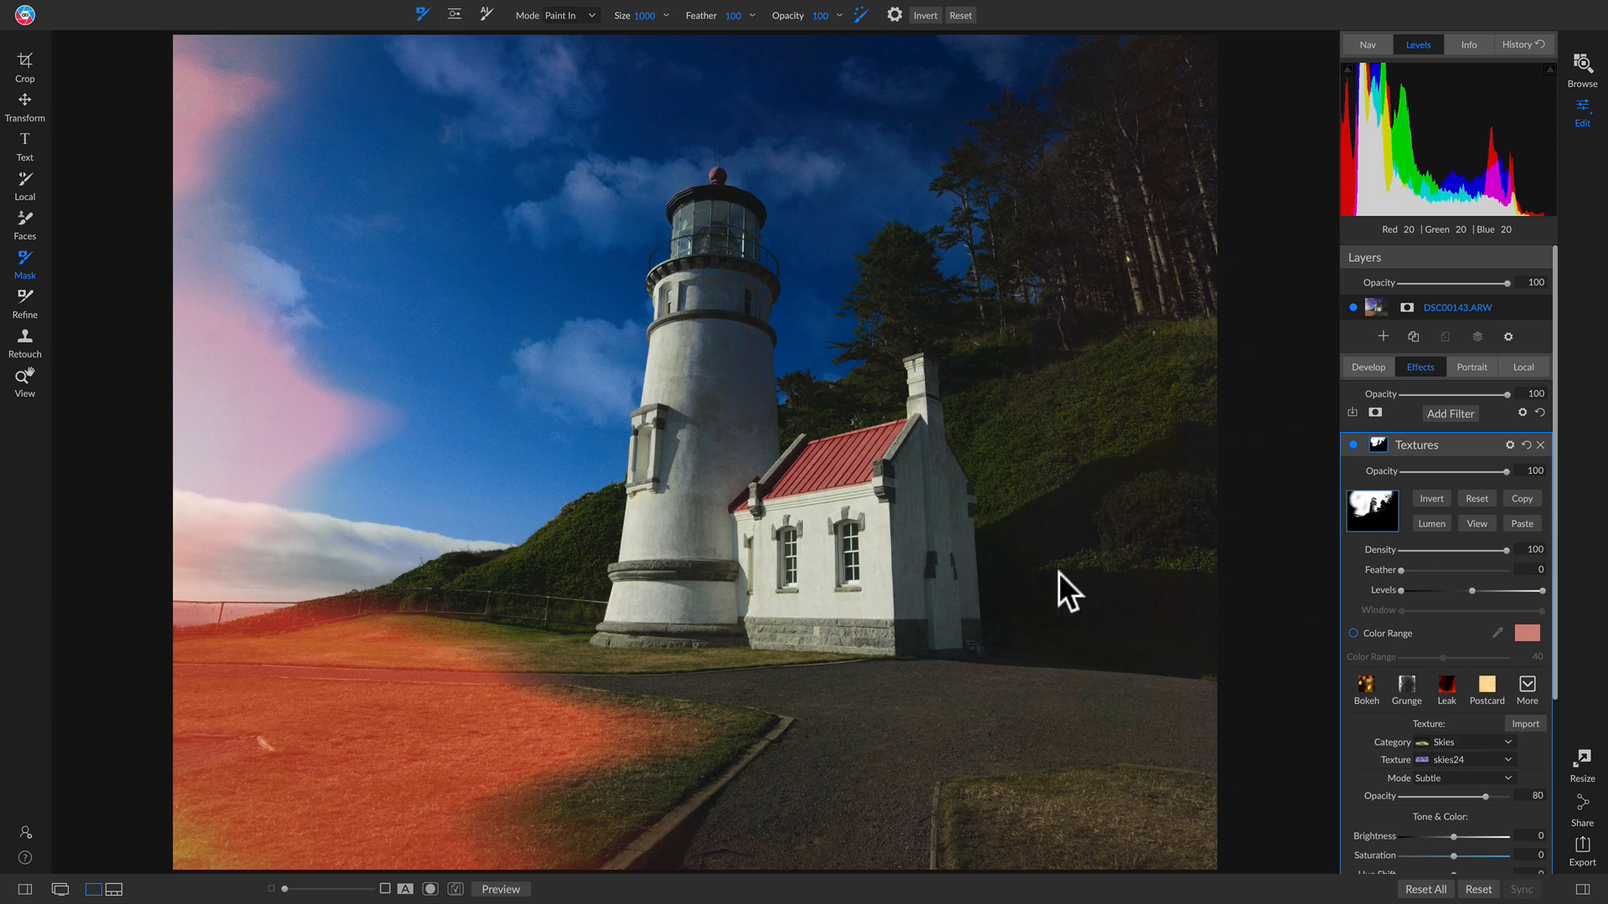
Step: Erase the texture off the lighthouse tower with a 350 Paint Out brush, then turn Textures off to compare
key(x)
key(bracketleft)
key(bracketleft)
key(bracketleft)
key(bracketleft)
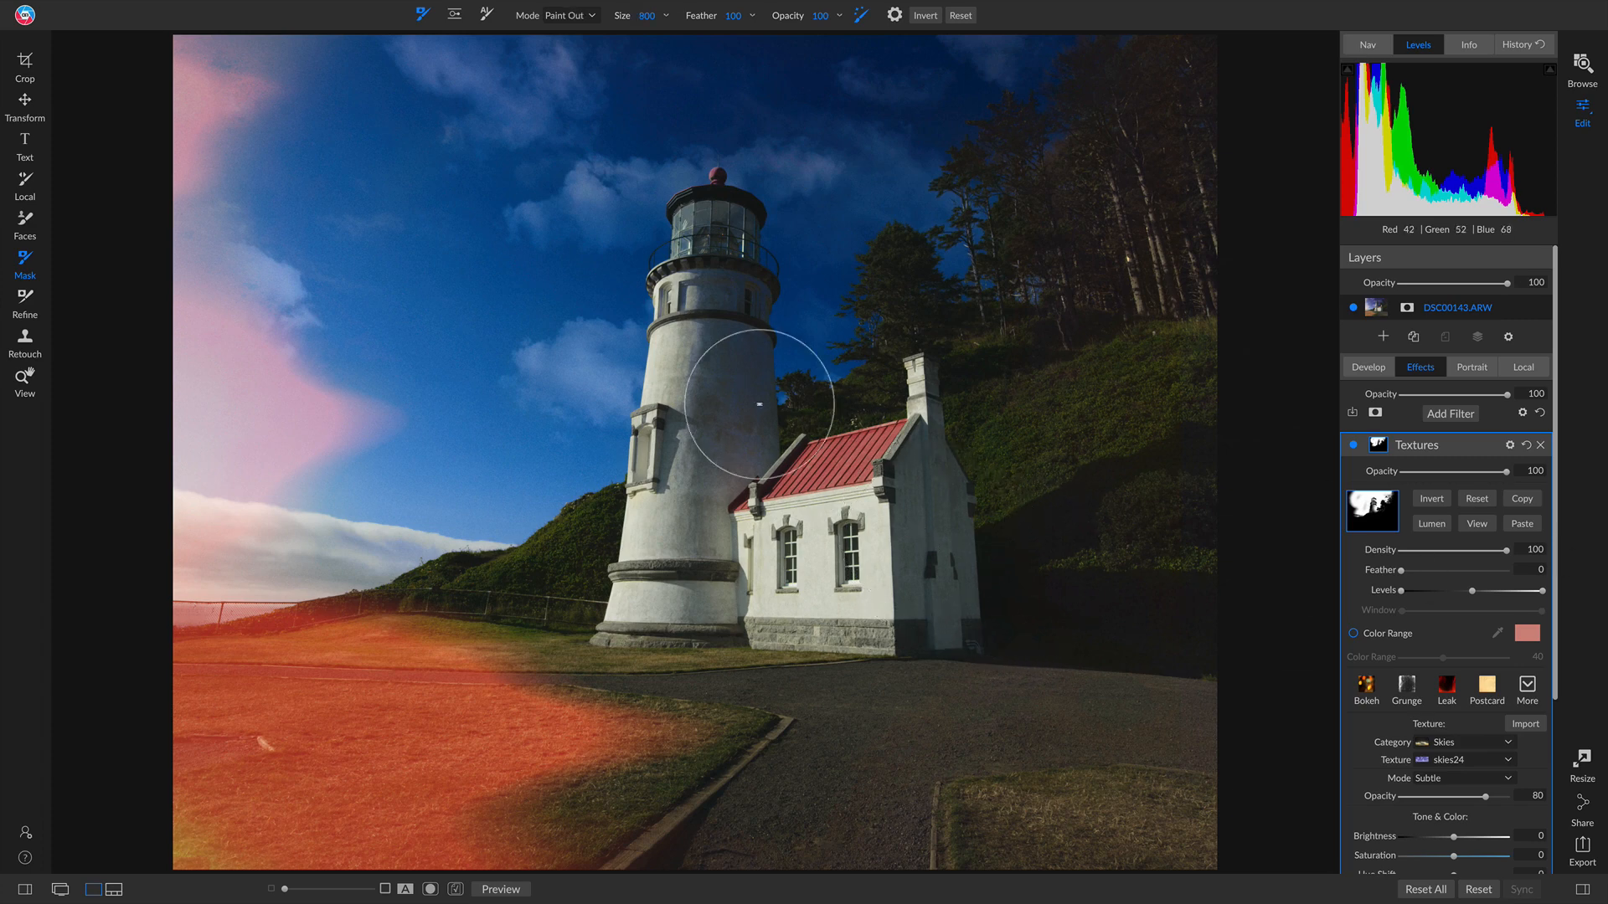
mouse_move(713, 340)
mouse_down()
mouse_move(711, 526)
mouse_move(702, 263)
mouse_move(728, 300)
mouse_move(735, 483)
mouse_move(737, 326)
mouse_up()
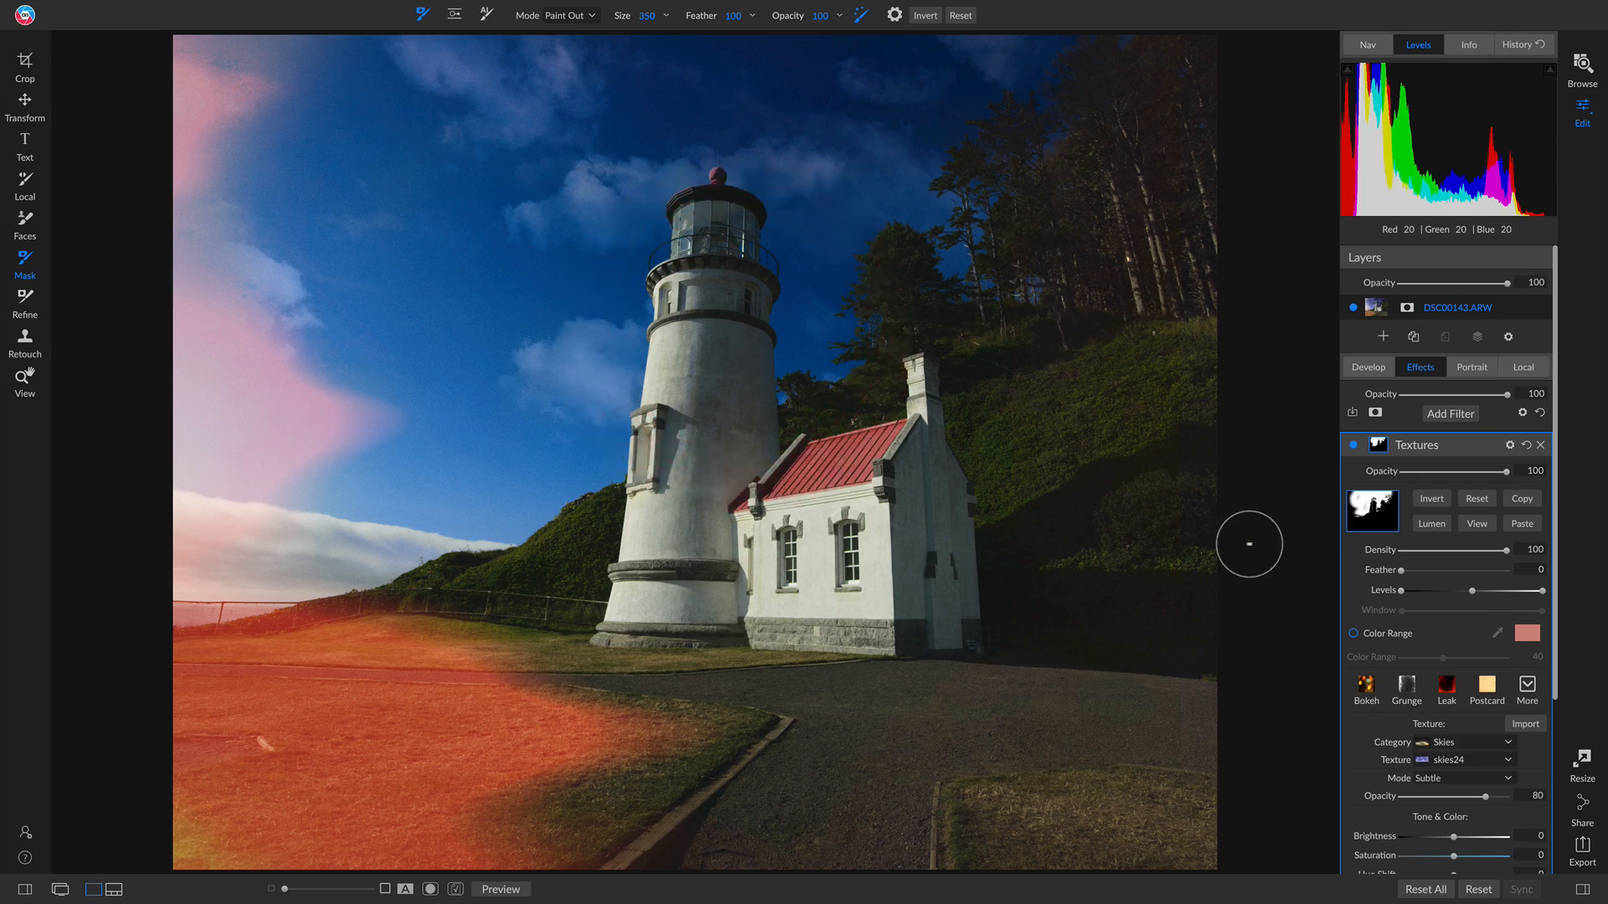
click(1350, 444)
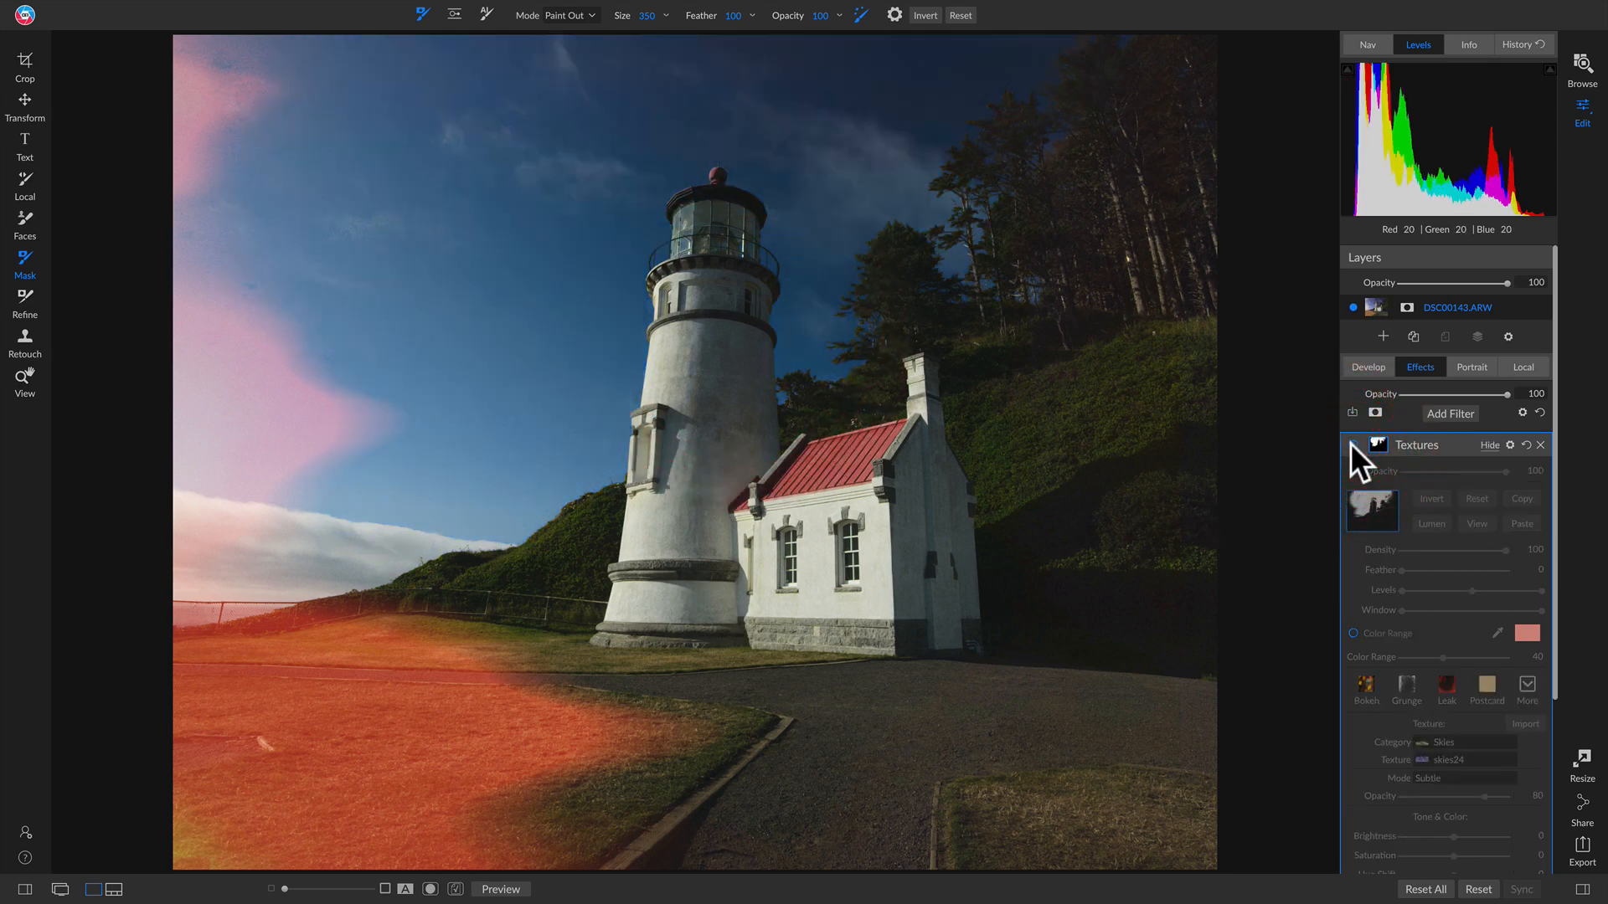
Step: Set the texture Brightness to 55 and Opacity to 100 after comparing with and without Textures
click(1350, 443)
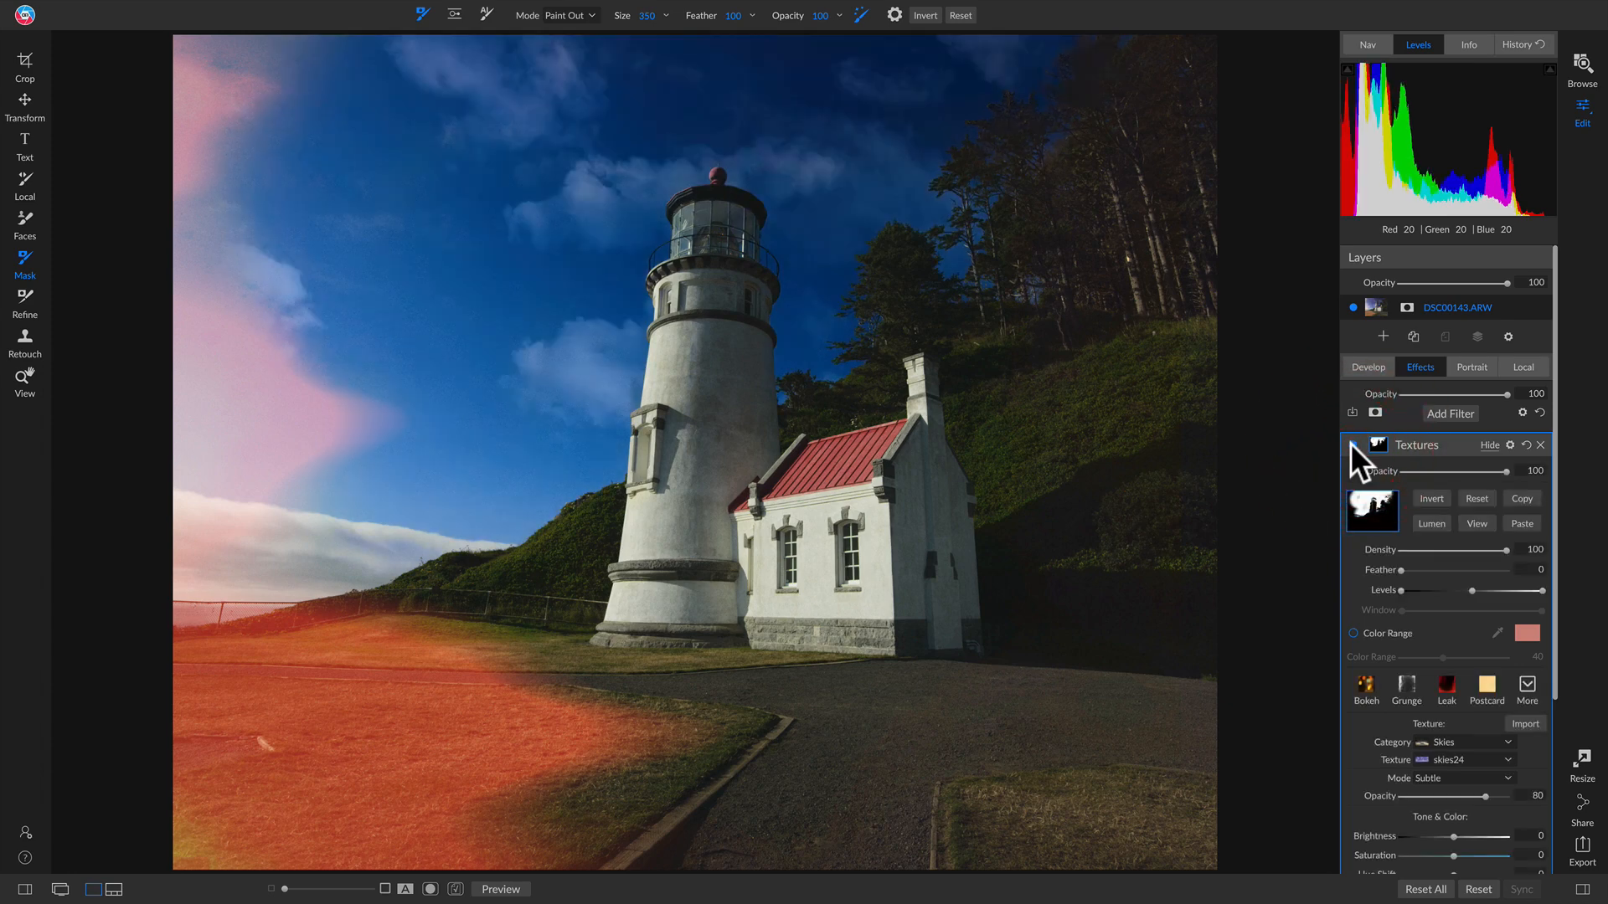
click(1350, 444)
click(1350, 444)
scroll(1435, 645, down, 3)
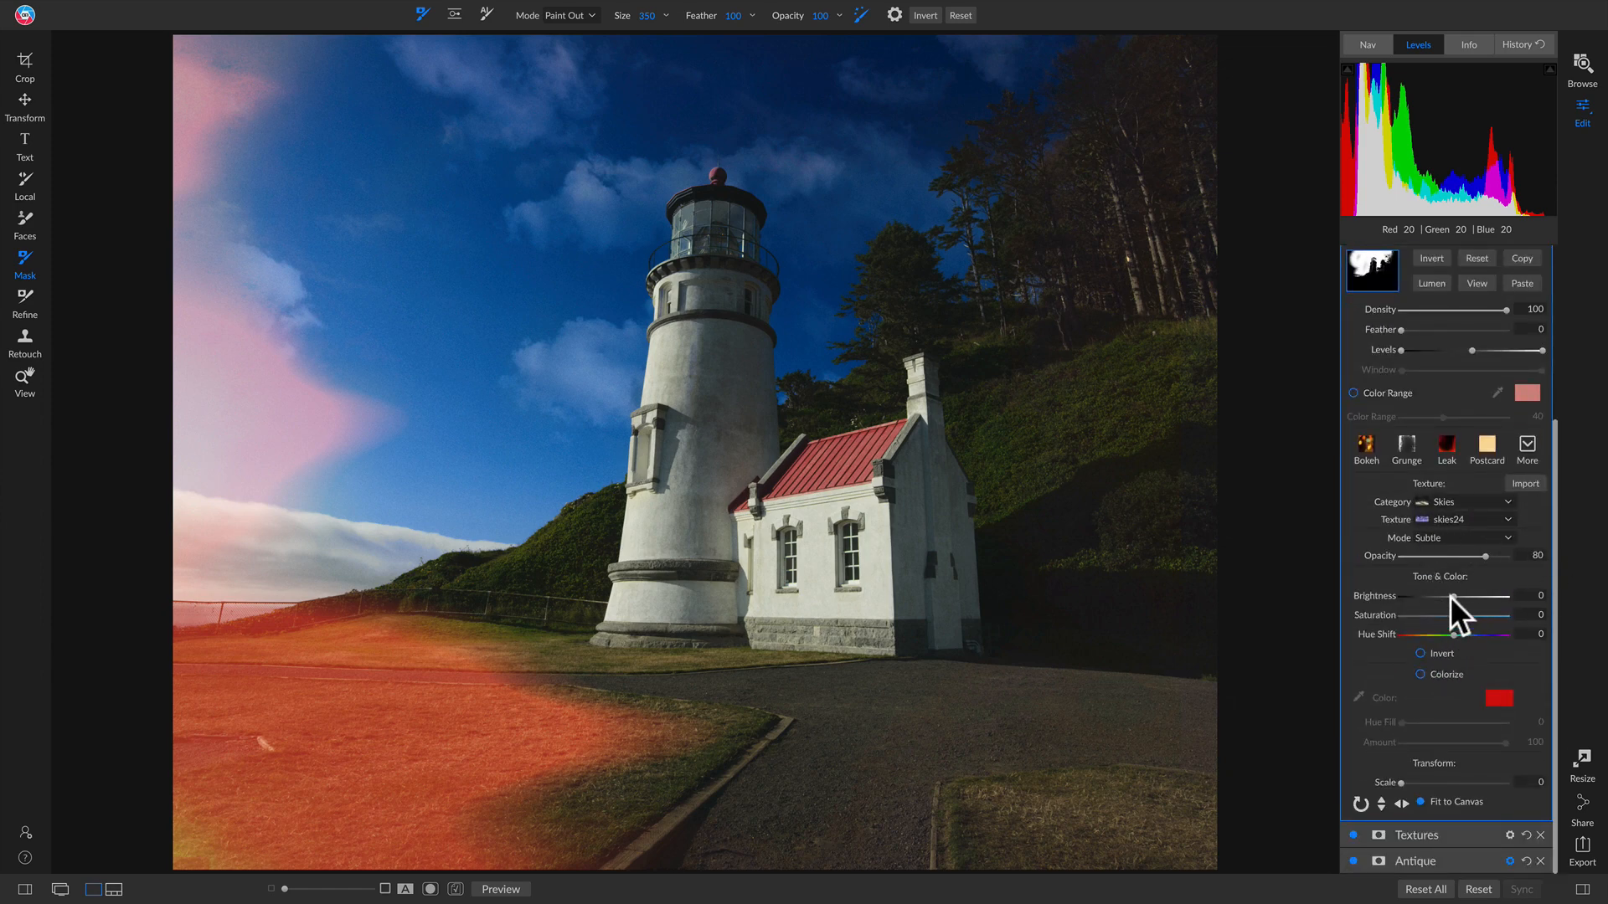
drag(1455, 597, 1494, 596)
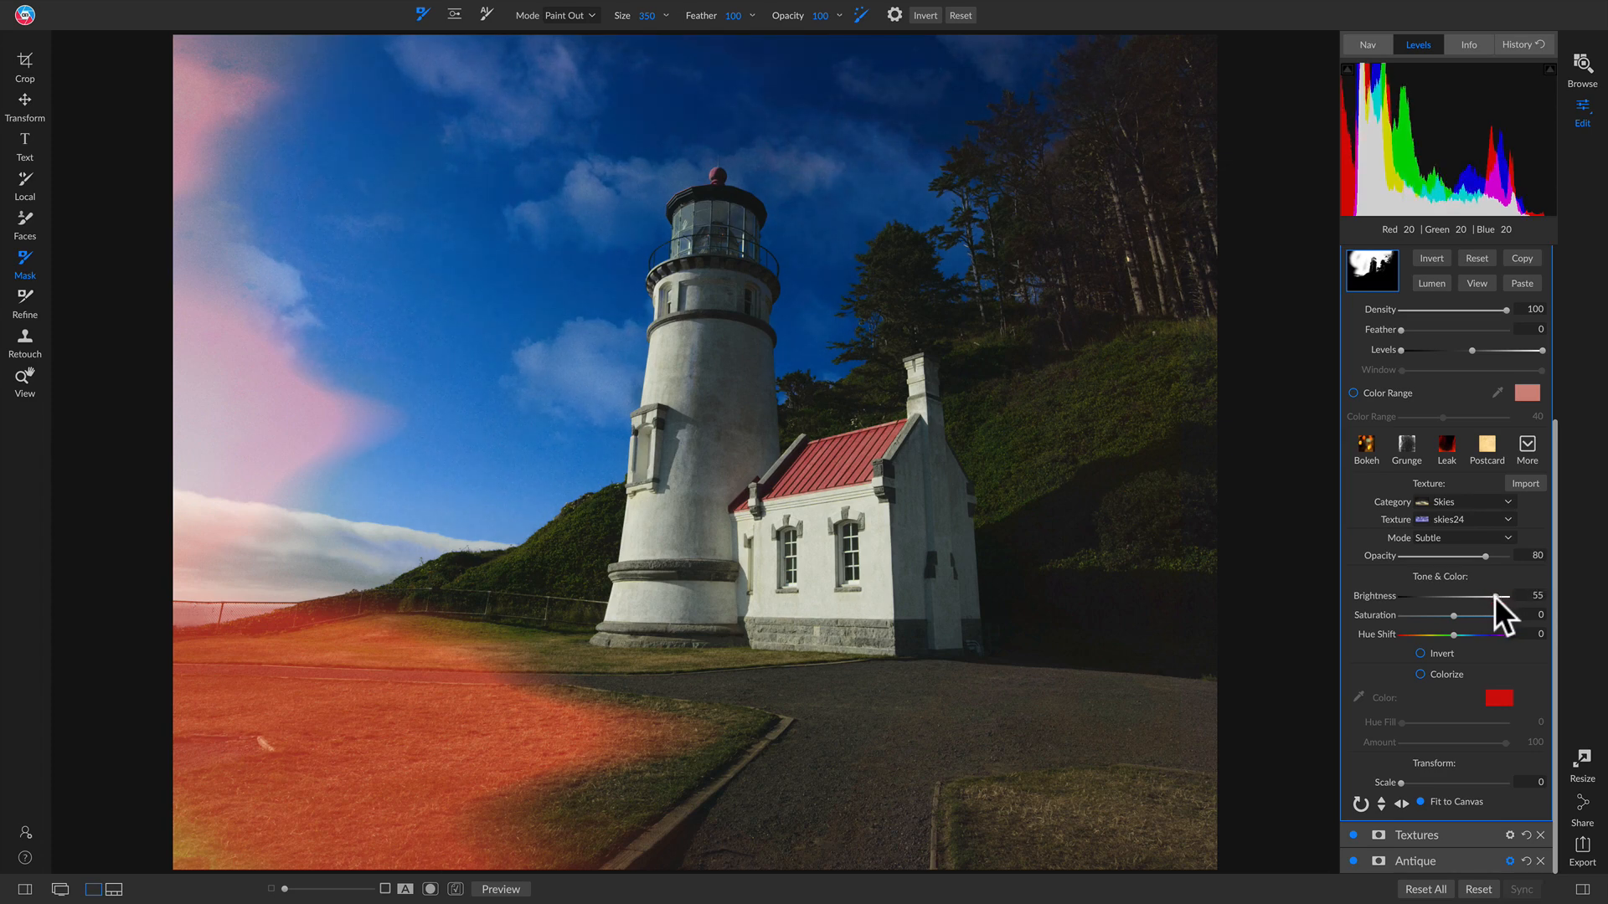
click(1495, 558)
click(1534, 560)
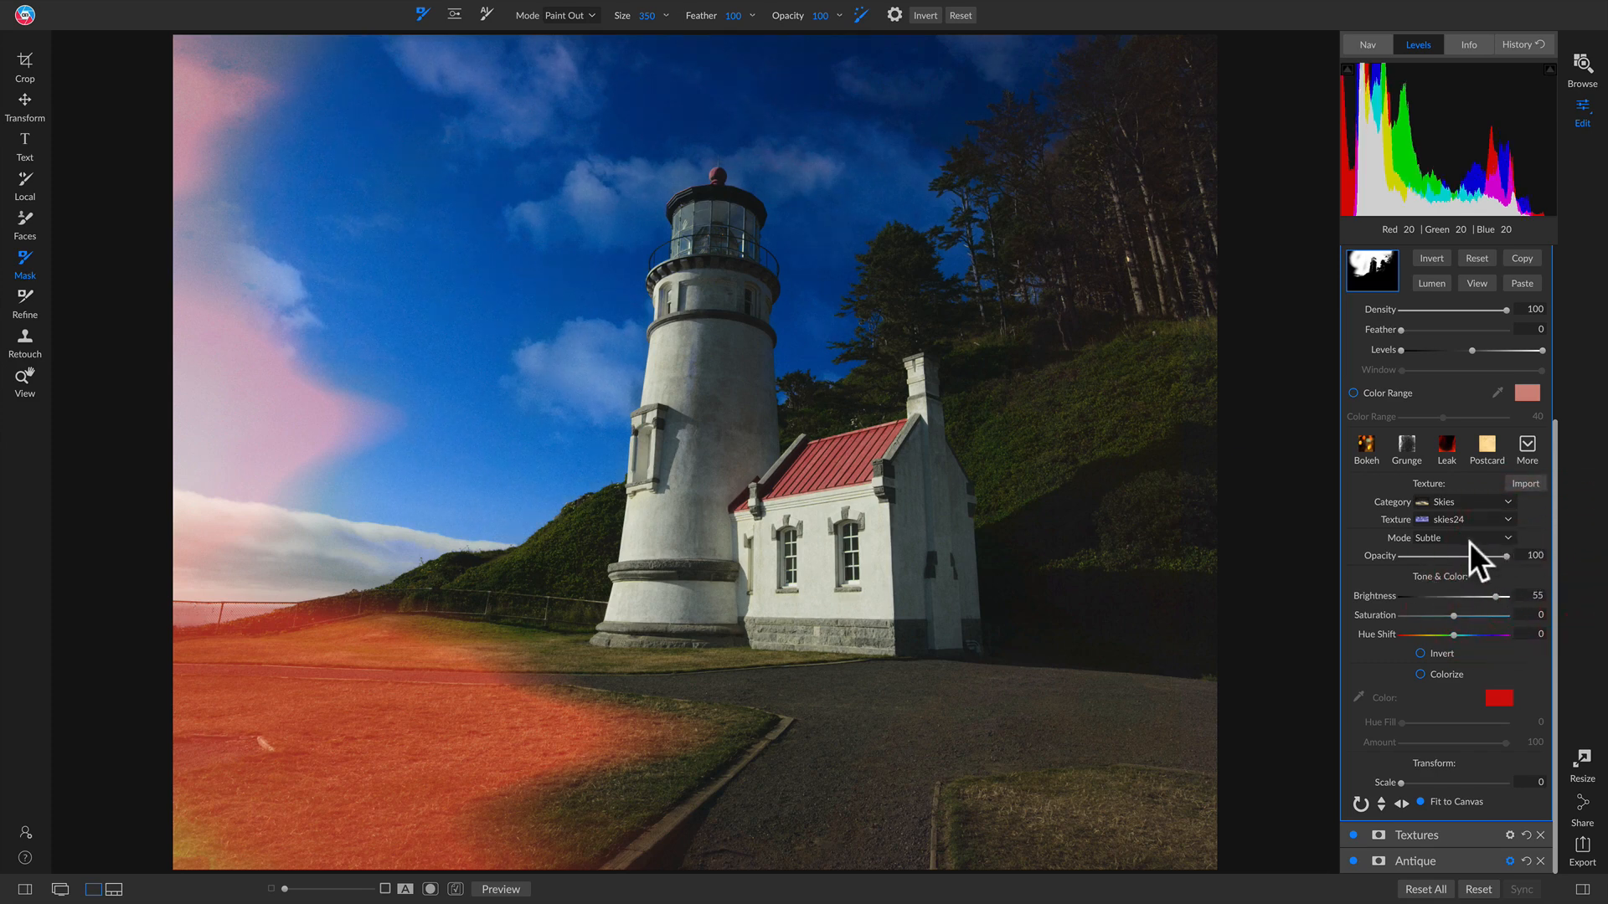
scroll(1470, 540, up, 5)
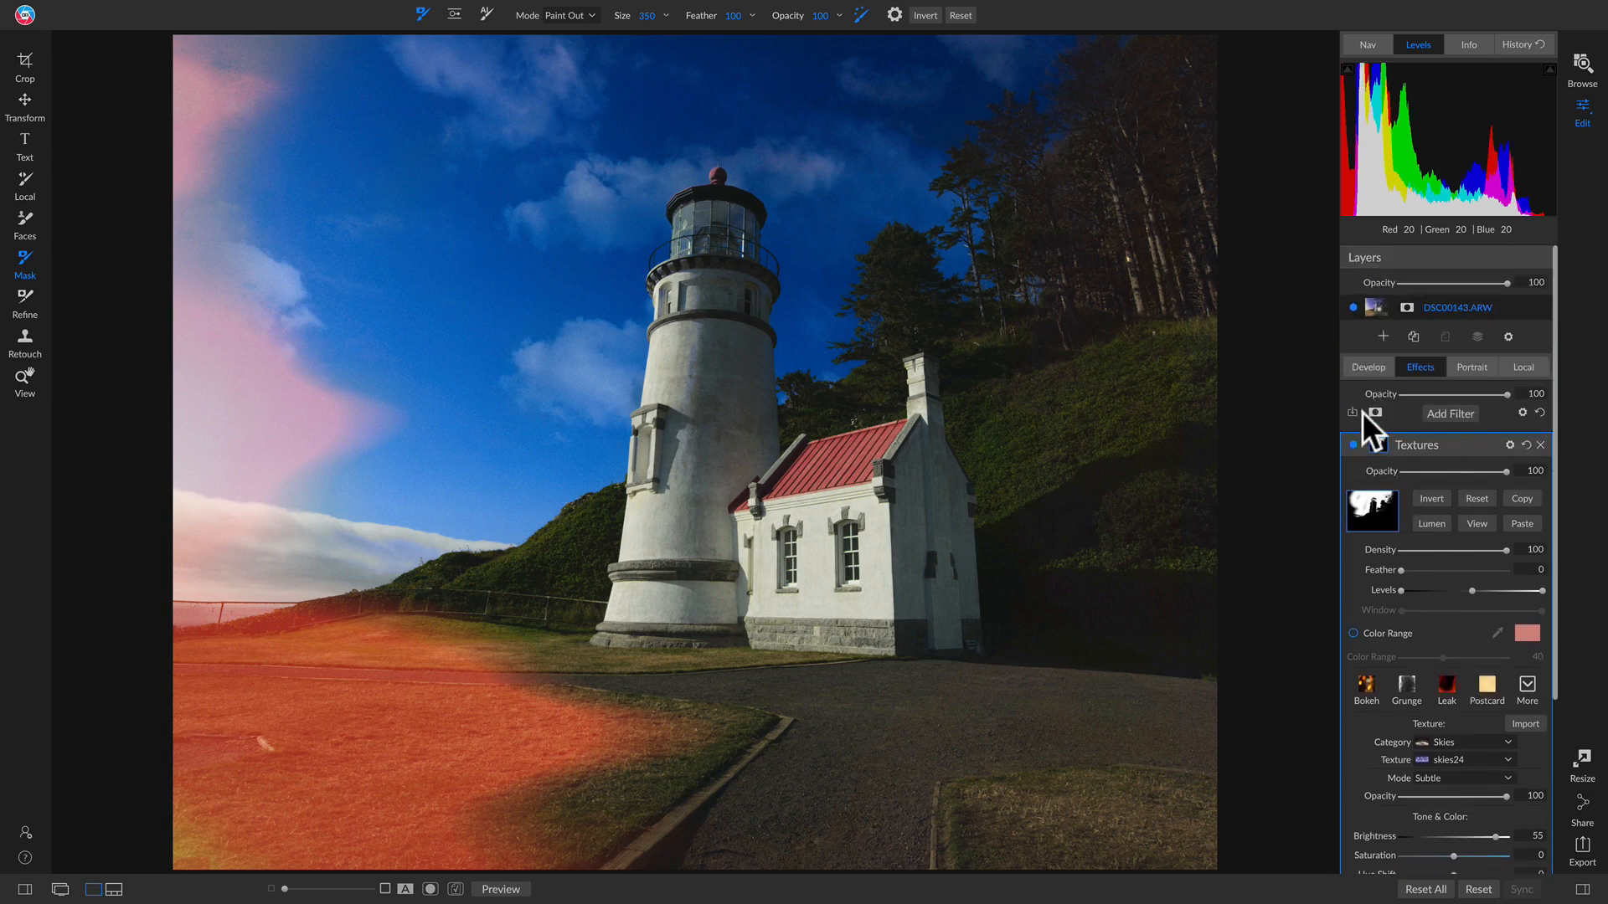
Step: Turn Textures back on and erase the remaining texture from the lighthouse tower
click(1353, 446)
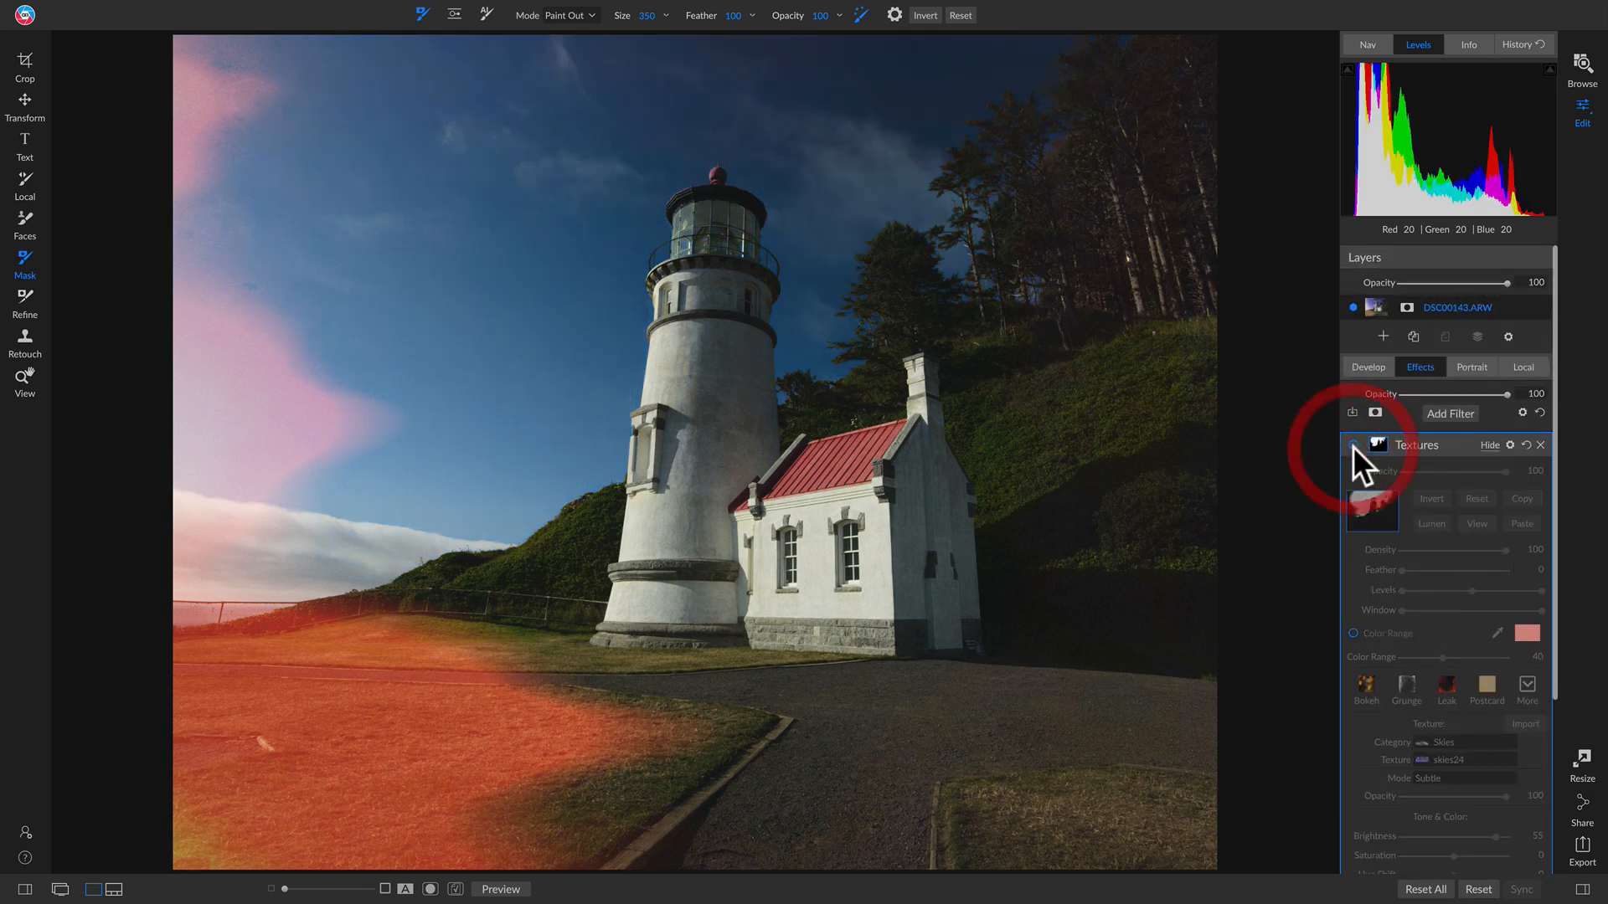
click(693, 368)
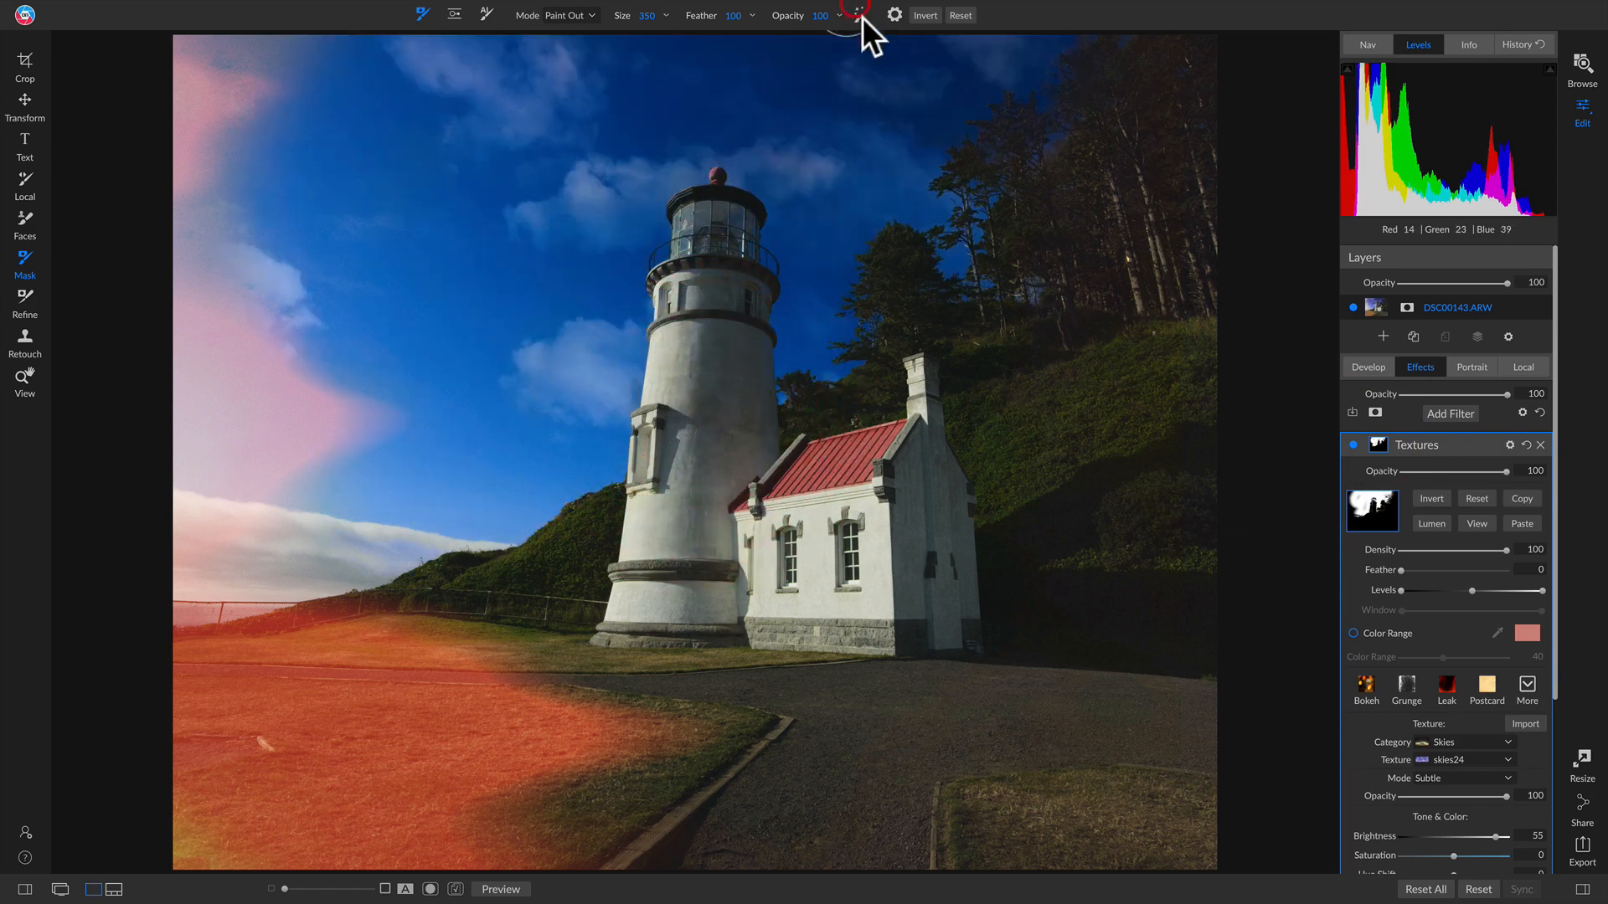
click(699, 398)
mouse_move(699, 398)
mouse_down()
mouse_move(707, 323)
mouse_move(689, 454)
mouse_move(700, 405)
mouse_up()
click(1351, 442)
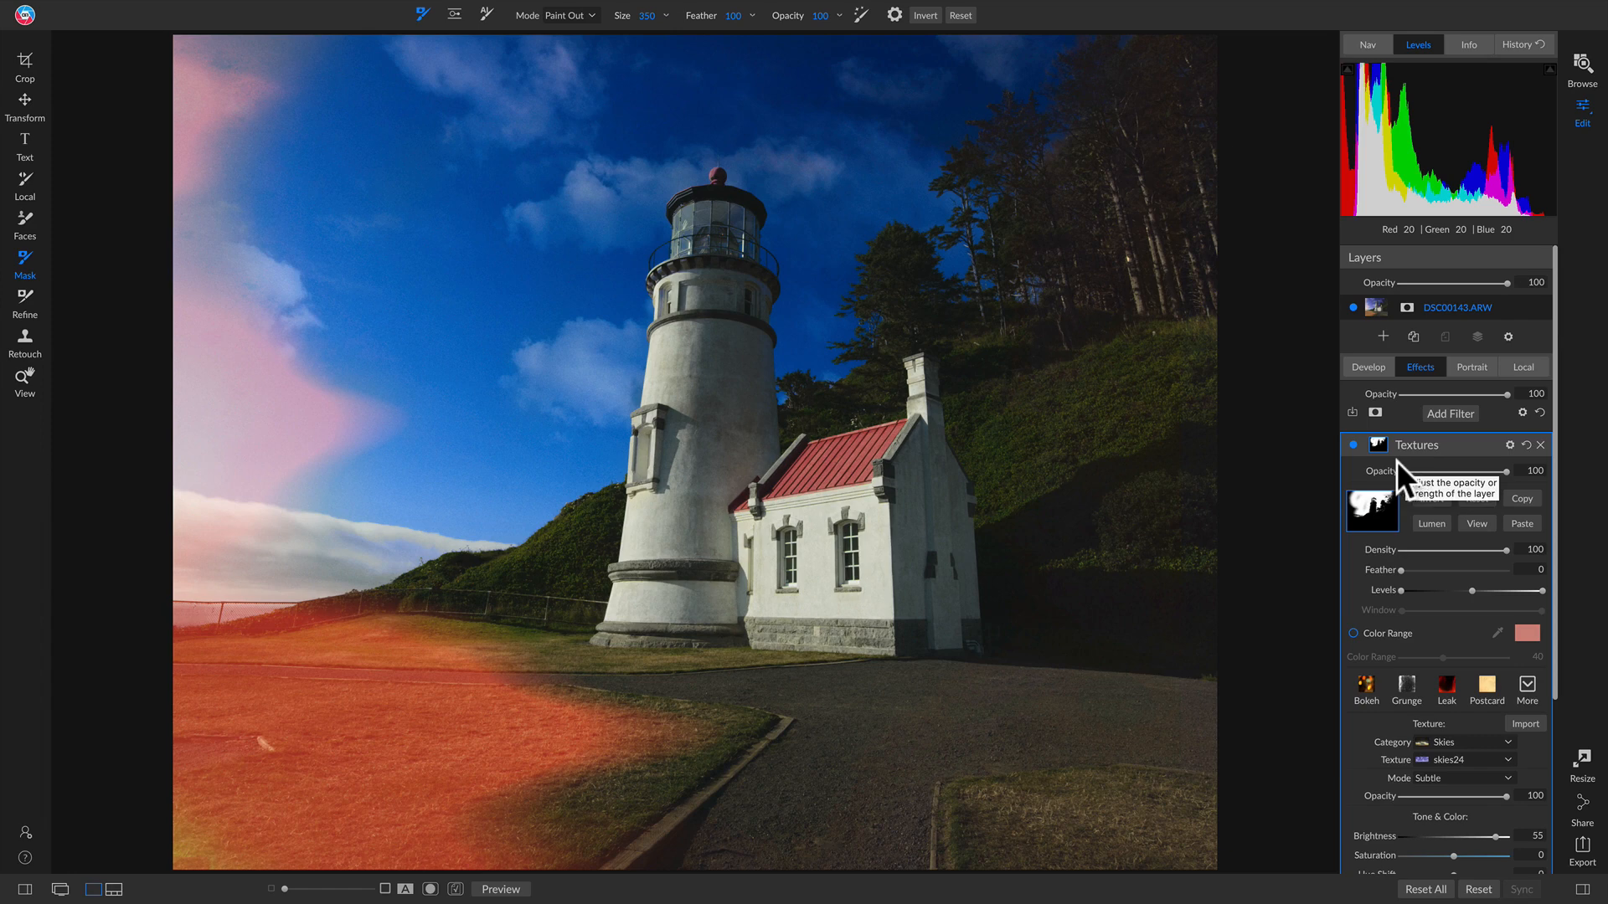
Step: Add a LUTs filter with the Color Grading Branagh look and compare it against the original
click(1452, 414)
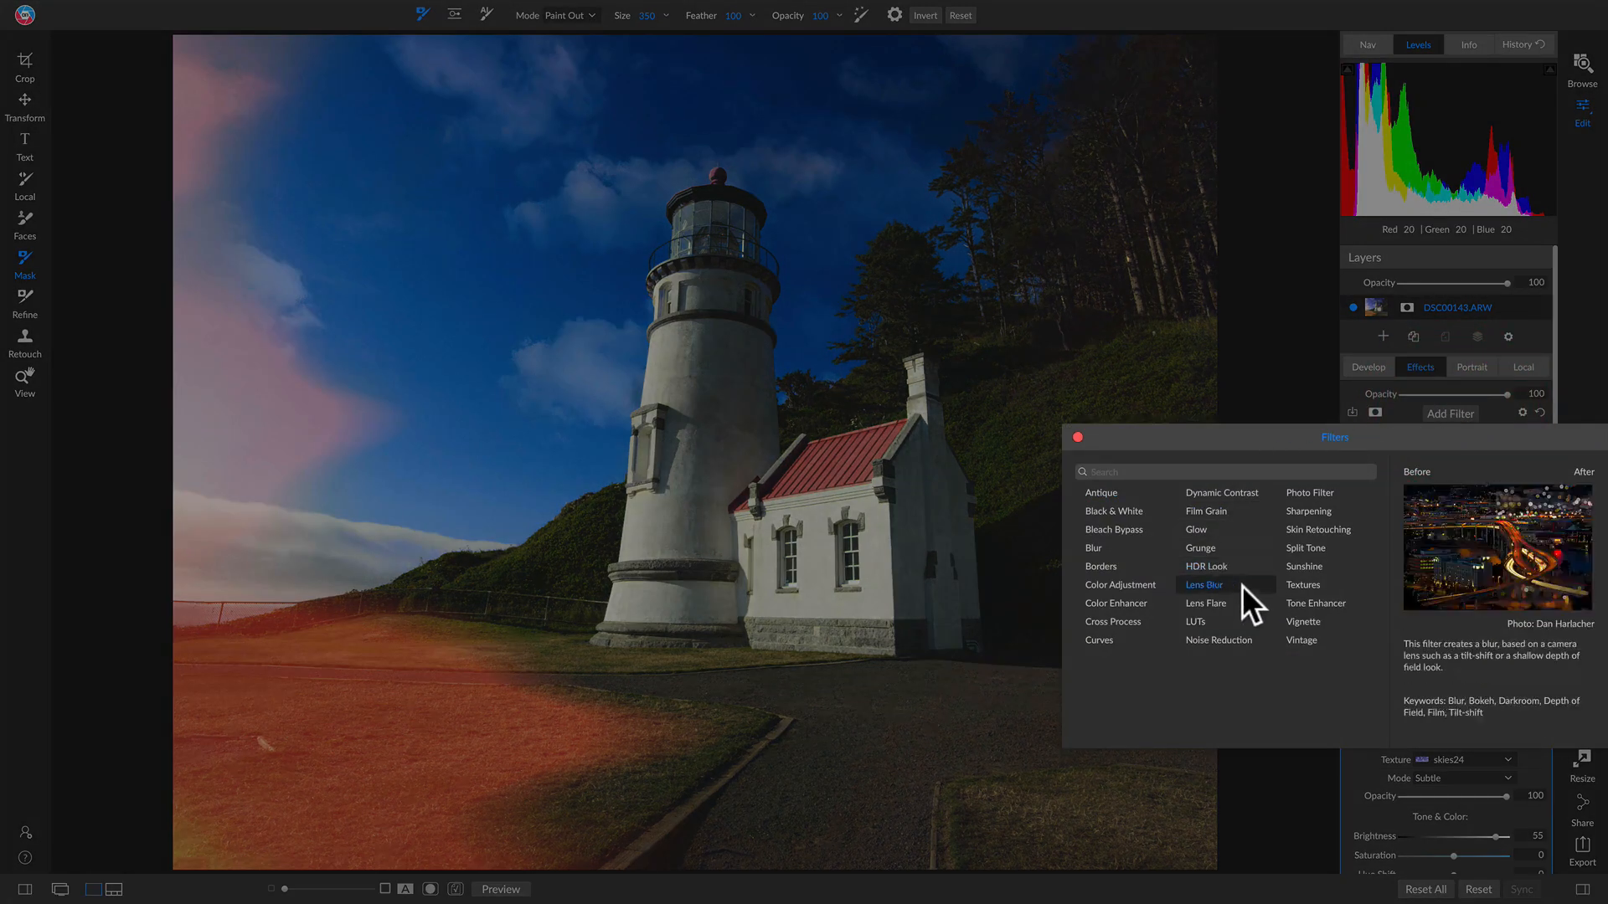
click(1241, 620)
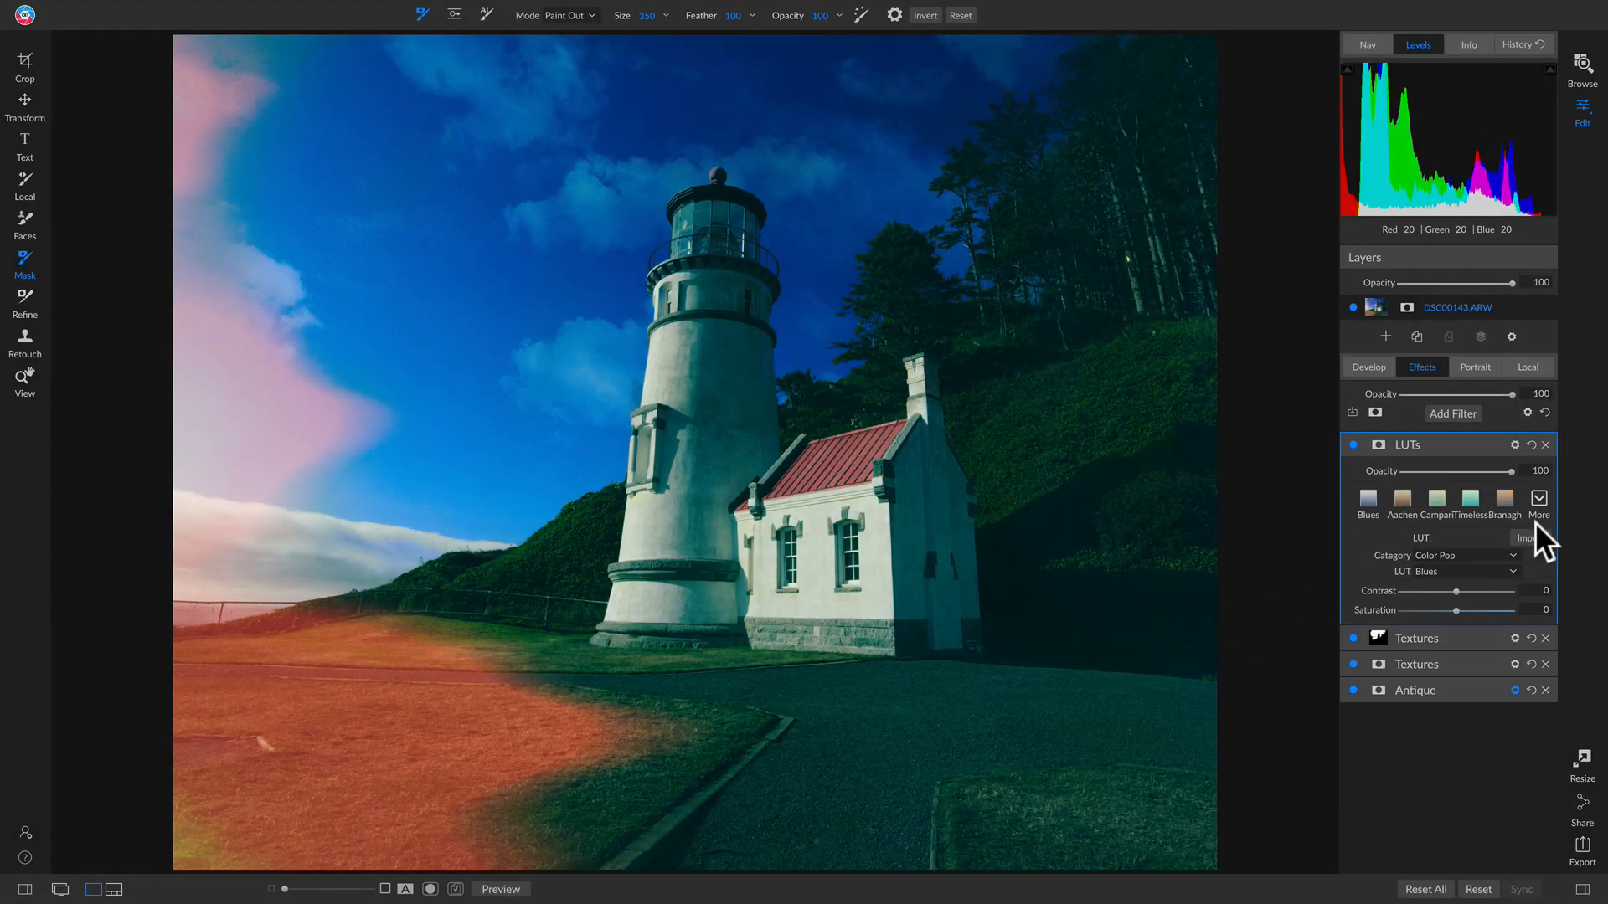
click(1504, 500)
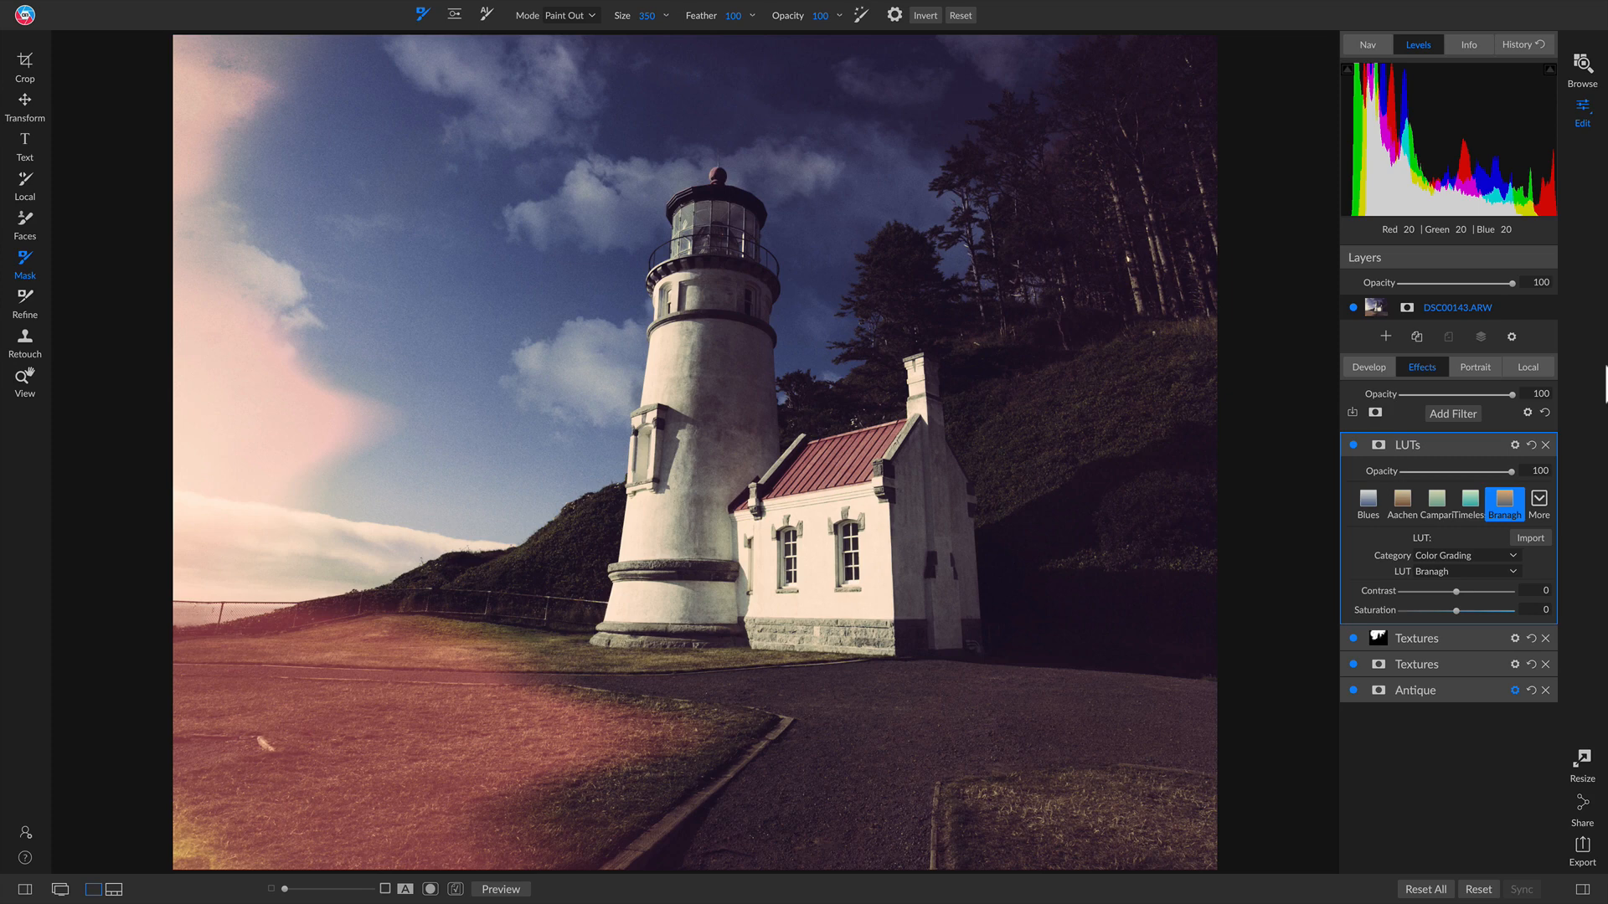
key(backslash)
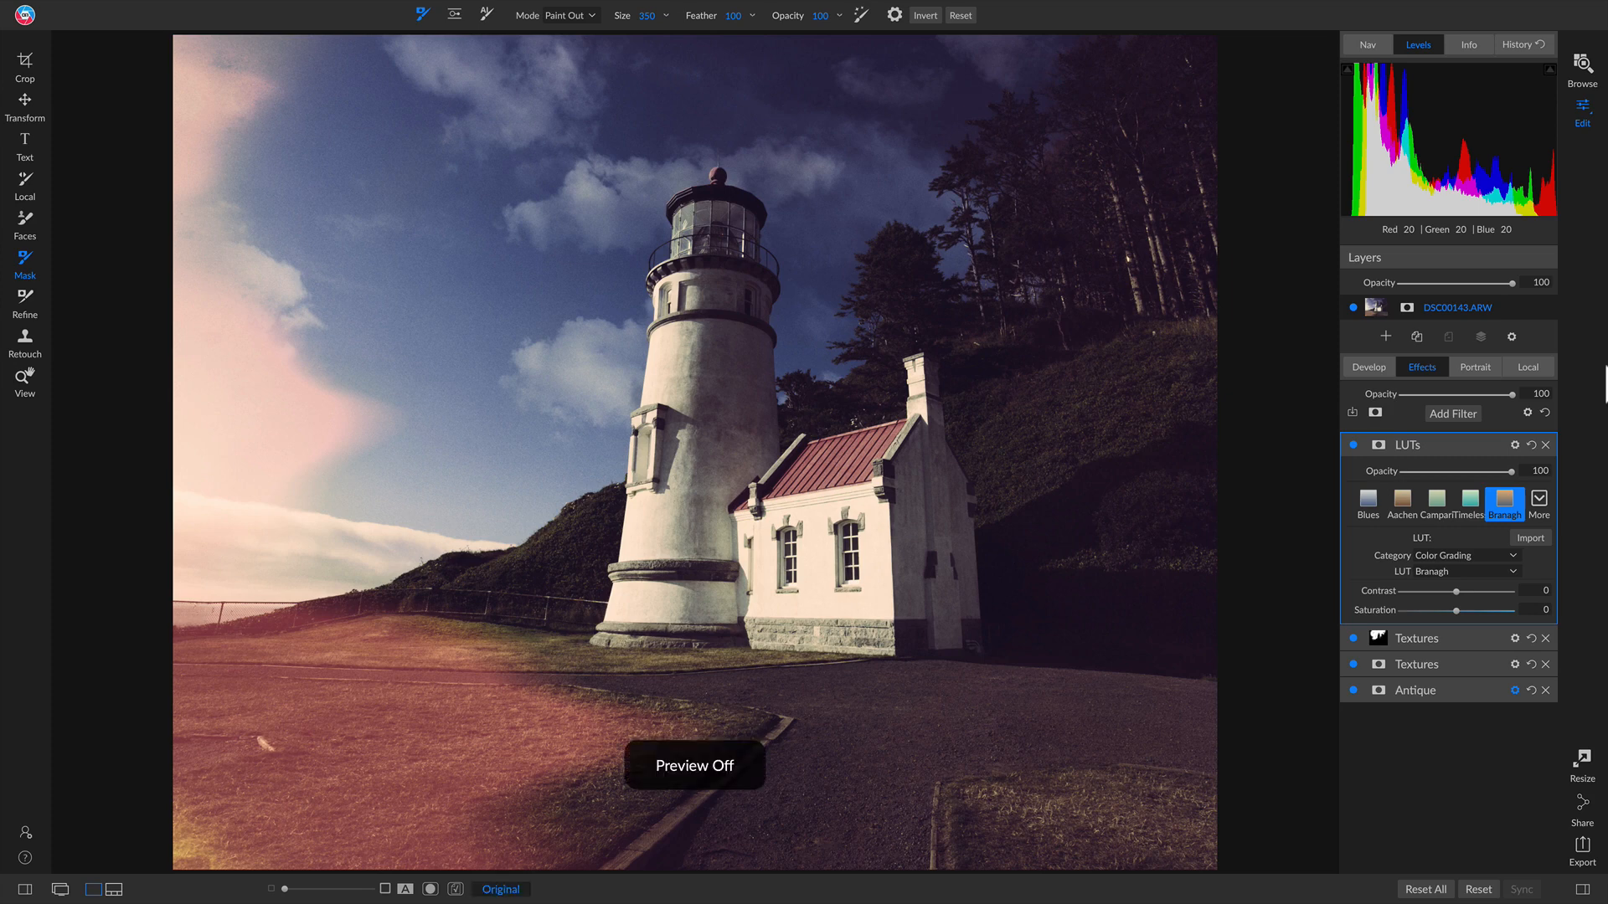
key(backslash)
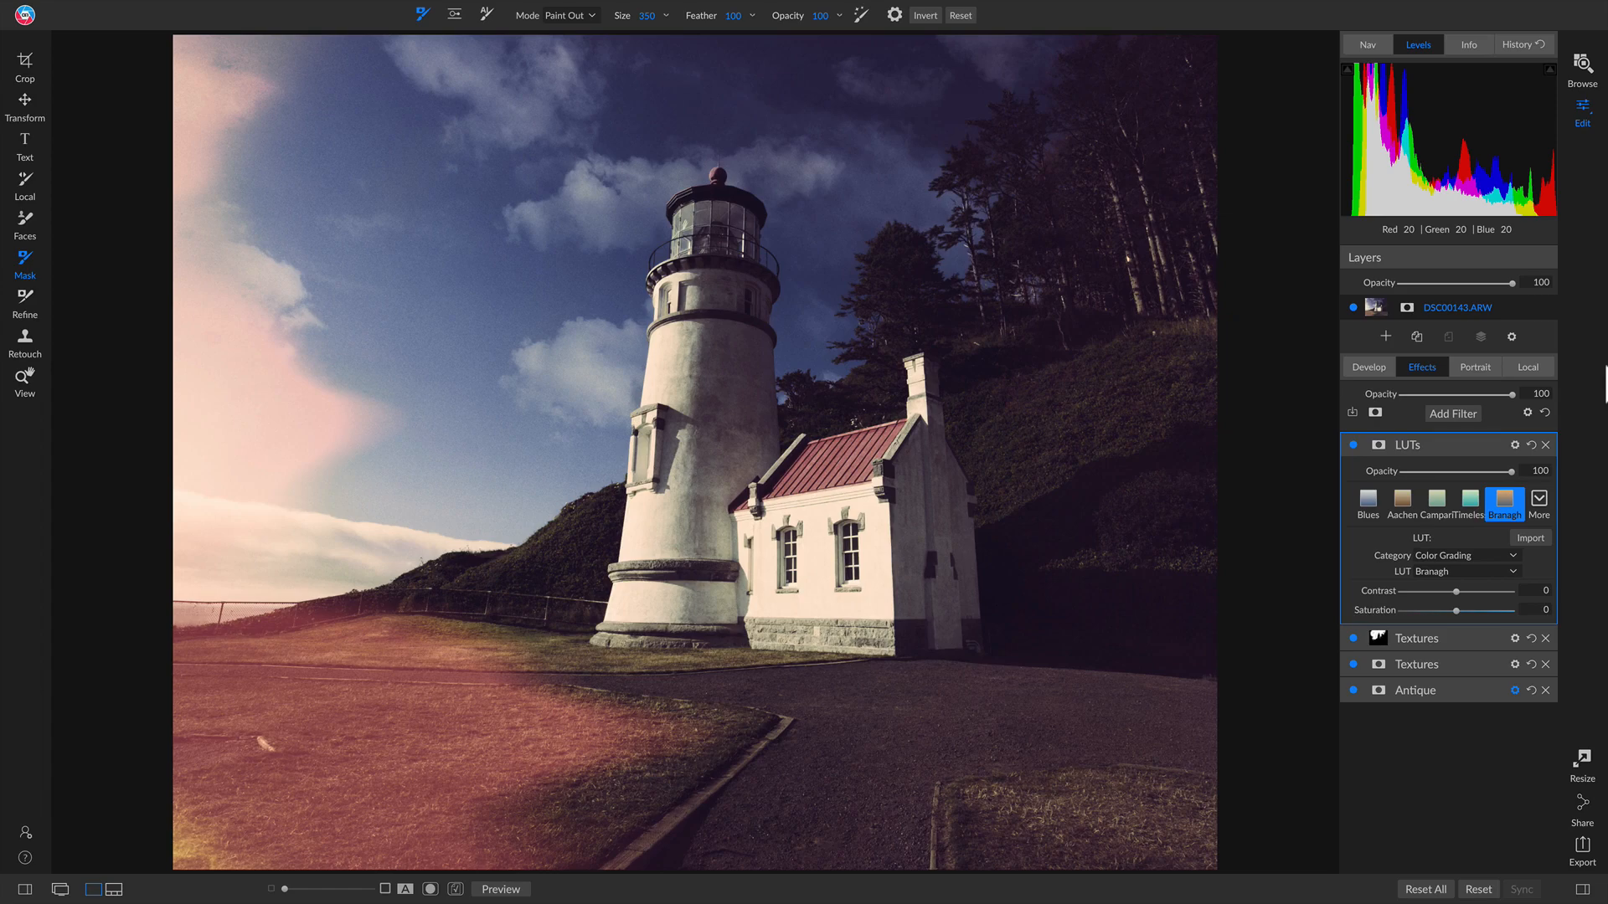
key(backslash)
key(backslash)
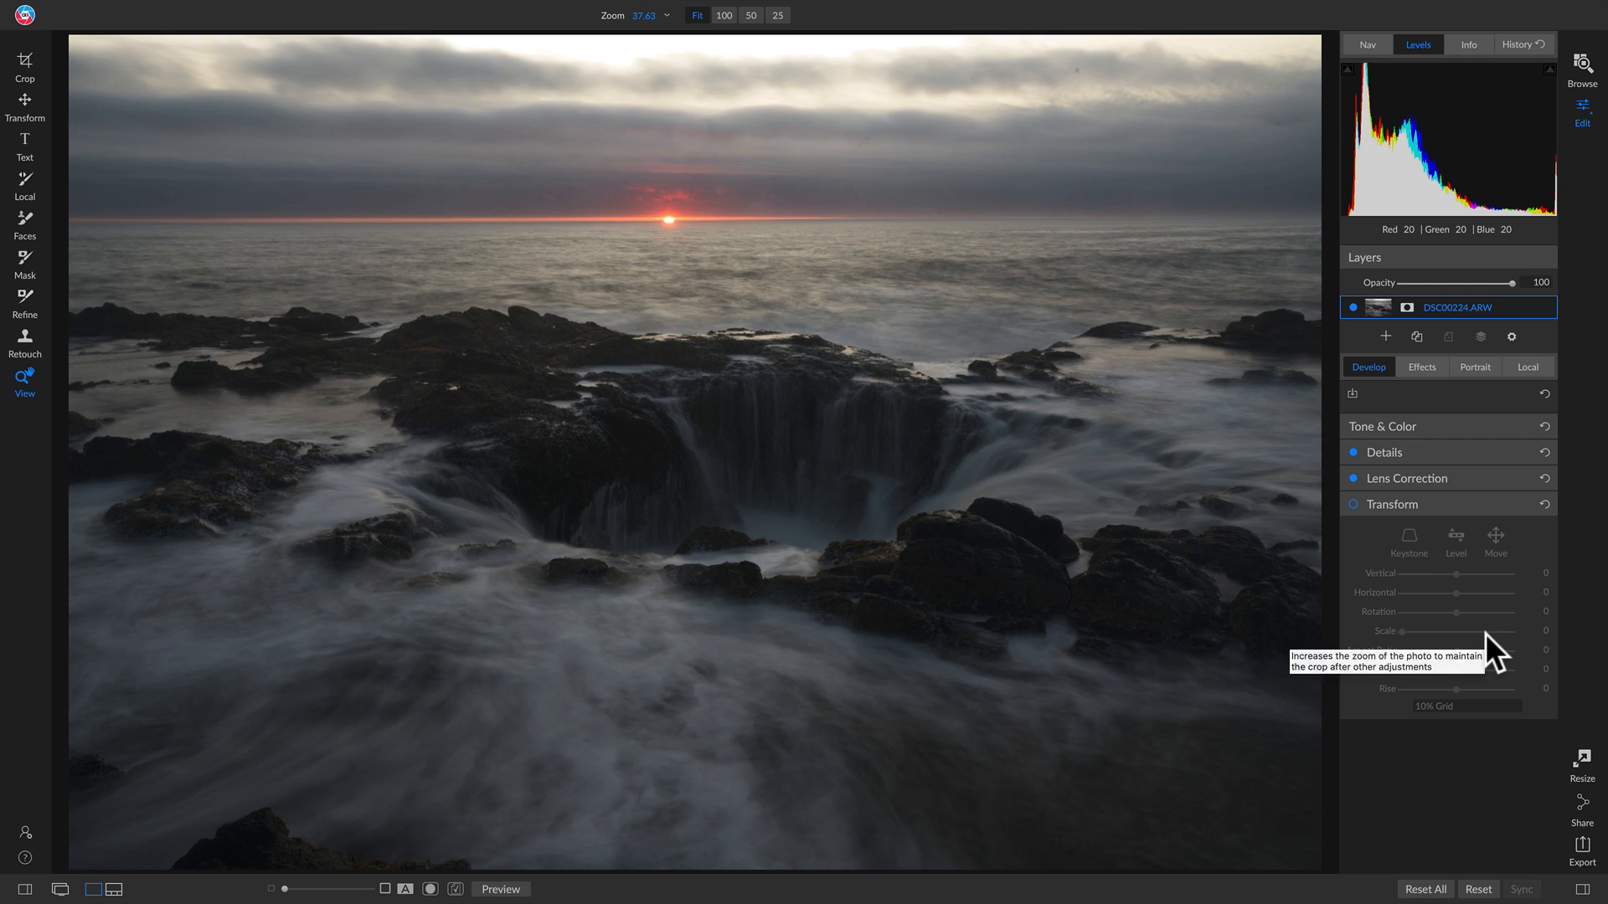
Step: Reset the crop and level the seascape along the sea horizon
click(1511, 428)
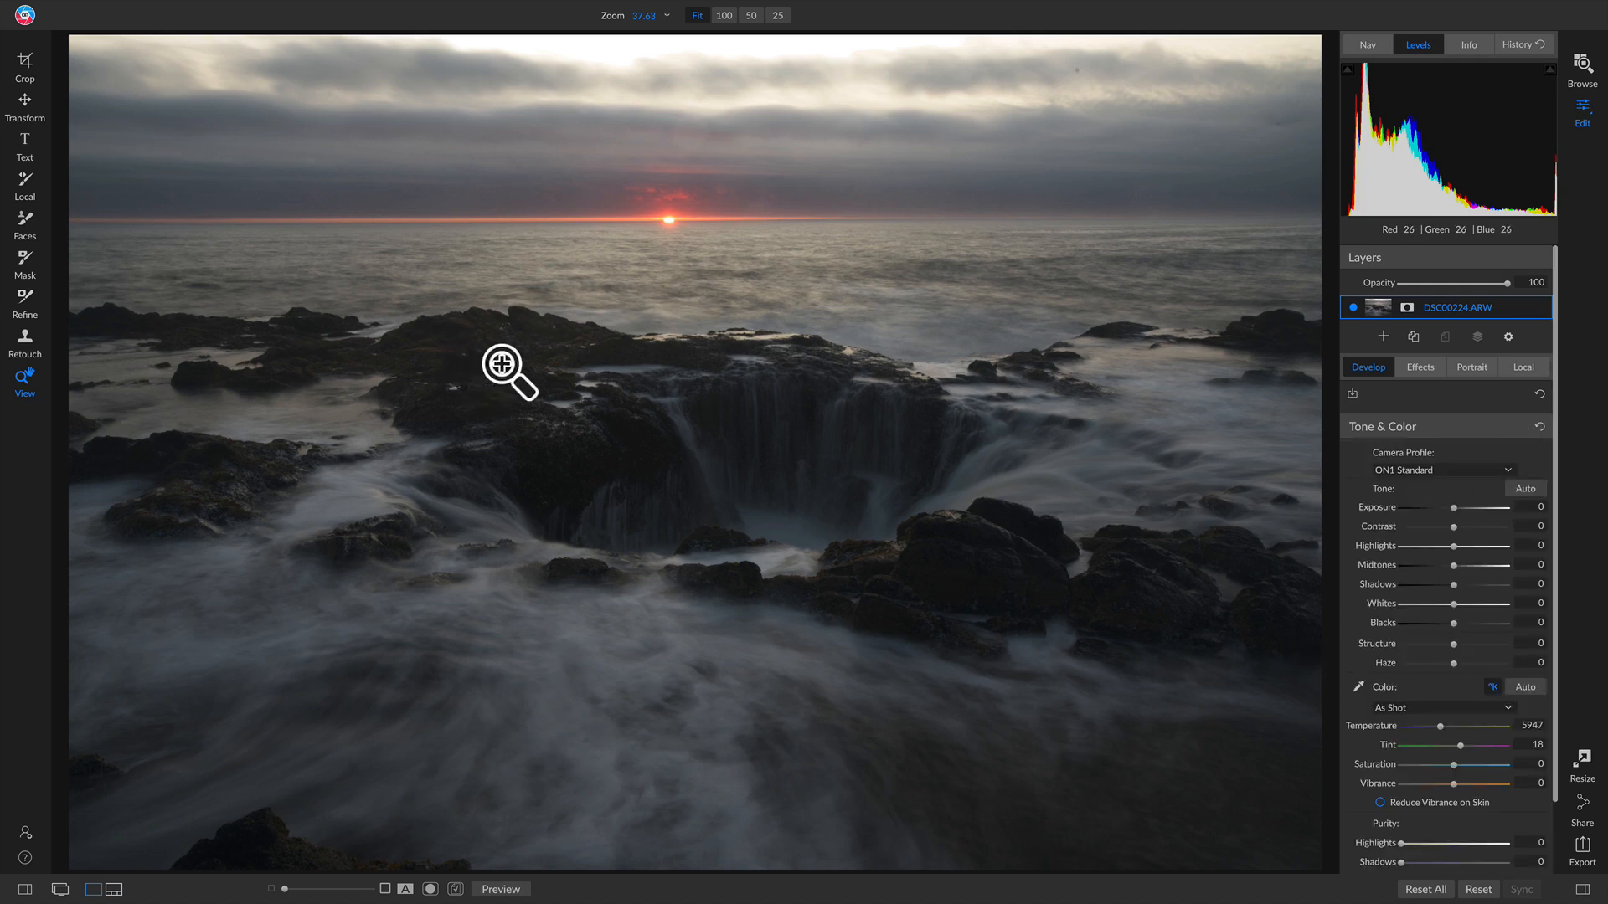
key(c)
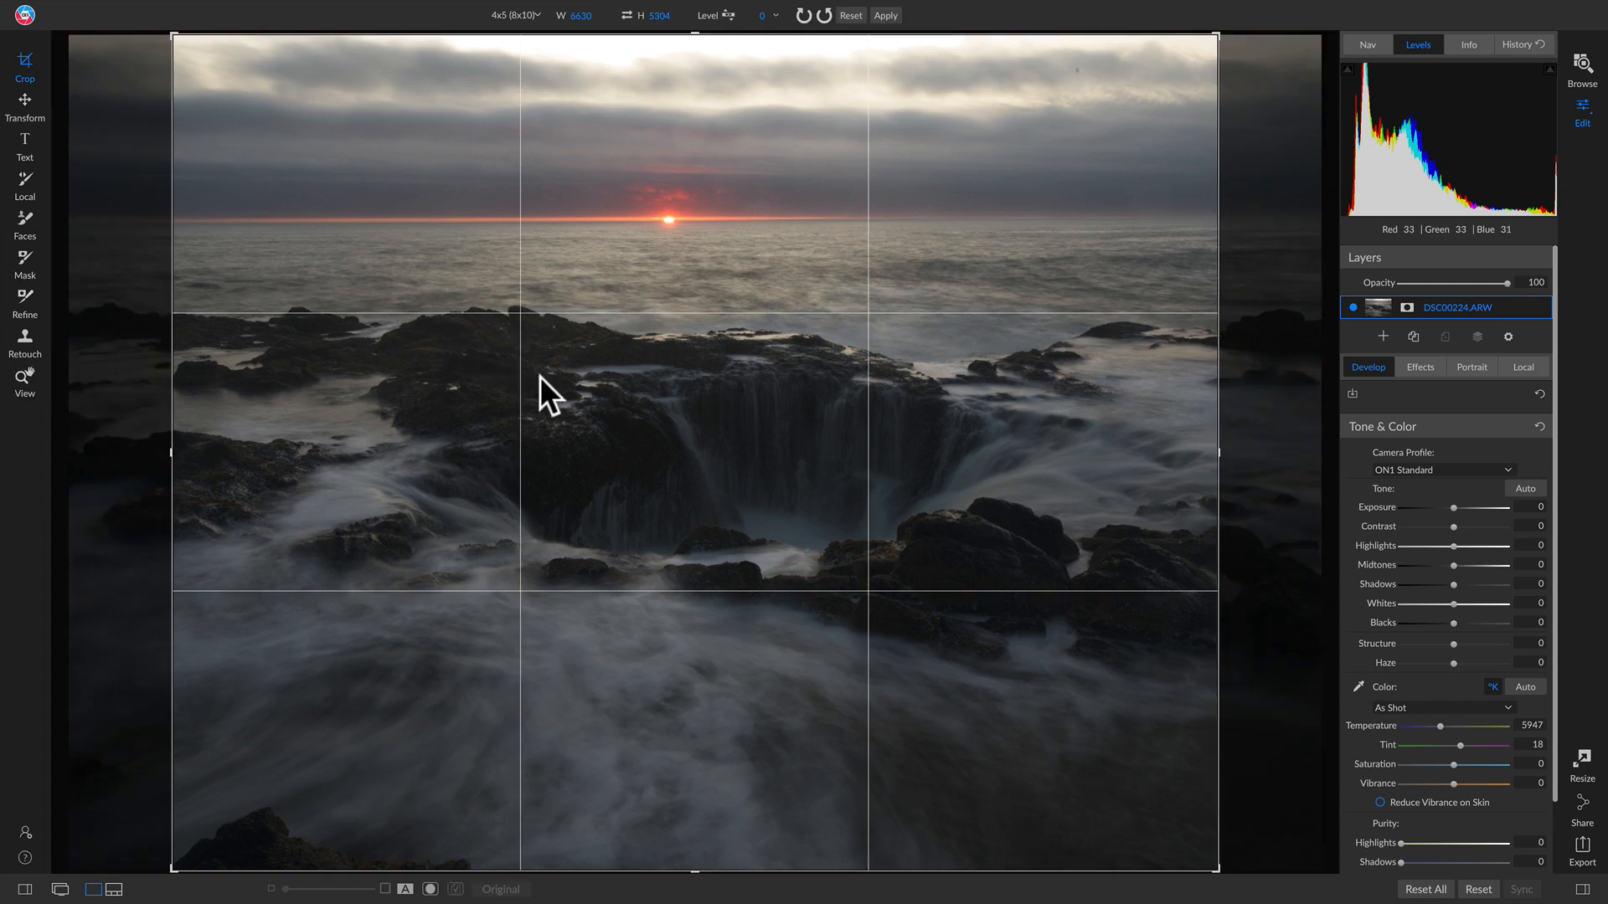
click(850, 14)
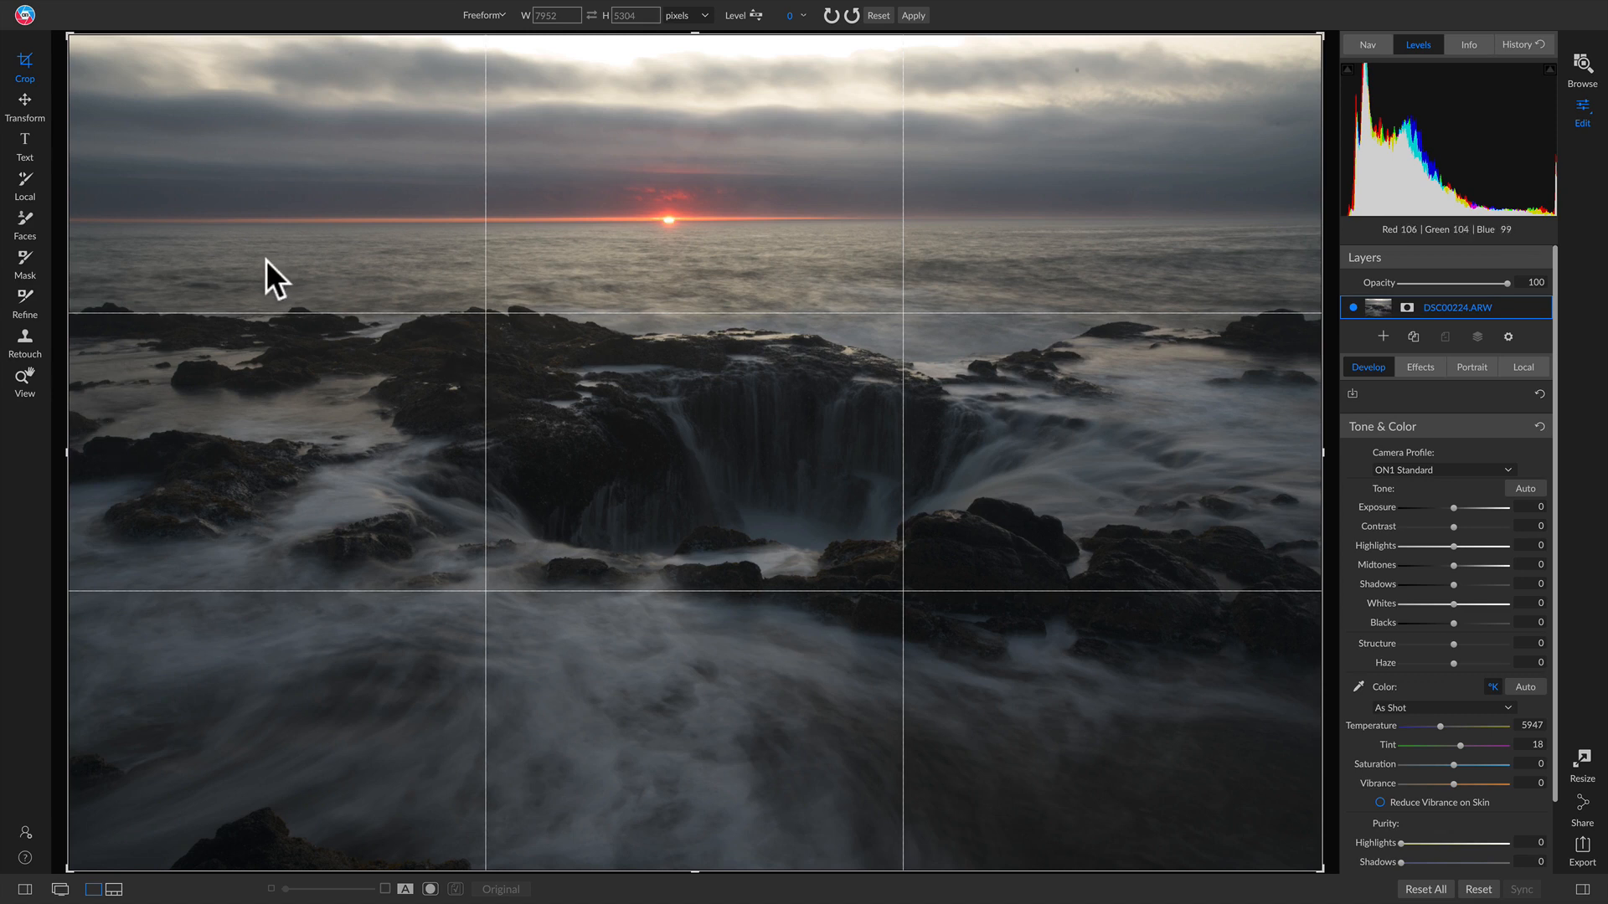
click(755, 14)
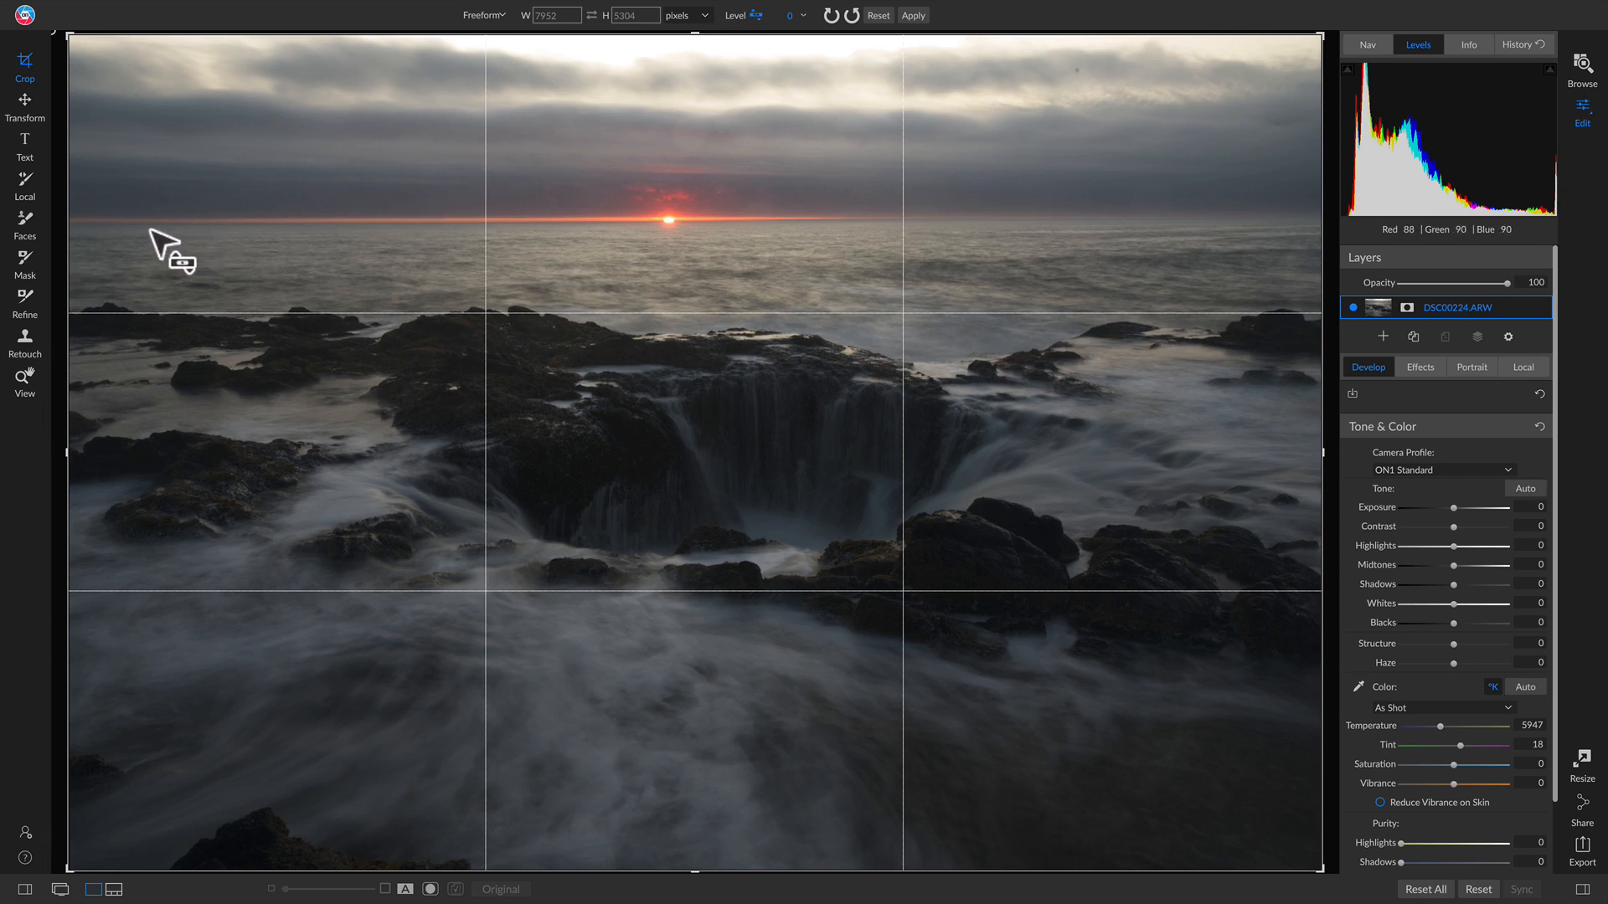
drag(152, 223, 1421, 217)
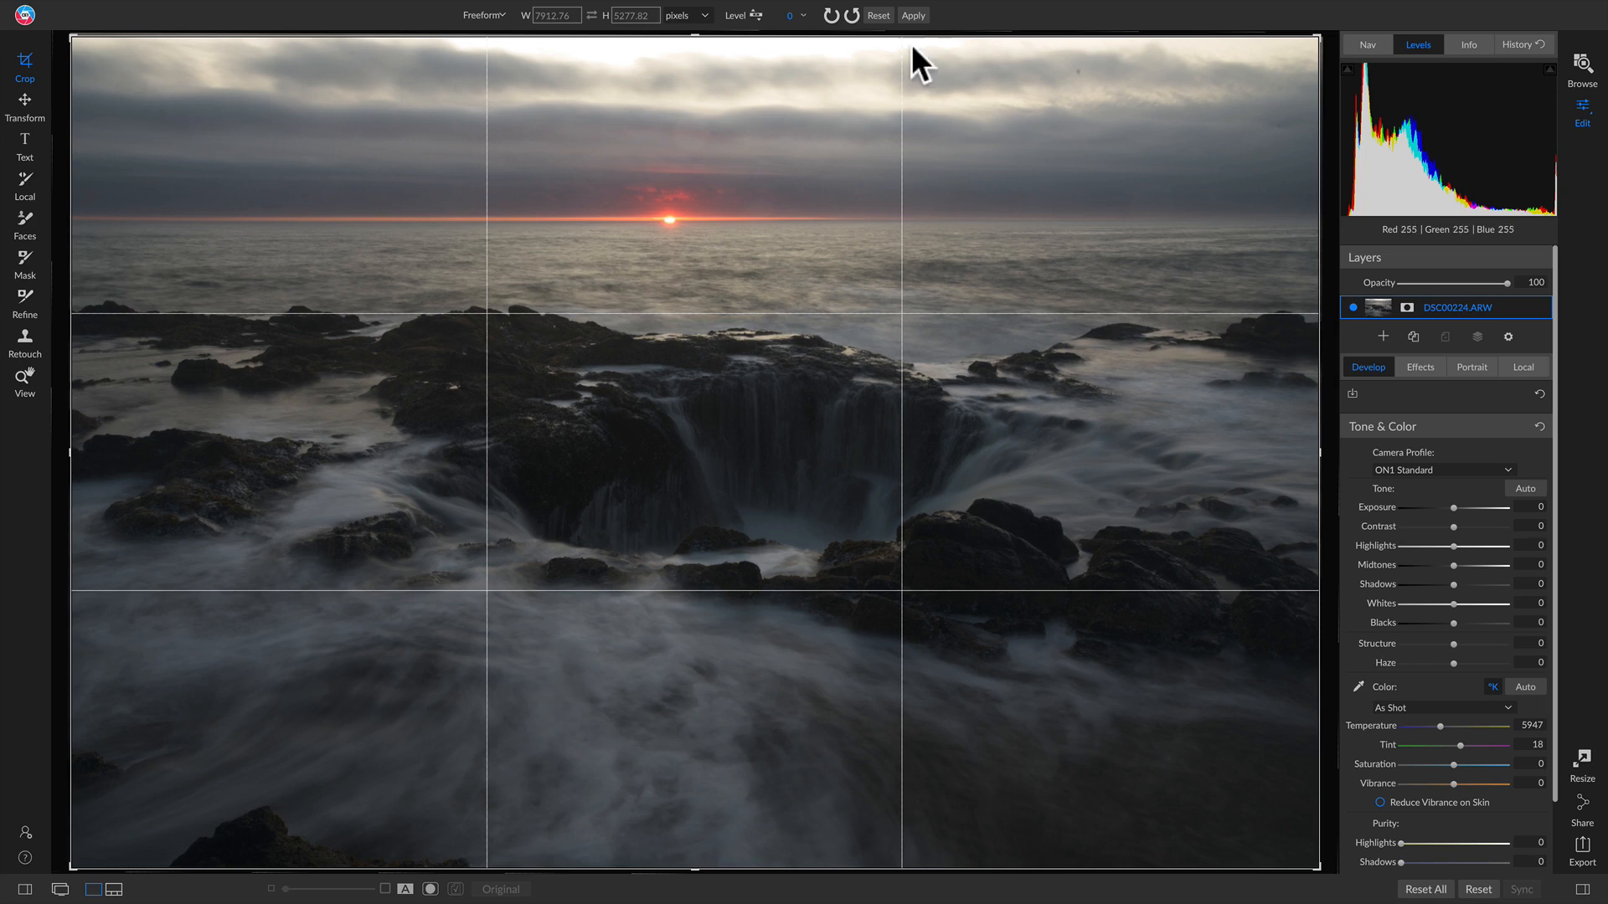
Step: Apply a wider freeform crop framing the sunset near the top with Thor's Well centred
drag(1321, 42, 1127, 173)
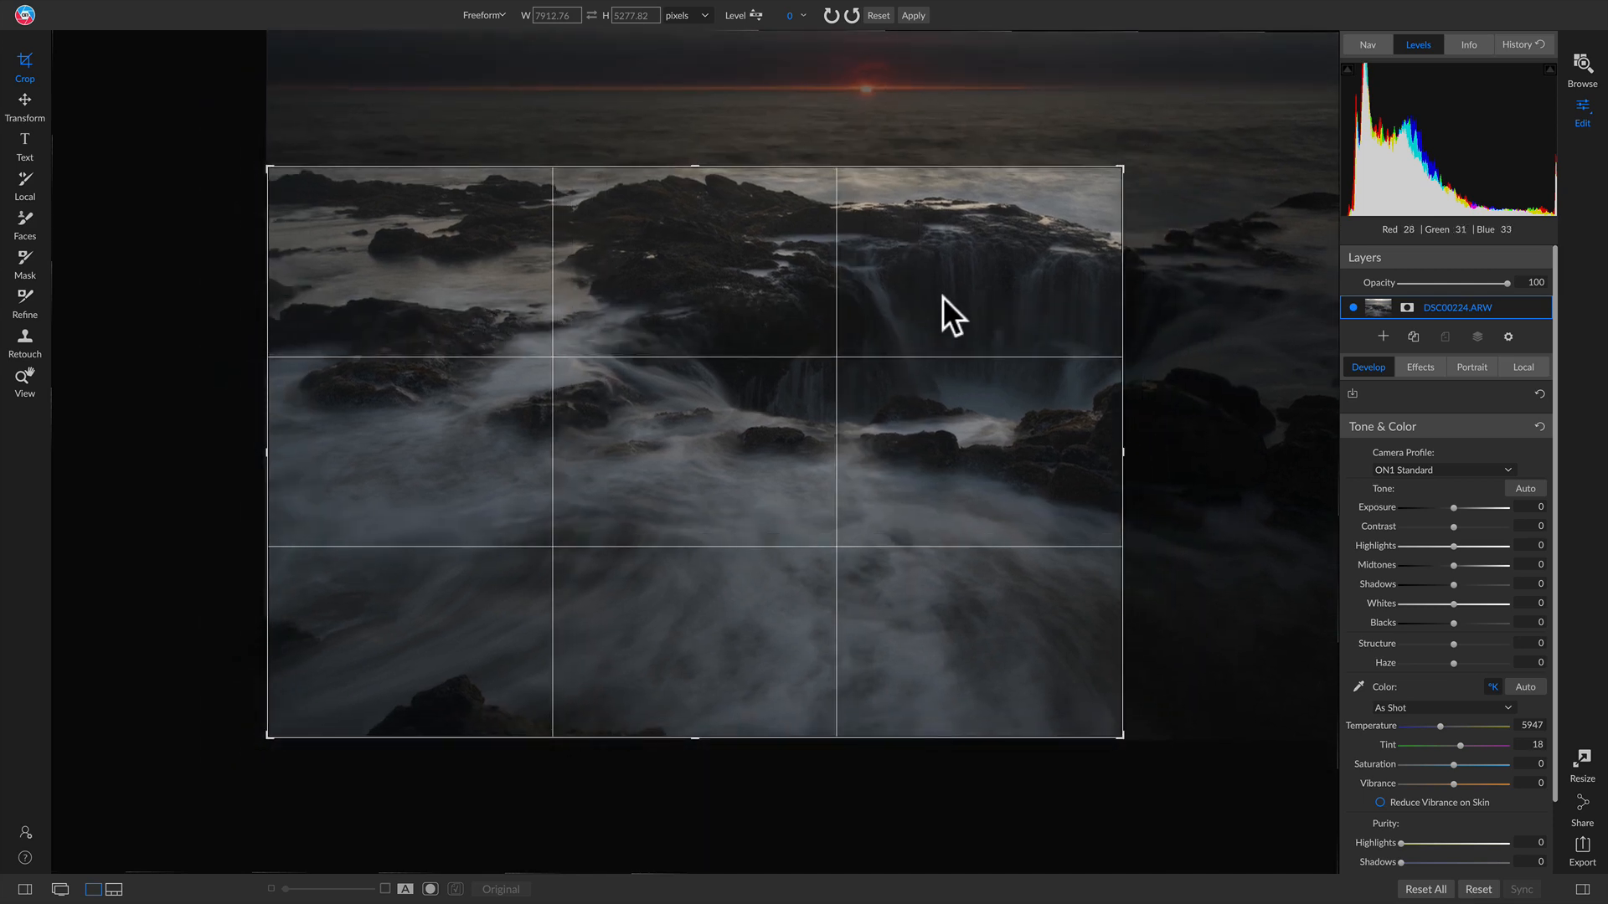
drag(944, 303, 756, 442)
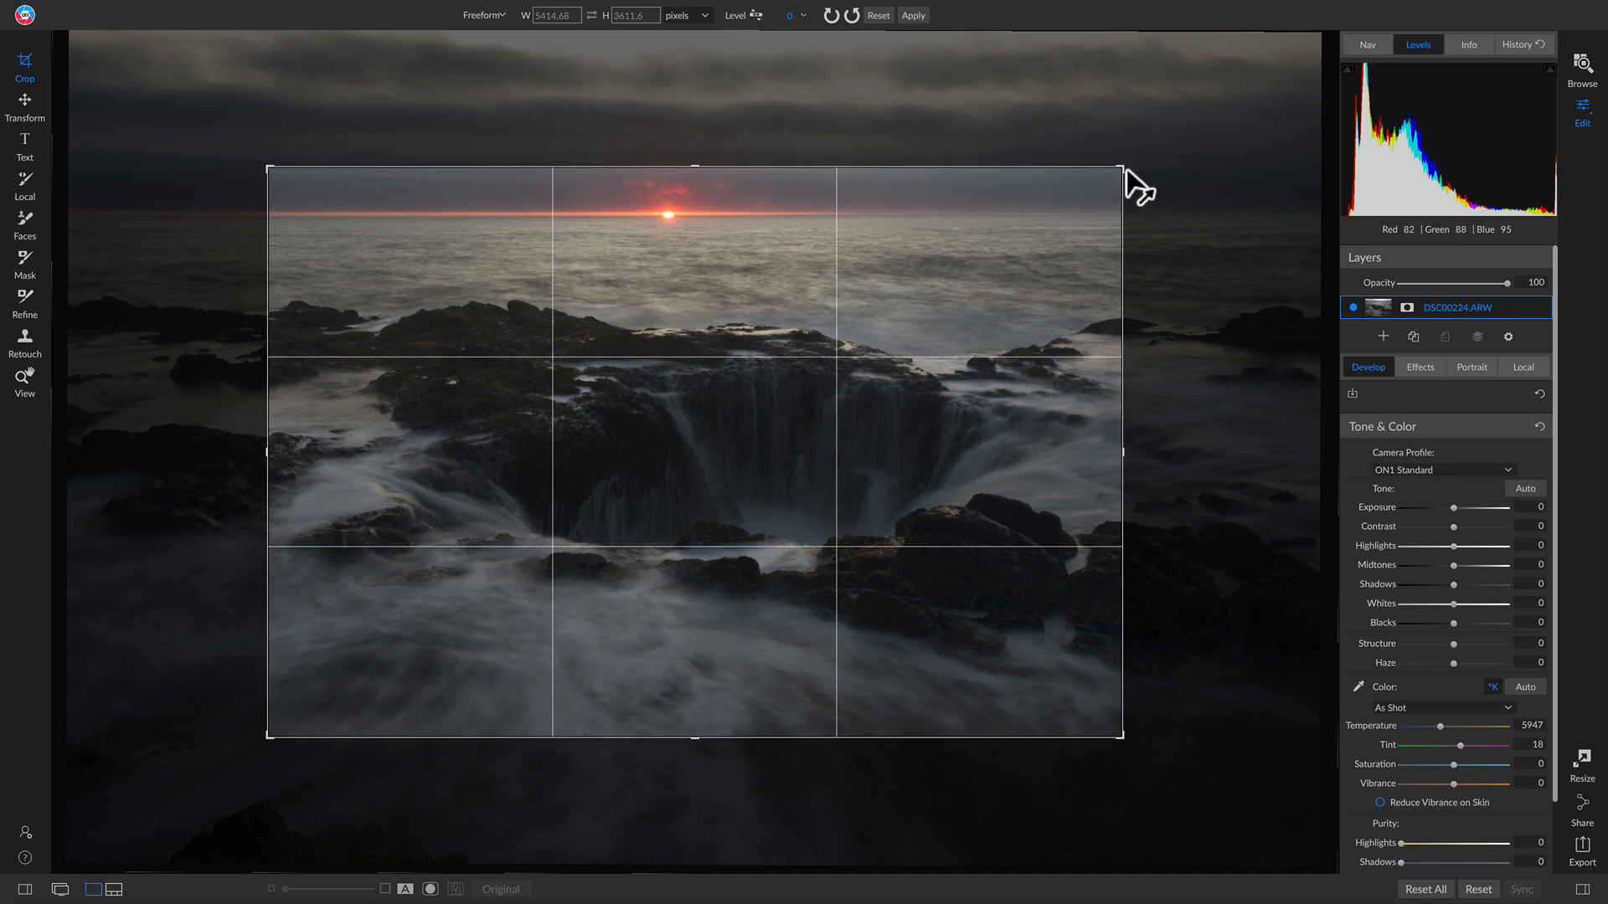
drag(1135, 180, 1156, 172)
drag(837, 425, 846, 418)
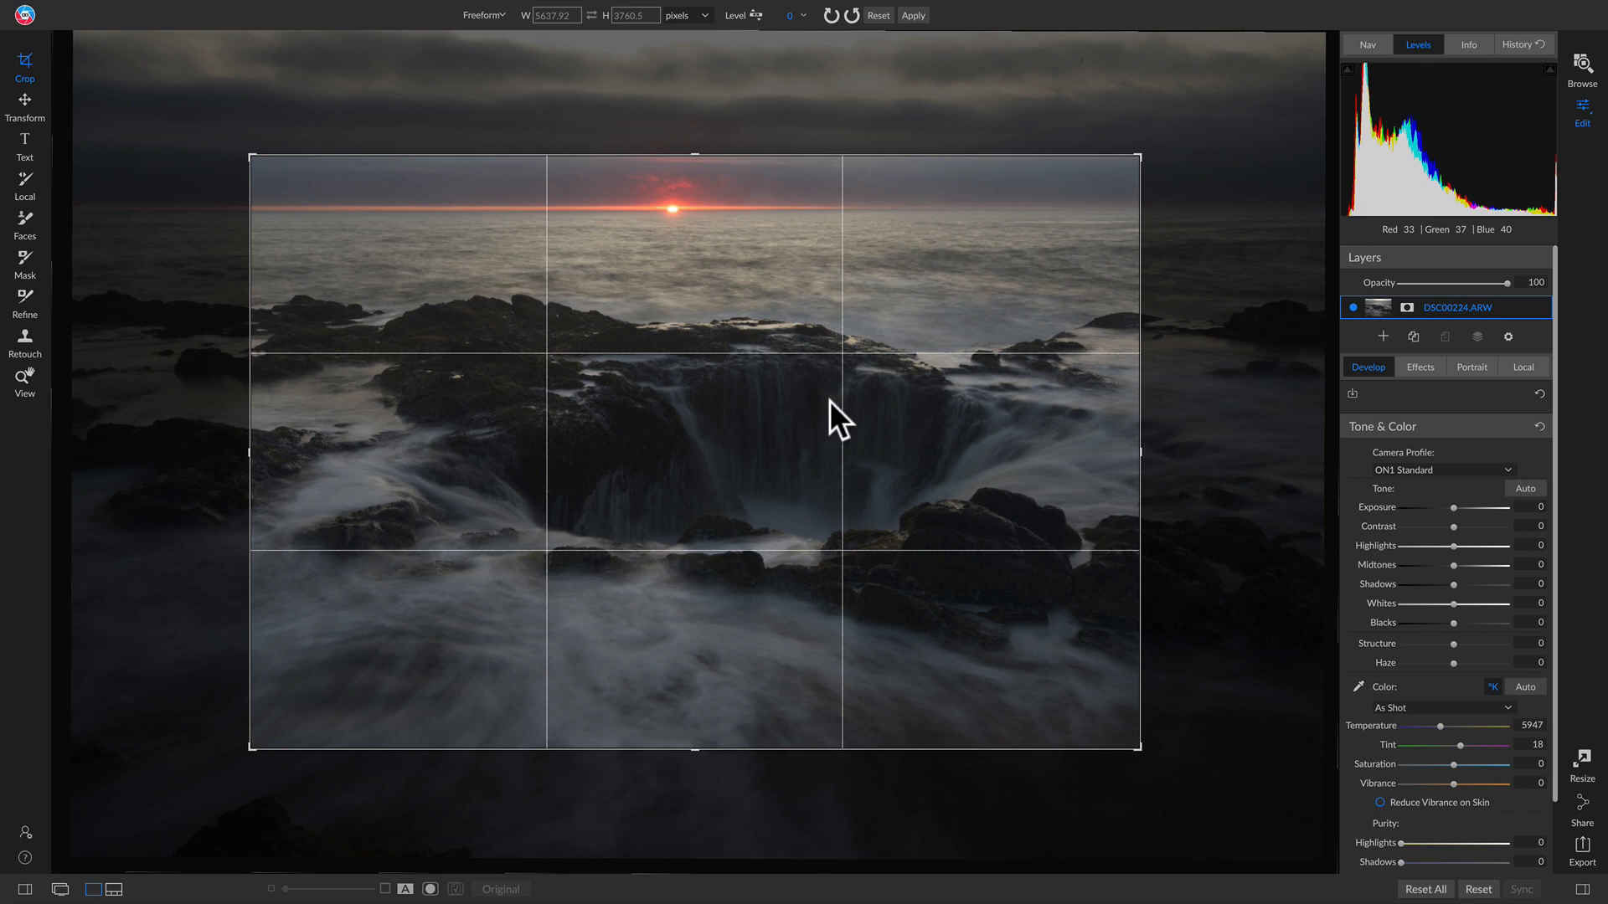
key(Return)
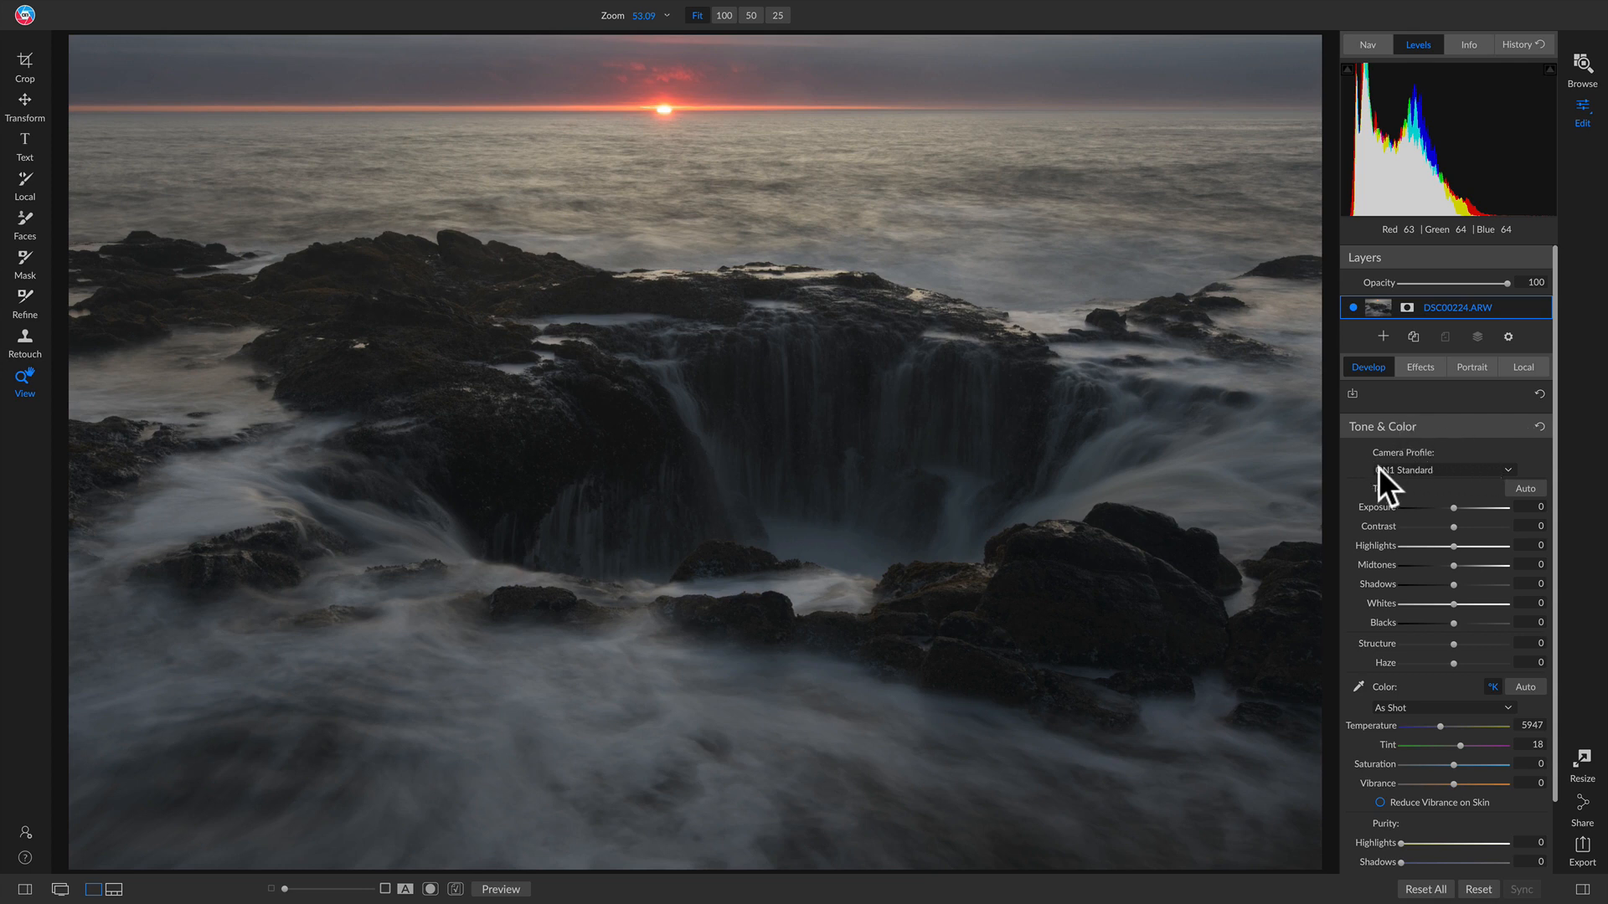
Step: Set the camera profile to ON1 Landscape and compare it with the original
click(1410, 467)
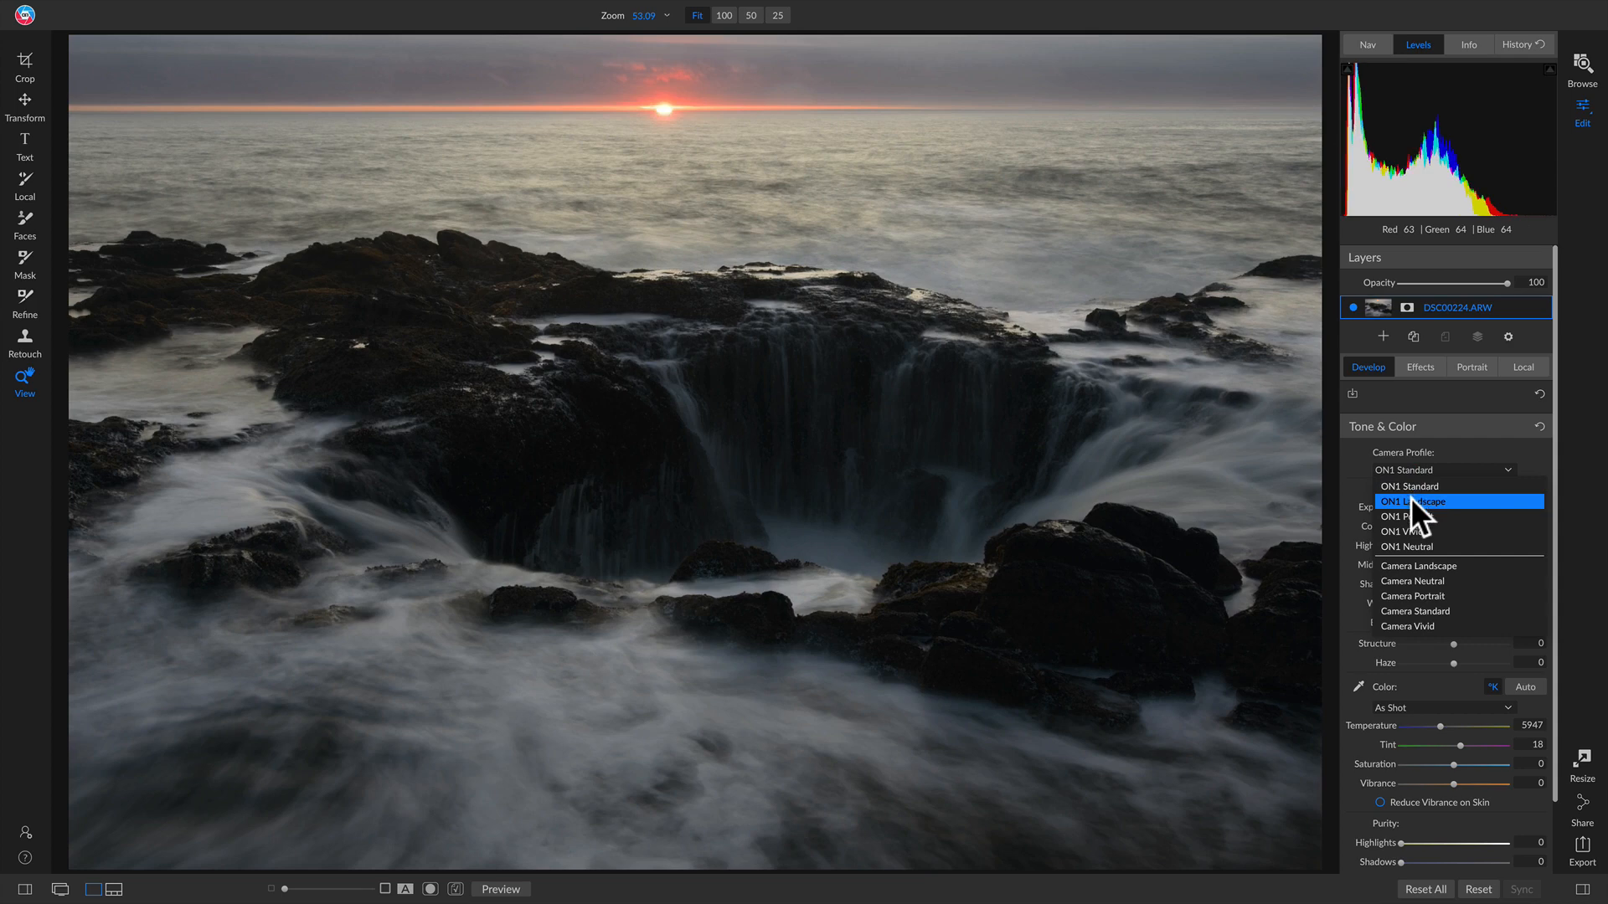
click(1411, 501)
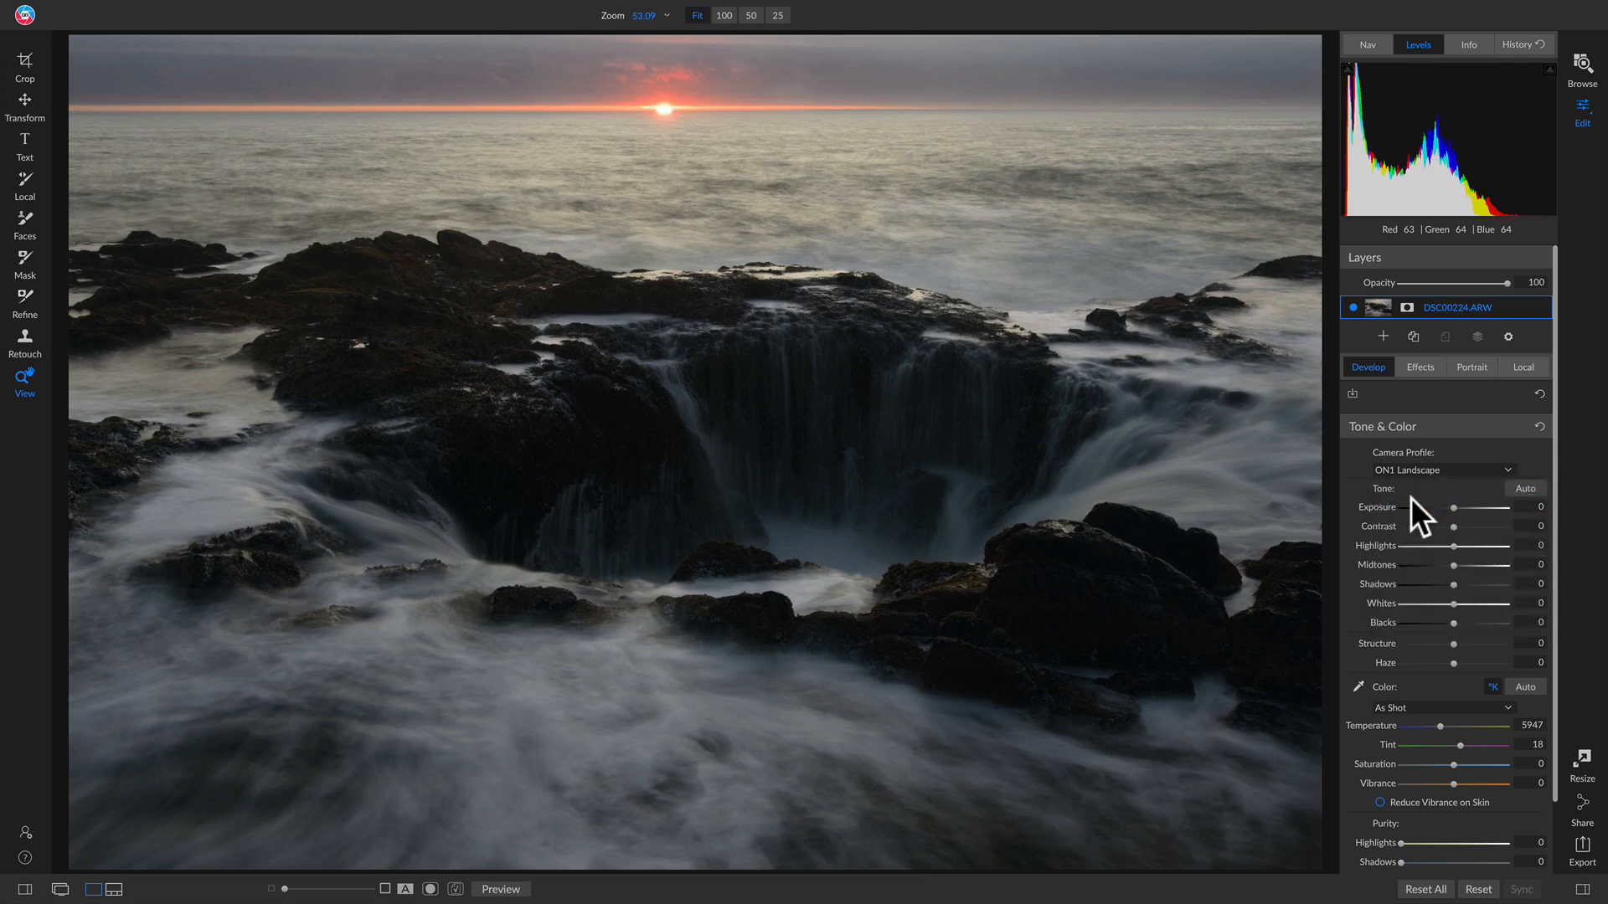
key(backslash)
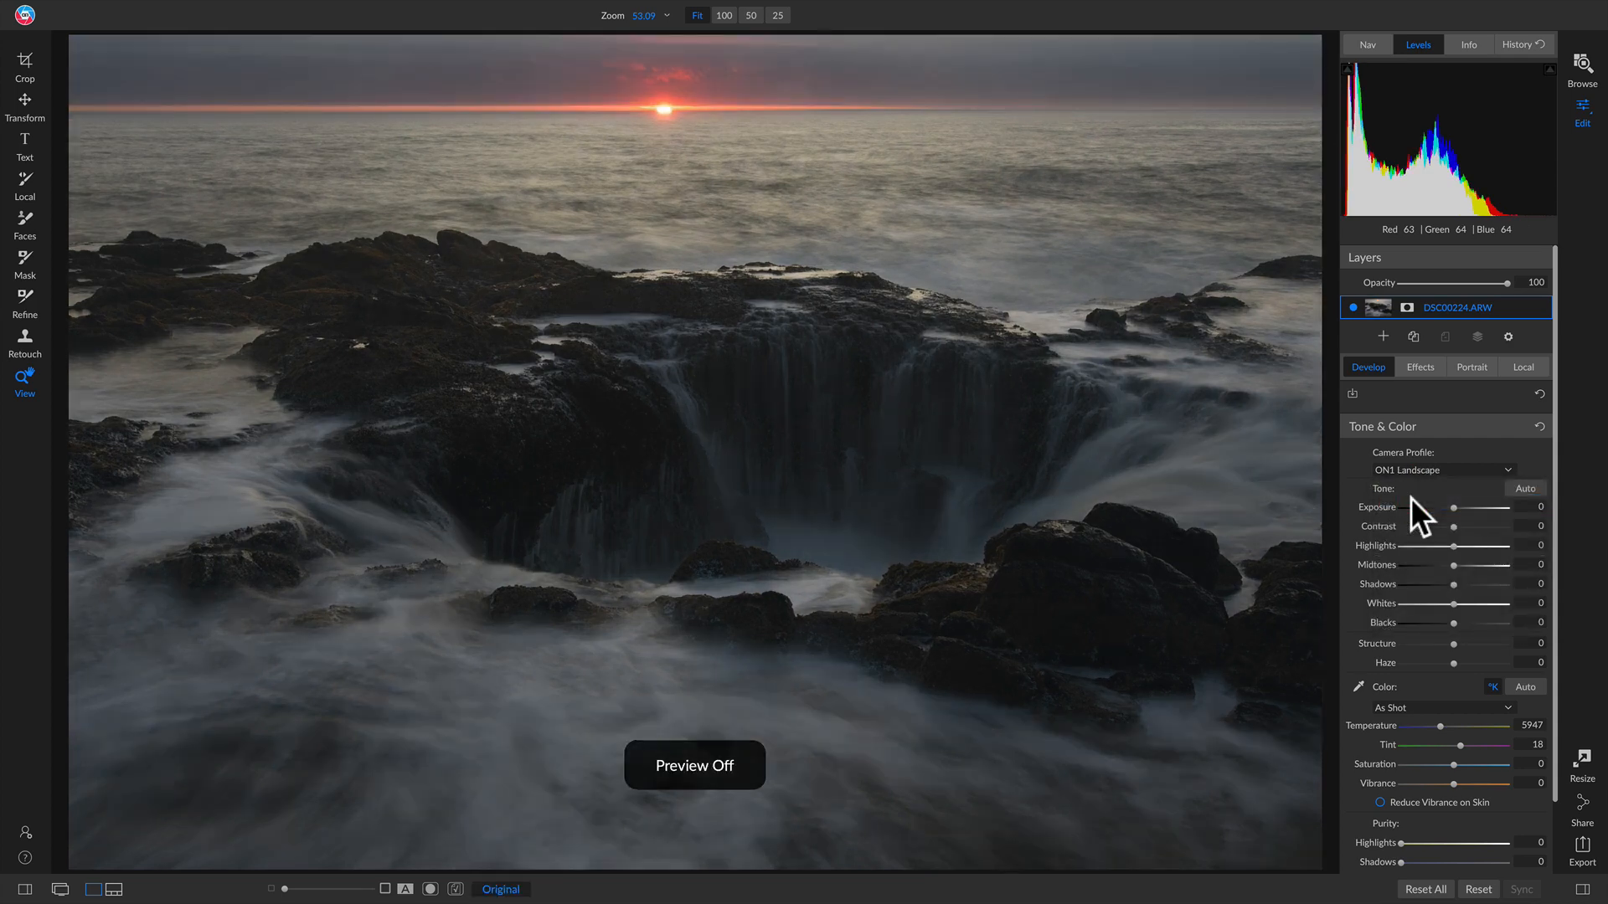
key(backslash)
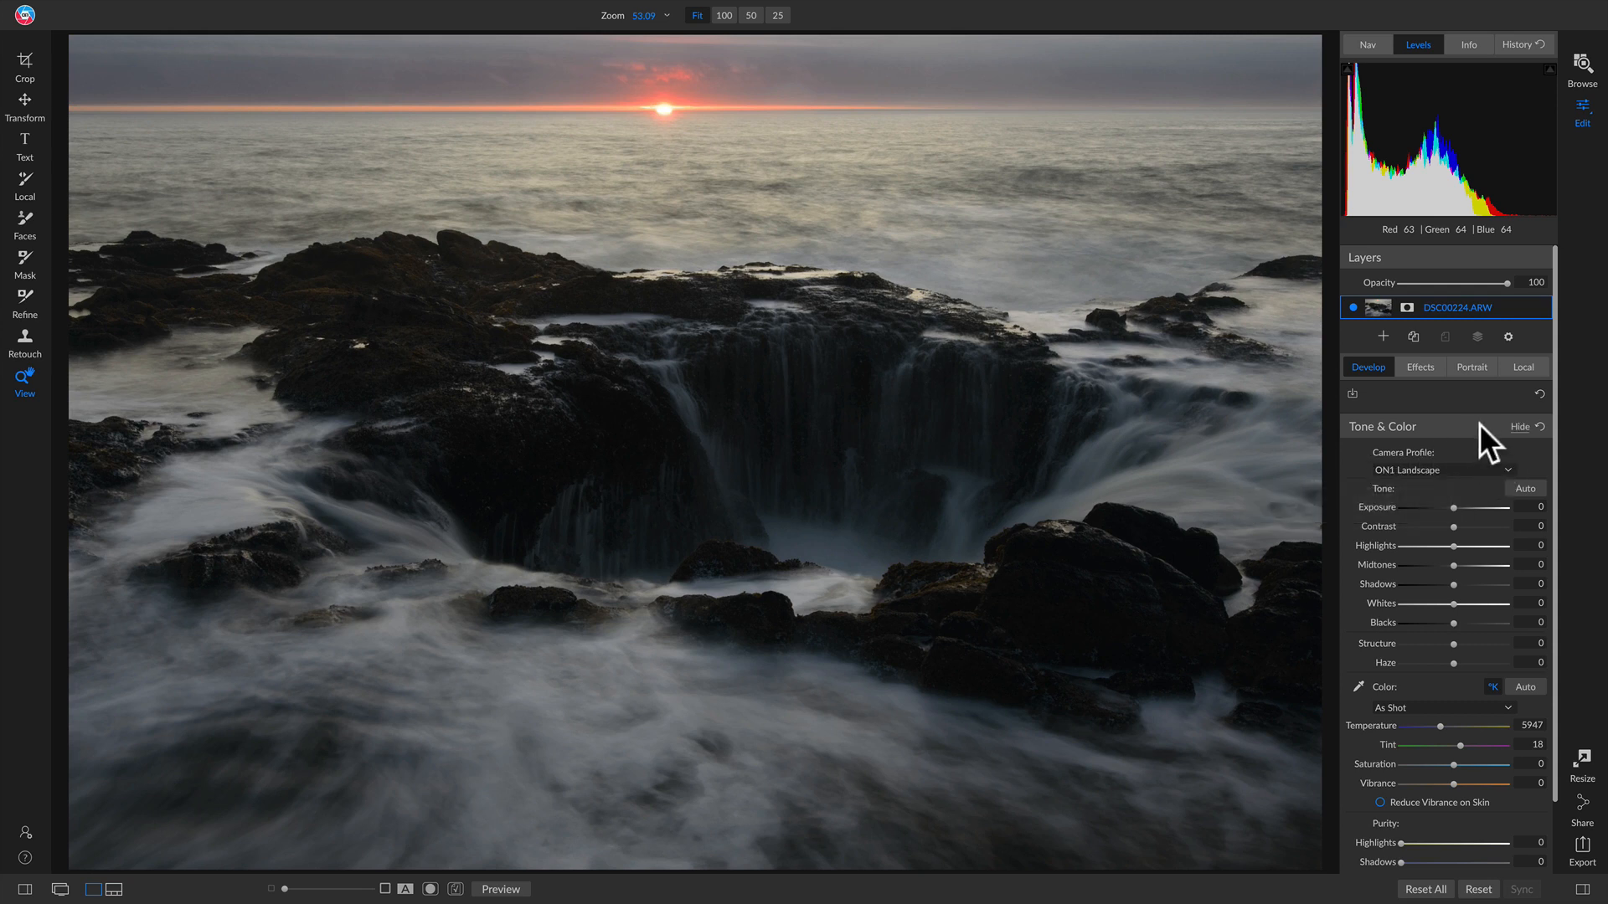
click(1420, 369)
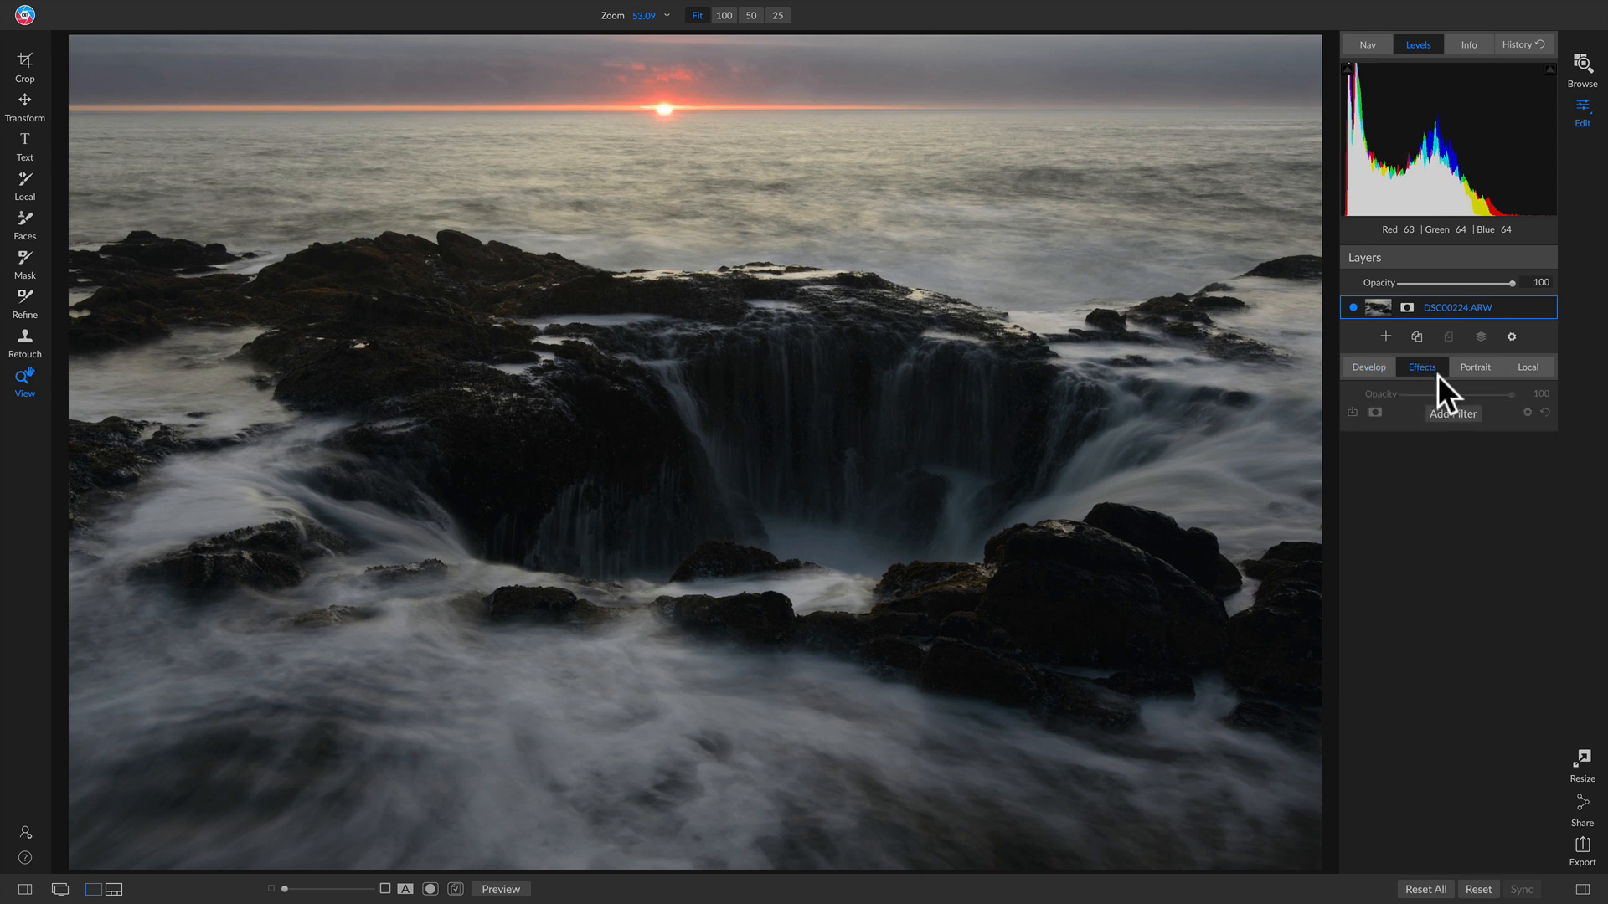
Step: Add a Curves filter and pull the curve's midpoint down to darken the photo
click(1449, 406)
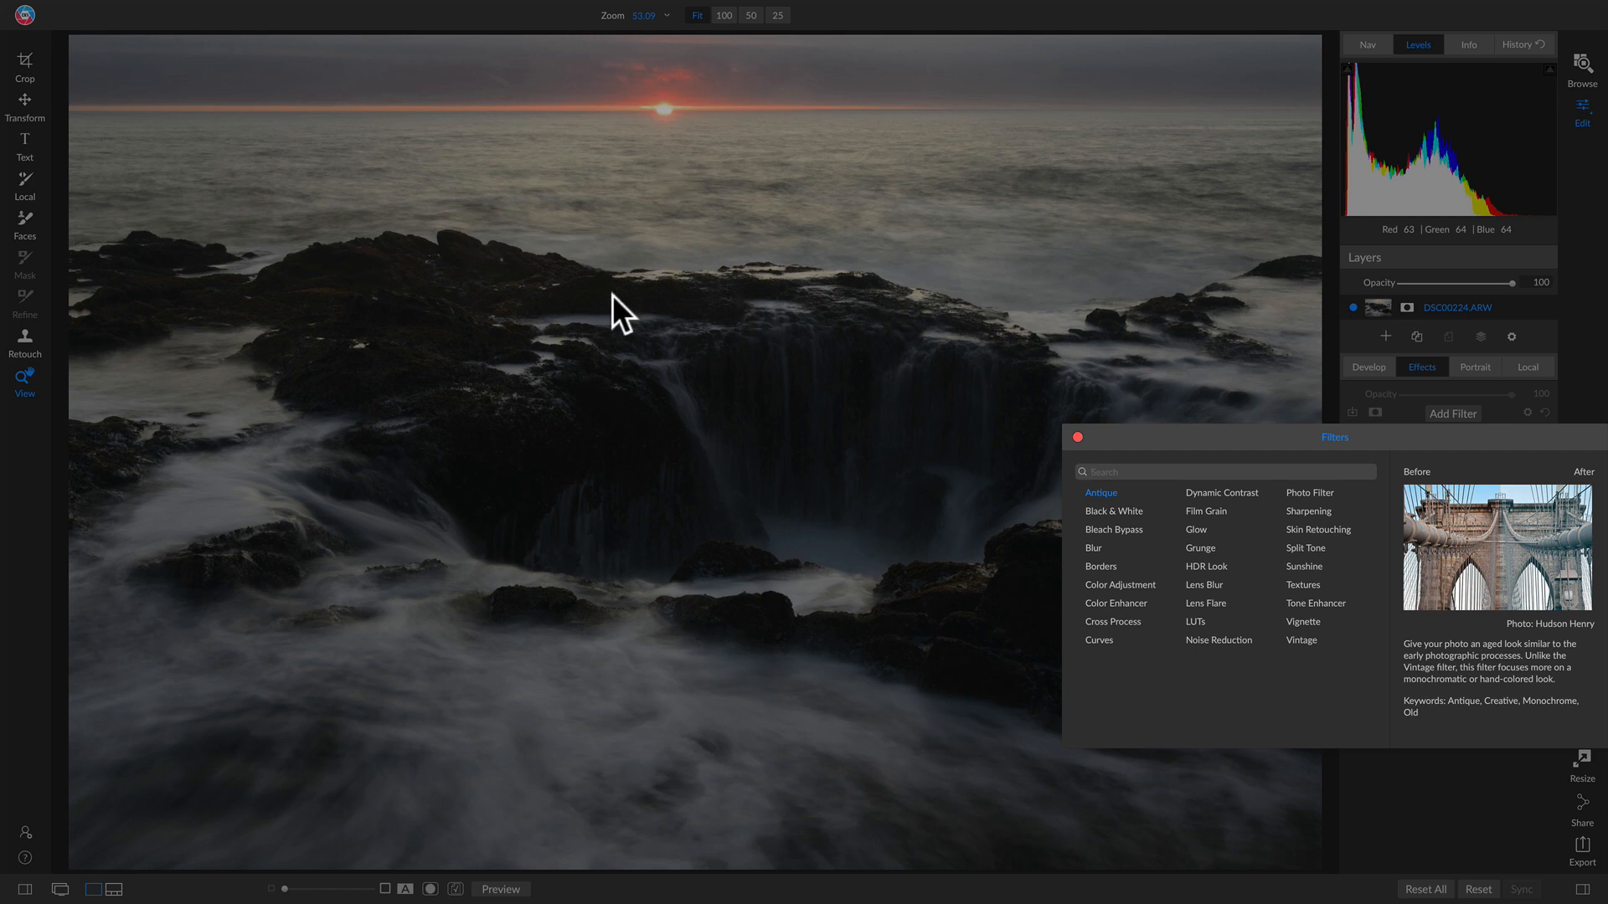
key(Down)
key(Down)
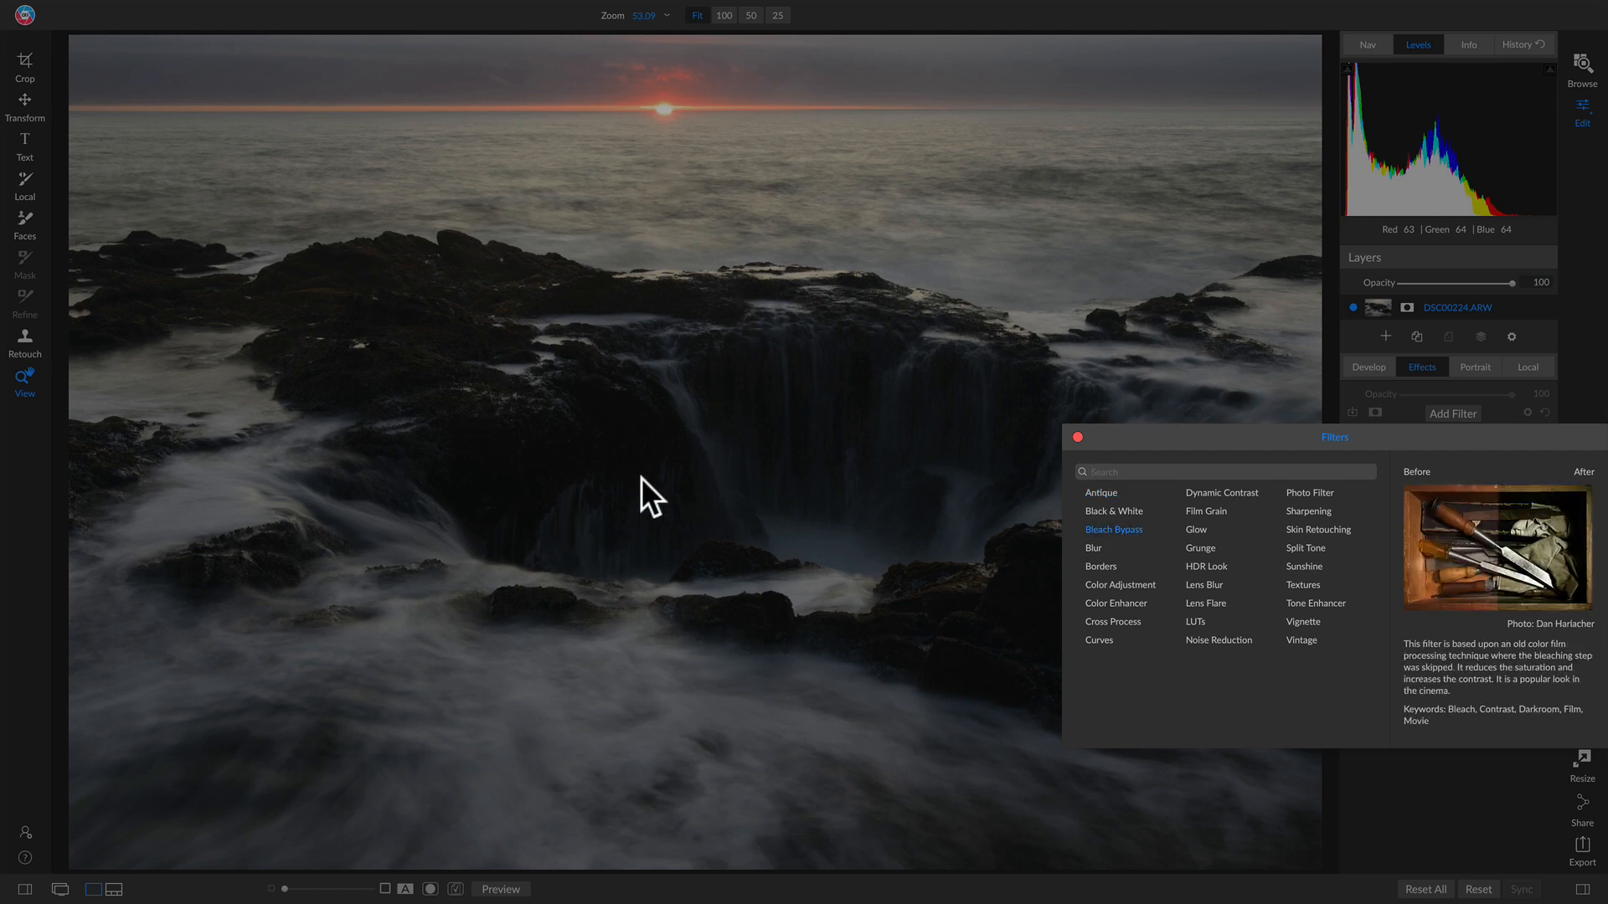
click(1107, 639)
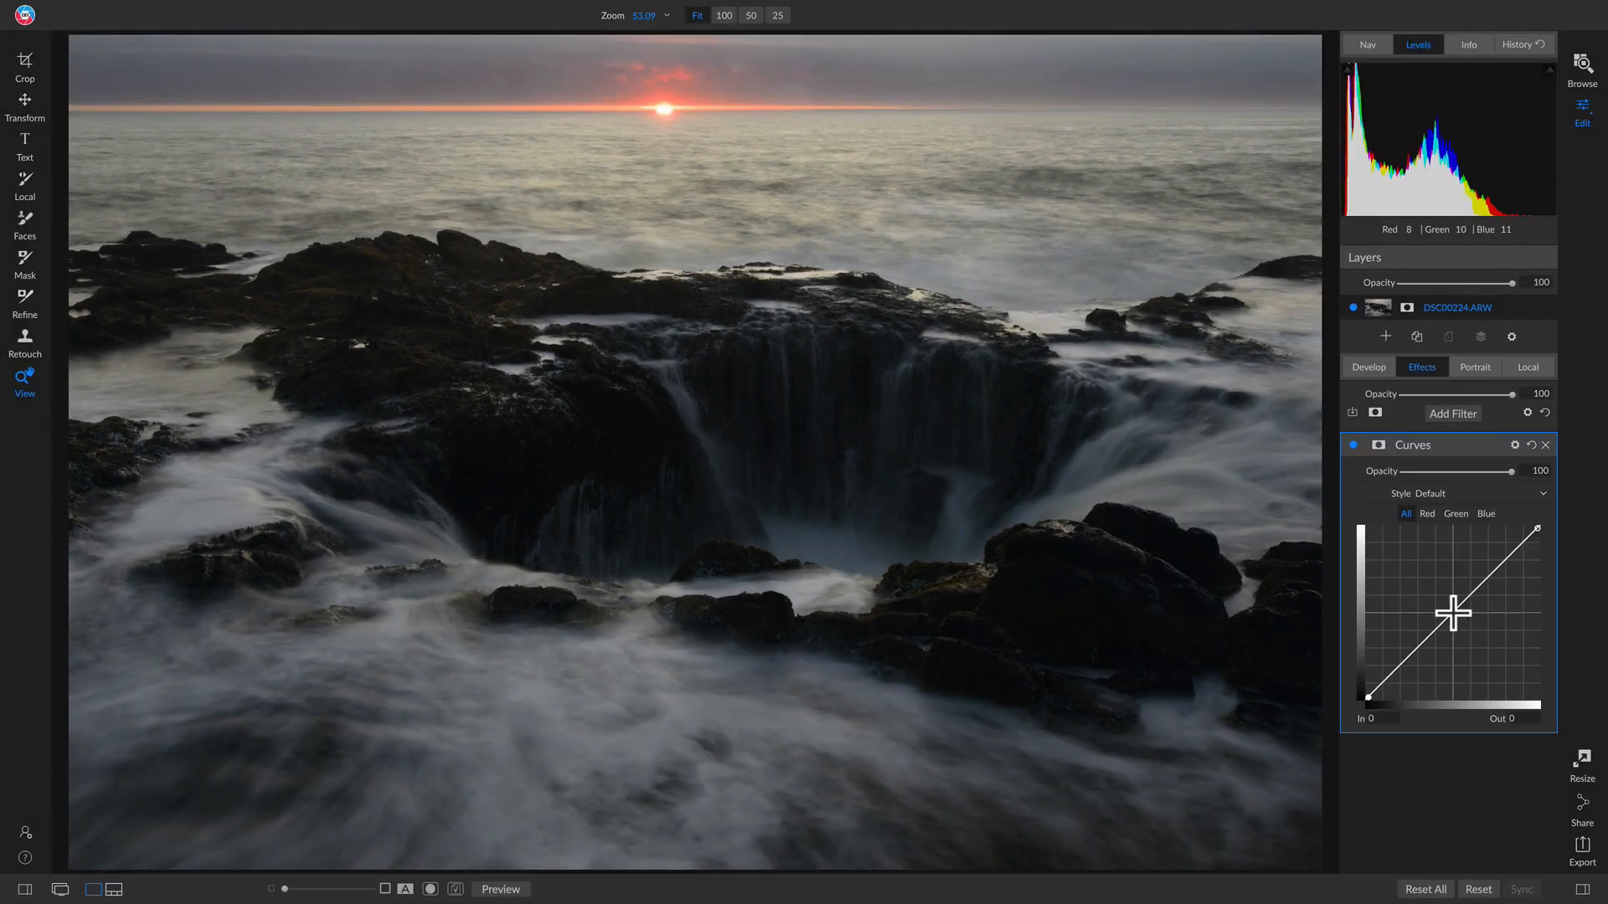
drag(1453, 614, 1460, 647)
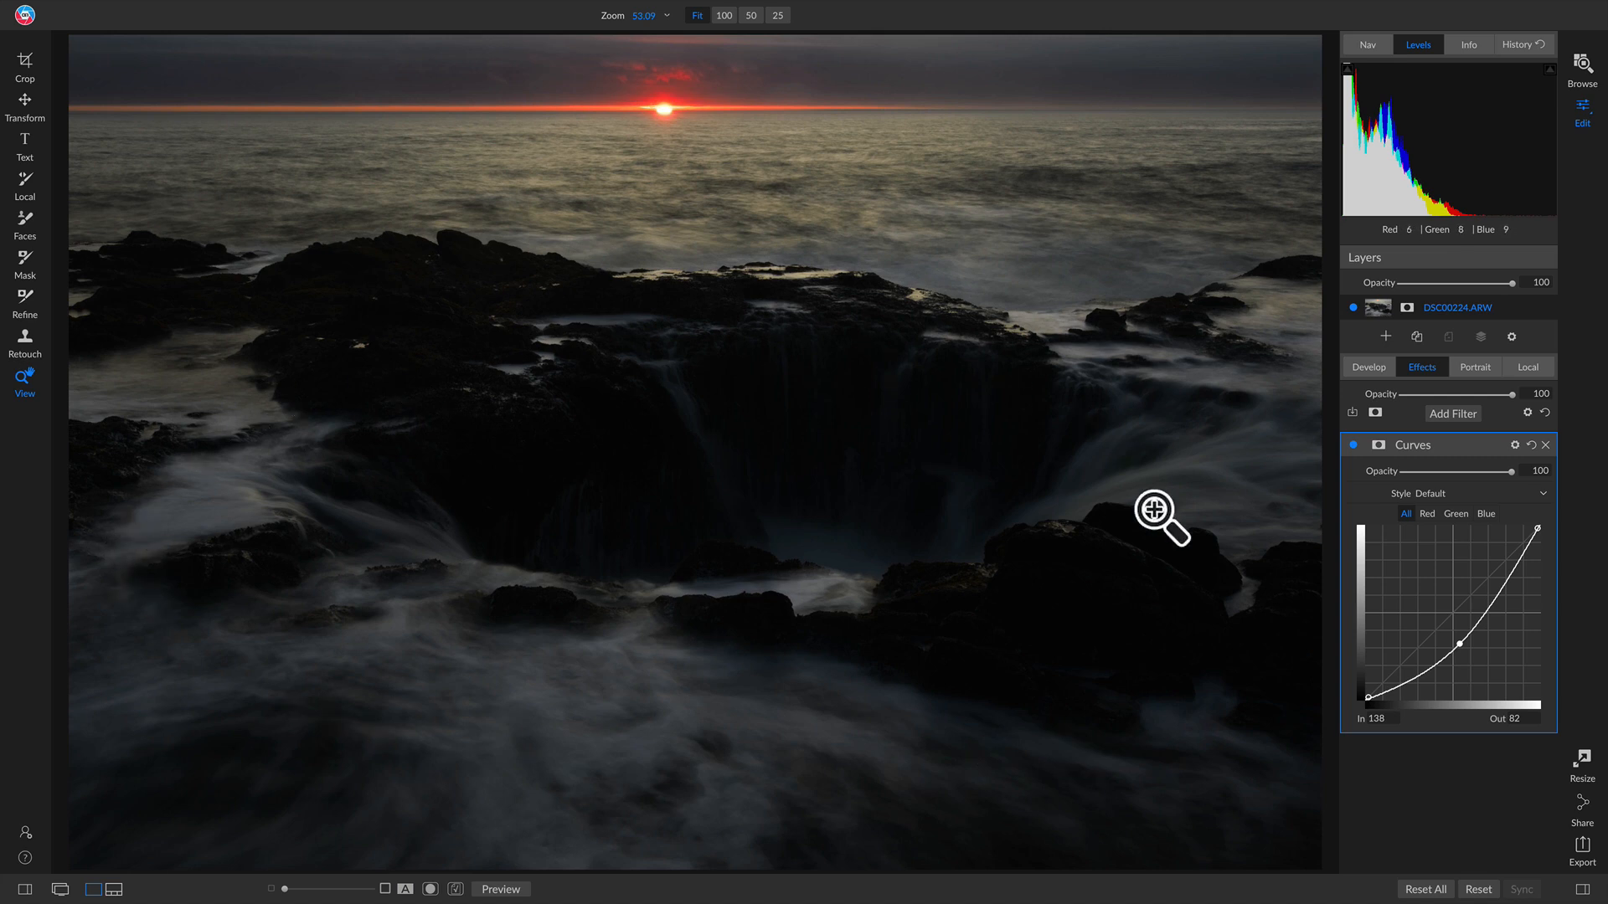
Step: Mask the darkening Curves with an angled gradient over the sky near the horizon, then compare
key(k)
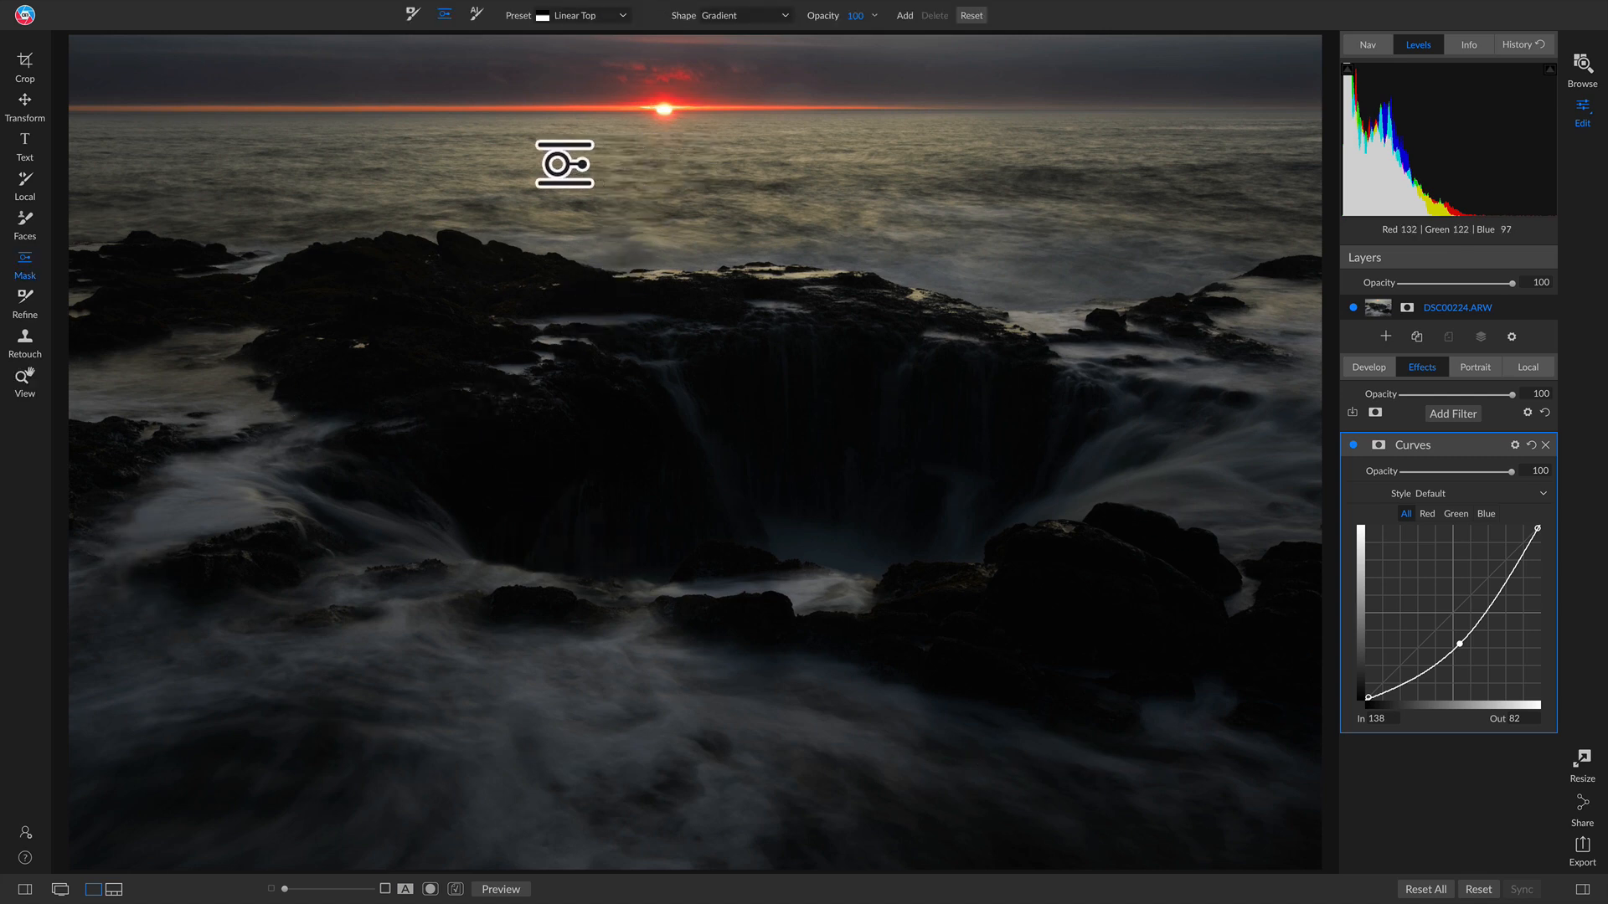
click(564, 164)
drag(624, 162, 438, 153)
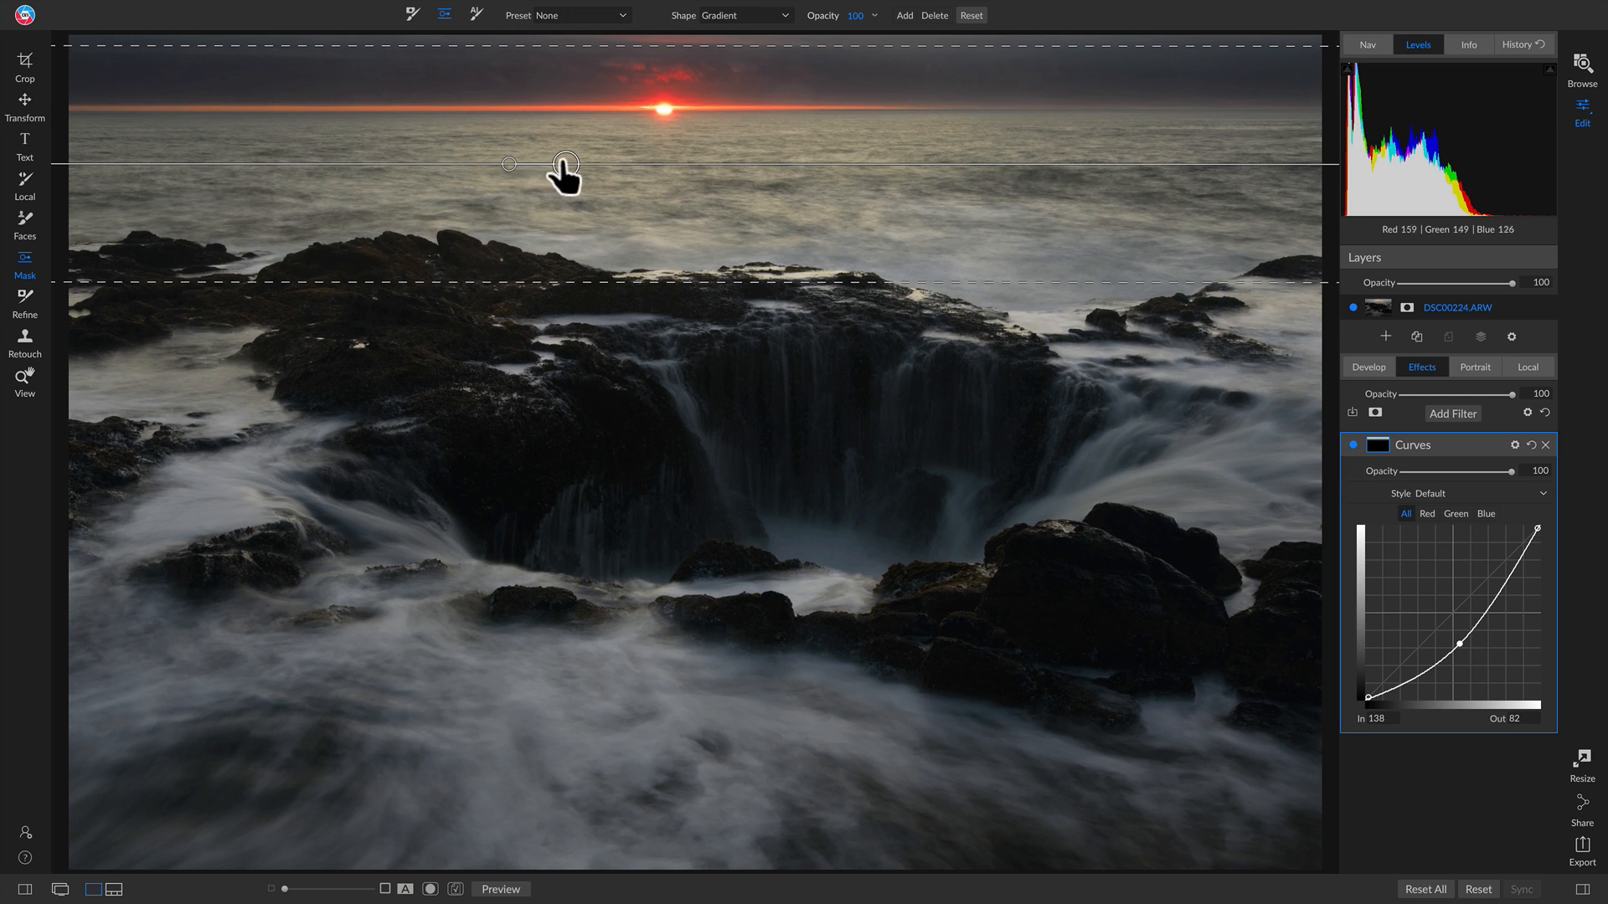
drag(566, 165, 628, 168)
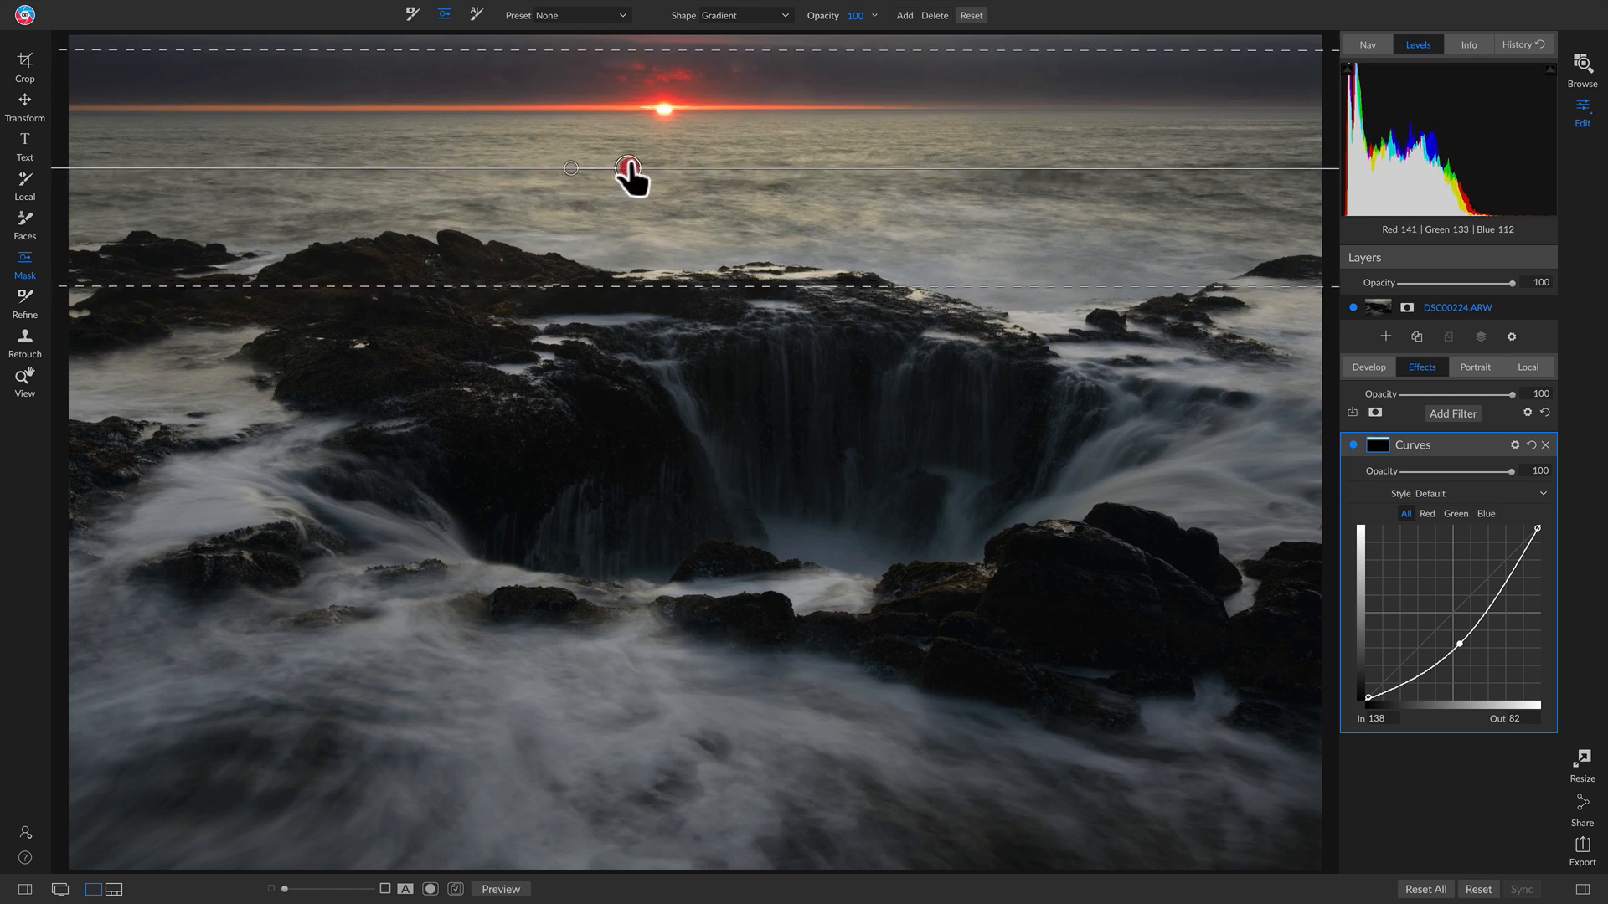
click(1353, 445)
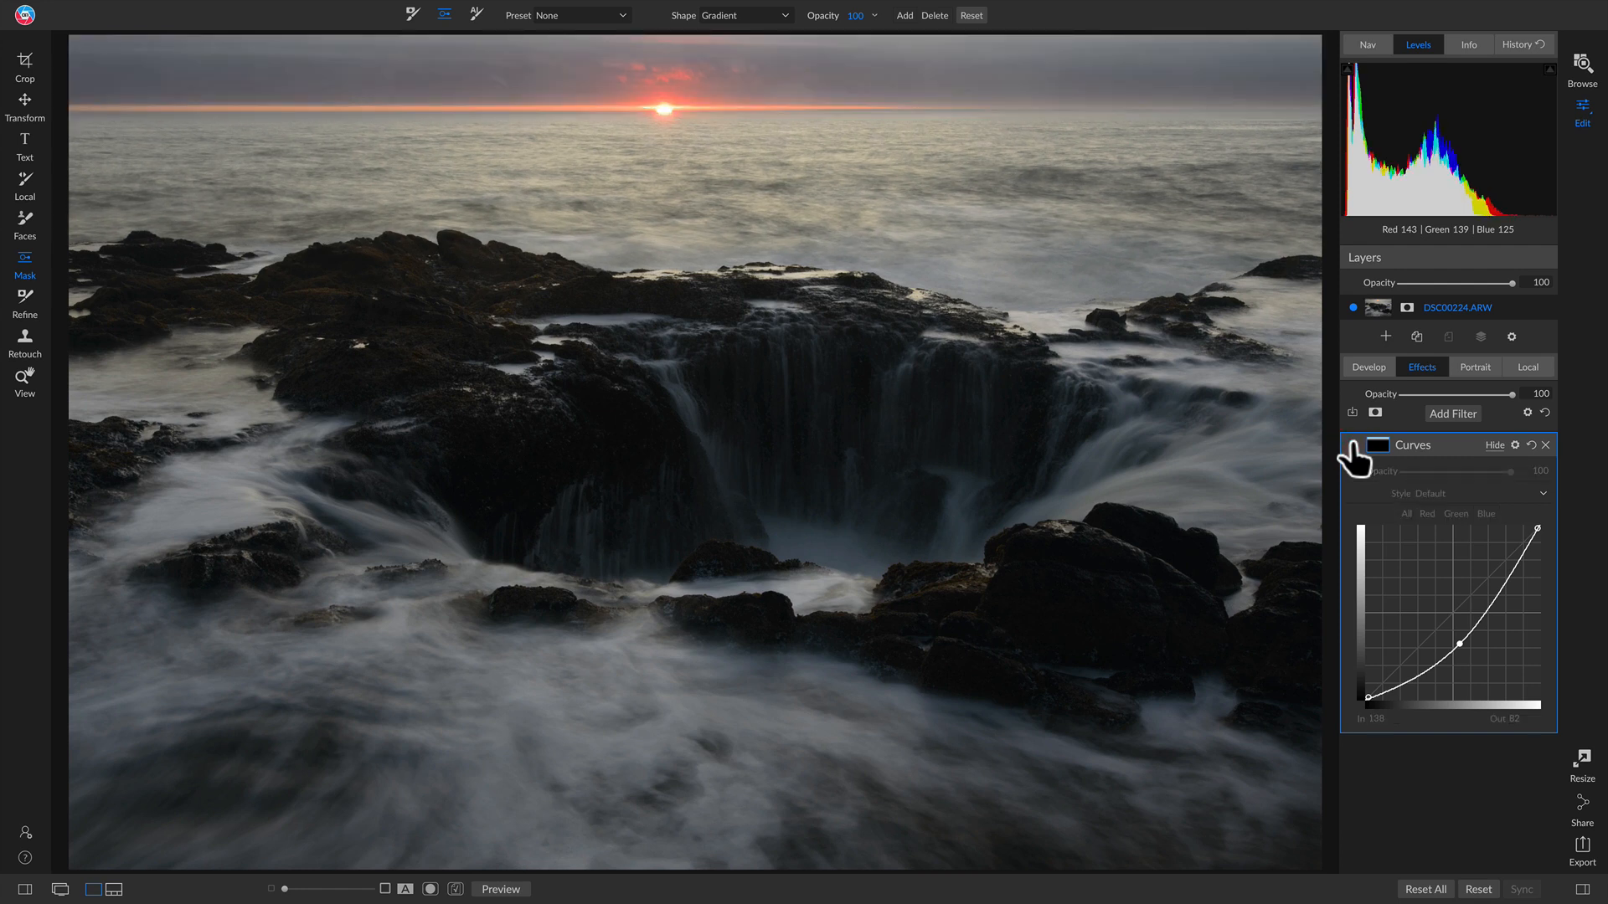
click(1354, 444)
click(1354, 445)
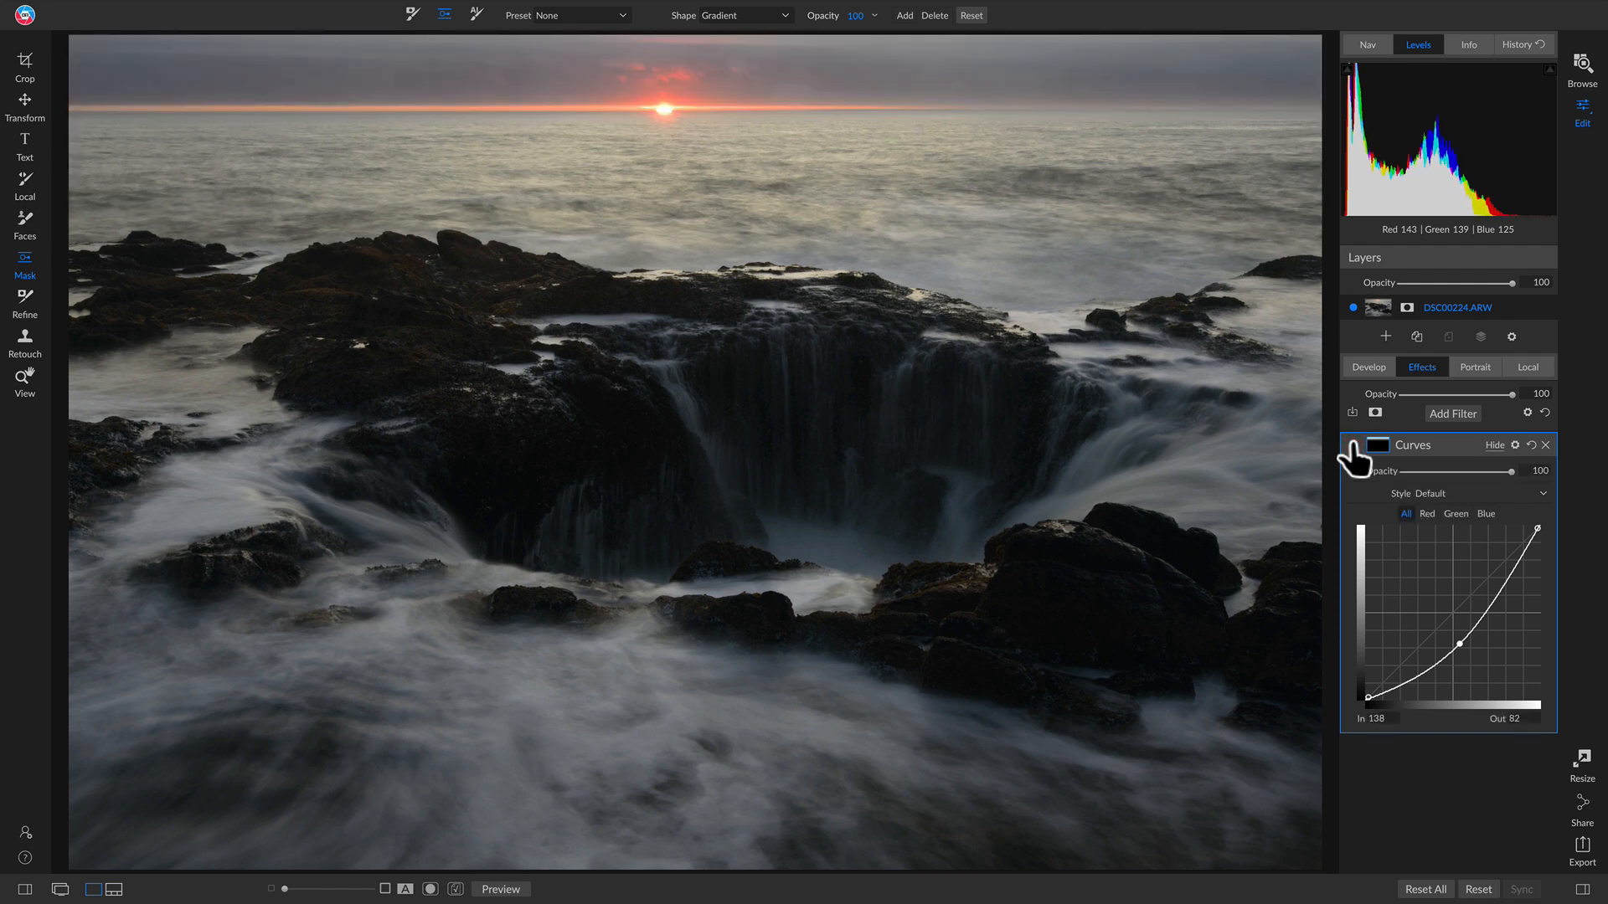
click(1354, 445)
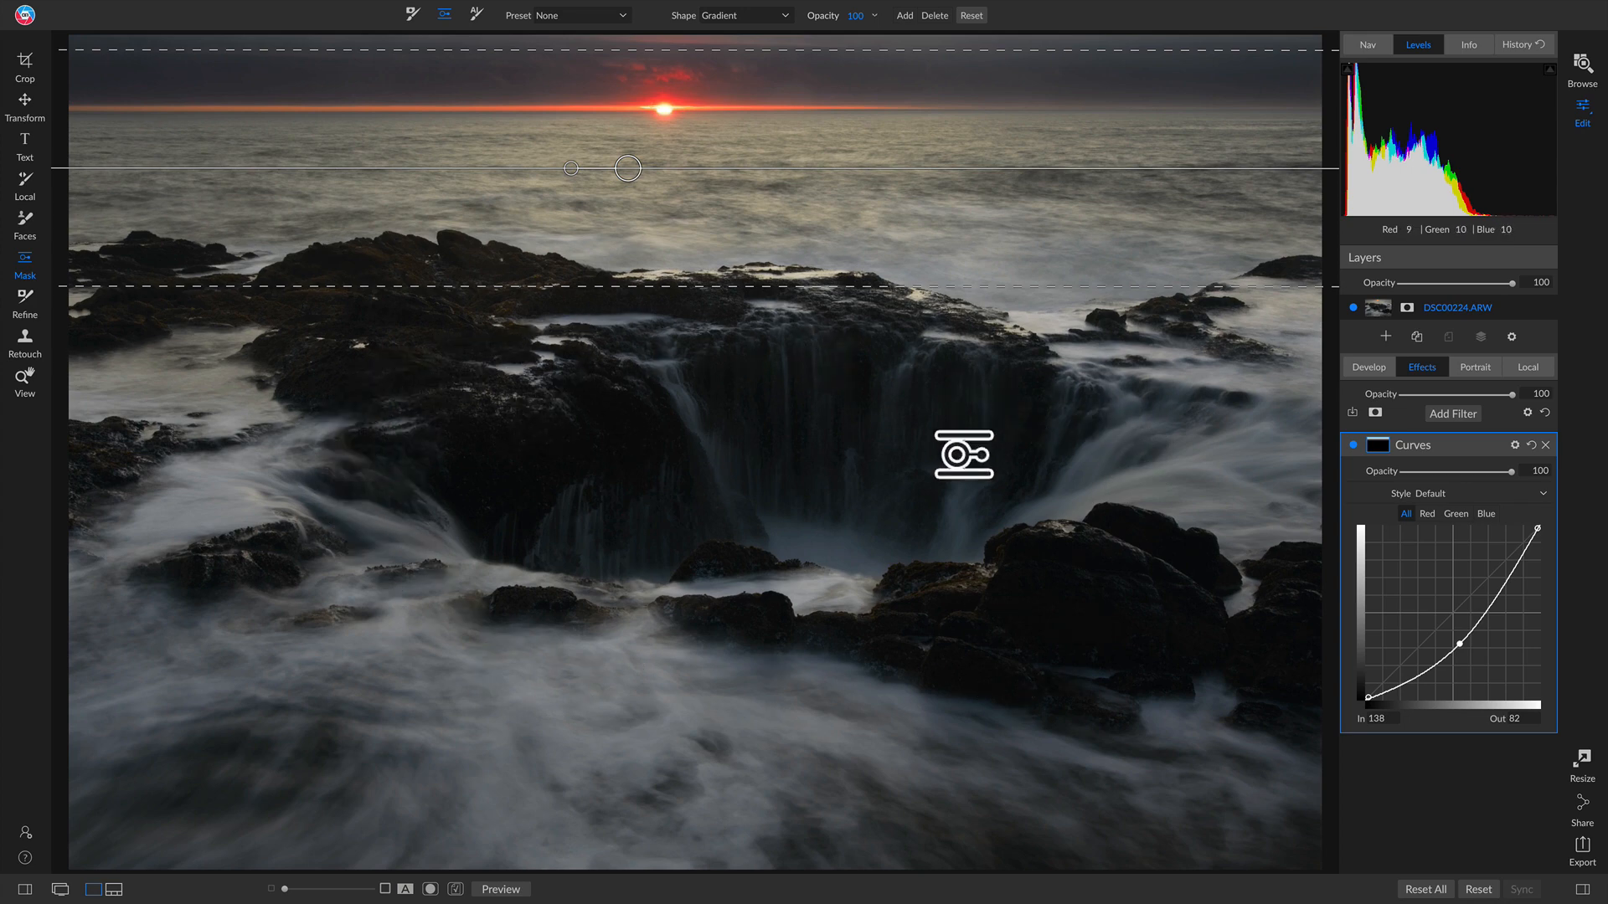
Step: Add a second Curves with a steep upward midtone point and the black point kept at 0
click(1452, 413)
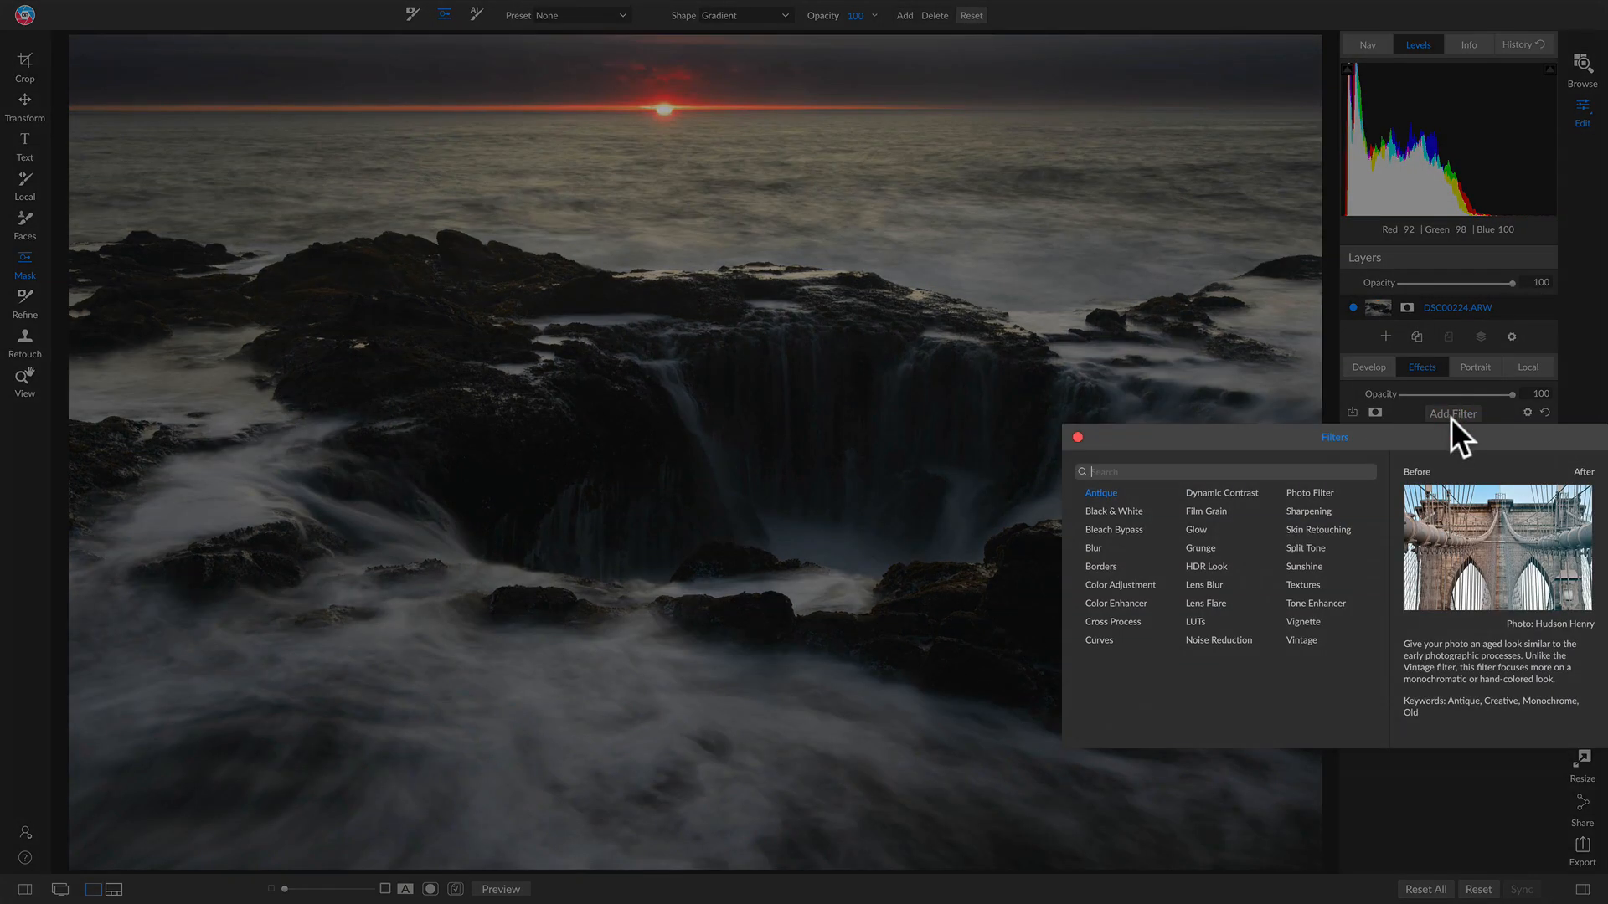
click(1097, 639)
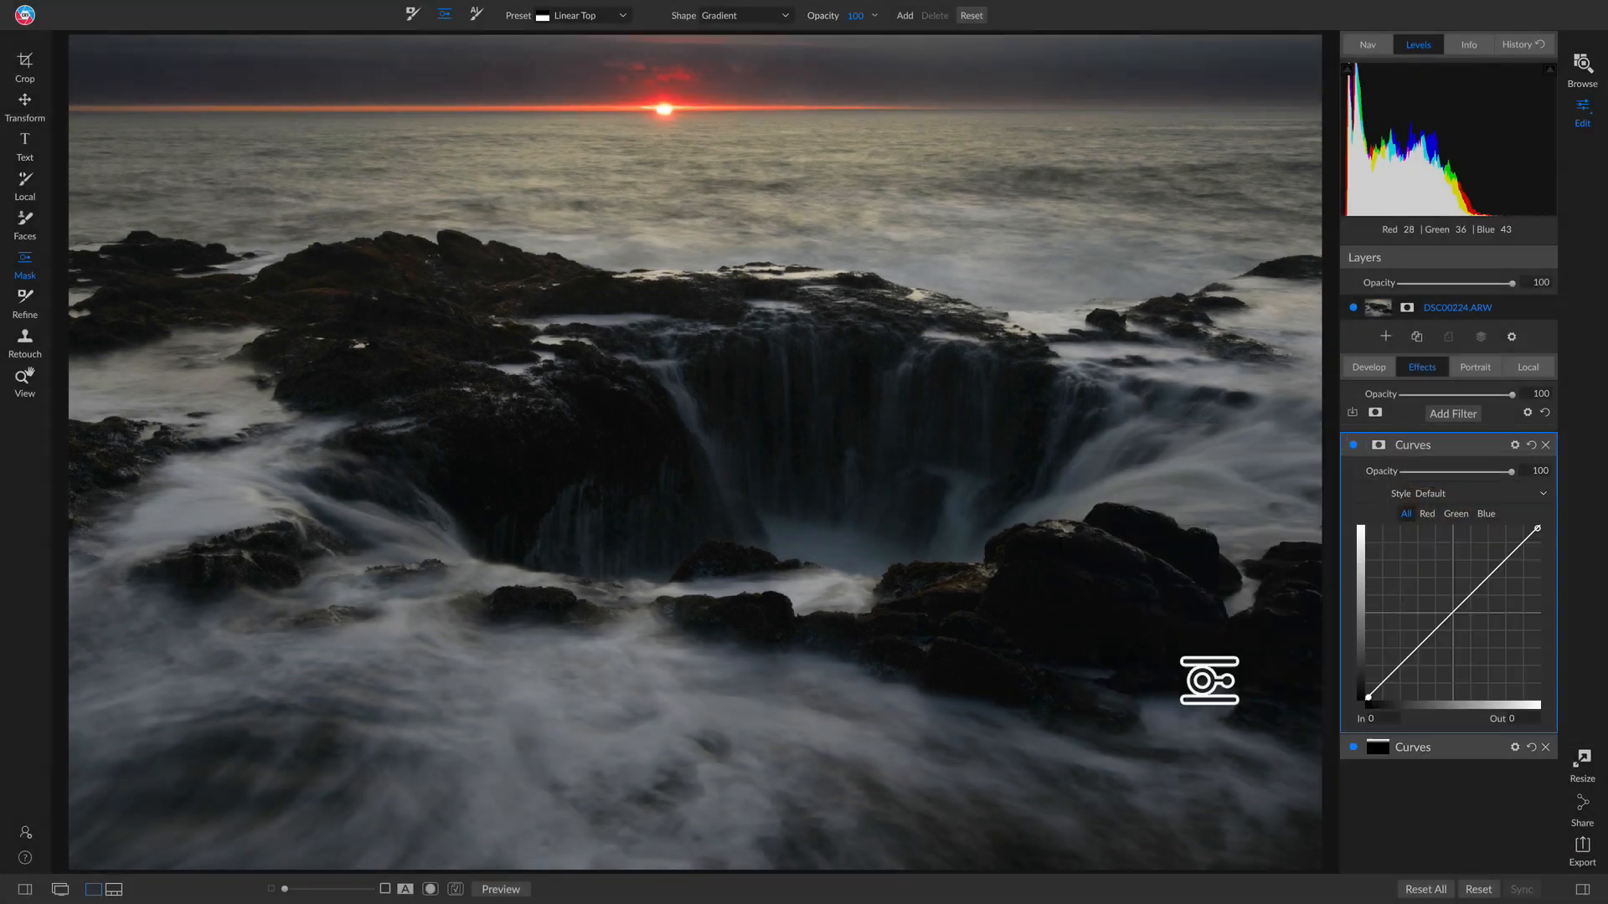
drag(1403, 664, 1453, 578)
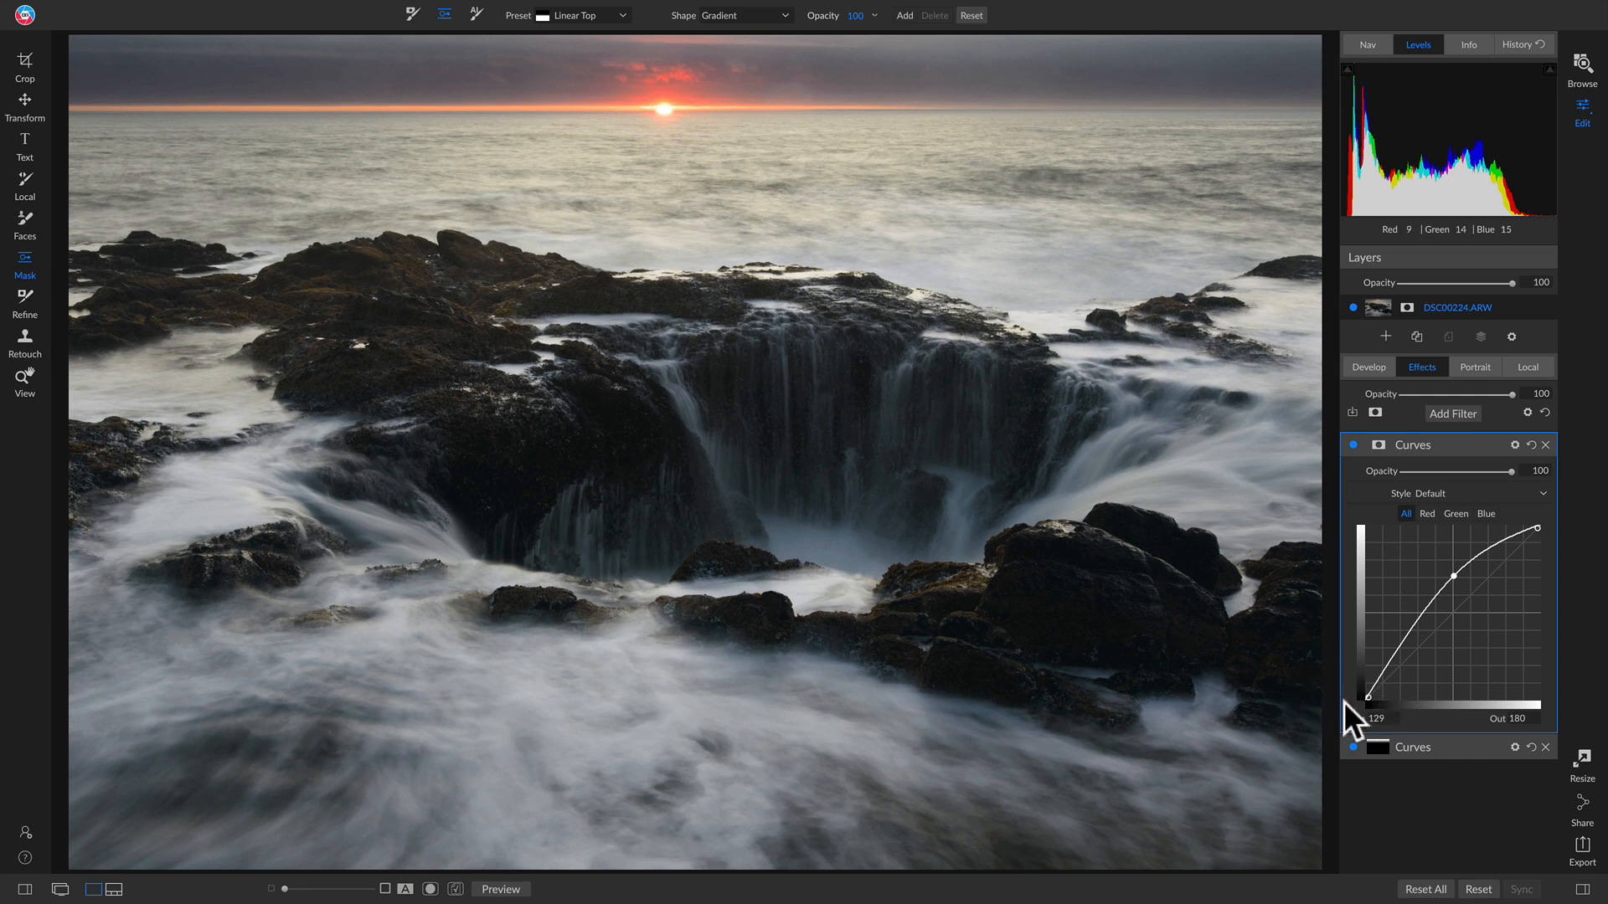
drag(1367, 700, 1366, 702)
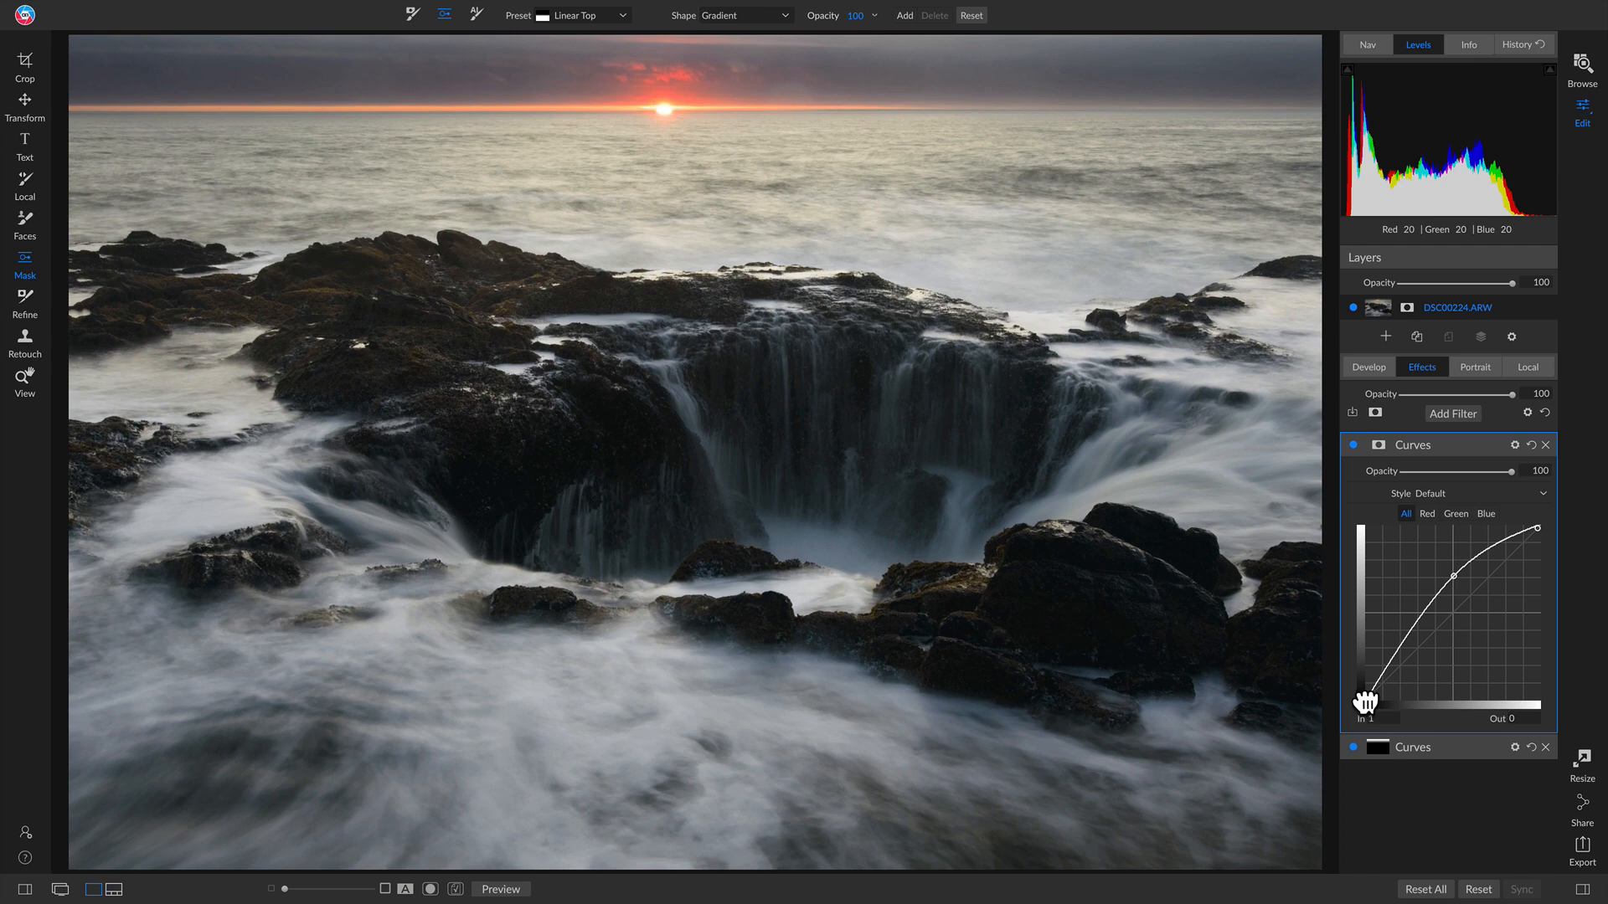
drag(1366, 702, 1365, 702)
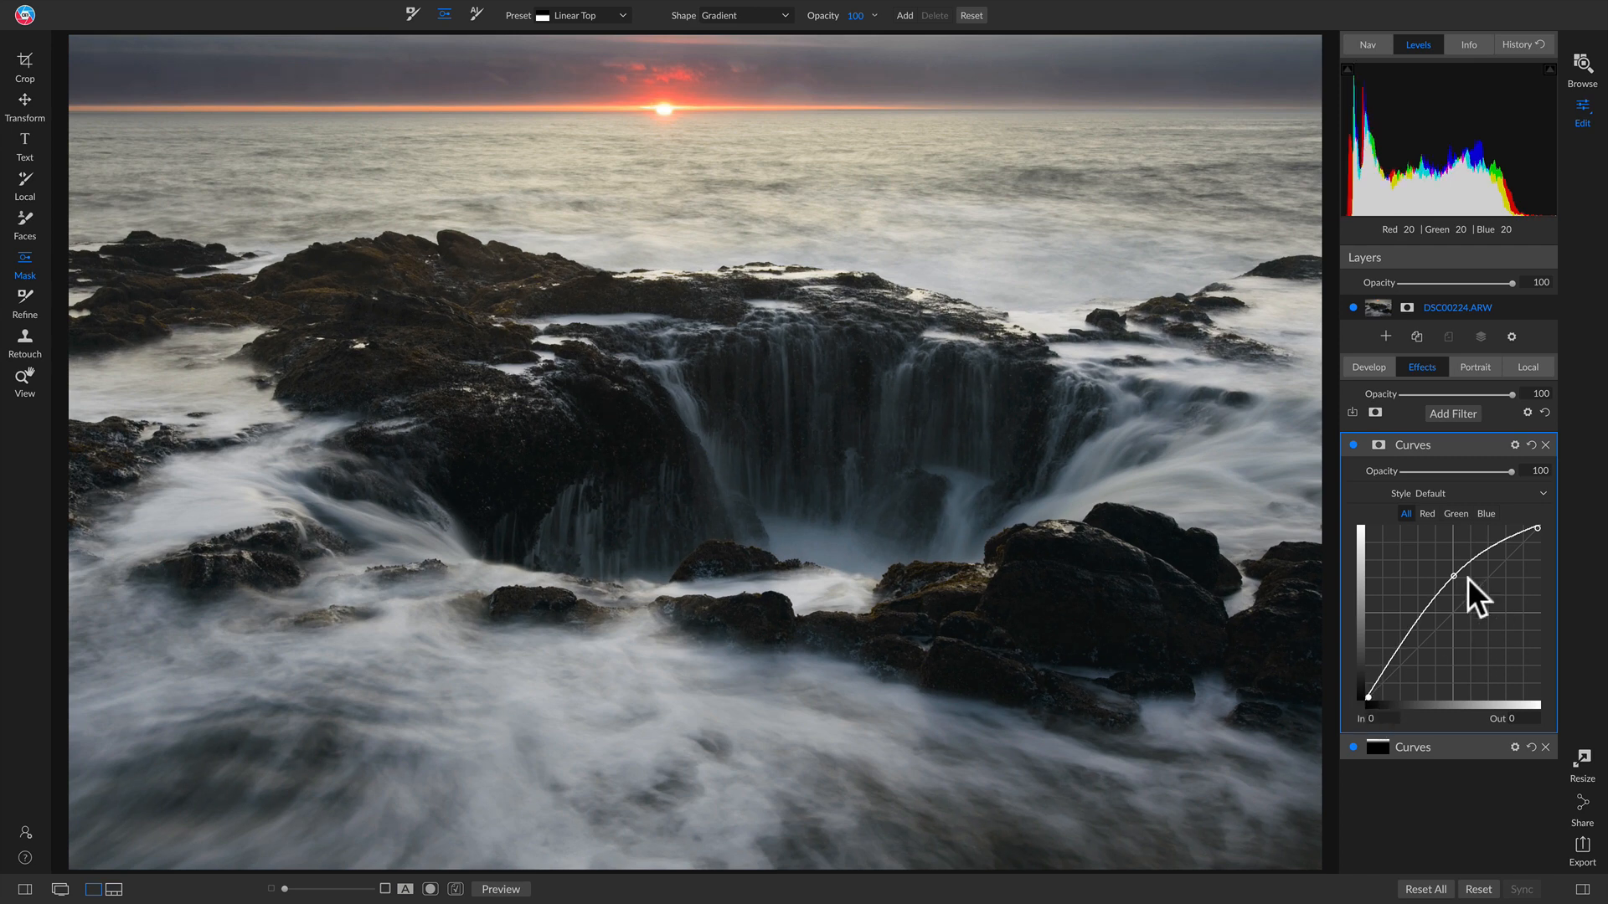
click(1351, 445)
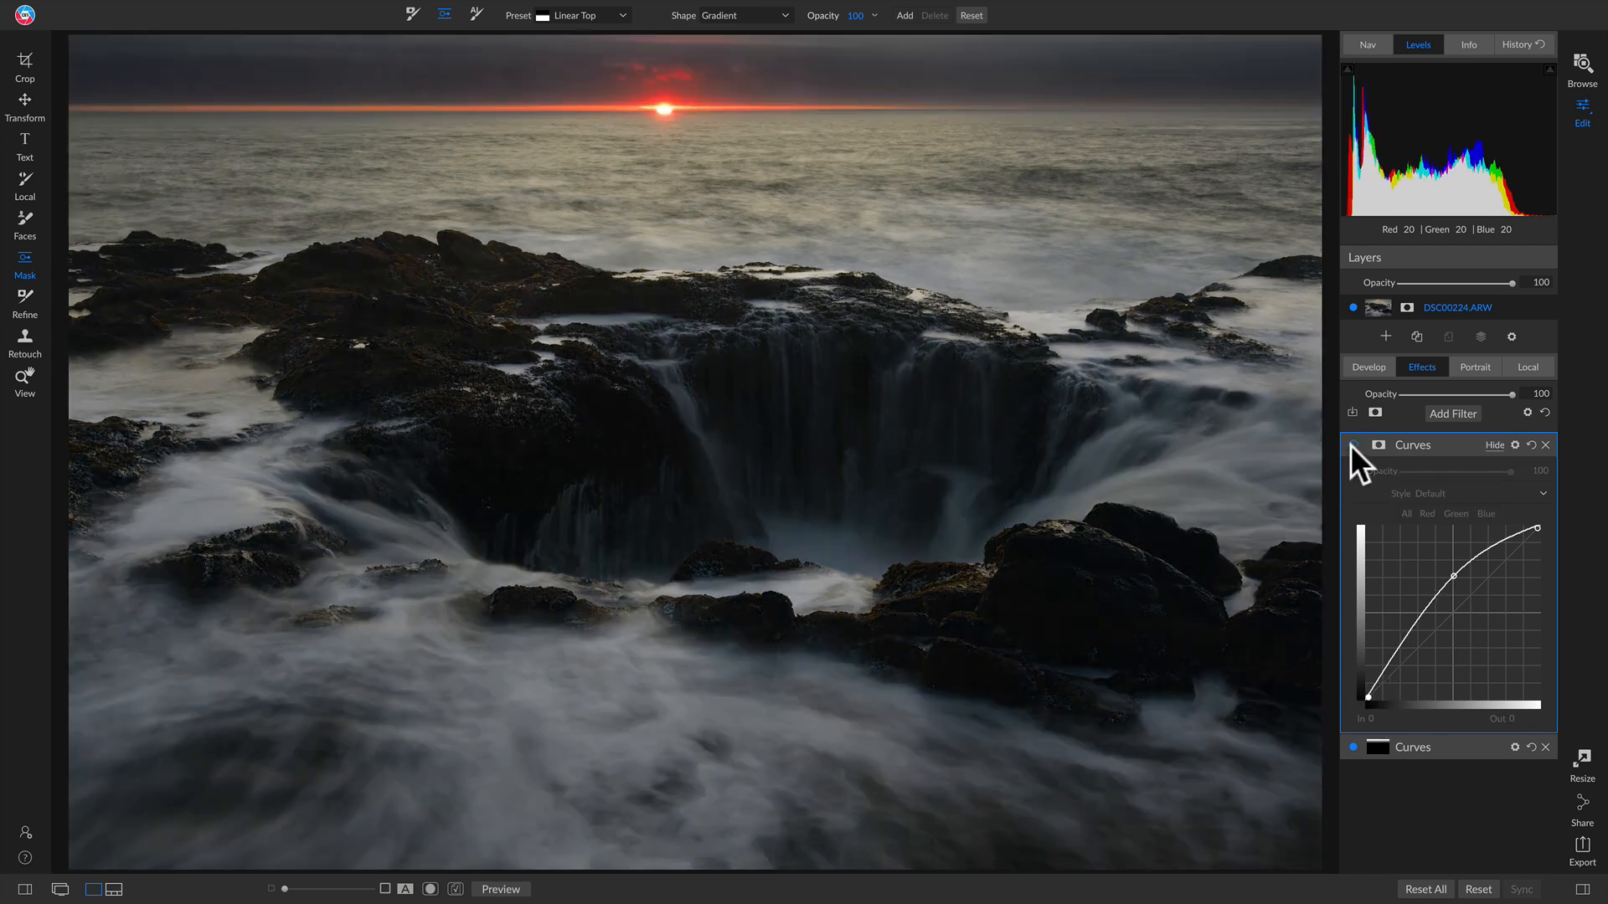
click(1351, 445)
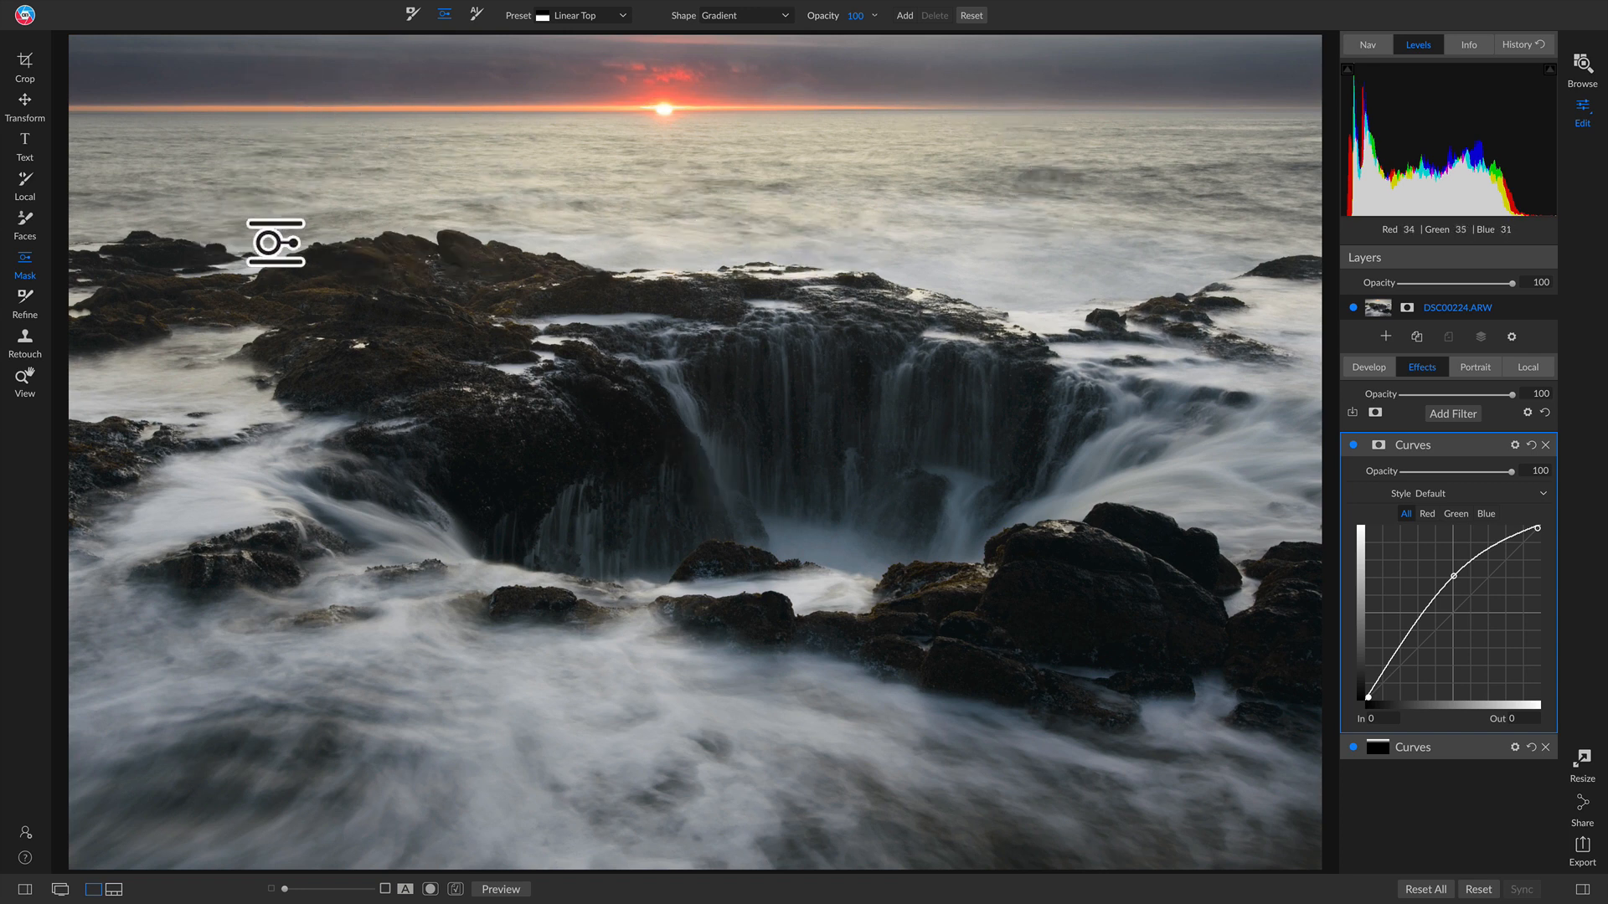
Step: Place a Linear Top gradient at the horizon so the brightening Curves skips the sky, then compare
click(824, 255)
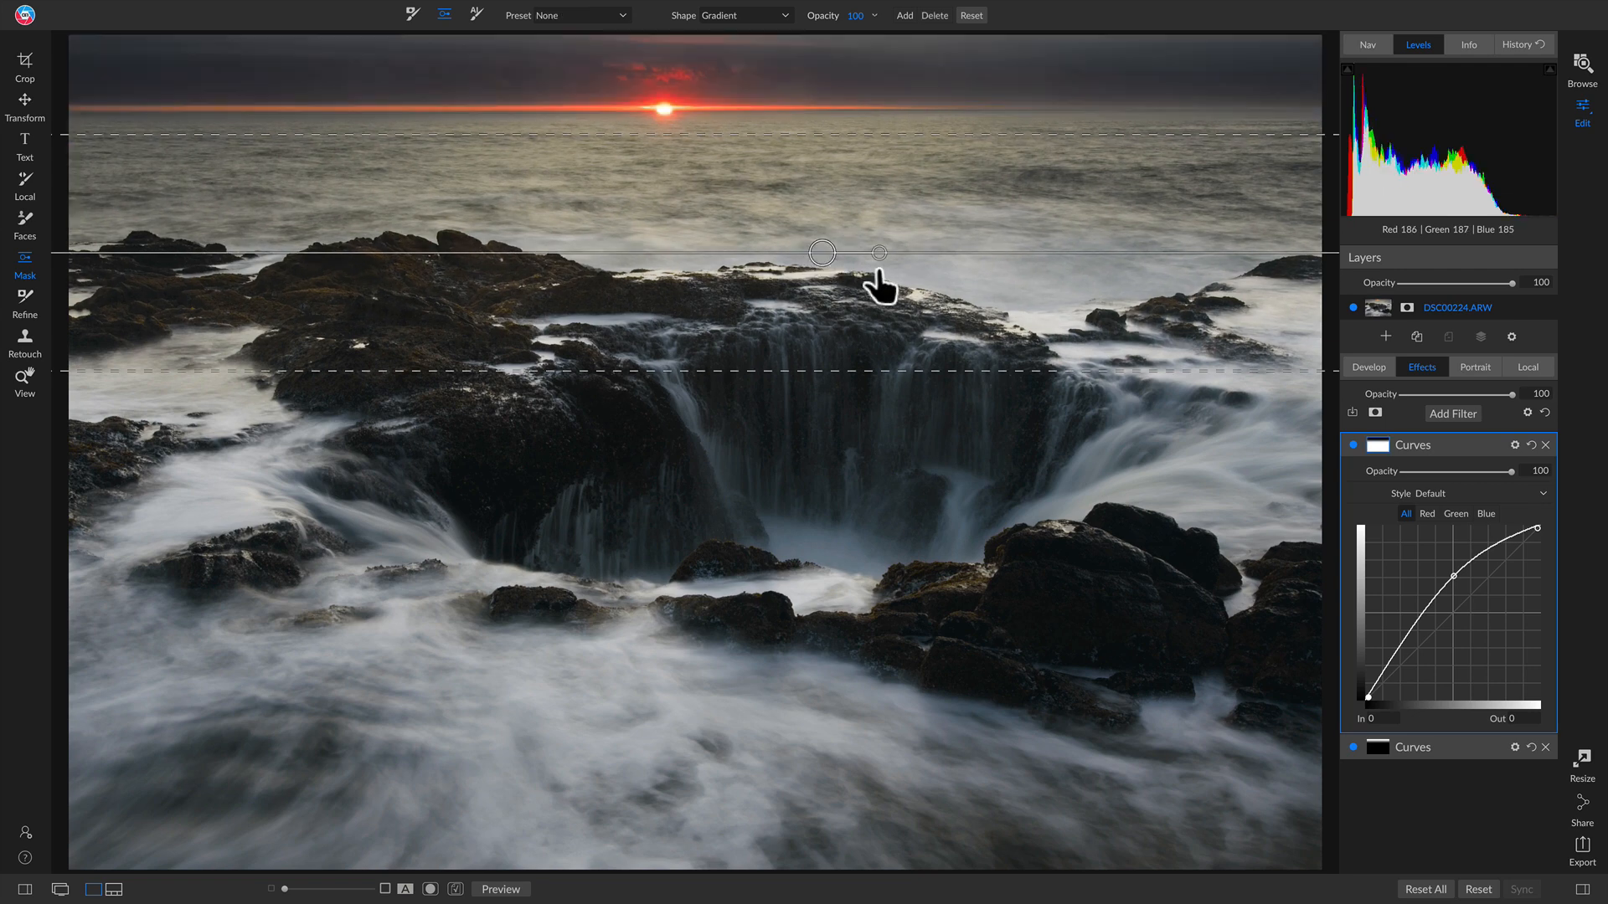
click(1351, 444)
click(1351, 444)
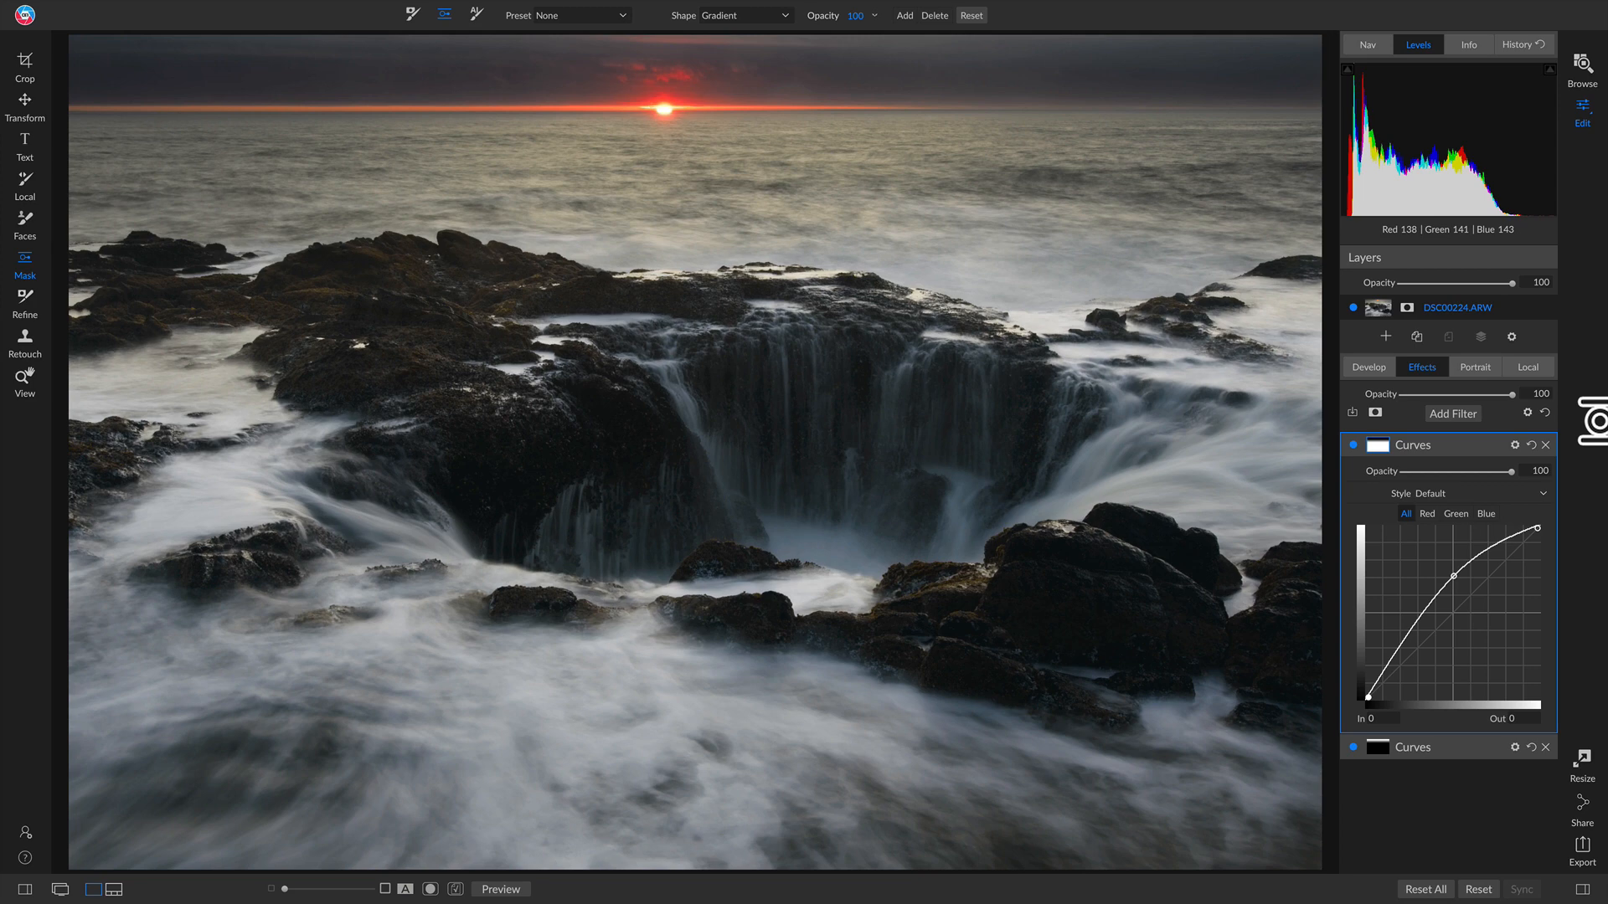
click(1452, 414)
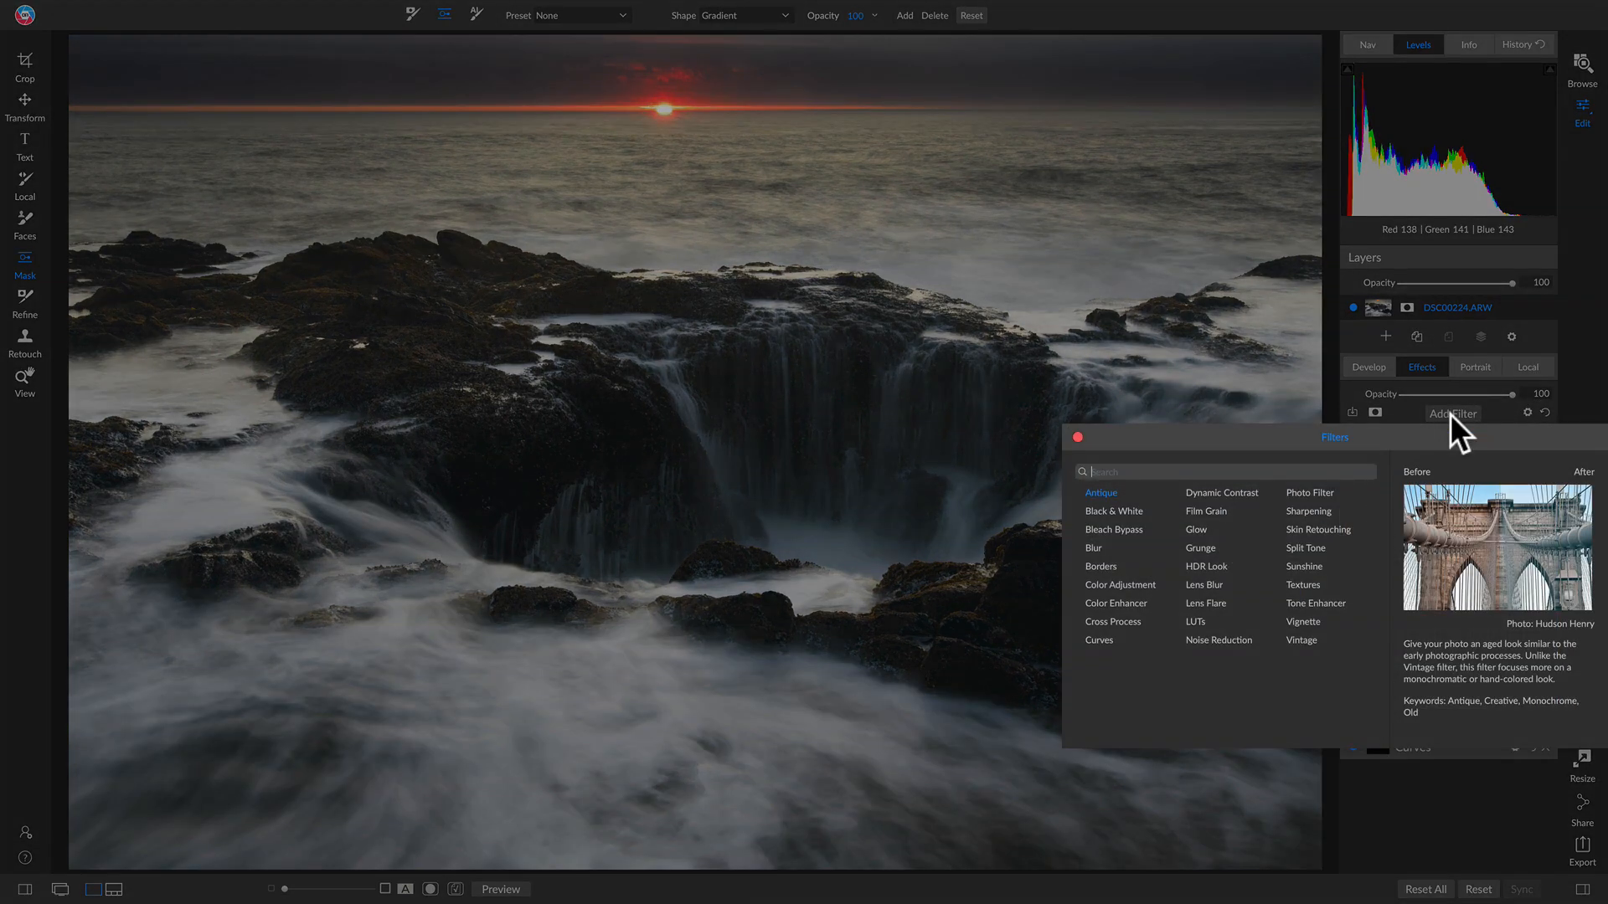
Step: Add a Sunshine filter and apply its Glow style (Amount 70, Warmth 5, Glow 30)
click(1304, 566)
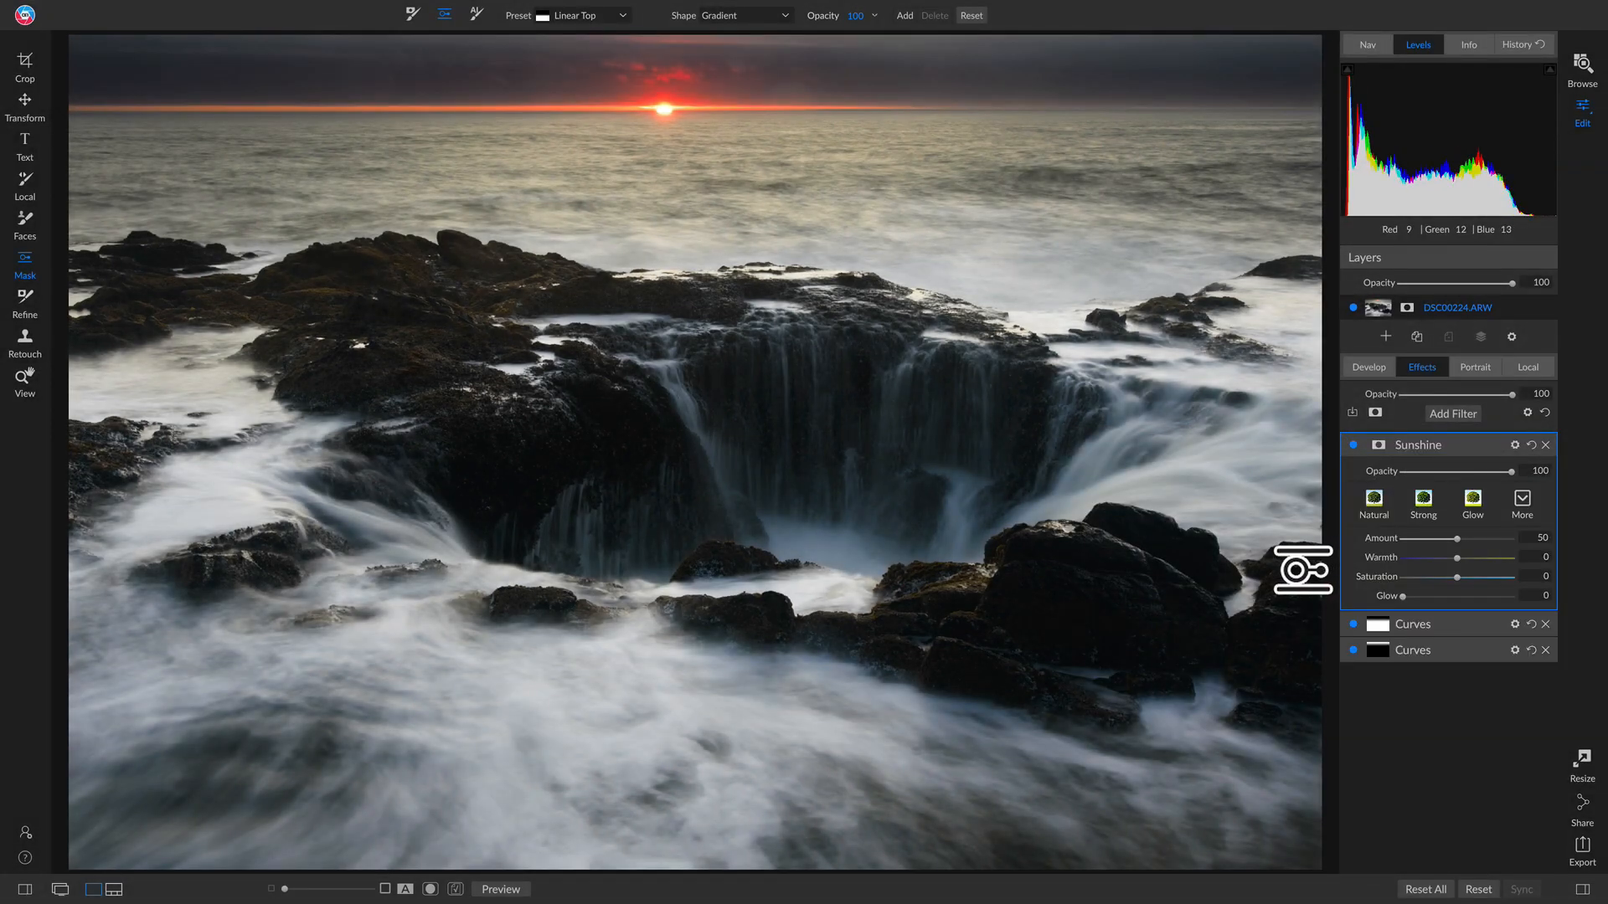
click(1521, 501)
click(1521, 501)
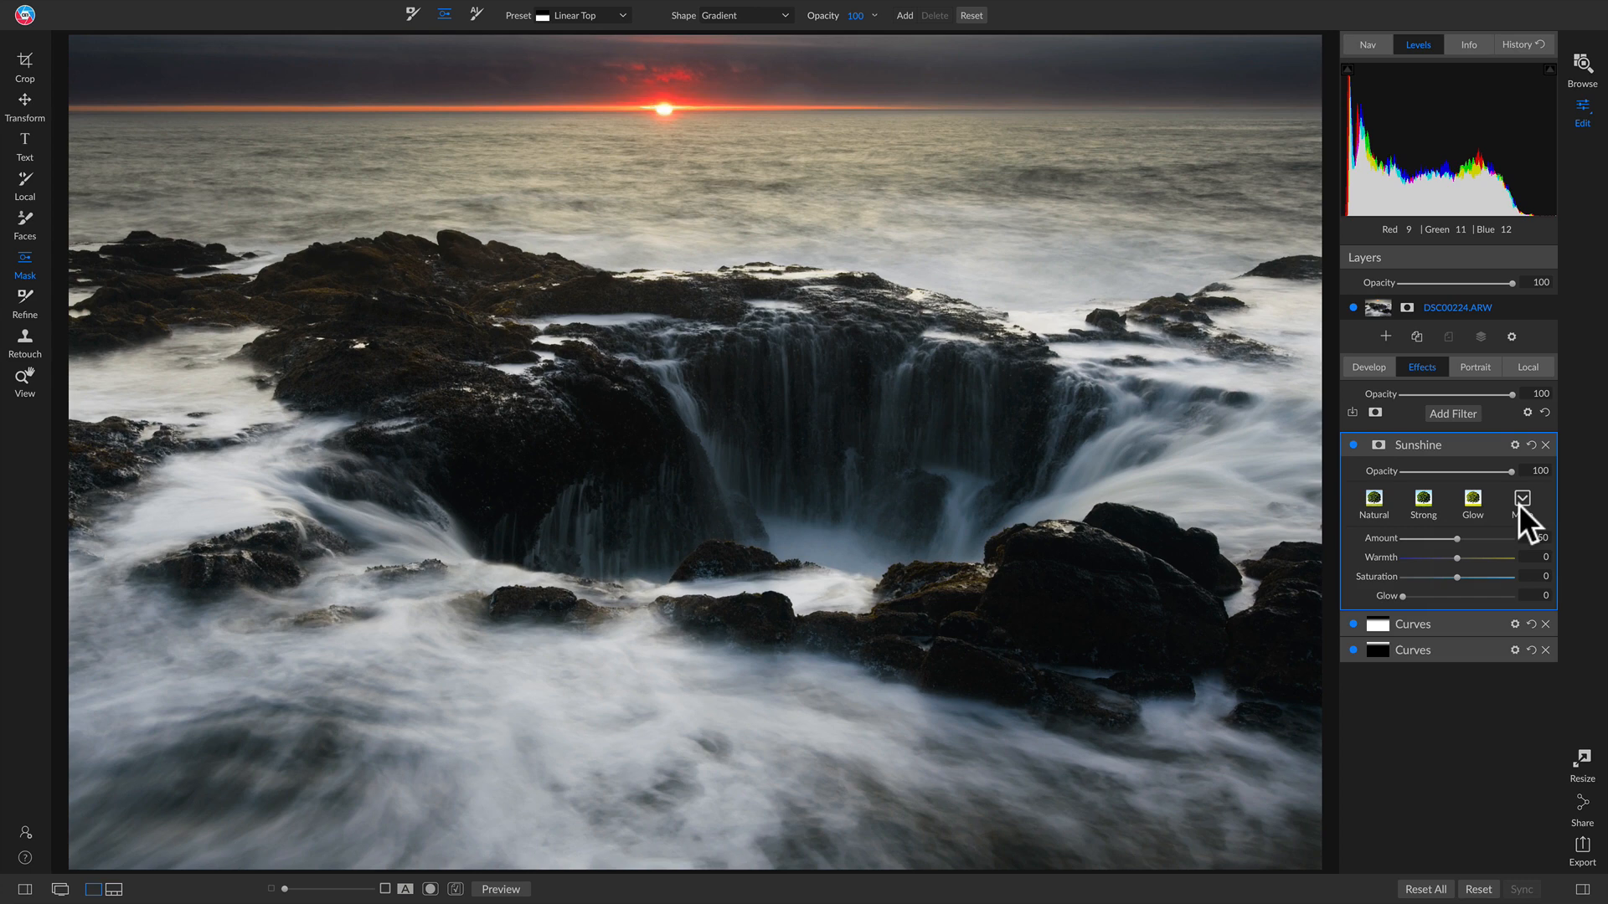
click(1520, 503)
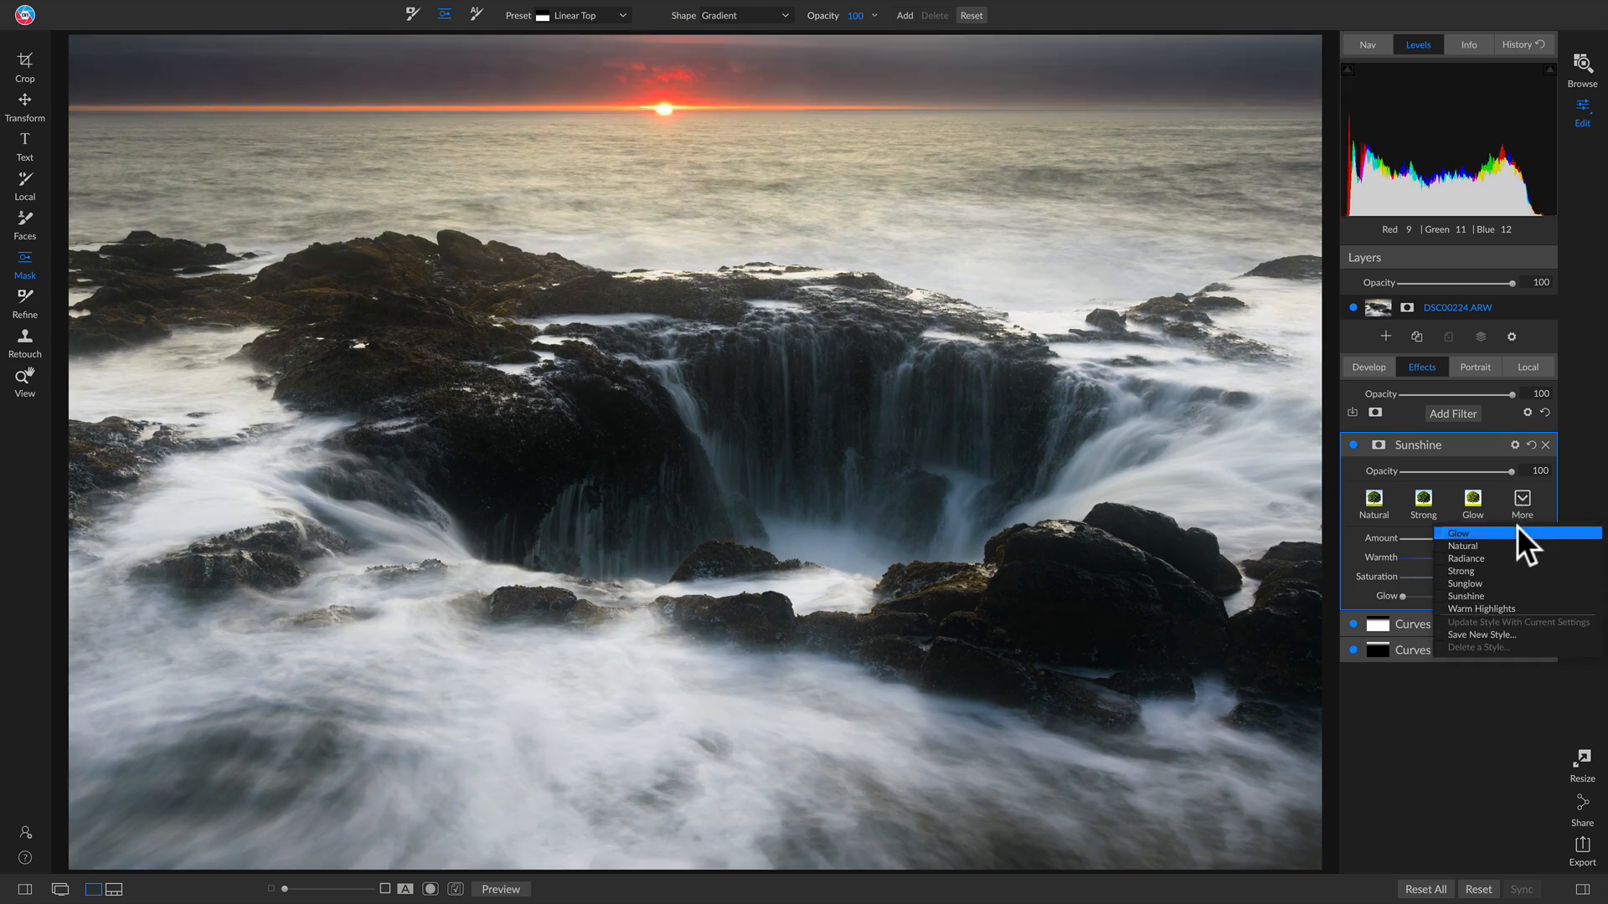
click(1517, 533)
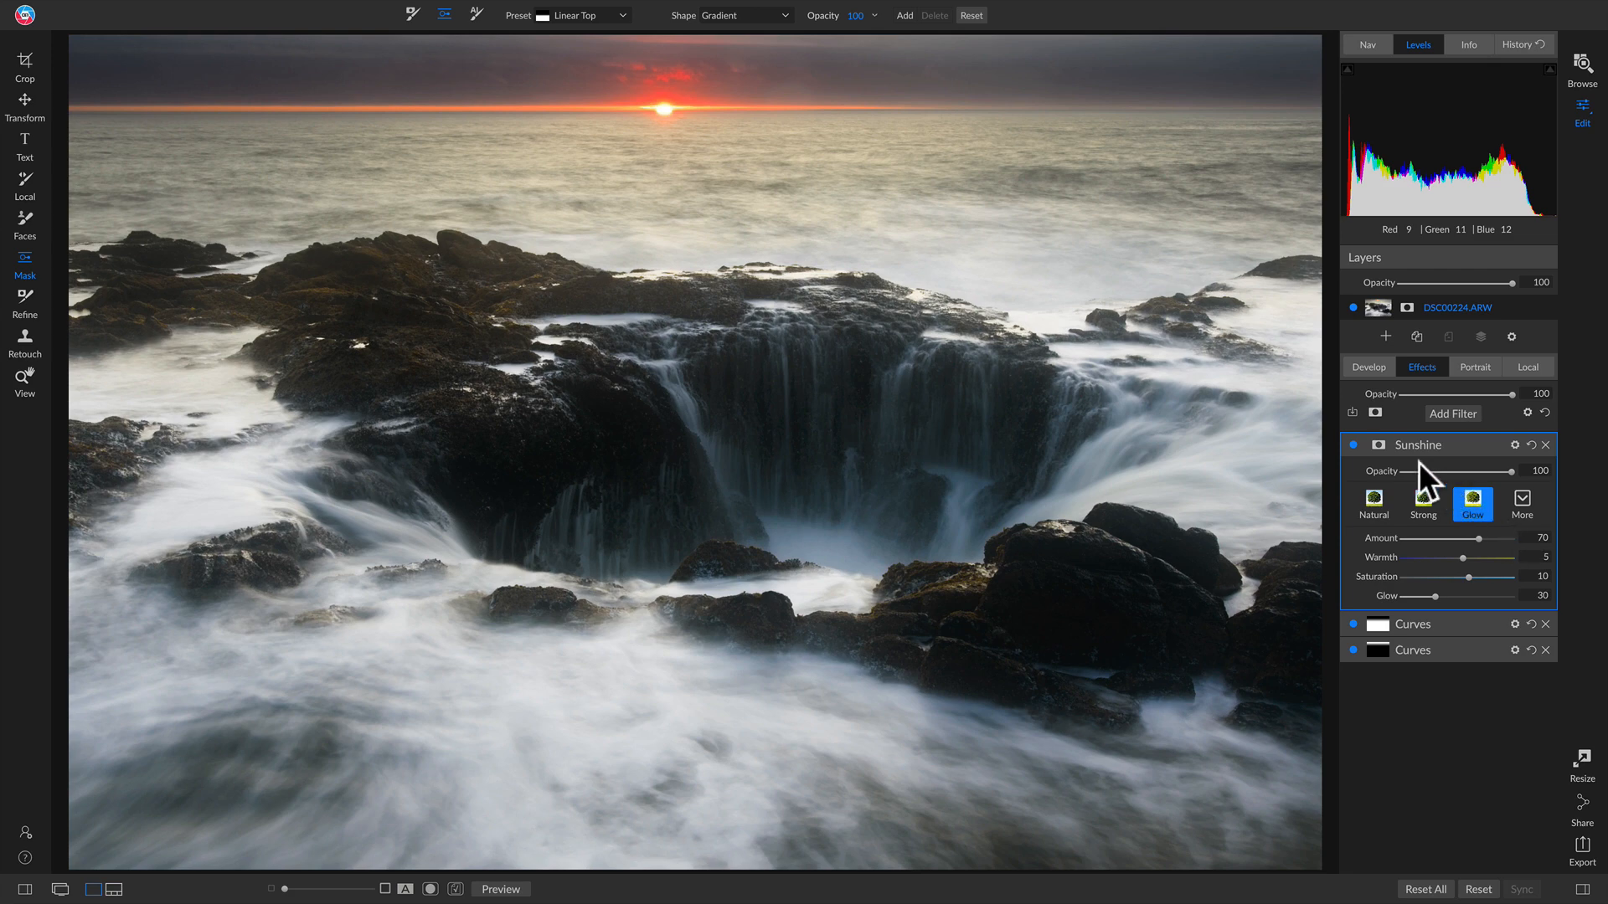
Step: Compare the Sunshine filter off and on, then bring up its mask settings
click(1352, 445)
click(1352, 445)
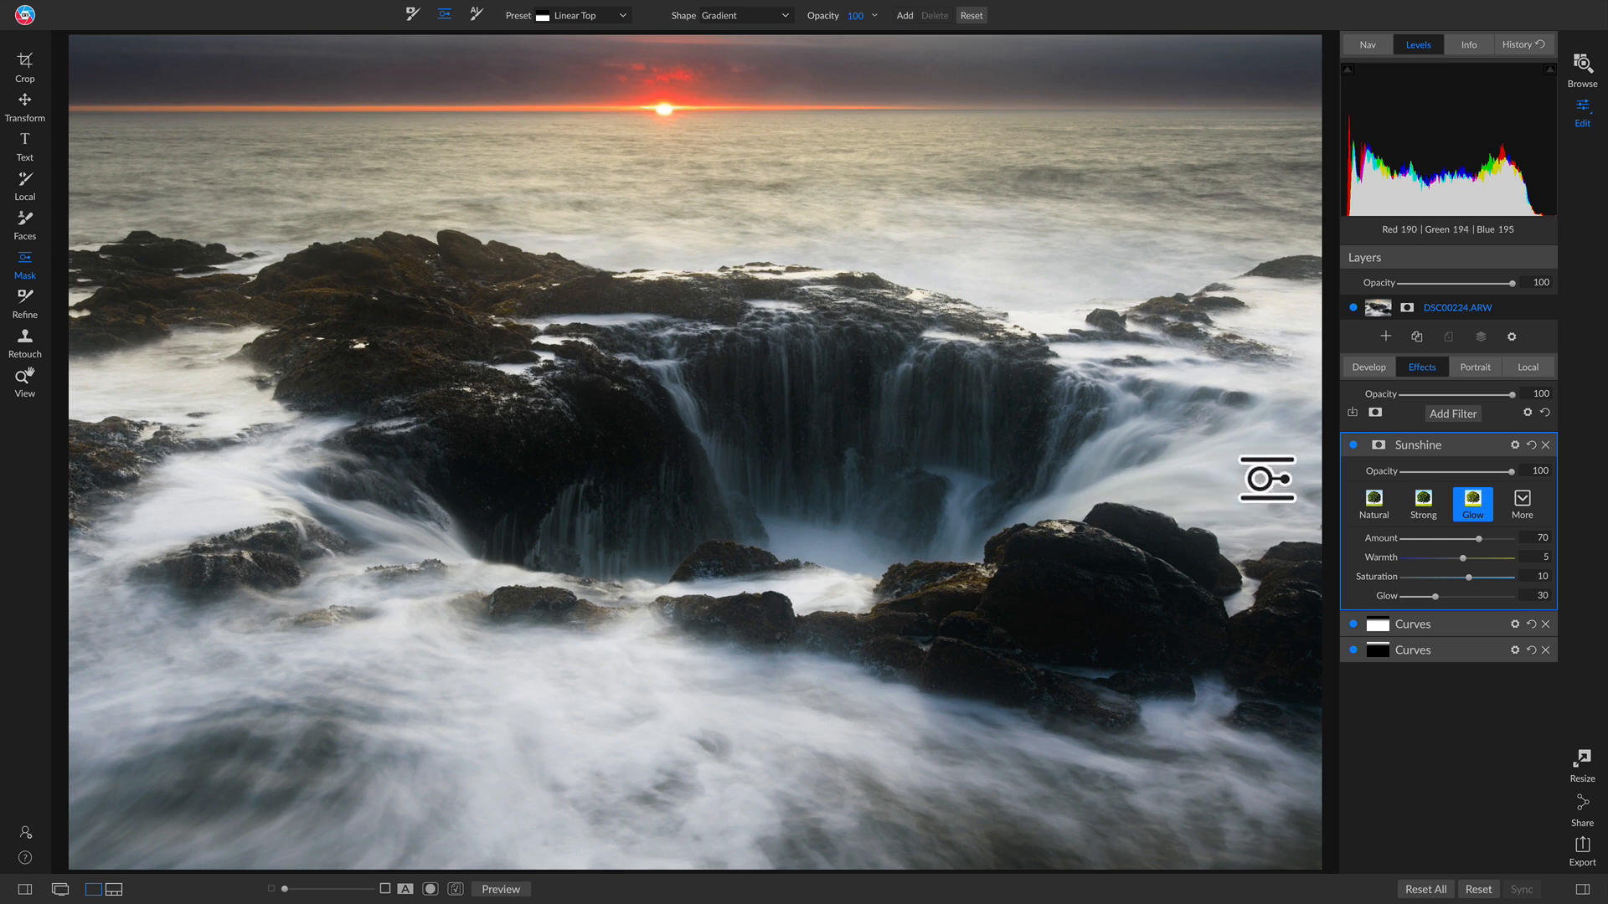
click(1378, 445)
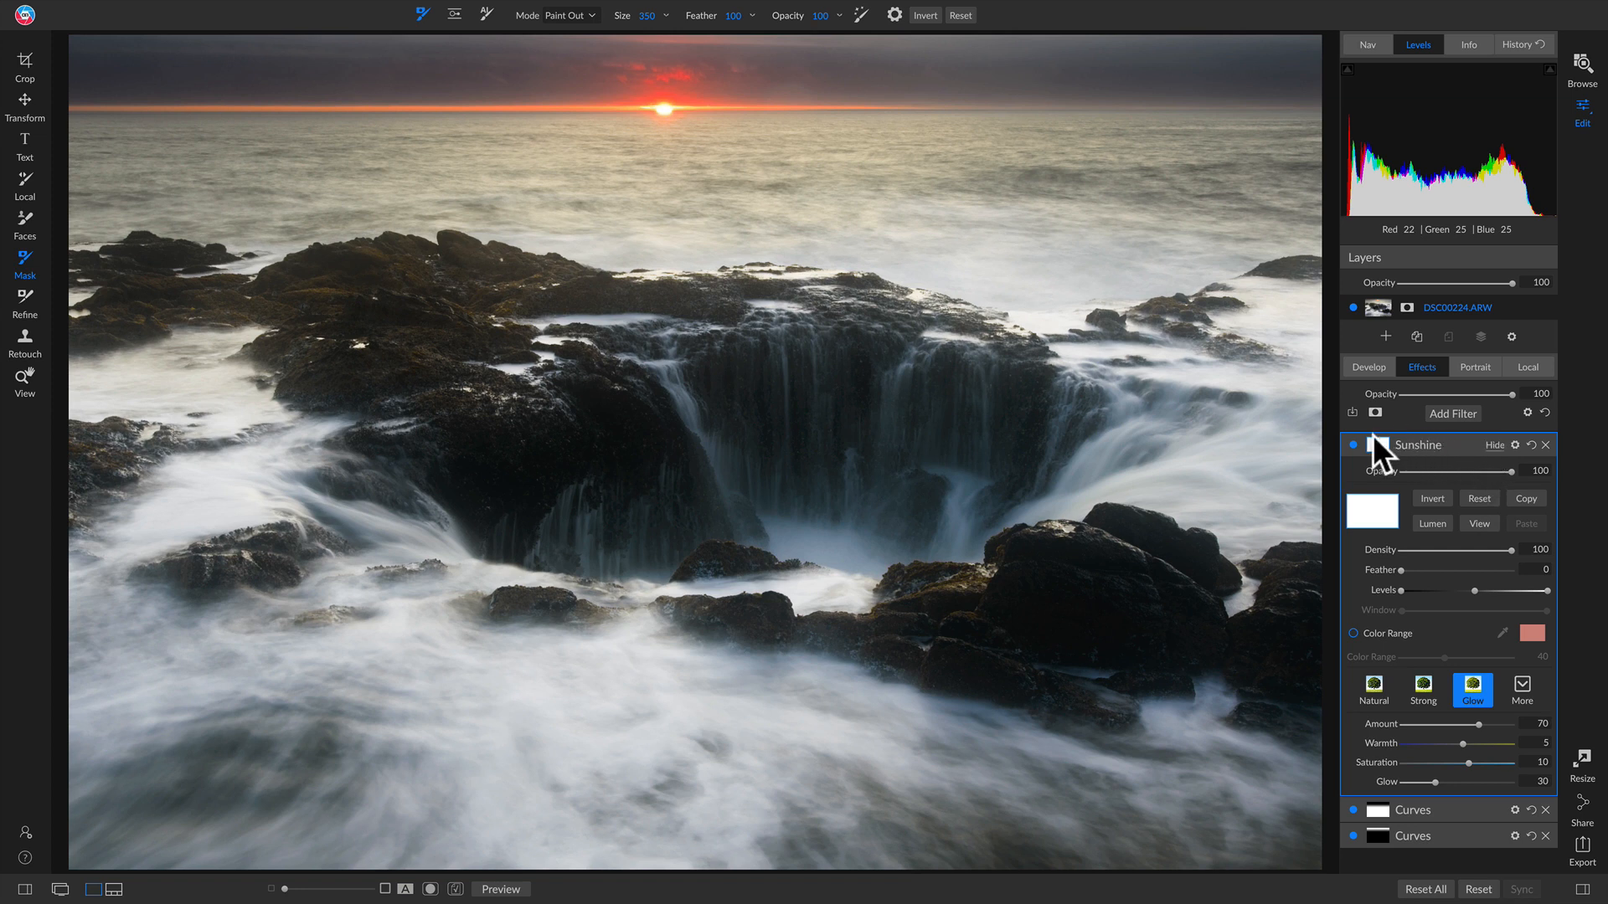
Step: Switch the Sunshine mask to Lumen and display it in black and white
click(1430, 521)
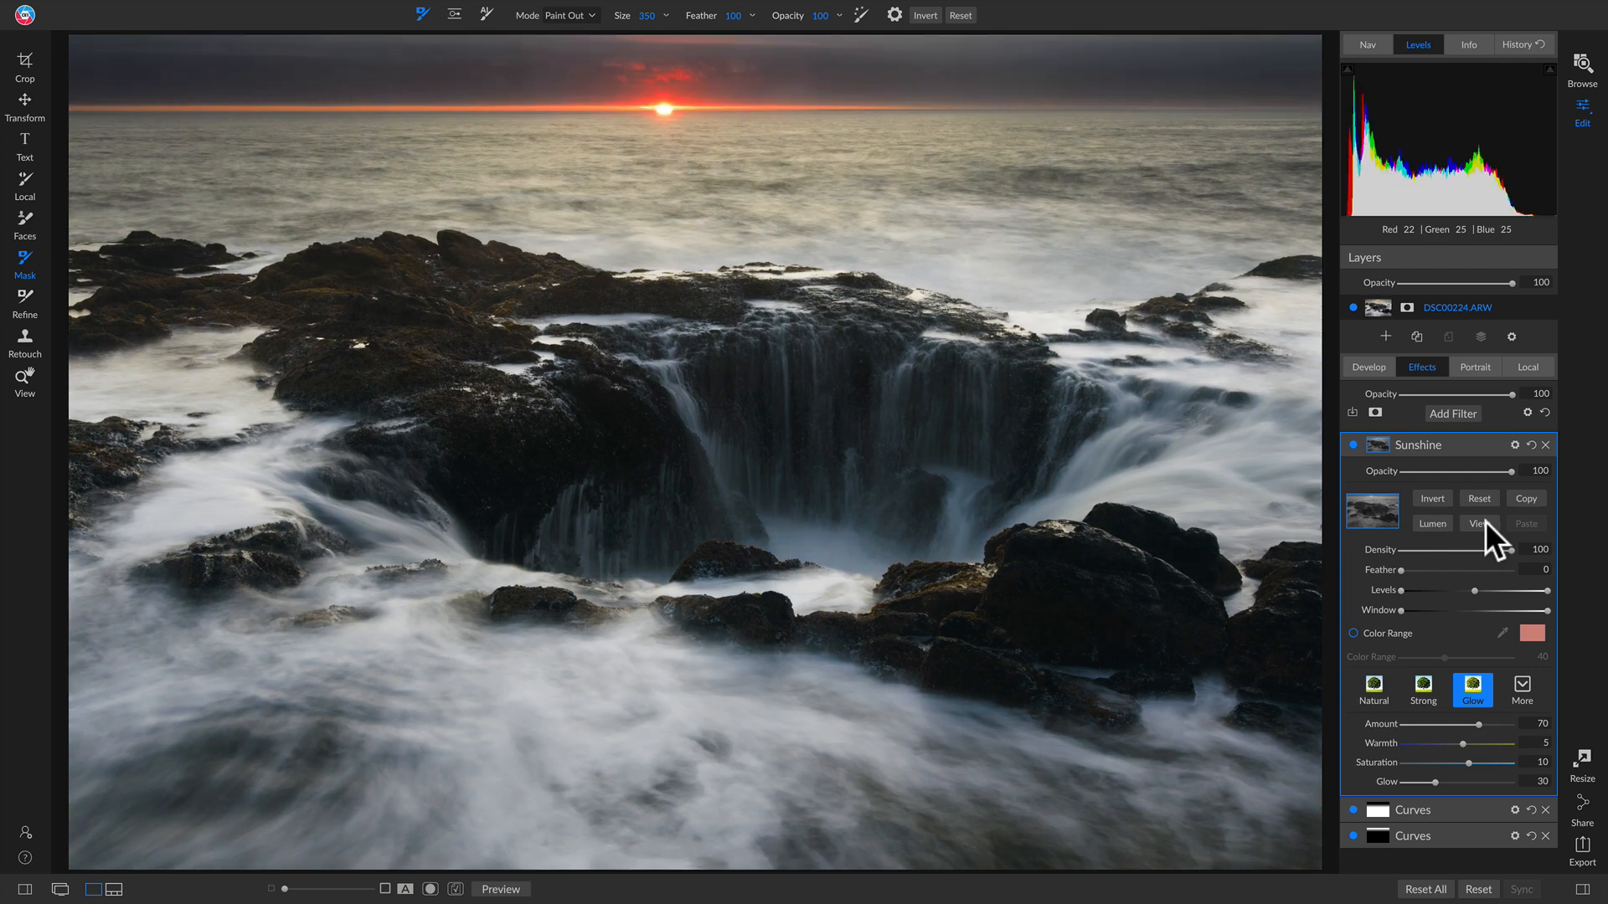
click(1481, 523)
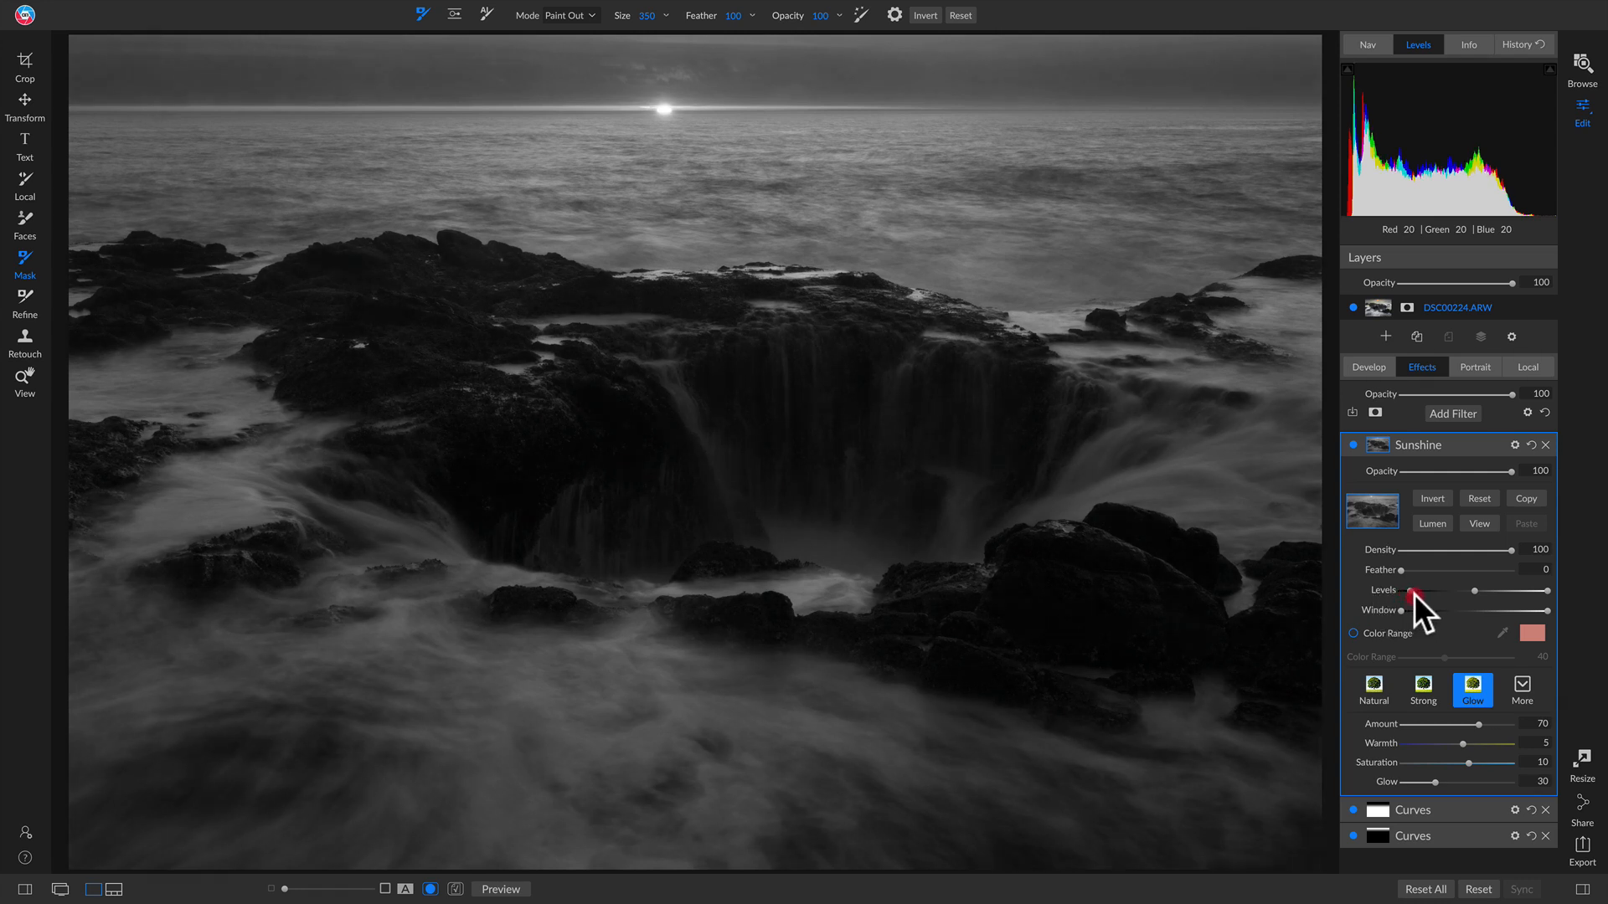
Step: Adjust the Sunshine mask's Levels handles to cover the bright water and sky, then hide the mask
drag(1413, 593, 1438, 593)
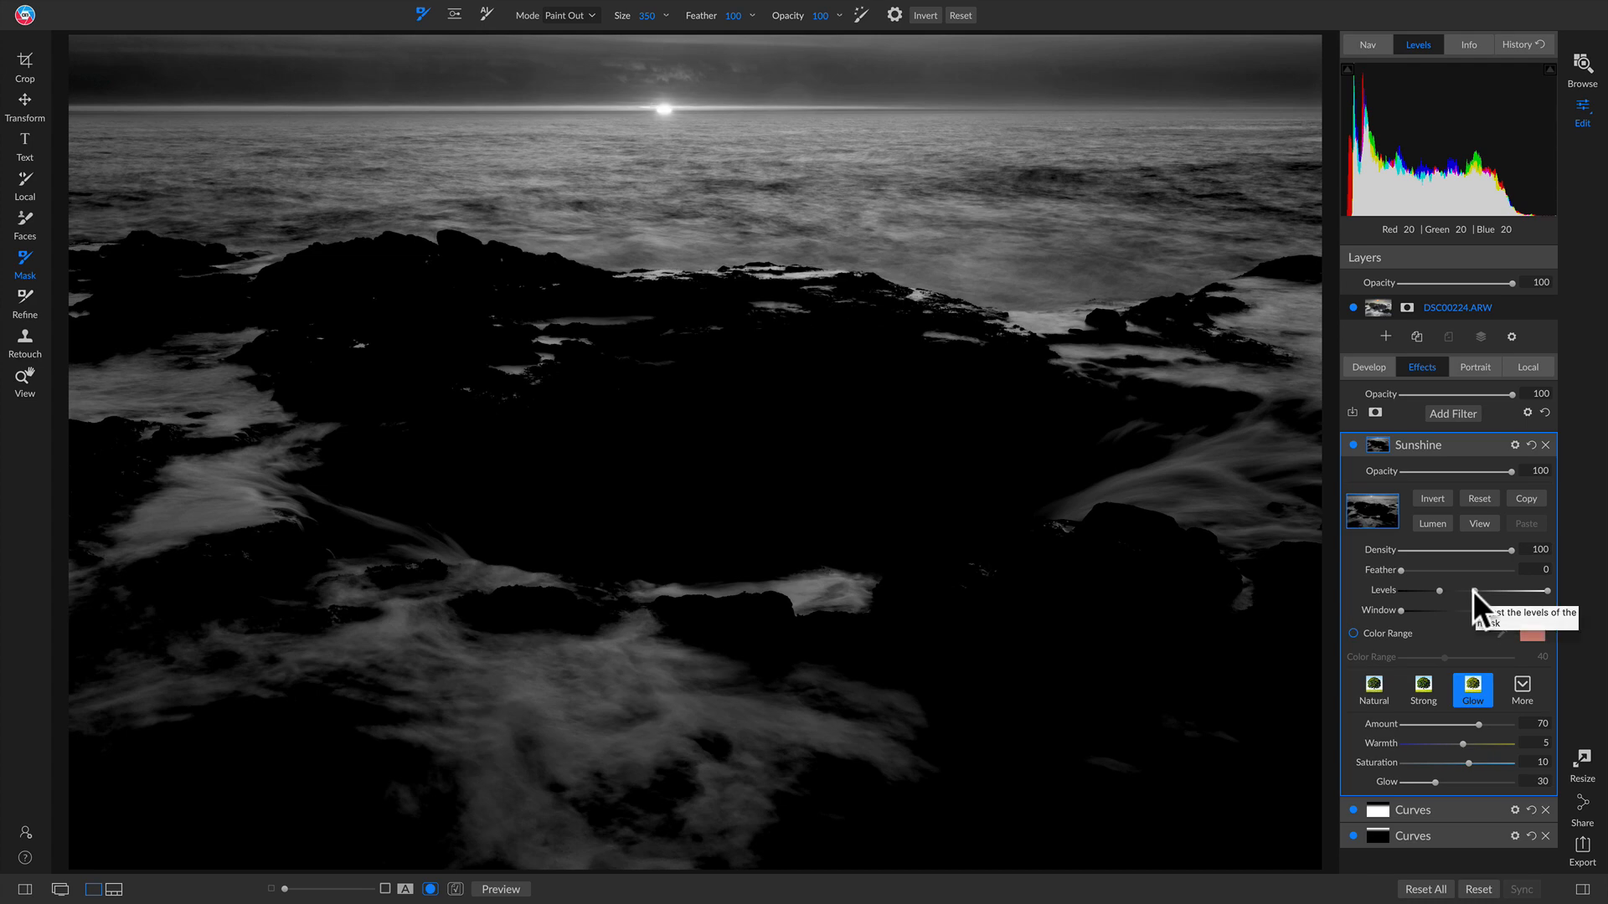
click(1472, 590)
drag(1466, 590, 1425, 592)
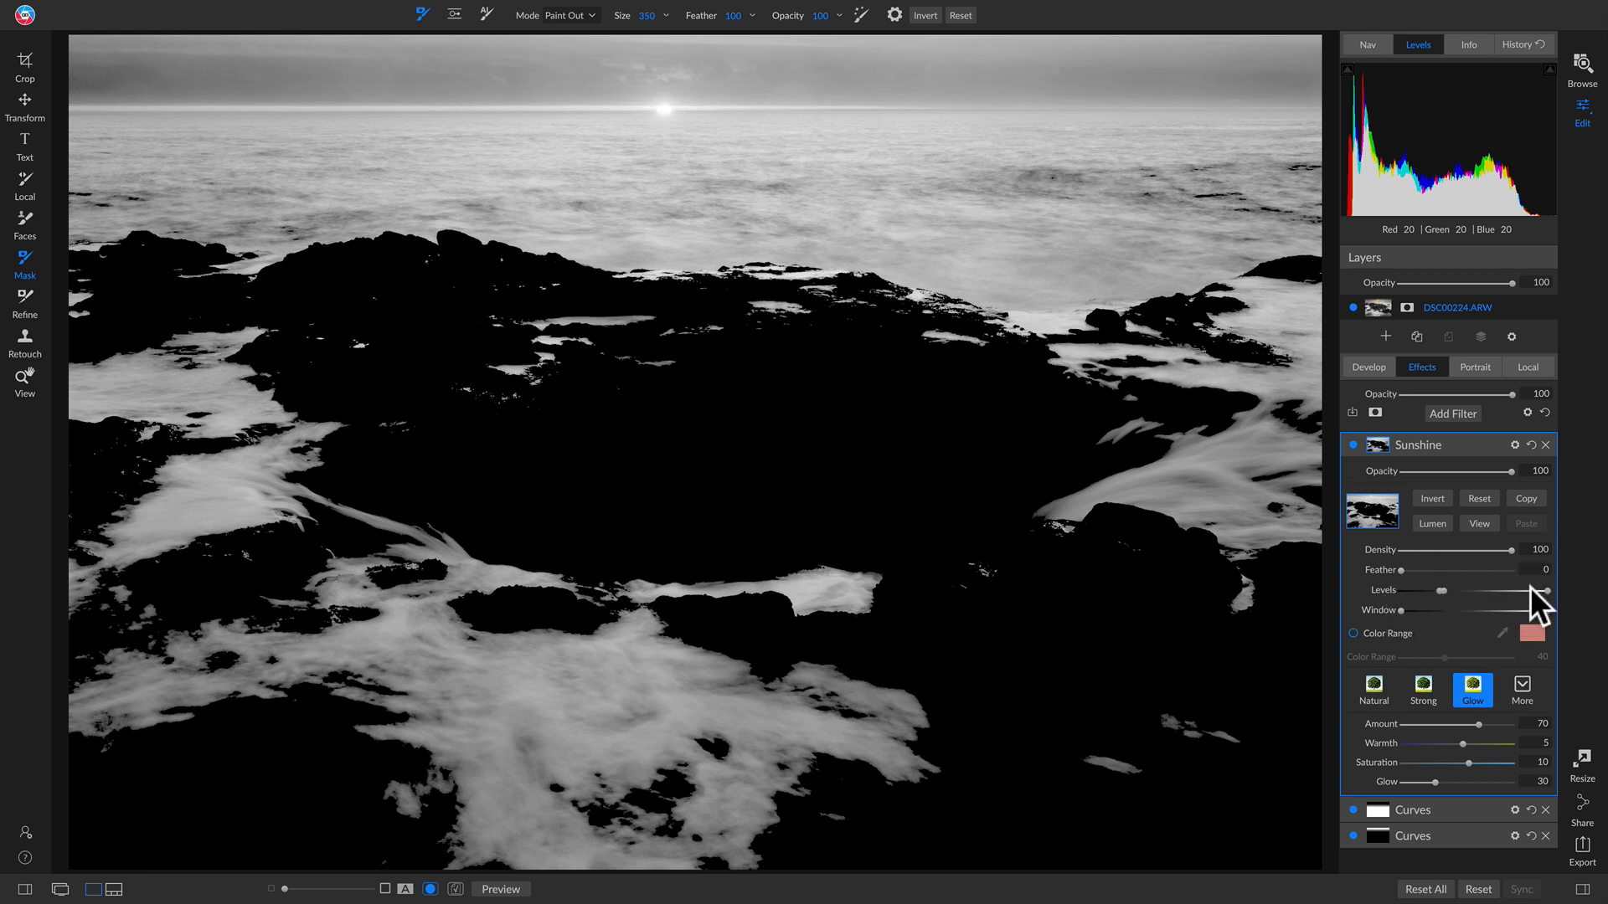
drag(1511, 593, 1419, 591)
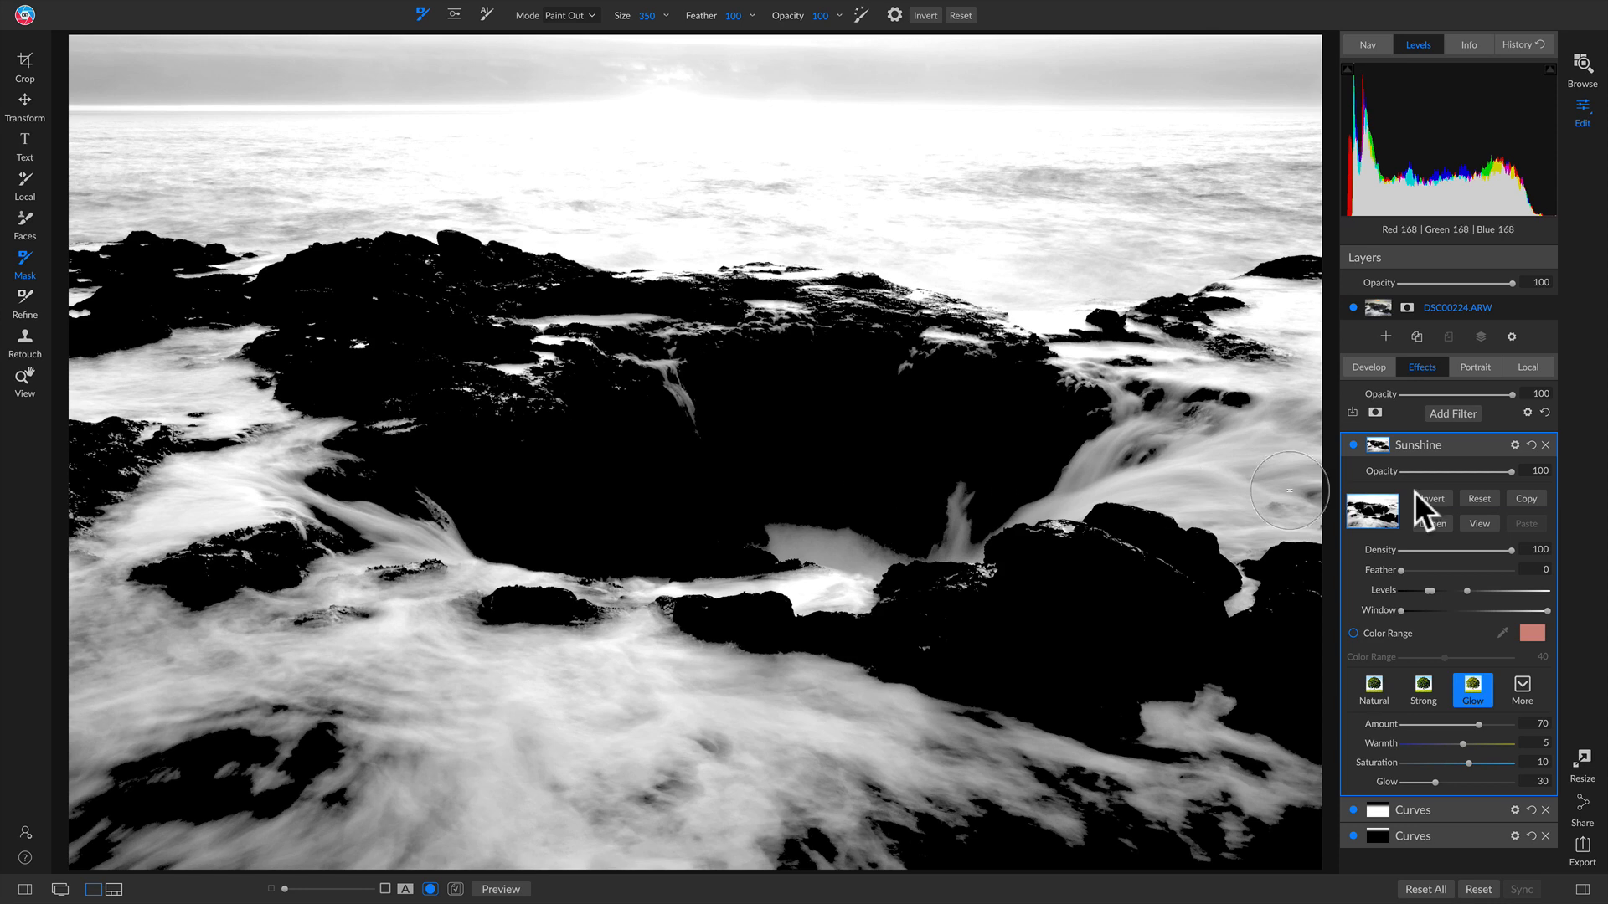
click(1477, 523)
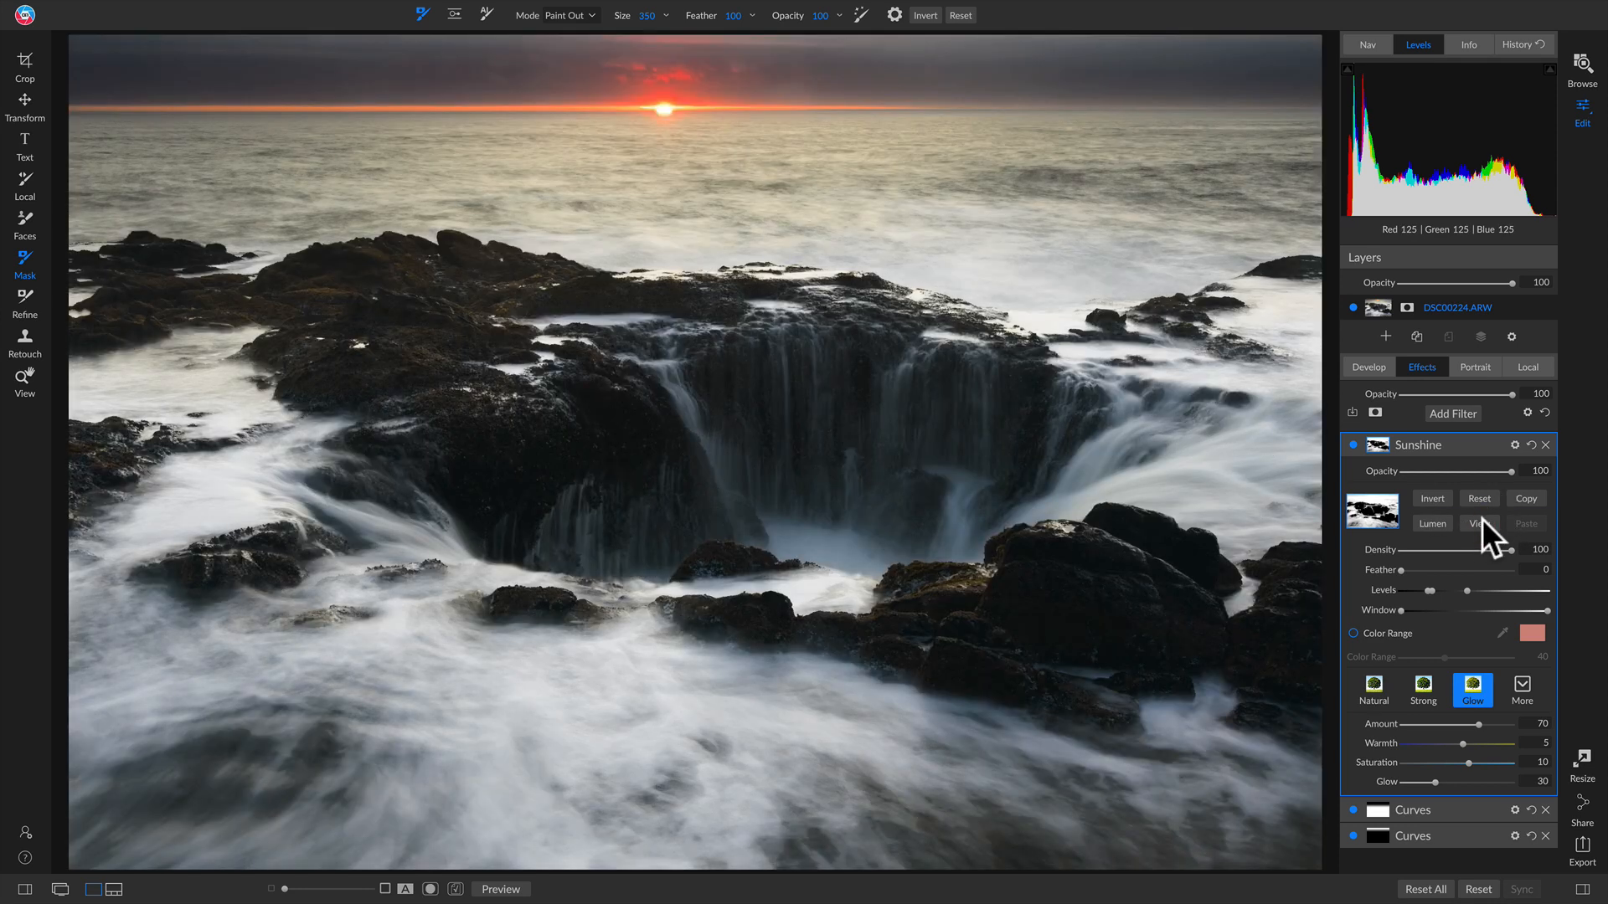
Step: Show the Sunshine mask and drag its Window slider to favour the brightest sea and foam
click(1353, 446)
click(1354, 446)
click(1479, 525)
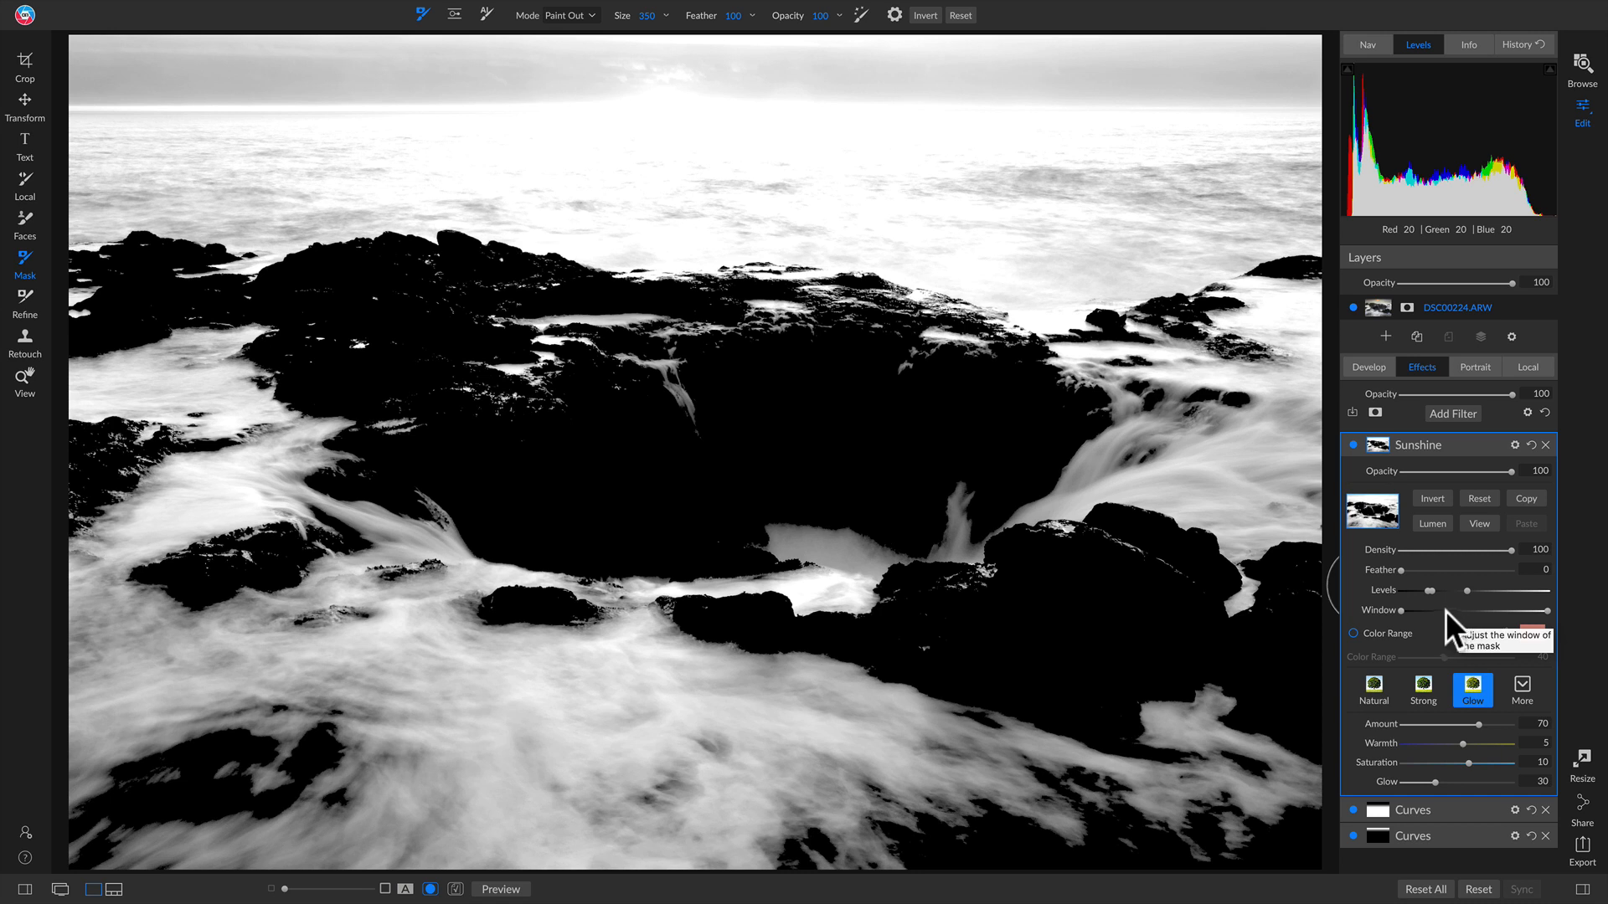
click(1400, 611)
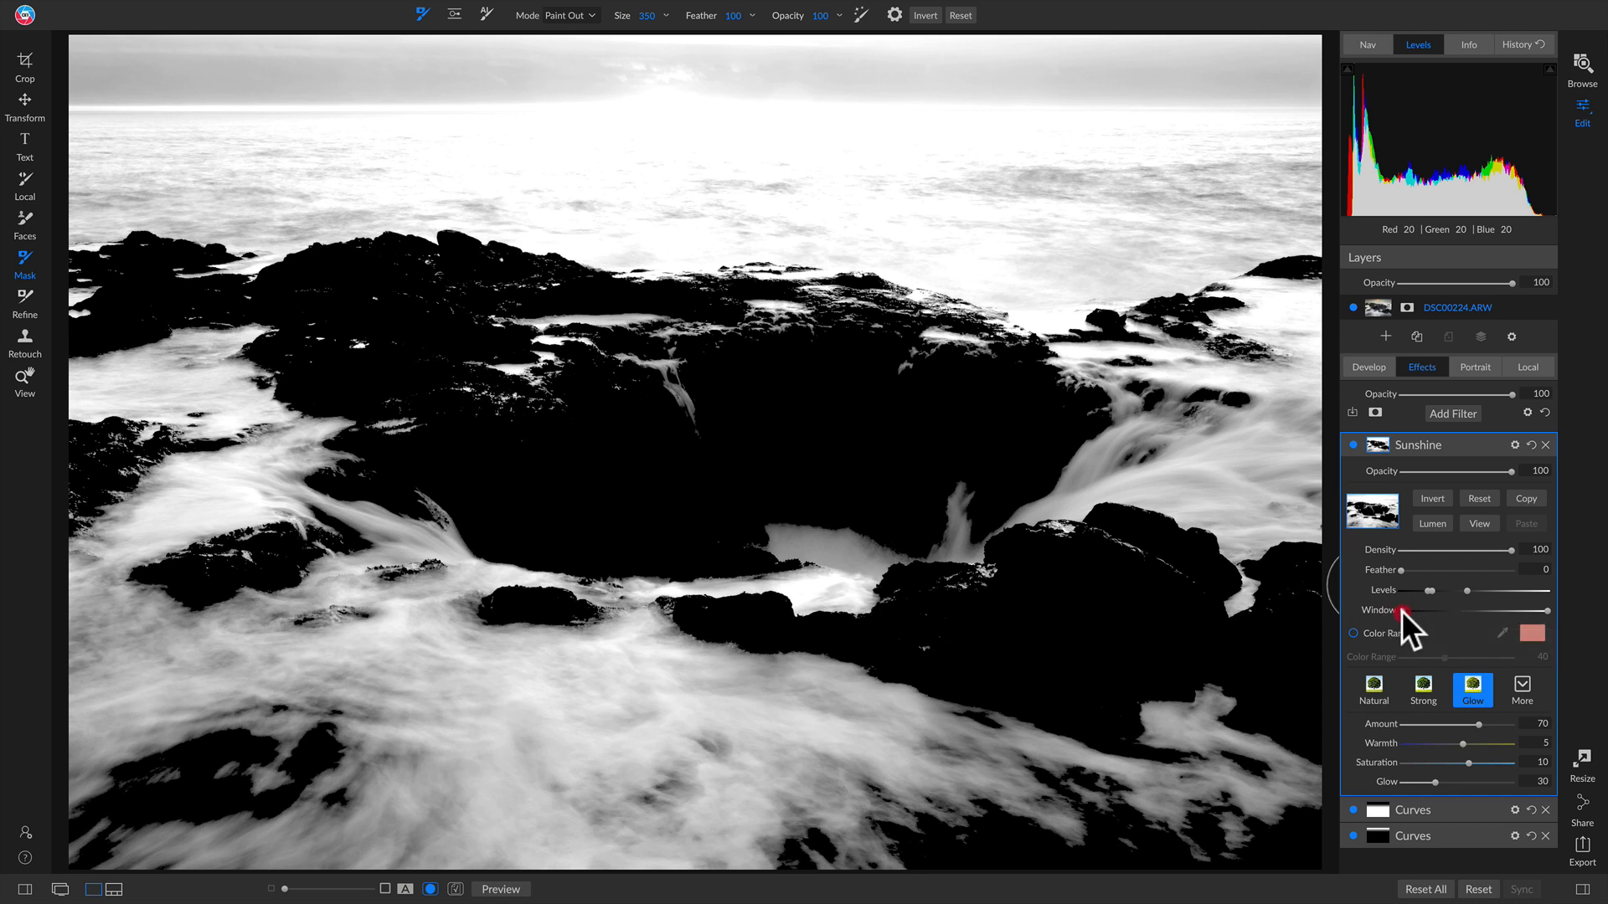
drag(1425, 612, 1378, 612)
drag(1419, 613, 1434, 614)
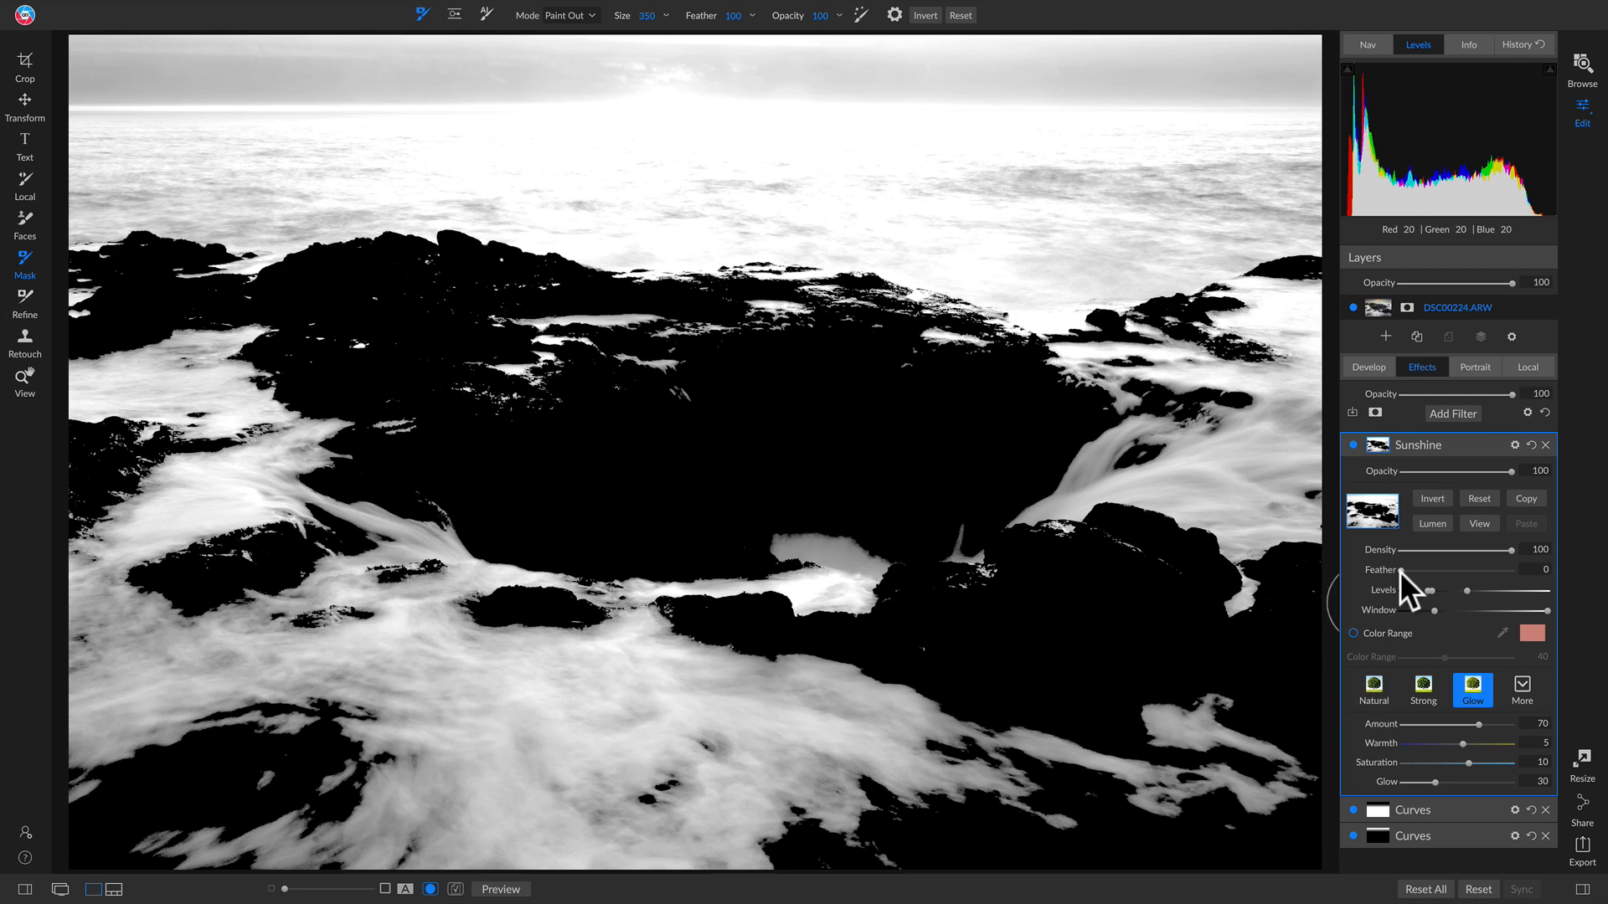
Step: Feather the mask edges to 23, then compare the colour photo with the filter off and on
drag(1399, 571, 1425, 575)
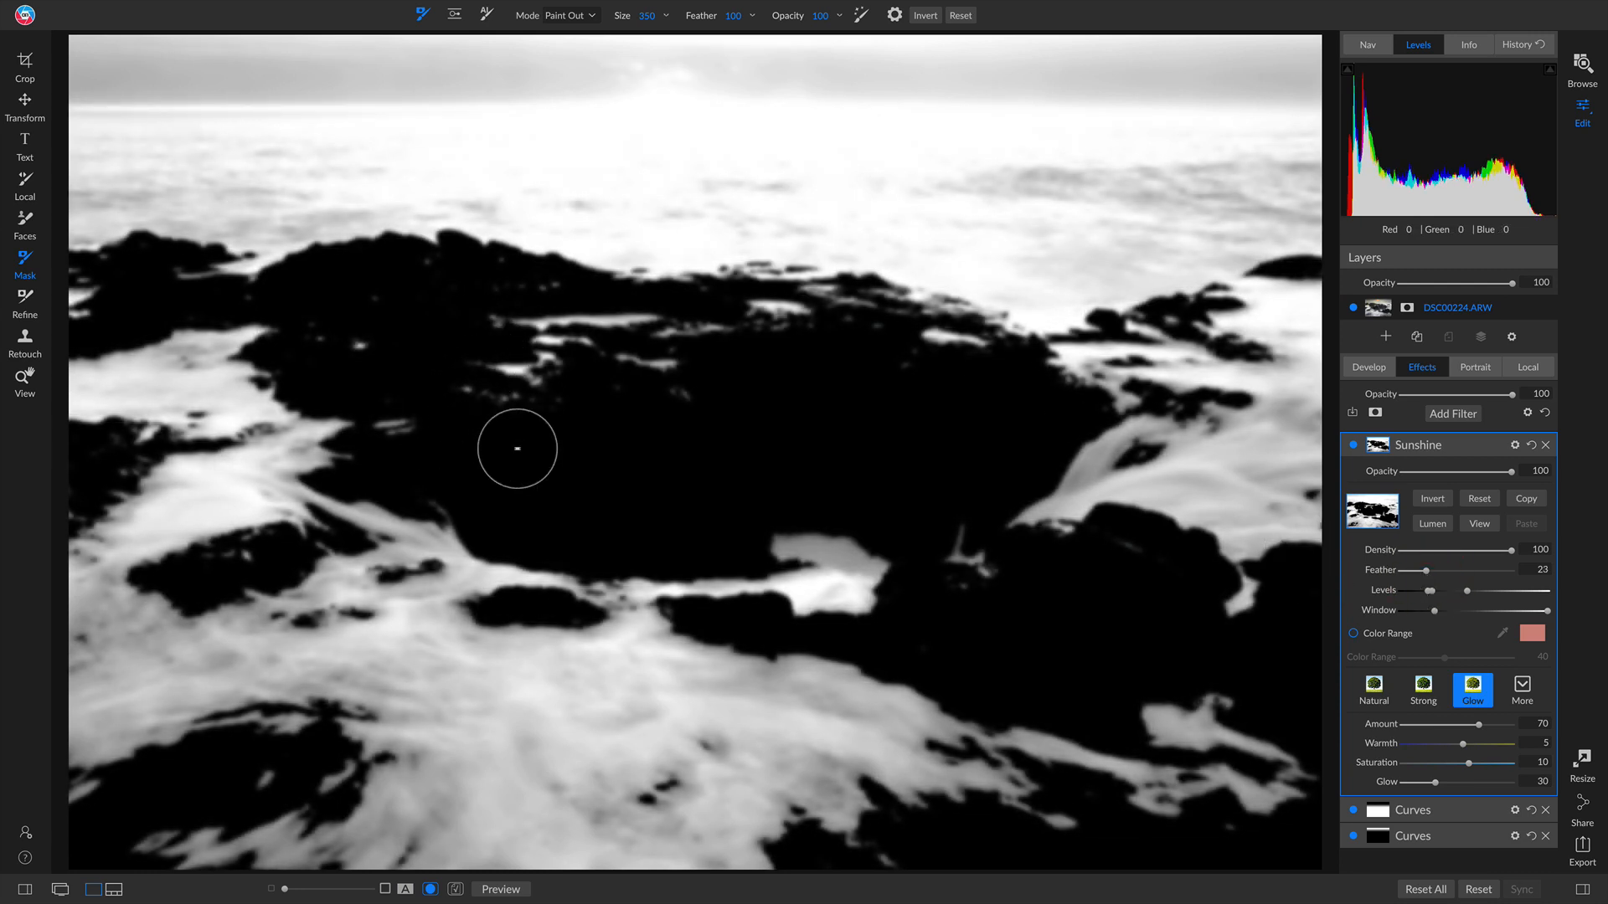
click(1478, 526)
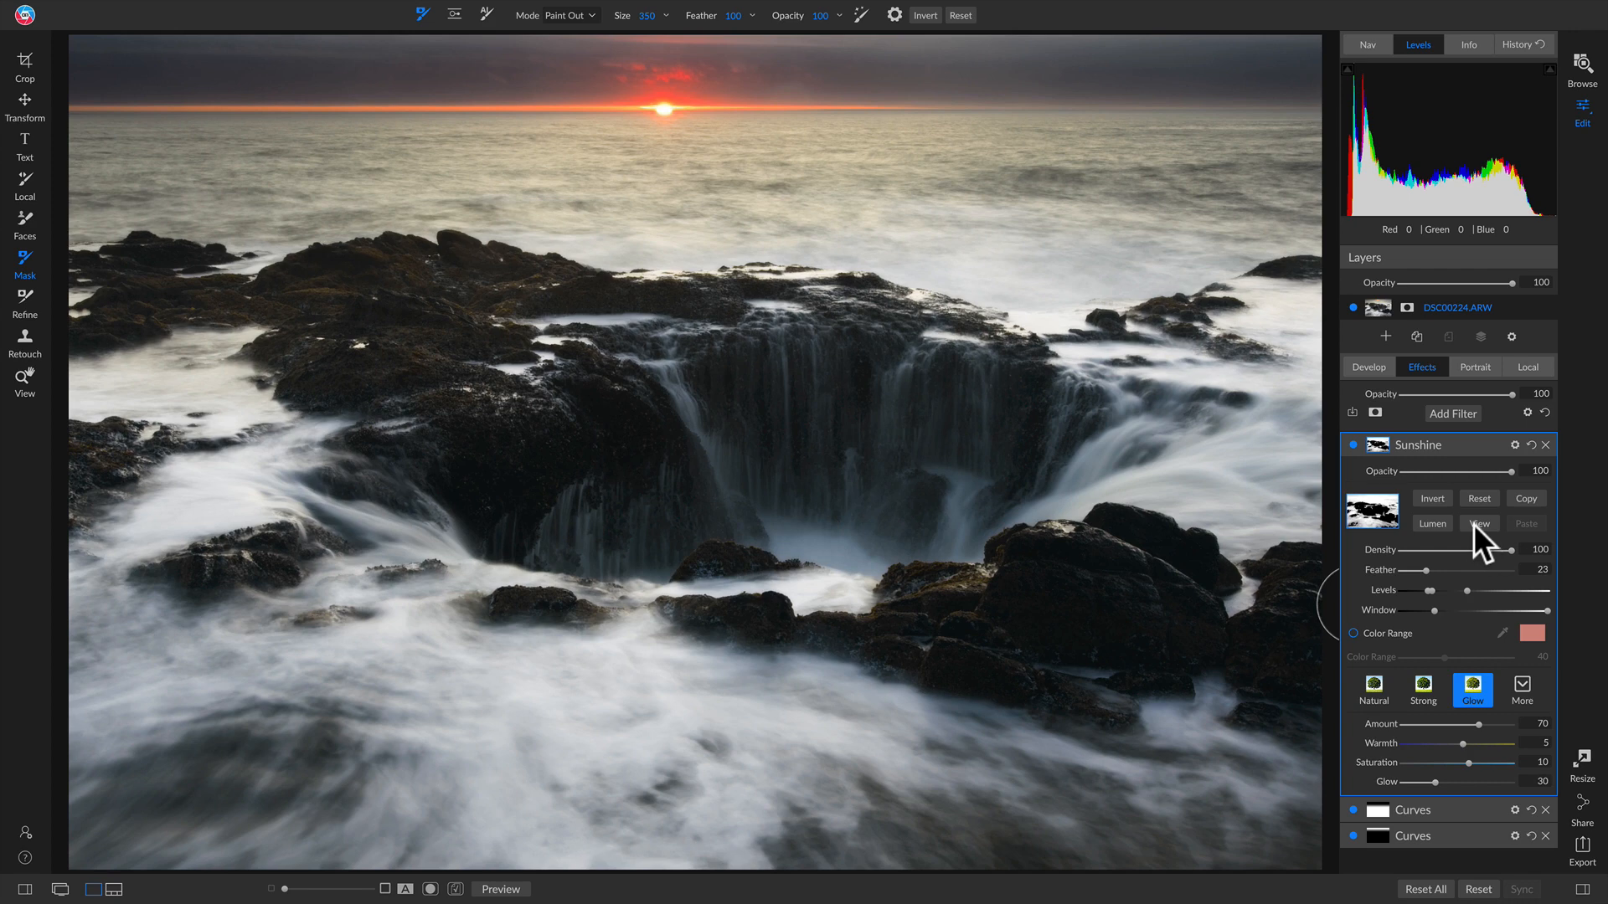
click(1350, 444)
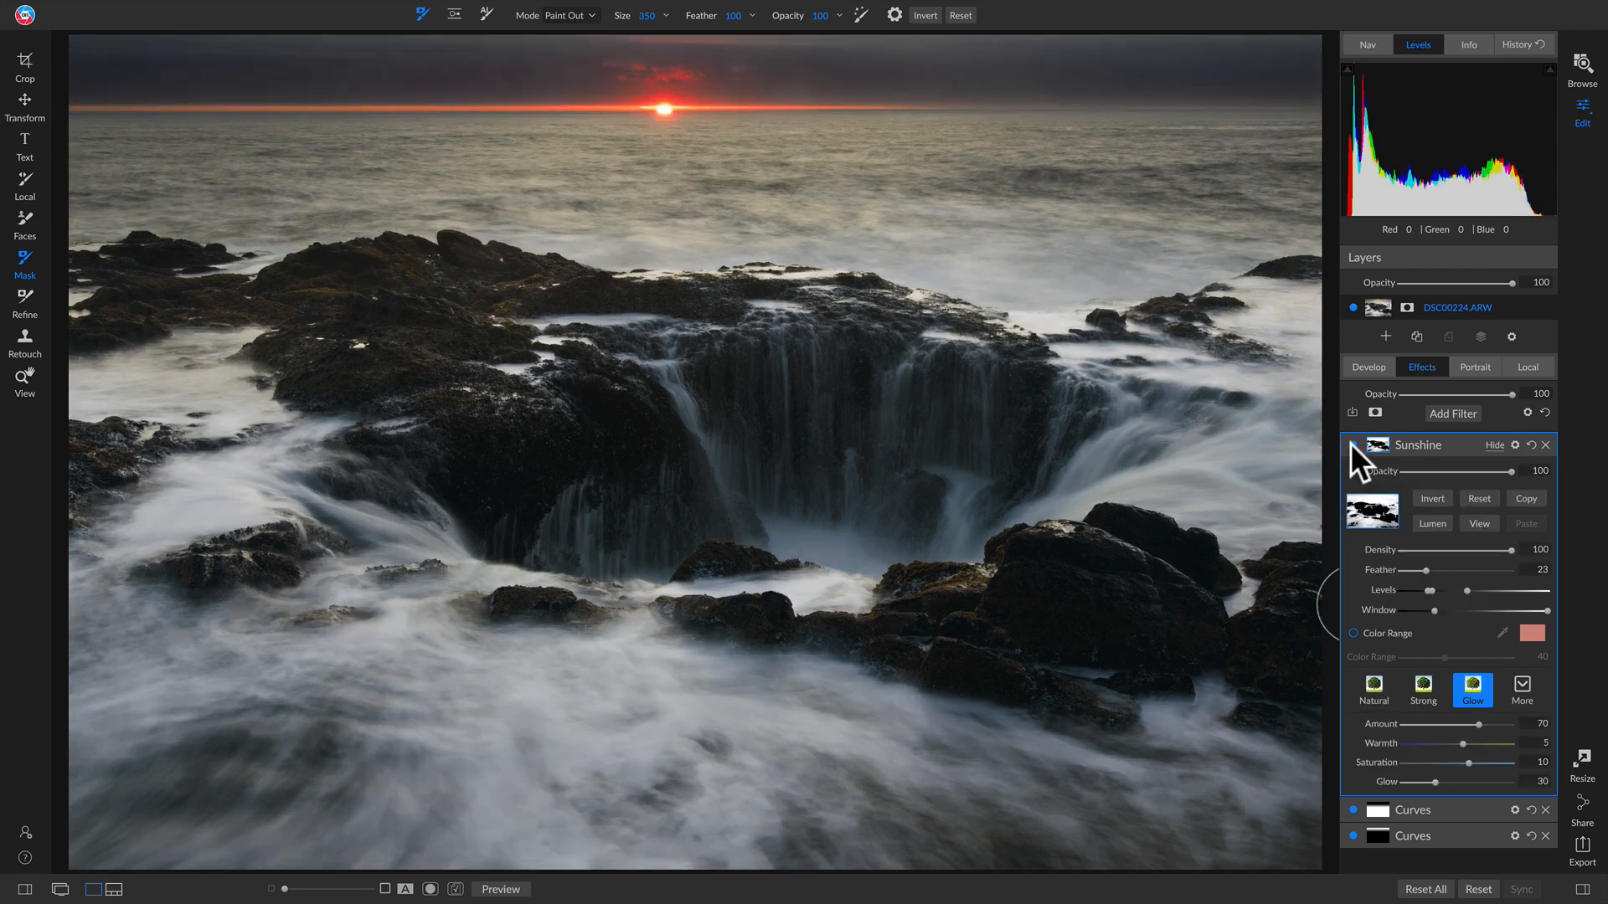
click(1350, 444)
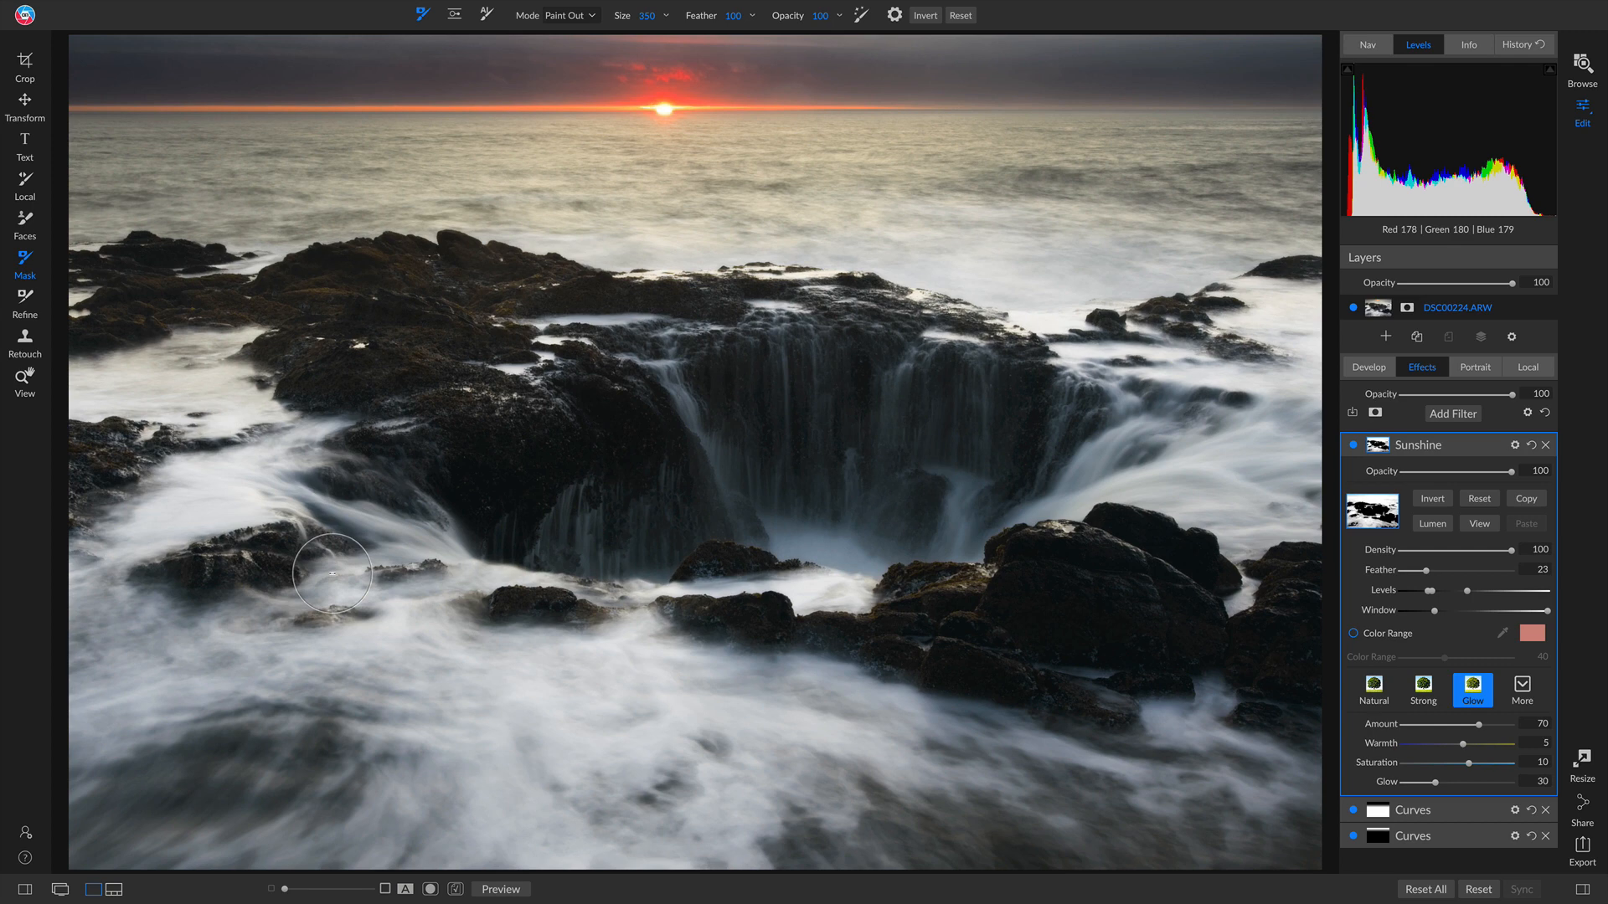
Step: Add a Linear Top gradient to the Sunshine mask, moved down with a wider feather, and compare
key(shift+b)
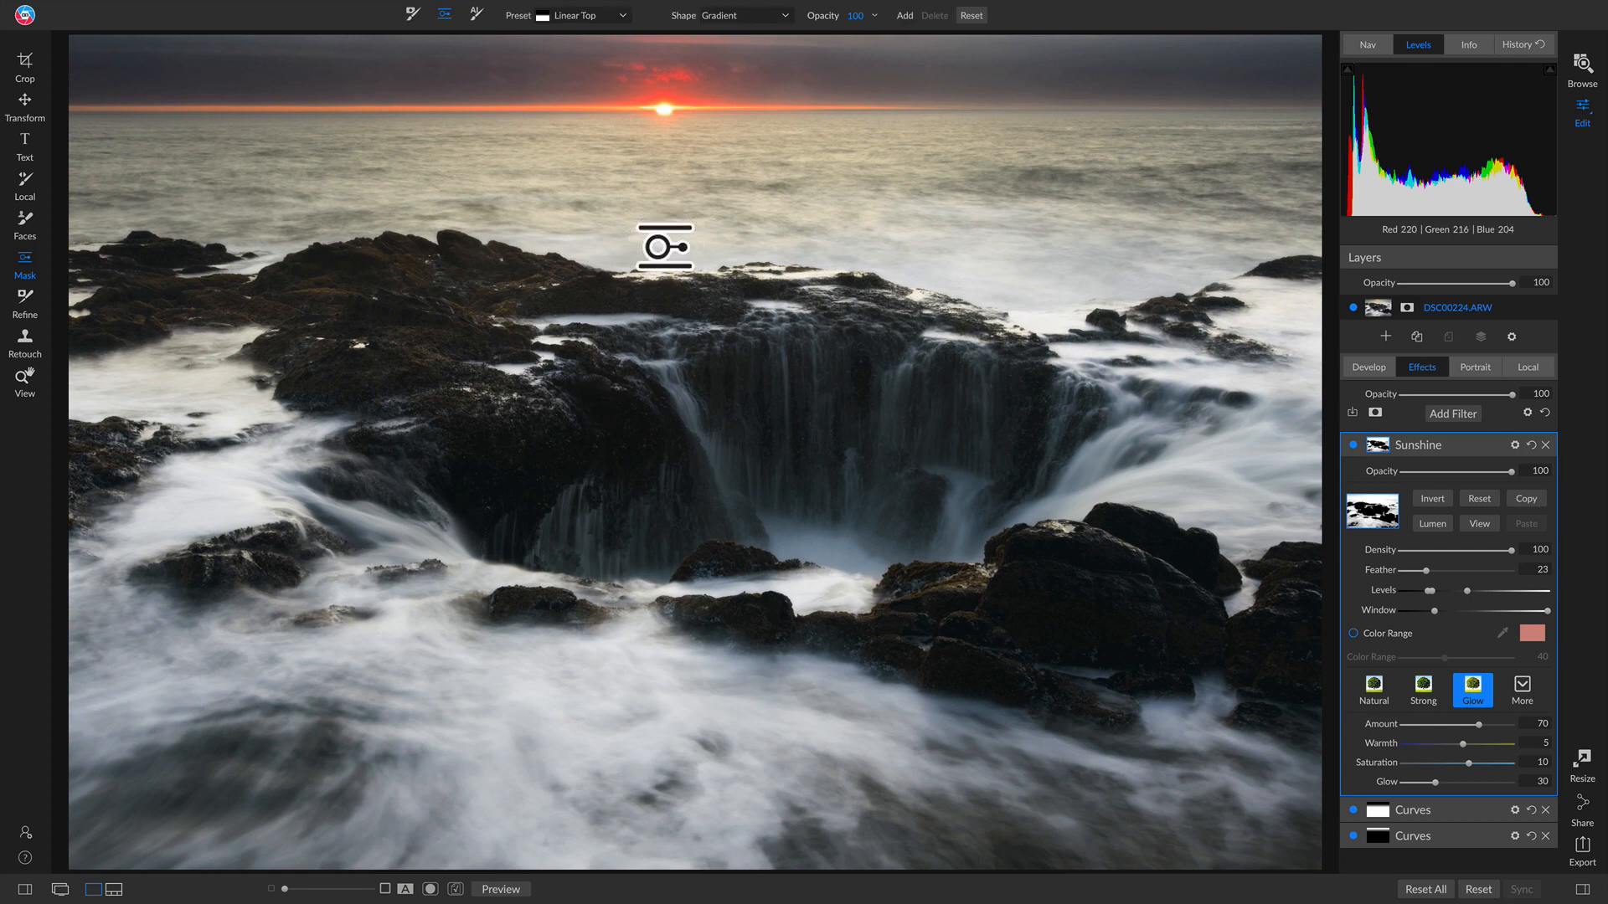
click(726, 217)
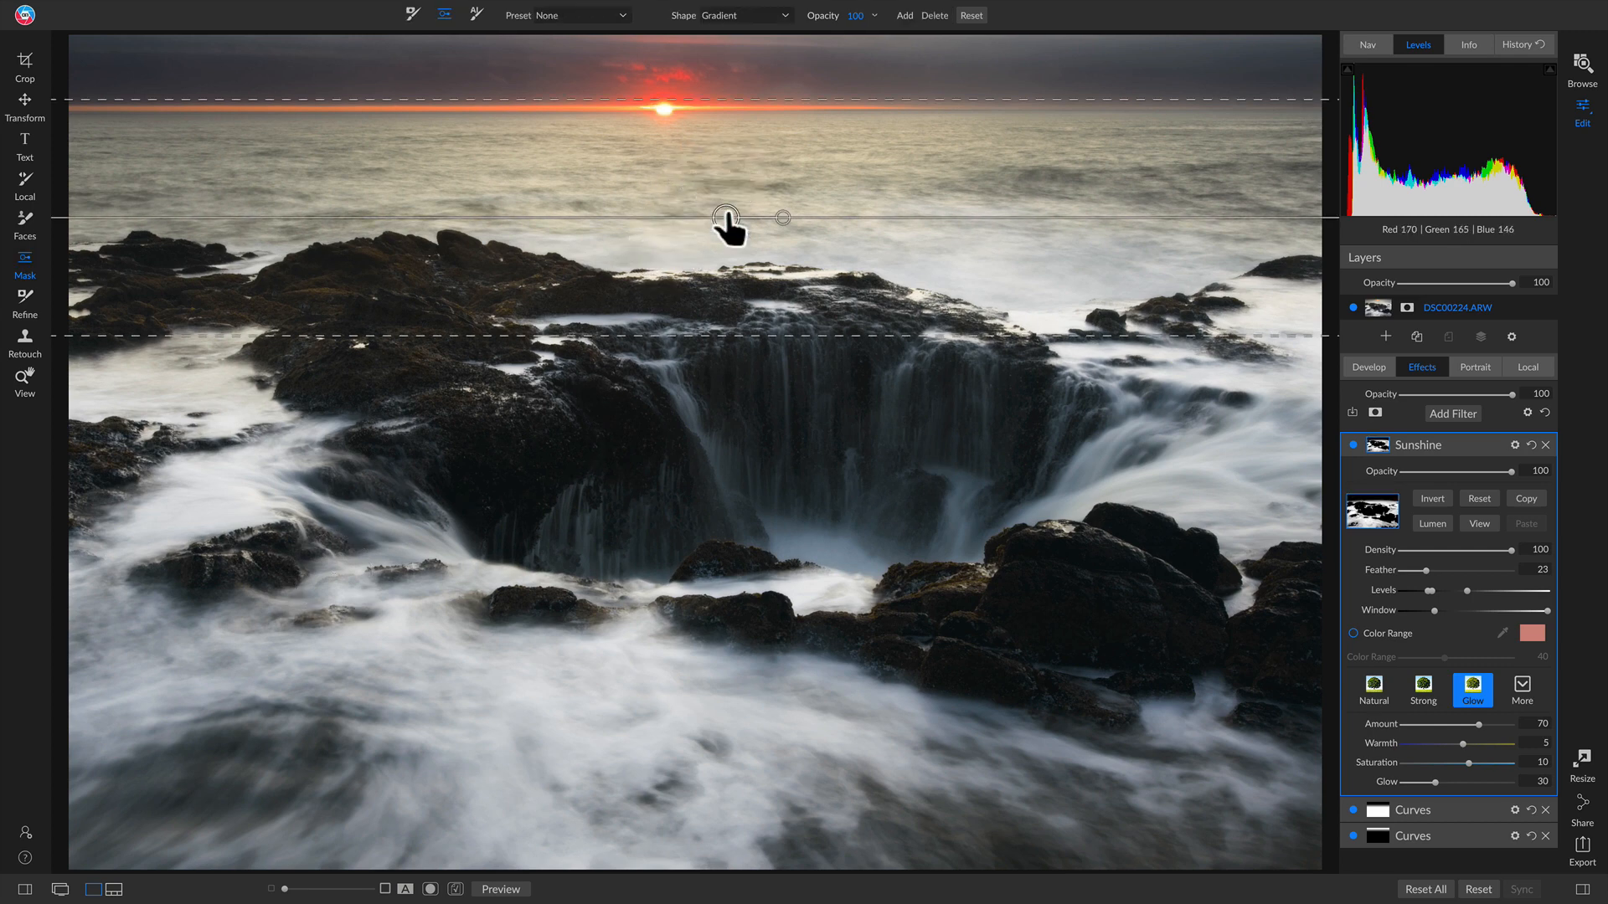
drag(726, 219, 719, 249)
drag(575, 128, 577, 92)
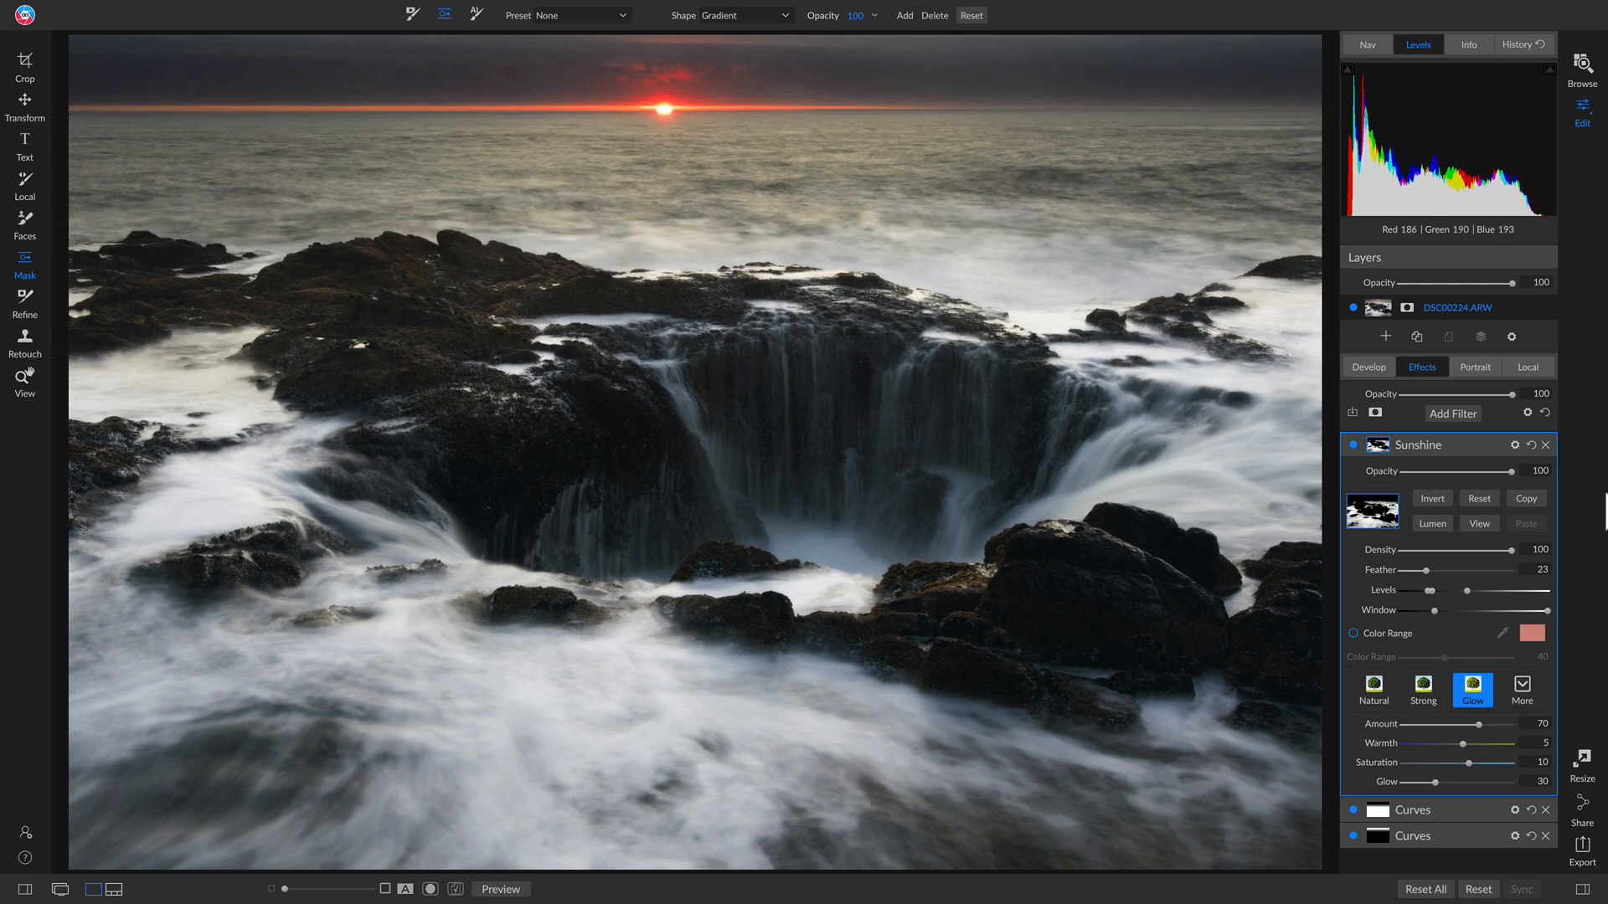
click(1354, 443)
click(1353, 443)
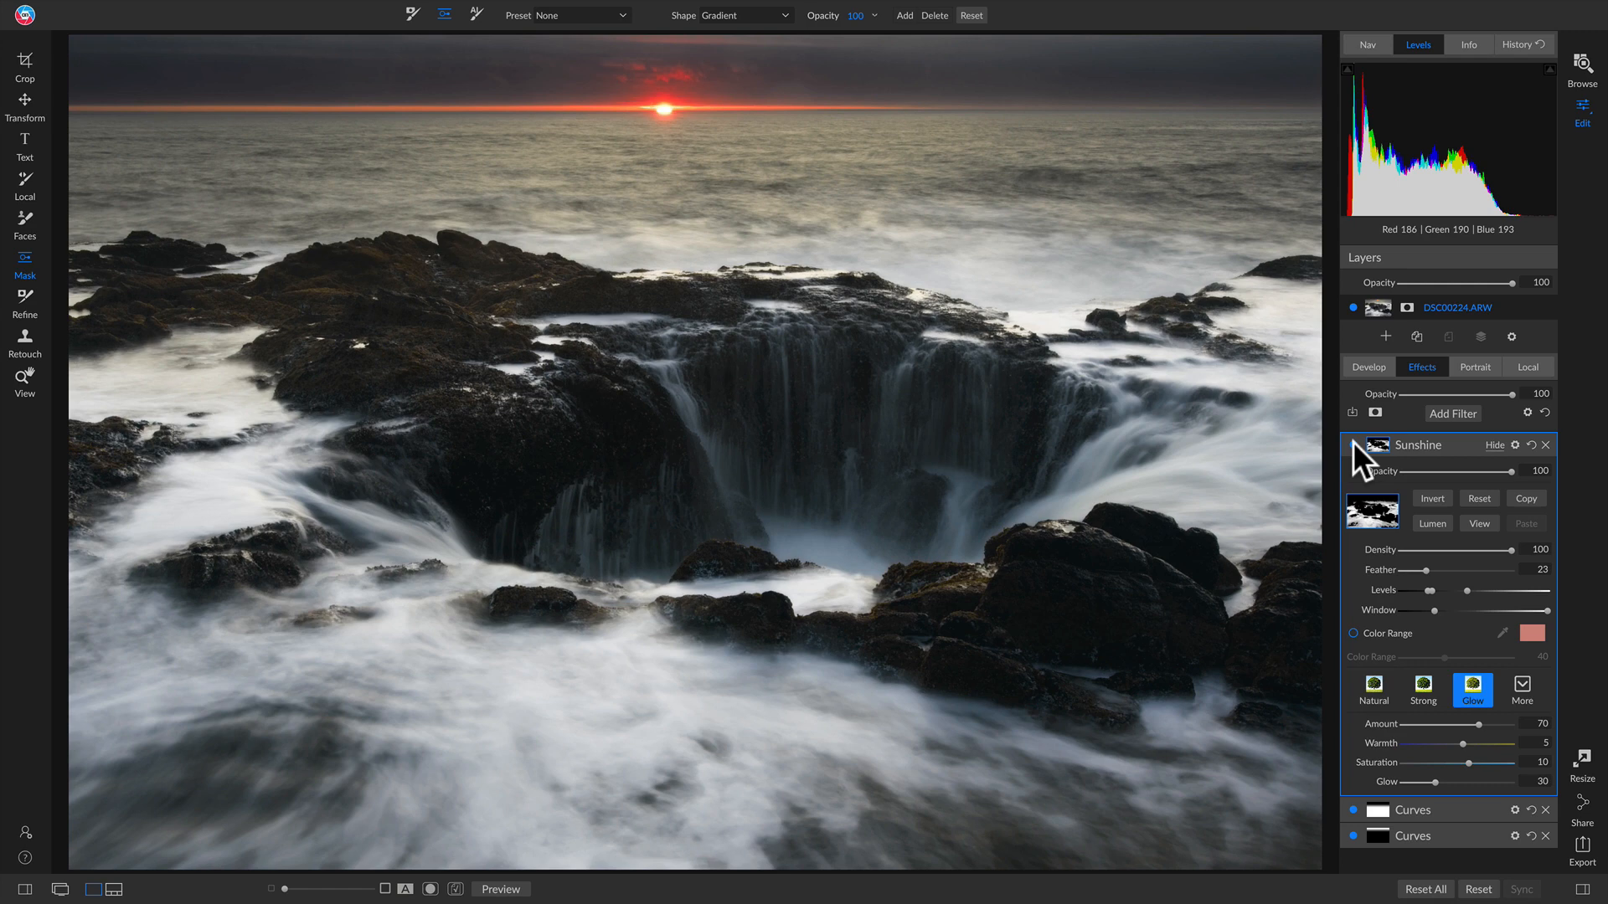
click(1353, 443)
click(1353, 443)
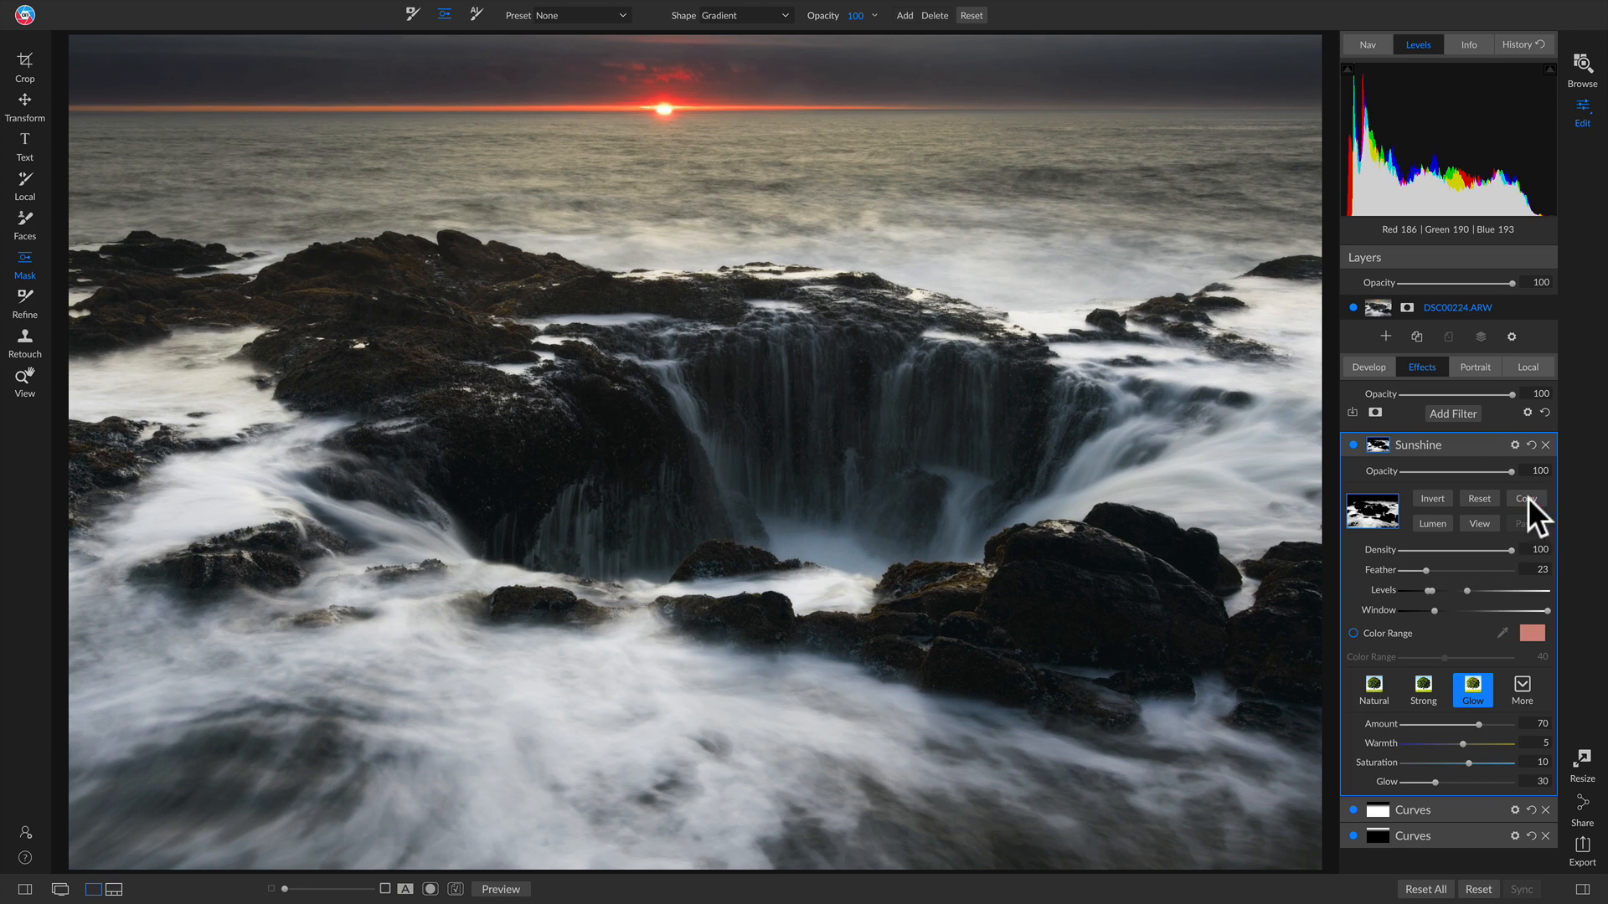
Step: Add a Dynamic Contrast filter (Medium 15, Large 20), compare it, and show its mask settings
click(1460, 410)
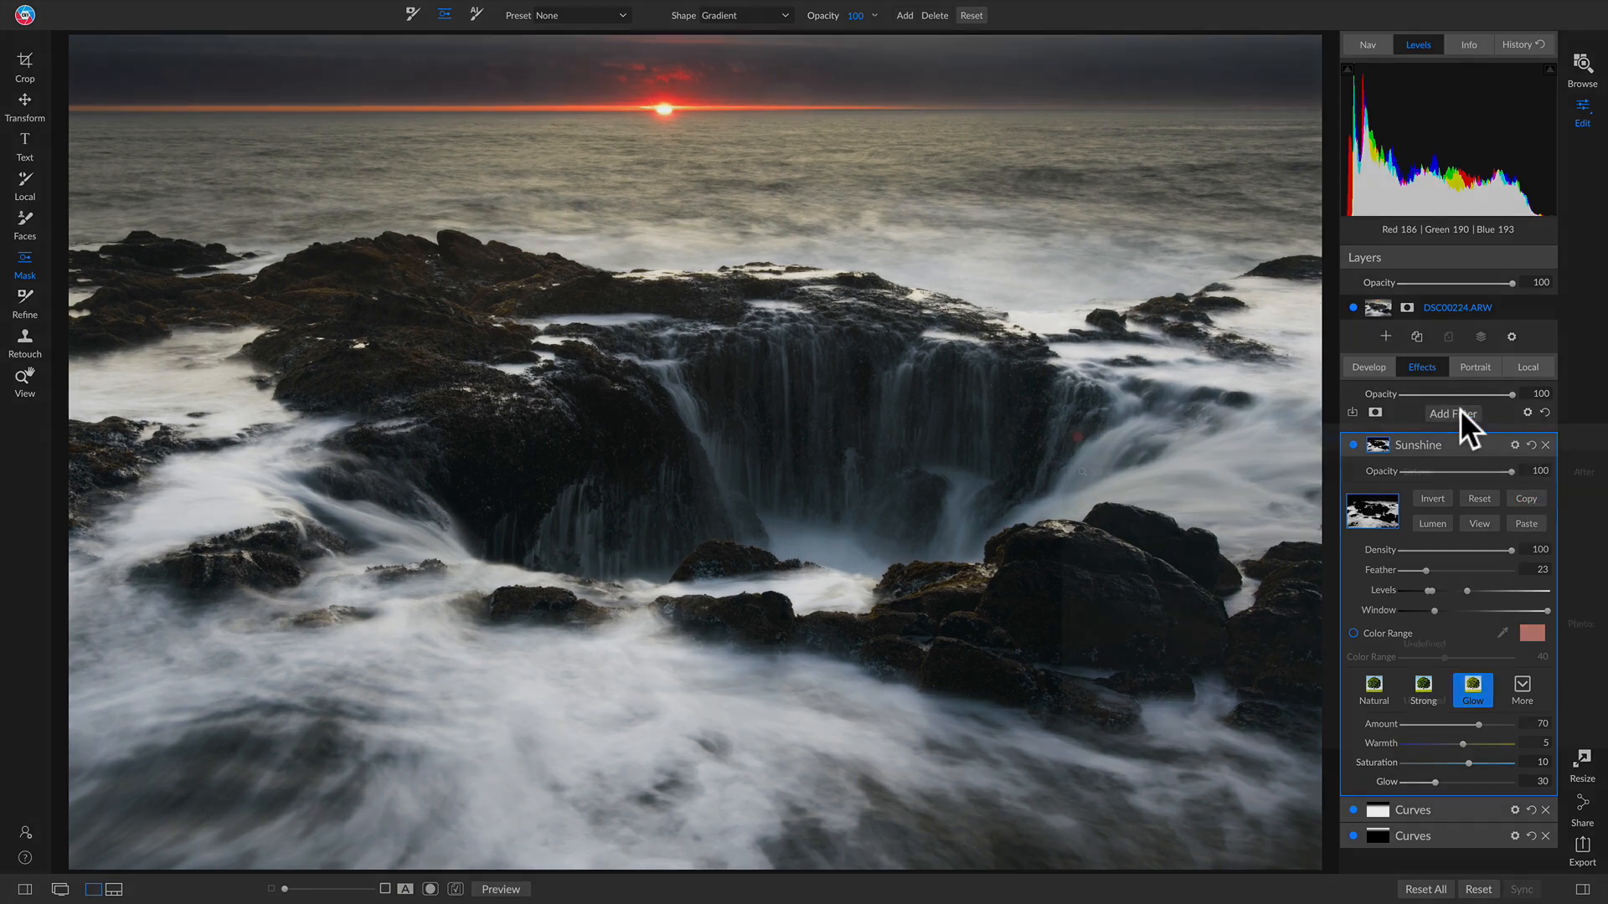
click(1225, 492)
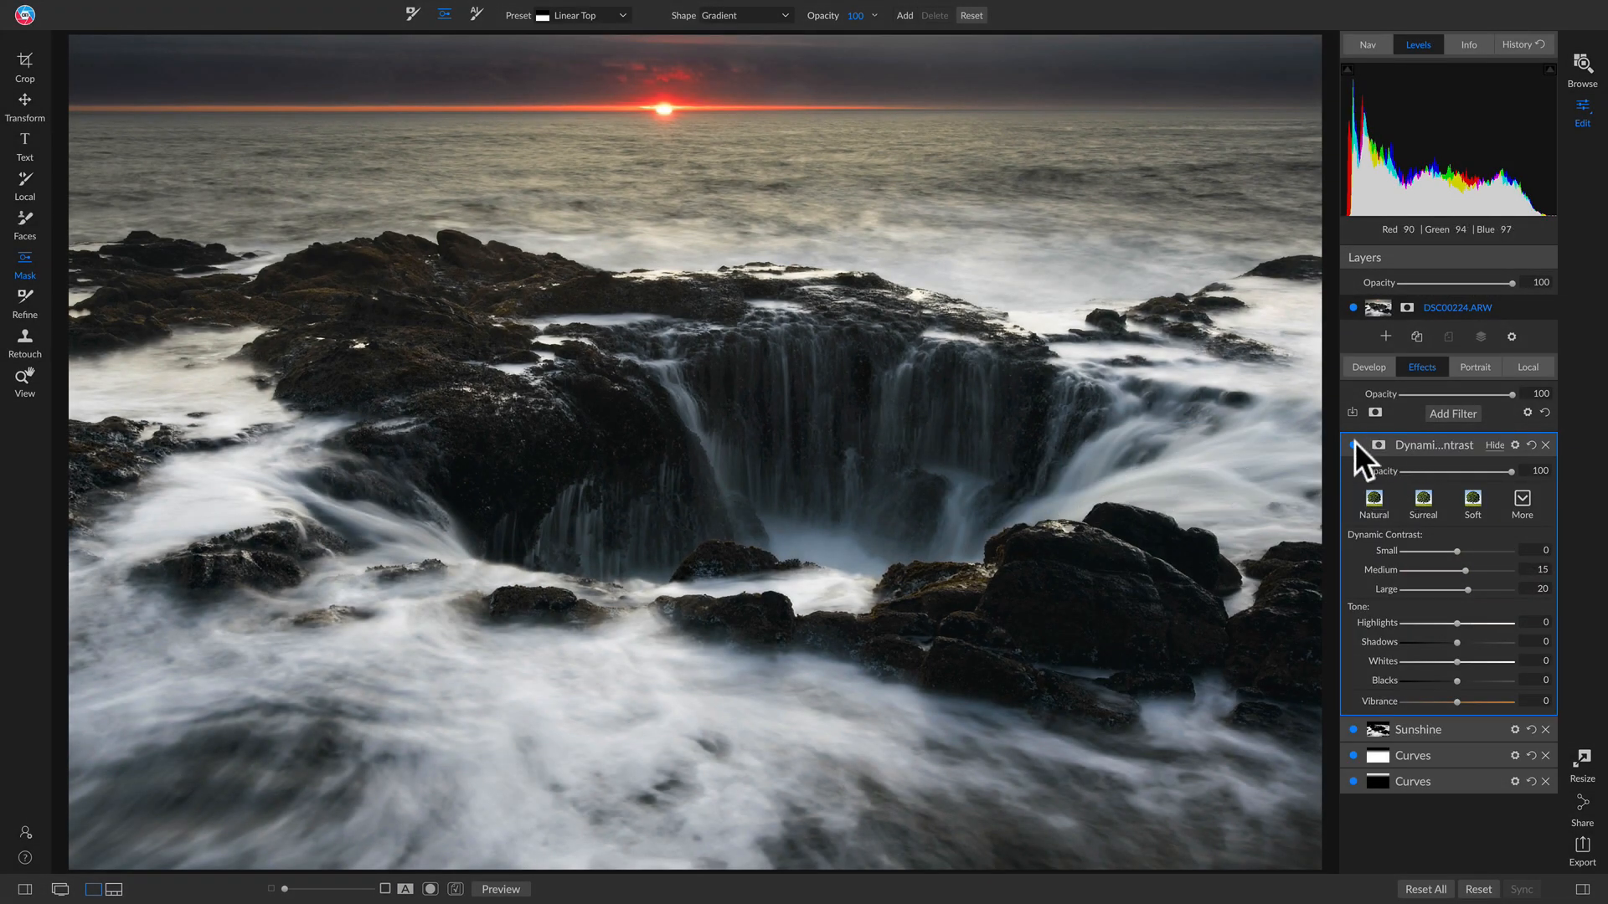
click(1353, 445)
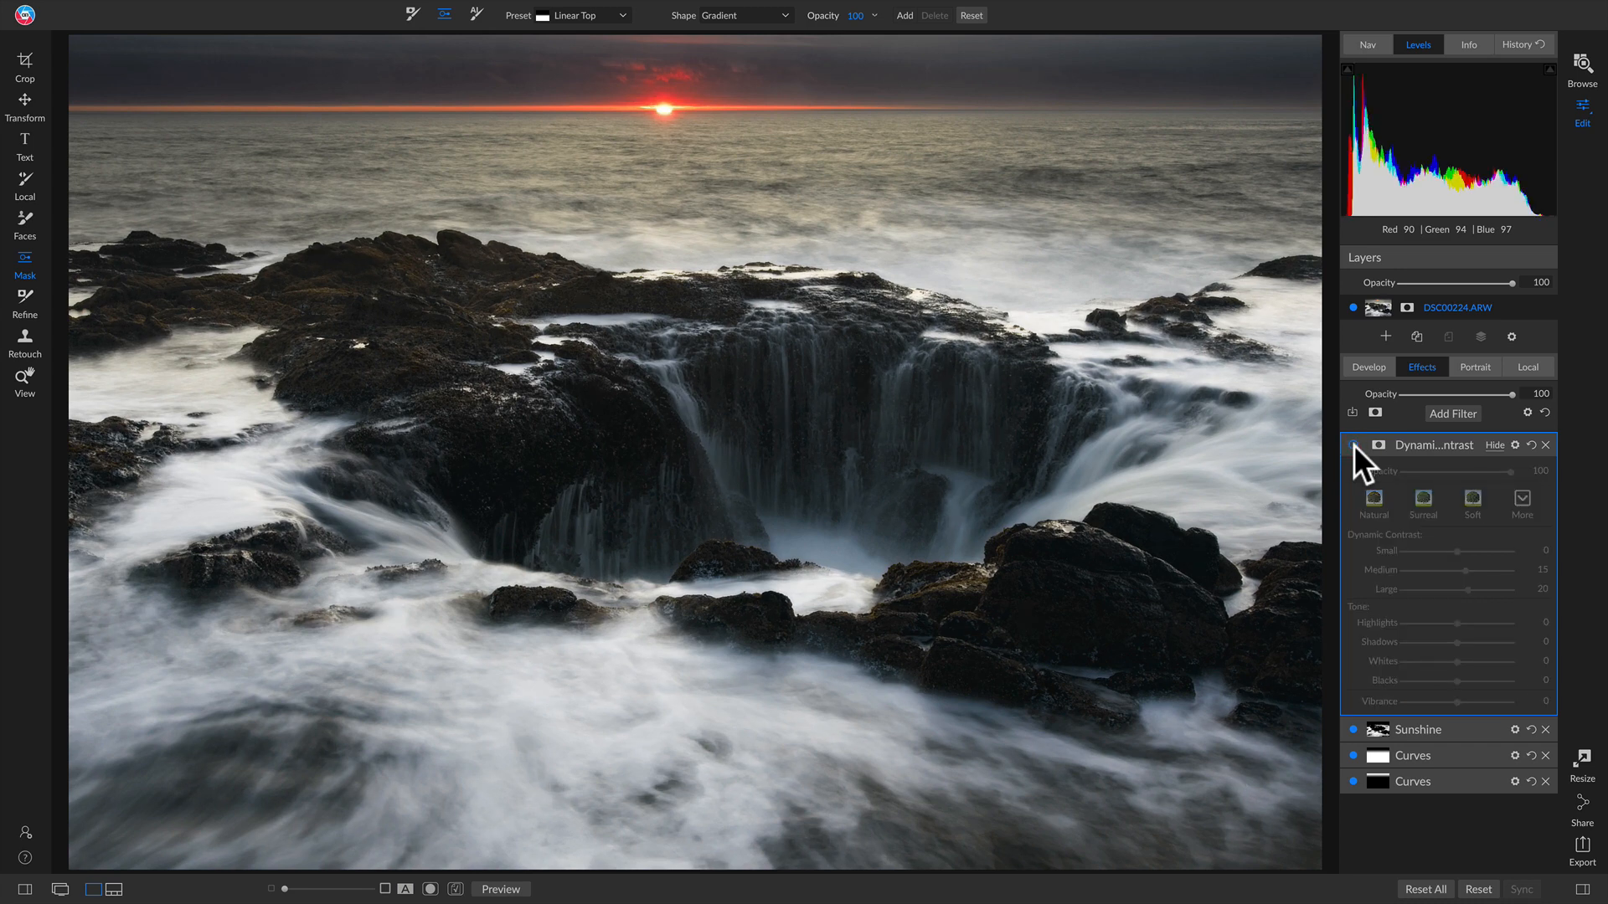
click(1353, 445)
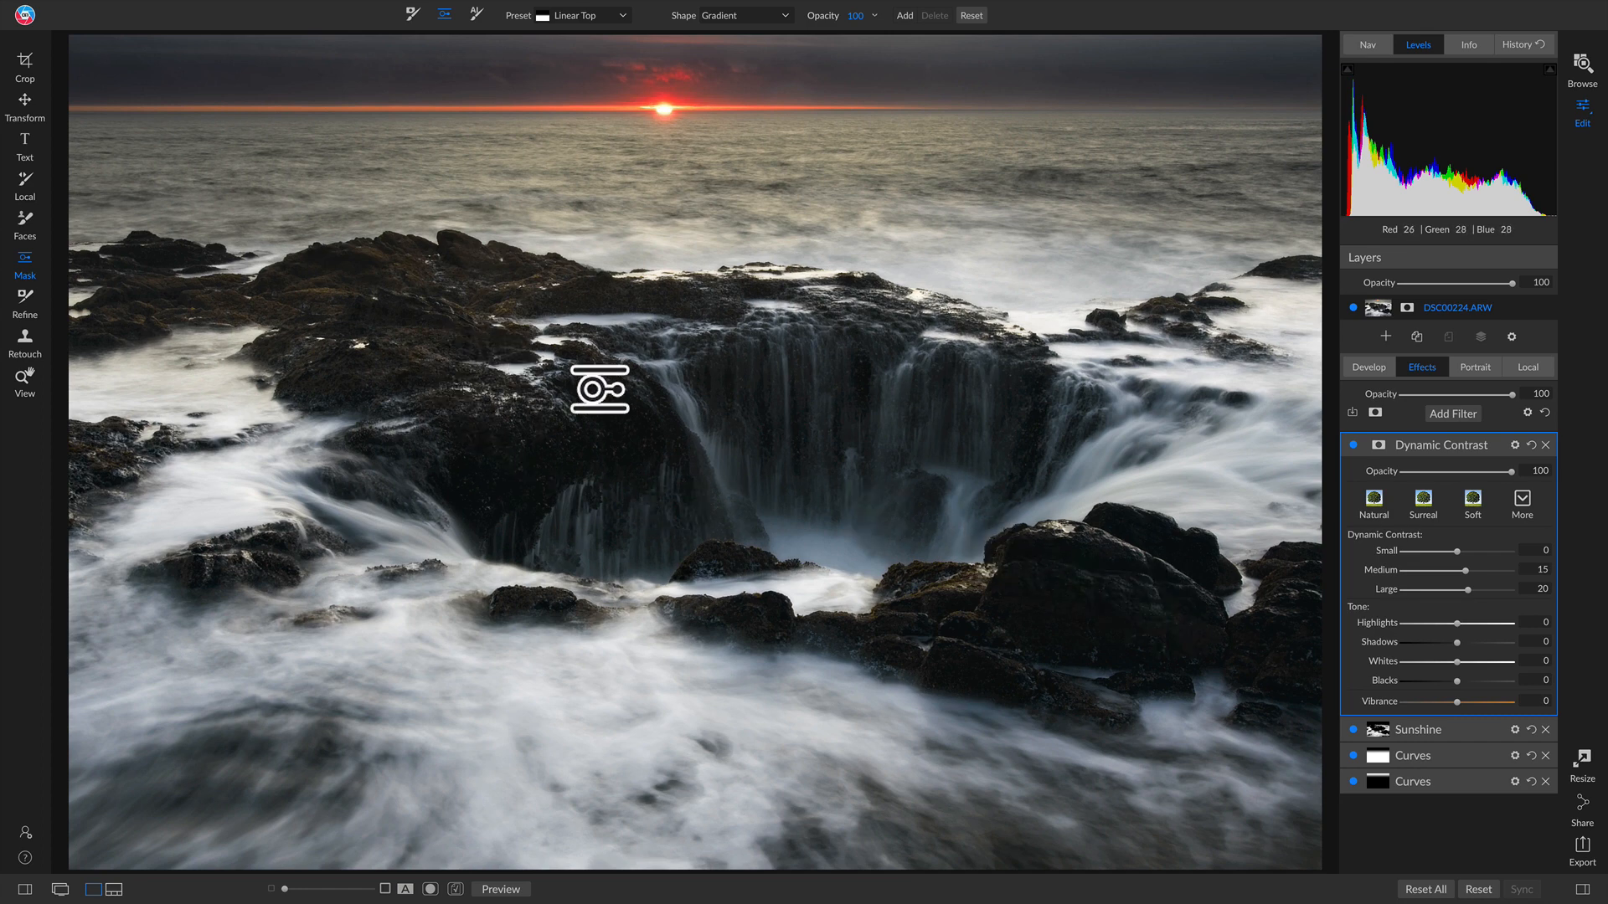
click(1379, 444)
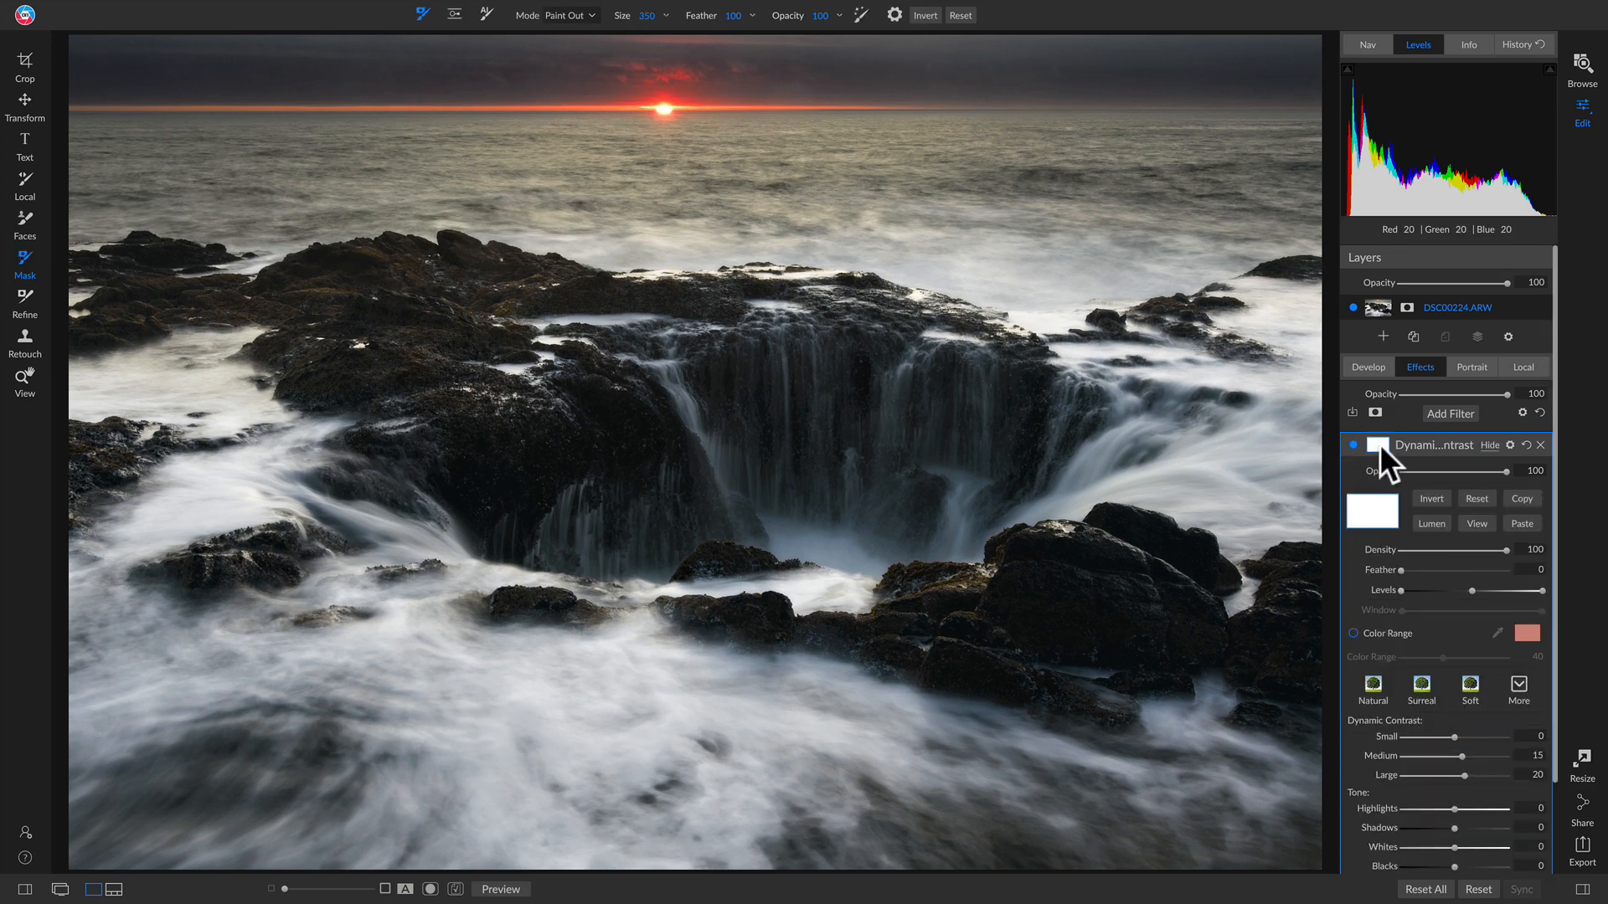
Step: Reuse the Sunshine mask for Dynamic Contrast and invert it so it covers the rocks
click(1520, 521)
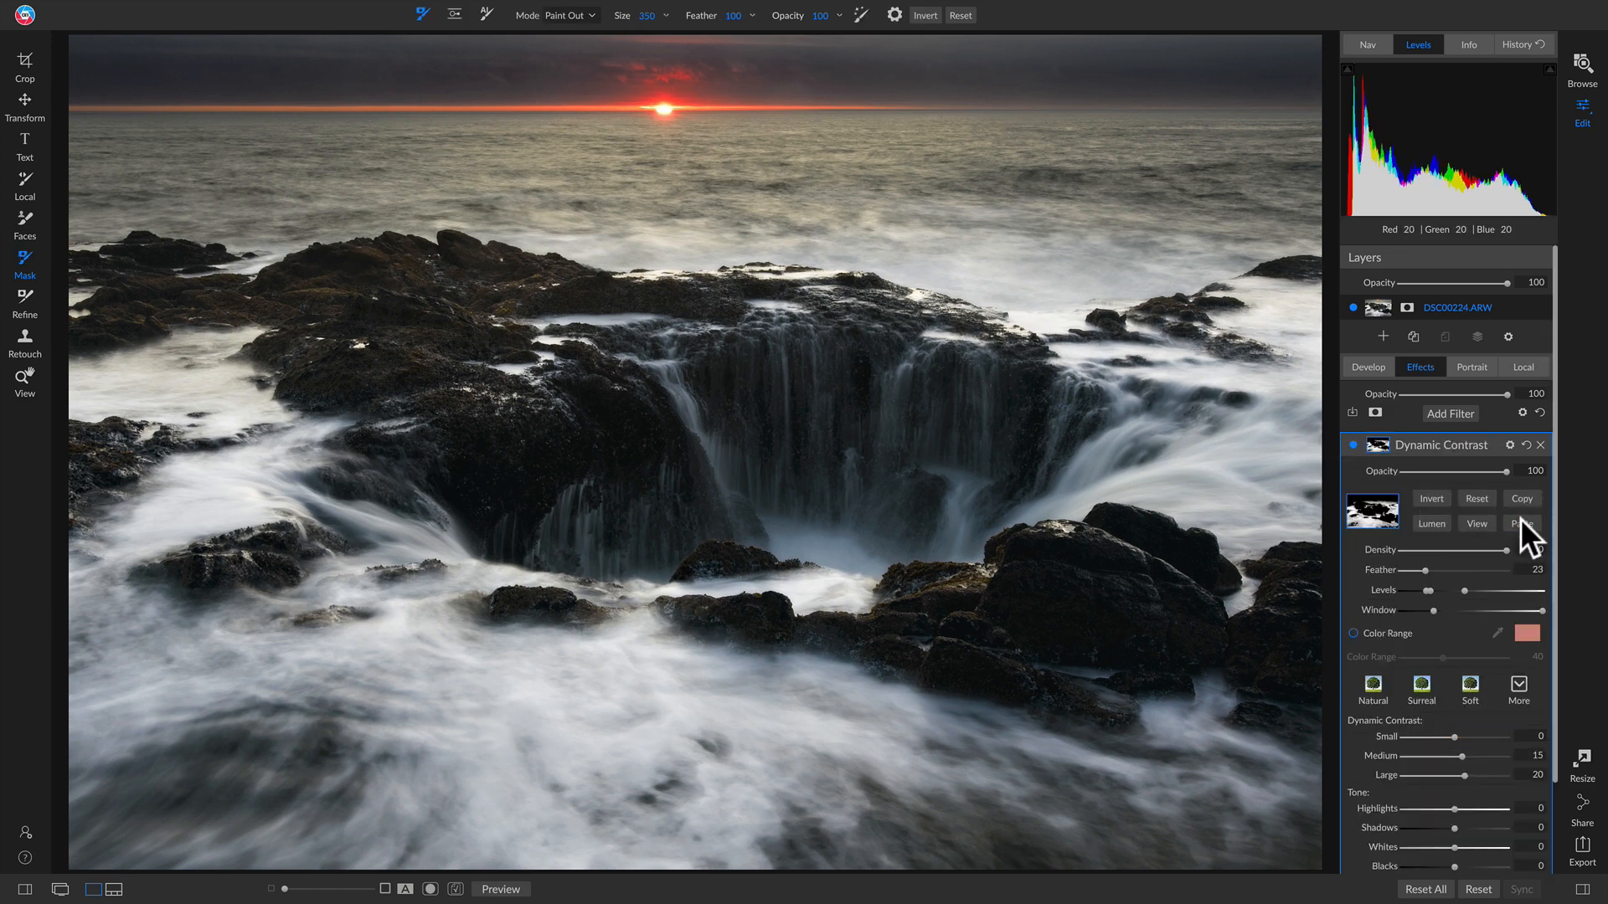
click(1437, 494)
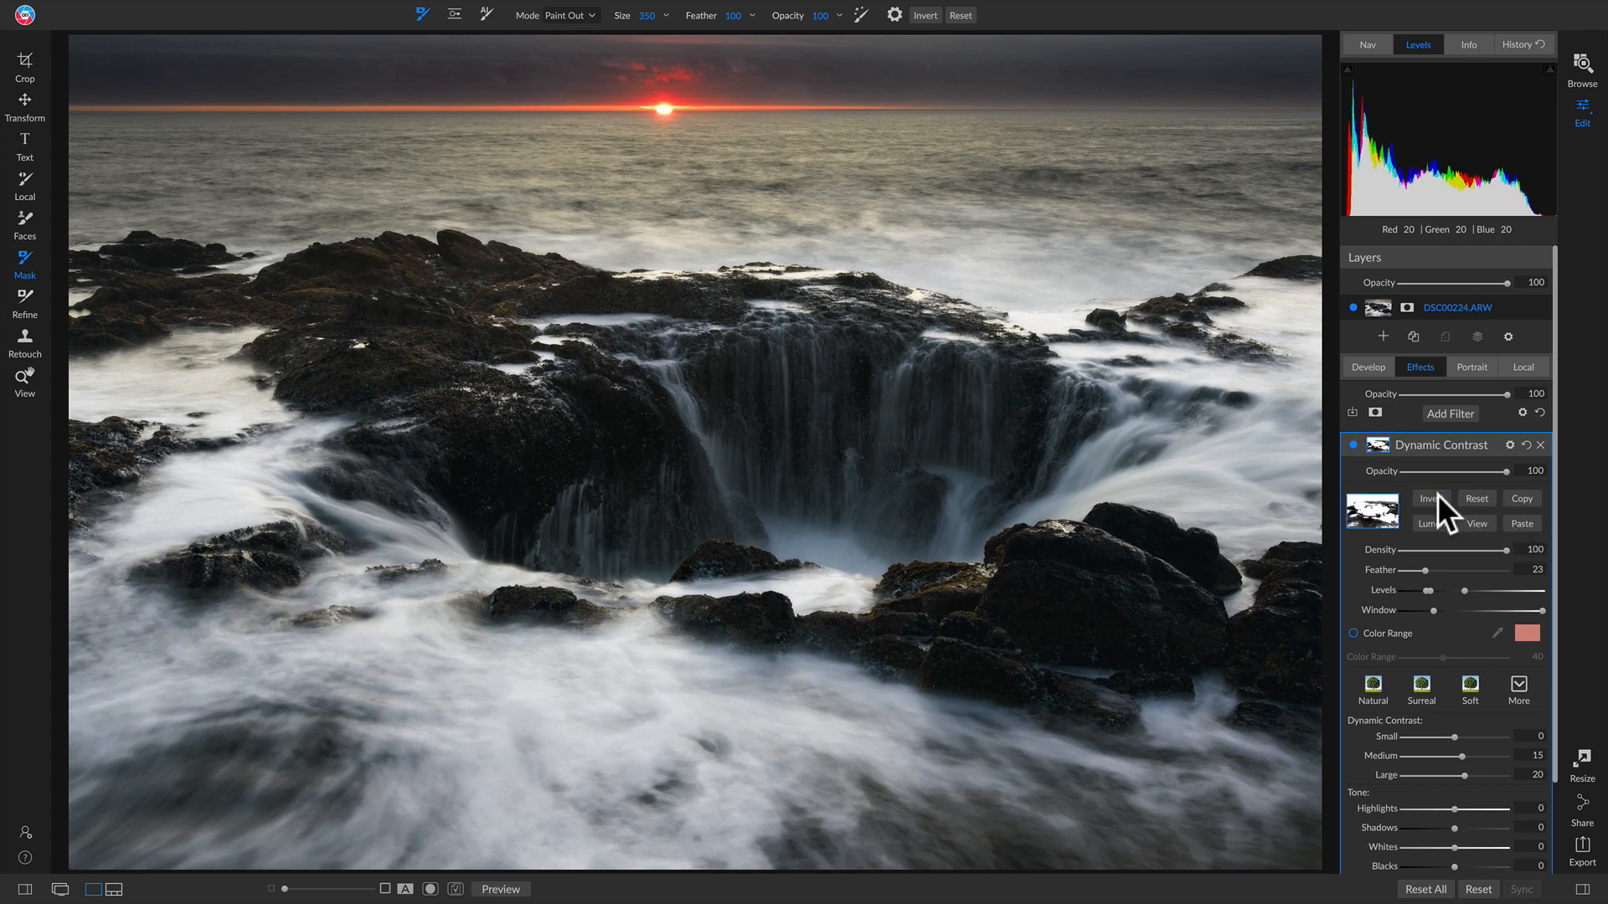
click(1353, 444)
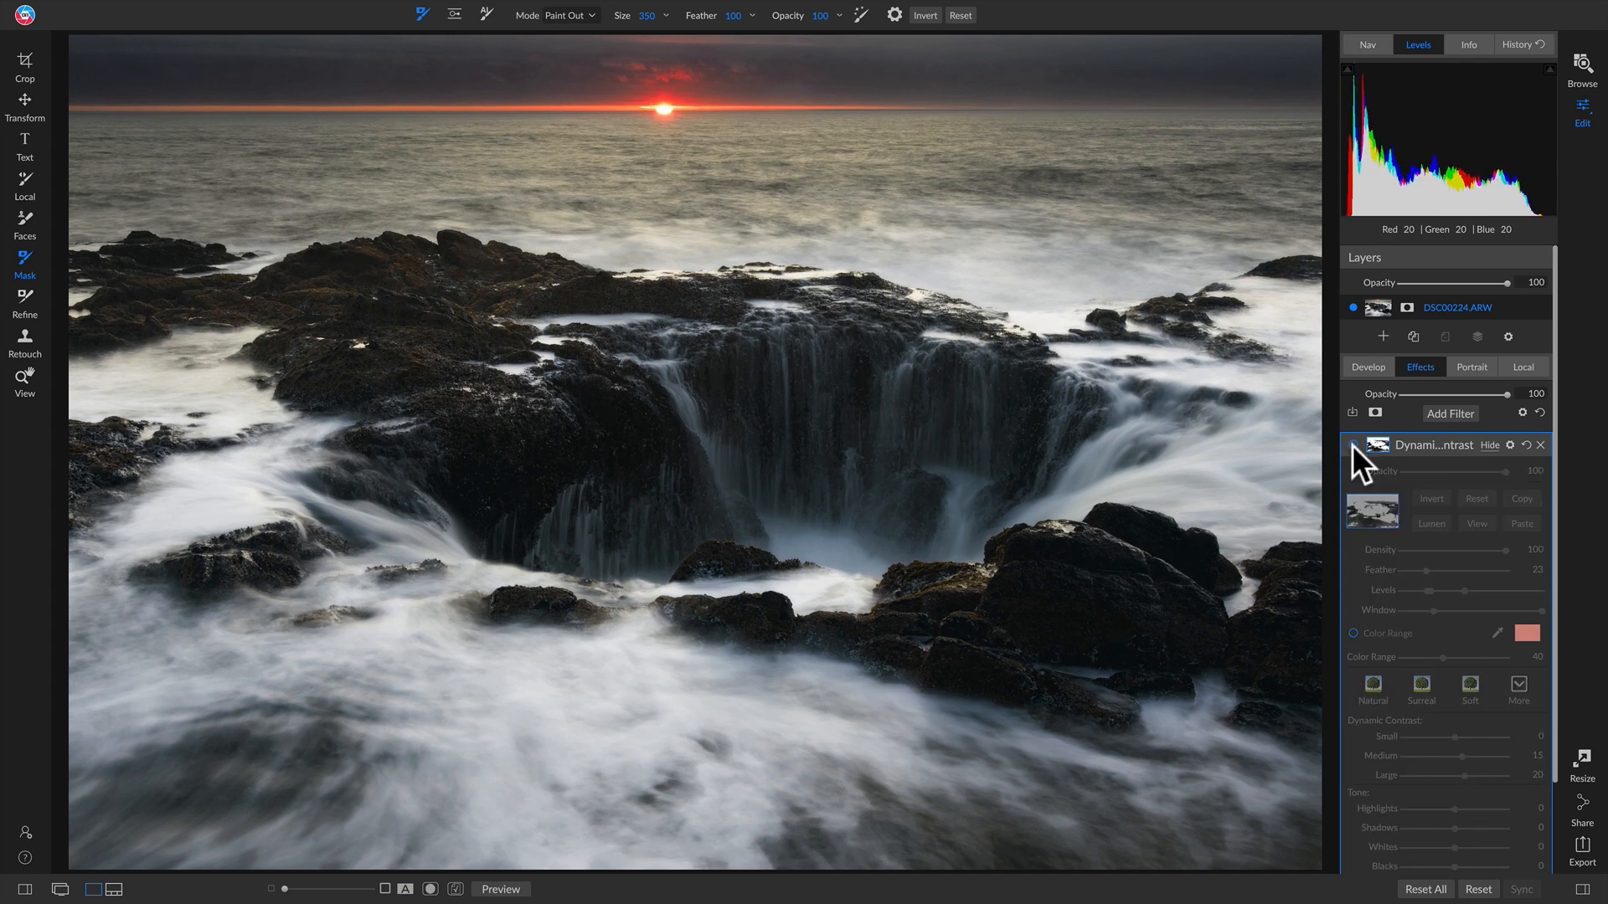
click(1353, 444)
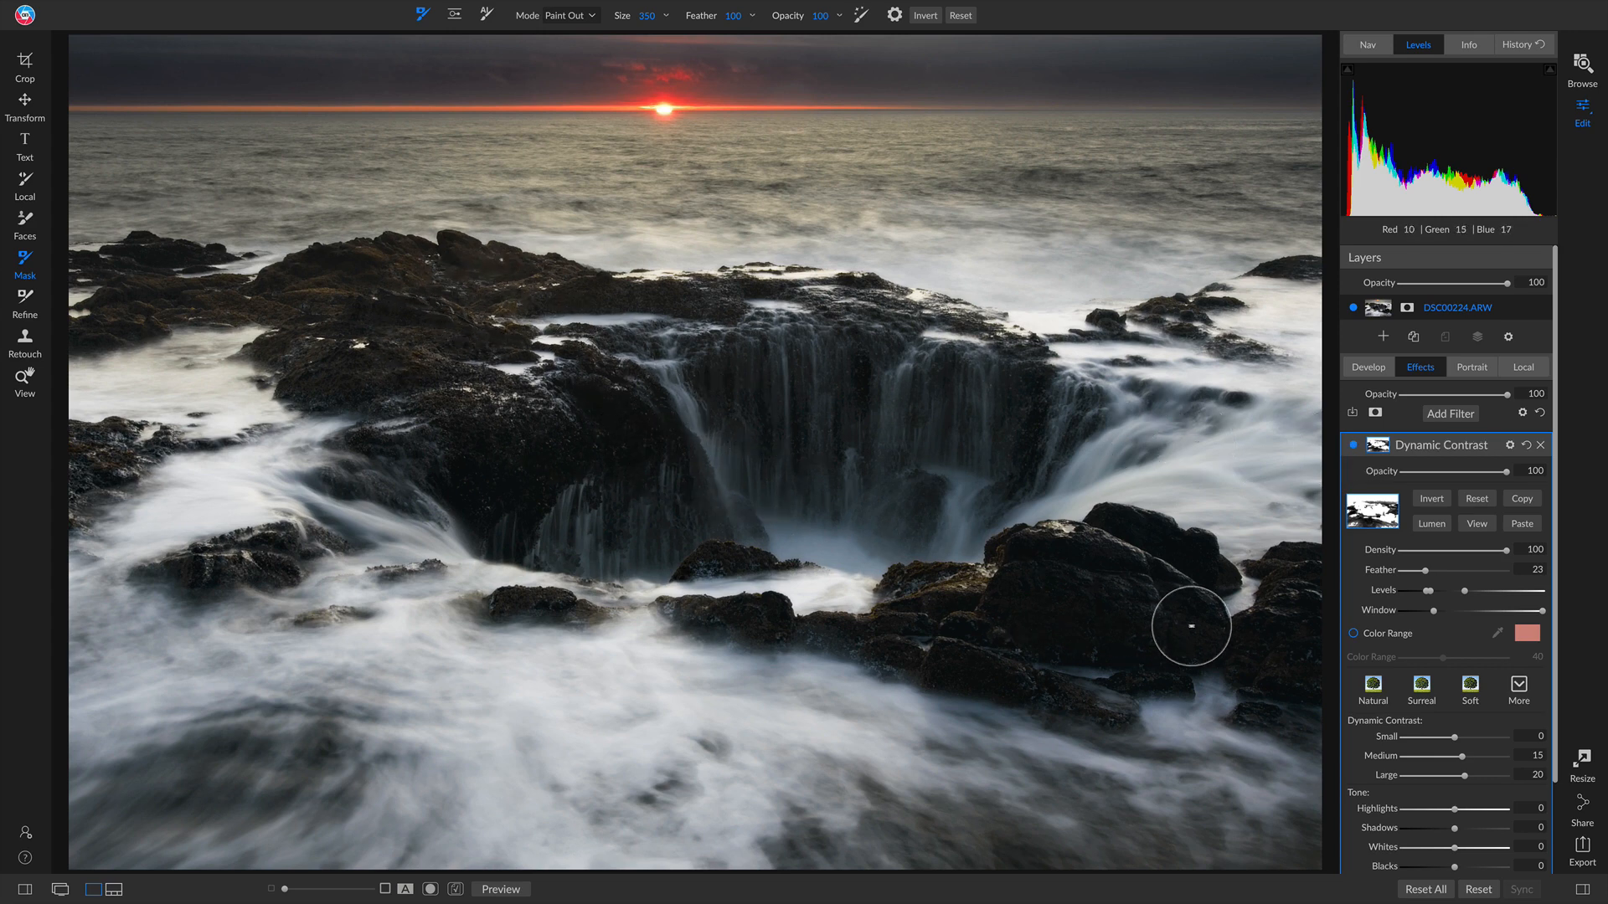
Step: Darken the Dynamic Contrast mask by tightening its Levels, then compare in the colour view
click(1477, 523)
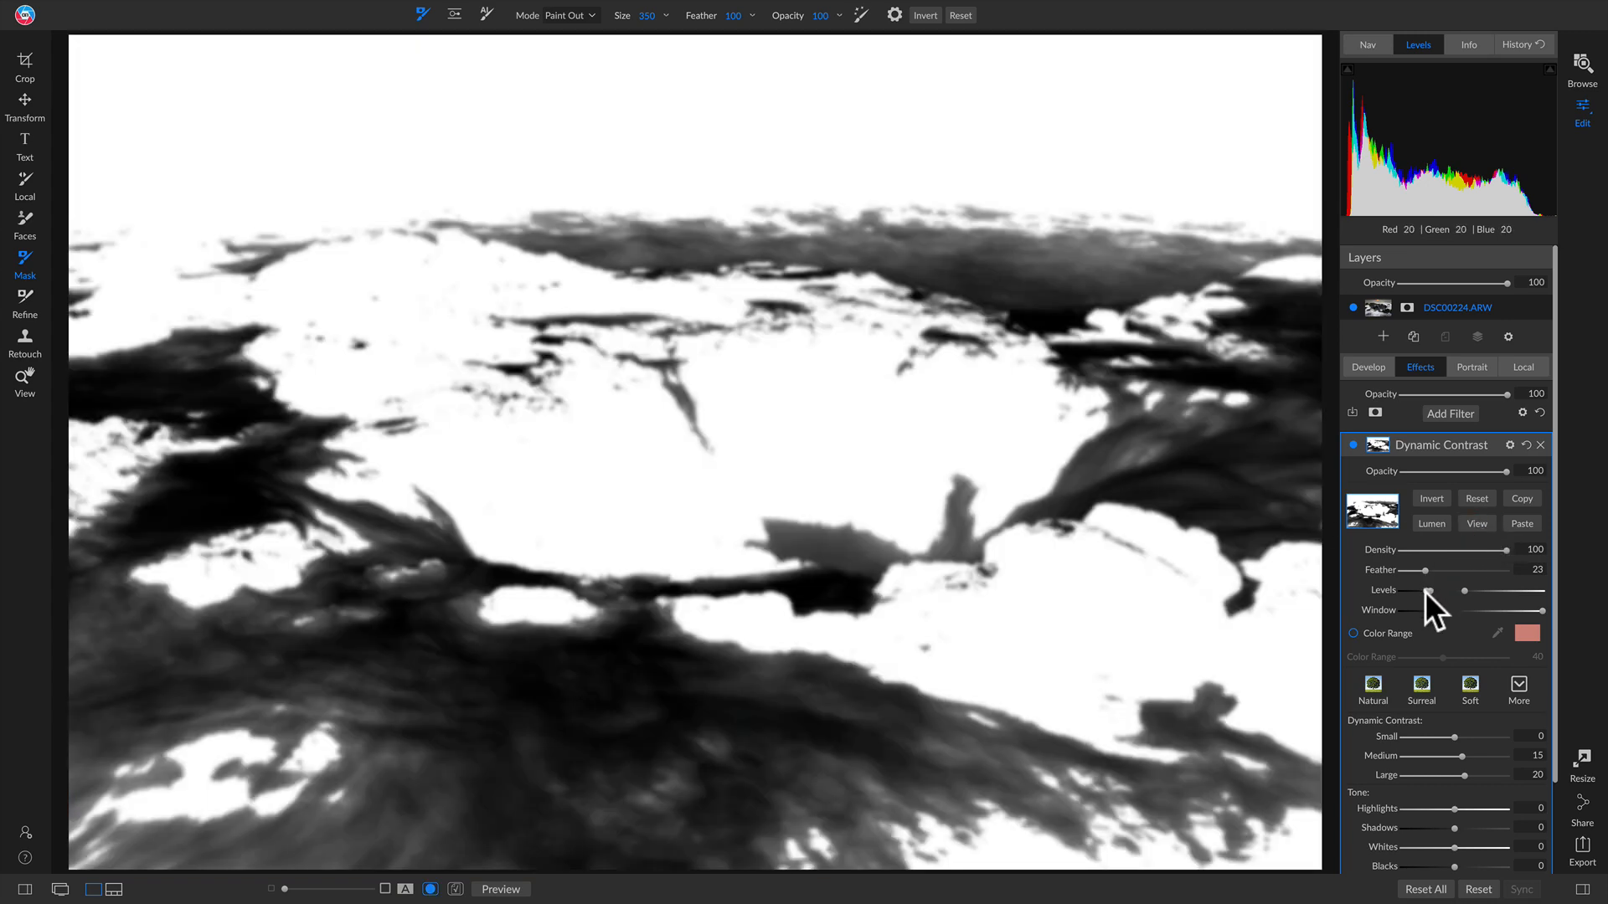
mouse_move(1426, 592)
mouse_down()
mouse_move(1448, 593)
mouse_move(1410, 593)
mouse_move(1479, 591)
mouse_move(1402, 586)
mouse_up()
click(1475, 521)
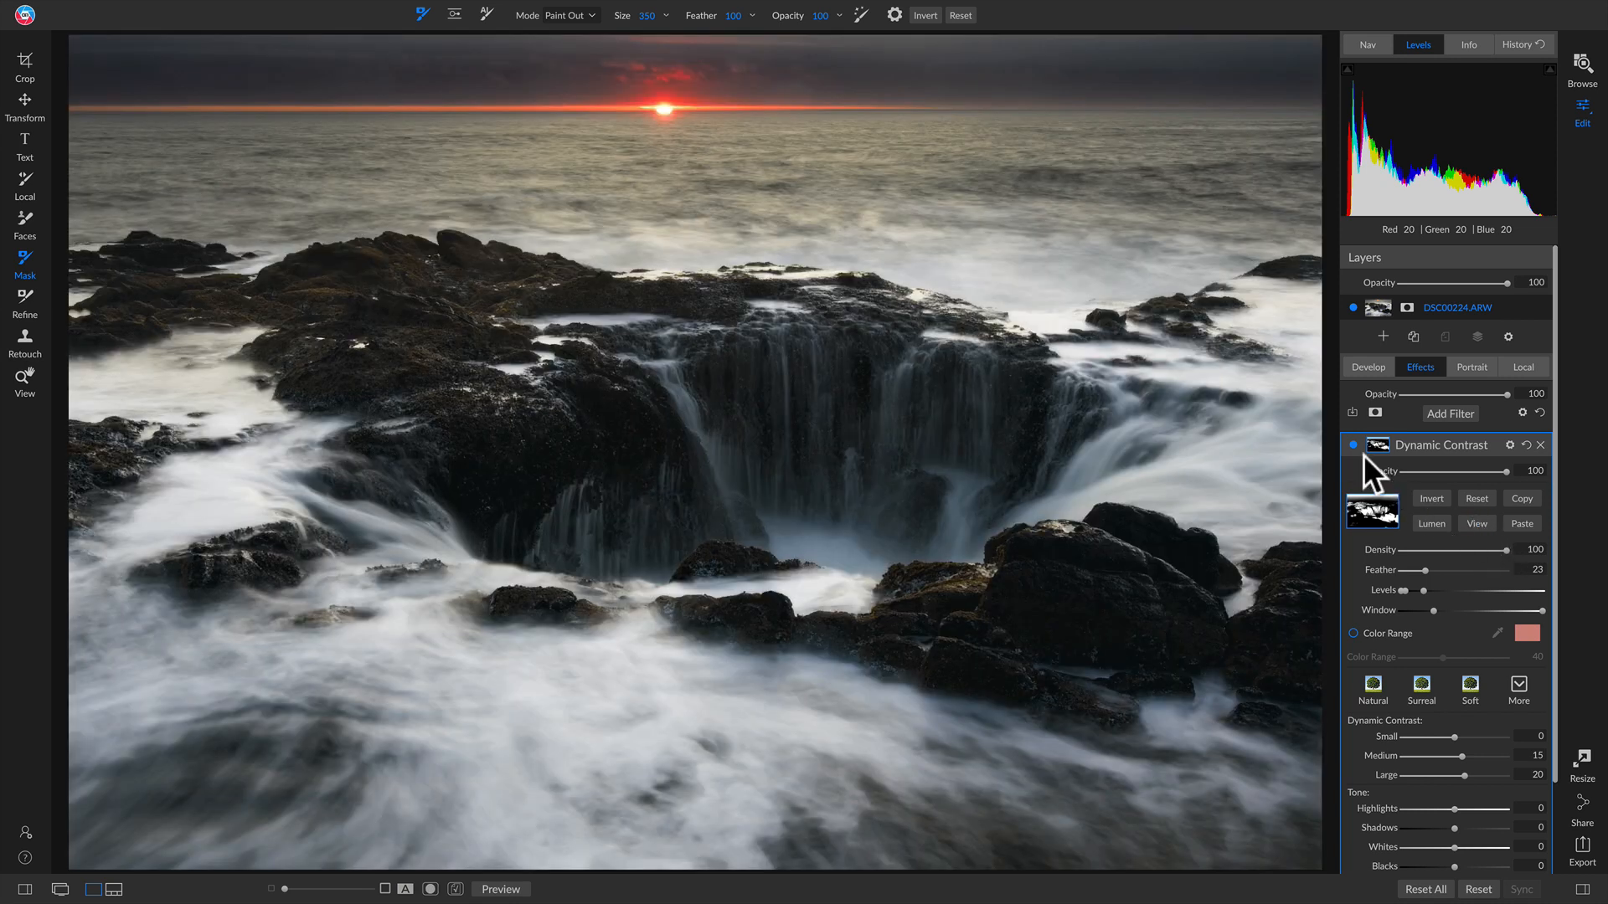
click(1352, 445)
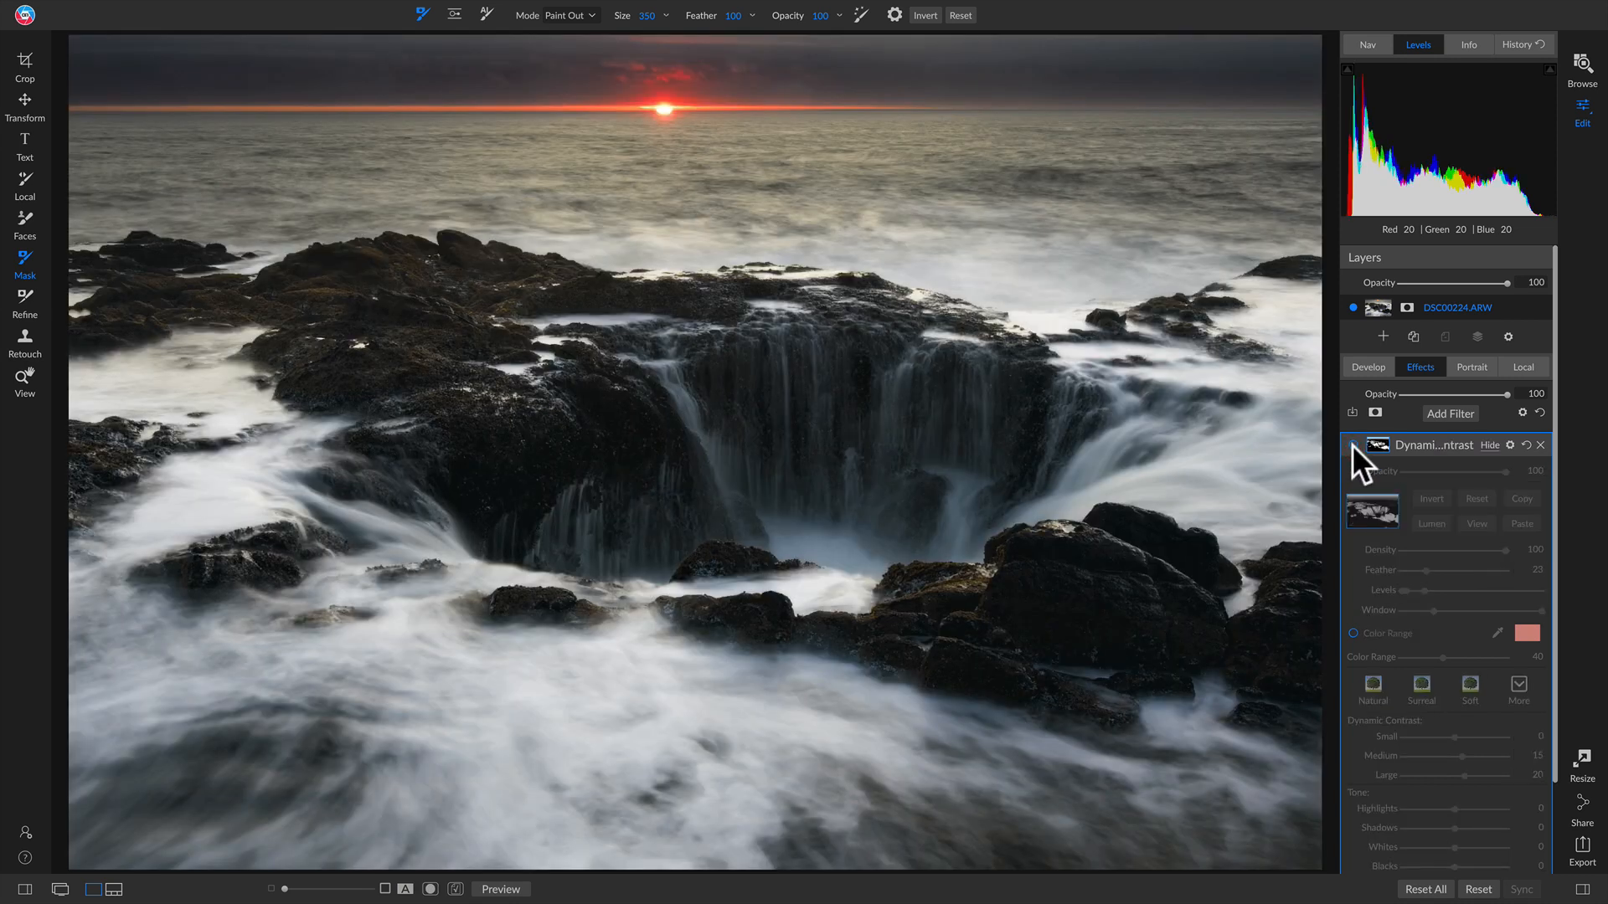
click(1351, 445)
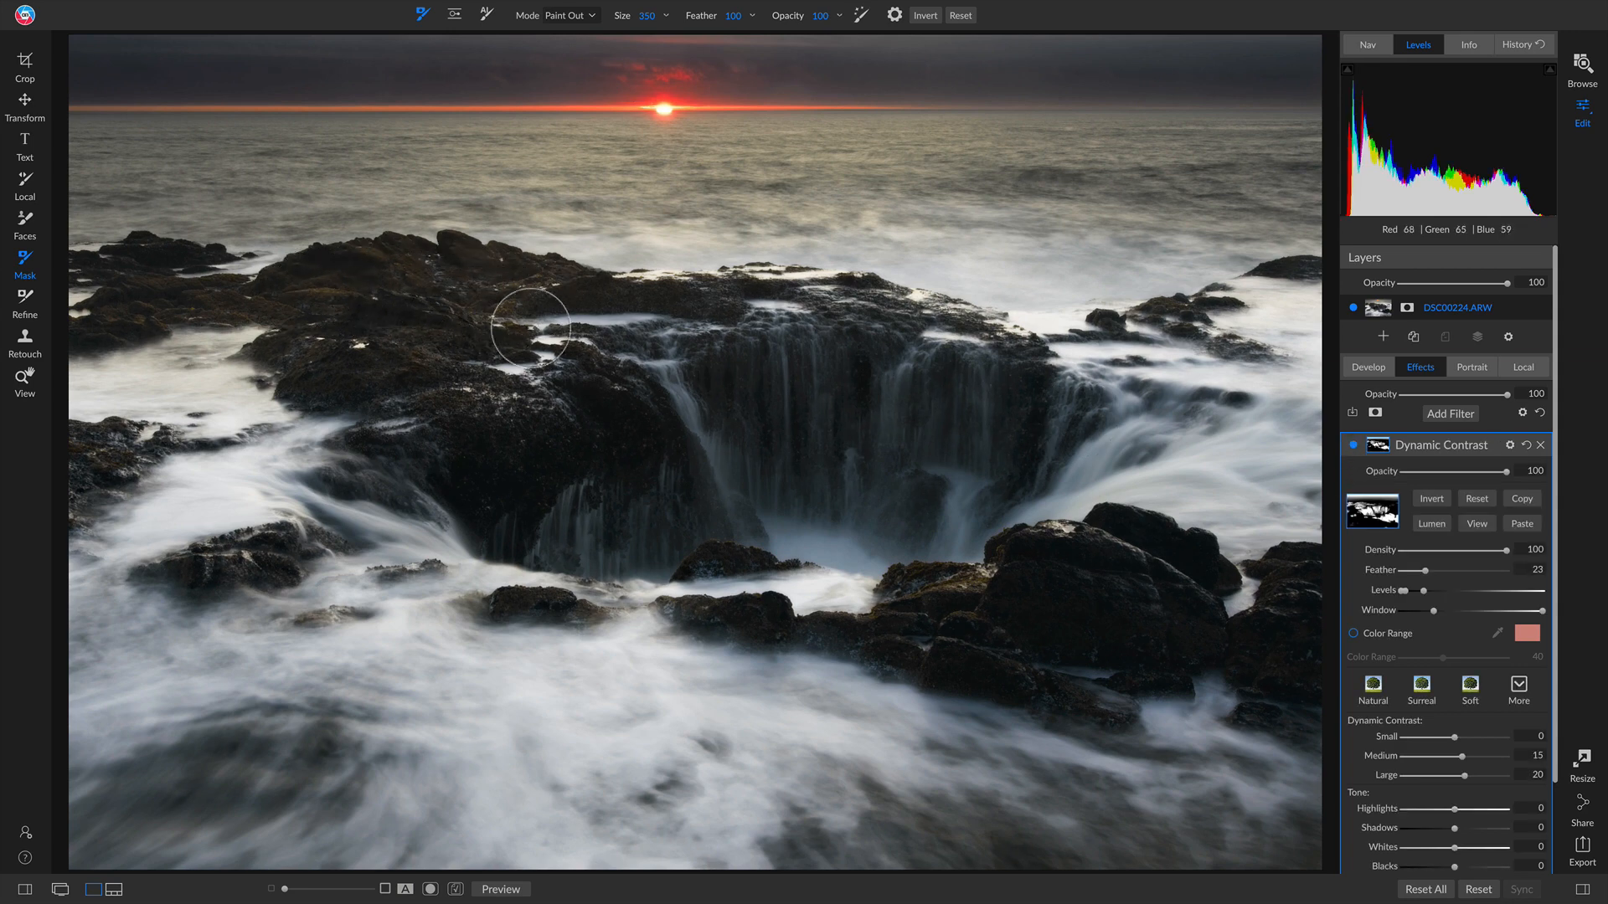
Step: Set Dynamic Contrast's Small detail to 10, Whites to 6 and Shadows to 20
scroll(1440, 750, down, 2)
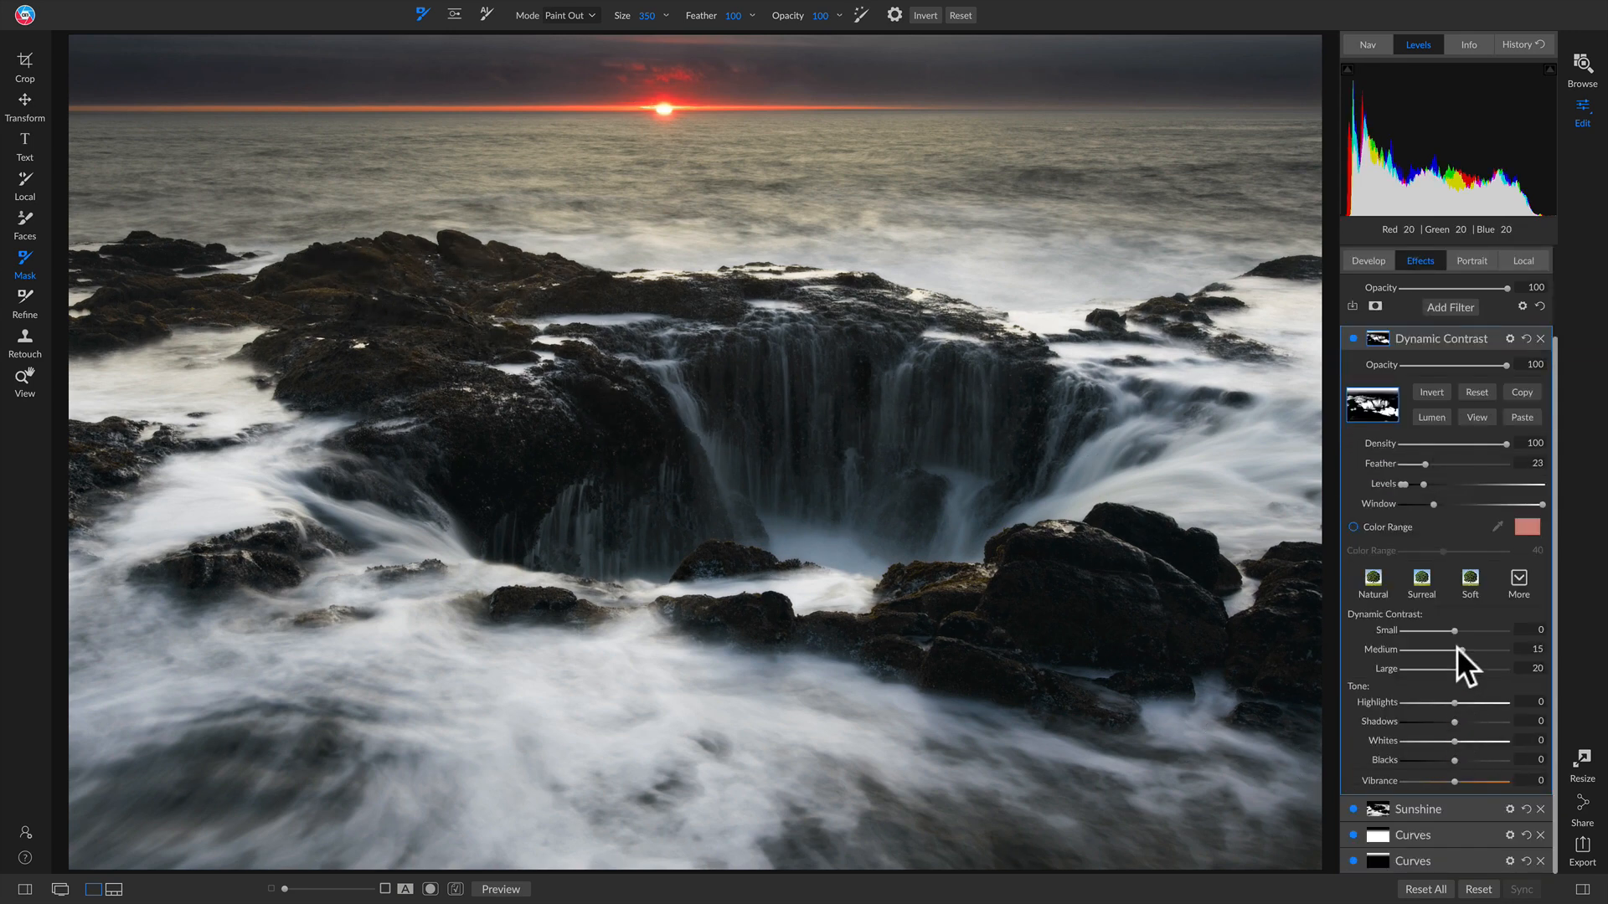
drag(1455, 631, 1459, 631)
drag(1459, 742, 1460, 780)
drag(1454, 722, 1464, 721)
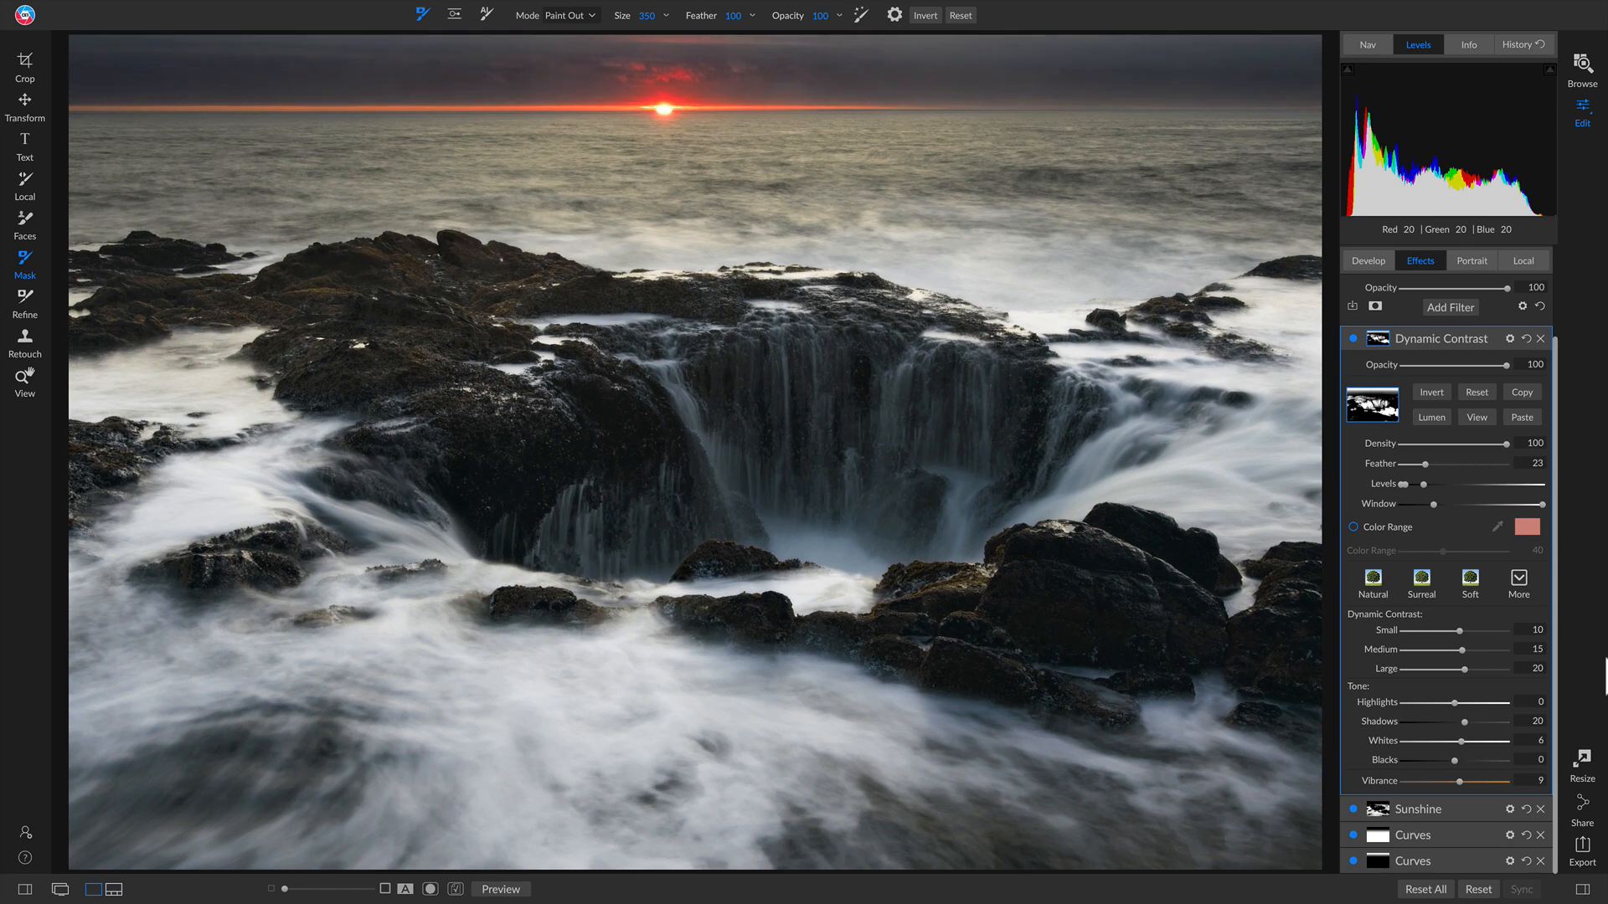
scroll(1350, 340, up, 1)
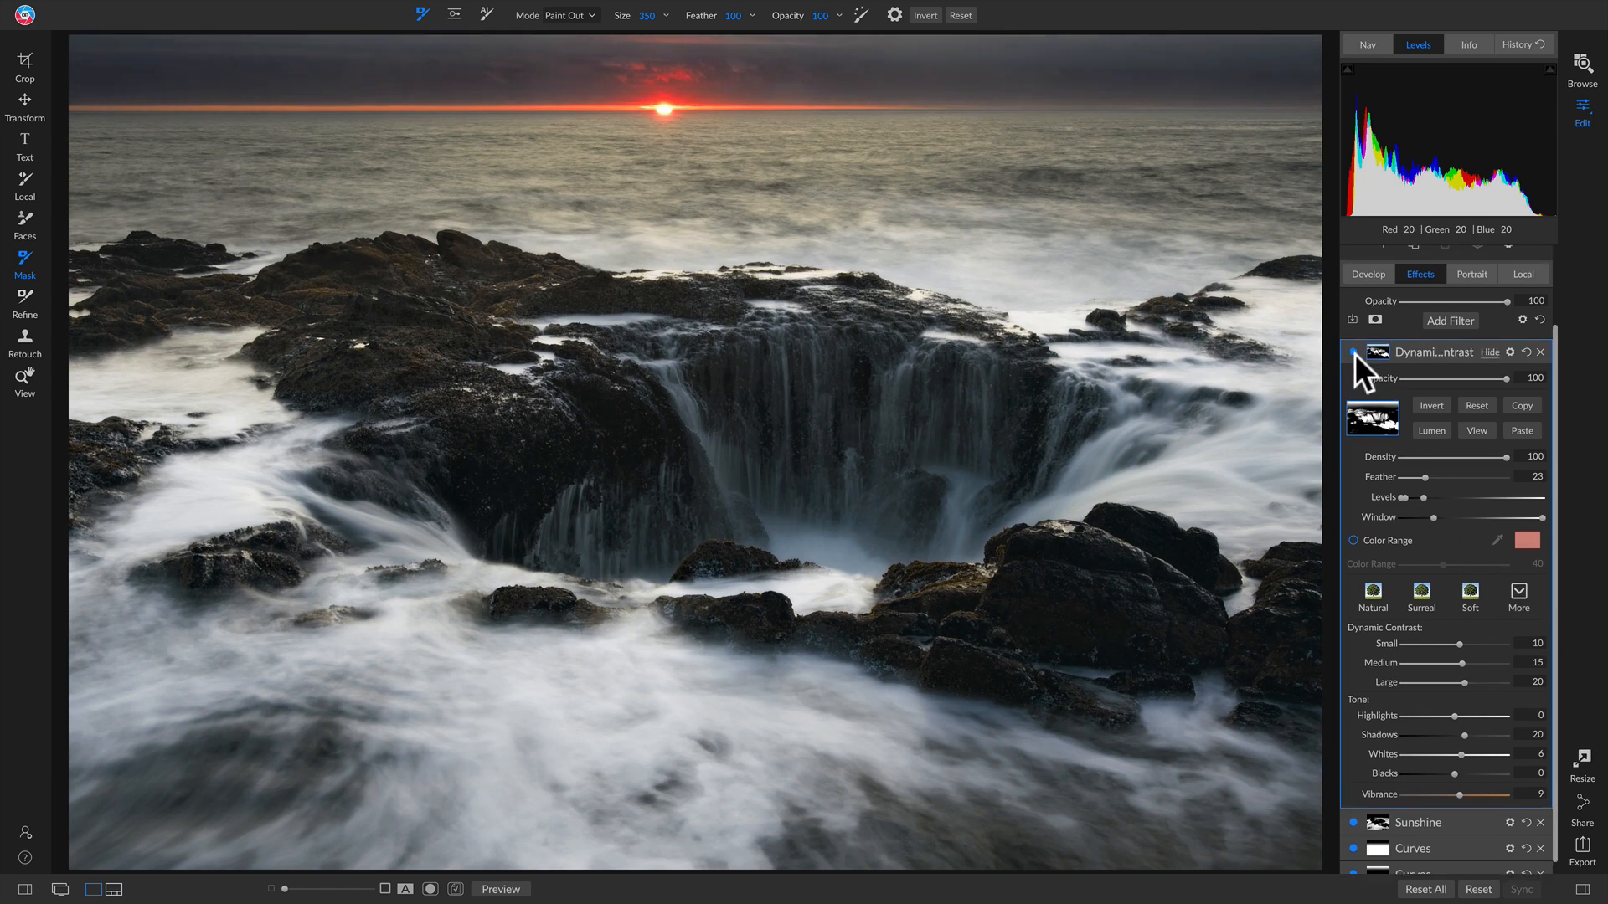
scroll(1354, 354, up, 1)
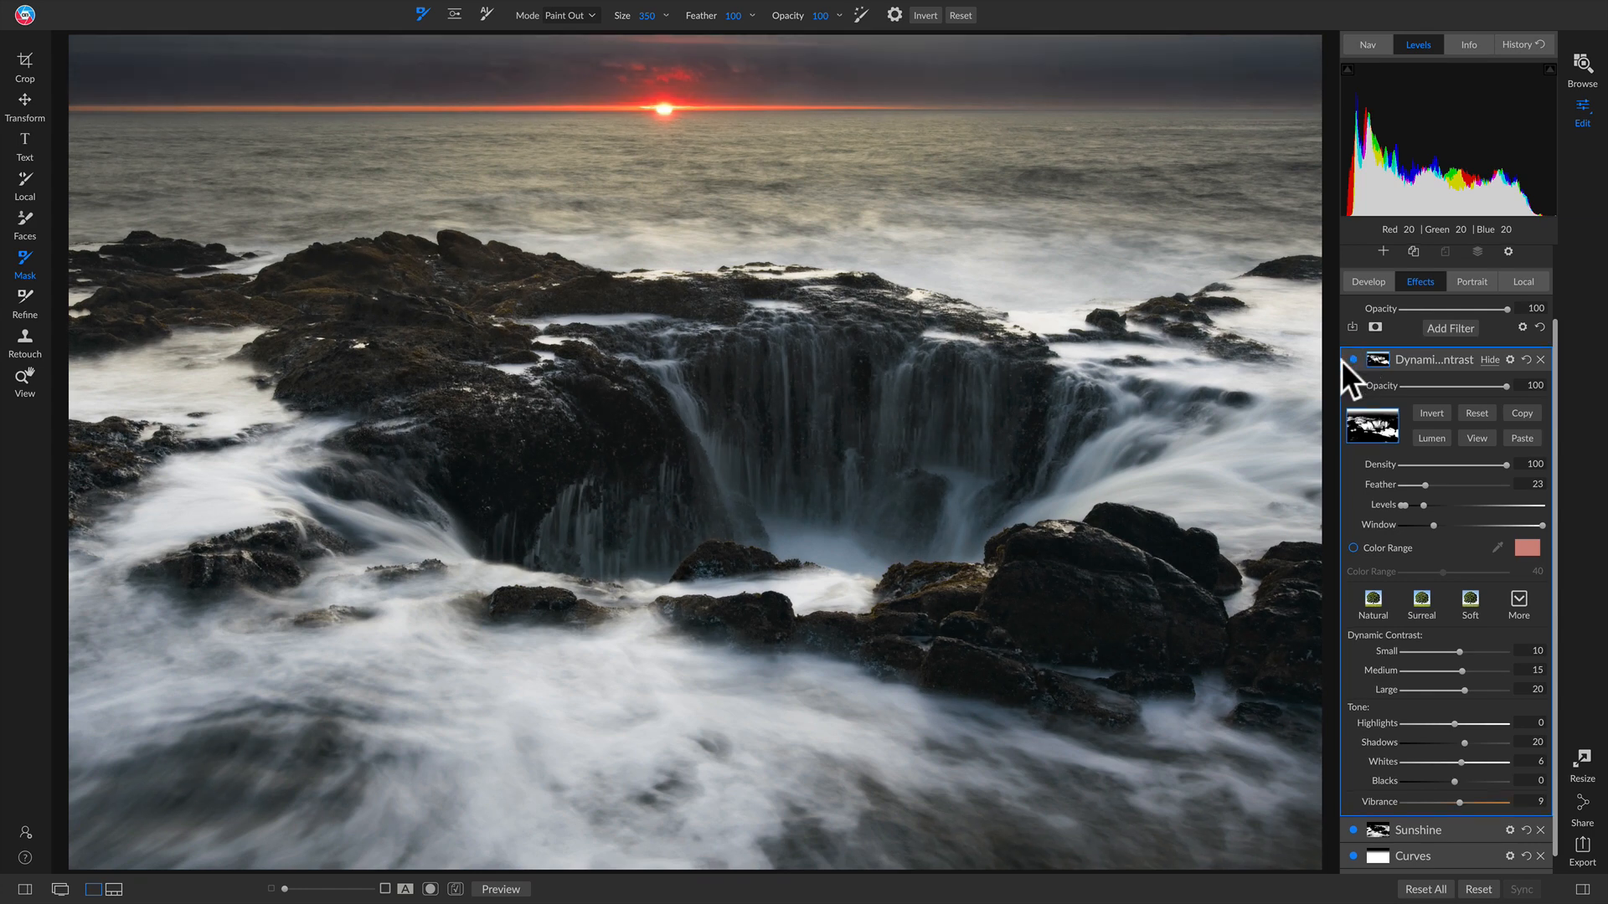
Step: Paint Dynamic Contrast out of the sky with a size-1100 Masking Brush, then compare
click(1470, 435)
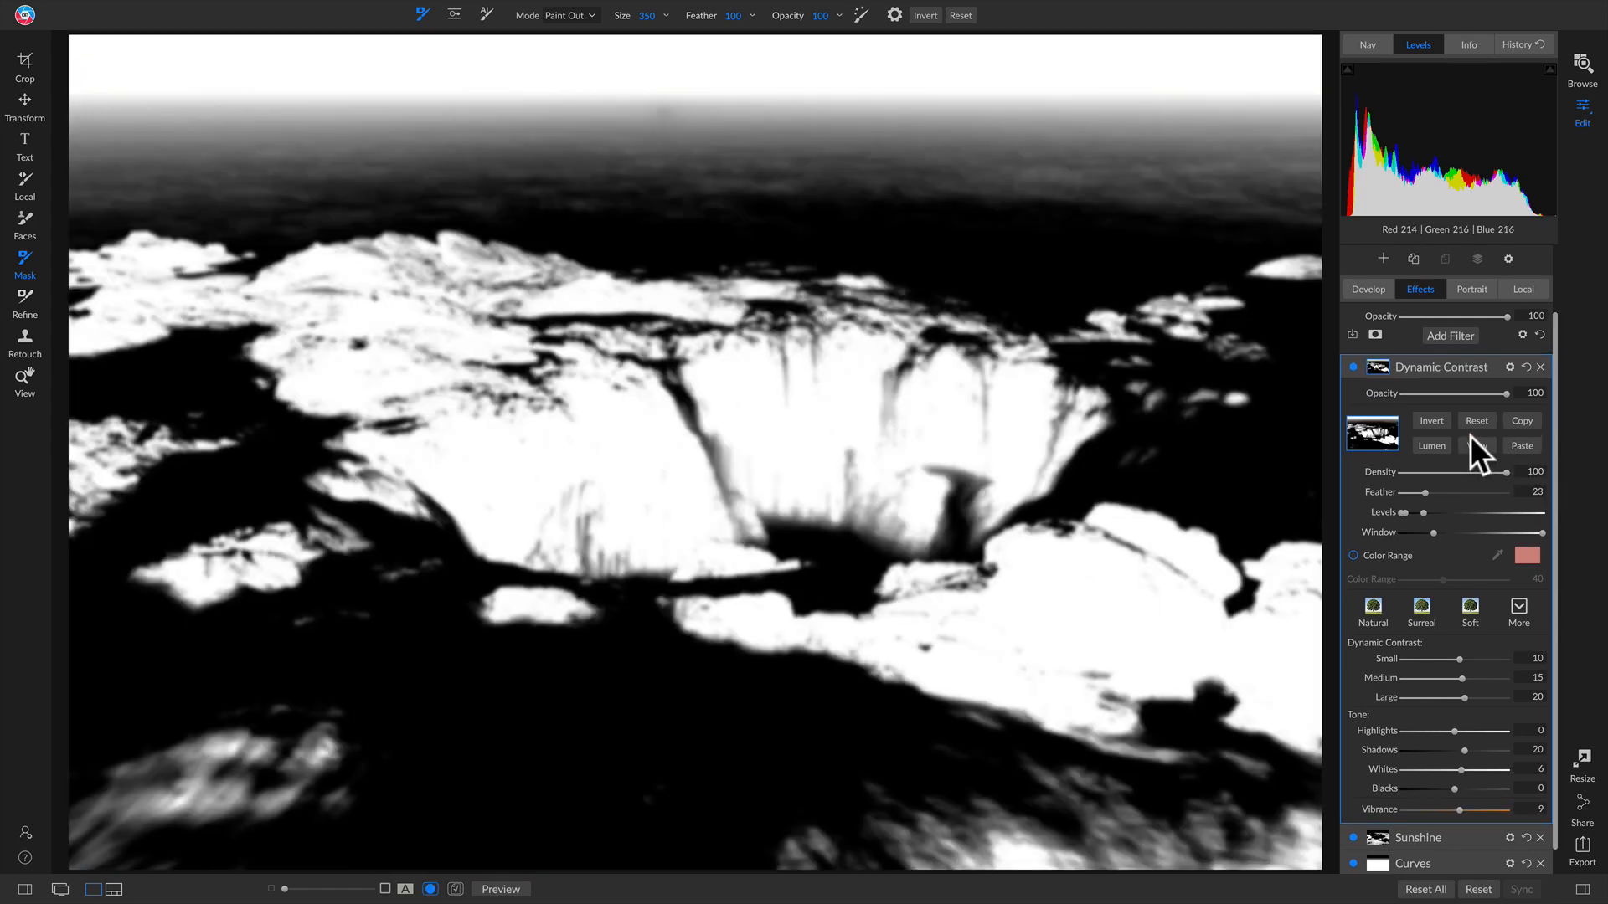
click(1471, 443)
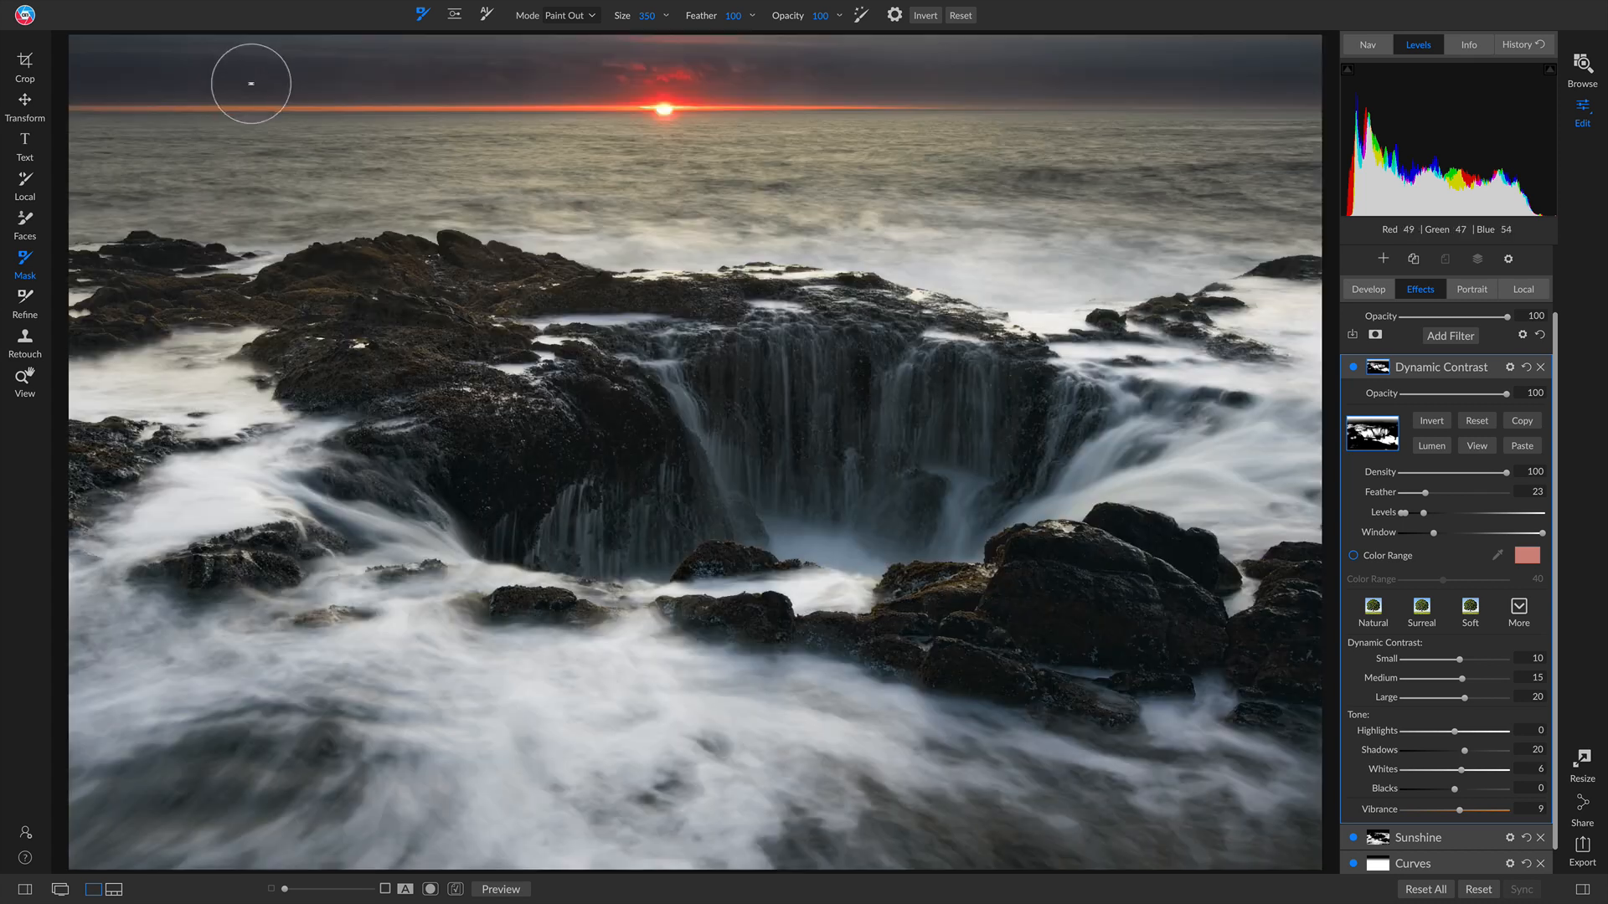
key(shift+b)
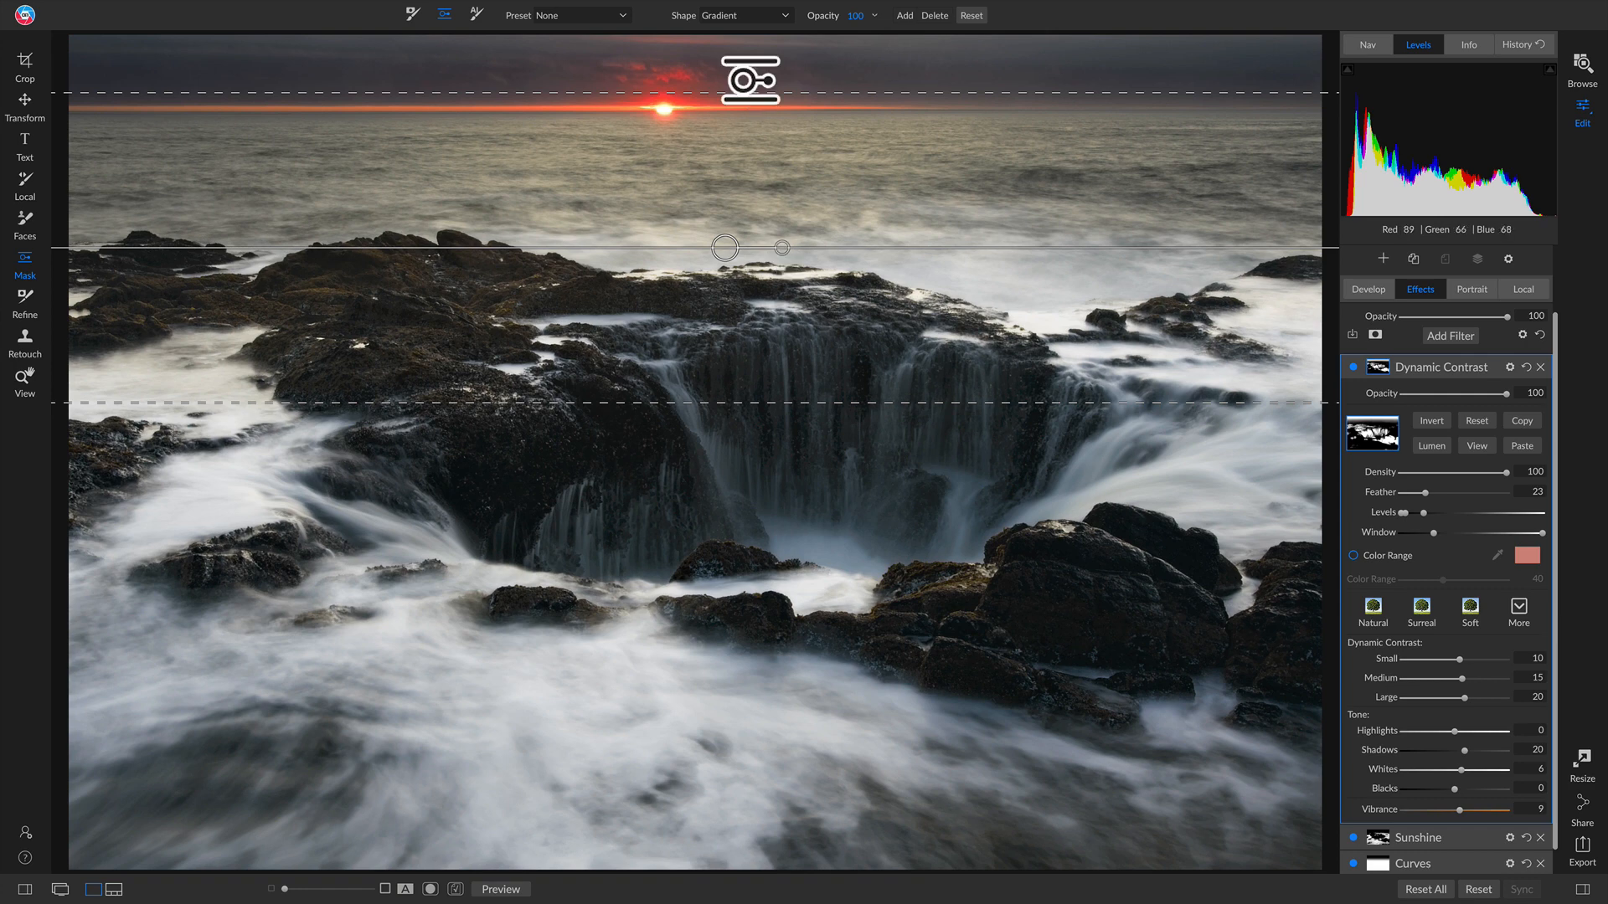
key(b)
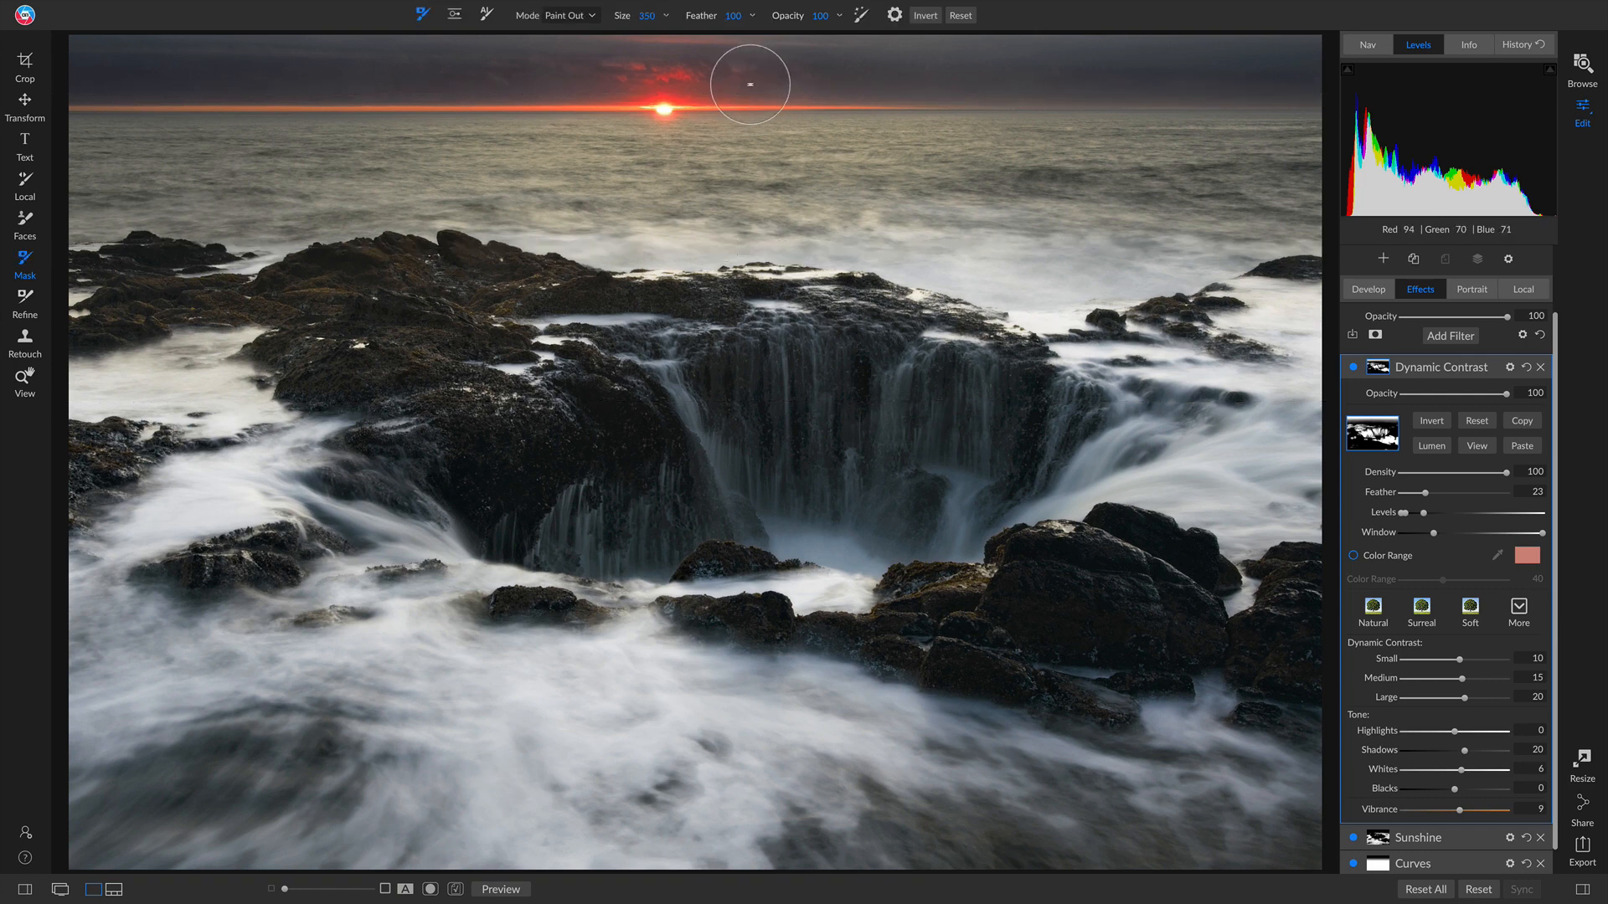
key(bracketright)
key(bracketright)
key(bracketright)
key(bracketright)
key(bracketright)
key(bracketright)
mouse_move(761, 79)
mouse_down()
mouse_move(1347, 84)
mouse_move(799, 59)
mouse_move(12, 57)
mouse_move(177, 79)
mouse_move(15, 59)
mouse_move(1423, 97)
mouse_move(1448, 112)
mouse_move(63, 84)
mouse_up()
click(1352, 366)
click(1351, 366)
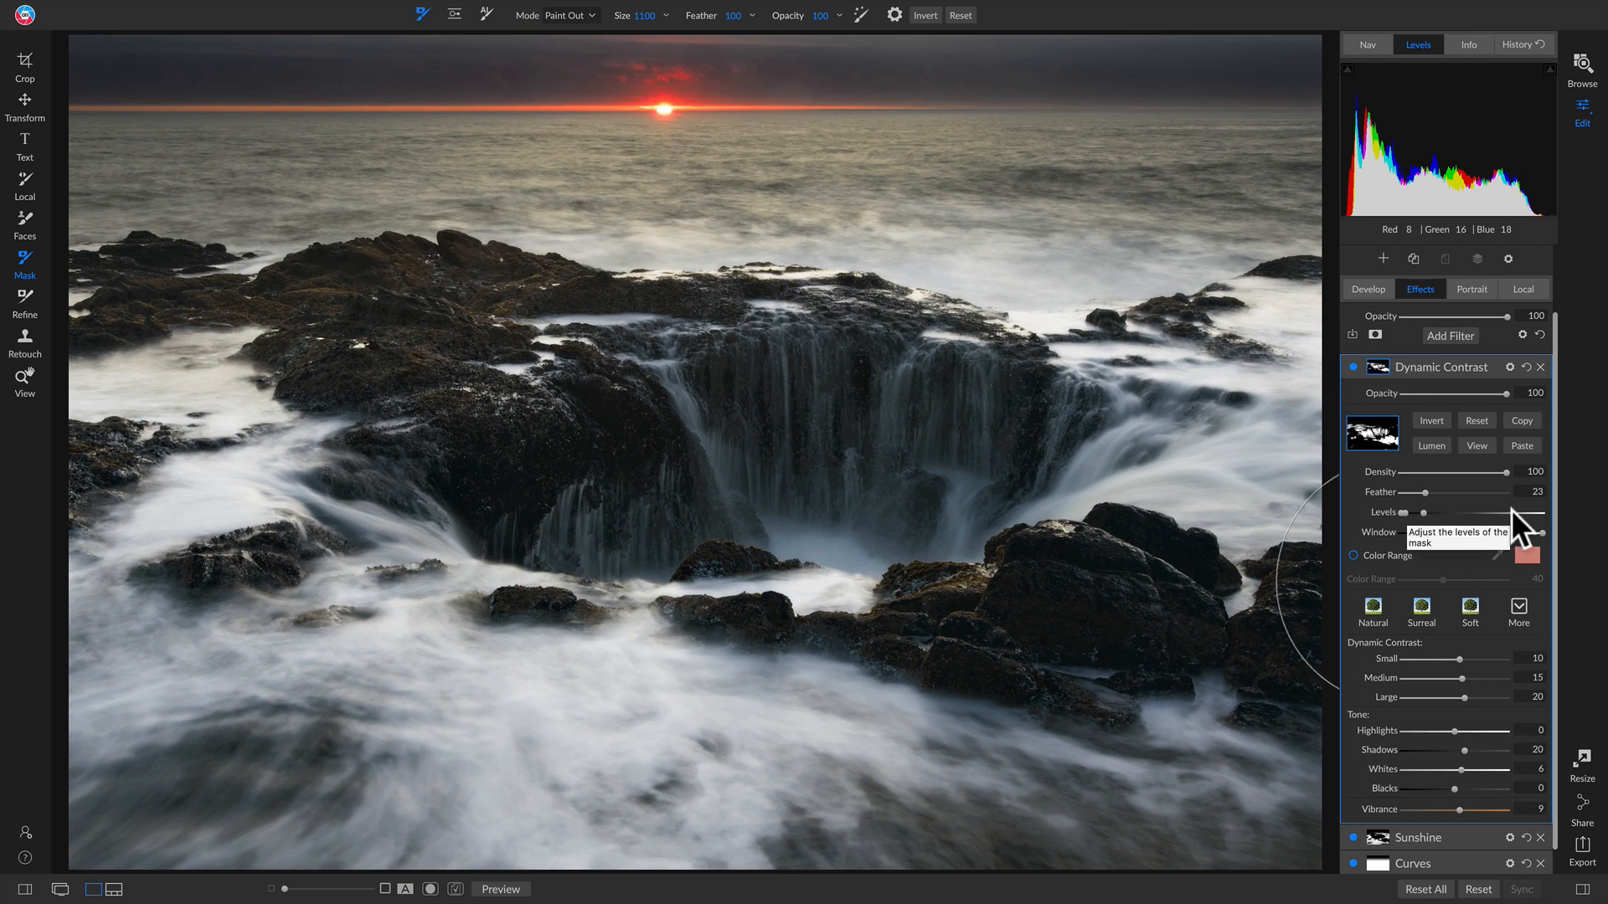
mouse_move(1459, 370)
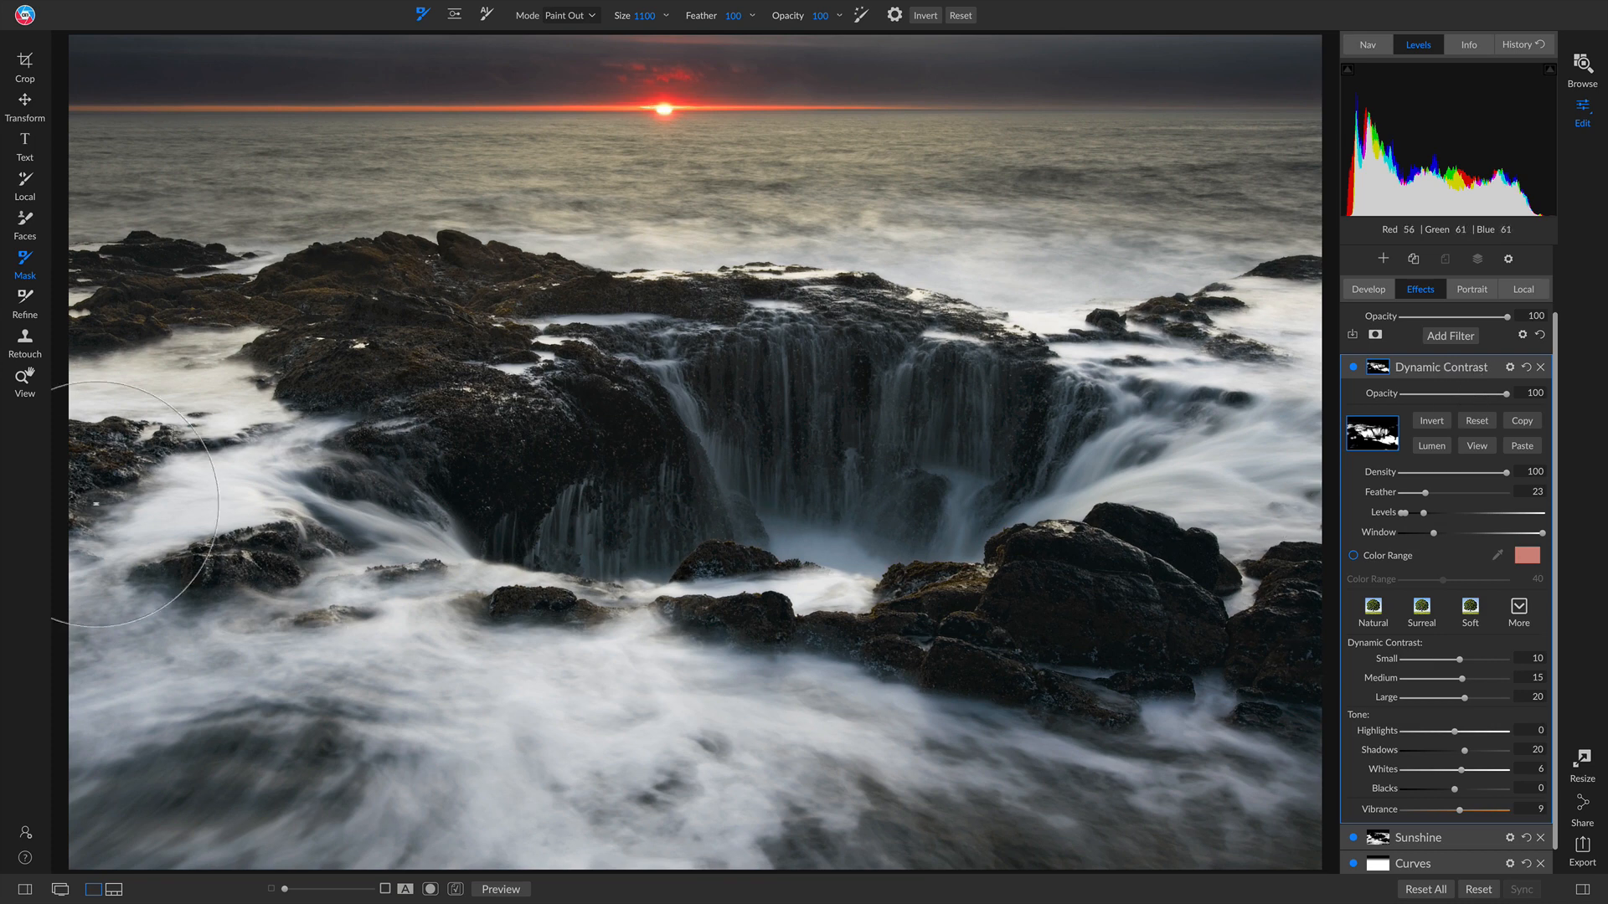
Step: Add a Glow filter with the Charge More - Subtle style (Amount 80, Halo 20)
click(1448, 335)
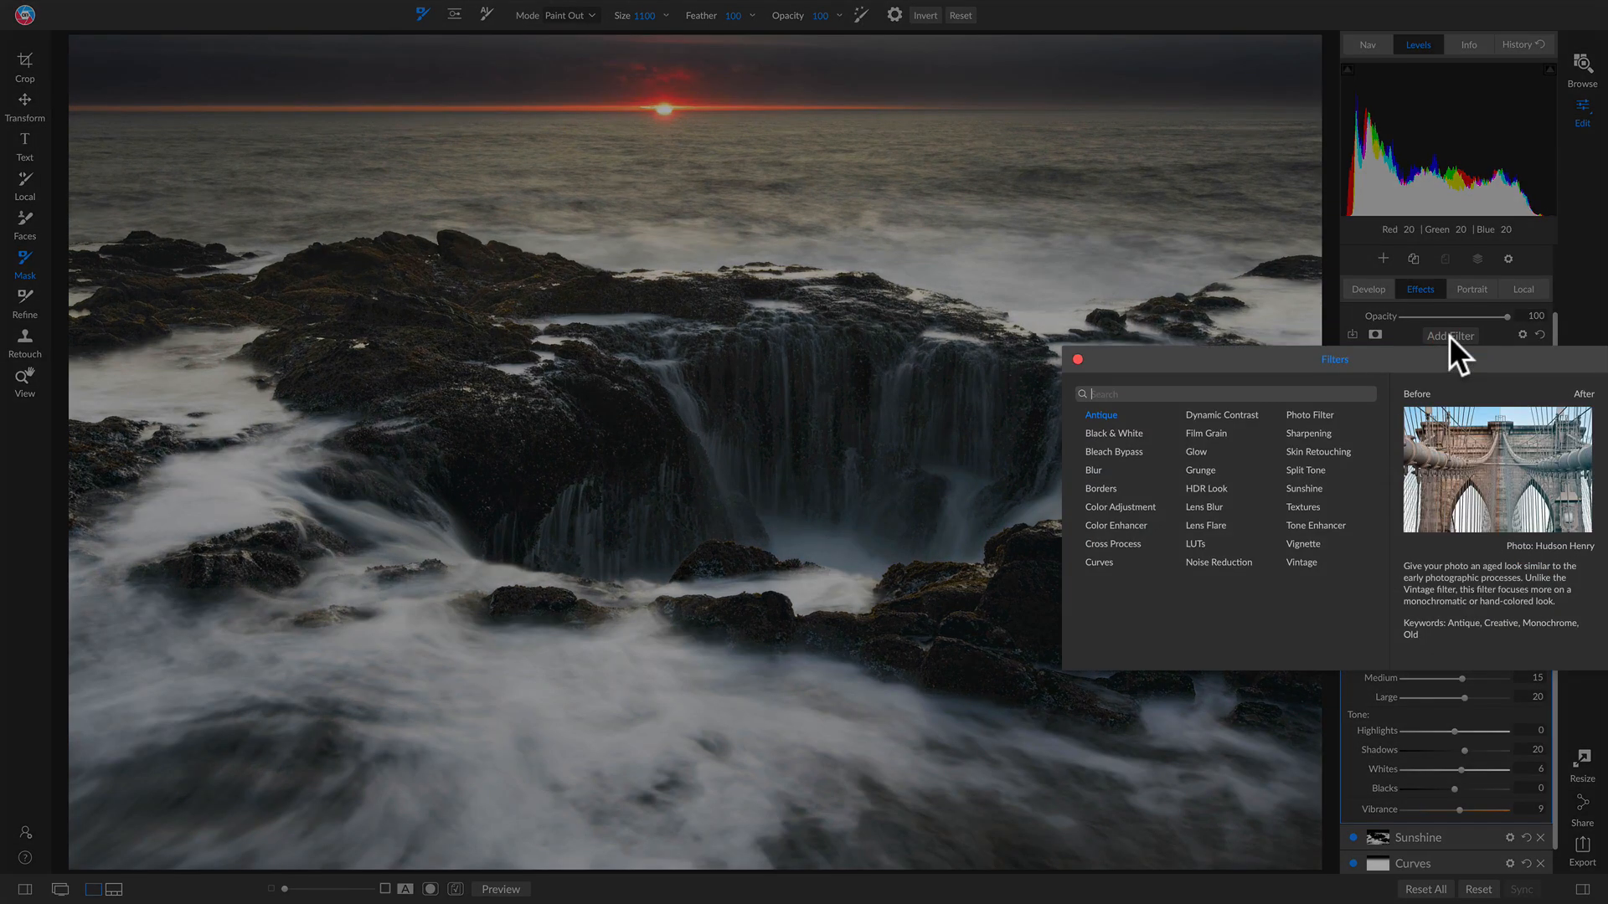
click(1202, 452)
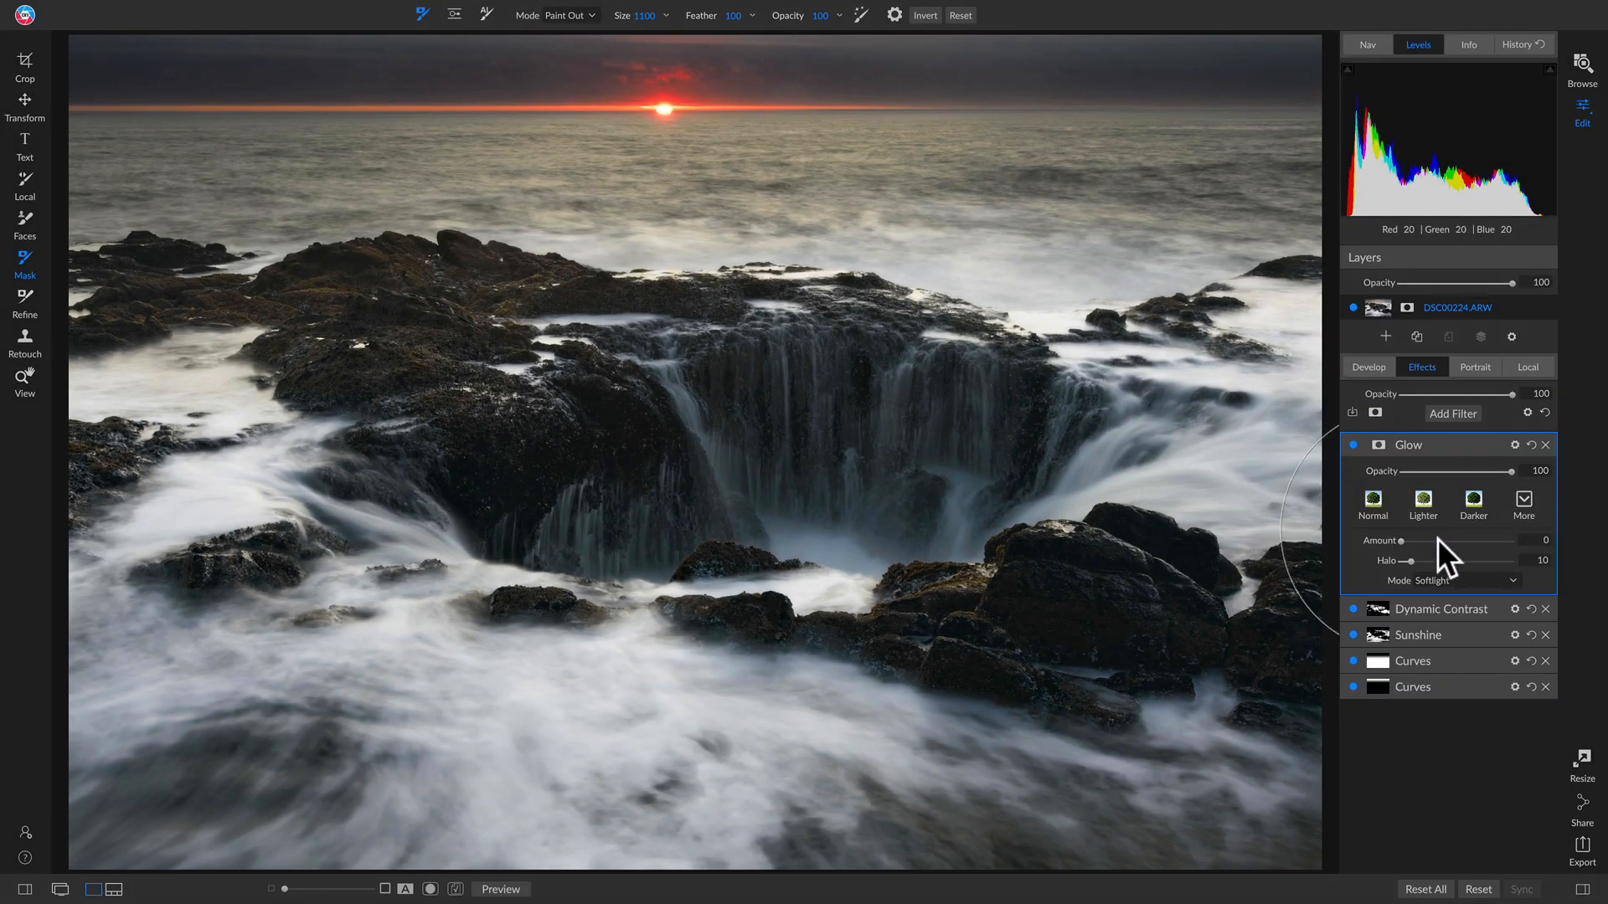
click(1524, 498)
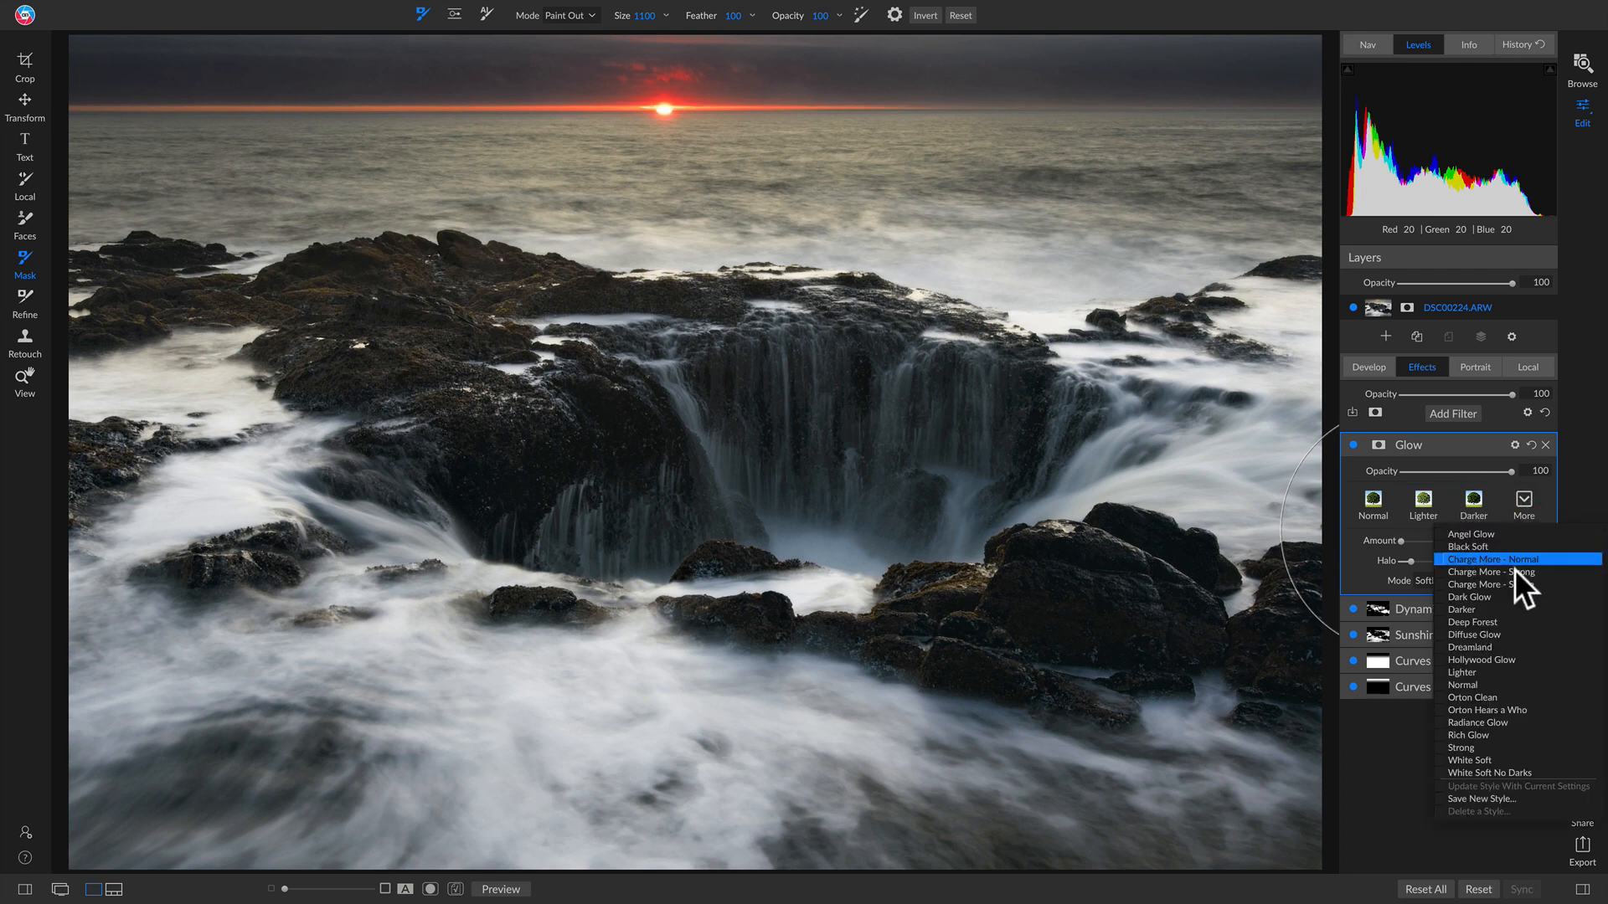
click(1485, 583)
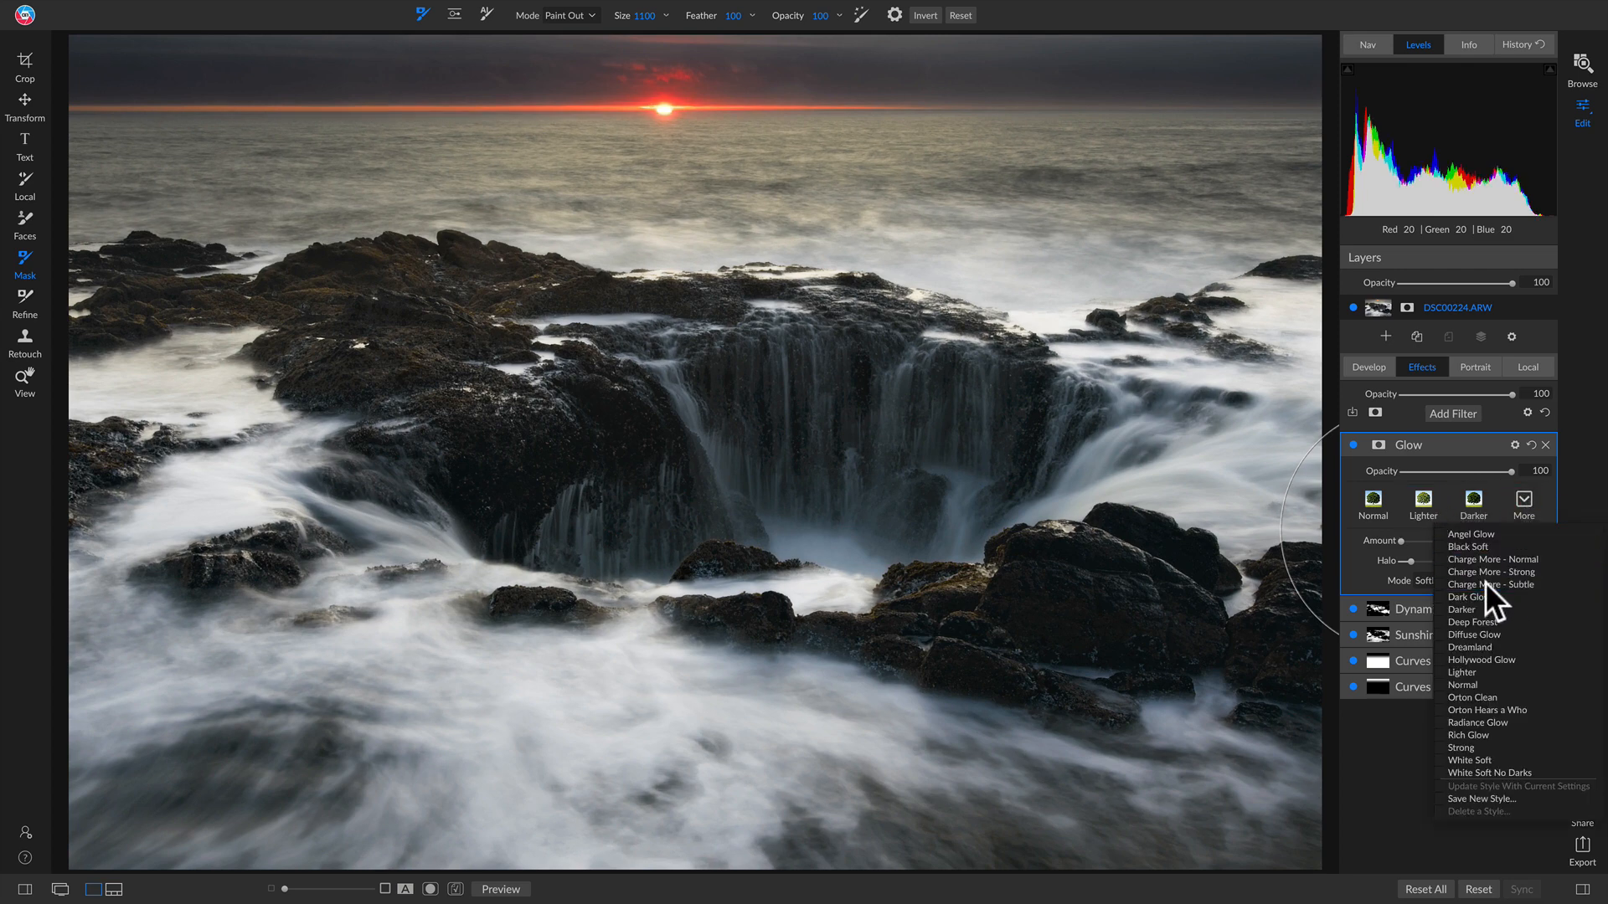
click(1352, 445)
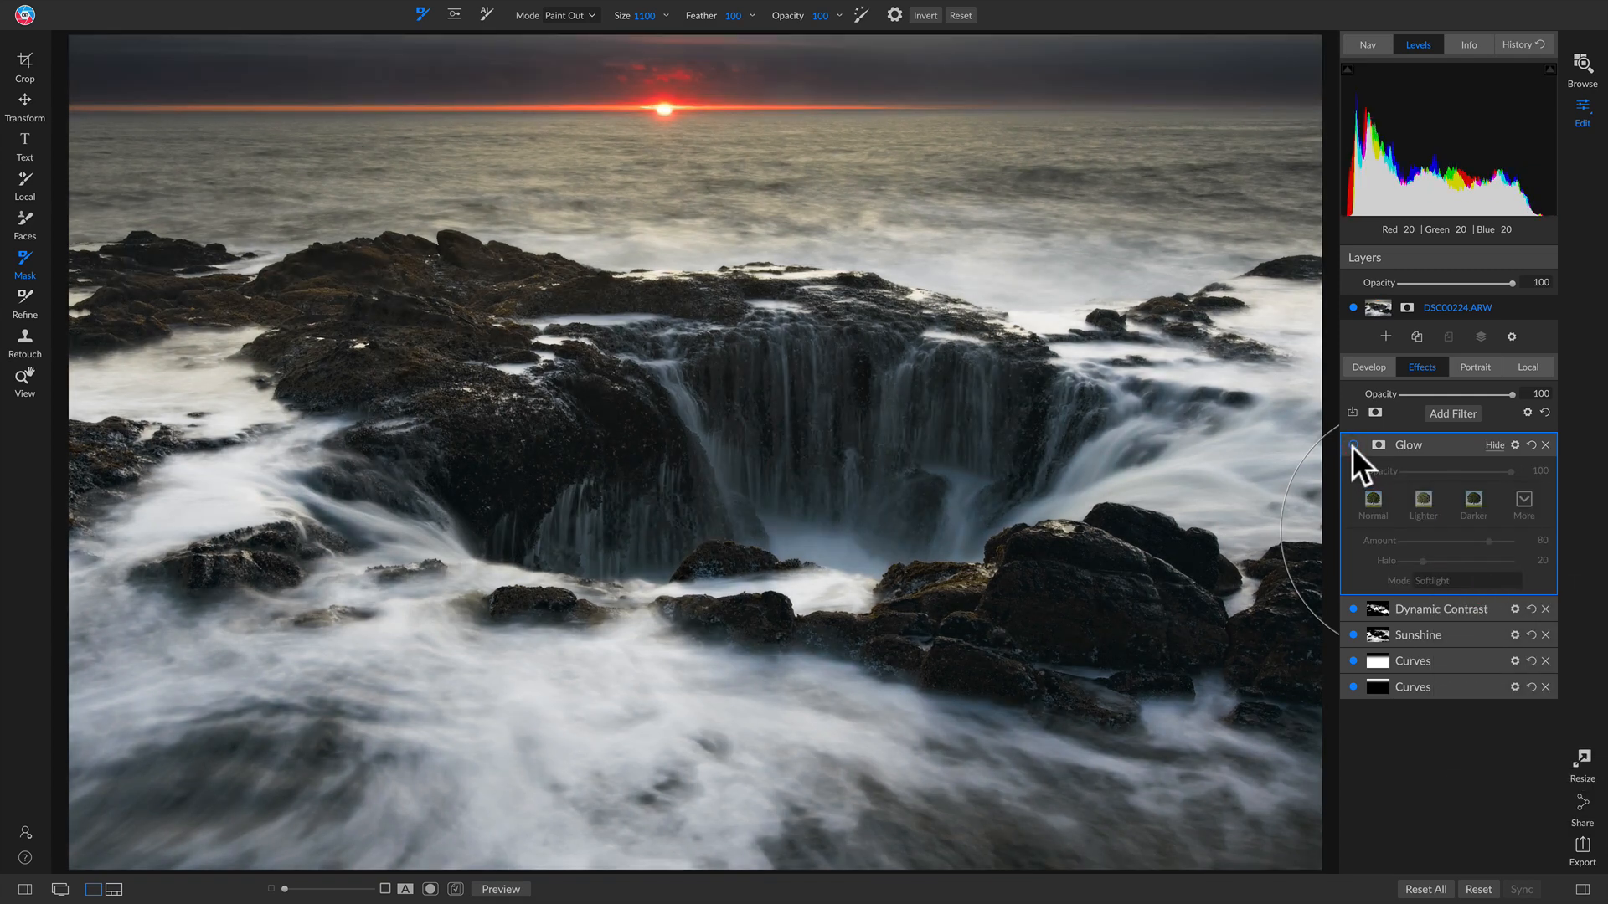
click(1352, 446)
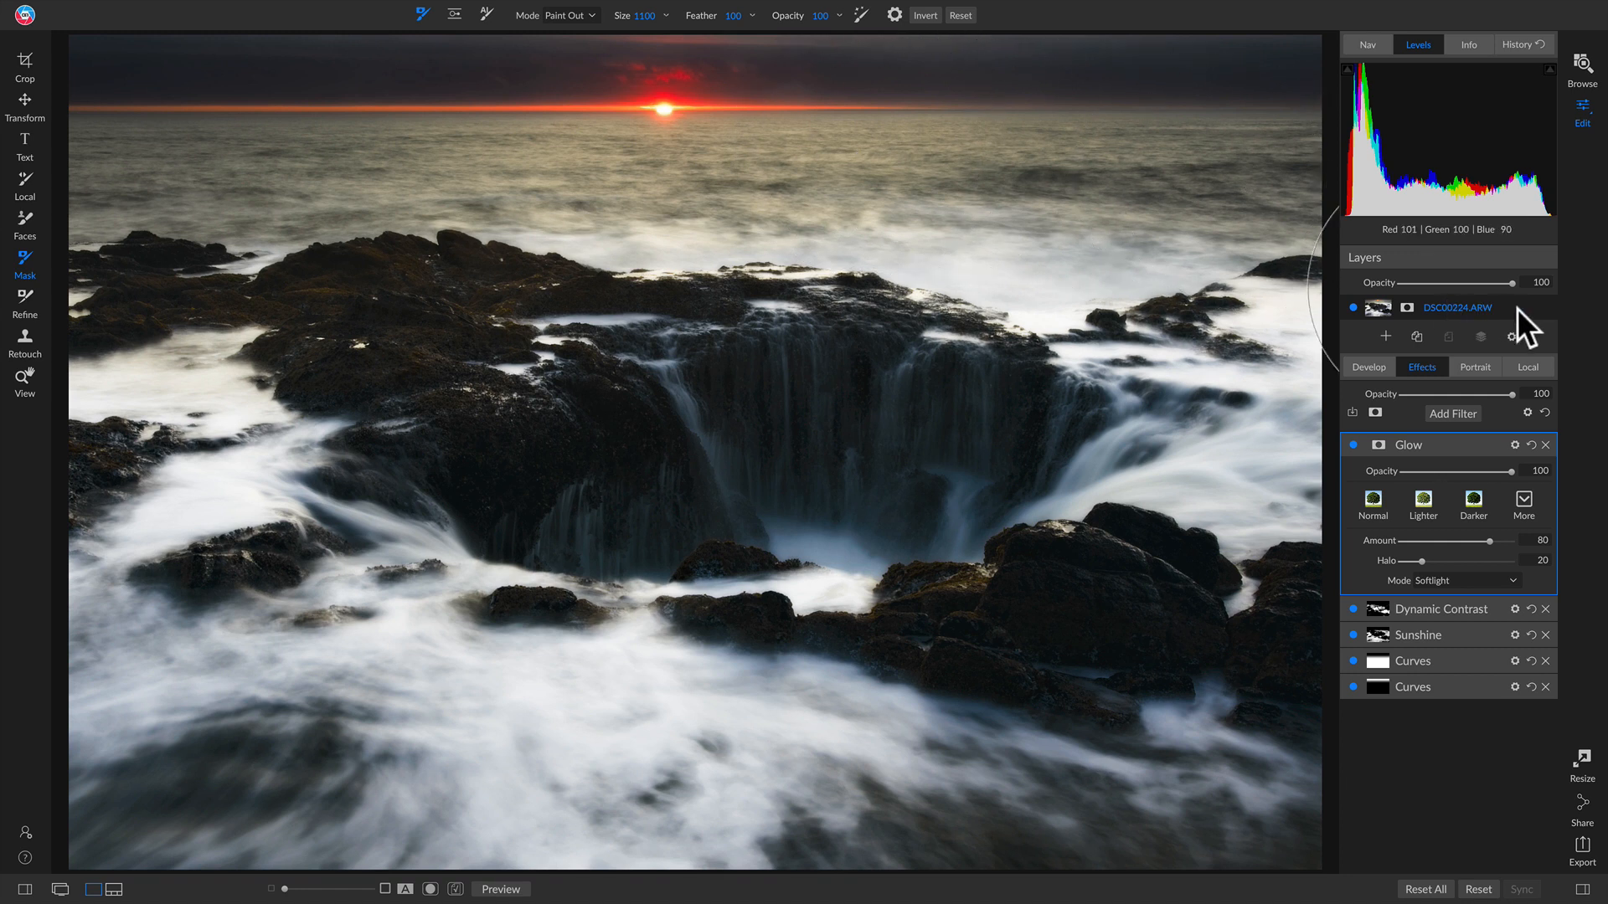
Step: Set the Glow blend mode to Screen and bring up its mask settings
click(1469, 578)
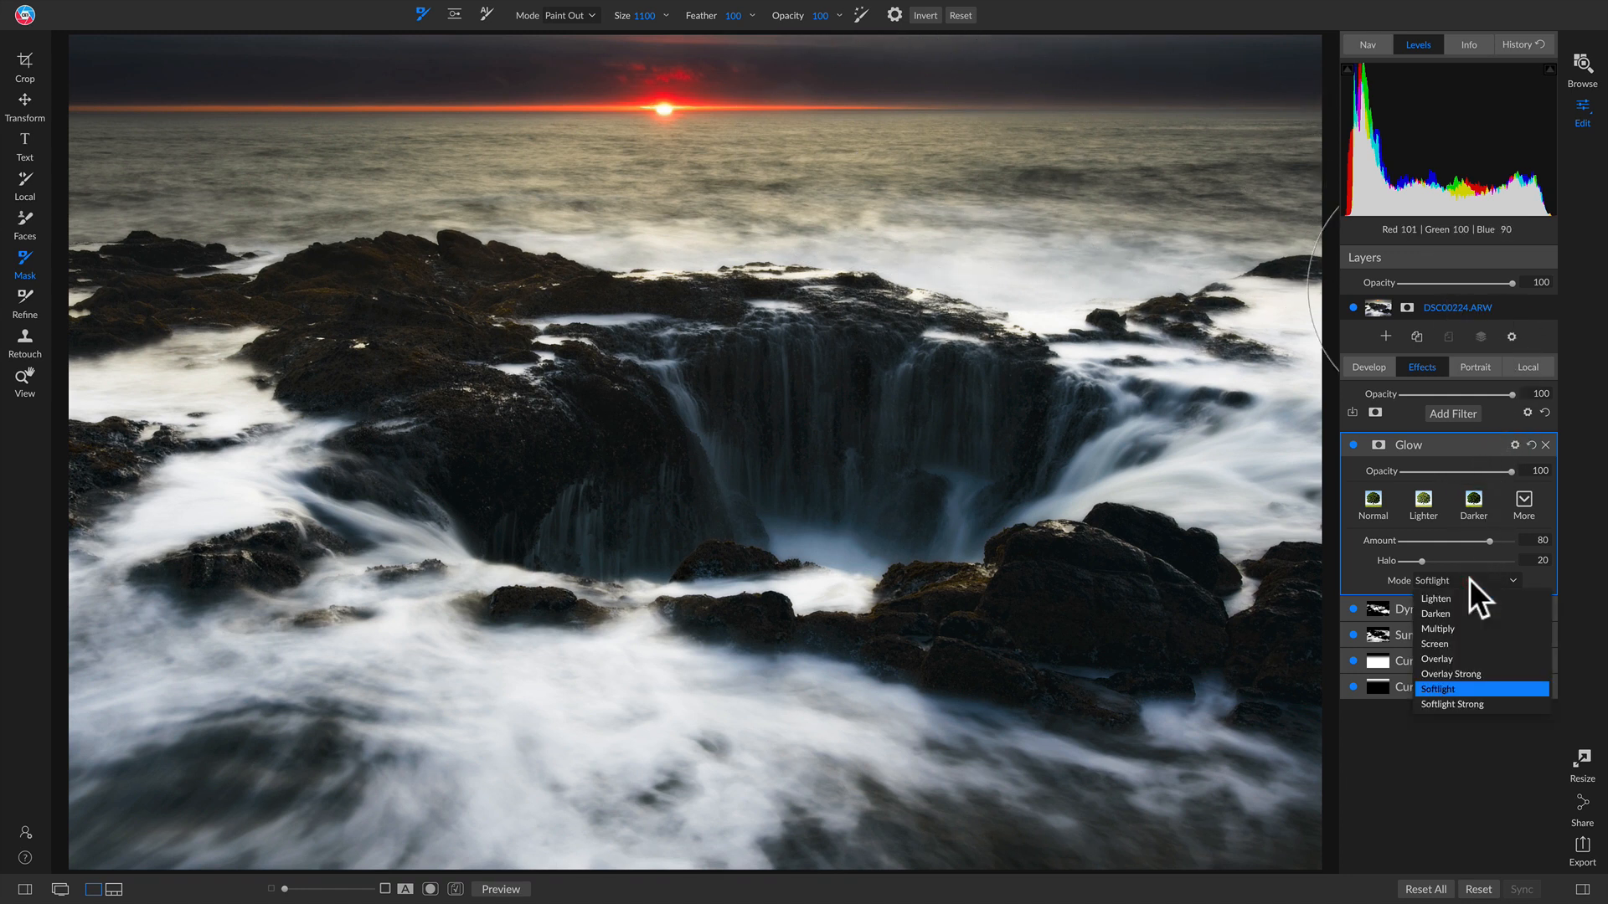
click(1464, 641)
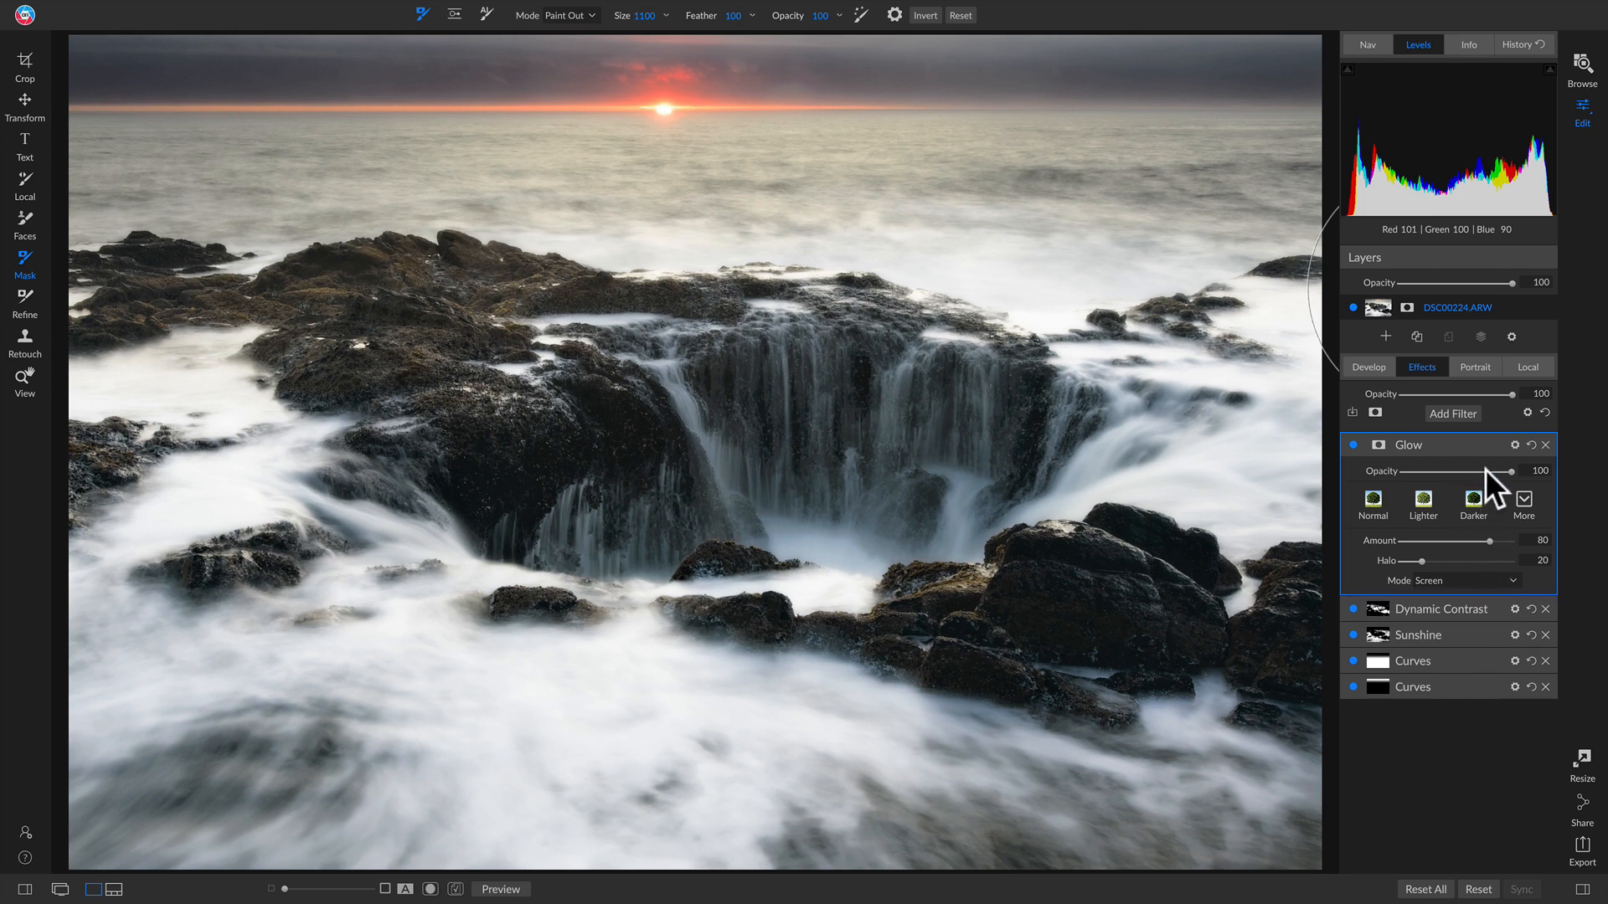
click(1380, 443)
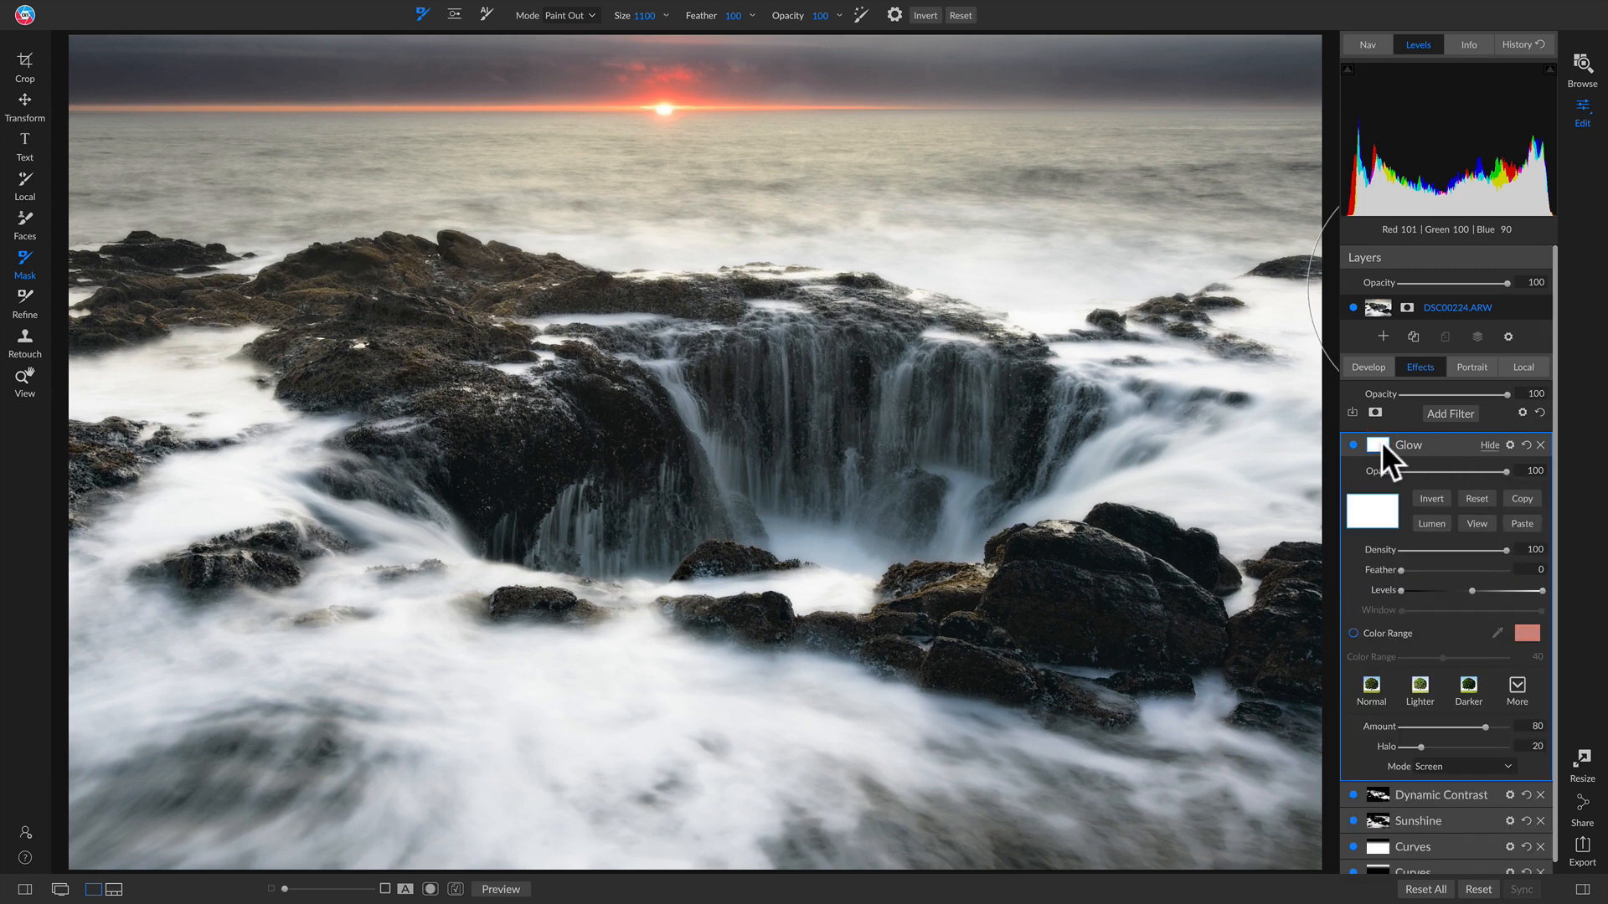
Step: Paste the copied Dynamic Contrast mask onto the Glow filter and bring its opacity to about 26
click(1523, 524)
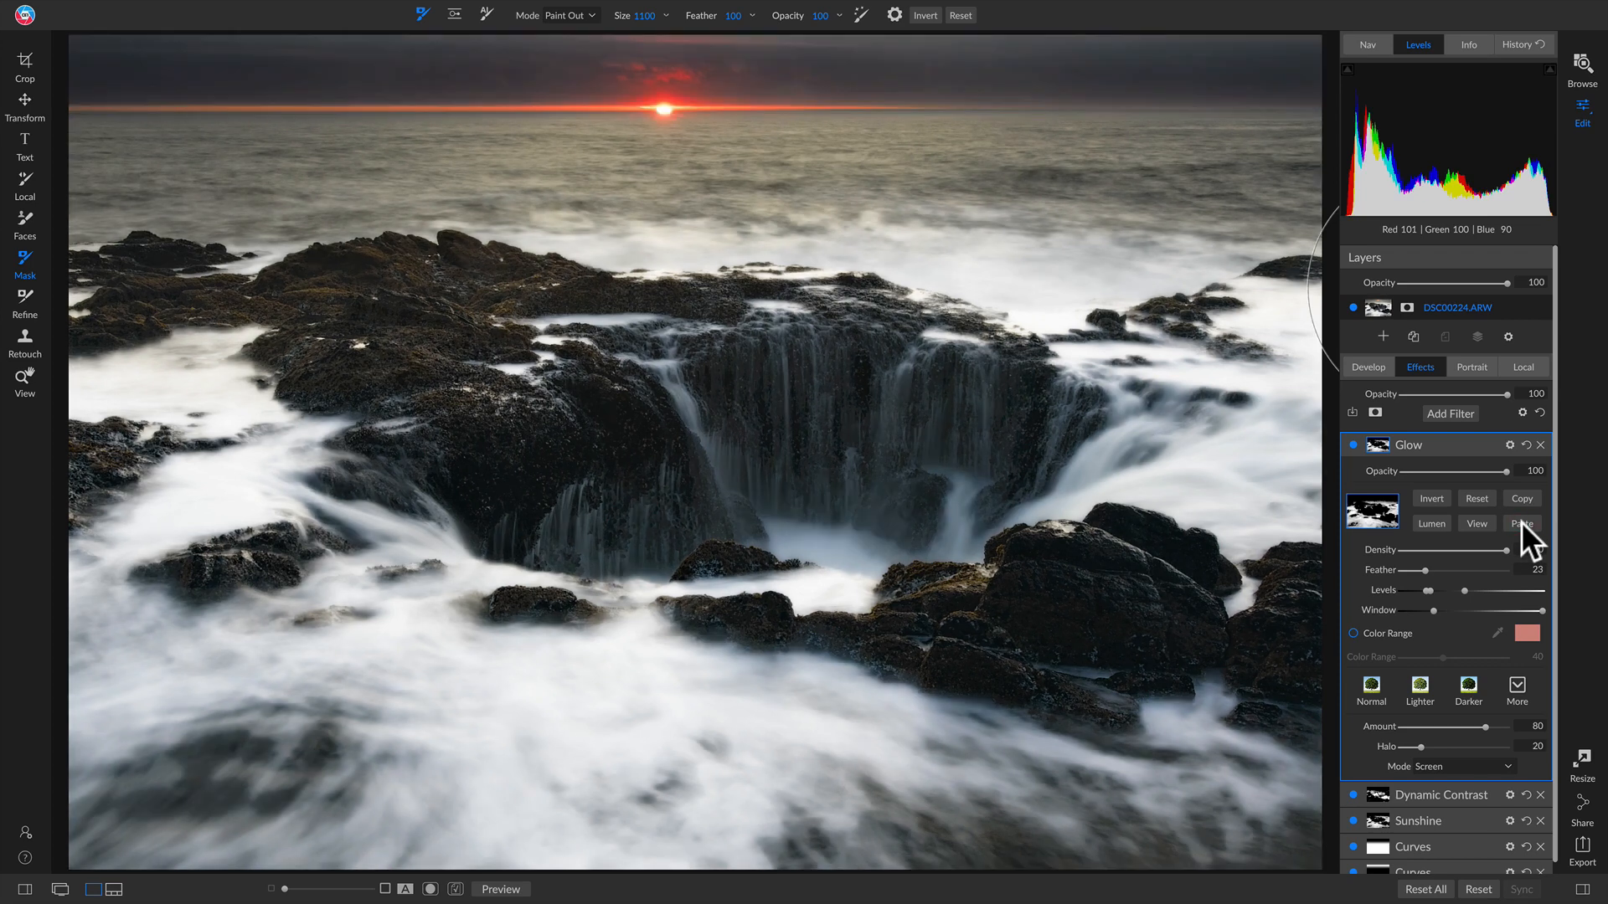
drag(1506, 470, 1207, 479)
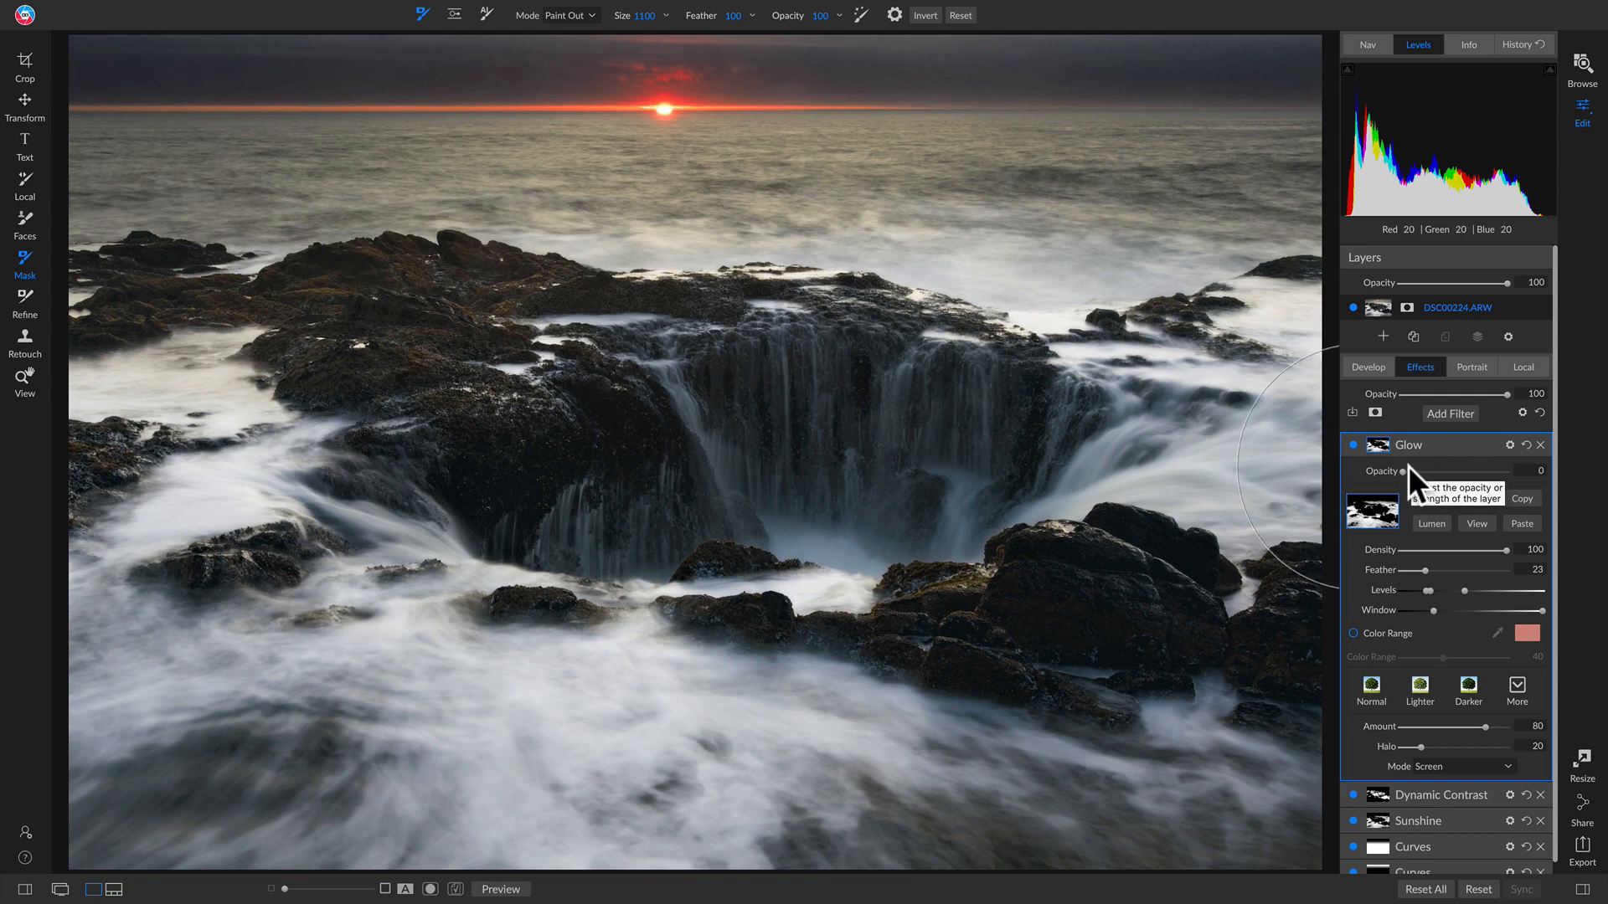
mouse_move(1400, 474)
mouse_down()
mouse_move(1468, 475)
mouse_move(1404, 471)
mouse_move(1429, 470)
mouse_up()
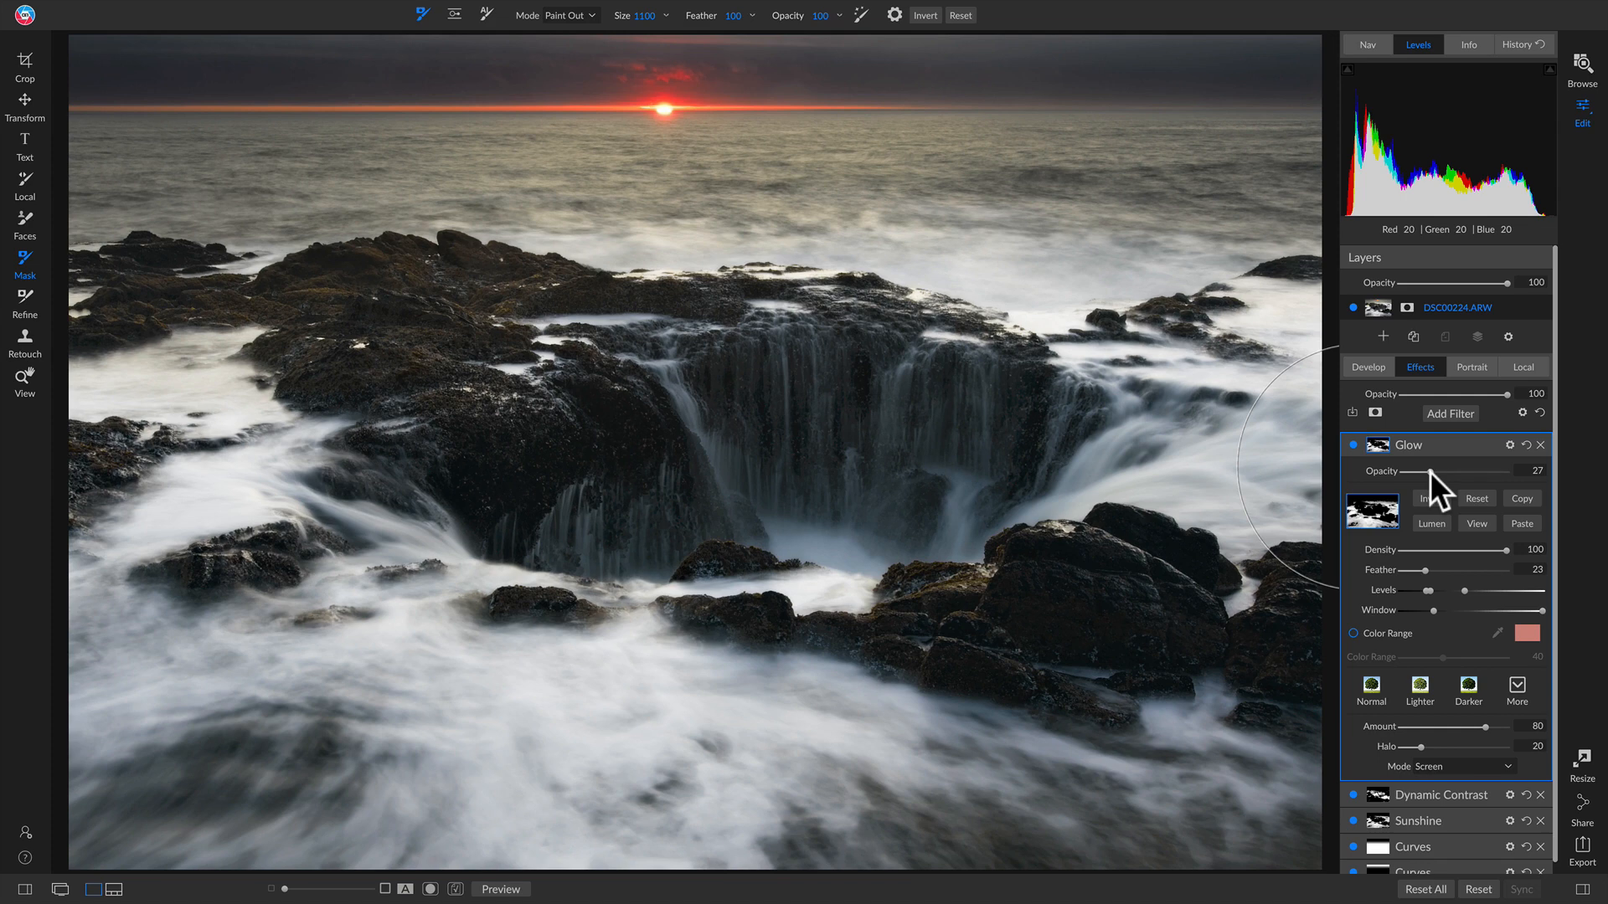
drag(1429, 471, 1422, 474)
Step: Raise the Glow opacity to 34, toggling the filter off and on to compare
click(1351, 444)
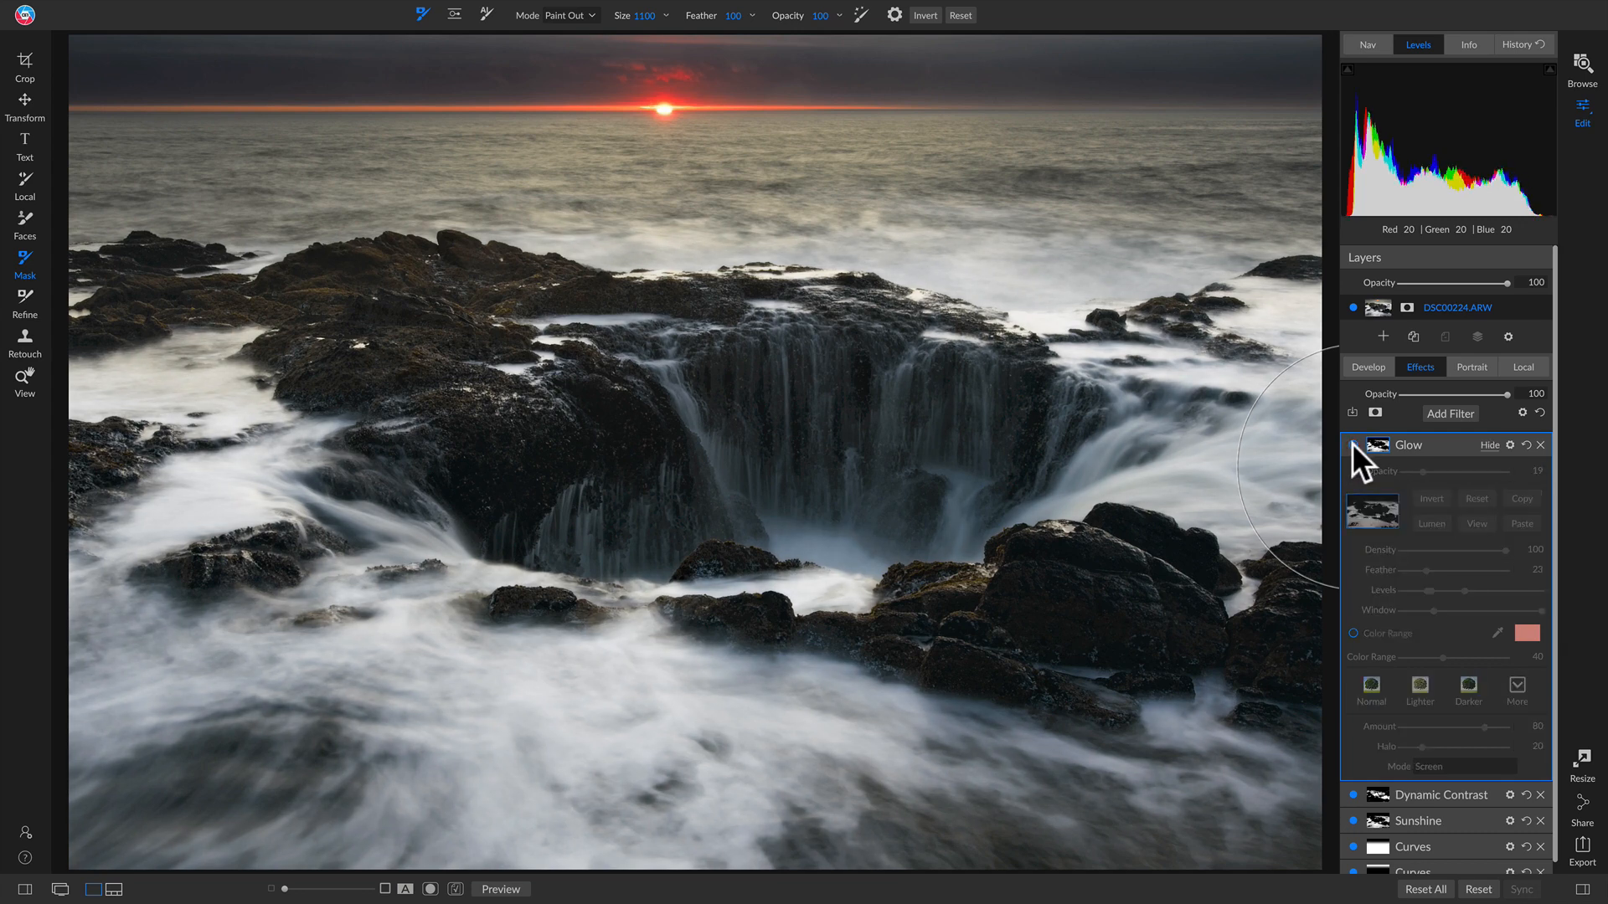
click(1351, 444)
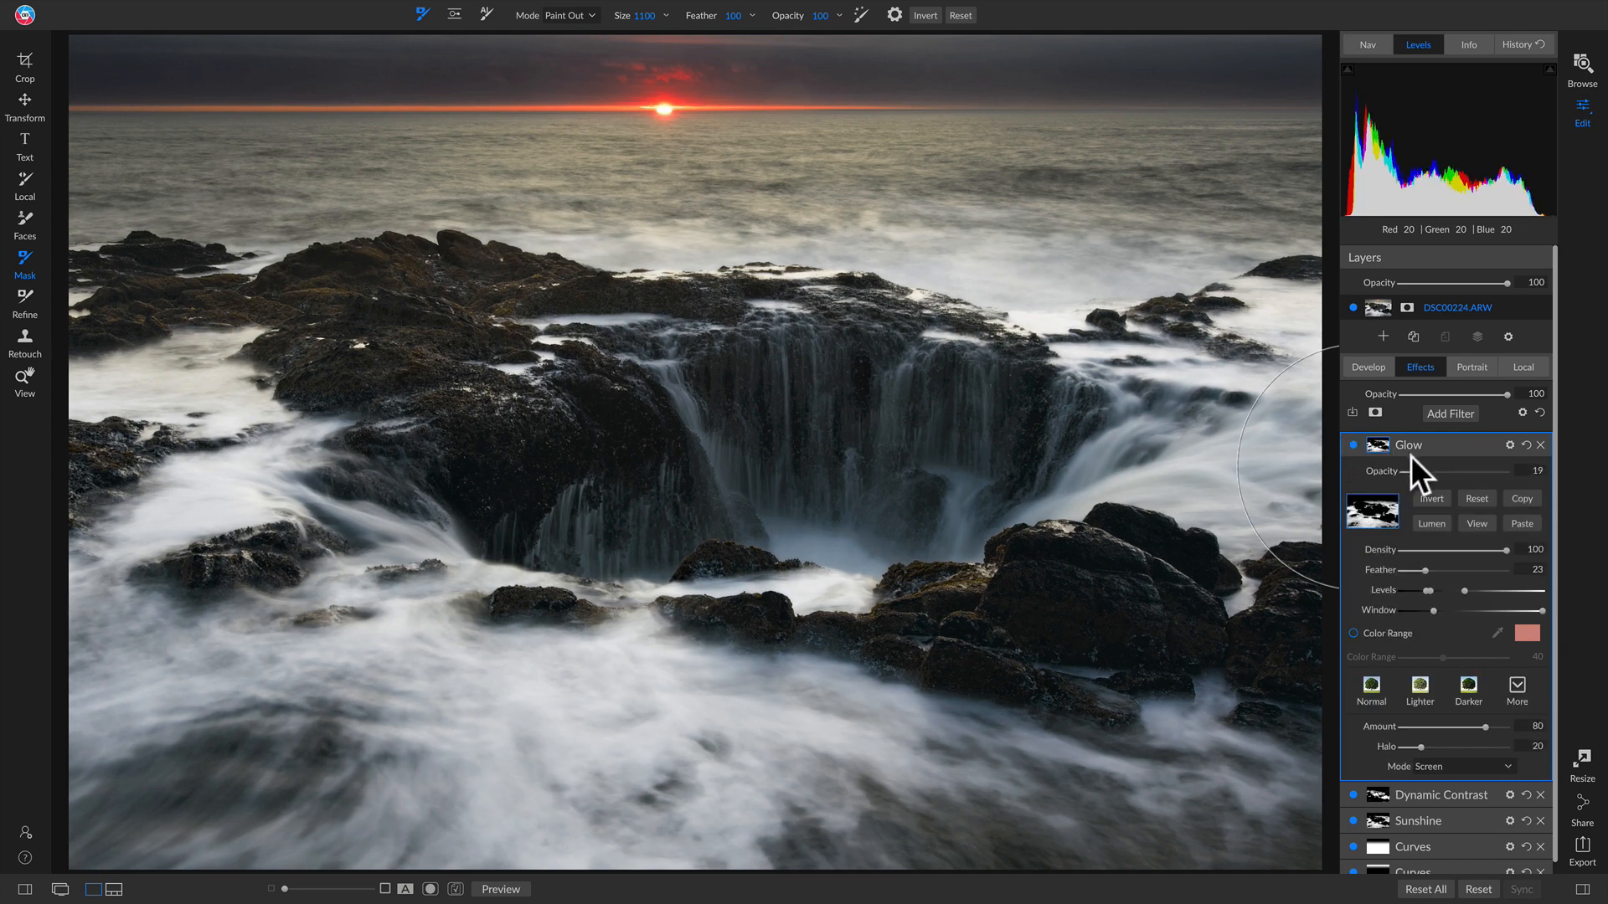
drag(1421, 471, 1438, 471)
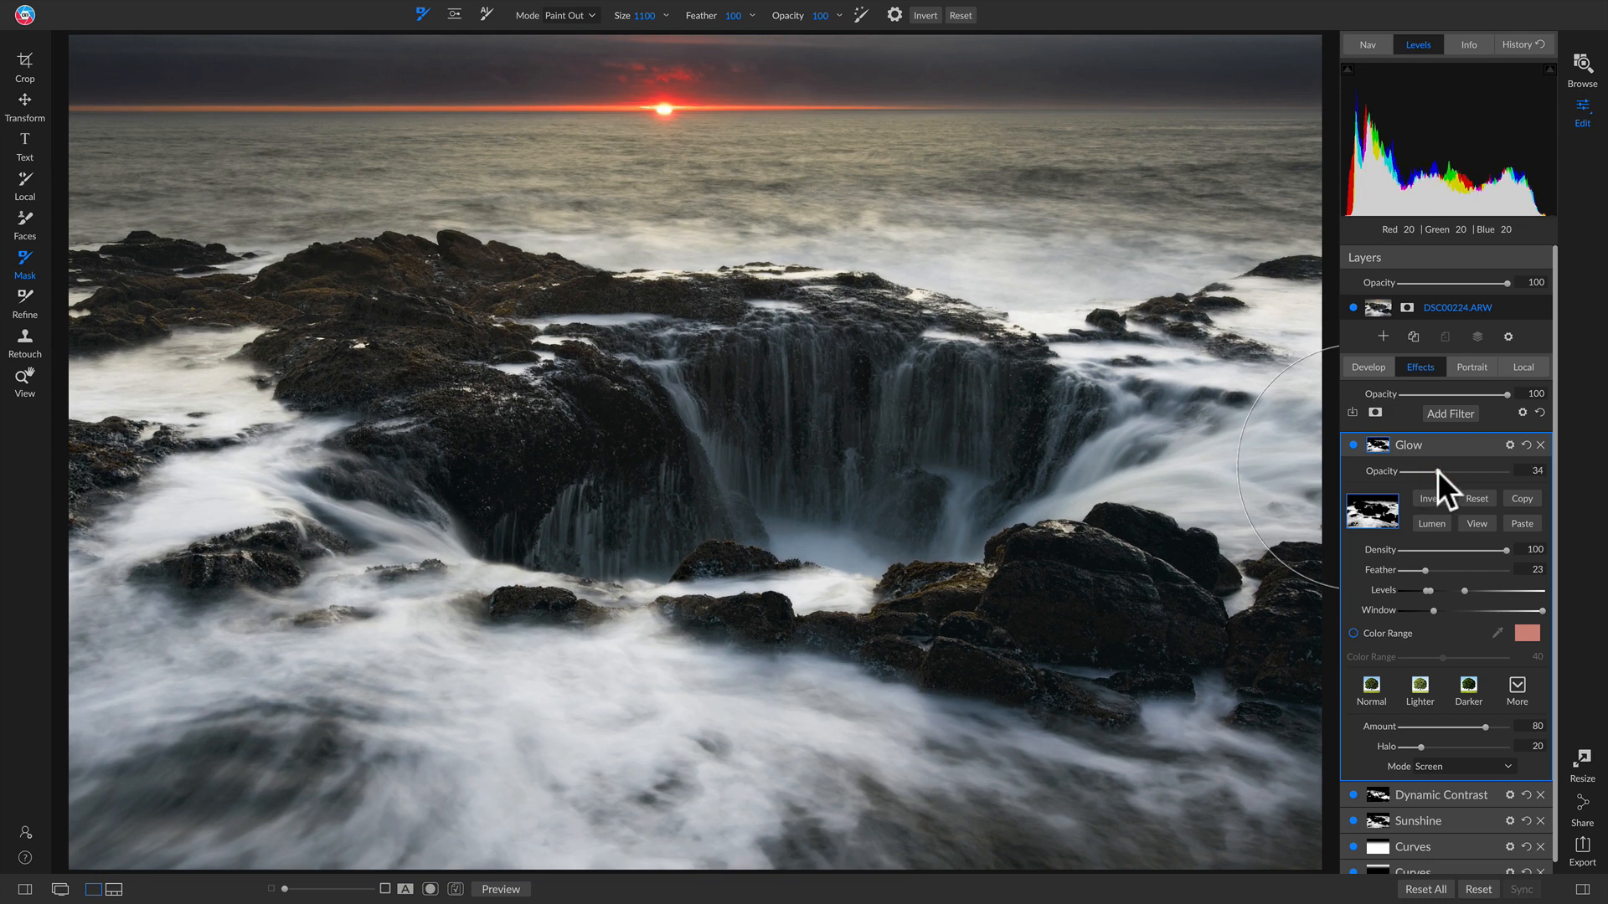
click(1350, 440)
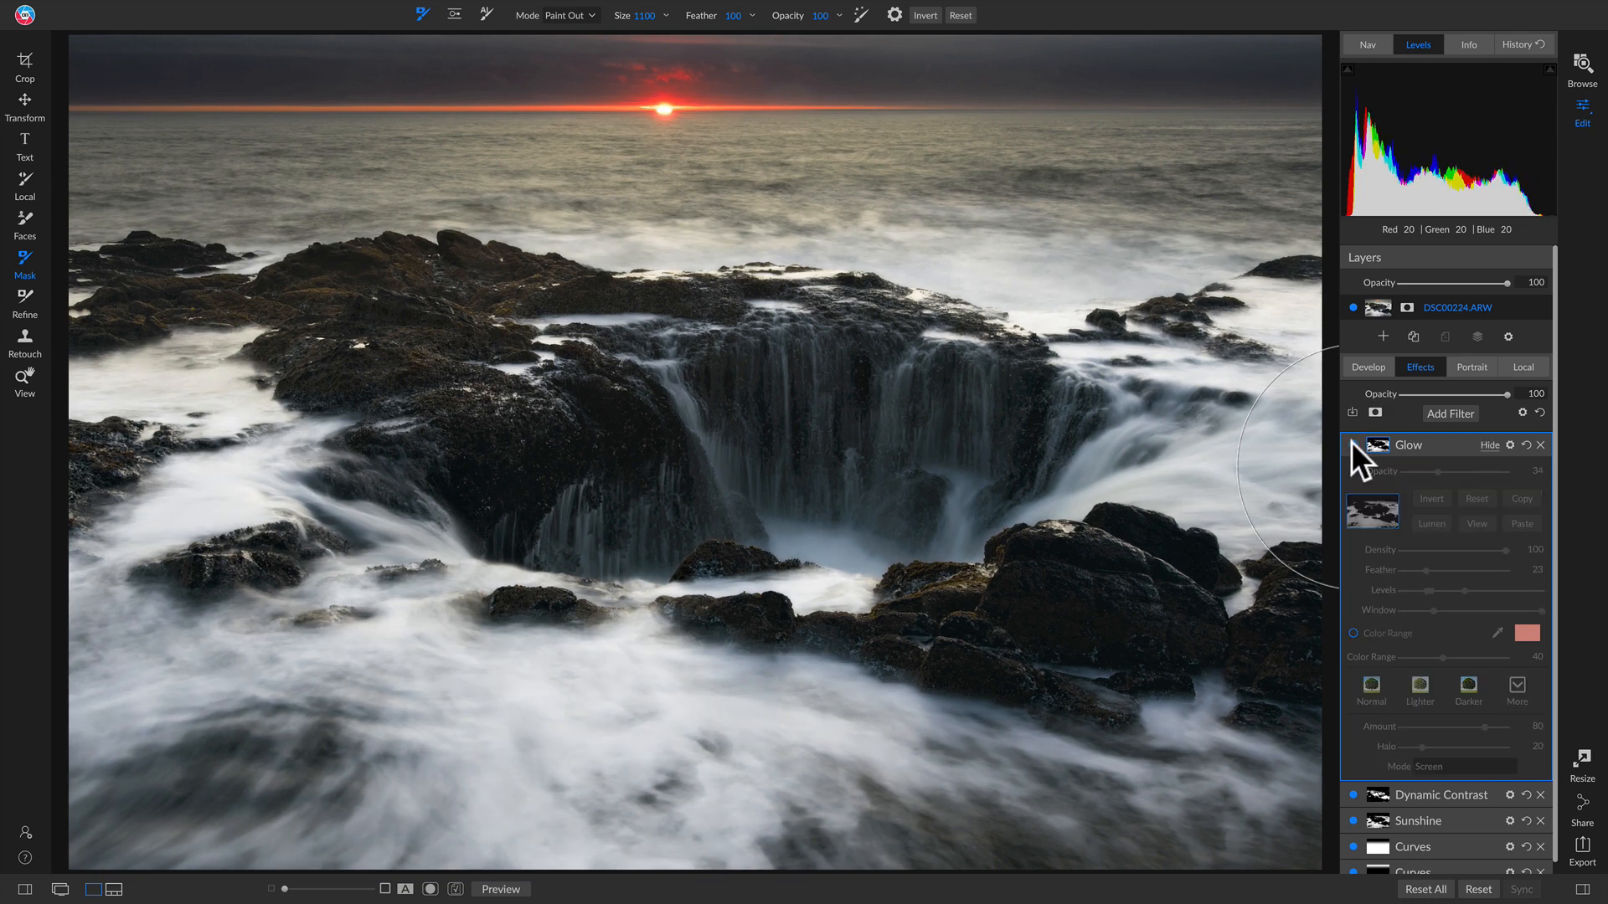
click(1350, 440)
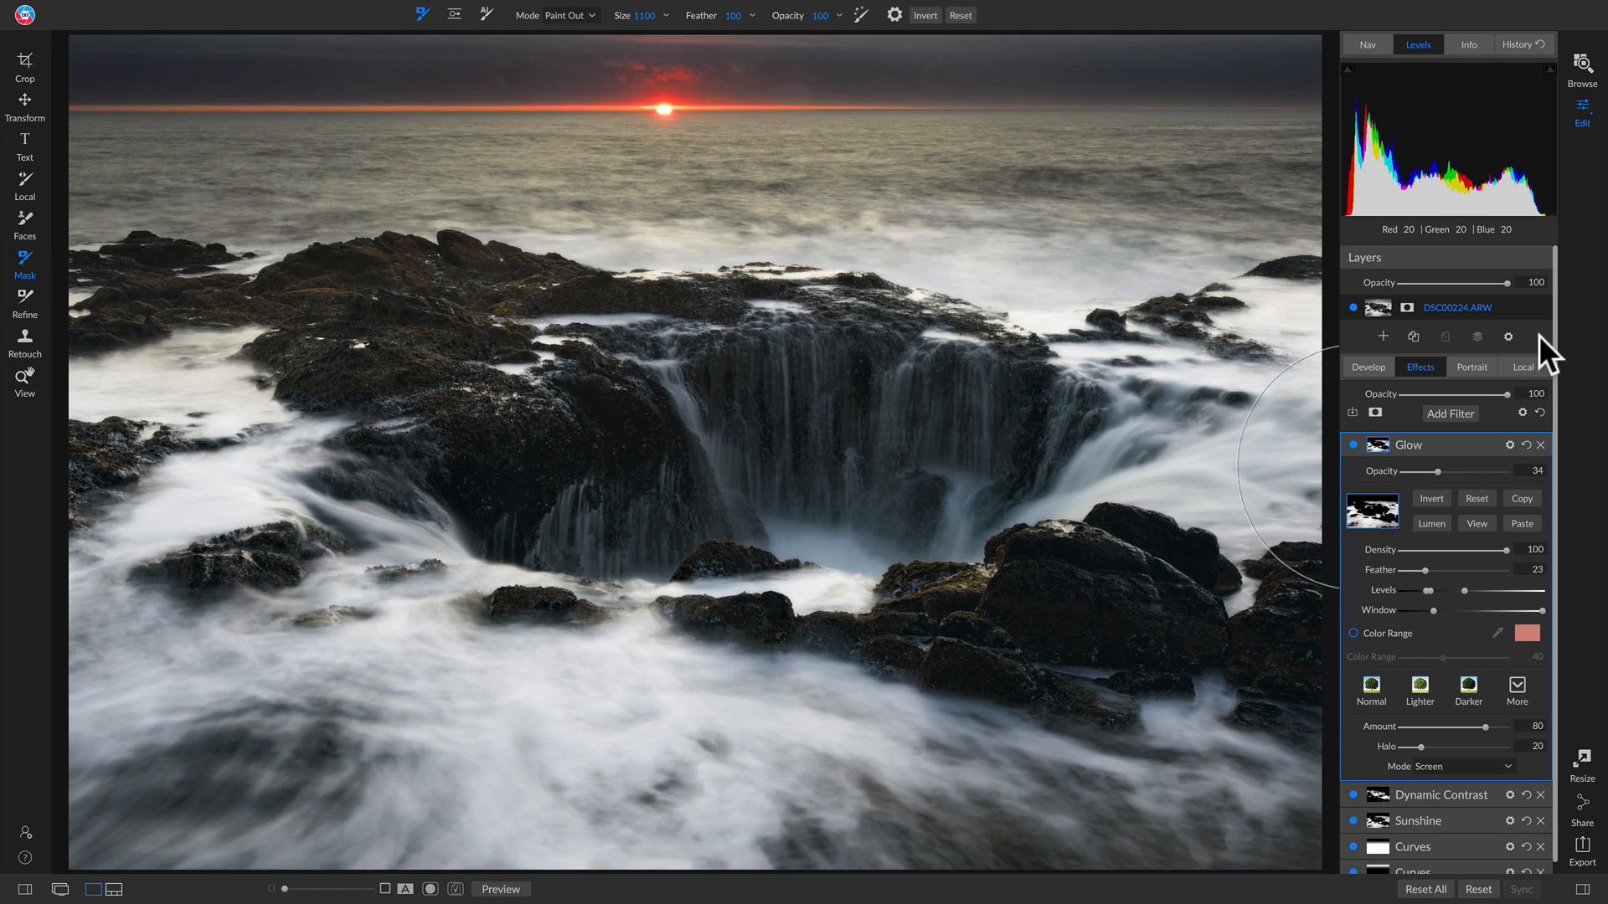
Step: Add a SunSpot Lens Flare filter and centre it on the setting sun
click(1452, 412)
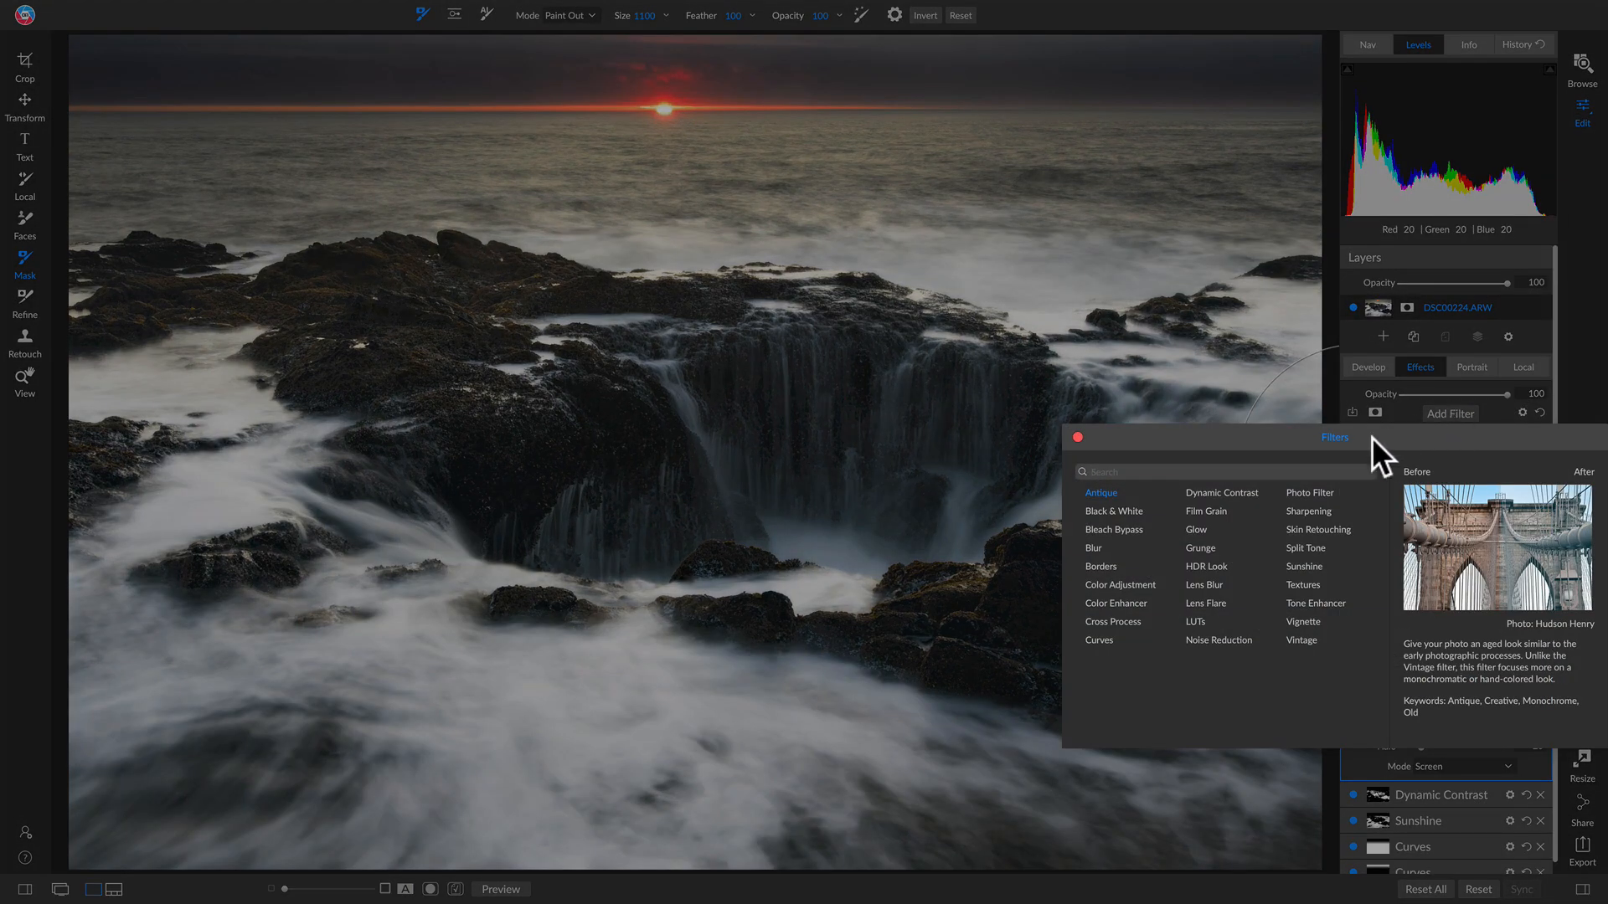
click(1210, 600)
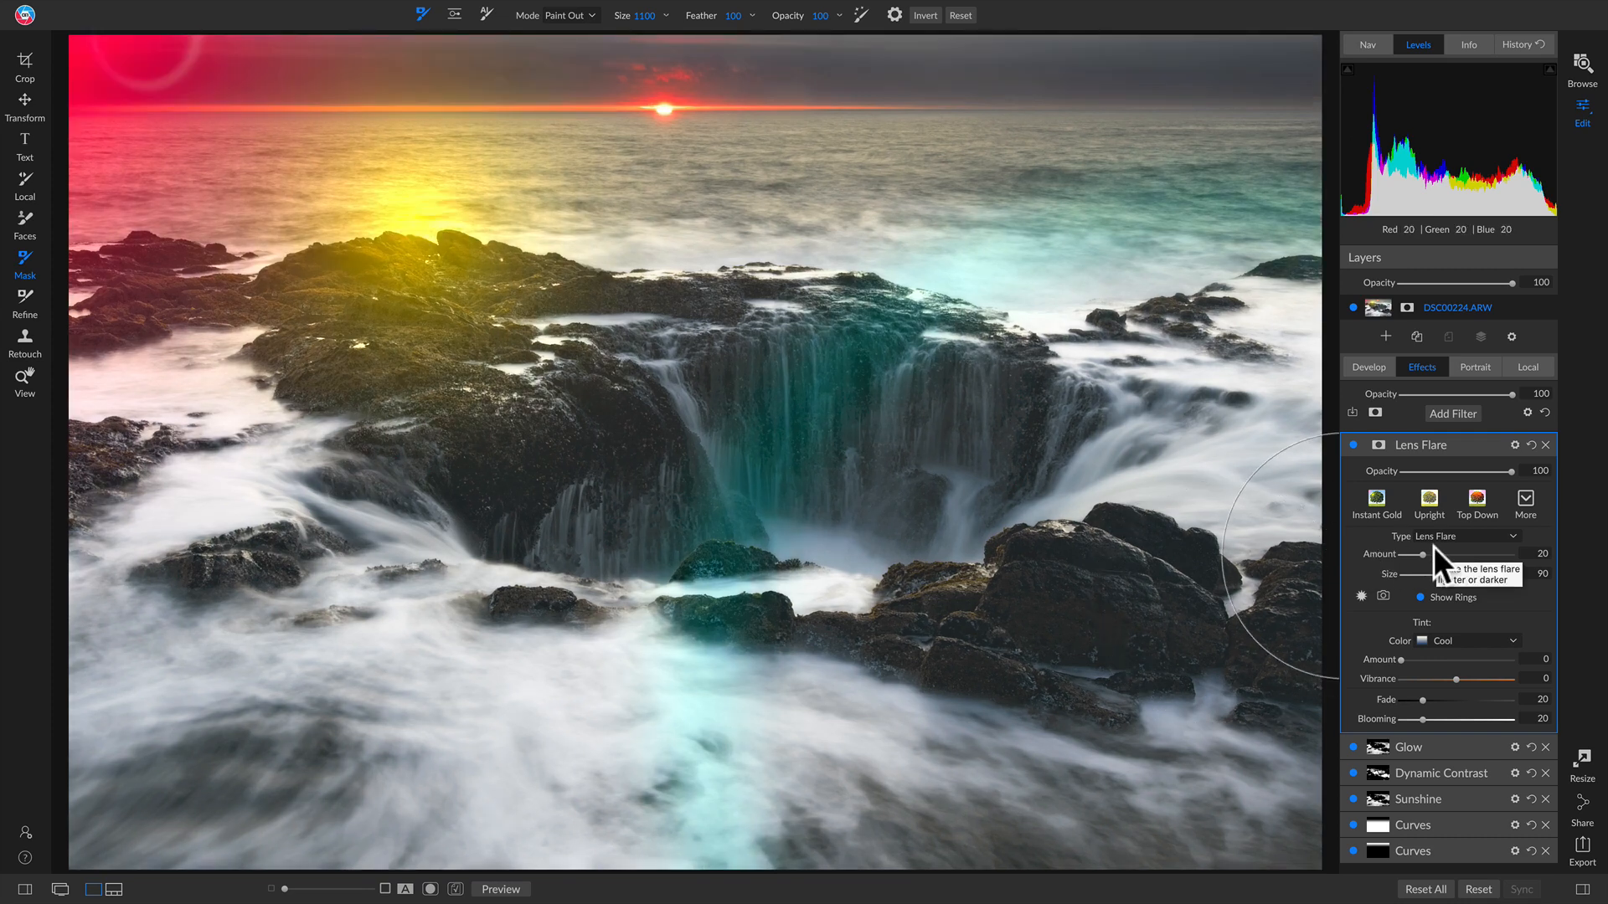
click(1444, 536)
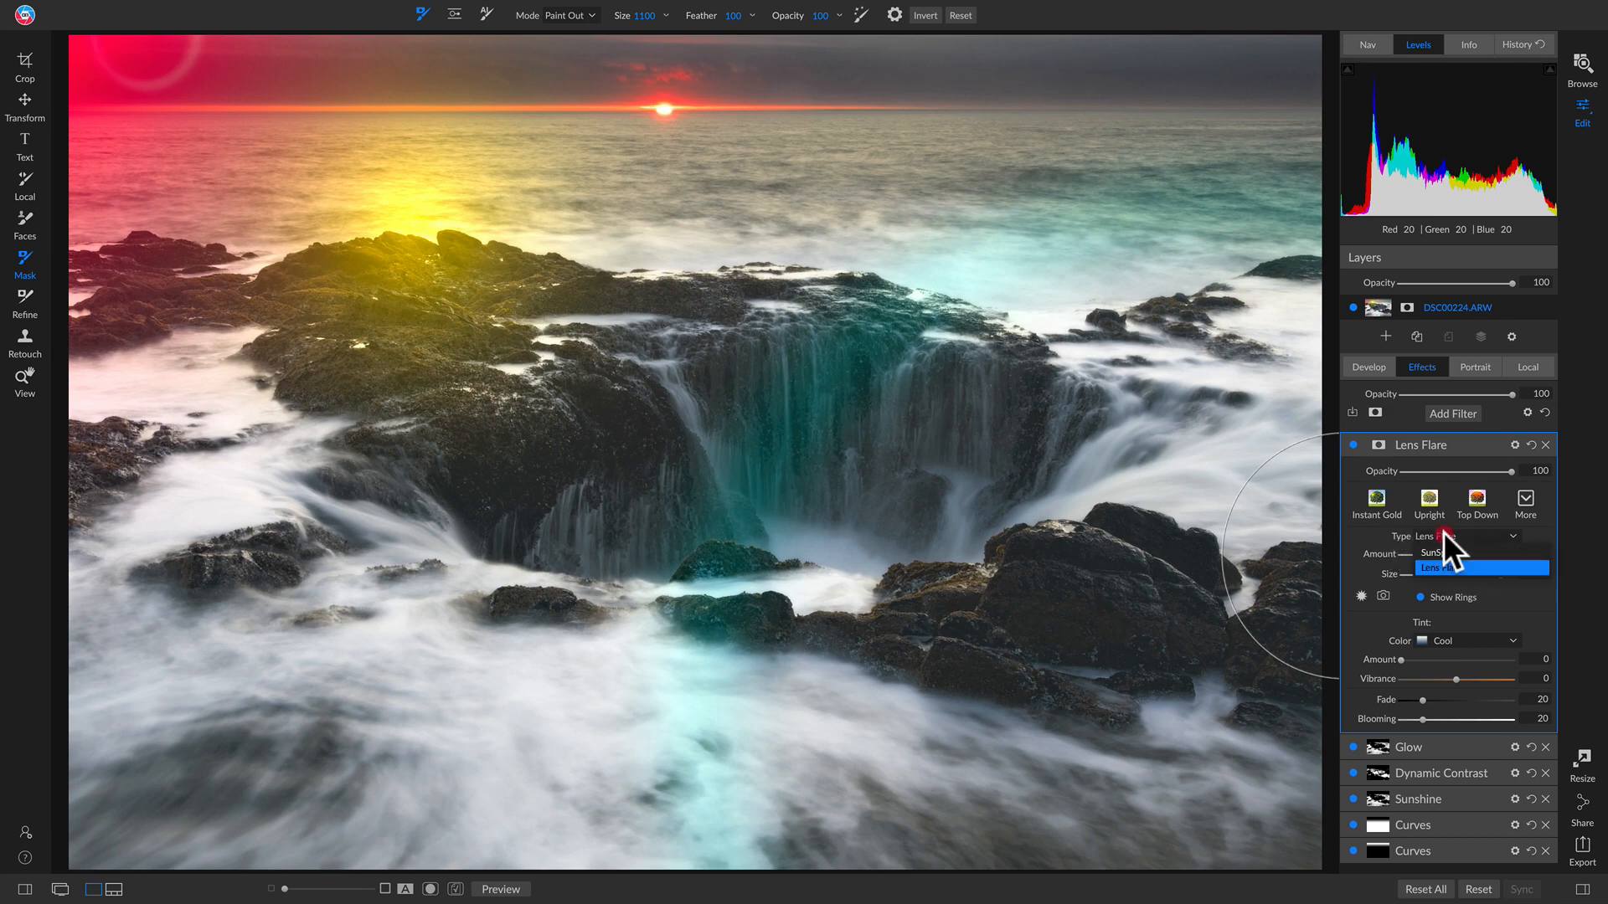
click(1435, 549)
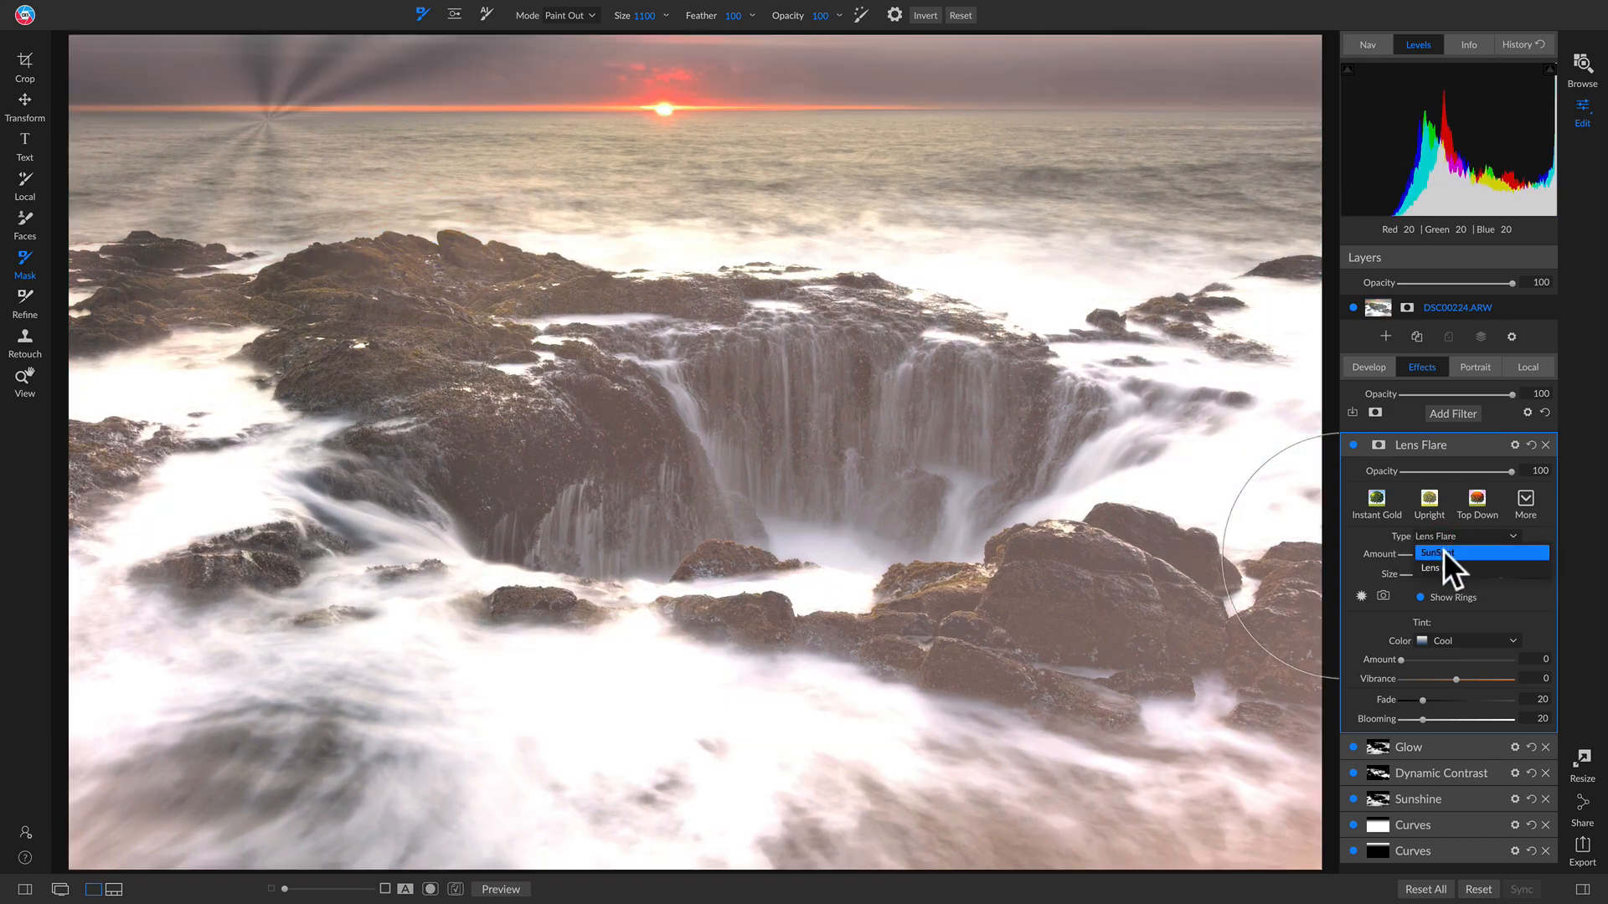
click(1361, 594)
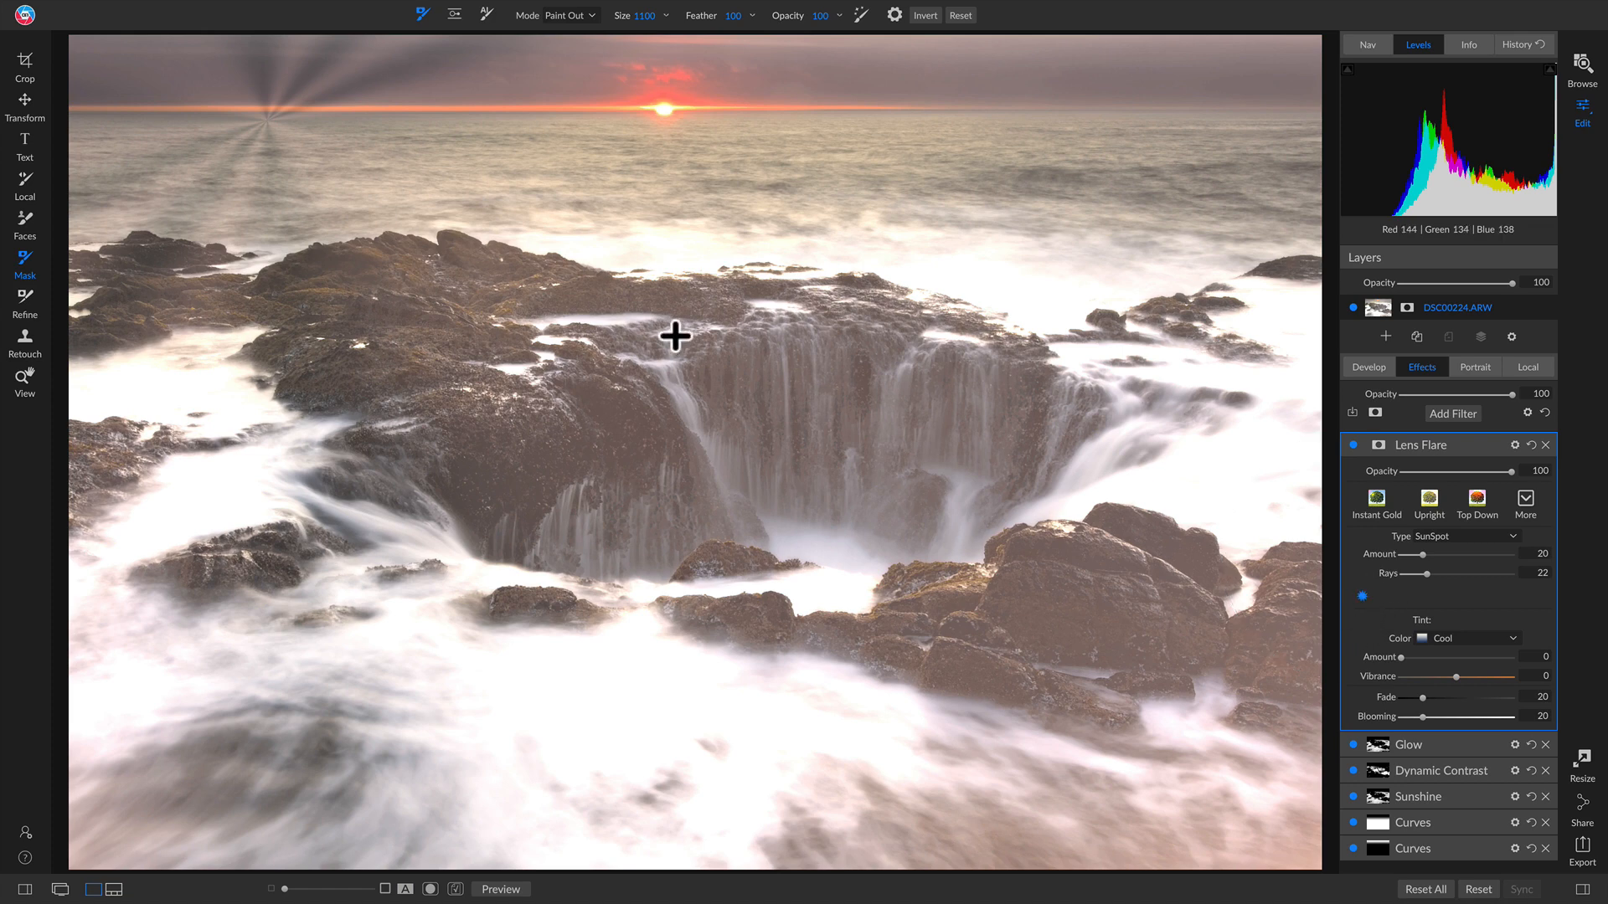
click(707, 93)
drag(707, 93, 663, 110)
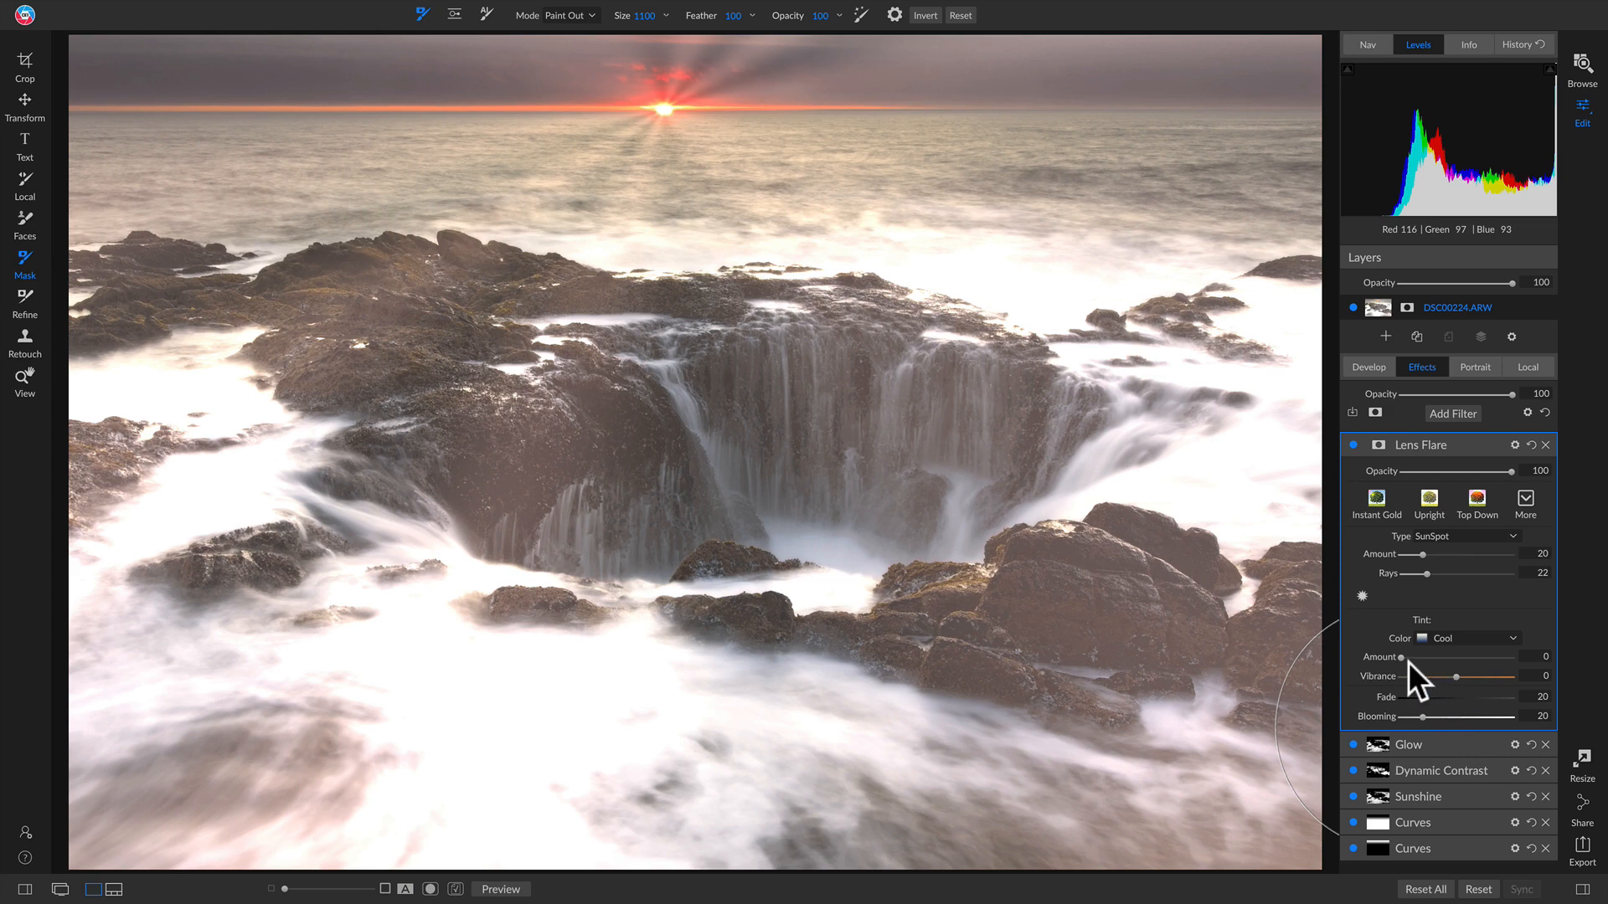
Step: Set the flare's Fade to 0 and Amount to 8, and increase its Rays
drag(1423, 697, 1320, 700)
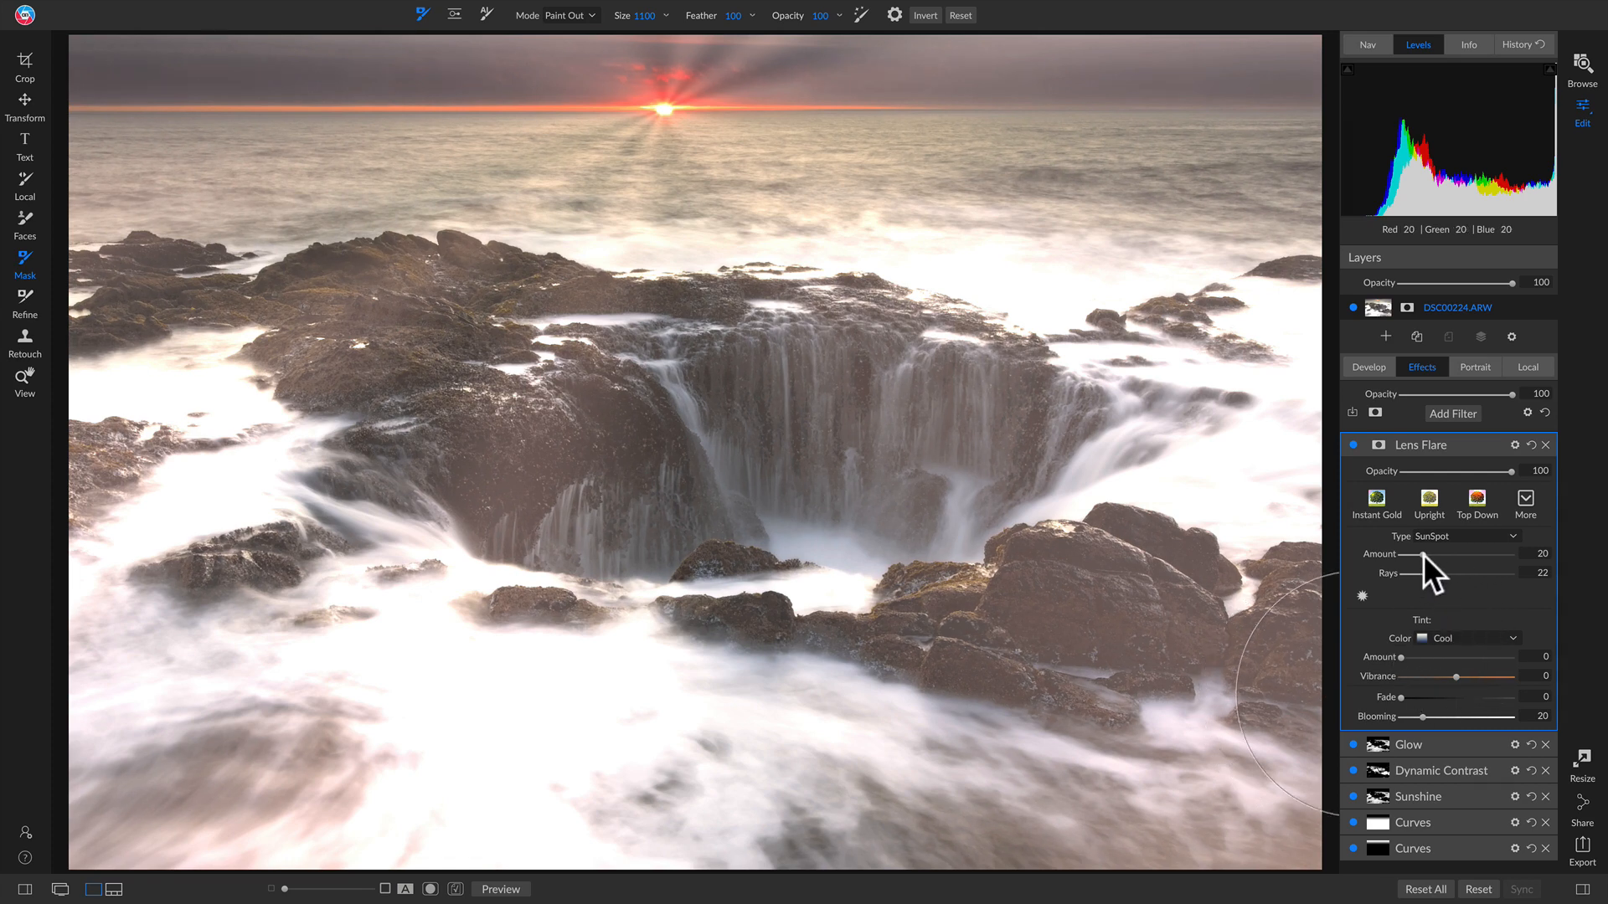
drag(1424, 555, 1409, 558)
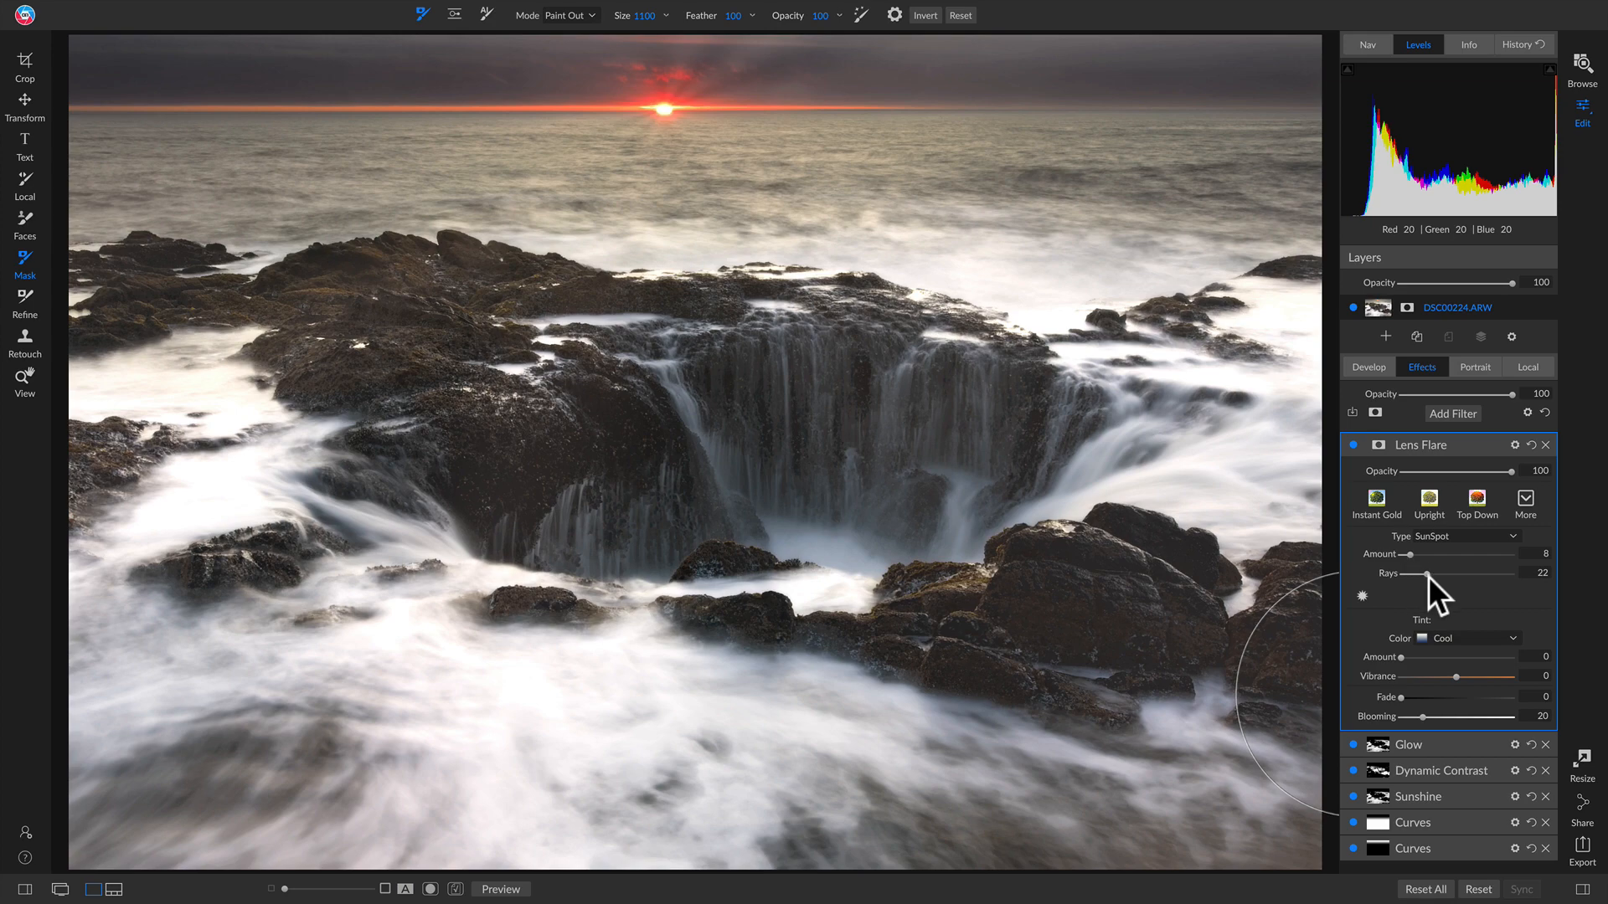
drag(1428, 574, 1465, 575)
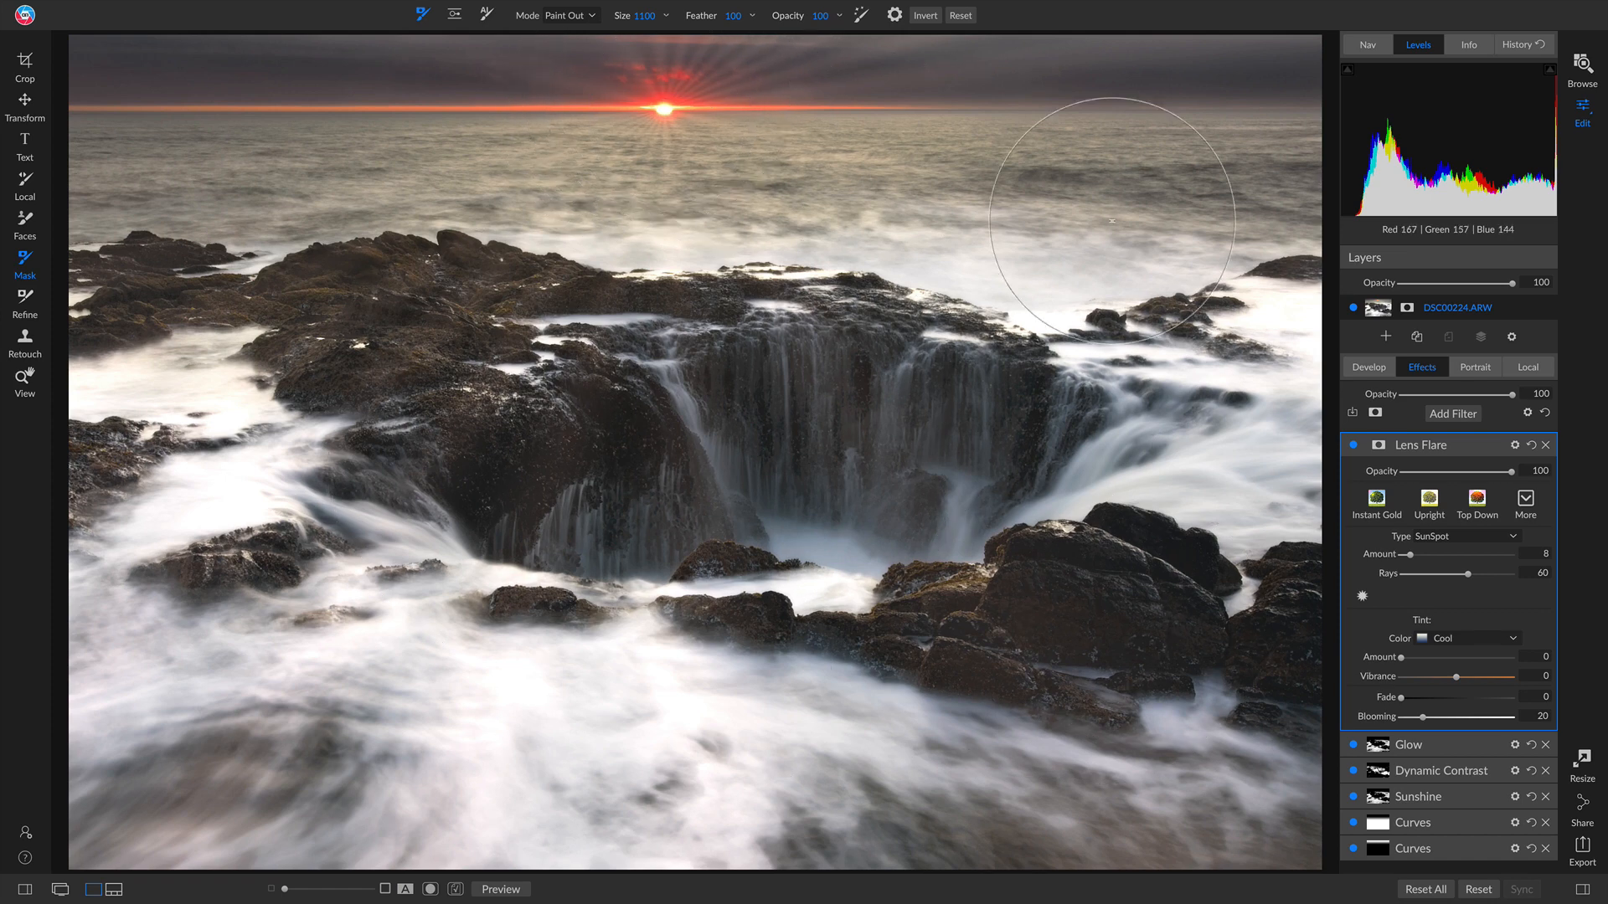
Step: Invert the Lens Flare mask to black and paint the flare back in over the sun
click(1376, 445)
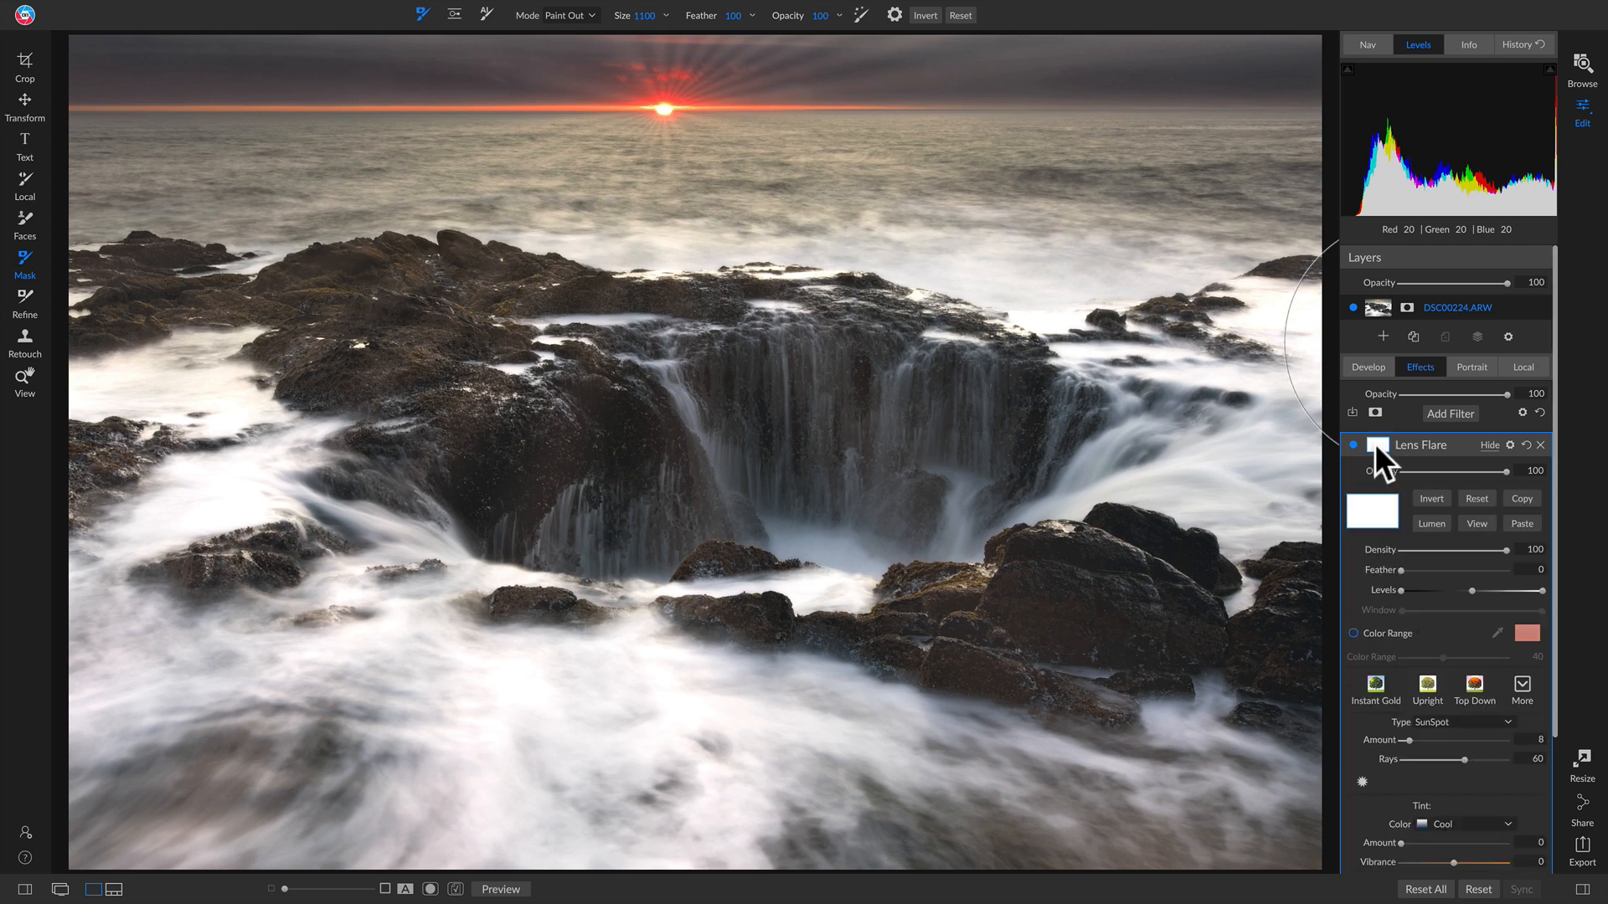
click(1429, 499)
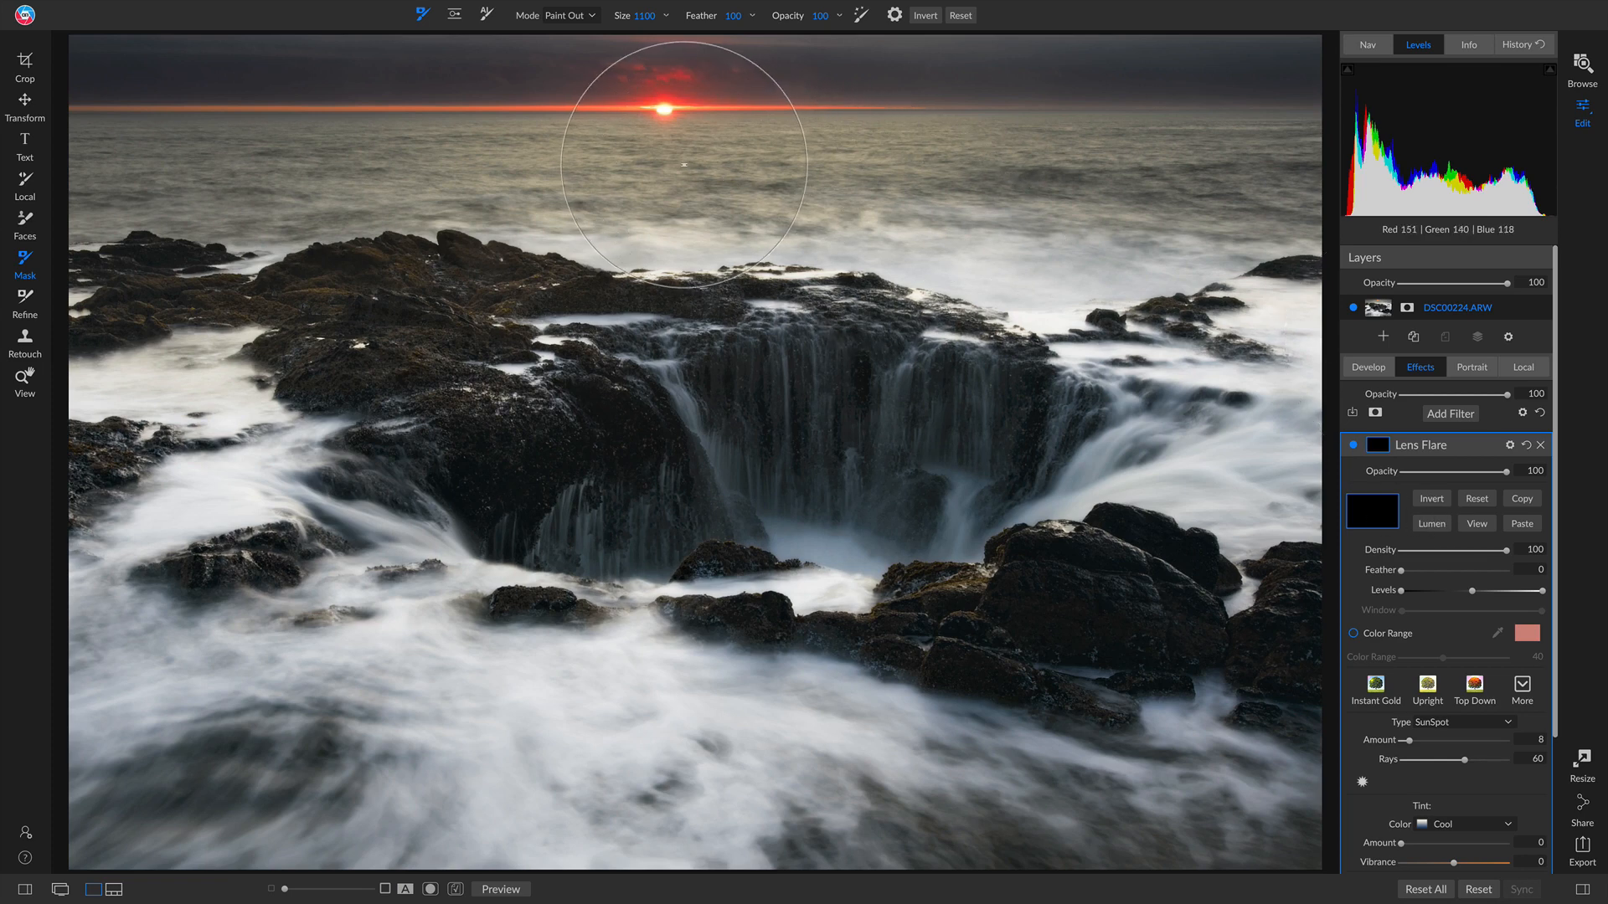
key(bracketleft)
key(bracketleft)
key(bracketleft)
key(bracketleft)
key(bracketleft)
key(bracketleft)
key(bracketleft)
key(x)
key(bracketright)
key(bracketright)
key(bracketright)
key(bracketright)
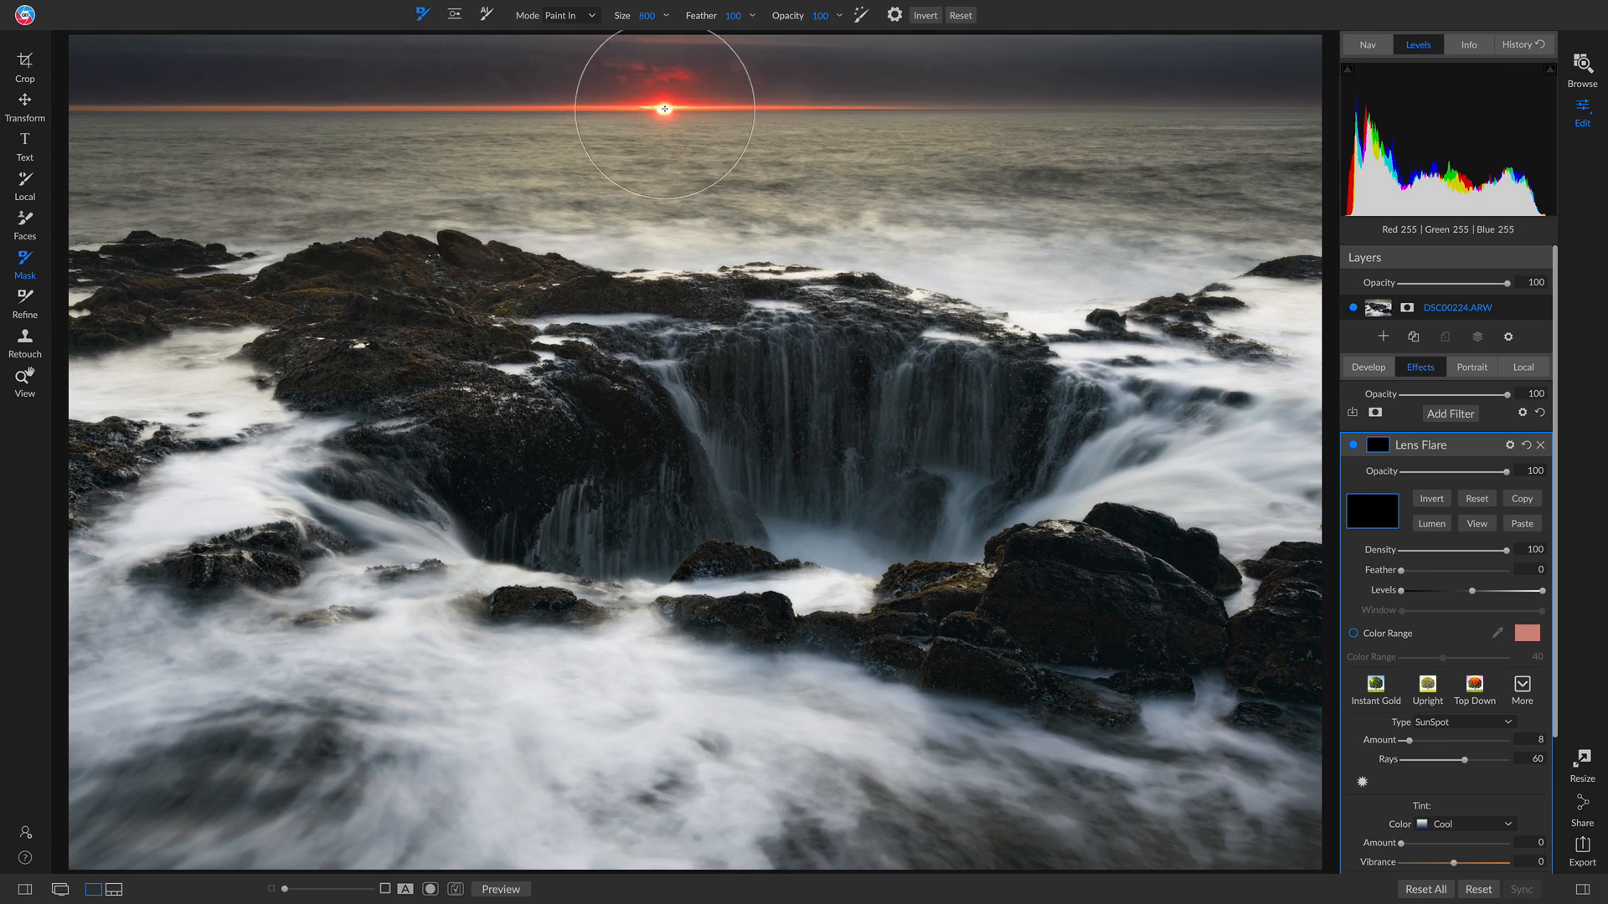
click(665, 109)
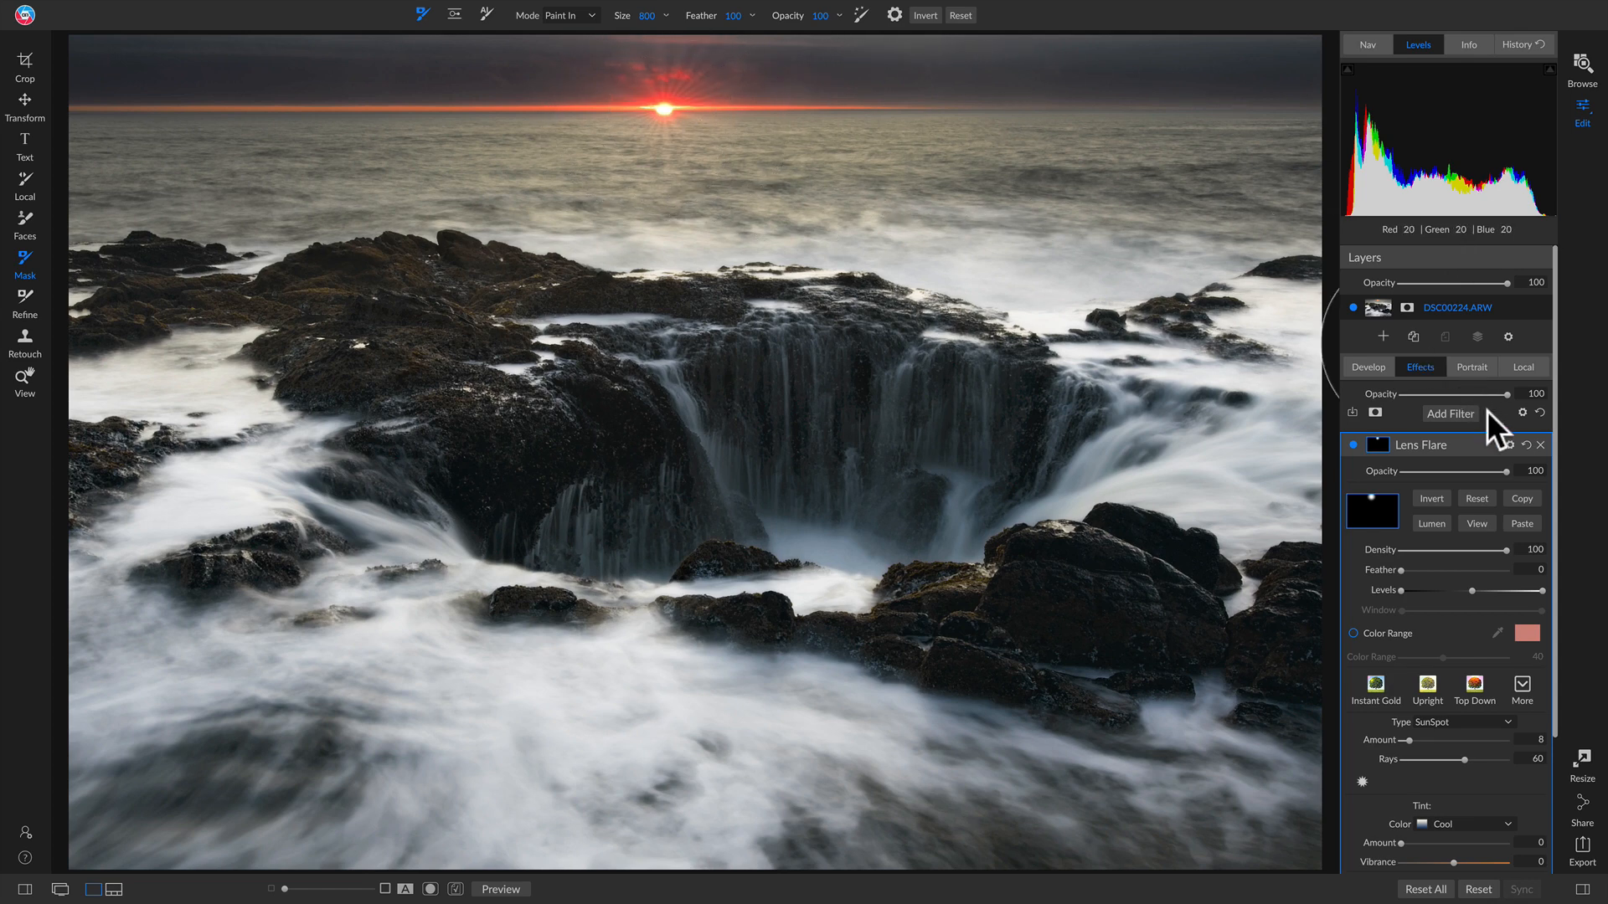
Step: Set the Lens Flare blending mode to Overlay
click(1510, 446)
click(1460, 509)
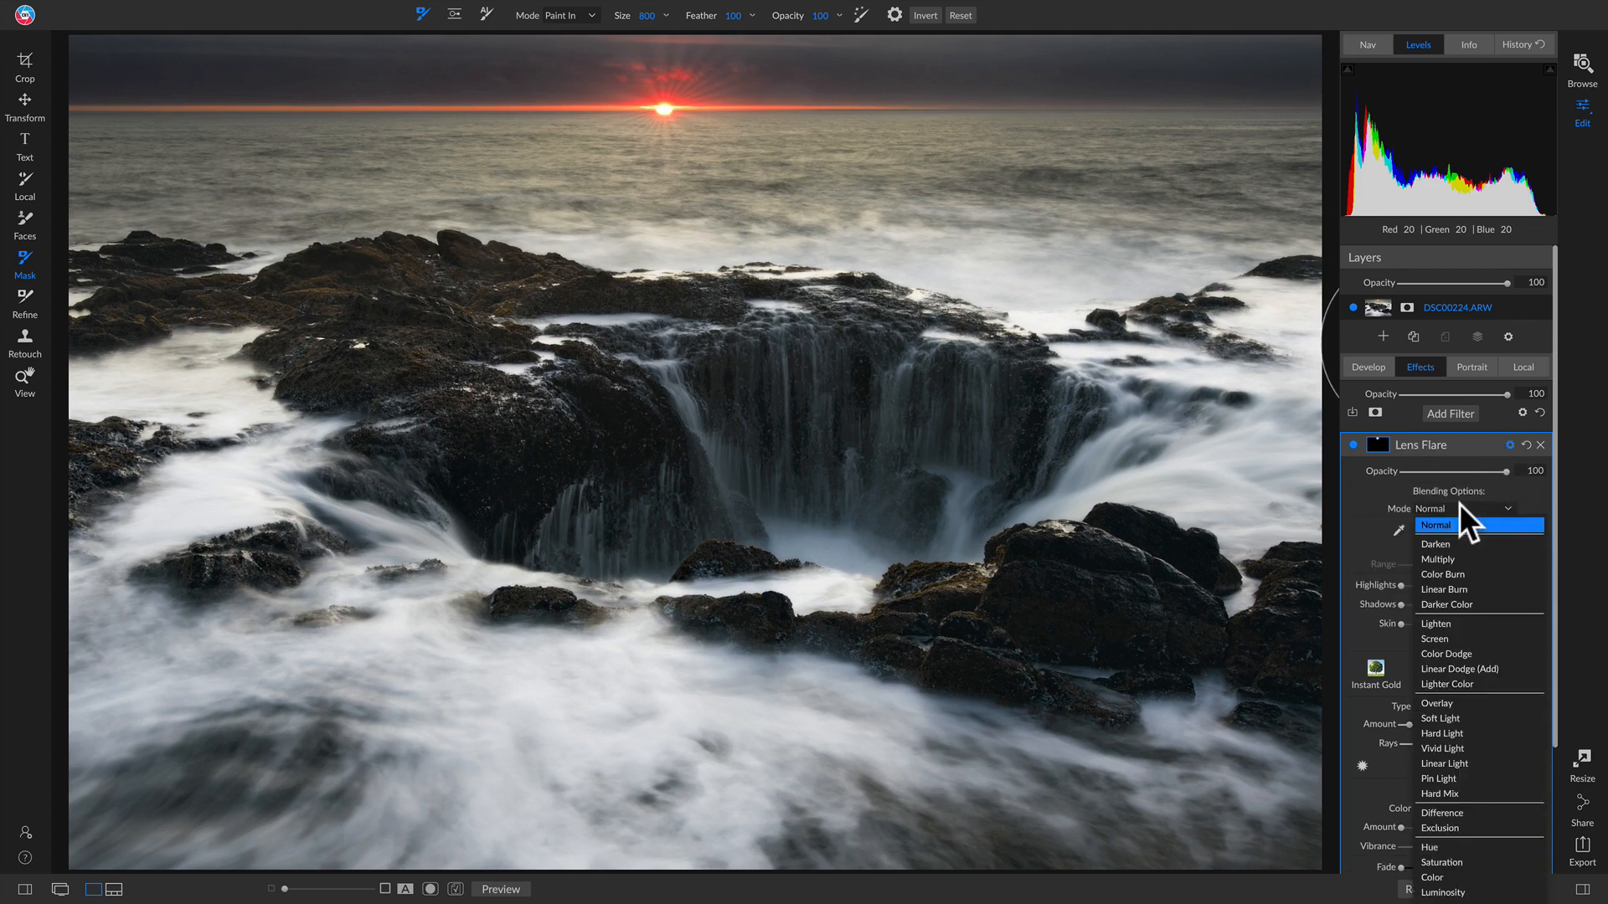
click(1448, 705)
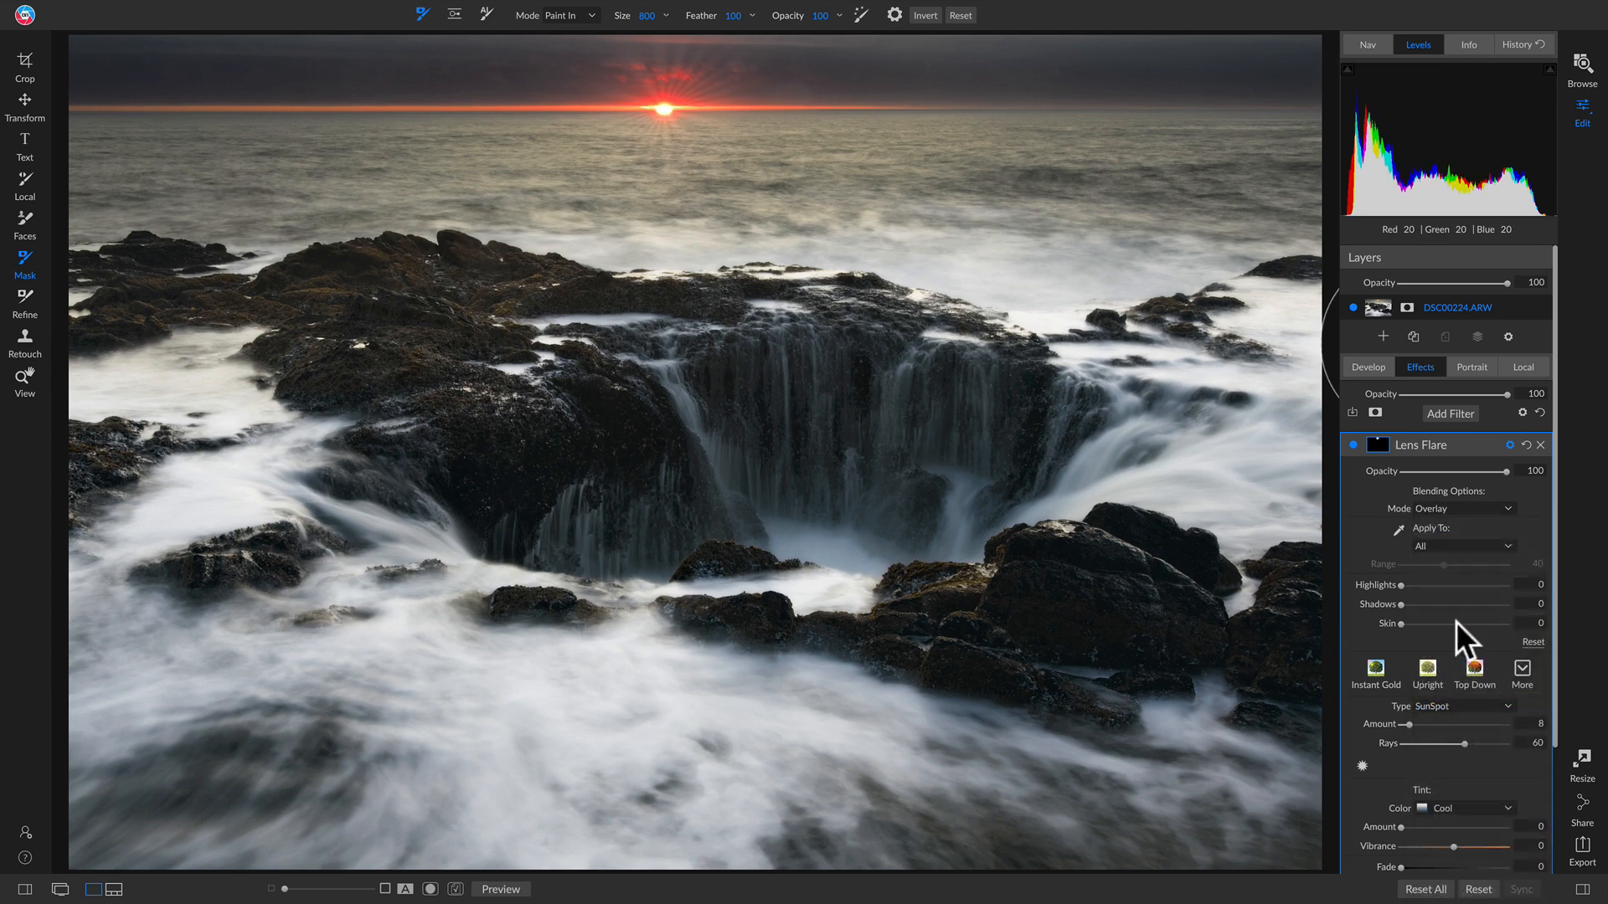
mouse_move(1447, 441)
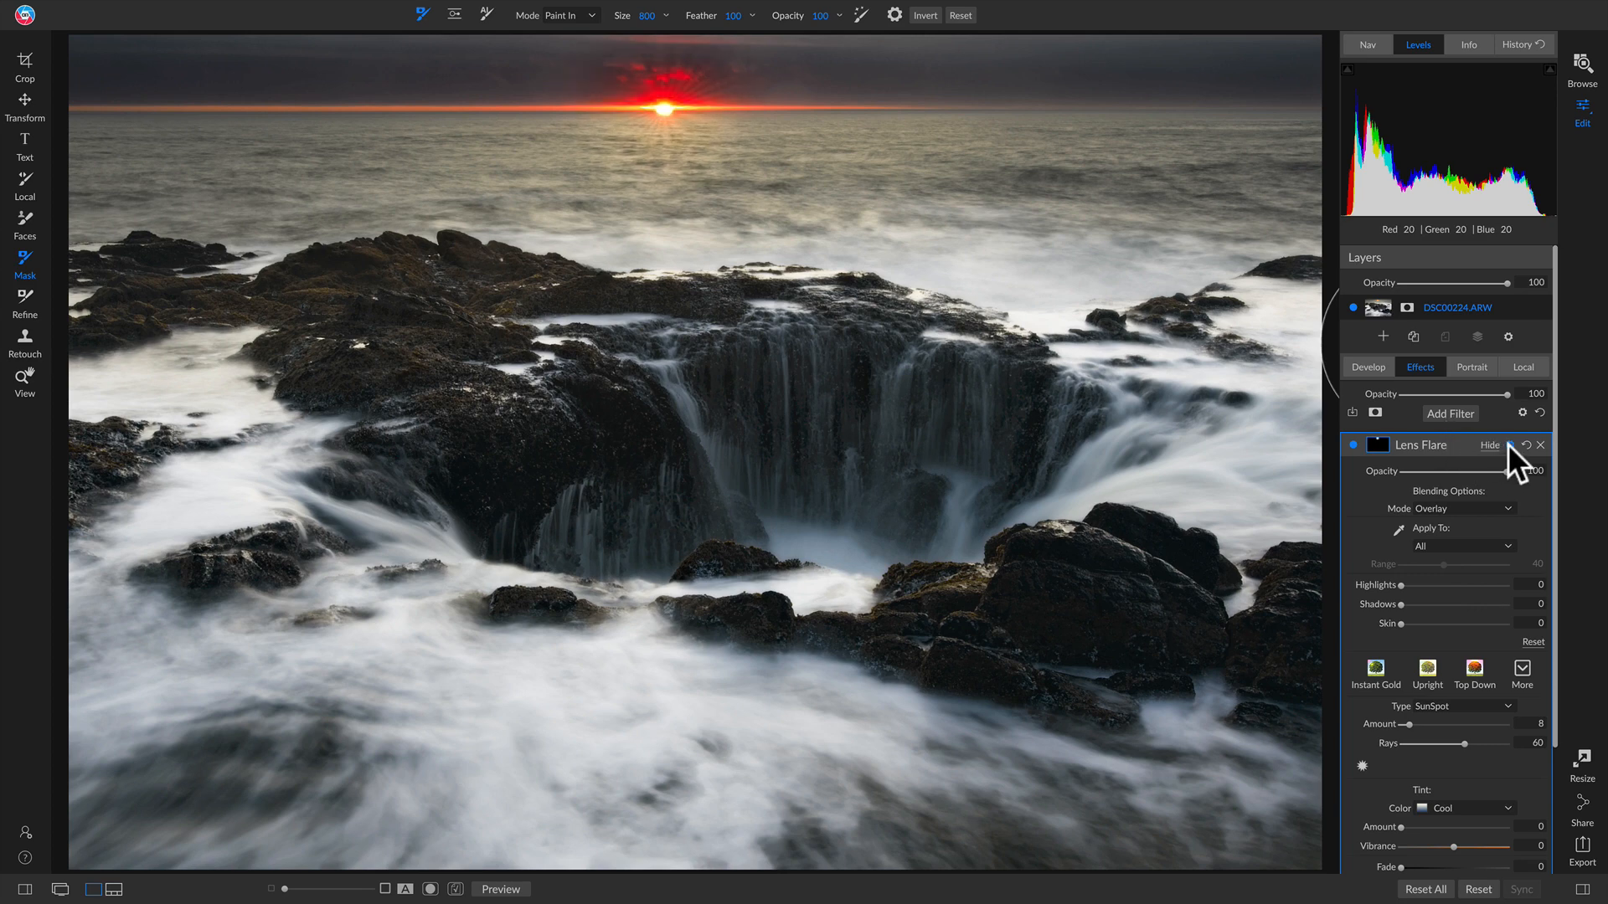
click(1495, 446)
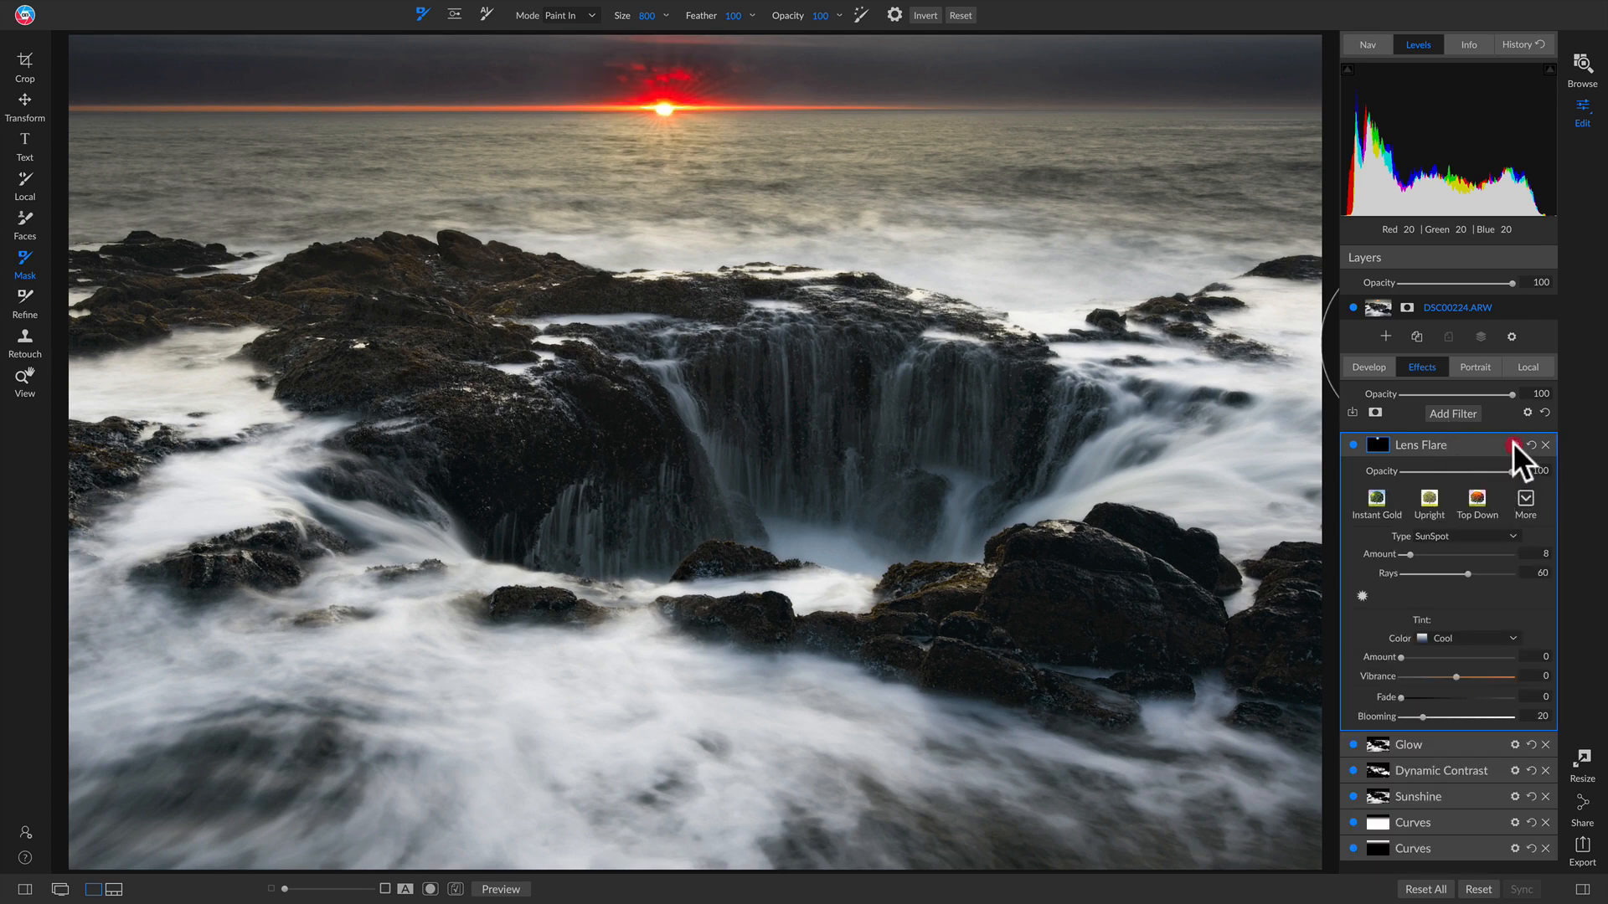
click(1512, 445)
click(1482, 511)
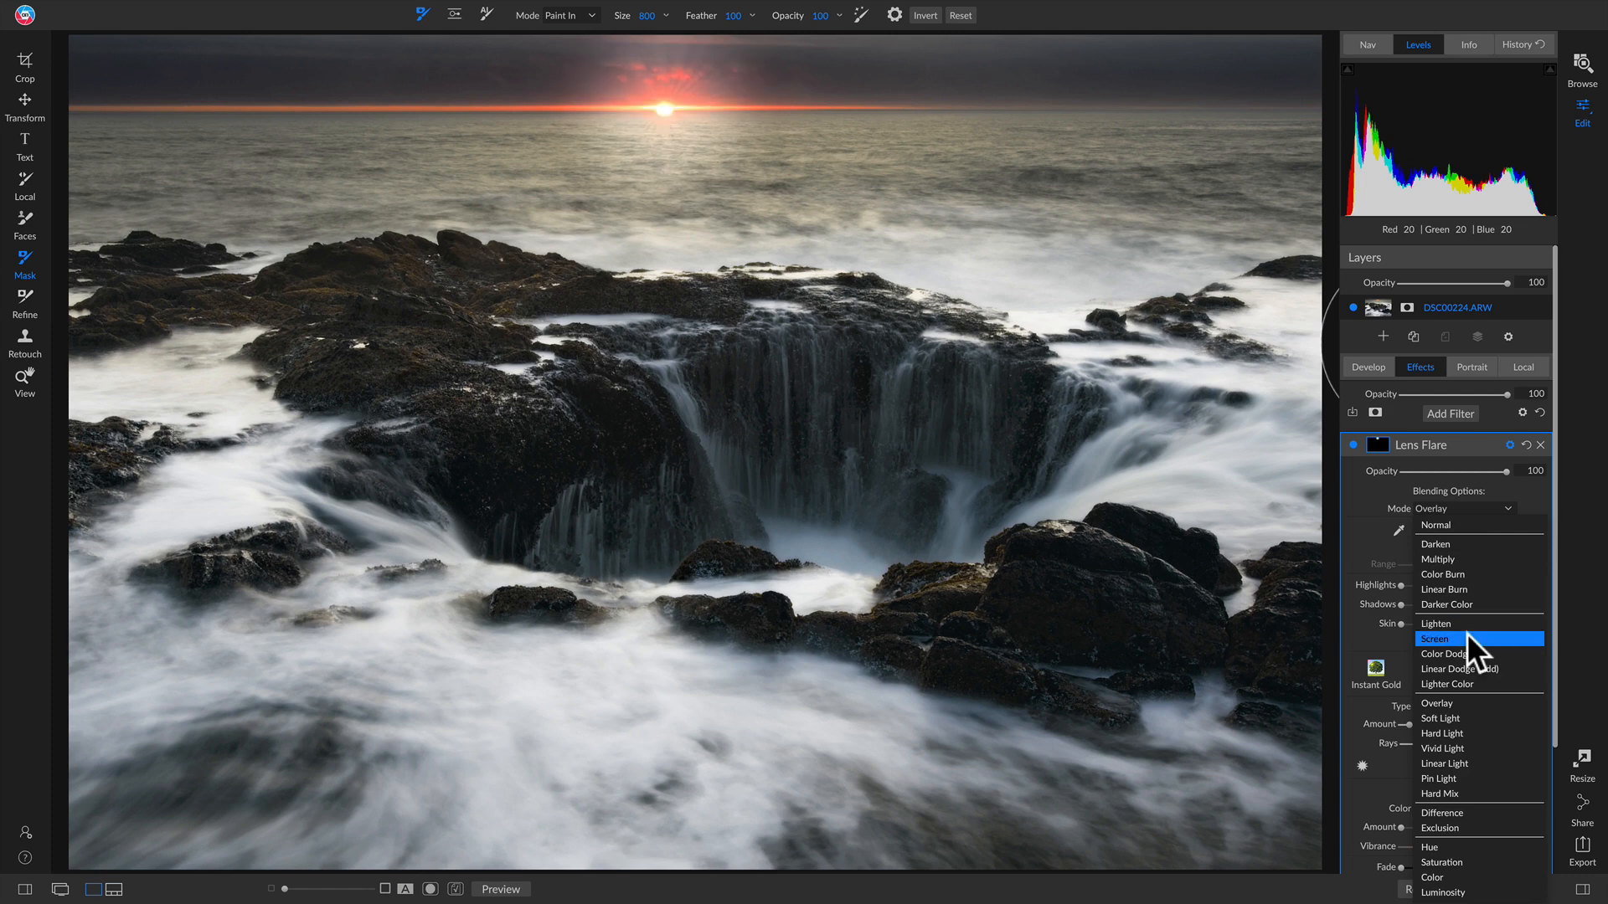
click(1472, 704)
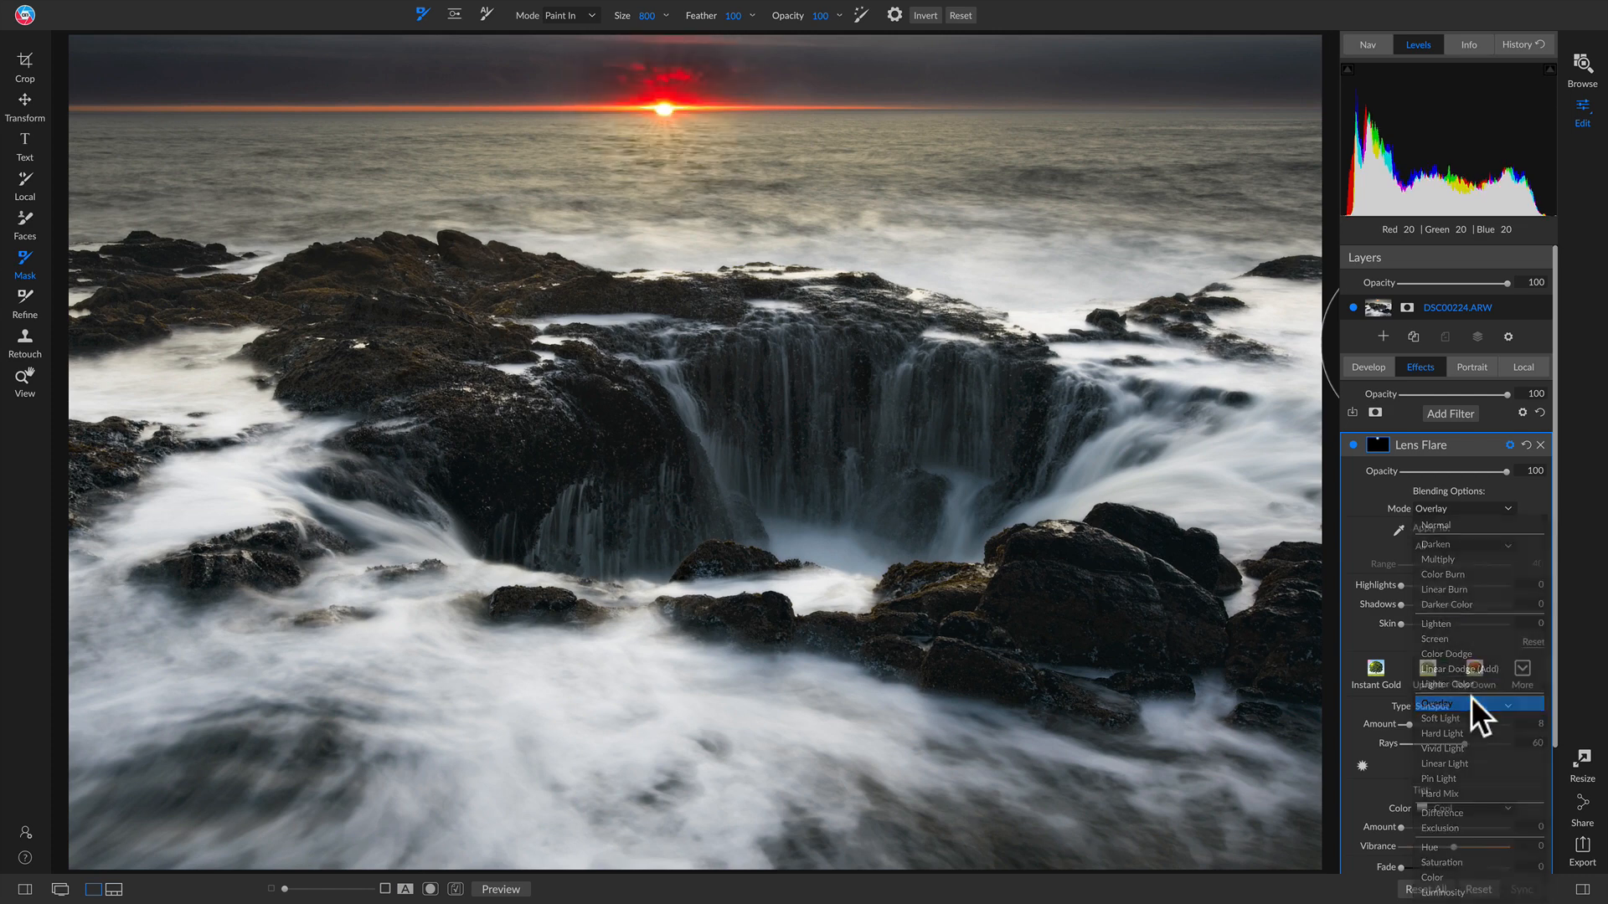
Step: Lower the Lens Flare opacity to 66, toggling the filter off and on to compare
click(1497, 472)
drag(1496, 473, 1451, 472)
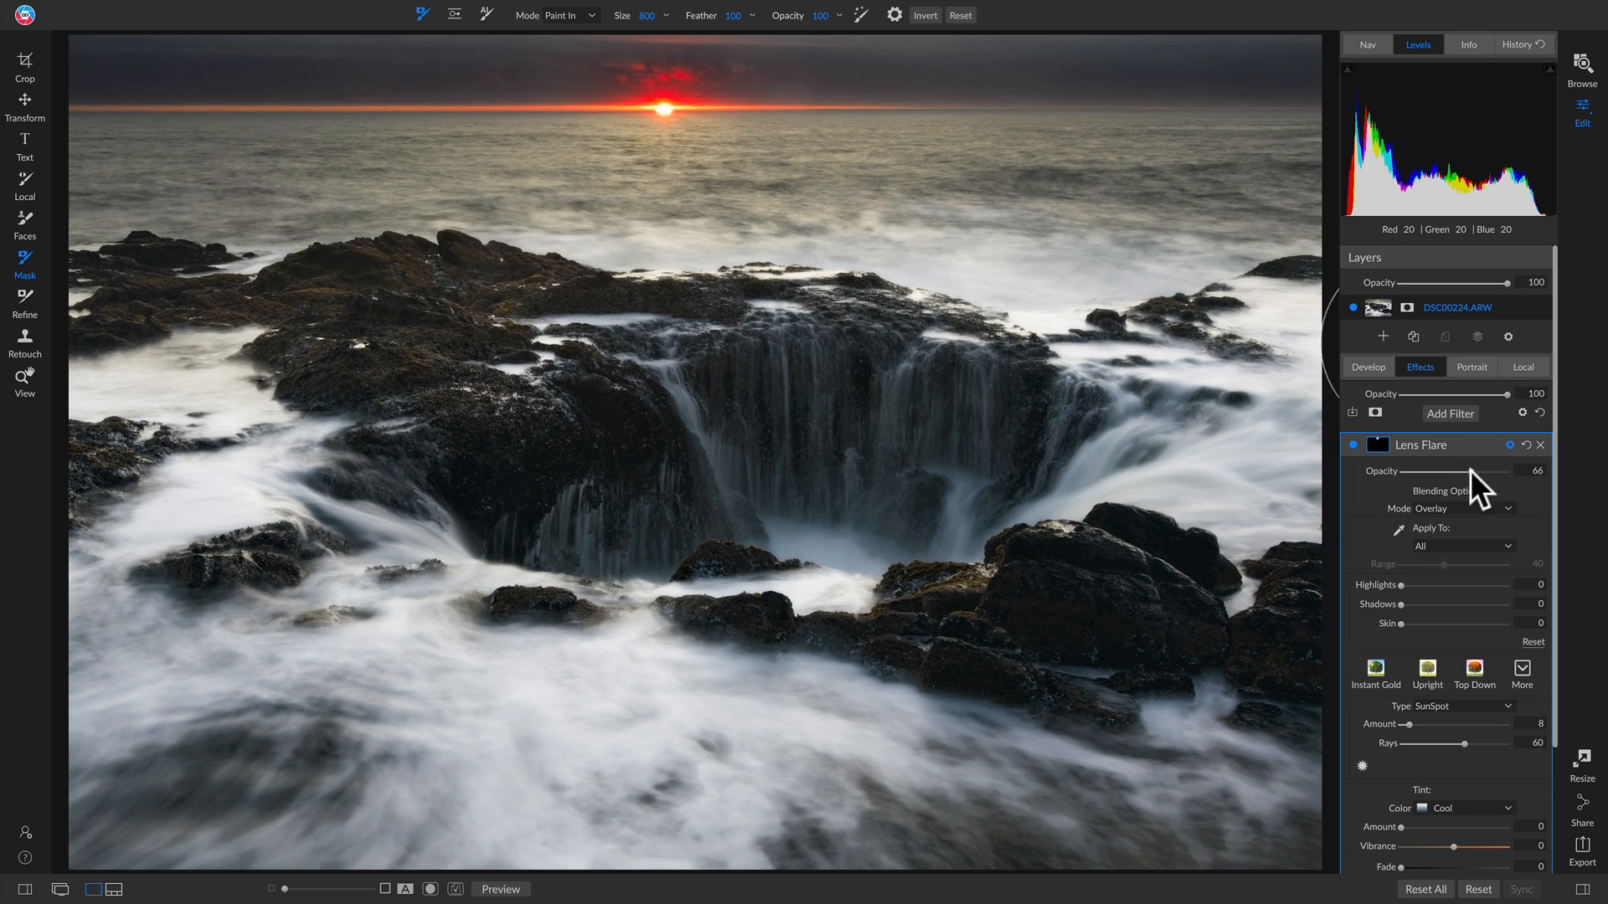
click(1354, 444)
click(1353, 445)
Step: Add a Vignette filter with the Big Softy preset and reposition its centre on the photo
click(1454, 413)
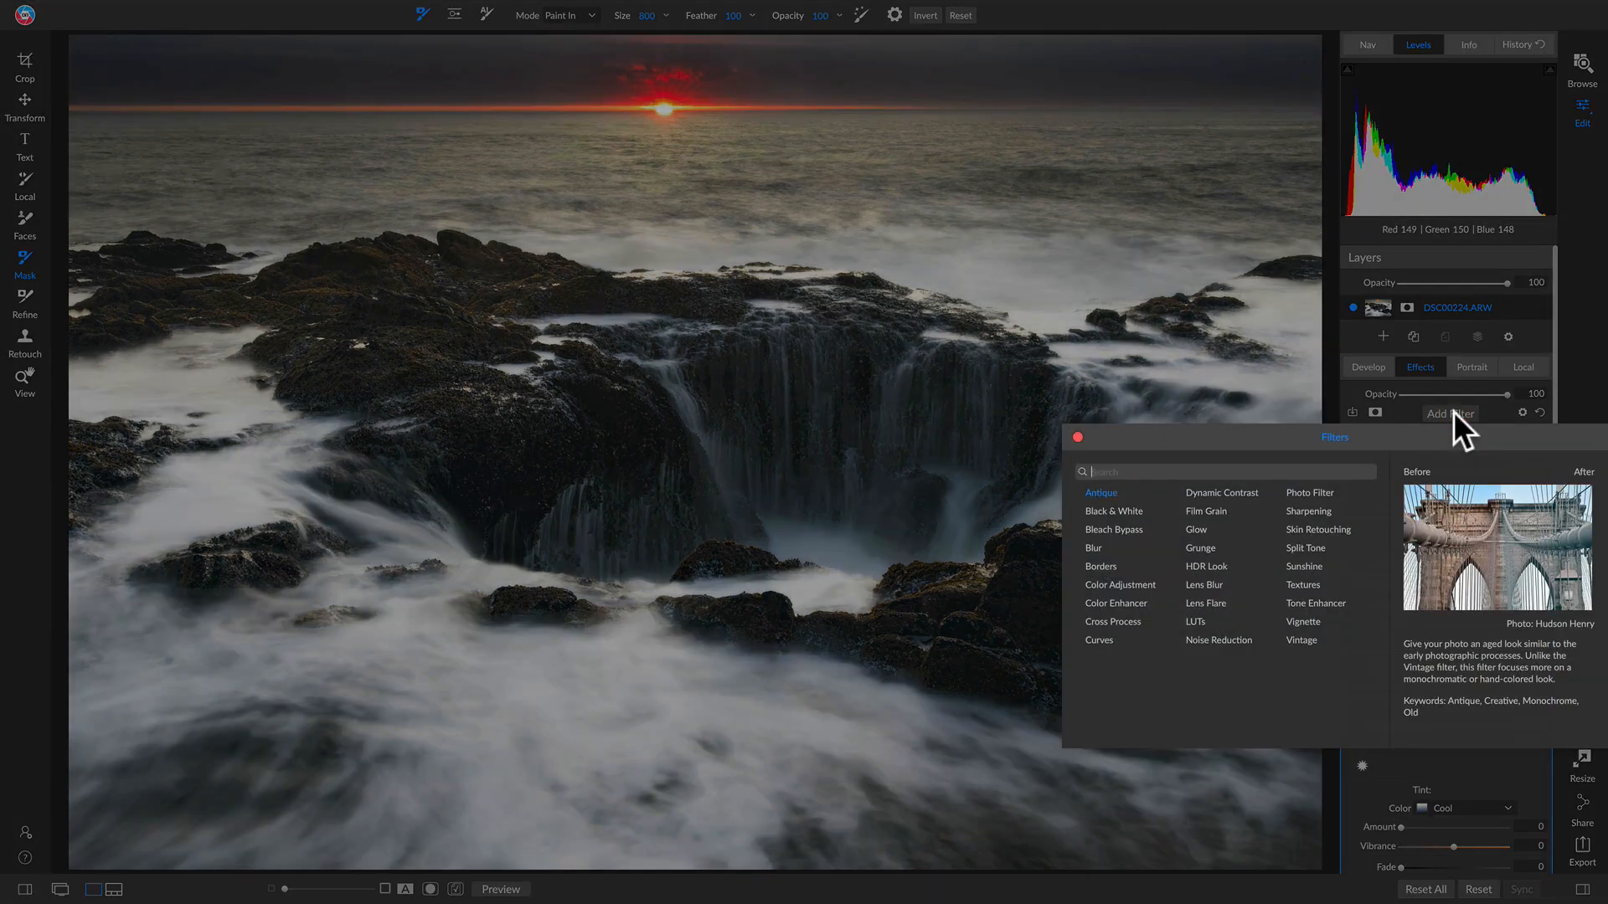
click(1305, 621)
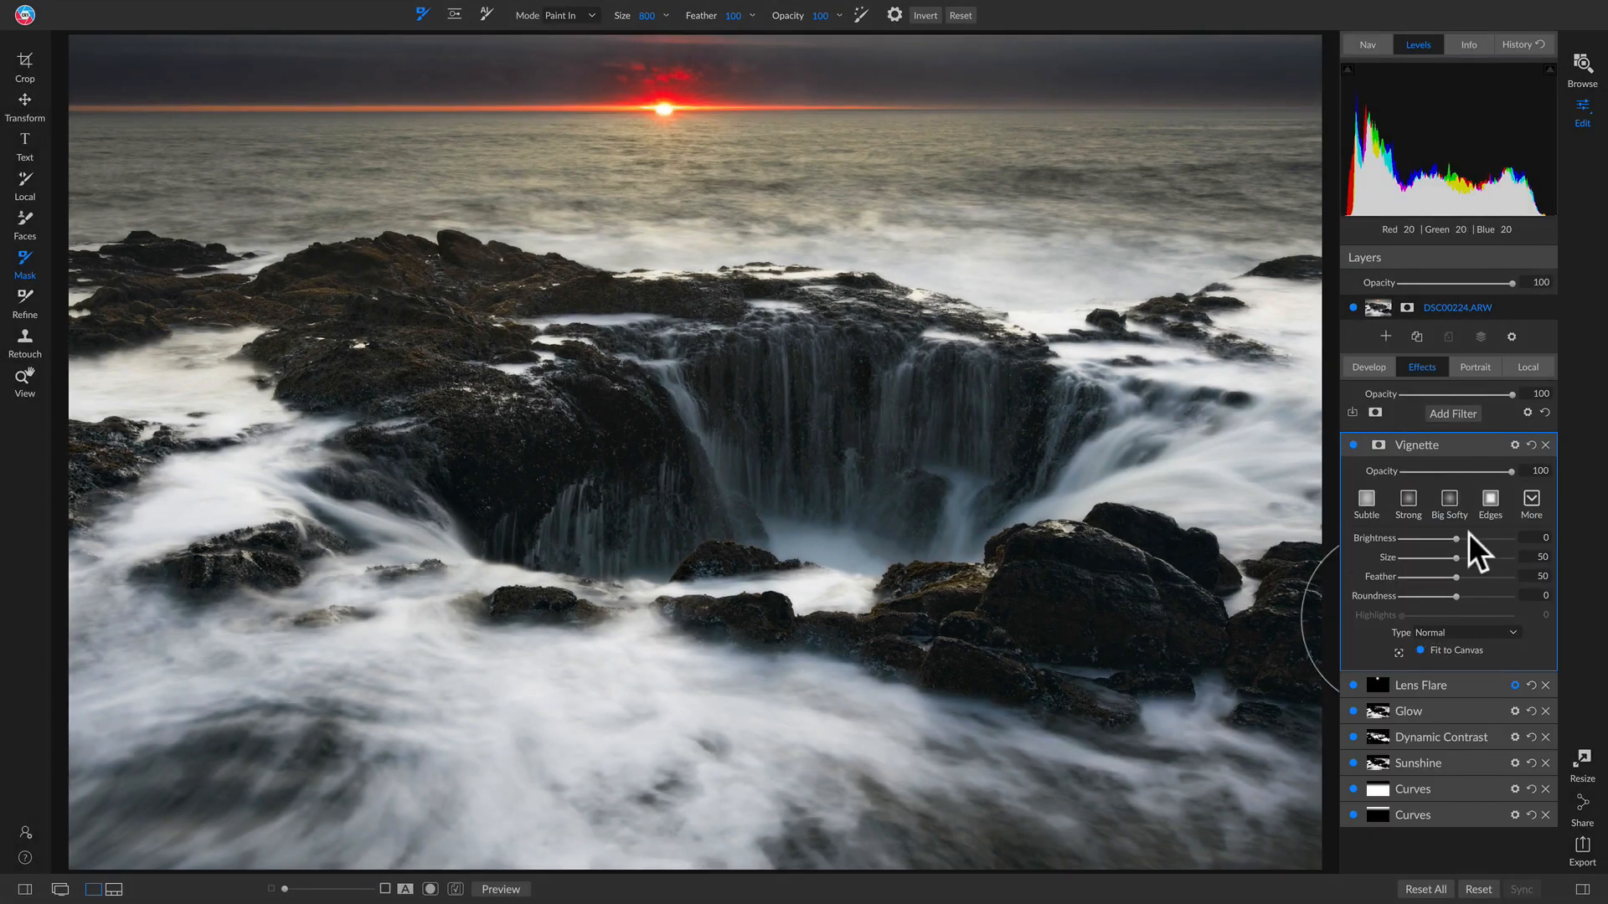
click(1450, 500)
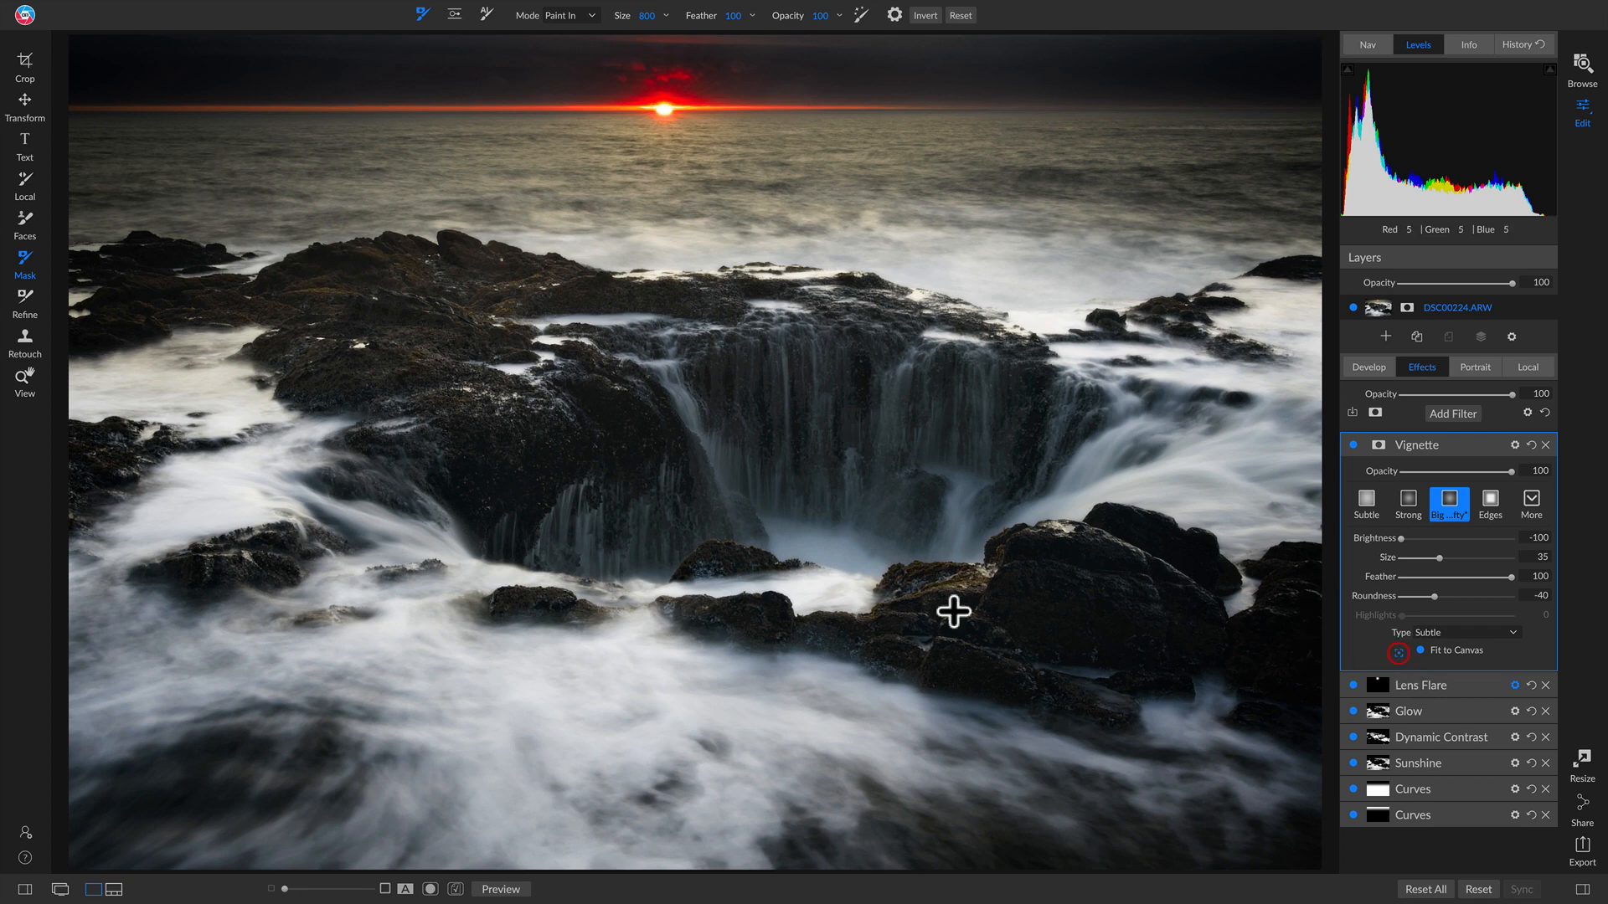
drag(617, 388, 689, 499)
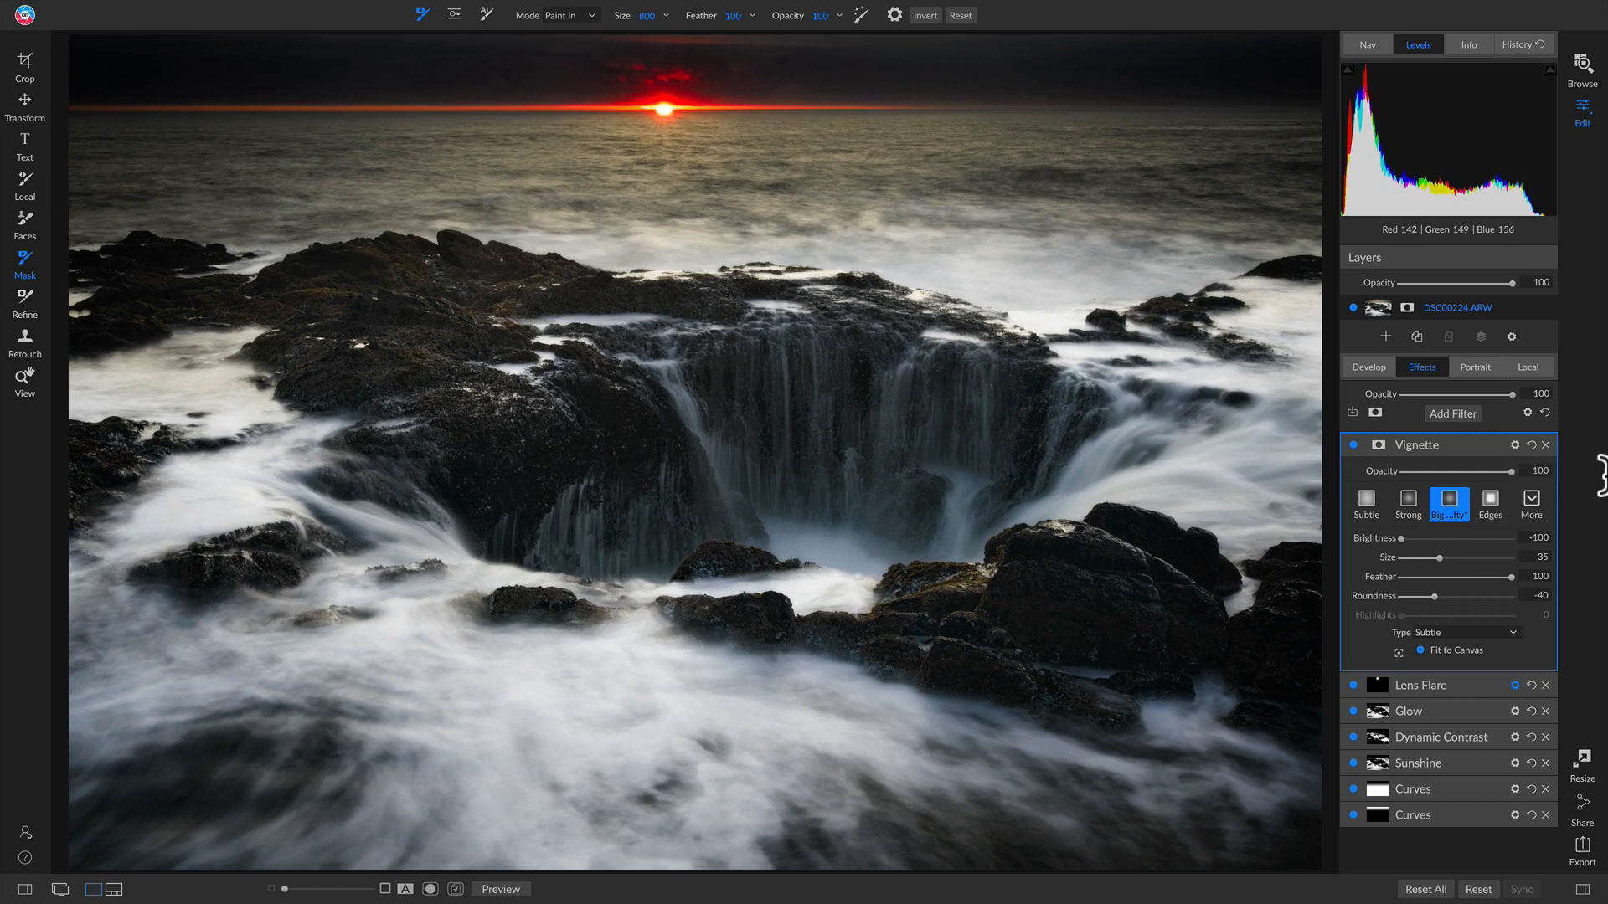
Step: Lower the vignette opacity to 49, toggling it off and on to compare
drag(1511, 469, 1457, 469)
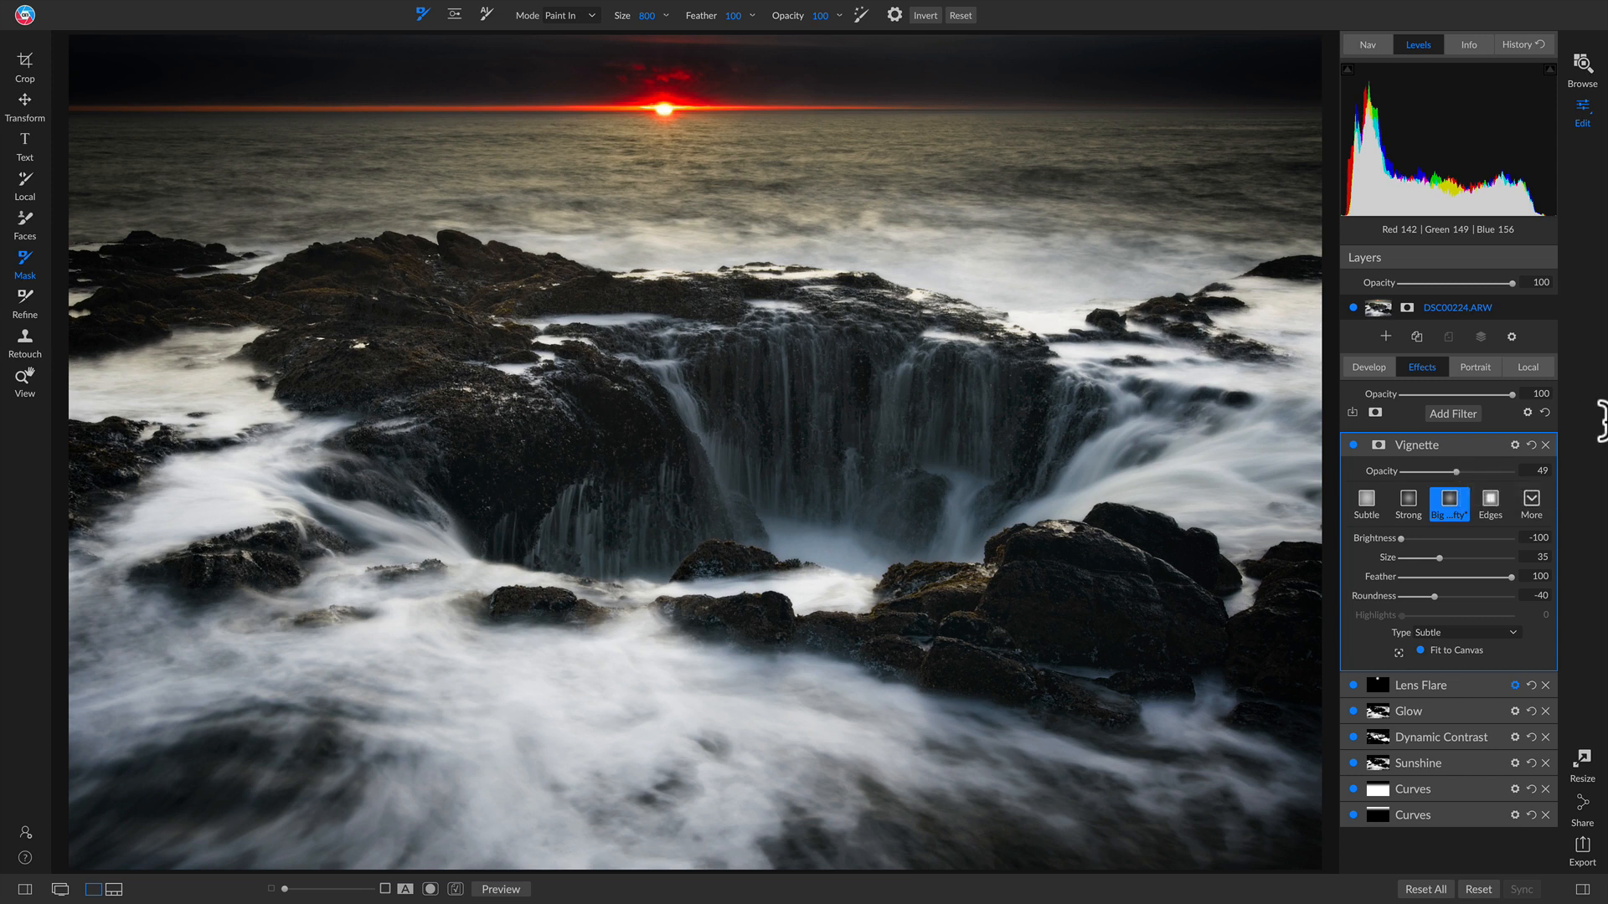
click(1353, 445)
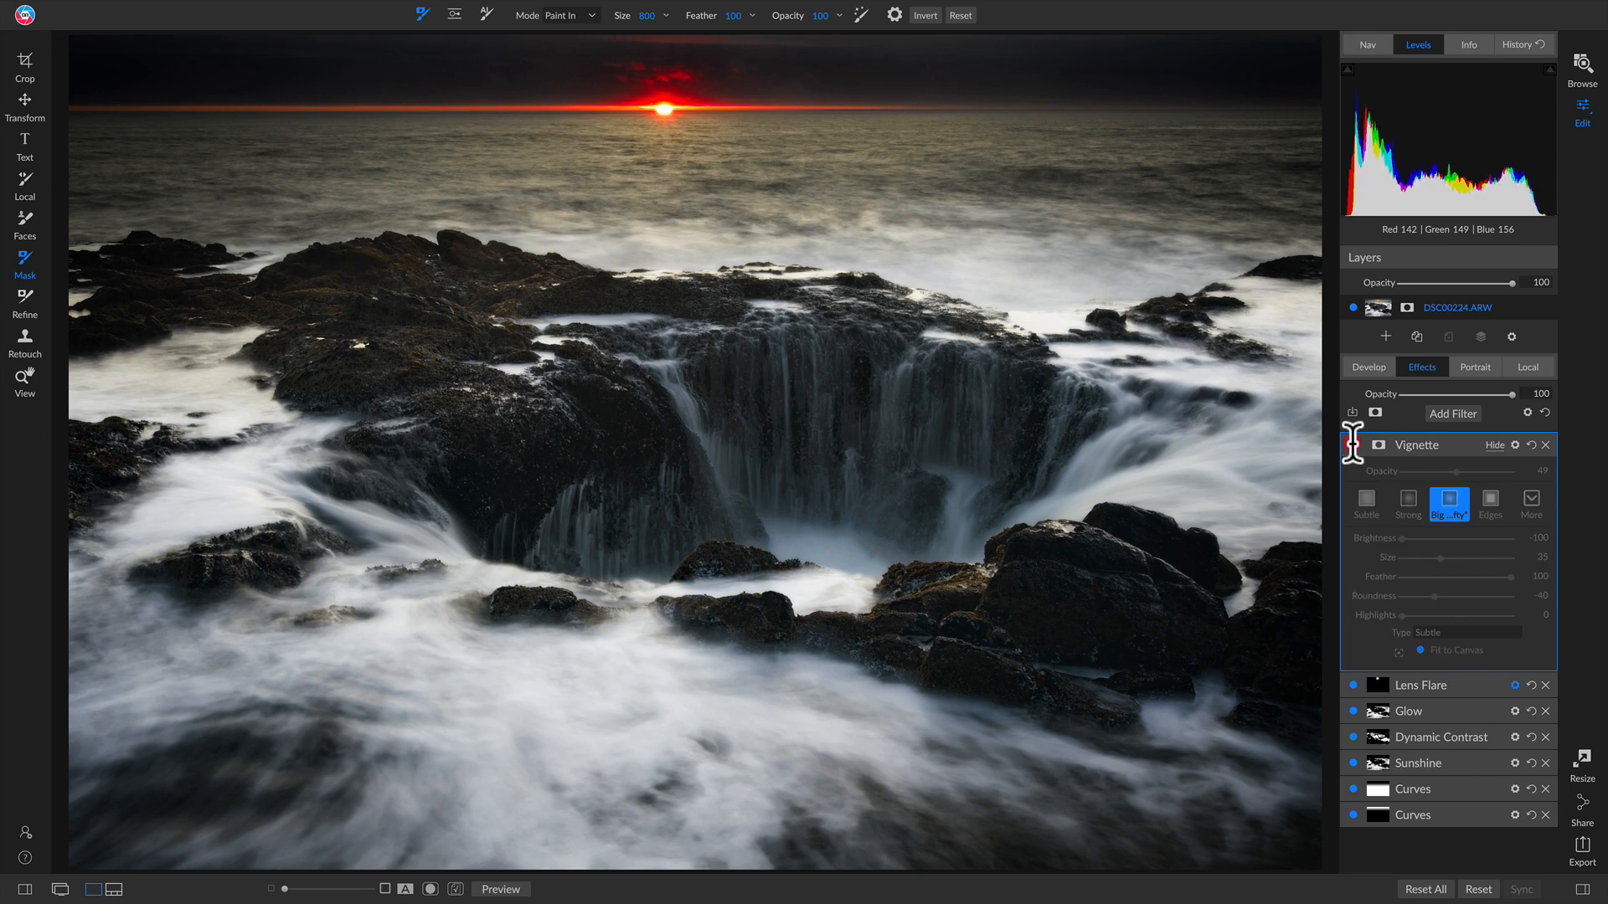
click(1353, 444)
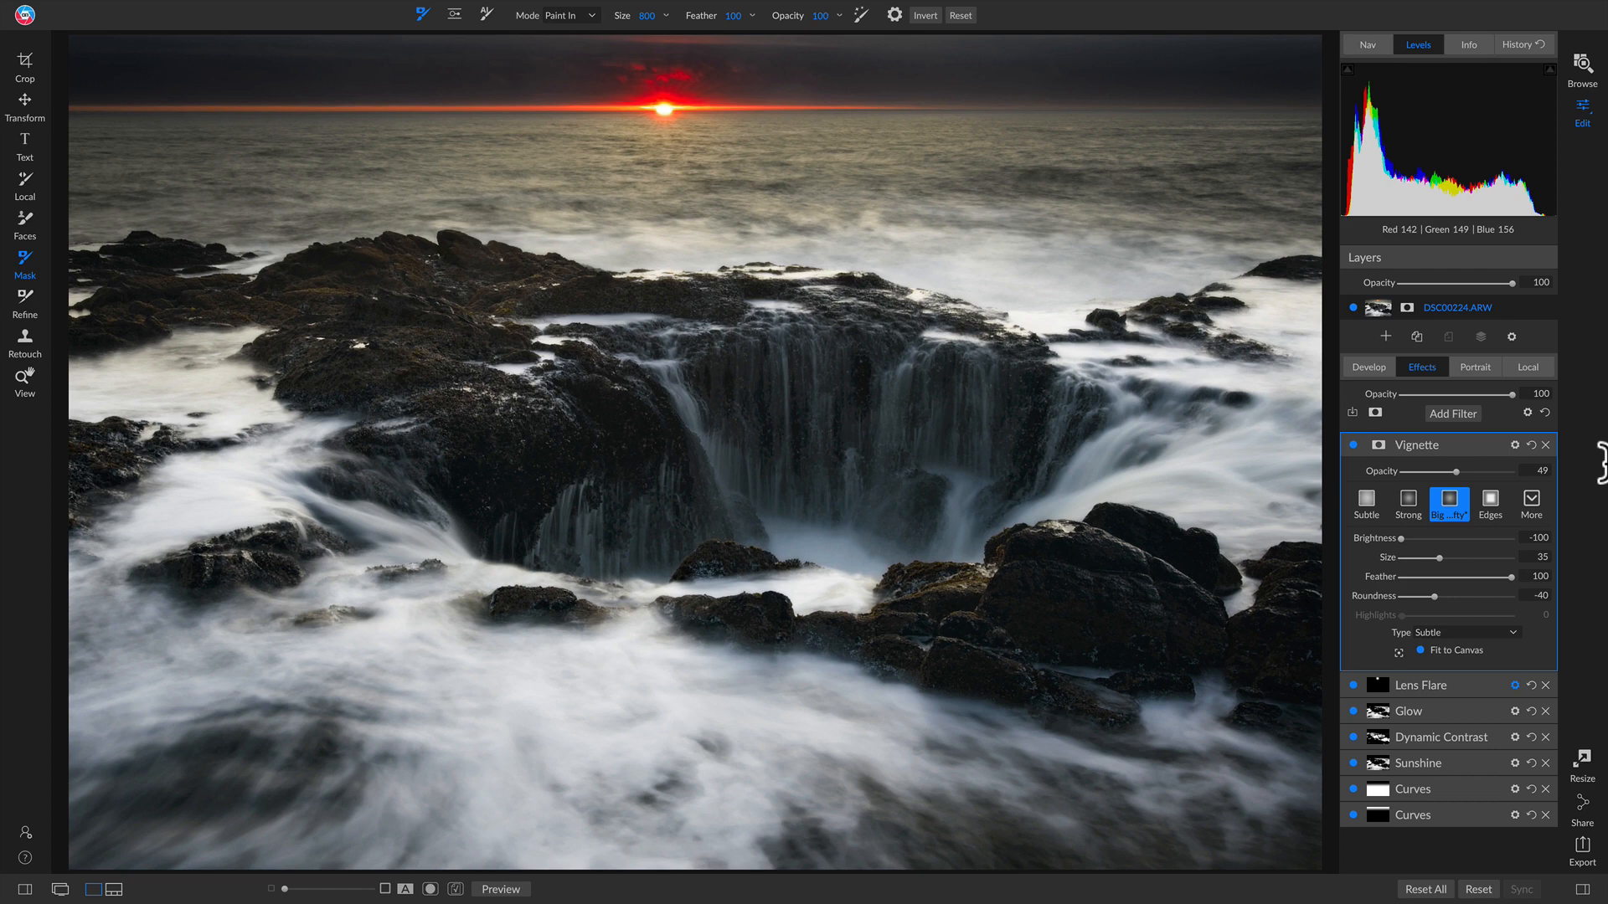
Step: Toggle the vignette off and on, then preview the unedited original with Ctrl+P and return
click(1353, 445)
click(1353, 444)
key(ctrl+p)
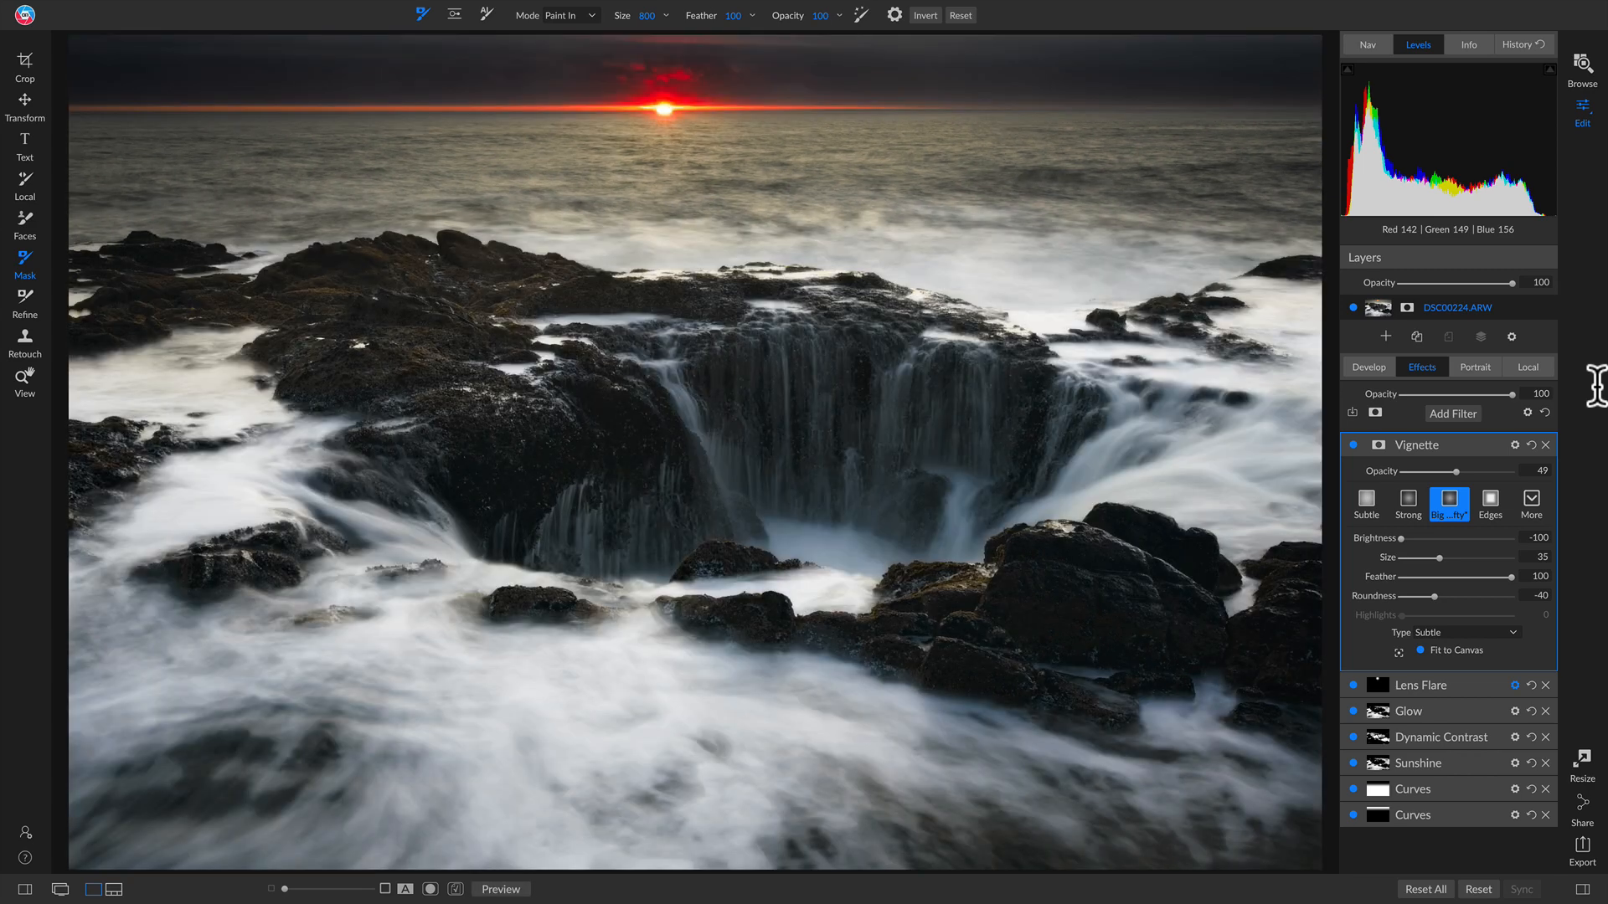
key(ctrl+p)
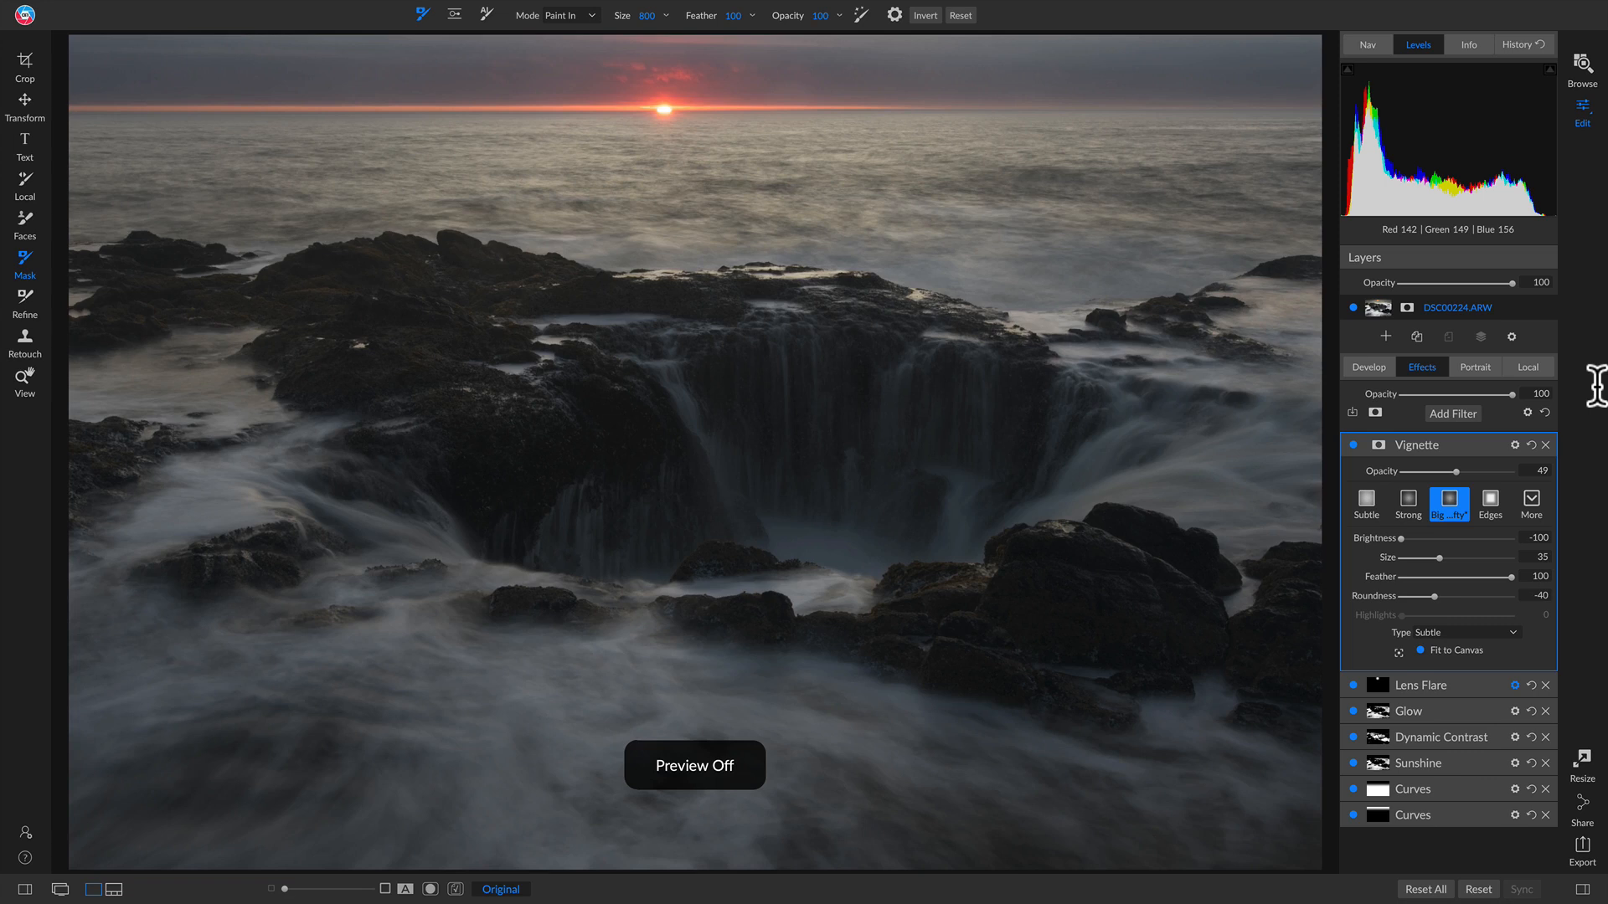